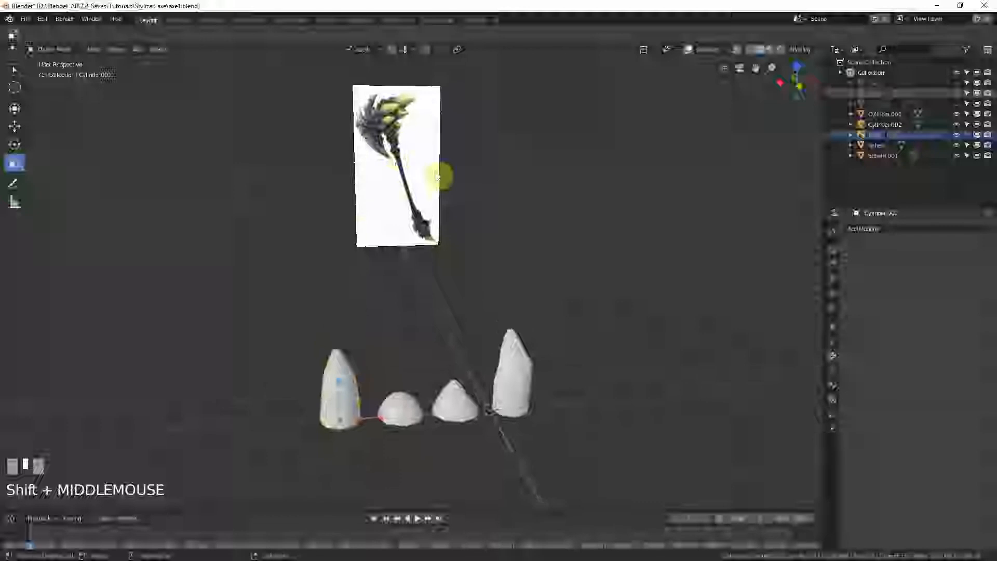
Step: Unhide the three hidden axe parts: the blade, the claws and the handle with its skull end
{"action": "left_click", "coordinate": [956, 92]}
{"action": "left_click", "coordinate": [956, 94]}
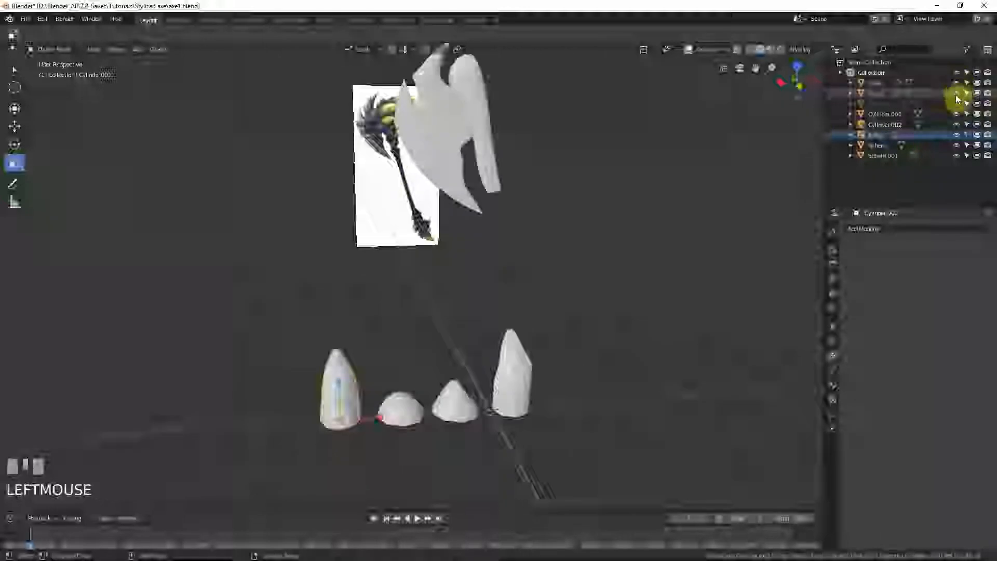
{"action": "left_click", "coordinate": [957, 103]}
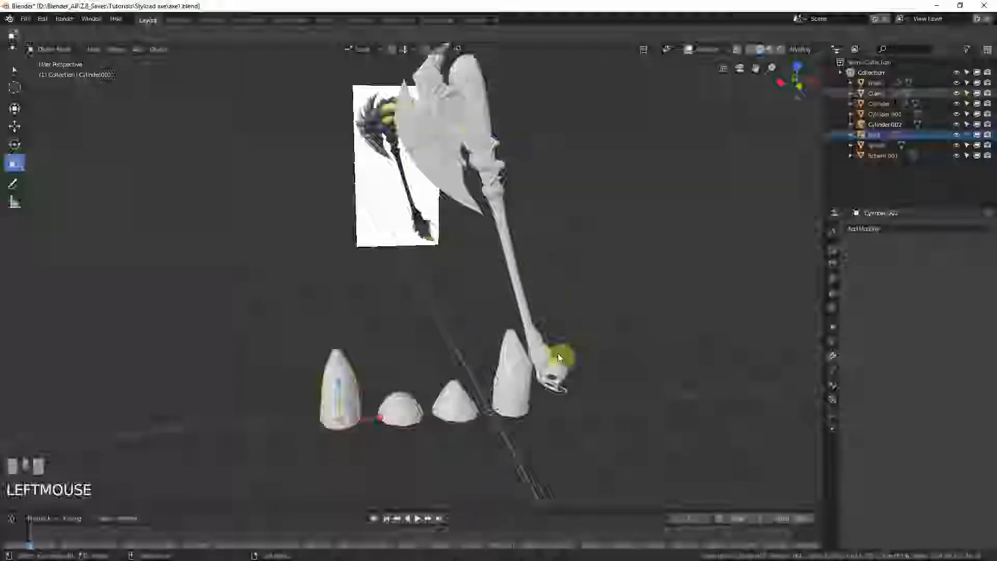
{"action": "middle_click_drag", "start_coordinate": [636, 252], "coordinate": [567, 270]}
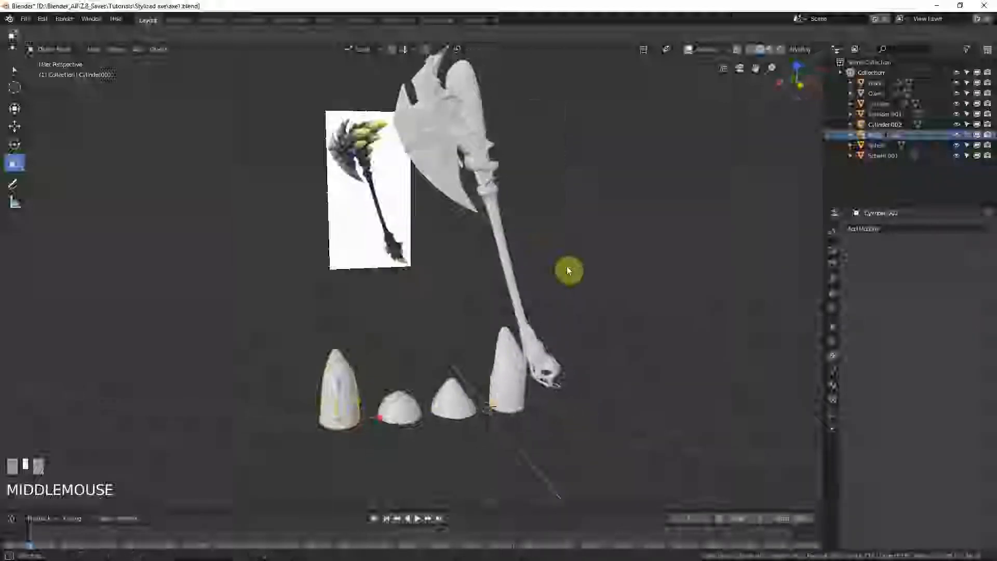
{"action": "middle_click_drag", "start_coordinate": [469, 404], "coordinate": [444, 331], "text": "shift"}
{"action": "scroll", "coordinate": [322, 338], "scroll_direction": "up", "scroll_amount": 2}
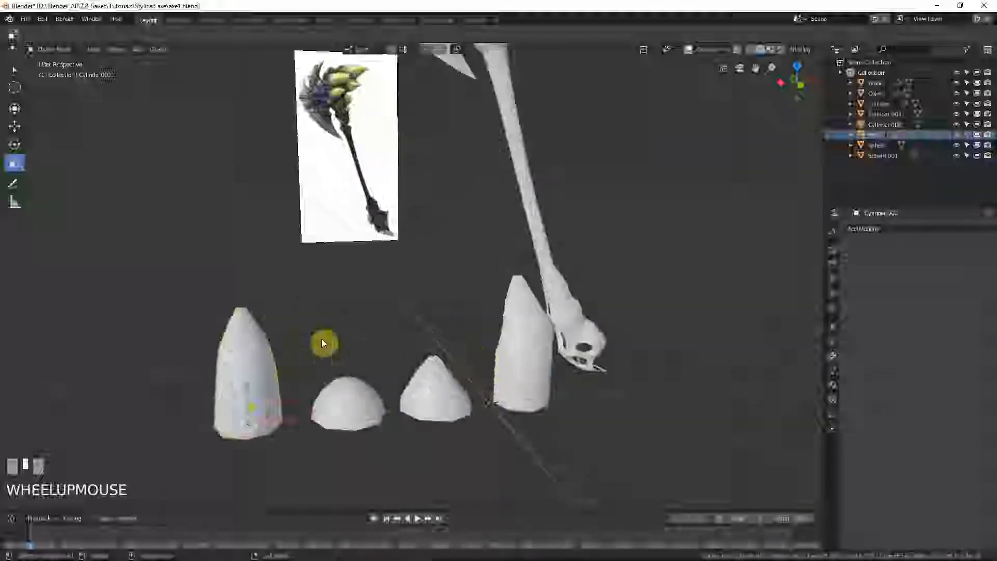
Step: Examine the four rock shapes beside the axe from several angles and compare them with the reference image
{"action": "middle_click_drag", "start_coordinate": [418, 335], "coordinate": [357, 383]}
{"action": "left_click", "coordinate": [356, 390]}
{"action": "left_click", "coordinate": [388, 358]}
{"action": "left_click", "coordinate": [396, 383]}
{"action": "left_click", "coordinate": [227, 341]}
{"action": "middle_click_drag", "start_coordinate": [227, 340], "coordinate": [530, 347]}
{"action": "scroll", "coordinate": [445, 322], "scroll_direction": "up", "scroll_amount": 2}
{"action": "middle_click_drag", "start_coordinate": [444, 322], "coordinate": [496, 327]}
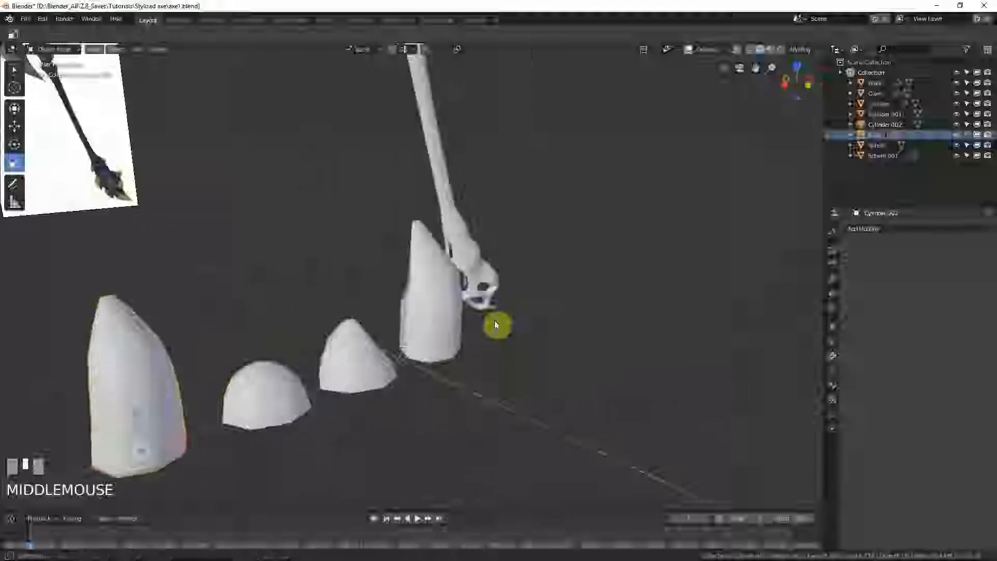
{"action": "middle_click_drag", "start_coordinate": [149, 360], "coordinate": [176, 372]}
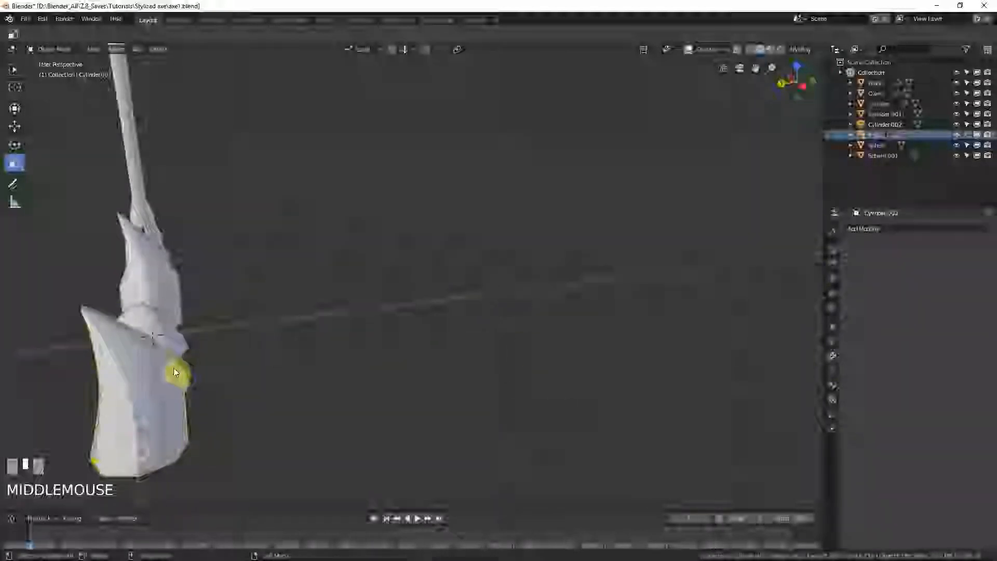
{"action": "middle_click_drag", "start_coordinate": [178, 311], "coordinate": [204, 329]}
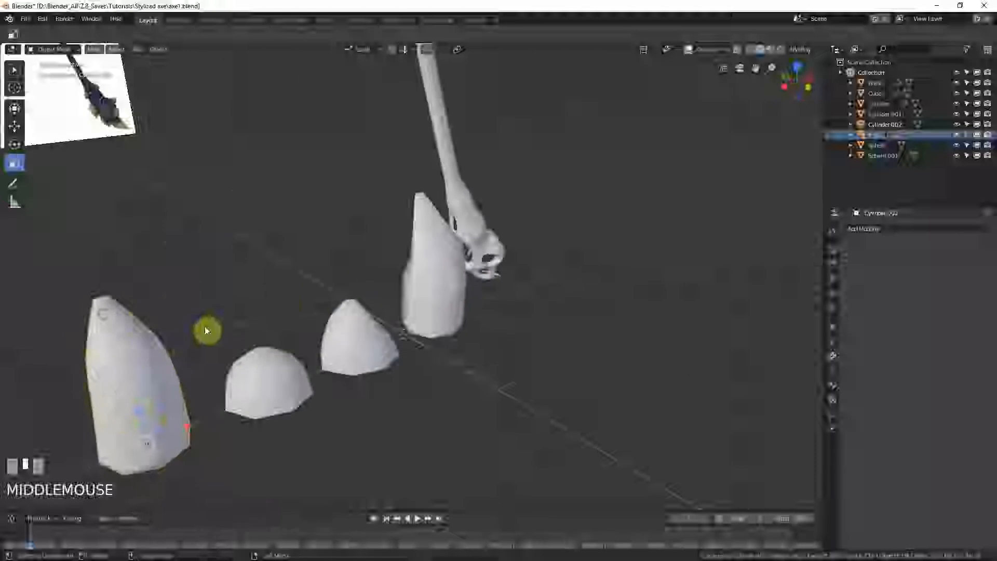
{"action": "middle_click_drag", "start_coordinate": [312, 308], "coordinate": [552, 381], "text": "shift"}
{"action": "scroll", "coordinate": [477, 376], "scroll_direction": "down", "scroll_amount": 6}
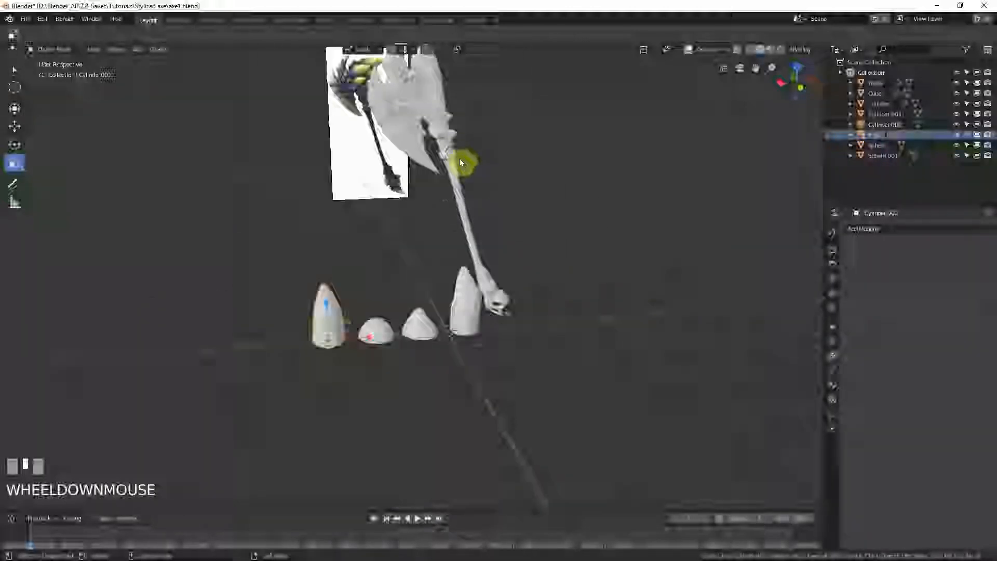
Step: Hide the axe parts by selecting the four rock meshes, inverting the selection and hiding everything else
{"action": "left_click", "coordinate": [389, 332], "text": "shift"}
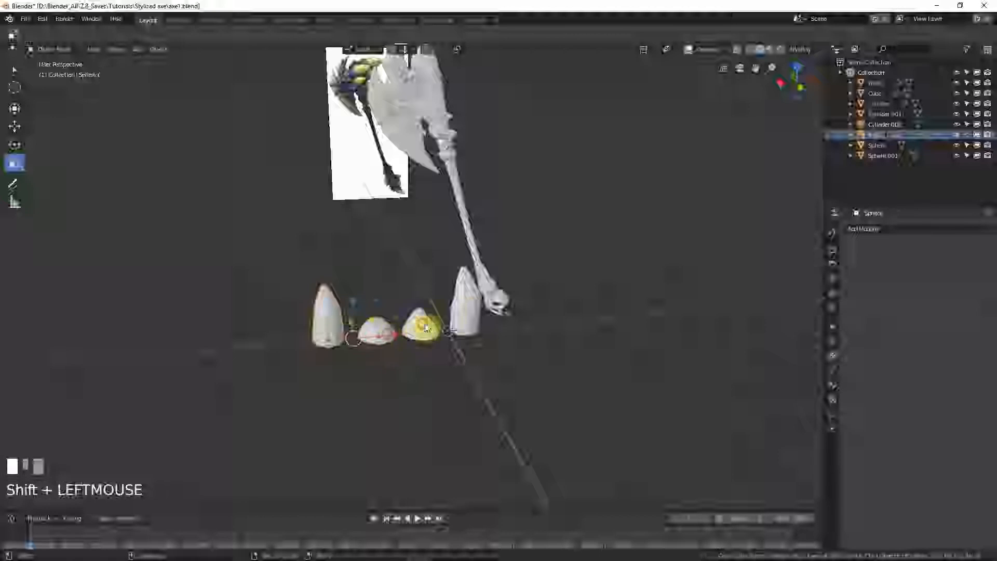
{"action": "left_click", "coordinate": [421, 328], "text": "shift"}
{"action": "left_click", "coordinate": [469, 310], "text": "shift"}
{"action": "key", "text": "ctrl+i"}
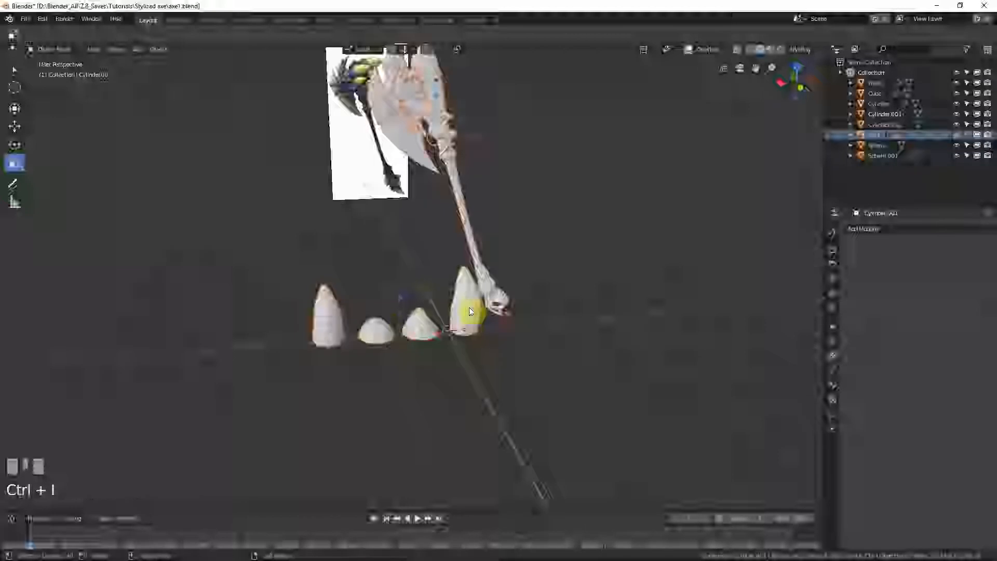
{"action": "key", "text": "h"}
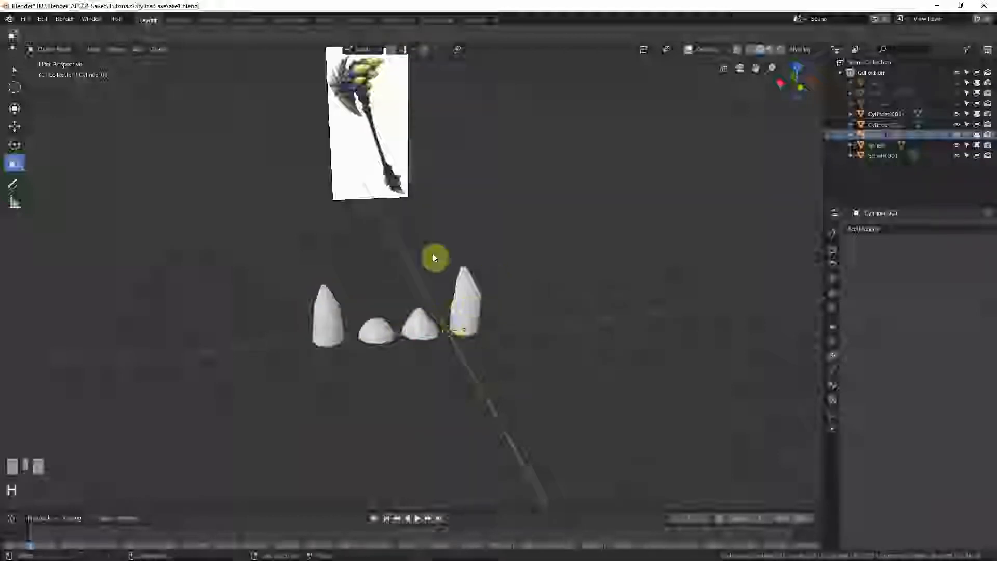
Step: Rename the tall rock Cylinder.001 as rock1
{"action": "middle_click_drag", "start_coordinate": [436, 260], "coordinate": [474, 357], "text": "shift"}
{"action": "scroll", "coordinate": [454, 407], "scroll_direction": "up", "scroll_amount": 2}
{"action": "scroll", "coordinate": [490, 412], "scroll_direction": "up", "scroll_amount": 2}
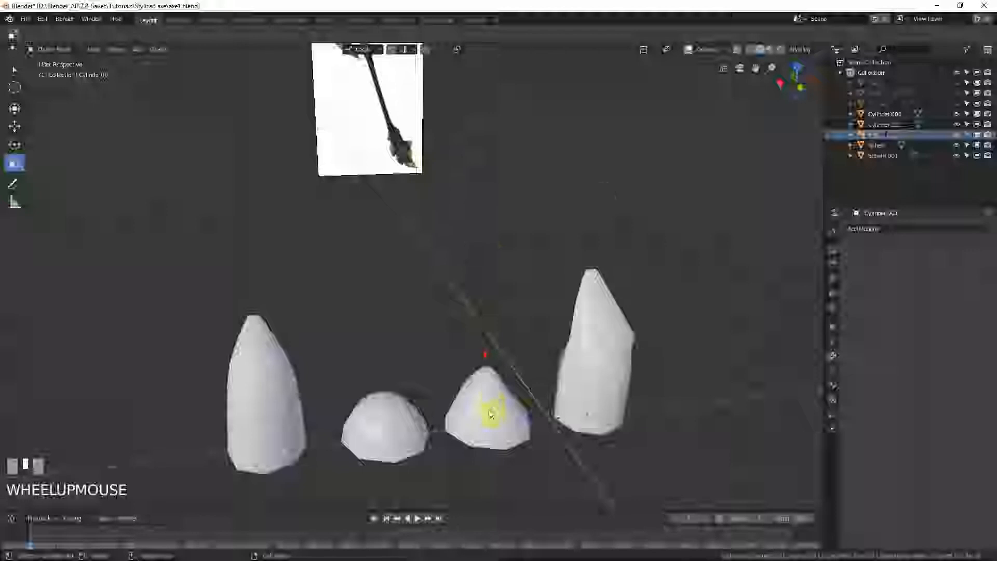
{"action": "middle_click_drag", "start_coordinate": [489, 412], "coordinate": [481, 239], "text": "shift"}
{"action": "middle_click_drag", "start_coordinate": [520, 338], "coordinate": [383, 334]}
{"action": "left_click", "coordinate": [515, 336]}
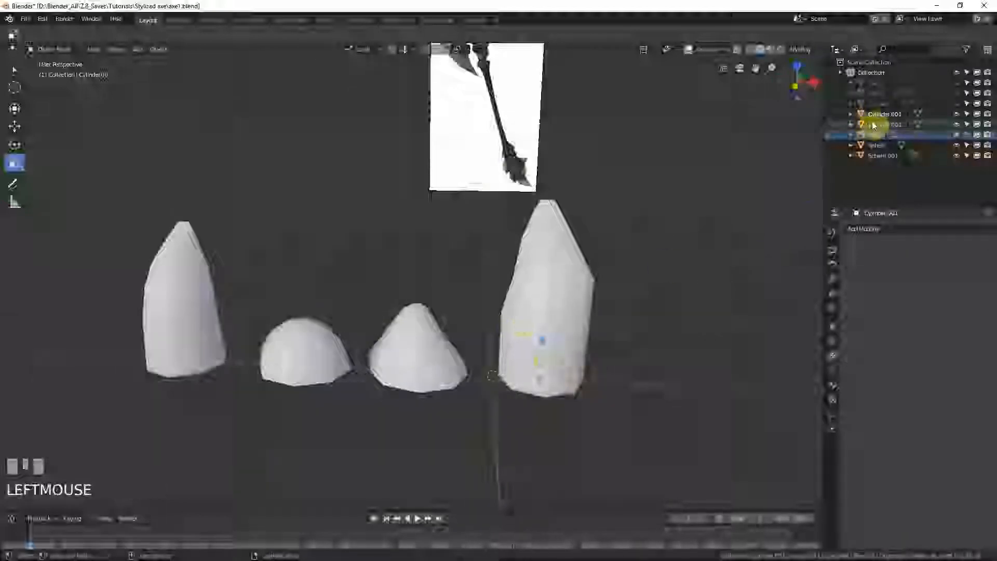
{"action": "left_click", "coordinate": [884, 115]}
{"action": "left_click", "coordinate": [882, 113], "text": "ctrl"}
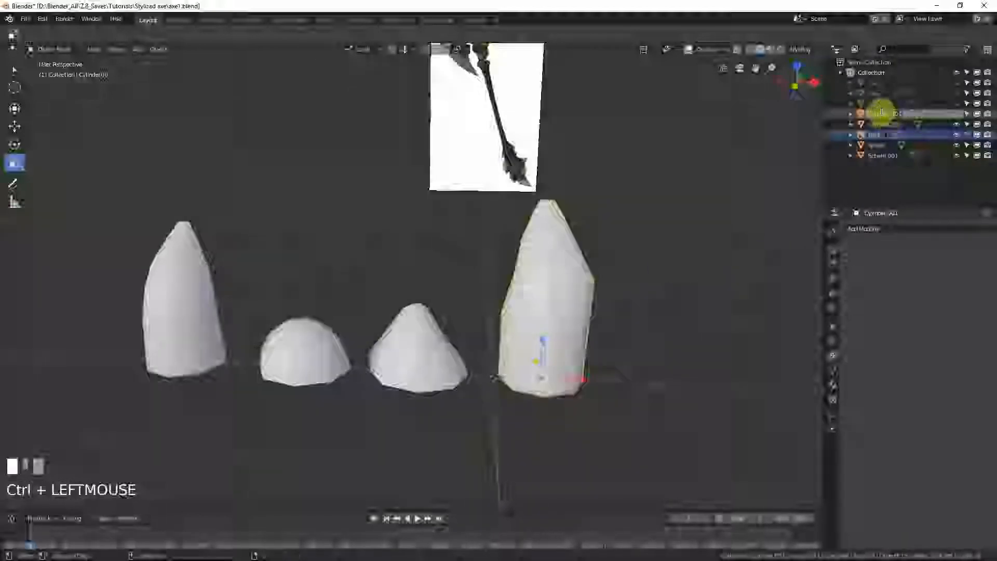
{"action": "key", "text": "BackSpace"}
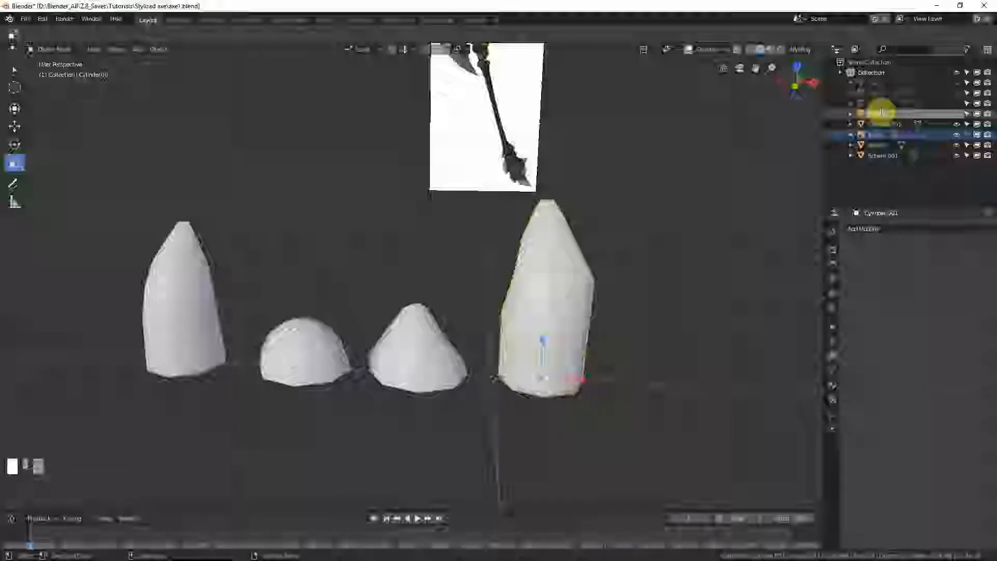
{"action": "key", "text": "BackSpace"}
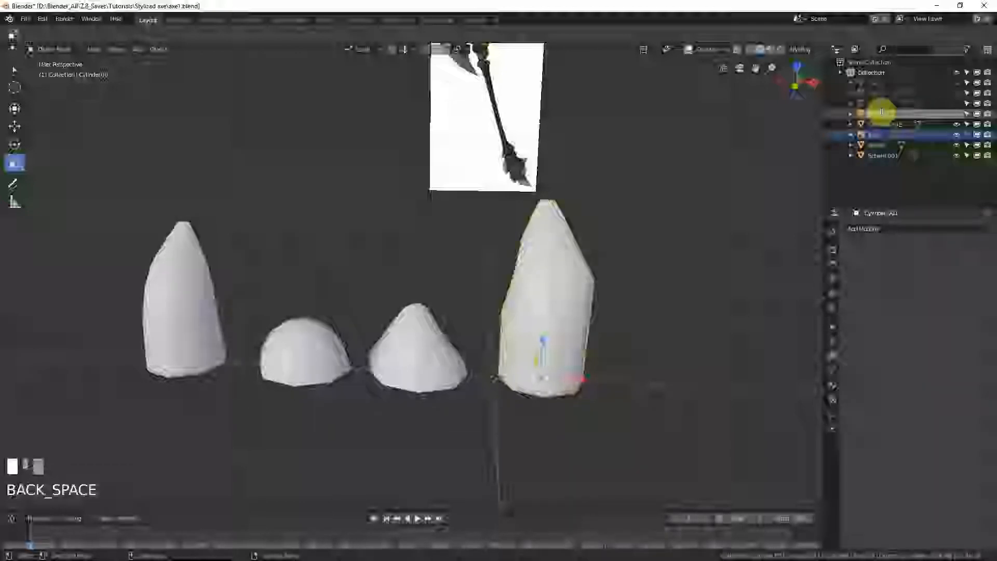
{"action": "key", "text": "Caps_Lock"}
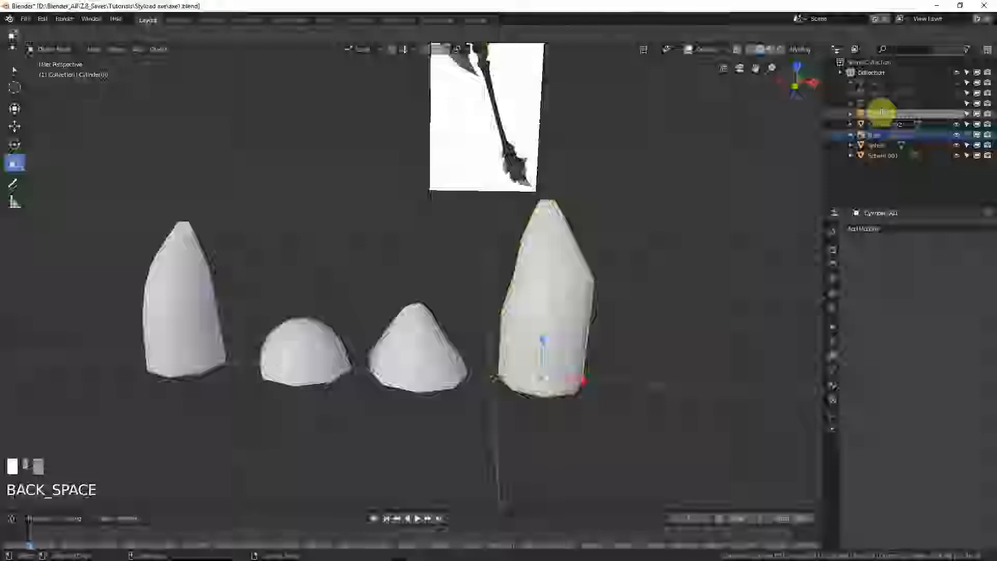
{"action": "type", "text": "rock1"}
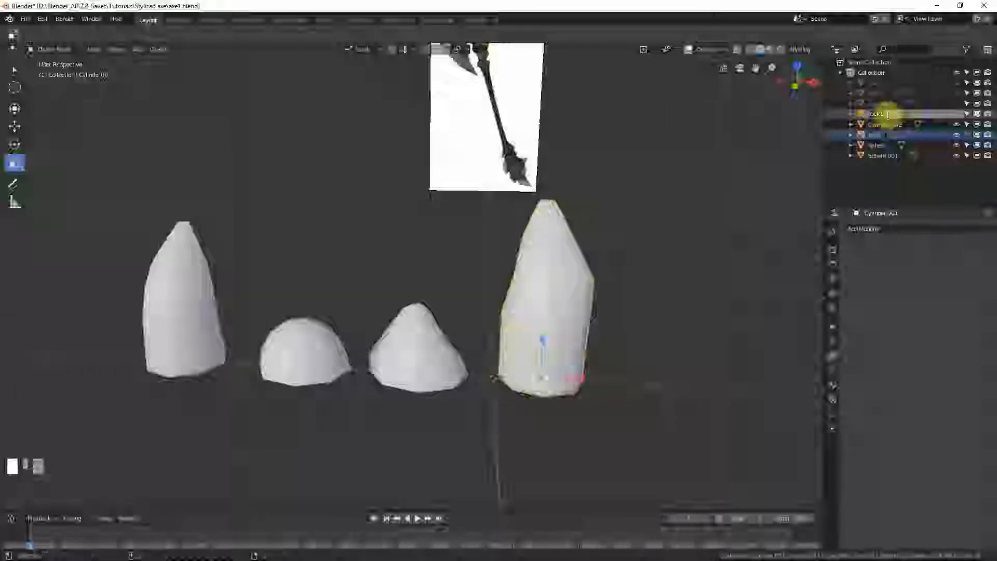
{"action": "key", "text": "Return"}
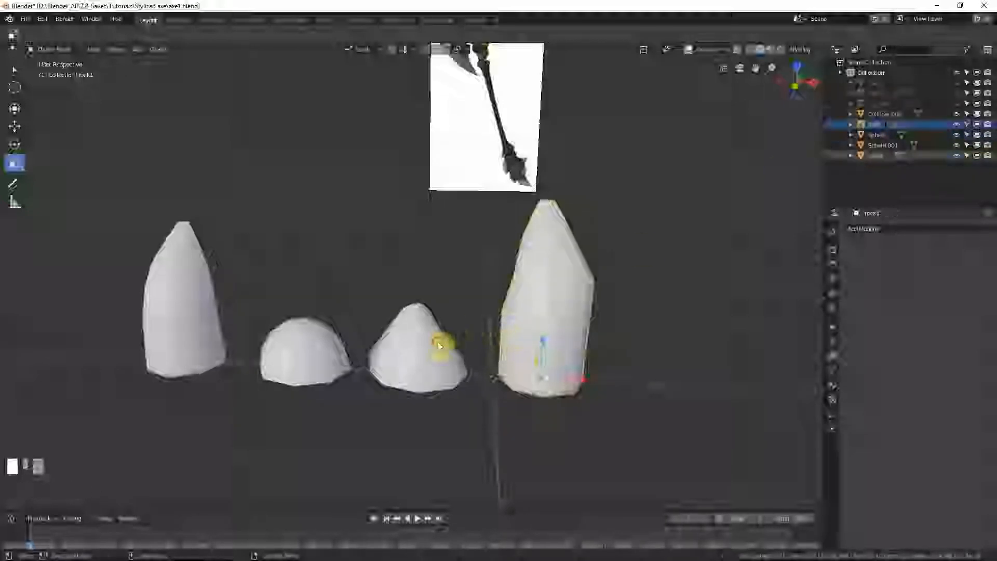
Step: Rename the other tall rock, Cylinder.002, as rock2
{"action": "left_click", "coordinate": [456, 340]}
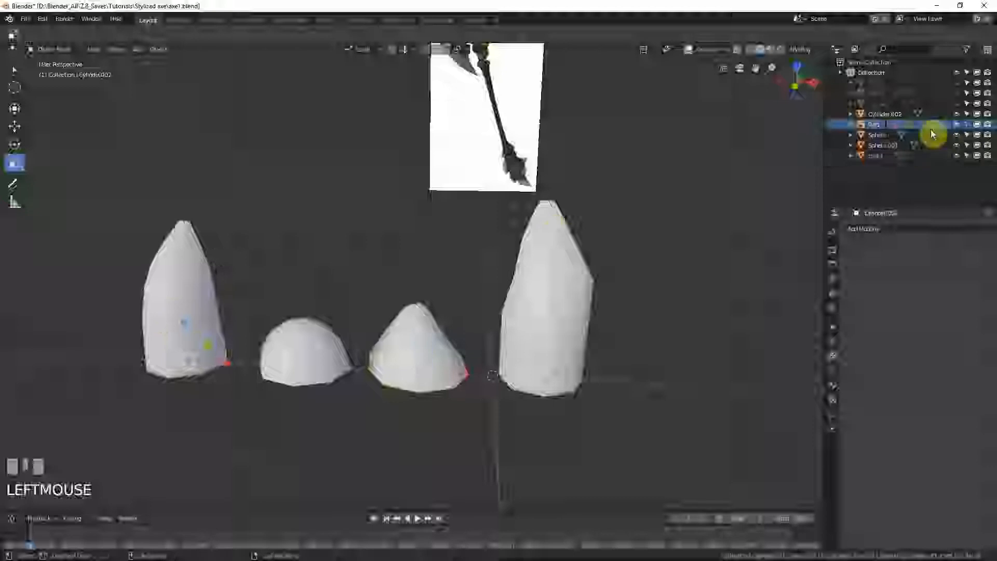
{"action": "left_click", "coordinate": [889, 115]}
{"action": "left_click", "coordinate": [886, 114], "text": "ctrl"}
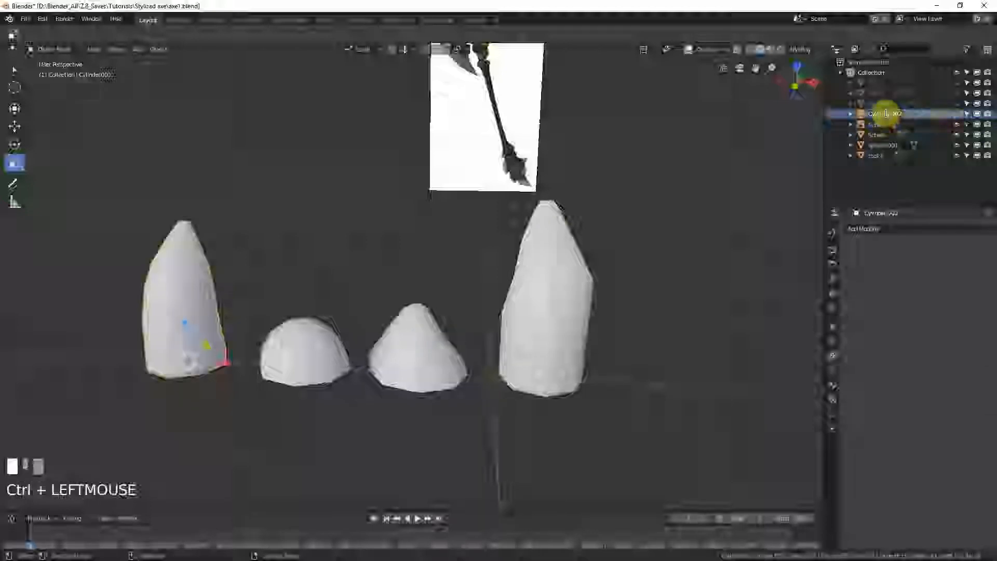
{"action": "type", "text": "rock1"}
{"action": "key", "text": "Return"}
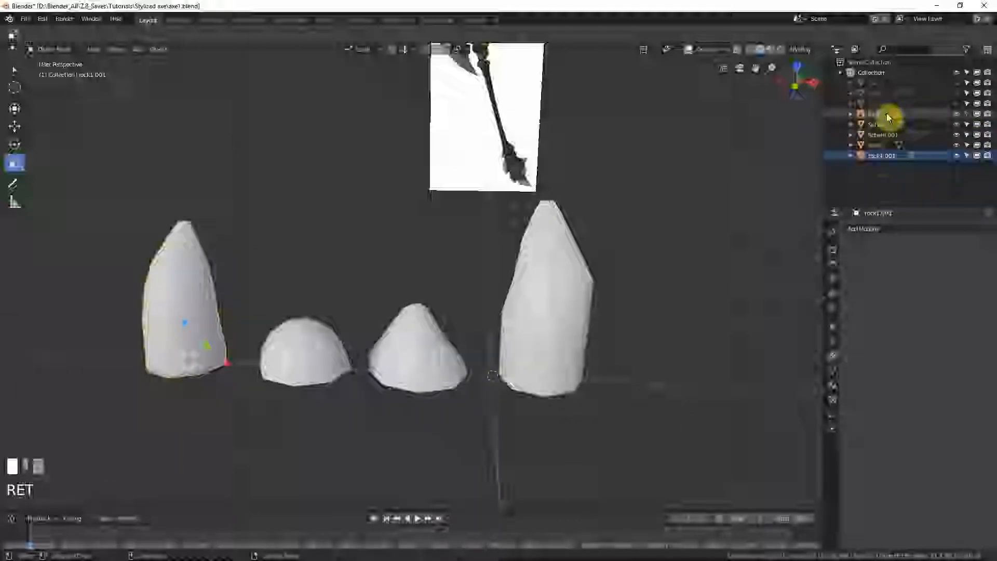
{"action": "left_click", "coordinate": [881, 156], "text": "ctrl"}
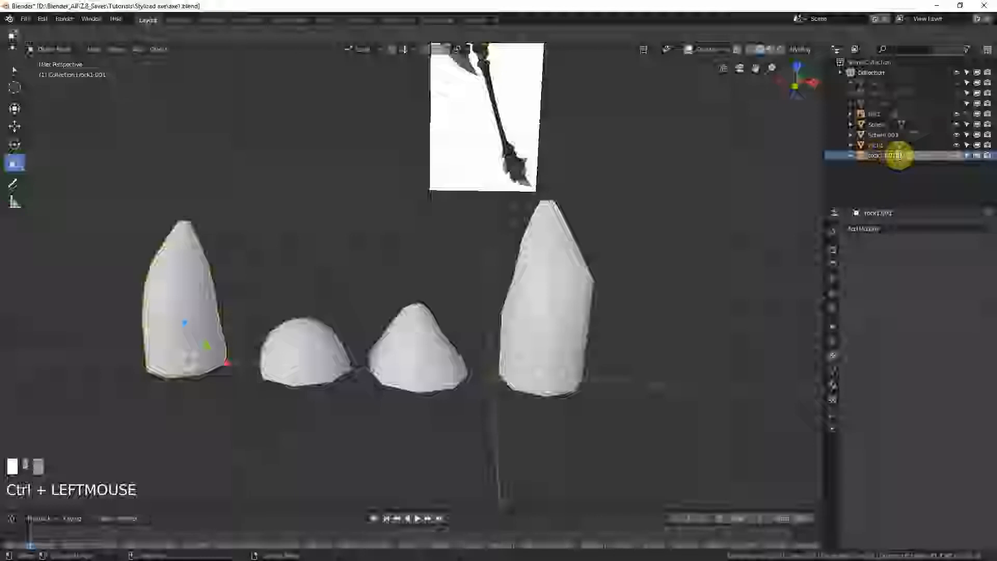
{"action": "key", "text": "BackSpace"}
{"action": "key", "text": "BackSpace"}
{"action": "key", "text": "BackSpace"}
{"action": "key", "text": "BackSpace"}
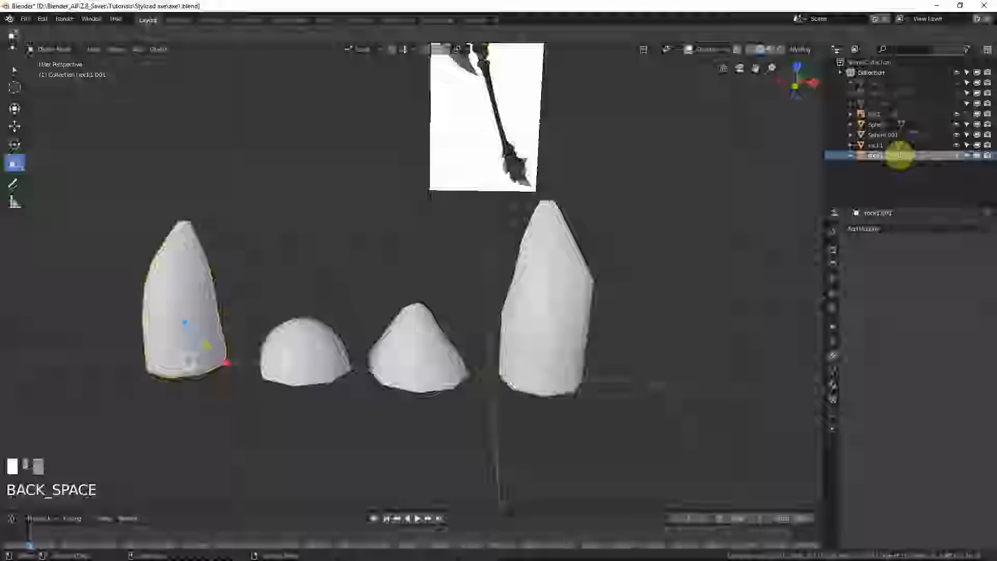
{"action": "key", "text": "Return"}
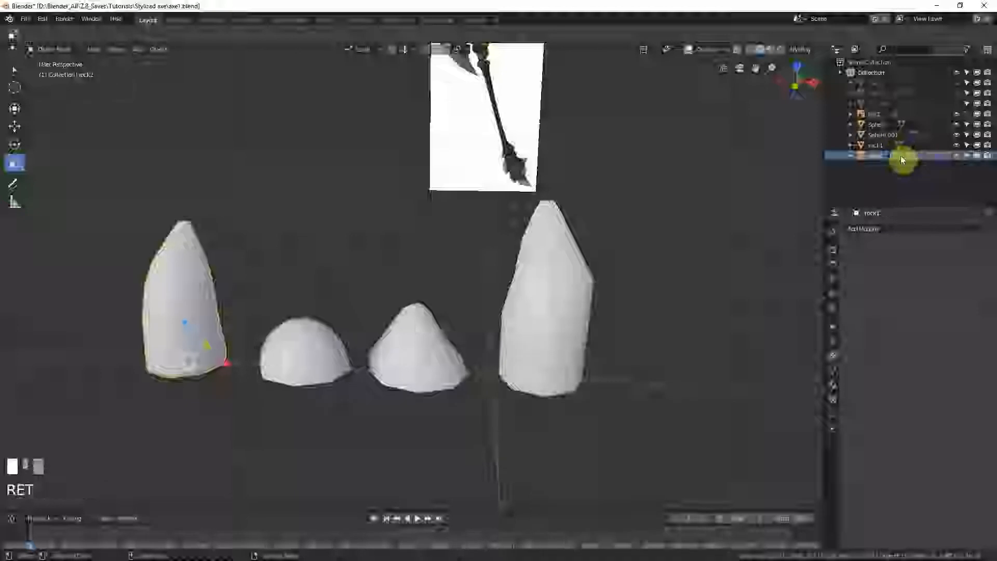
Step: Rename the dome-shaped Sphere as rock3 and the small pointed Sphere.001 as rock4
{"action": "left_click", "coordinate": [294, 340]}
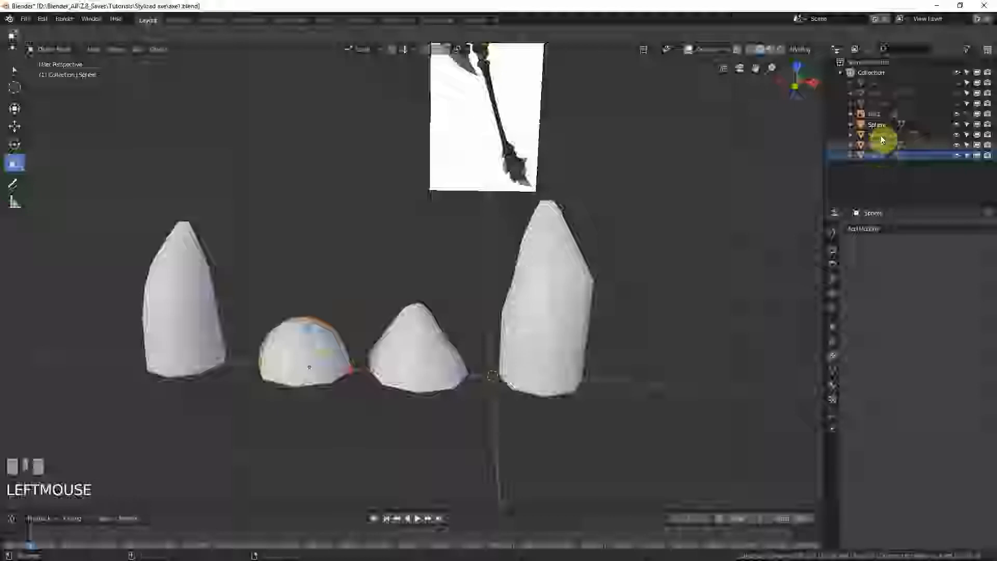
{"action": "left_click", "coordinate": [893, 125], "text": "ctrl"}
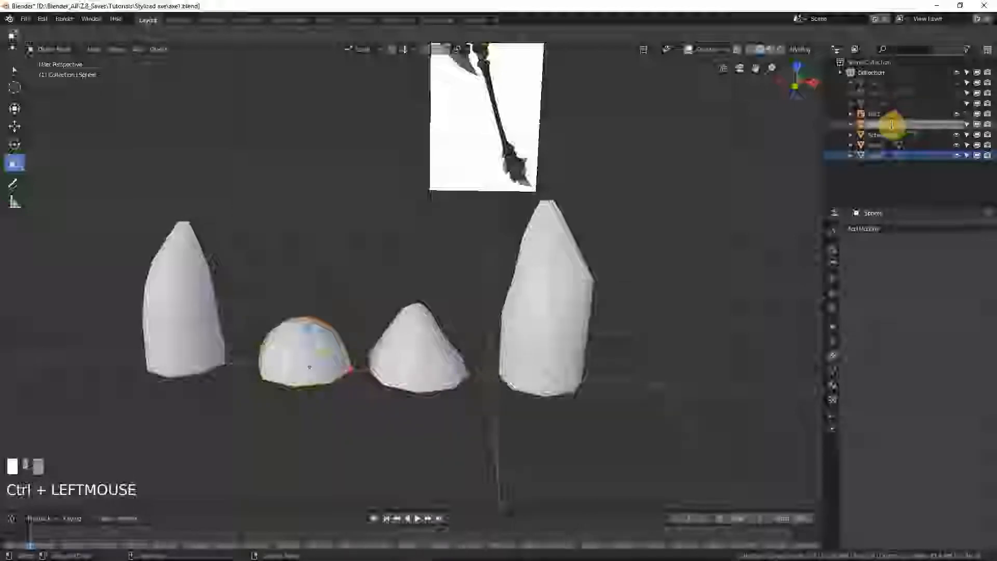
{"action": "type", "text": "rock3"}
{"action": "key", "text": "Return"}
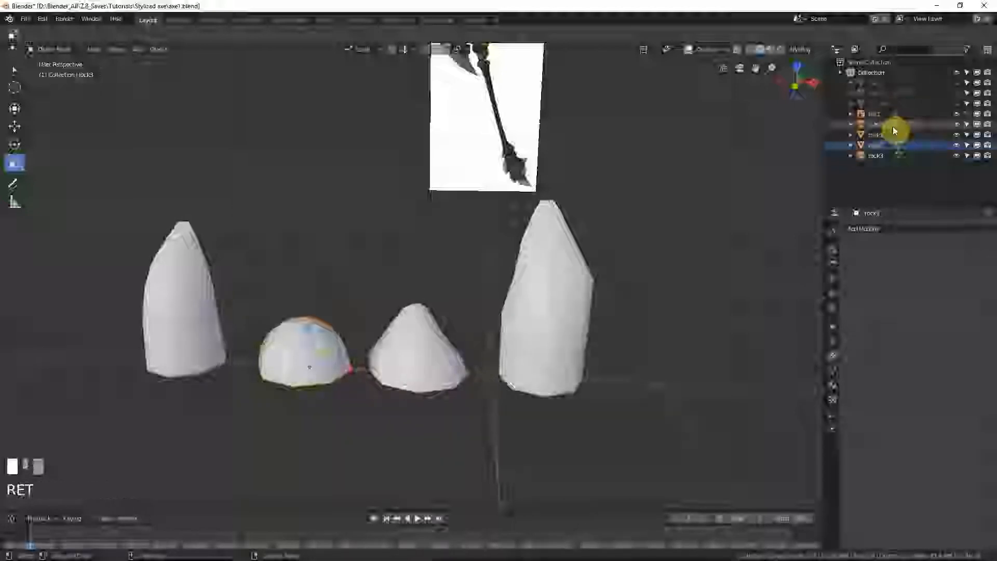
{"action": "left_click", "coordinate": [880, 126], "text": "ctrl"}
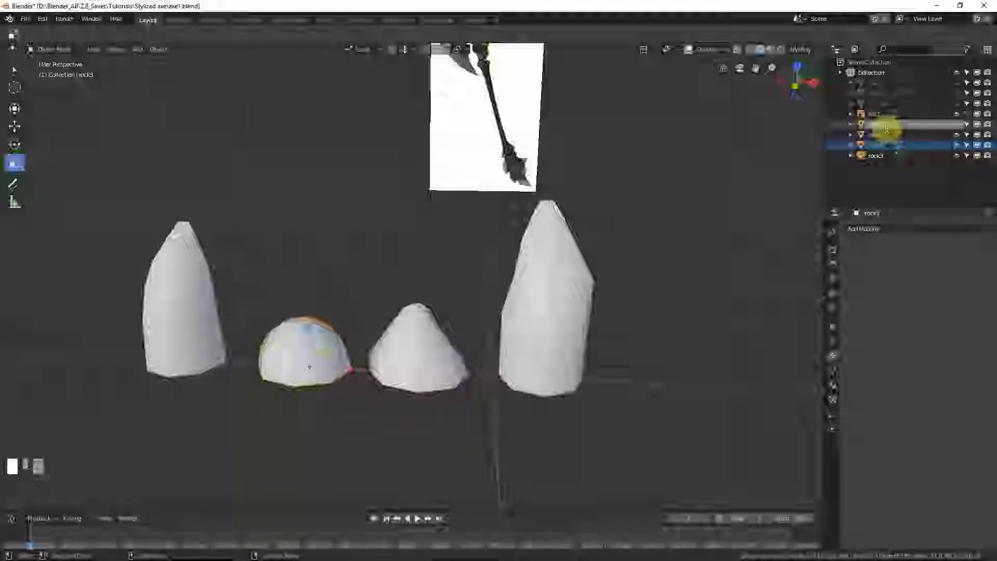
{"action": "key", "text": "Return"}
Step: Set the origin of the small pointed rock4 to its geometry
{"action": "left_click", "coordinate": [562, 310]}
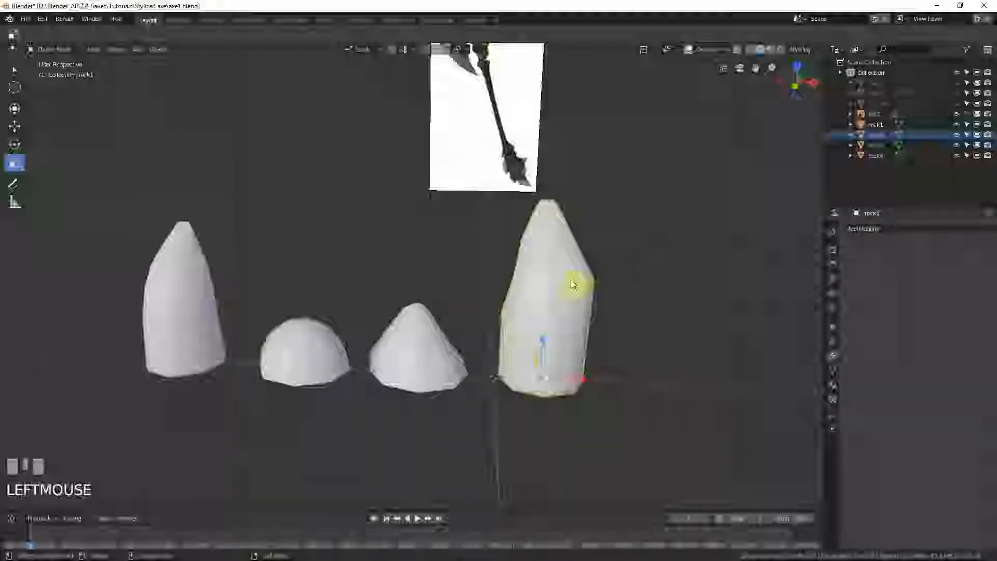
{"action": "scroll", "coordinate": [571, 282], "scroll_direction": "down", "scroll_amount": 2}
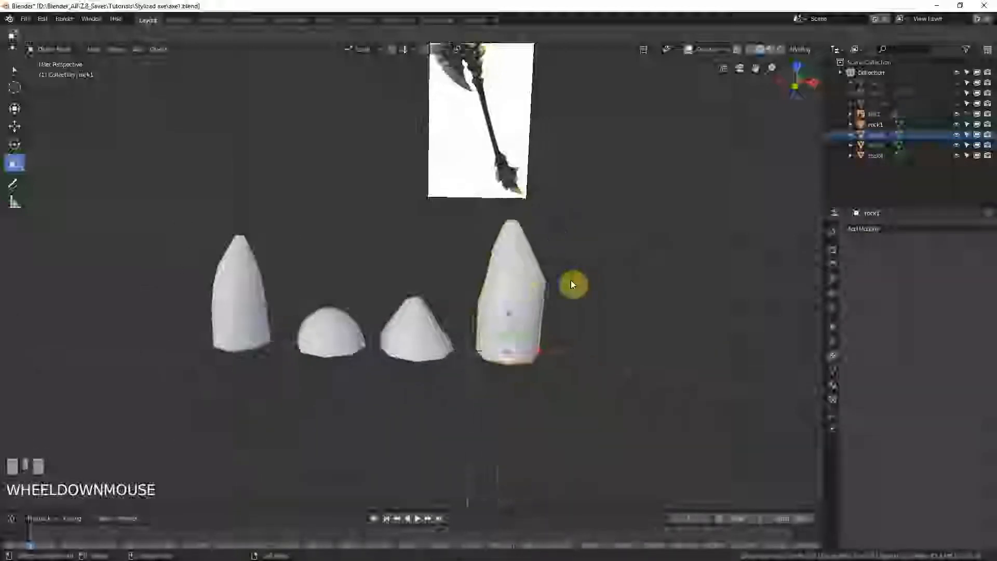
{"action": "left_click", "coordinate": [420, 351]}
{"action": "middle_click_drag", "start_coordinate": [410, 356], "coordinate": [433, 387]}
{"action": "scroll", "coordinate": [419, 355], "scroll_direction": "up", "scroll_amount": 2}
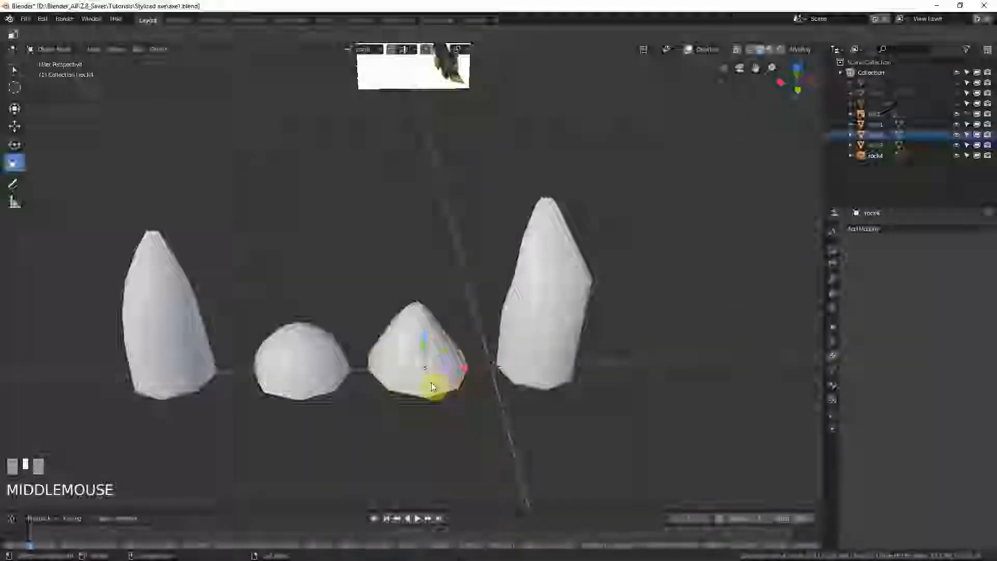
{"action": "right_click", "coordinate": [433, 387]}
{"action": "mouse_move", "coordinate": [420, 411]}
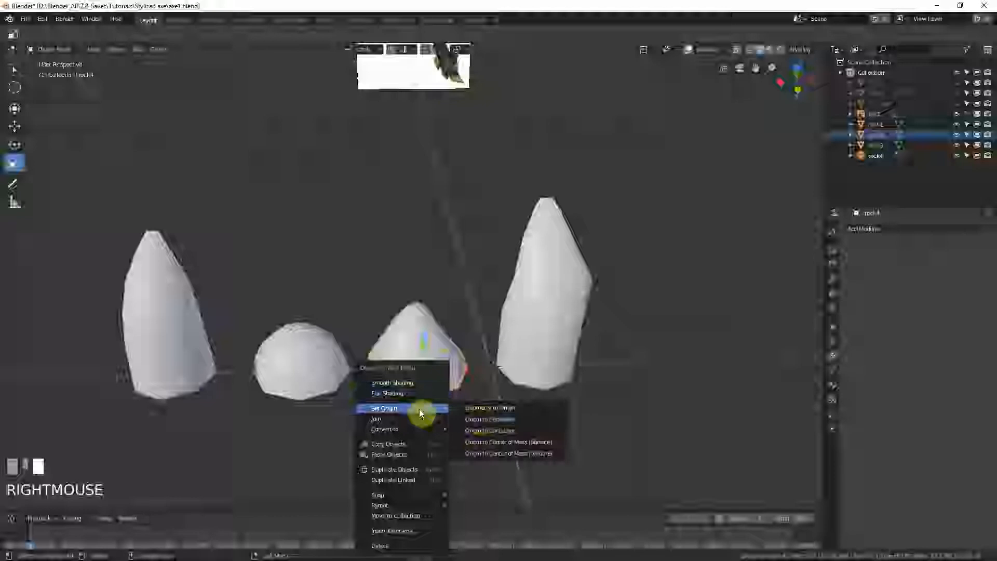
{"action": "left_click", "coordinate": [488, 421]}
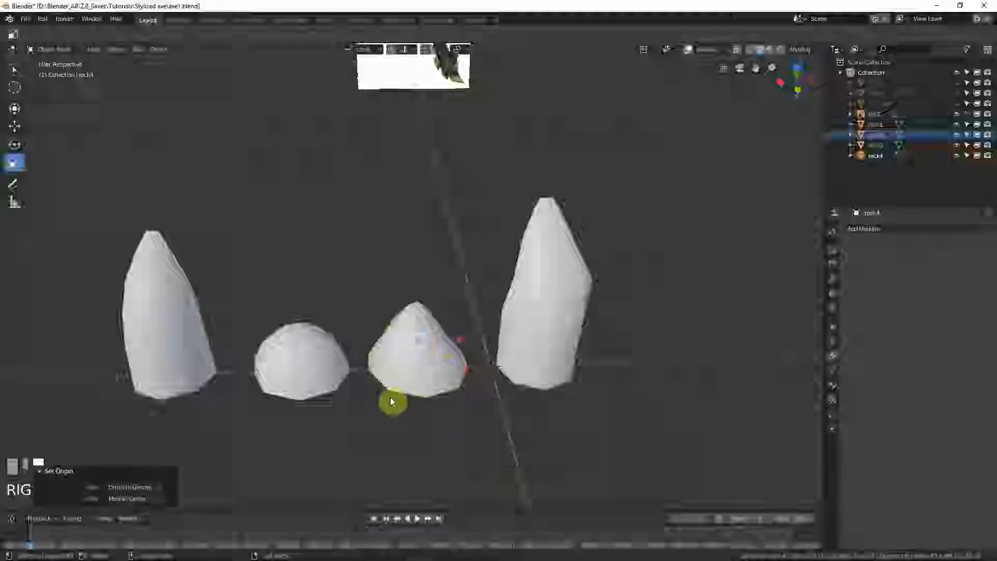
Step: Set the origin of the dome-shaped rock3 to its geometry
{"action": "left_click", "coordinate": [323, 374]}
{"action": "right_click", "coordinate": [325, 387]}
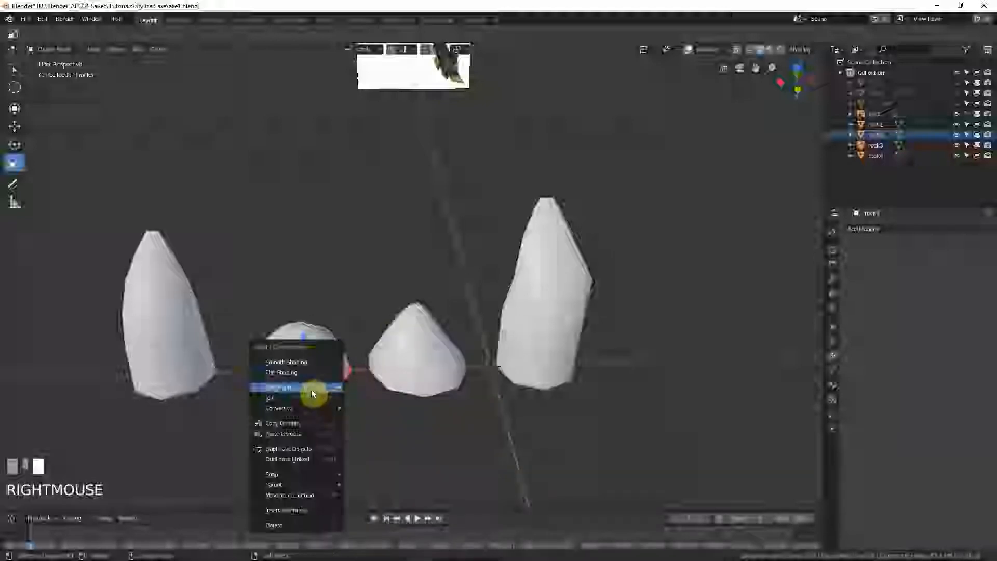
{"action": "mouse_move", "coordinate": [310, 387]}
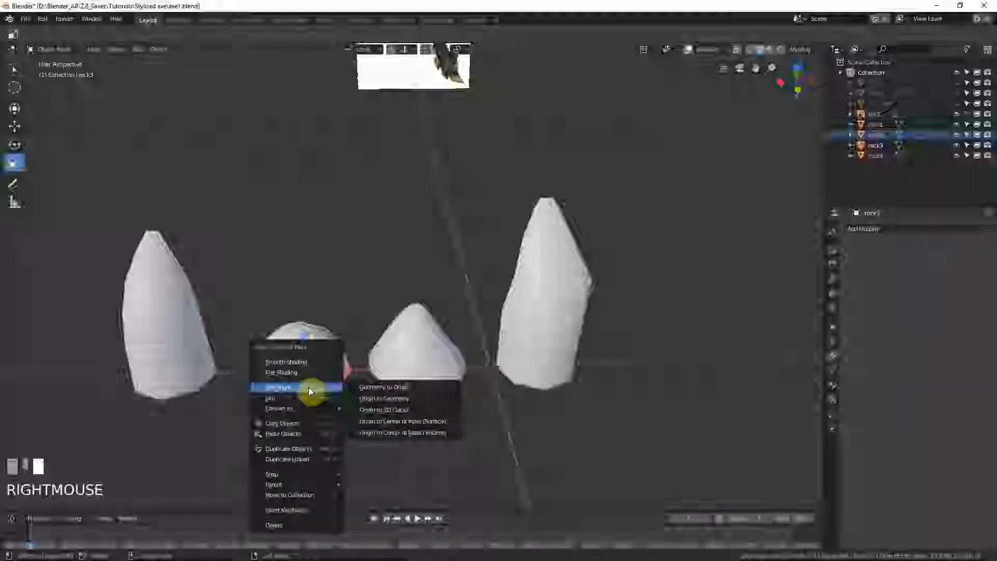
{"action": "left_click", "coordinate": [399, 405]}
Step: Set the origin of the tall rock2 to its geometry
{"action": "left_click", "coordinate": [191, 348]}
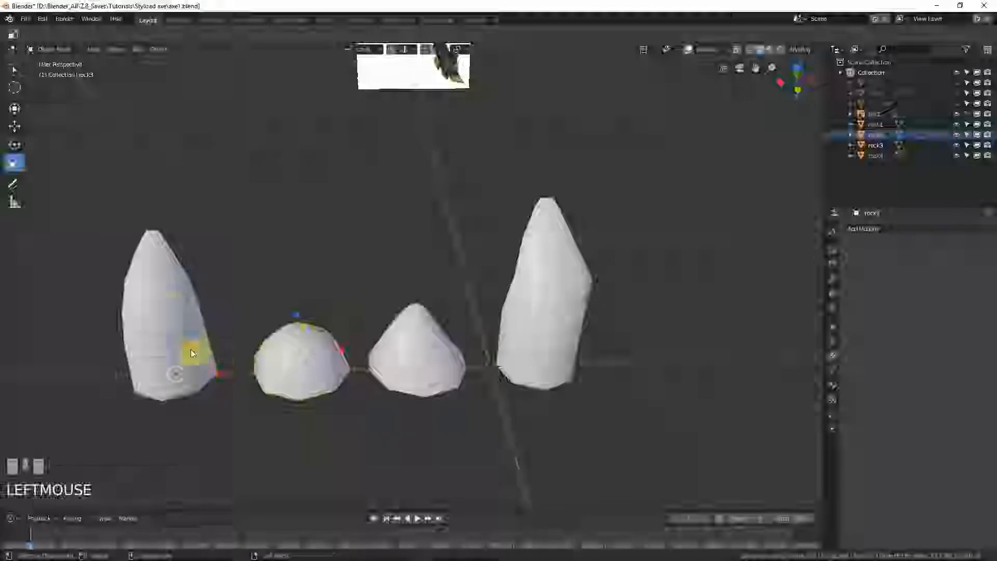
{"action": "key", "text": "KP_1"}
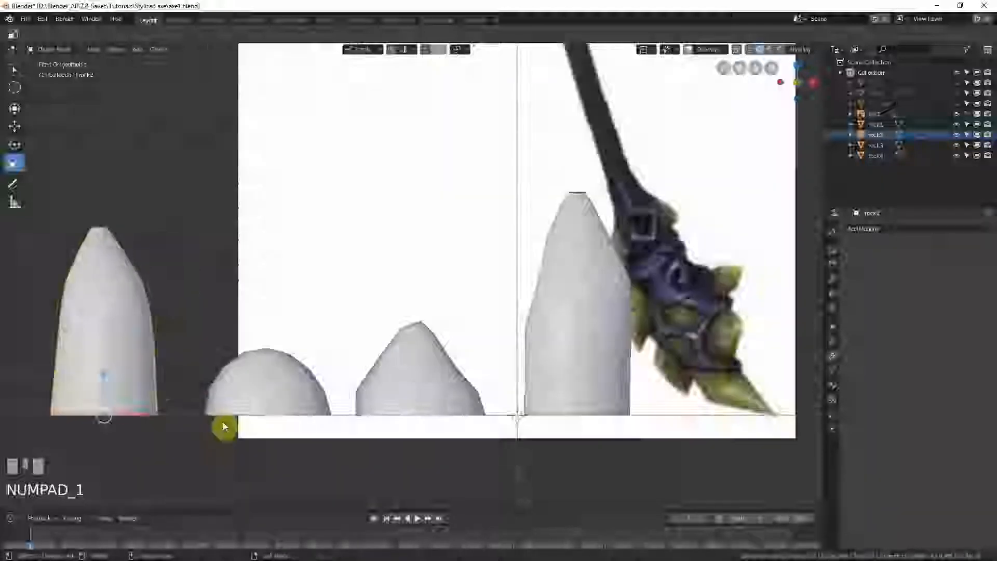
{"action": "middle_click_drag", "start_coordinate": [223, 423], "coordinate": [161, 378], "text": "shift"}
{"action": "right_click", "coordinate": [164, 341]}
{"action": "mouse_move", "coordinate": [164, 341]}
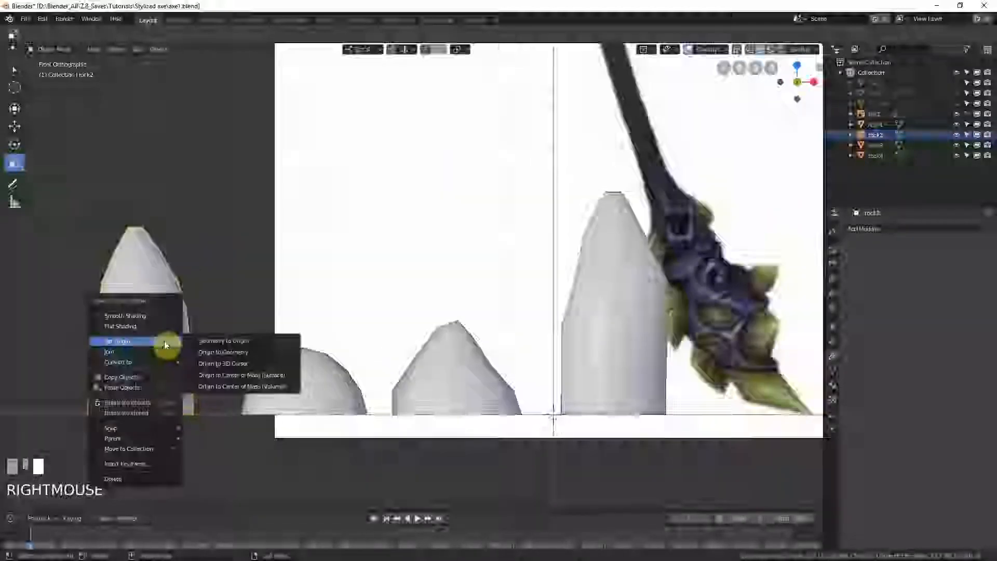
{"action": "left_click", "coordinate": [220, 359]}
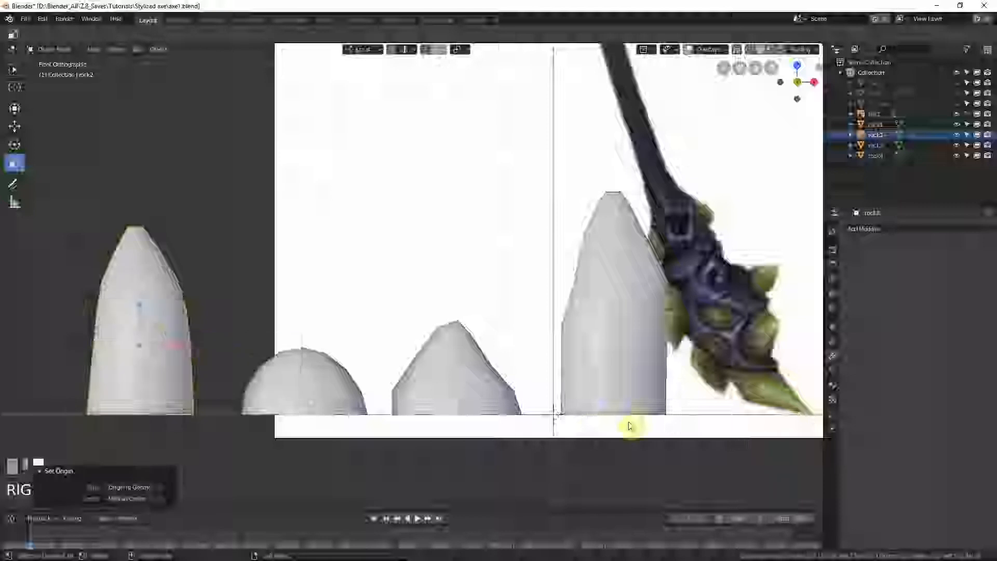
Step: Set the origin of the tall rock1 beside the axe reference to its geometry
{"action": "left_click", "coordinate": [633, 395]}
{"action": "right_click", "coordinate": [633, 376]}
{"action": "mouse_move", "coordinate": [634, 378]}
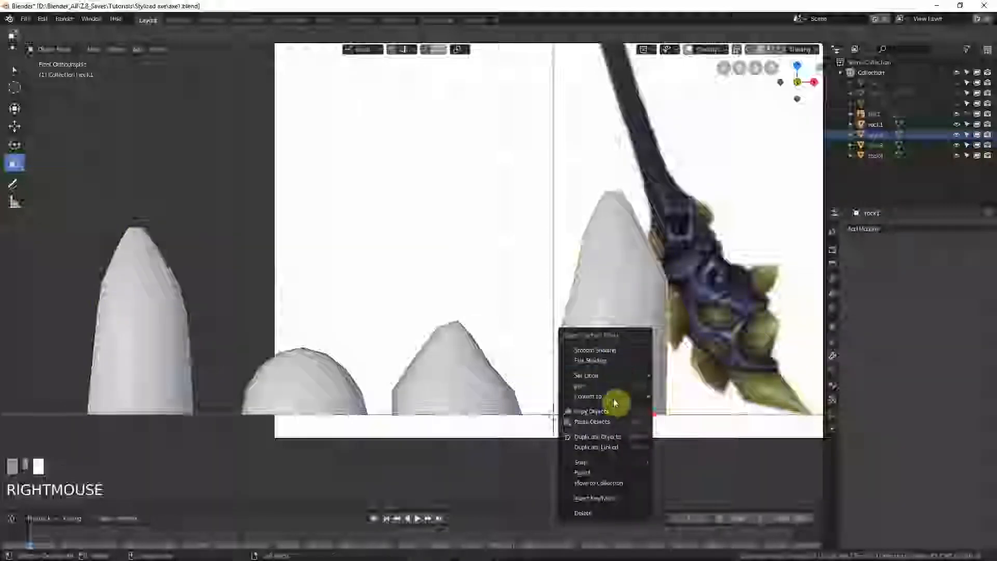
{"action": "left_click", "coordinate": [684, 387]}
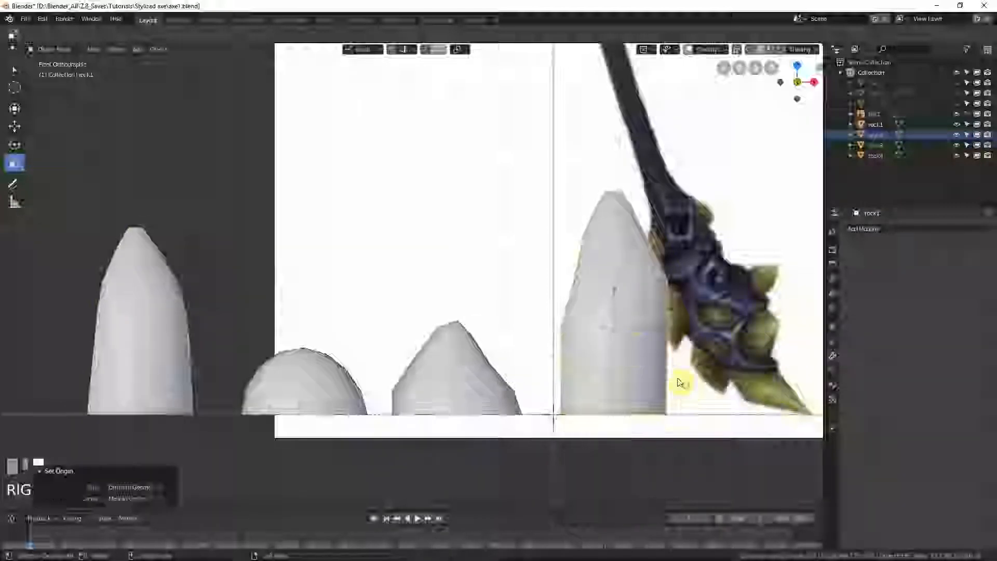
Step: Isolate rock1 in local view and view it in perspective
{"action": "key", "text": "KP_Divide"}
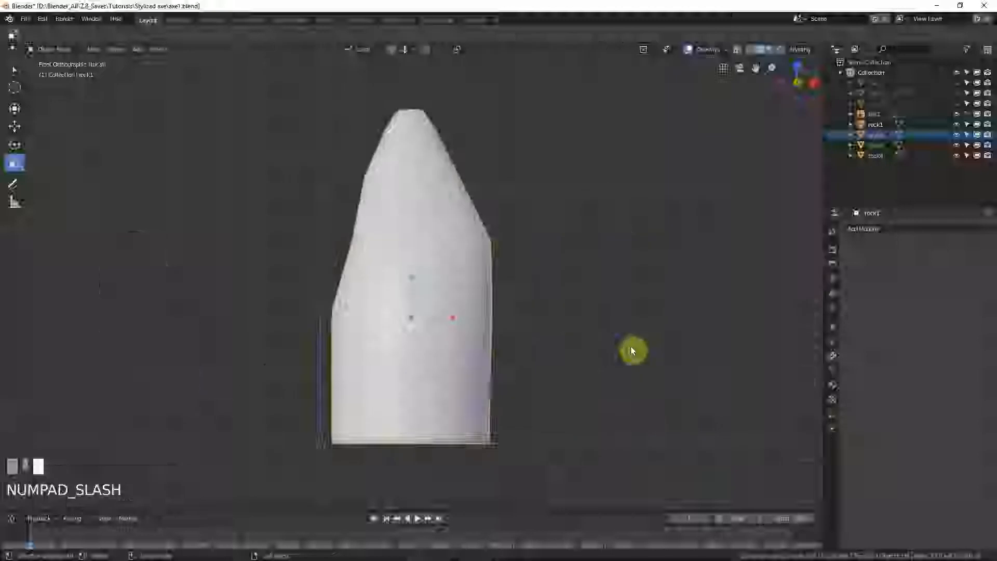
{"action": "scroll", "coordinate": [481, 345], "scroll_direction": "down", "scroll_amount": 2}
{"action": "mouse_move", "coordinate": [481, 345]}
{"action": "middle_mouse_down"}
{"action": "mouse_move", "coordinate": [625, 349]}
{"action": "mouse_move", "coordinate": [463, 343]}
{"action": "middle_mouse_up"}
{"action": "scroll", "coordinate": [463, 343], "scroll_direction": "down", "scroll_amount": 2}
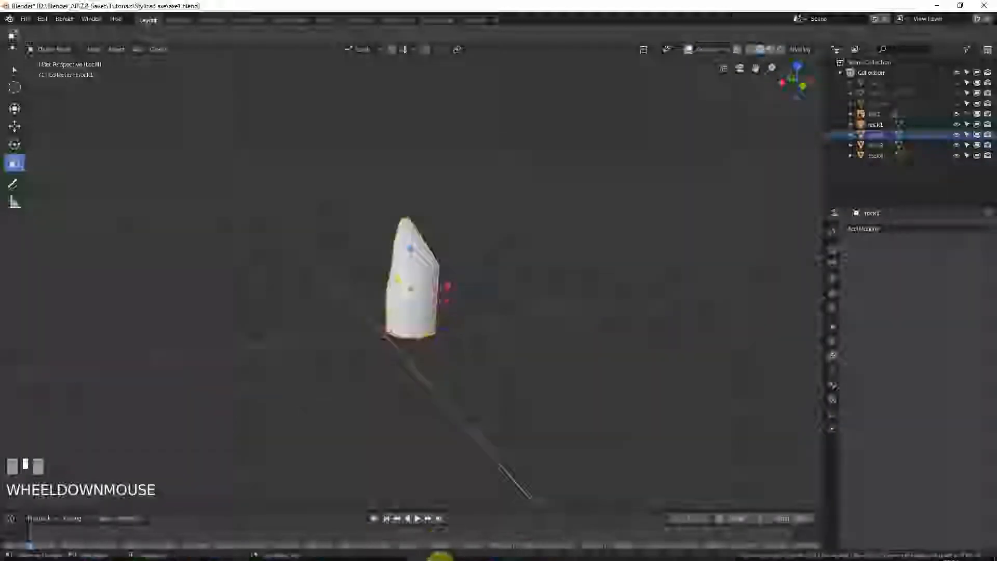
Step: Search the computer for "pure" and launch PureRef
{"action": "mouse_move", "coordinate": [377, 552]}
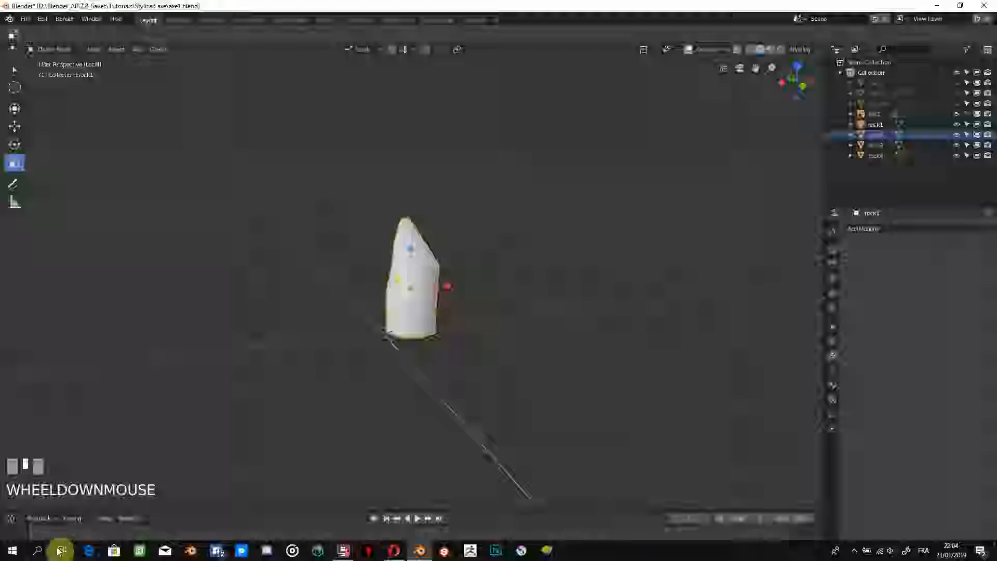
{"action": "left_click", "coordinate": [42, 551]}
{"action": "type", "text": "pure"}
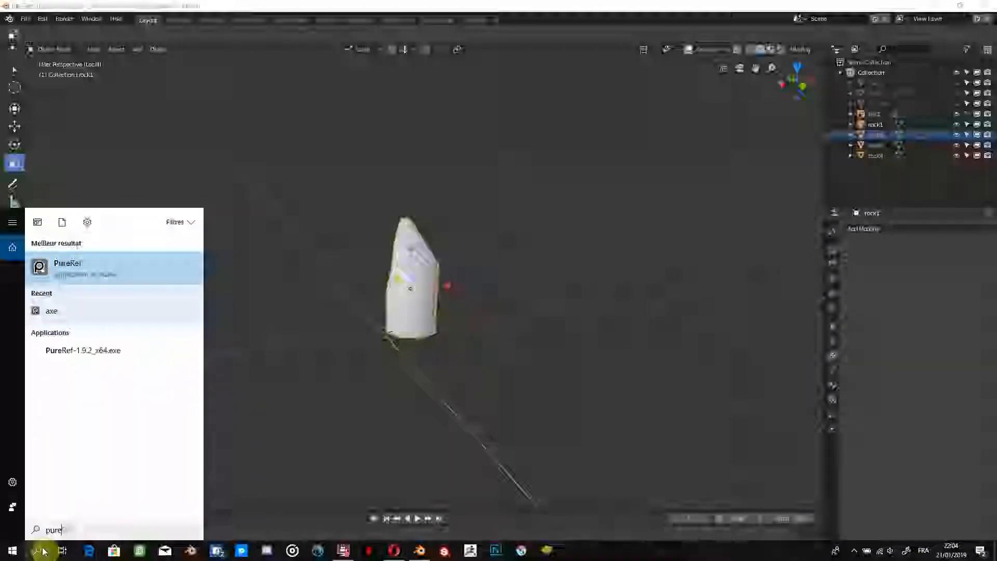
{"action": "key", "text": "Return"}
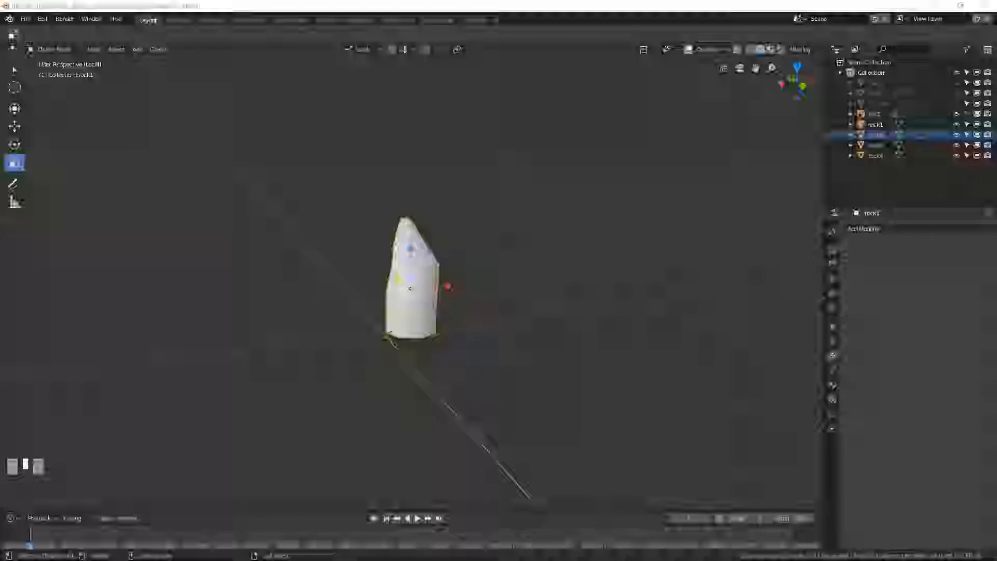
Step: Switch to the Sculpting workspace and hide rock2, rock3 and rock4 so only rock1 remains with the reference image
{"action": "scroll", "coordinate": [351, 307], "scroll_direction": "up", "scroll_amount": 2}
{"action": "middle_click_drag", "start_coordinate": [351, 307], "coordinate": [440, 329]}
{"action": "scroll", "coordinate": [421, 335], "scroll_direction": "up", "scroll_amount": 2}
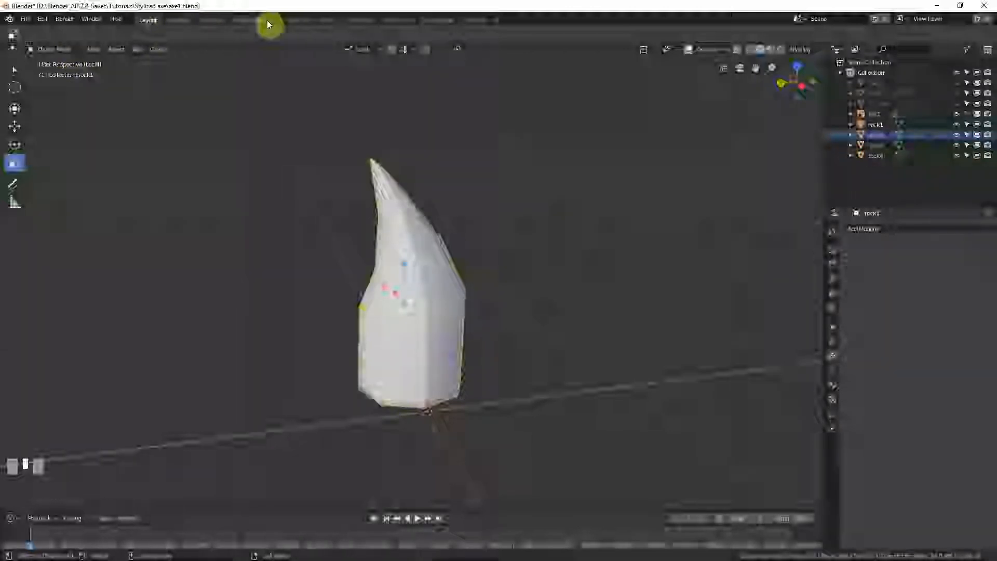
{"action": "left_click", "coordinate": [207, 20]}
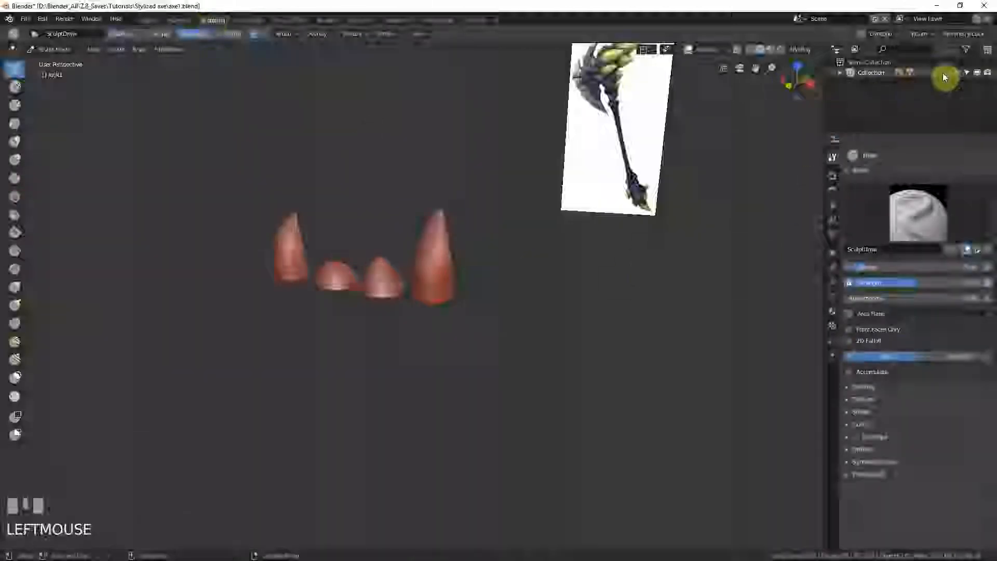
{"action": "left_click", "coordinate": [840, 72]}
{"action": "scroll", "coordinate": [921, 104], "scroll_direction": "down", "scroll_amount": 2}
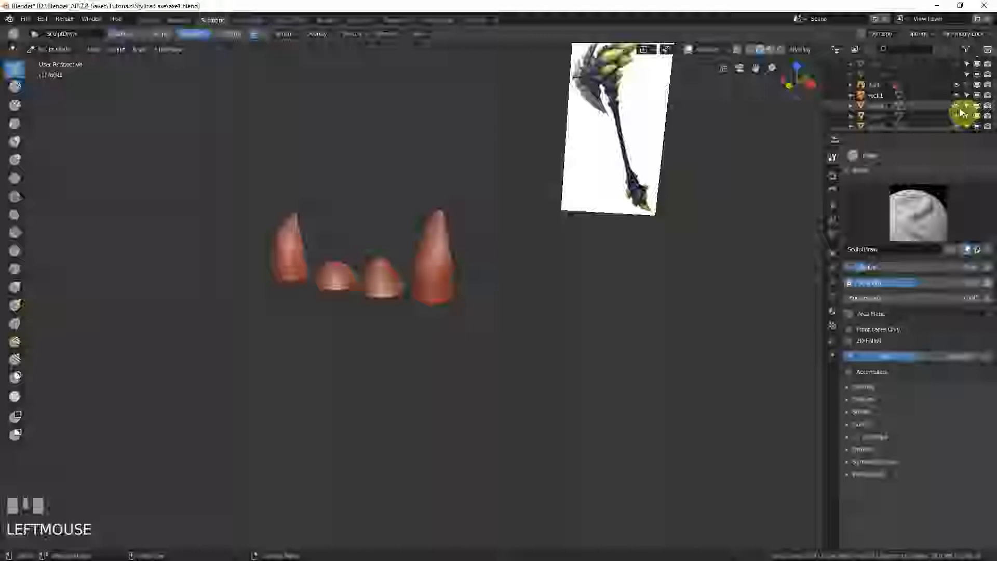
{"action": "left_click_drag", "start_coordinate": [958, 118], "coordinate": [957, 126]}
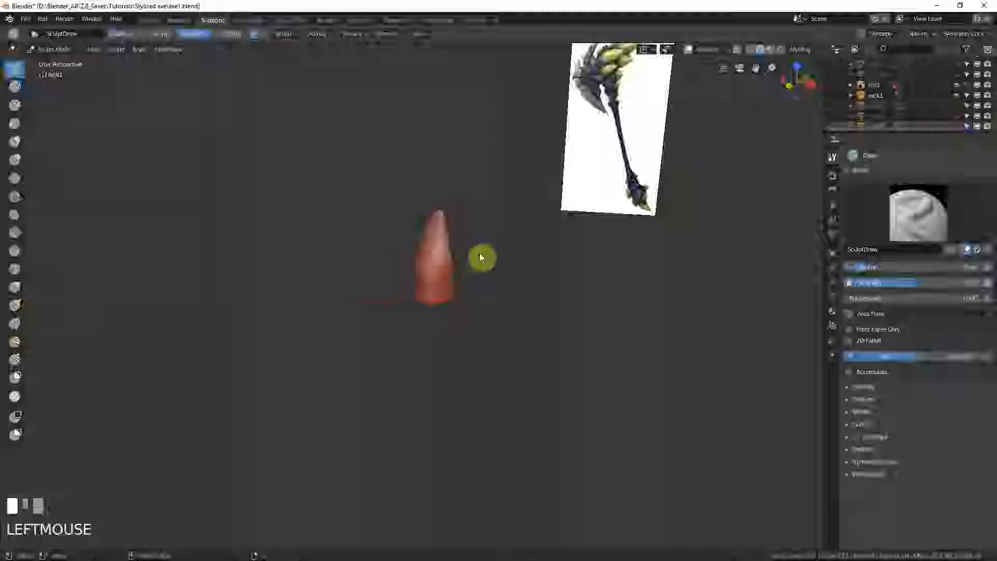
Step: Try a Crease brush stroke along the ridge of the unsubdivided rock1 and undo it
{"action": "scroll", "coordinate": [446, 258], "scroll_direction": "up", "scroll_amount": 3}
{"action": "scroll", "coordinate": [446, 258], "scroll_direction": "up", "scroll_amount": 2}
{"action": "scroll", "coordinate": [452, 213], "scroll_direction": "down", "scroll_amount": 3}
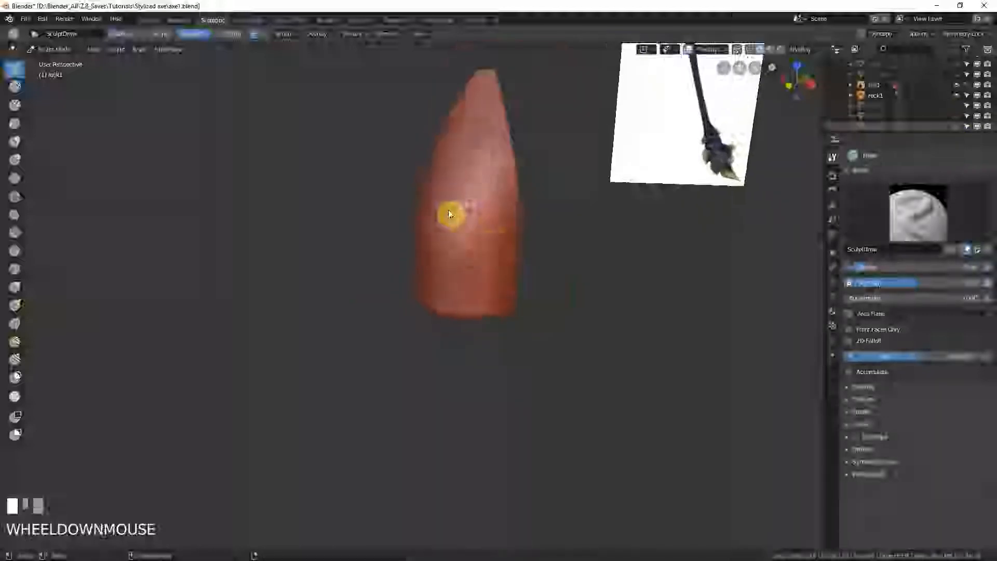
{"action": "middle_click_drag", "start_coordinate": [452, 213], "coordinate": [592, 245]}
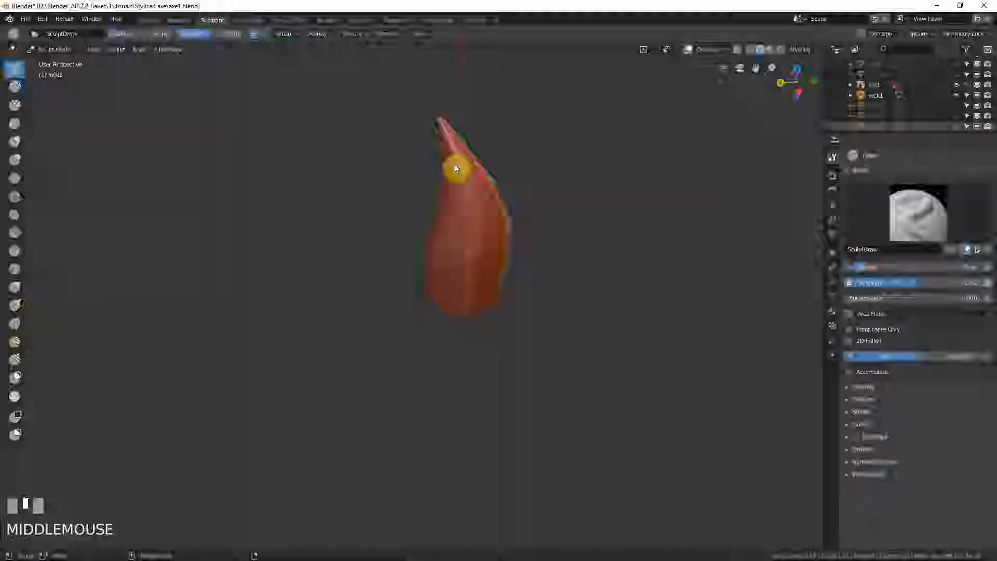
{"action": "scroll", "coordinate": [476, 188], "scroll_direction": "up", "scroll_amount": 2}
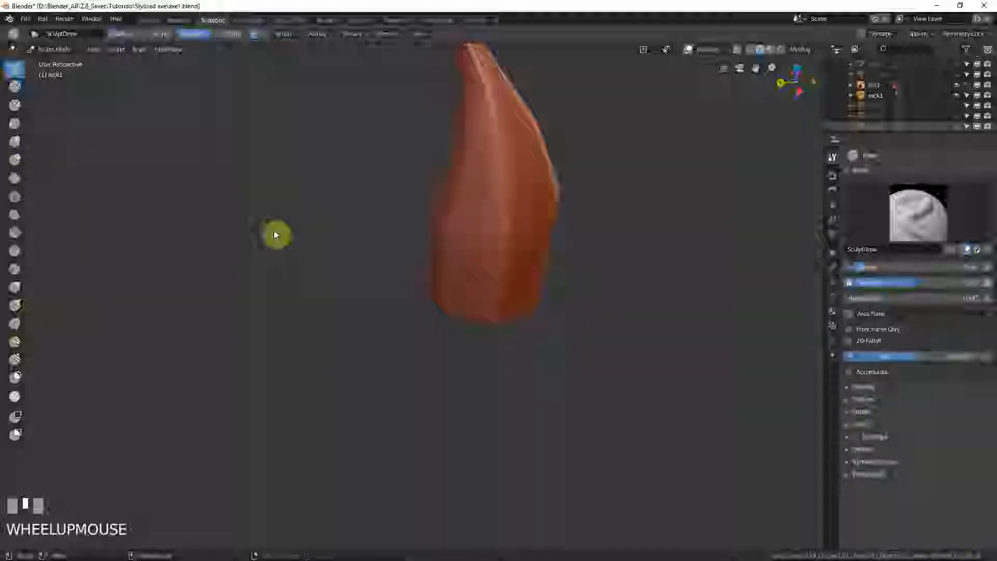
{"action": "key", "text": "shift+c"}
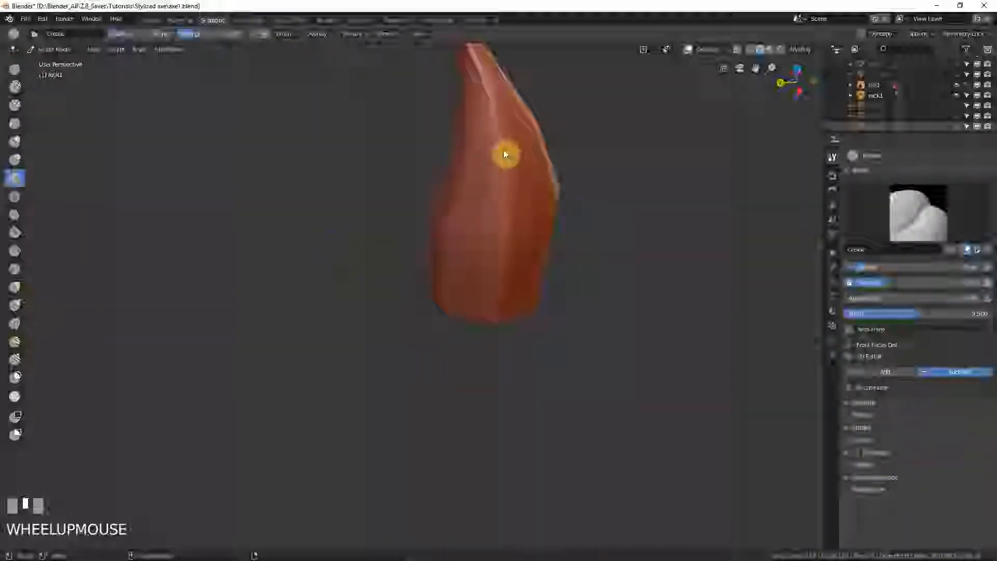
{"action": "left_click_drag", "start_coordinate": [497, 130], "coordinate": [499, 148]}
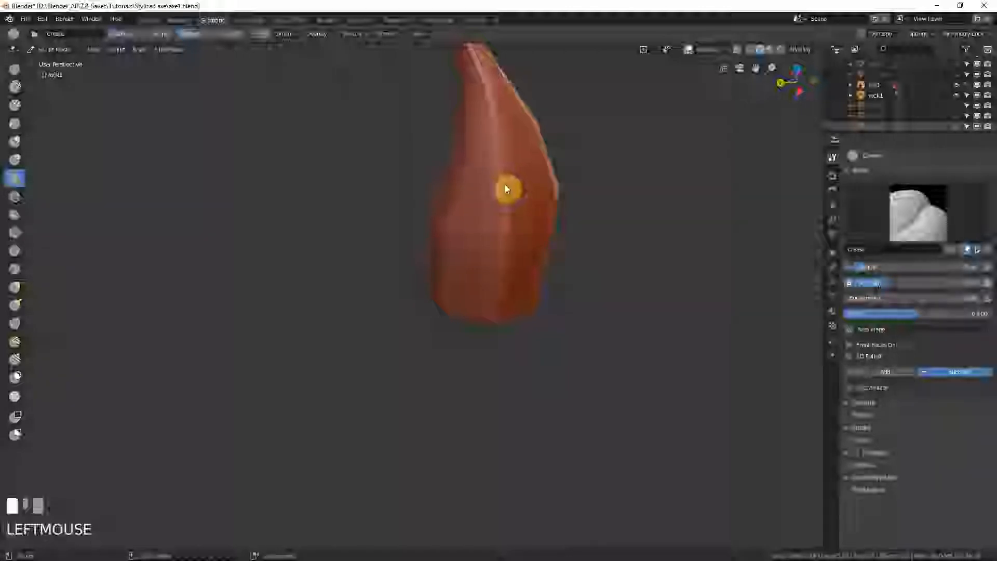
{"action": "key", "text": "KP_Decimal"}
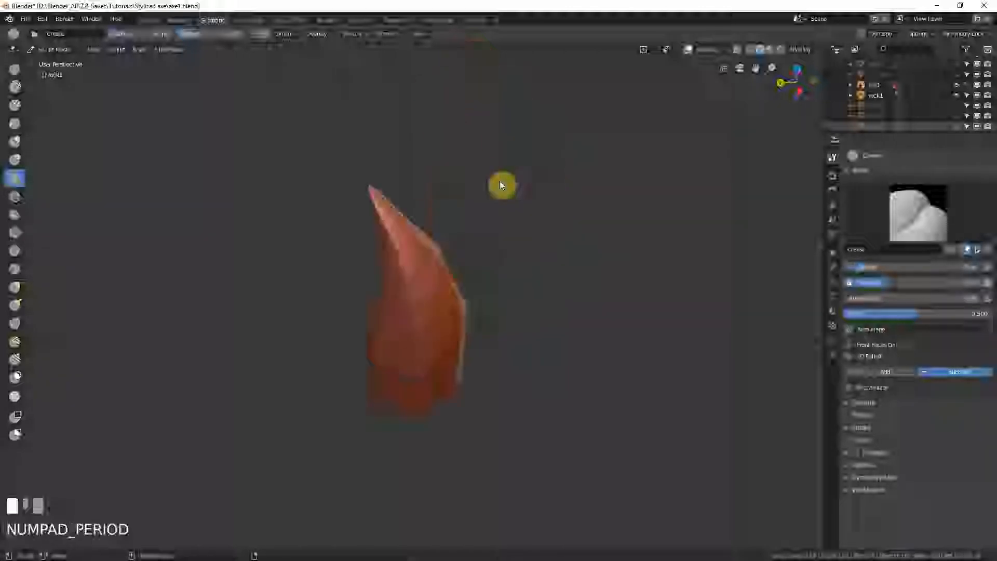
{"action": "scroll", "coordinate": [457, 324], "scroll_direction": "up", "scroll_amount": 2}
{"action": "key", "text": "ctrl+z"}
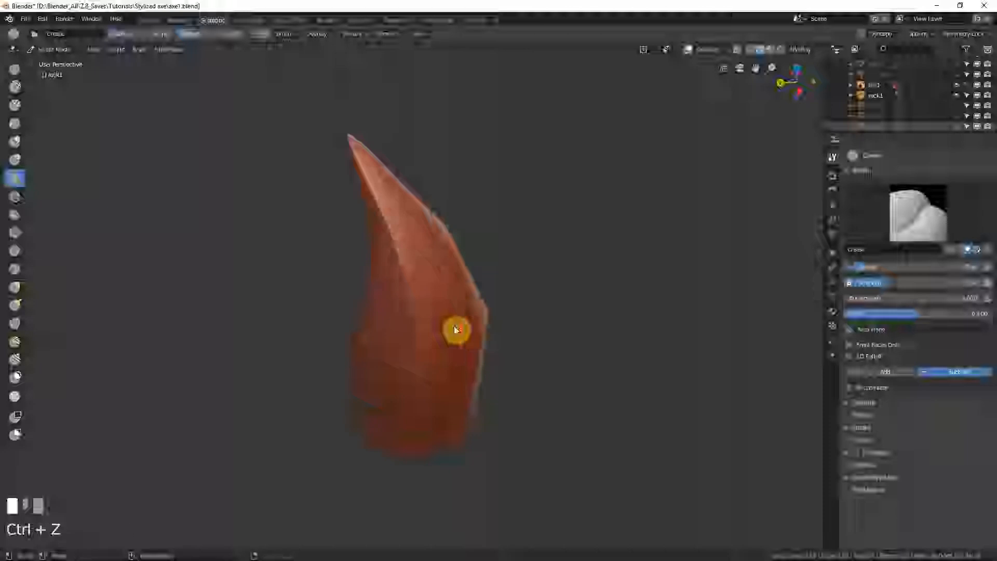
Step: Add a Multiresolution modifier to rock1 and subdivide it four times
{"action": "left_click", "coordinate": [833, 282]}
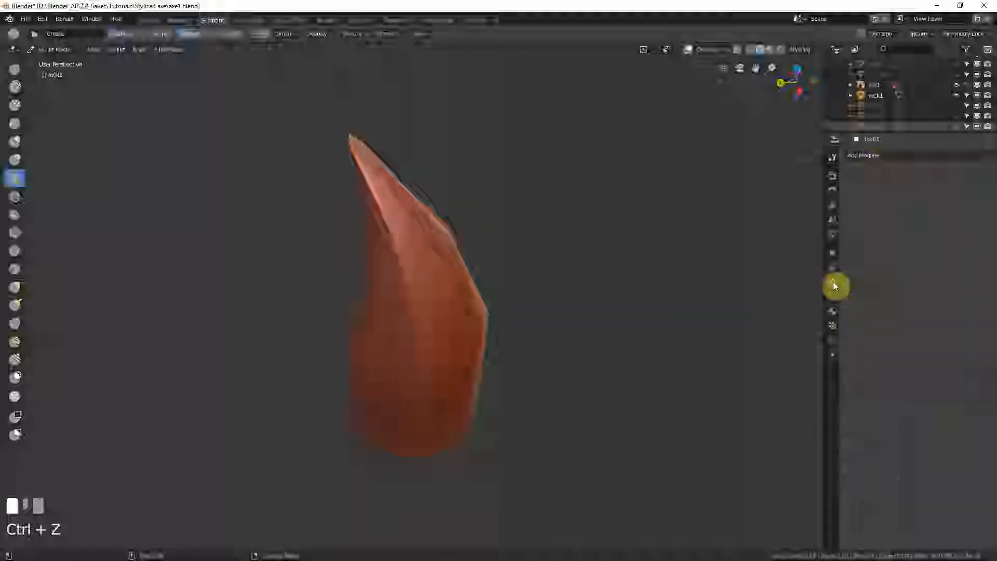
{"action": "left_click", "coordinate": [868, 157]}
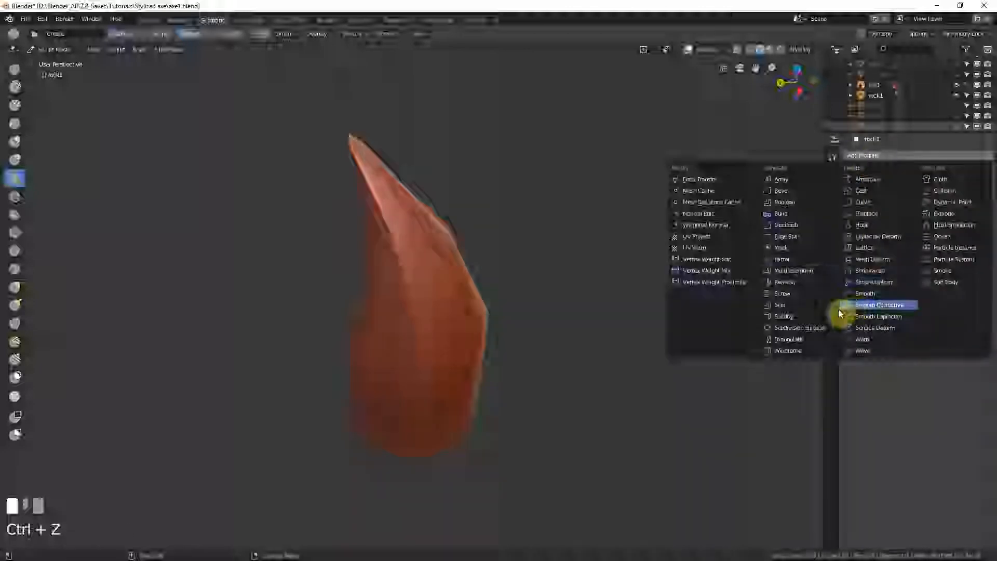
{"action": "left_click", "coordinate": [809, 271]}
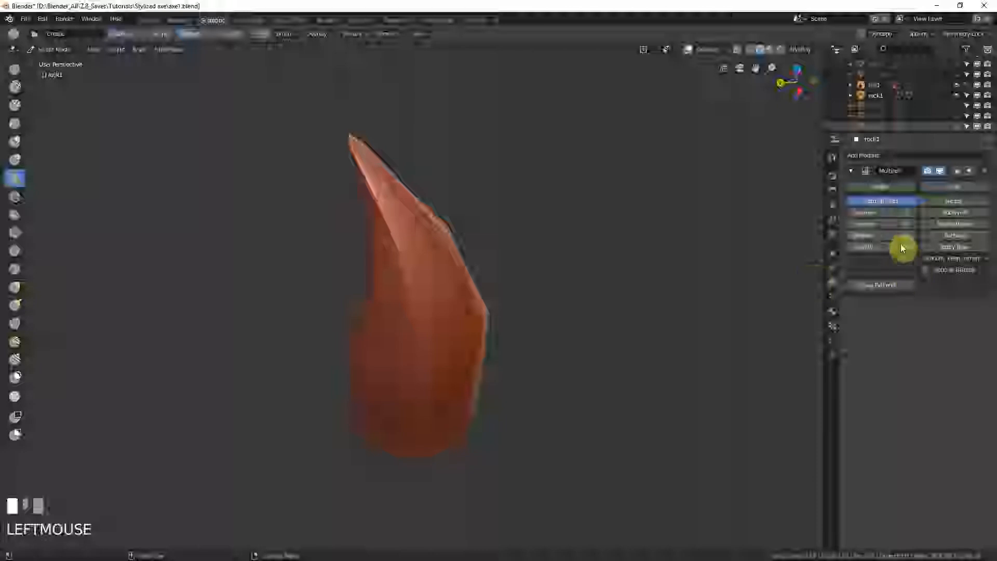
{"action": "left_click", "coordinate": [951, 211]}
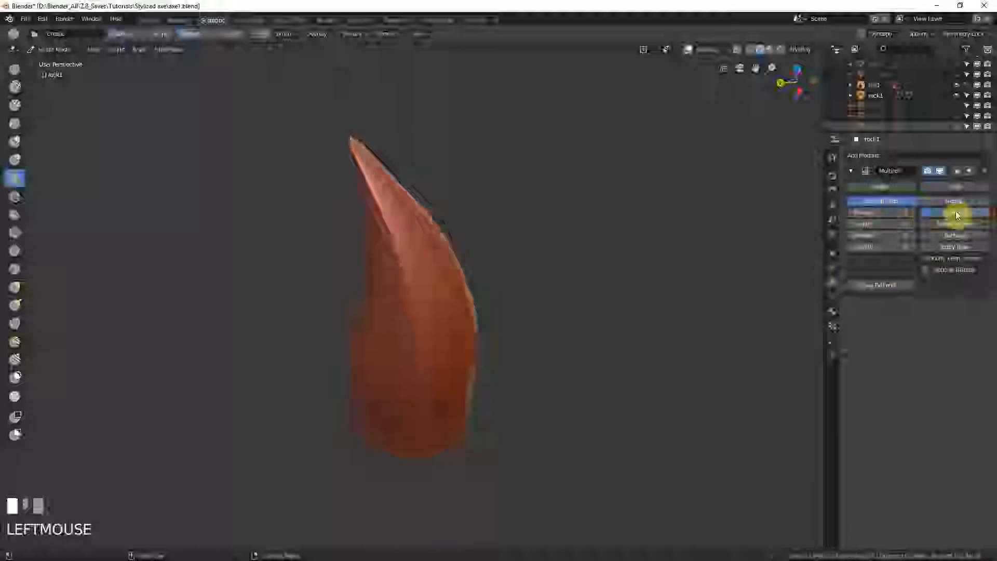
{"action": "left_click", "coordinate": [956, 212]}
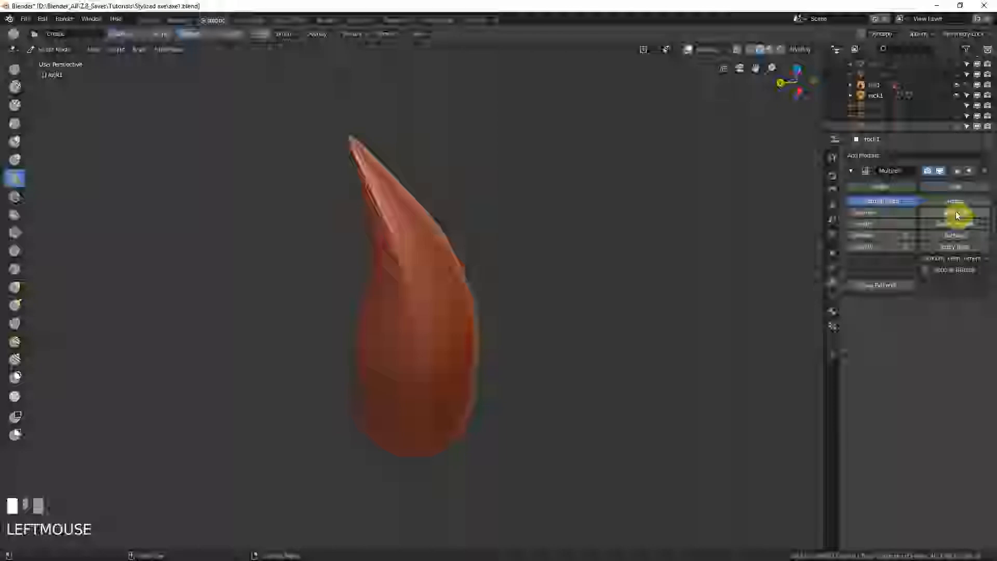
{"action": "left_click", "coordinate": [956, 213]}
{"action": "left_click", "coordinate": [956, 213]}
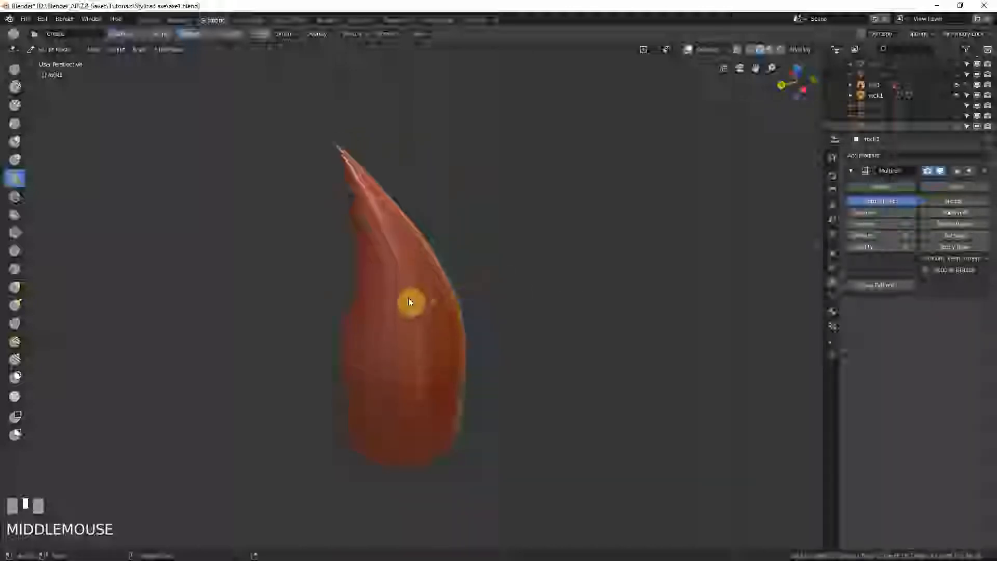
Step: Test regular and inverted Crease strokes on the subdivided rock1, undoing each one
{"action": "scroll", "coordinate": [408, 295], "scroll_direction": "up", "scroll_amount": 4}
{"action": "left_click_drag", "start_coordinate": [390, 238], "coordinate": [412, 306]}
{"action": "key", "text": "ctrl+z"}
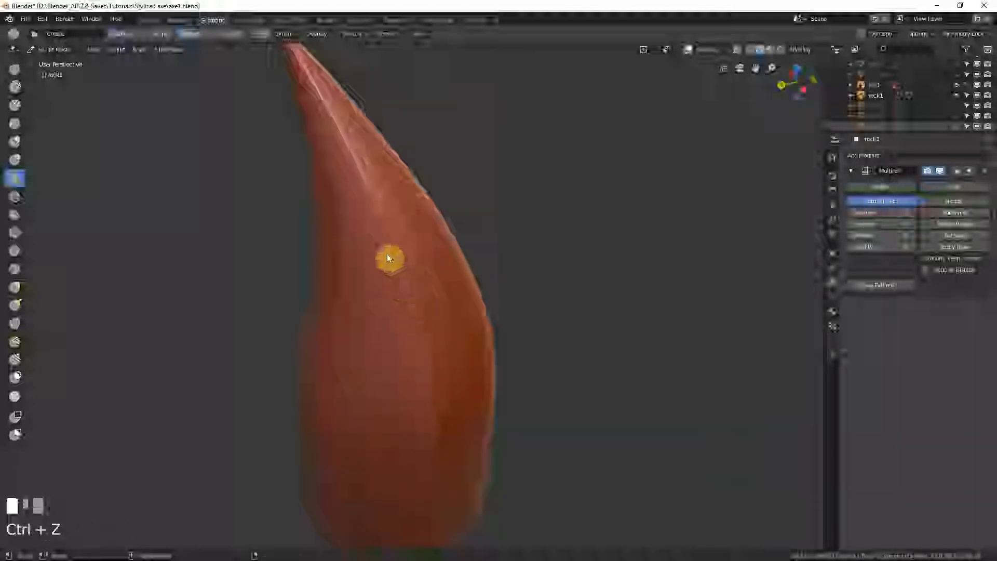
{"action": "left_click_drag", "start_coordinate": [390, 258], "coordinate": [392, 244], "text": "ctrl"}
{"action": "key", "text": "ctrl+z"}
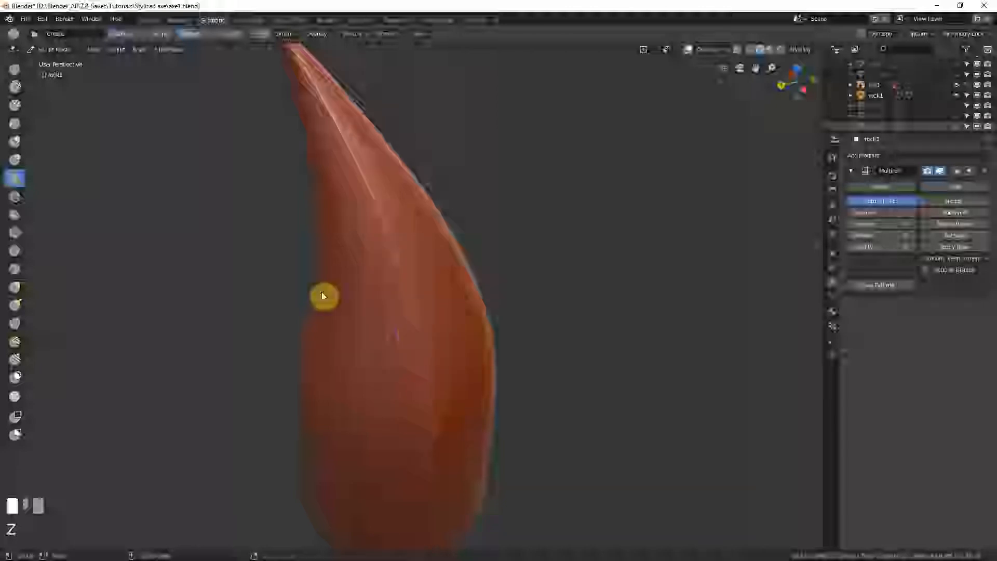
Step: Select the Flatten brush, resize it and try flattening strokes along the inner face of rock1
{"action": "left_click", "coordinate": [19, 214]}
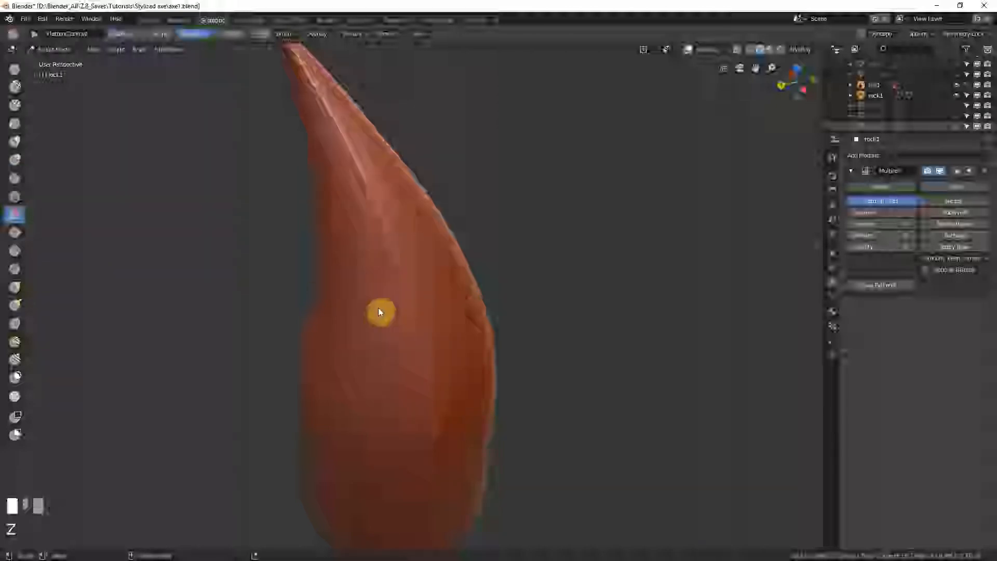
{"action": "key", "text": "f"}
{"action": "left_click", "coordinate": [403, 317]}
{"action": "middle_click_drag", "start_coordinate": [403, 316], "coordinate": [436, 269]}
{"action": "left_click", "coordinate": [439, 315]}
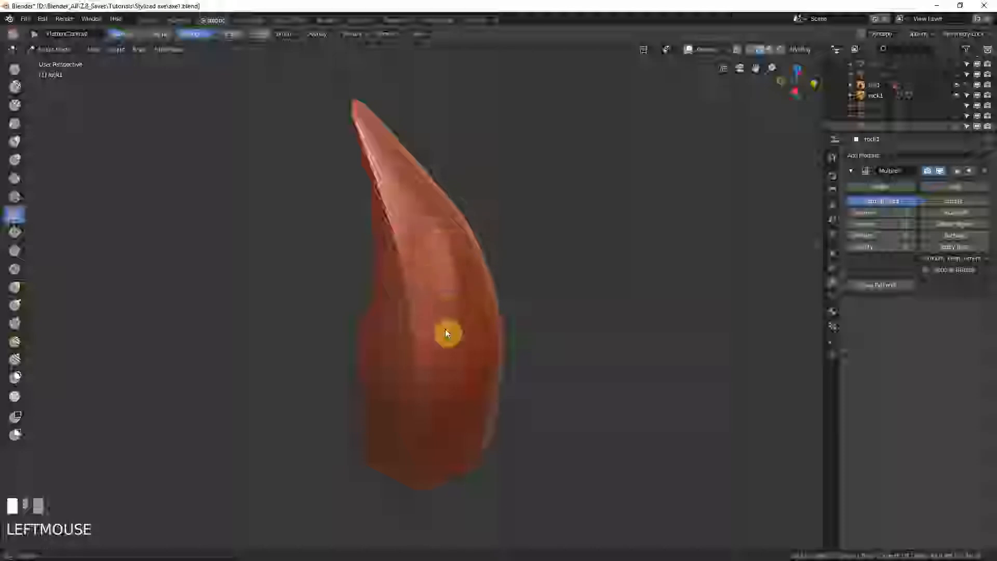
{"action": "middle_click_drag", "start_coordinate": [447, 334], "coordinate": [371, 278]}
{"action": "middle_click_drag", "start_coordinate": [456, 307], "coordinate": [391, 289]}
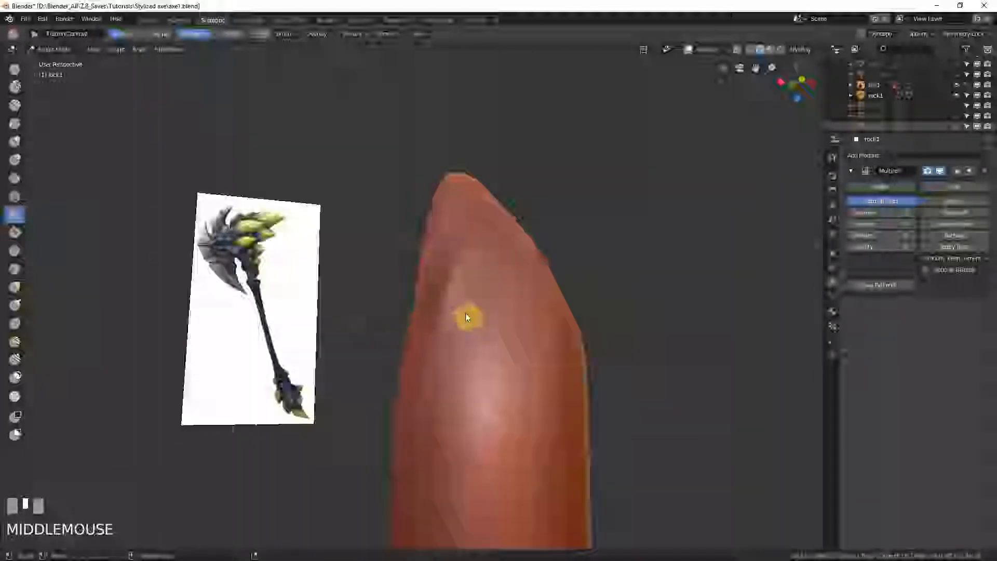
Step: Try more Flatten strokes on the upper and middle part of rock1's face, and undo them
{"action": "left_click", "coordinate": [484, 262]}
{"action": "middle_click_drag", "start_coordinate": [468, 341], "coordinate": [451, 298]}
{"action": "left_click", "coordinate": [464, 260]}
{"action": "left_click_drag", "start_coordinate": [464, 259], "coordinate": [447, 338]}
{"action": "mouse_move", "coordinate": [449, 340]}
{"action": "middle_mouse_down"}
{"action": "mouse_move", "coordinate": [510, 343]}
{"action": "mouse_move", "coordinate": [447, 349]}
{"action": "middle_mouse_up"}
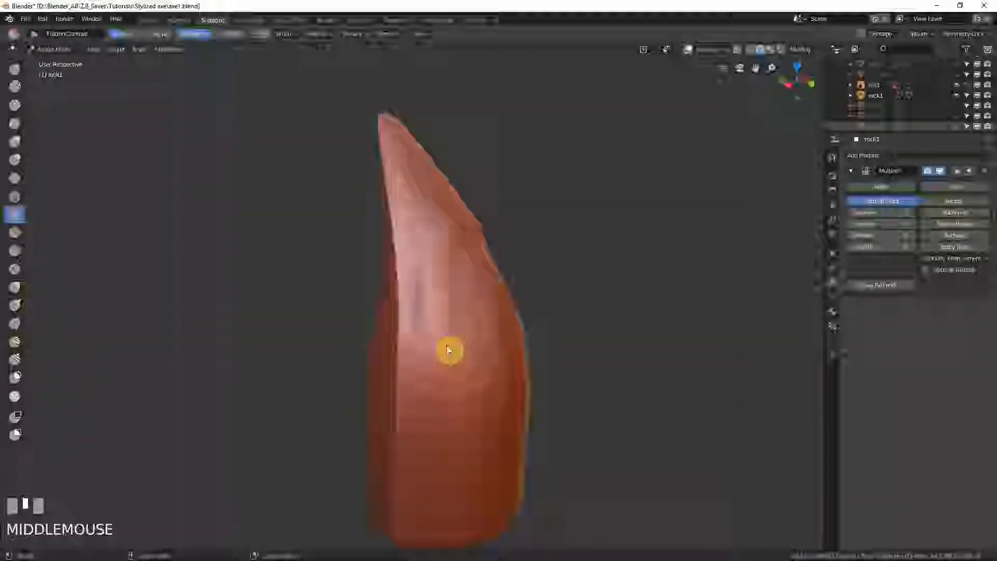
{"action": "key", "text": "ctrl+z"}
{"action": "key", "text": "ctrl+z"}
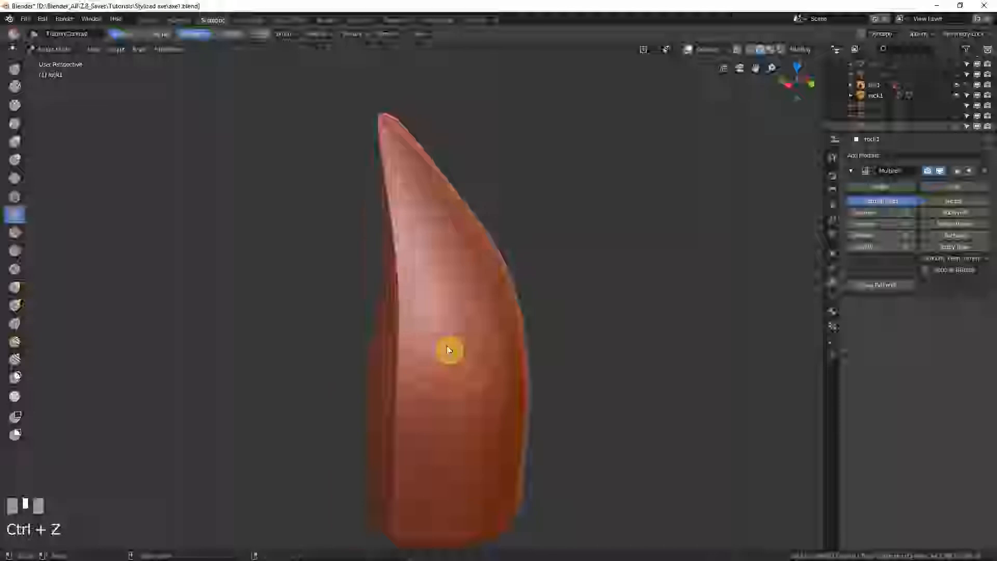
Step: Subdivide rock1 once more in the Multiresolution modifier and check its base mesh in Edit Mode before resuming sculpting
{"action": "middle_click_drag", "start_coordinate": [450, 349], "coordinate": [712, 354]}
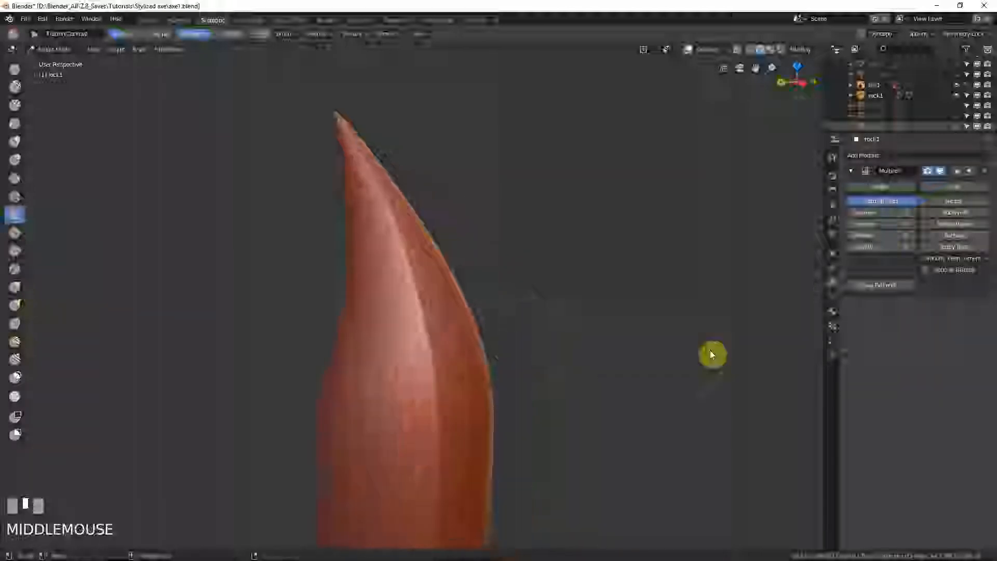
{"action": "left_click", "coordinate": [947, 218]}
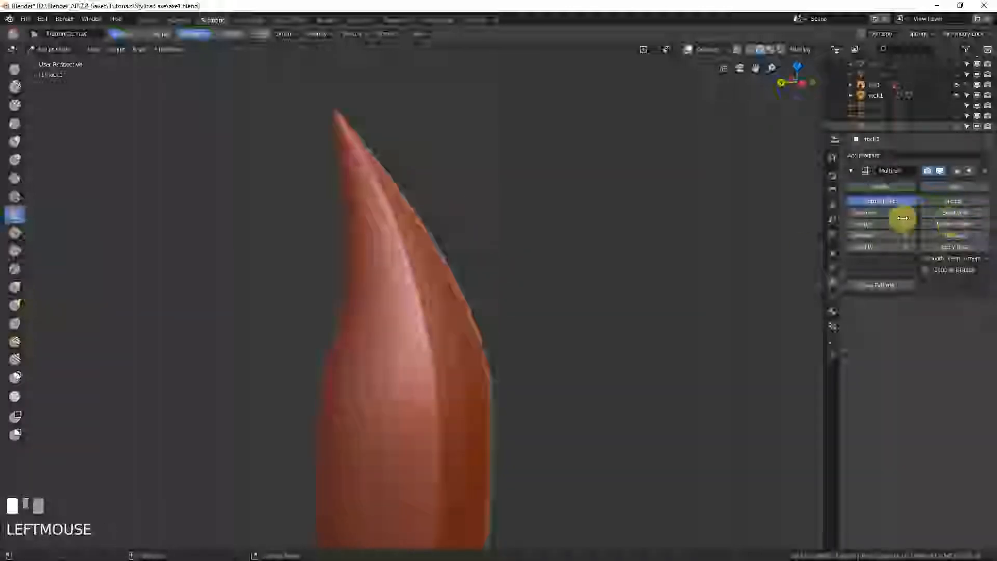
{"action": "scroll", "coordinate": [315, 287], "scroll_direction": "down", "scroll_amount": 1}
{"action": "mouse_move", "coordinate": [315, 286]}
{"action": "middle_mouse_down"}
{"action": "mouse_move", "coordinate": [416, 334]}
{"action": "mouse_move", "coordinate": [336, 322]}
{"action": "mouse_move", "coordinate": [167, 322]}
{"action": "mouse_move", "coordinate": [265, 334]}
{"action": "middle_mouse_up"}
{"action": "key", "text": "Tab"}
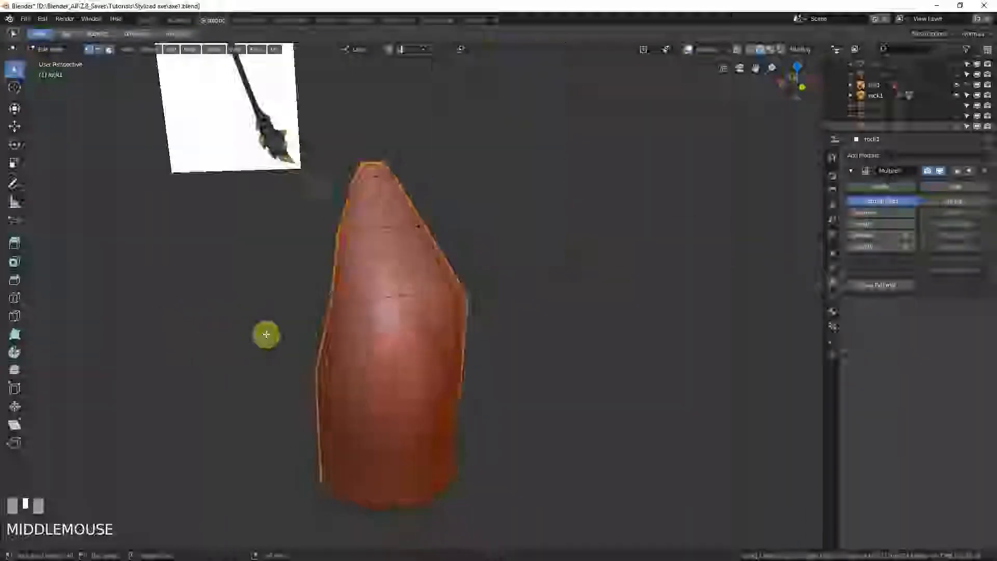
{"action": "key", "text": "Tab"}
{"action": "middle_click_drag", "start_coordinate": [329, 341], "coordinate": [393, 336]}
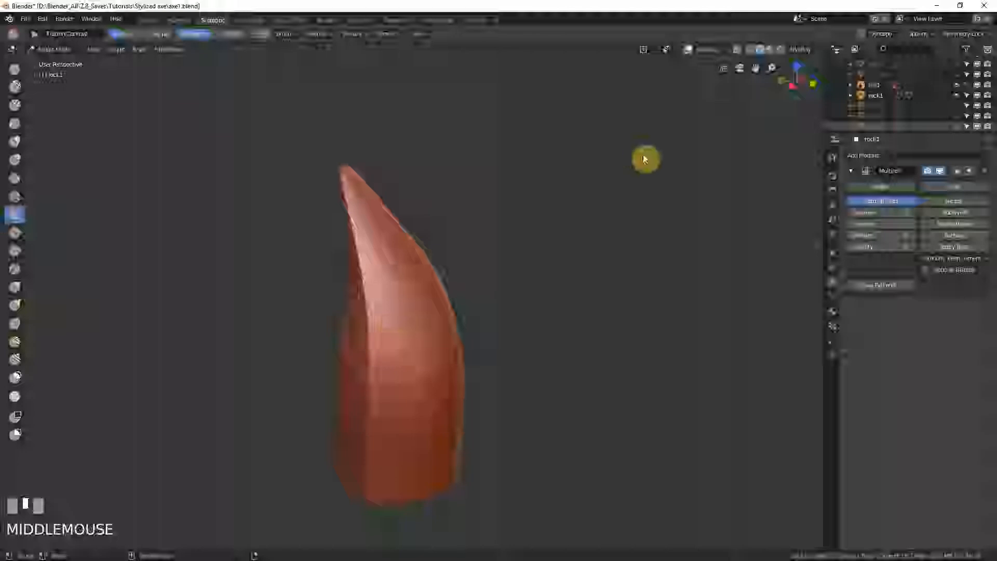
Step: Adjust the radius and strength of the Flatten brush for sculpting rock1
{"action": "mouse_move", "coordinate": [396, 258]}
{"action": "middle_mouse_down"}
{"action": "mouse_move", "coordinate": [338, 296]}
{"action": "mouse_move", "coordinate": [379, 285]}
{"action": "mouse_move", "coordinate": [387, 263]}
{"action": "mouse_move", "coordinate": [386, 281]}
{"action": "mouse_move", "coordinate": [382, 274]}
{"action": "mouse_move", "coordinate": [418, 271]}
{"action": "middle_mouse_up"}
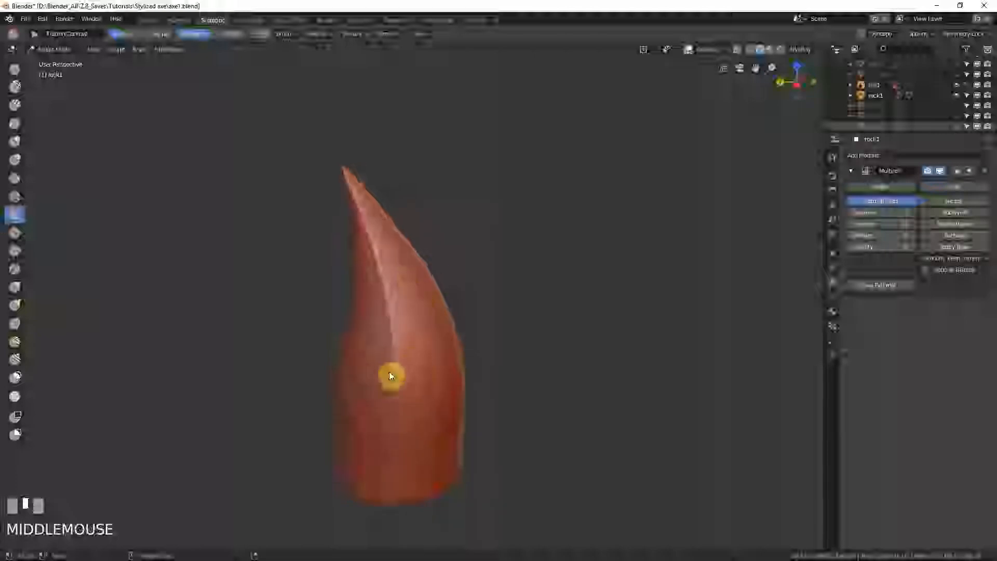
{"action": "mouse_move", "coordinate": [374, 363]}
{"action": "middle_mouse_down"}
{"action": "mouse_move", "coordinate": [394, 365]}
{"action": "mouse_move", "coordinate": [378, 351]}
{"action": "mouse_move", "coordinate": [418, 387]}
{"action": "mouse_move", "coordinate": [404, 396]}
{"action": "mouse_move", "coordinate": [398, 367]}
{"action": "middle_mouse_up"}
{"action": "key", "text": "f"}
{"action": "left_click", "coordinate": [431, 403]}
{"action": "key", "text": "shift+f"}
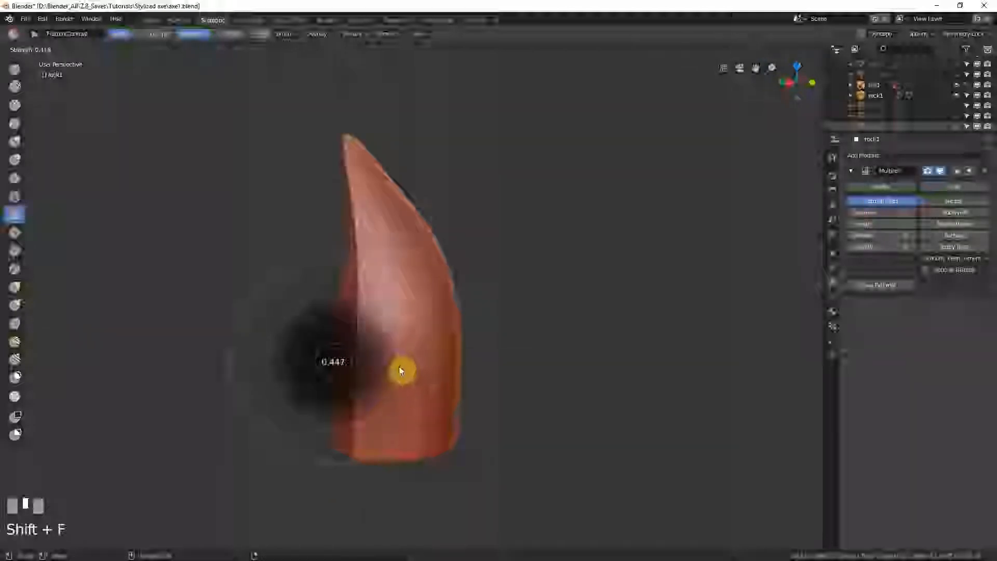
{"action": "left_click", "coordinate": [394, 363]}
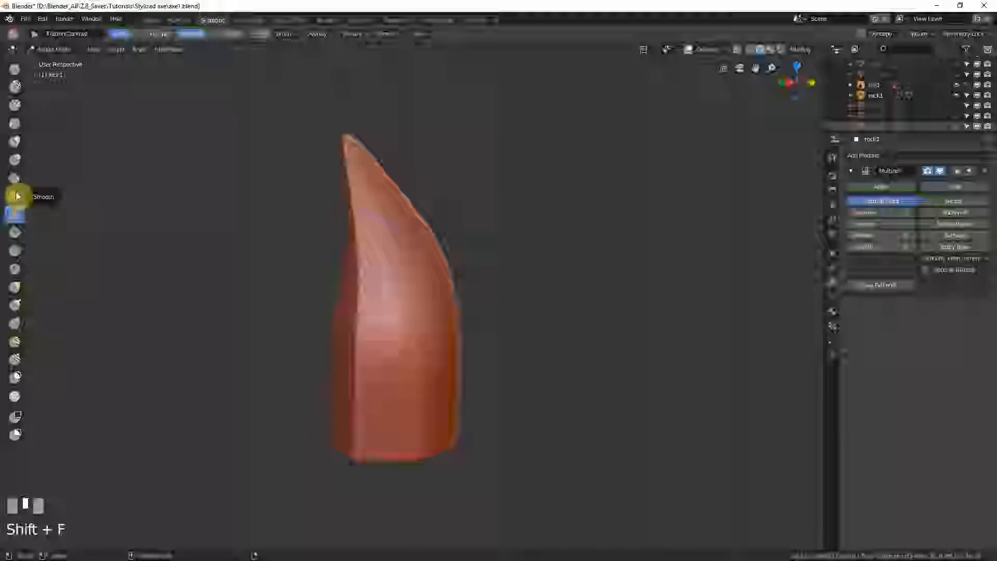
Step: Switch to the Scrape brush, give it a constant falloff curve, and undo a test stroke on rock1
{"action": "left_click", "coordinate": [15, 251]}
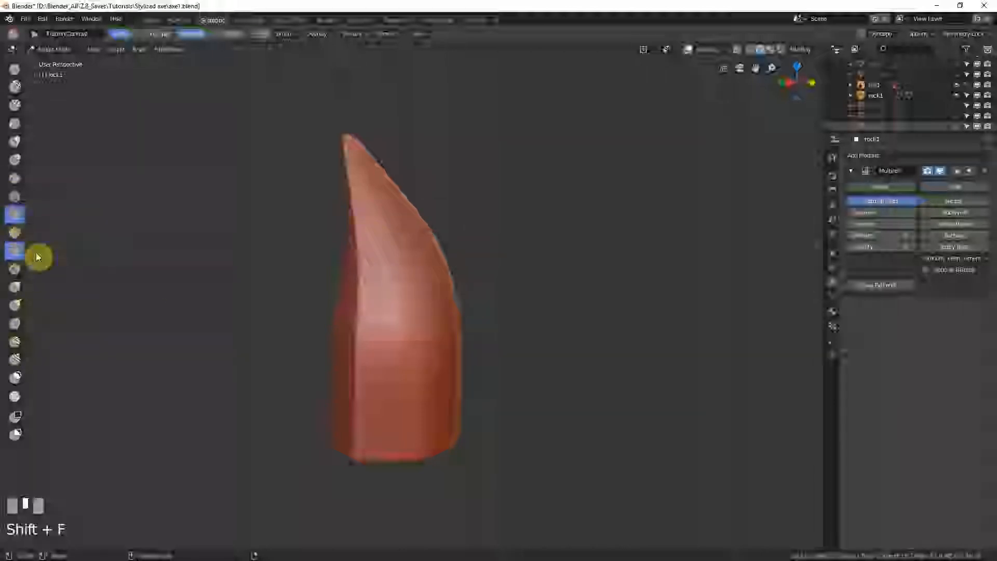
{"action": "left_click", "coordinate": [421, 35]}
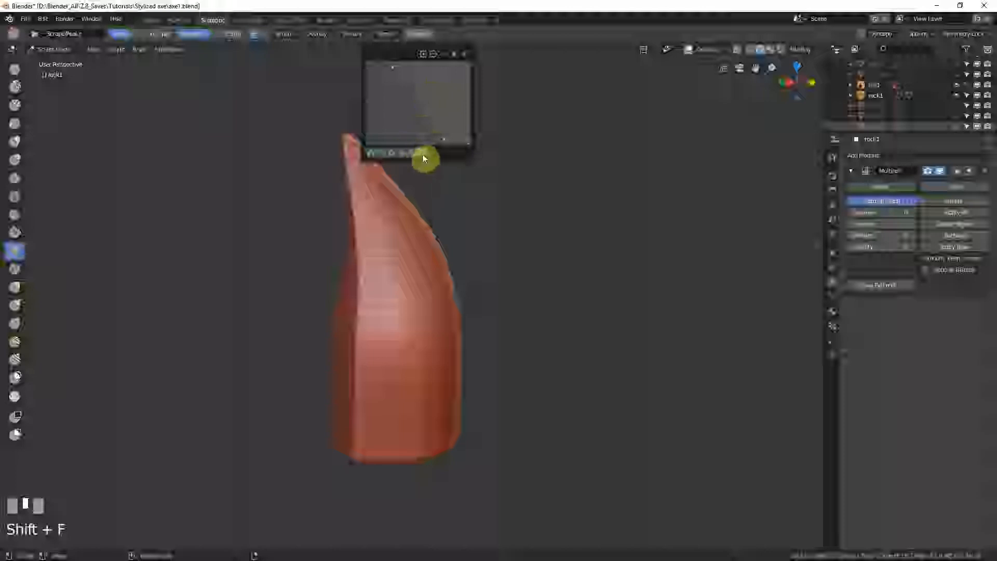
{"action": "left_click_drag", "start_coordinate": [406, 357], "coordinate": [410, 348]}
{"action": "key", "text": "ctrl+z"}
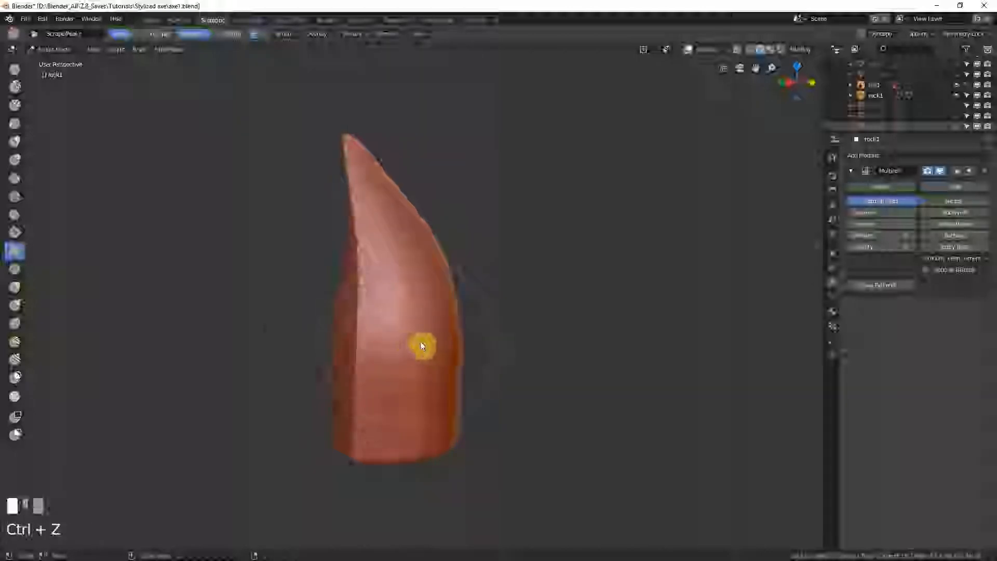
Step: Resize the Scrape brush, try several short strokes on the middle of rock1's face, and undo them
{"action": "key", "text": "f"}
{"action": "left_click", "coordinate": [397, 349]}
{"action": "middle_click_drag", "start_coordinate": [397, 349], "coordinate": [395, 335]}
{"action": "left_click_drag", "start_coordinate": [408, 338], "coordinate": [408, 359]}
{"action": "left_click_drag", "start_coordinate": [408, 332], "coordinate": [408, 358]}
{"action": "mouse_move", "coordinate": [408, 340]}
{"action": "left_mouse_down"}
{"action": "mouse_move", "coordinate": [409, 358]}
{"action": "mouse_move", "coordinate": [413, 347]}
{"action": "left_mouse_up"}
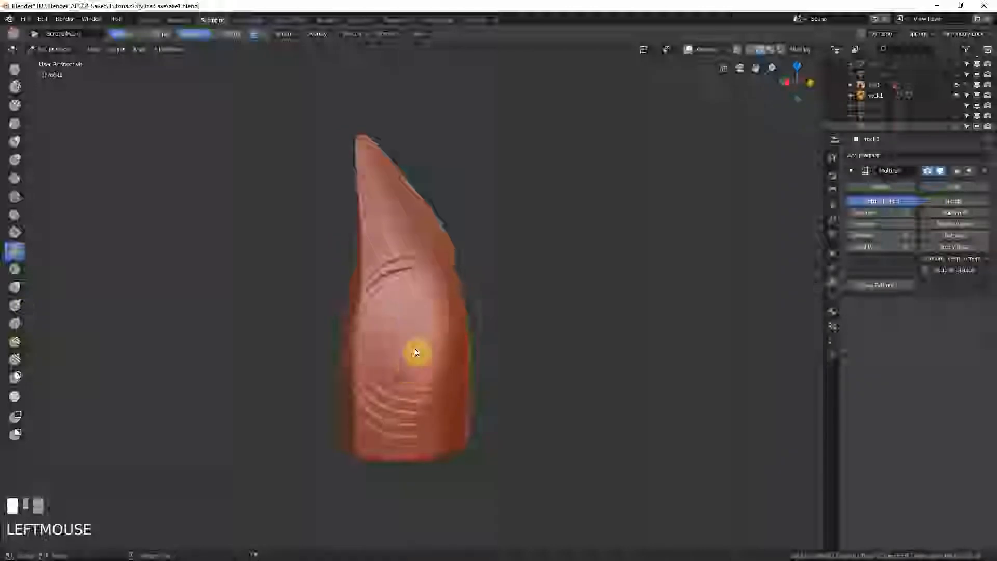
{"action": "mouse_move", "coordinate": [413, 347]}
{"action": "middle_mouse_down"}
{"action": "mouse_move", "coordinate": [435, 316]}
{"action": "mouse_move", "coordinate": [397, 323]}
{"action": "mouse_move", "coordinate": [419, 305]}
{"action": "middle_mouse_up"}
{"action": "key", "text": "ctrl+z"}
{"action": "key", "text": "ctrl+z"}
Step: Change the Scrape brush to a softer falloff and try strokes along the middle and lower part of rock1
{"action": "left_click", "coordinate": [417, 35]}
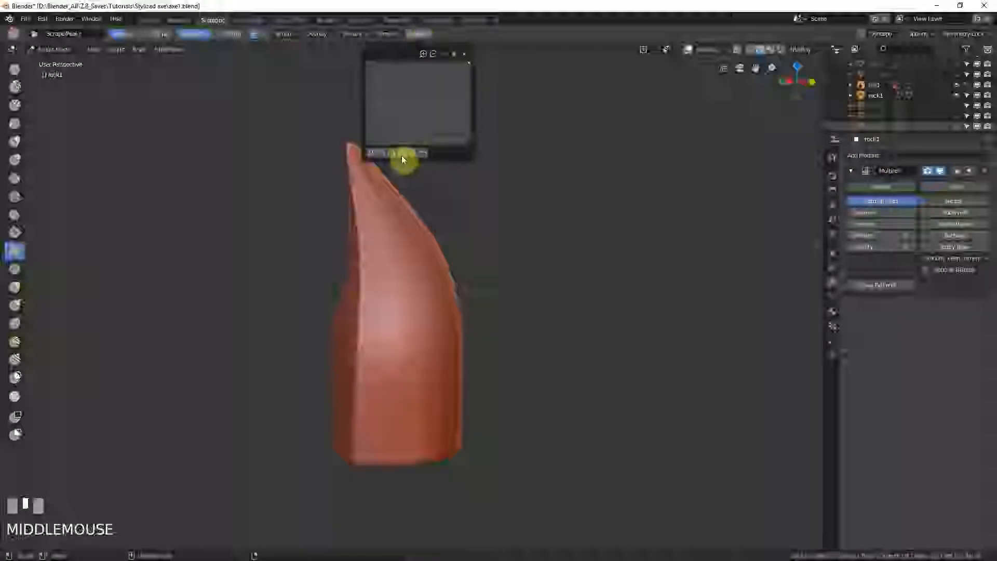
{"action": "left_click", "coordinate": [406, 309]}
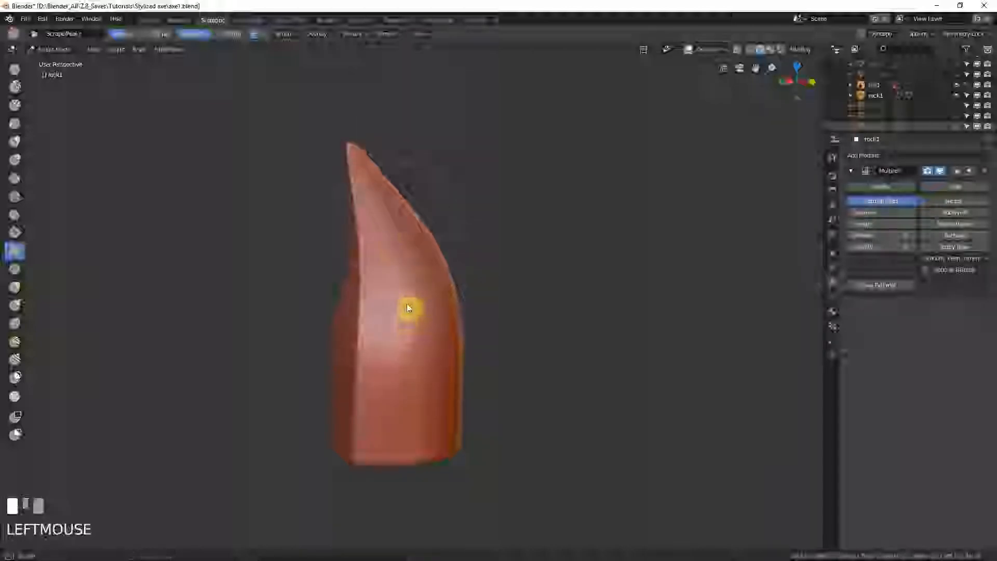
{"action": "mouse_move", "coordinate": [408, 306]}
{"action": "left_mouse_down"}
{"action": "mouse_move", "coordinate": [402, 330]}
{"action": "mouse_move", "coordinate": [409, 279]}
{"action": "mouse_move", "coordinate": [394, 360]}
{"action": "mouse_move", "coordinate": [414, 292]}
{"action": "left_mouse_up"}
{"action": "mouse_move", "coordinate": [414, 291]}
{"action": "middle_mouse_down"}
{"action": "mouse_move", "coordinate": [489, 310]}
{"action": "mouse_move", "coordinate": [385, 329]}
{"action": "mouse_move", "coordinate": [441, 333]}
{"action": "middle_mouse_up"}
{"action": "left_click", "coordinate": [427, 361]}
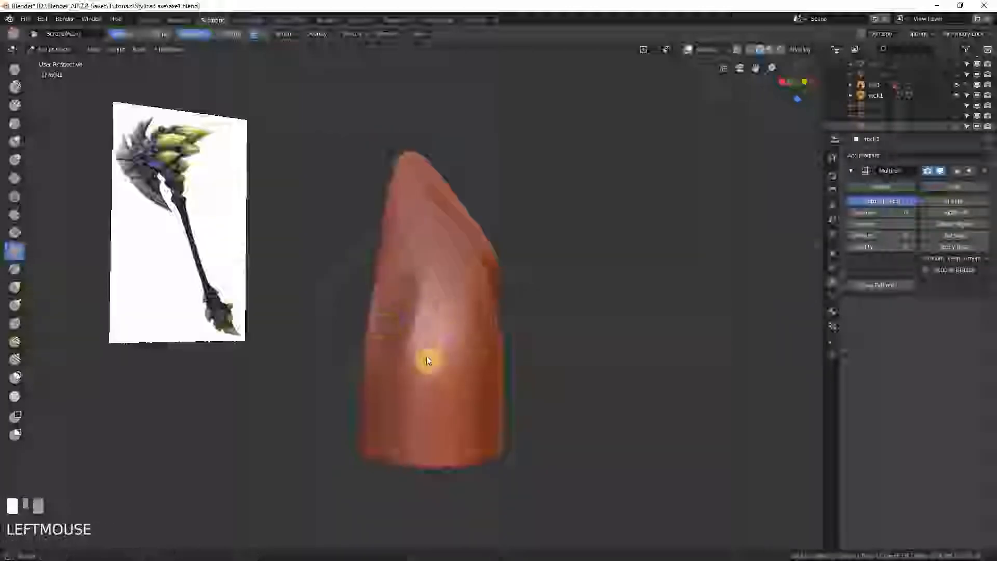
{"action": "mouse_move", "coordinate": [427, 361]}
{"action": "left_mouse_down"}
{"action": "mouse_move", "coordinate": [423, 378]}
{"action": "mouse_move", "coordinate": [447, 296]}
{"action": "mouse_move", "coordinate": [457, 317]}
{"action": "mouse_move", "coordinate": [445, 282]}
{"action": "left_mouse_up"}
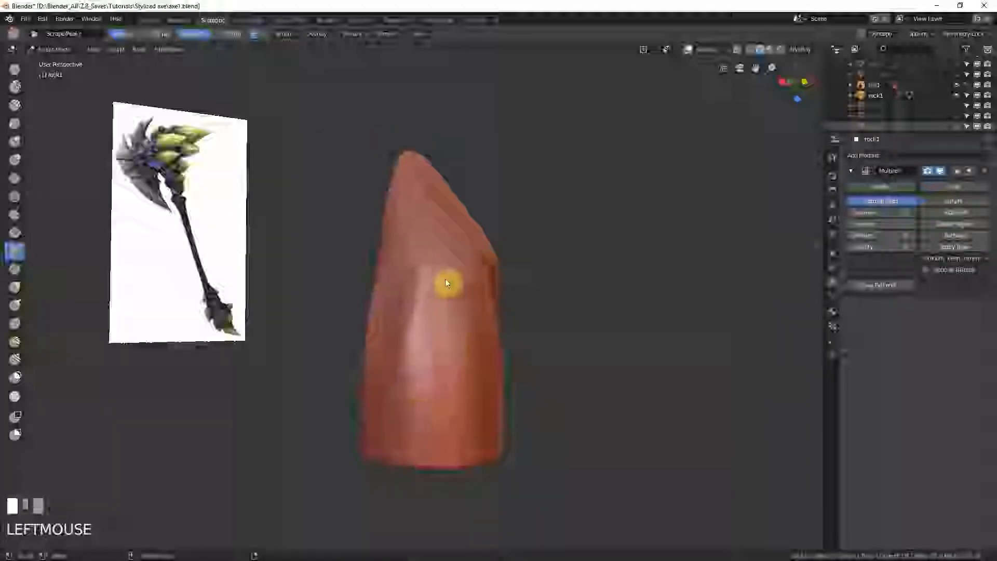
{"action": "mouse_move", "coordinate": [446, 281]}
{"action": "middle_mouse_down"}
{"action": "mouse_move", "coordinate": [412, 345]}
{"action": "mouse_move", "coordinate": [452, 318]}
{"action": "middle_mouse_up"}
{"action": "mouse_move", "coordinate": [452, 319]}
{"action": "left_mouse_down"}
{"action": "mouse_move", "coordinate": [458, 392]}
{"action": "mouse_move", "coordinate": [444, 404]}
{"action": "mouse_move", "coordinate": [442, 329]}
{"action": "left_mouse_up"}
{"action": "mouse_move", "coordinate": [443, 329]}
{"action": "middle_mouse_down"}
{"action": "mouse_move", "coordinate": [486, 339]}
{"action": "mouse_move", "coordinate": [462, 309]}
{"action": "mouse_move", "coordinate": [500, 304]}
{"action": "middle_mouse_up"}
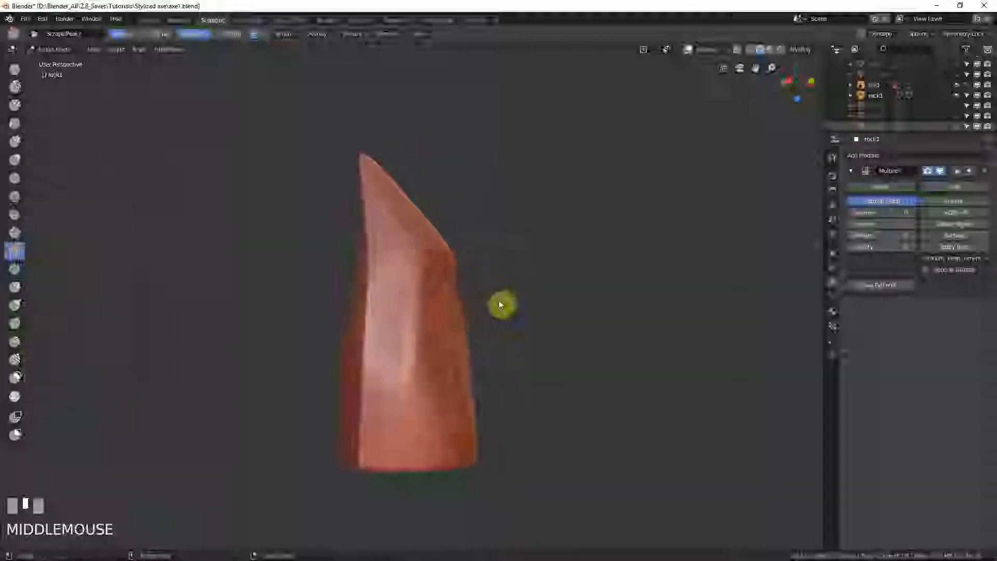
Step: Undo all the soft-falloff Scrape strokes on rock1, including one additional test stroke on its face
{"action": "key", "text": "ctrl+z"}
{"action": "key", "text": "ctrl+z"}
{"action": "key", "text": "ctrl+z"}
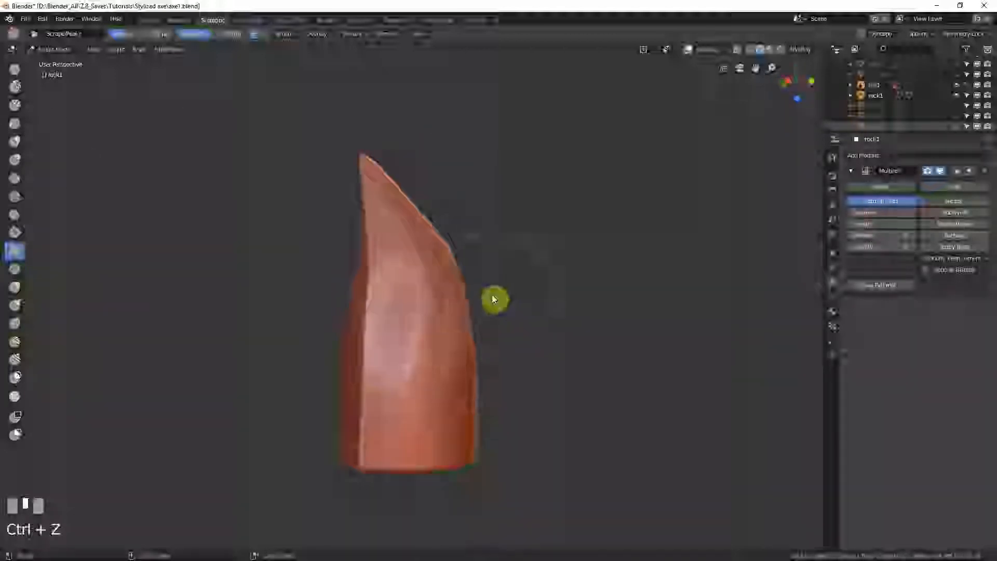
{"action": "middle_click_drag", "start_coordinate": [493, 298], "coordinate": [483, 320]}
{"action": "key", "text": "ctrl+z"}
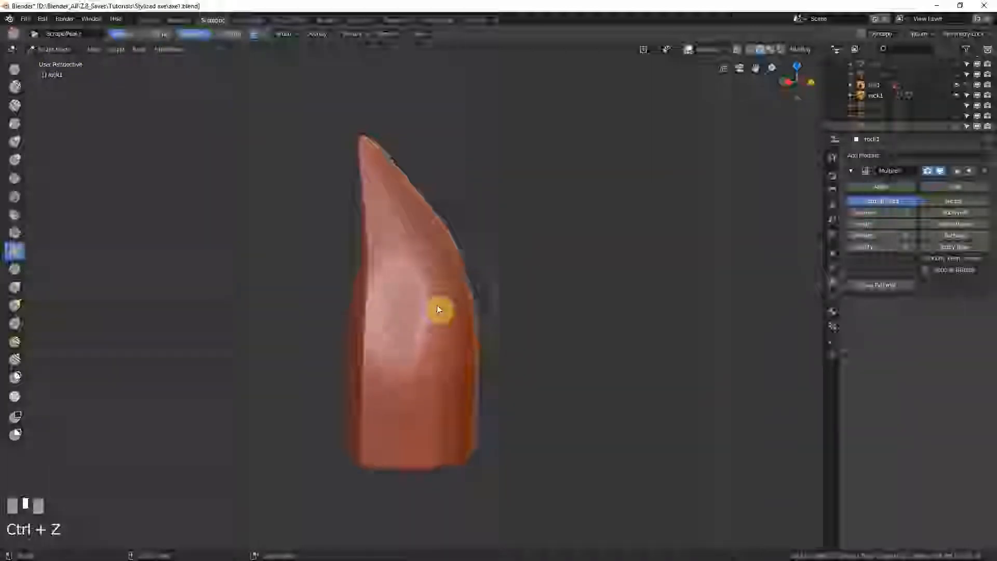
{"action": "key", "text": "ctrl+z"}
{"action": "key", "text": "ctrl+z"}
{"action": "key", "text": "ctrl+z"}
{"action": "key", "text": "ctrl+z"}
{"action": "mouse_move", "coordinate": [437, 309]}
{"action": "middle_mouse_down"}
{"action": "mouse_move", "coordinate": [426, 321]}
{"action": "mouse_move", "coordinate": [421, 296]}
{"action": "mouse_move", "coordinate": [463, 313]}
{"action": "mouse_move", "coordinate": [411, 325]}
{"action": "mouse_move", "coordinate": [391, 312]}
{"action": "mouse_move", "coordinate": [413, 332]}
{"action": "mouse_move", "coordinate": [398, 372]}
{"action": "mouse_move", "coordinate": [425, 333]}
{"action": "middle_mouse_up"}
{"action": "left_click", "coordinate": [421, 283]}
{"action": "key", "text": "ctrl+z"}
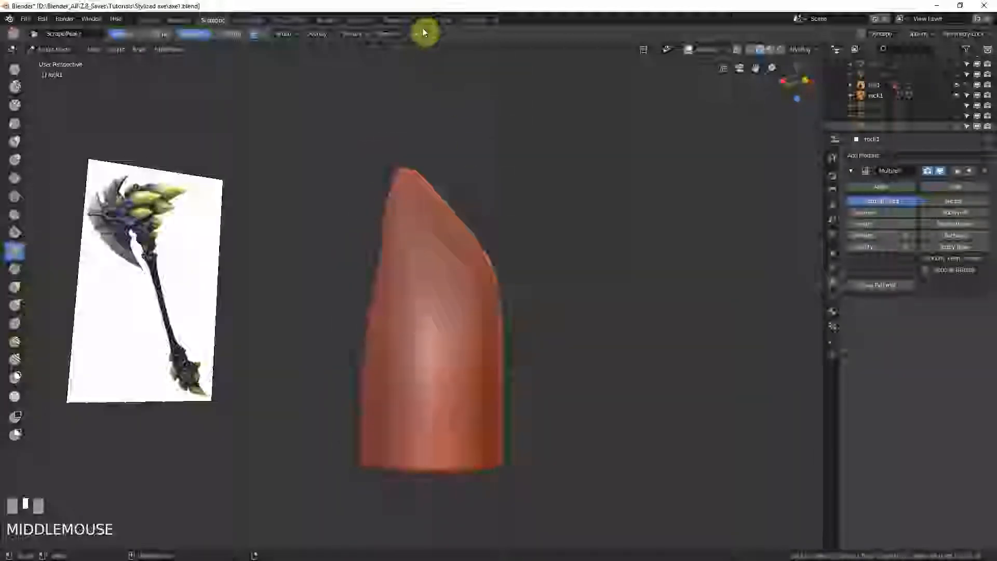
Step: Choose another falloff preset for the Scrape brush, test strokes on the middle of rock1, and undo them
{"action": "left_click", "coordinate": [423, 32]}
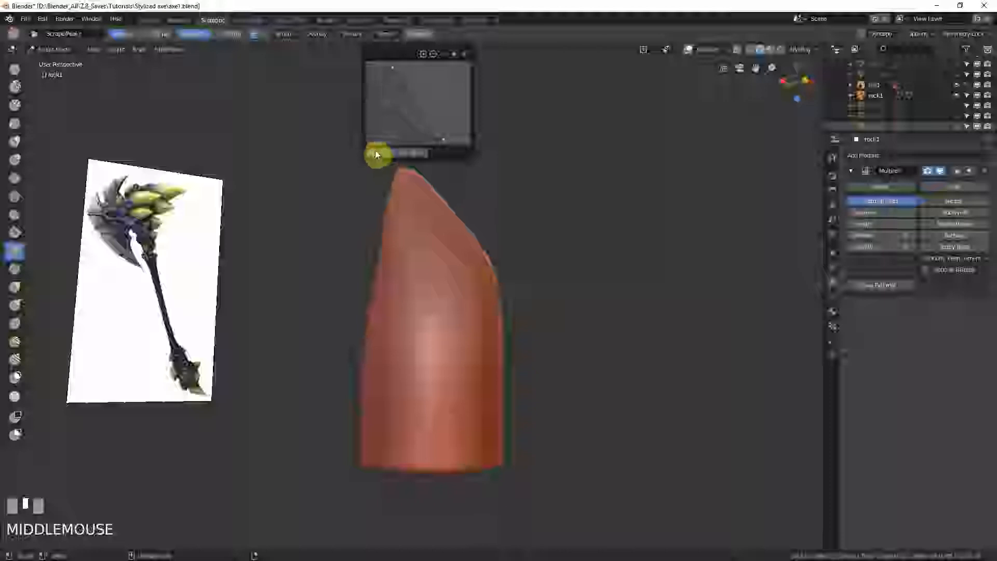
{"action": "middle_click_drag", "start_coordinate": [412, 312], "coordinate": [427, 326]}
{"action": "left_click_drag", "start_coordinate": [426, 322], "coordinate": [419, 333]}
{"action": "left_click_drag", "start_coordinate": [420, 325], "coordinate": [421, 310]}
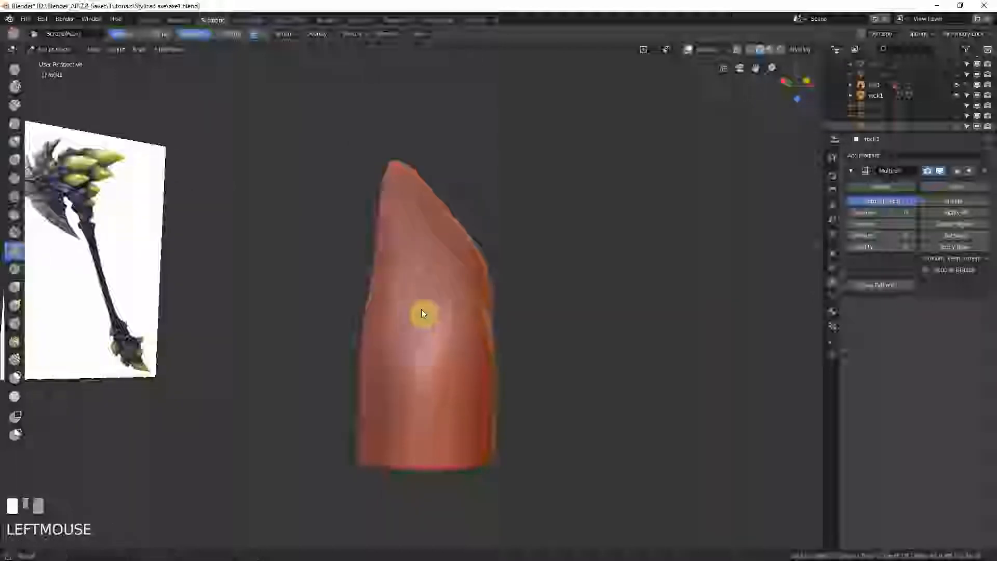
{"action": "mouse_move", "coordinate": [421, 309]}
{"action": "middle_mouse_down"}
{"action": "mouse_move", "coordinate": [460, 339]}
{"action": "mouse_move", "coordinate": [484, 339]}
{"action": "middle_mouse_up"}
{"action": "key", "text": "ctrl+z"}
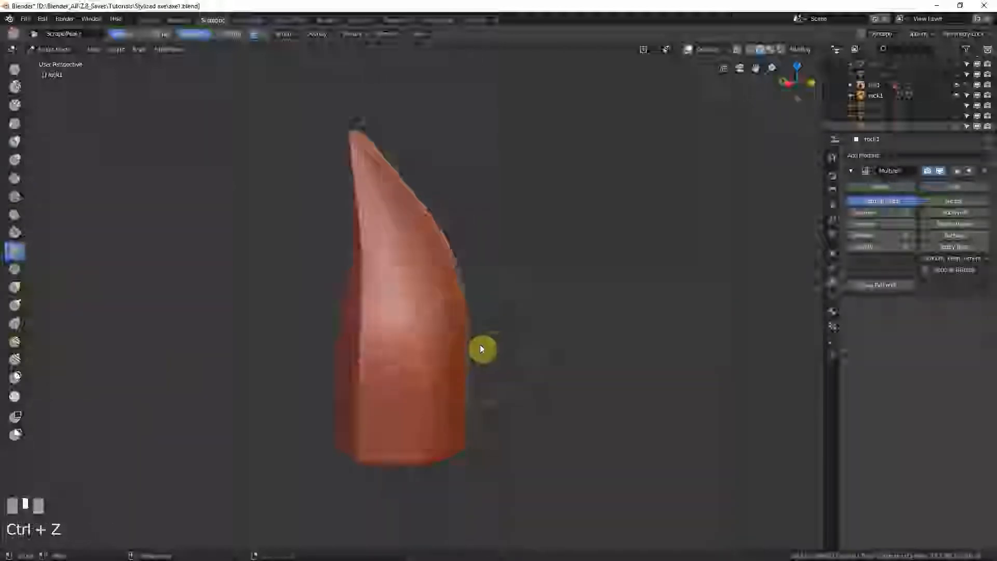
Step: Resize the Scrape brush and try strokes on the lower middle of rock1's face, undoing the last one
{"action": "middle_click_drag", "start_coordinate": [419, 345], "coordinate": [418, 335]}
{"action": "key", "text": "f"}
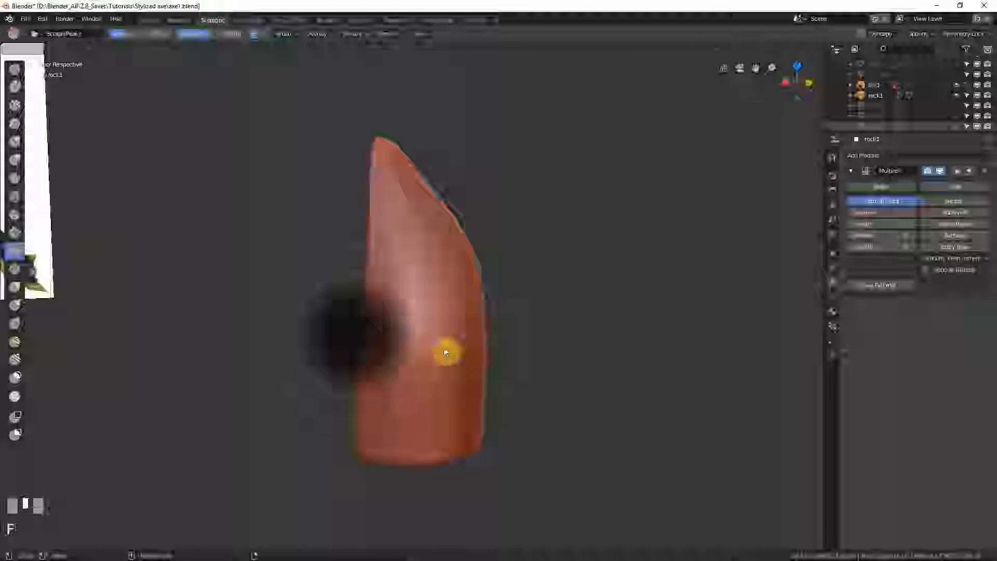
{"action": "left_click", "coordinate": [445, 353]}
{"action": "left_click_drag", "start_coordinate": [446, 354], "coordinate": [444, 356]}
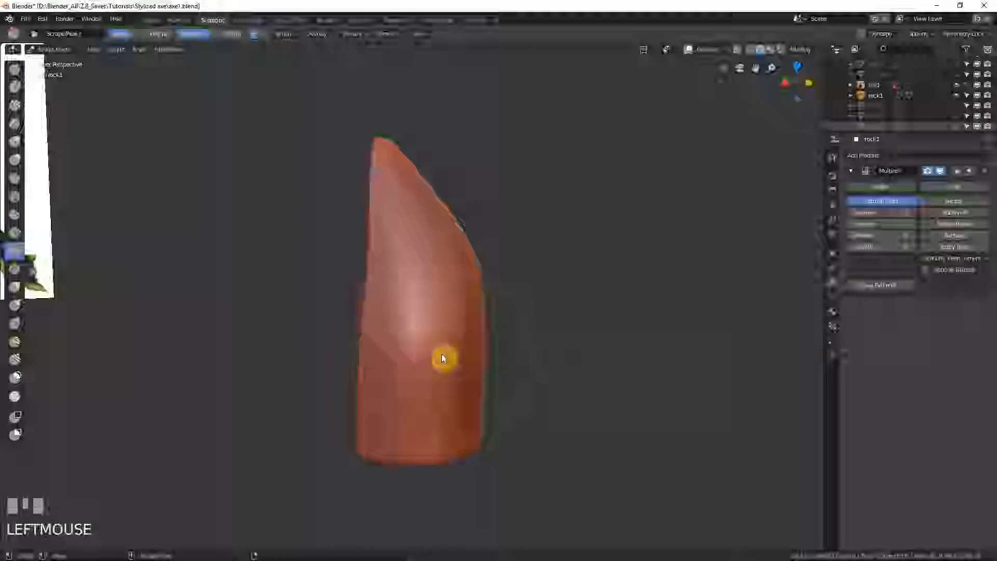
{"action": "mouse_move", "coordinate": [441, 358]}
{"action": "middle_mouse_down"}
{"action": "mouse_move", "coordinate": [474, 363]}
{"action": "mouse_move", "coordinate": [412, 362]}
{"action": "mouse_move", "coordinate": [393, 327]}
{"action": "mouse_move", "coordinate": [404, 343]}
{"action": "middle_mouse_up"}
{"action": "left_click", "coordinate": [394, 324]}
{"action": "key", "text": "ctrl+z"}
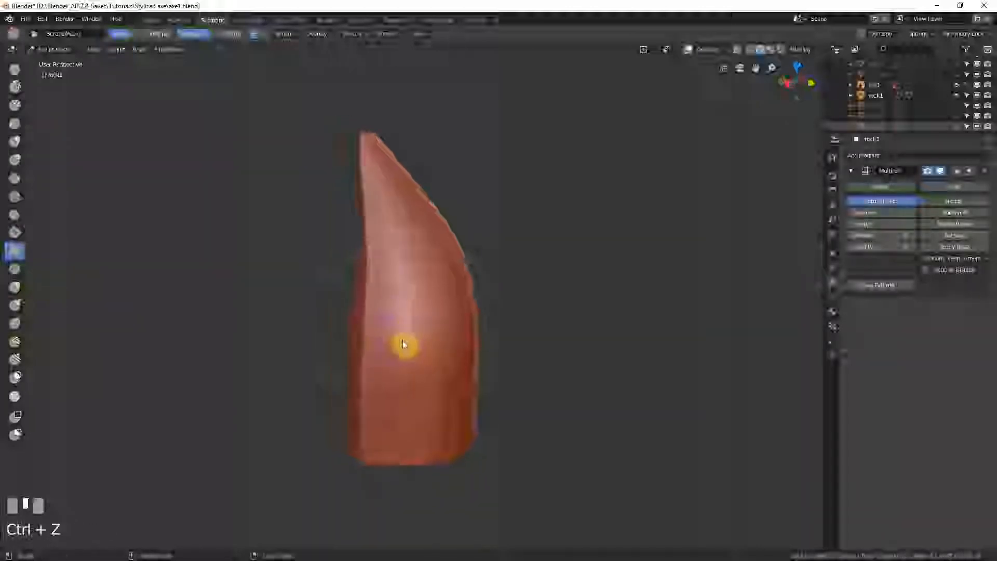
Step: Try another Scrape stroke across rock1's lower face and undo all recent strokes
{"action": "mouse_move", "coordinate": [403, 343]}
{"action": "left_mouse_down"}
{"action": "mouse_move", "coordinate": [405, 406]}
{"action": "mouse_move", "coordinate": [412, 352]}
{"action": "left_mouse_up"}
{"action": "mouse_move", "coordinate": [412, 351]}
{"action": "middle_mouse_down"}
{"action": "mouse_move", "coordinate": [447, 367]}
{"action": "mouse_move", "coordinate": [436, 357]}
{"action": "middle_mouse_up"}
{"action": "key", "text": "ctrl+z"}
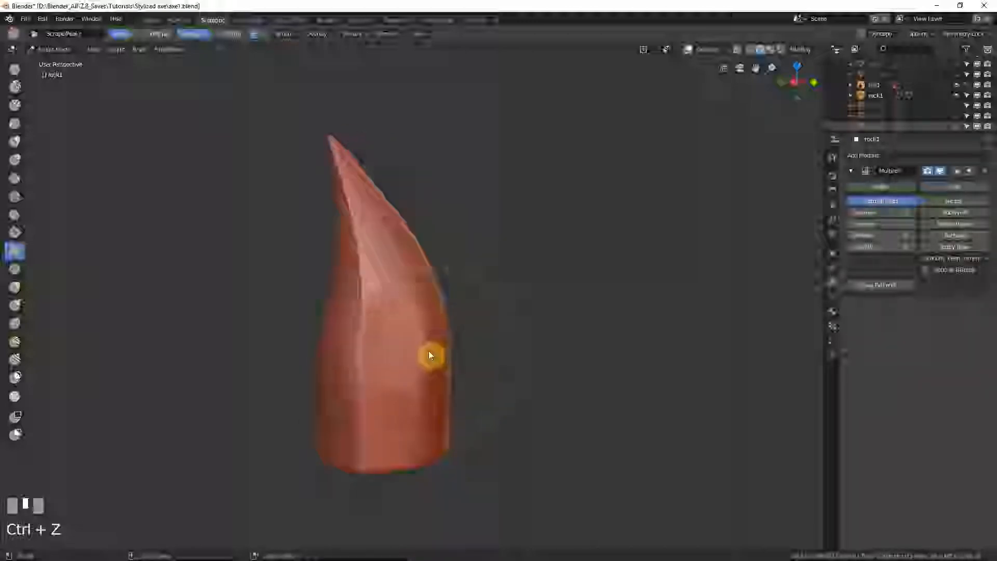
{"action": "key", "text": "ctrl+z"}
{"action": "key", "text": "ctrl+z"}
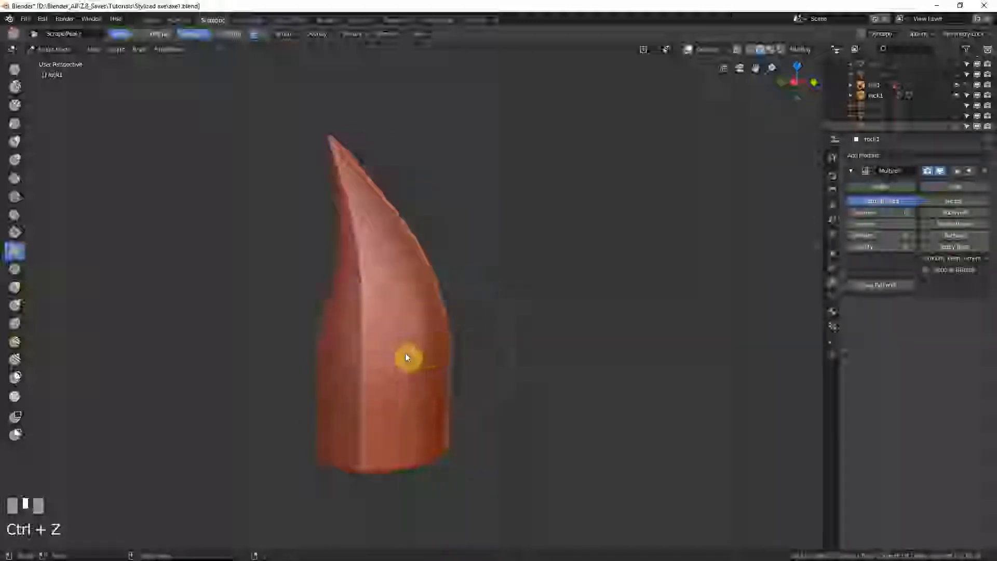
Step: Resize the Scrape brush and scrape the lower and middle part of rock1's face into flatter planes
{"action": "key", "text": "f"}
{"action": "mouse_move", "coordinate": [374, 356]}
{"action": "middle_mouse_down"}
{"action": "mouse_move", "coordinate": [360, 360]}
{"action": "mouse_move", "coordinate": [403, 364]}
{"action": "middle_mouse_up"}
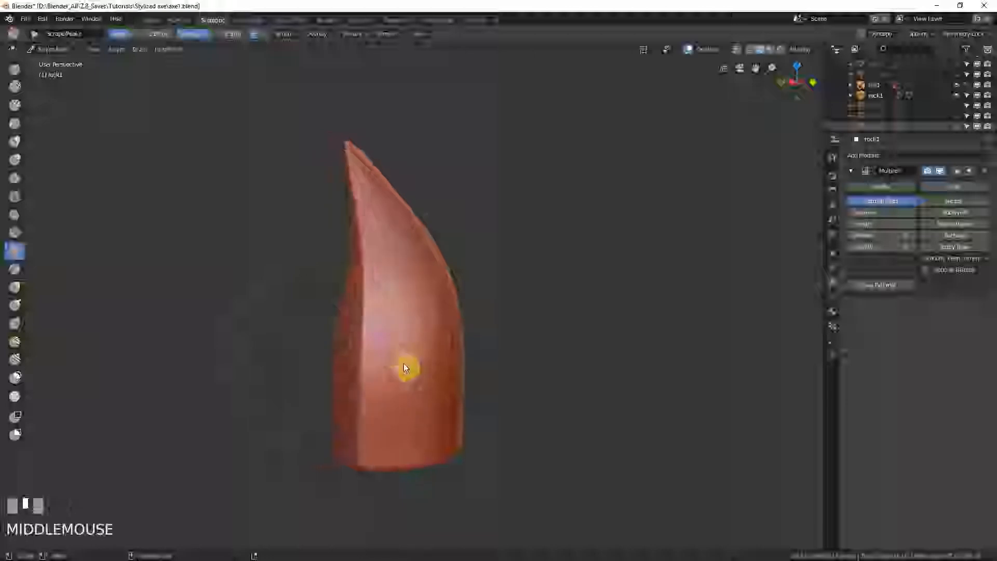
{"action": "mouse_move", "coordinate": [403, 369]}
{"action": "left_mouse_down"}
{"action": "mouse_move", "coordinate": [413, 318]}
{"action": "mouse_move", "coordinate": [423, 416]}
{"action": "mouse_move", "coordinate": [407, 455]}
{"action": "mouse_move", "coordinate": [398, 418]}
{"action": "mouse_move", "coordinate": [407, 416]}
{"action": "left_mouse_up"}
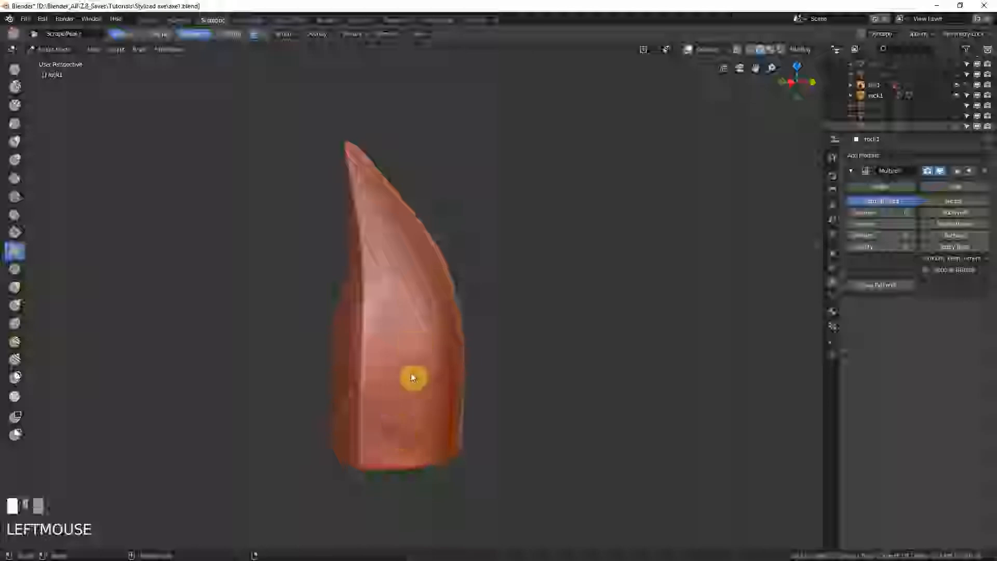
{"action": "mouse_move", "coordinate": [412, 377]}
{"action": "middle_mouse_down"}
{"action": "mouse_move", "coordinate": [409, 327]}
{"action": "mouse_move", "coordinate": [412, 373]}
{"action": "middle_mouse_up"}
{"action": "mouse_move", "coordinate": [412, 363]}
{"action": "left_mouse_down"}
{"action": "mouse_move", "coordinate": [414, 329]}
{"action": "mouse_move", "coordinate": [413, 409]}
{"action": "mouse_move", "coordinate": [407, 336]}
{"action": "mouse_move", "coordinate": [403, 352]}
{"action": "left_mouse_up"}
{"action": "mouse_move", "coordinate": [402, 352]}
{"action": "middle_mouse_down"}
{"action": "mouse_move", "coordinate": [384, 353]}
{"action": "mouse_move", "coordinate": [460, 371]}
{"action": "mouse_move", "coordinate": [451, 347]}
{"action": "mouse_move", "coordinate": [482, 387]}
{"action": "mouse_move", "coordinate": [509, 383]}
{"action": "mouse_move", "coordinate": [445, 349]}
{"action": "mouse_move", "coordinate": [476, 316]}
{"action": "middle_mouse_up"}
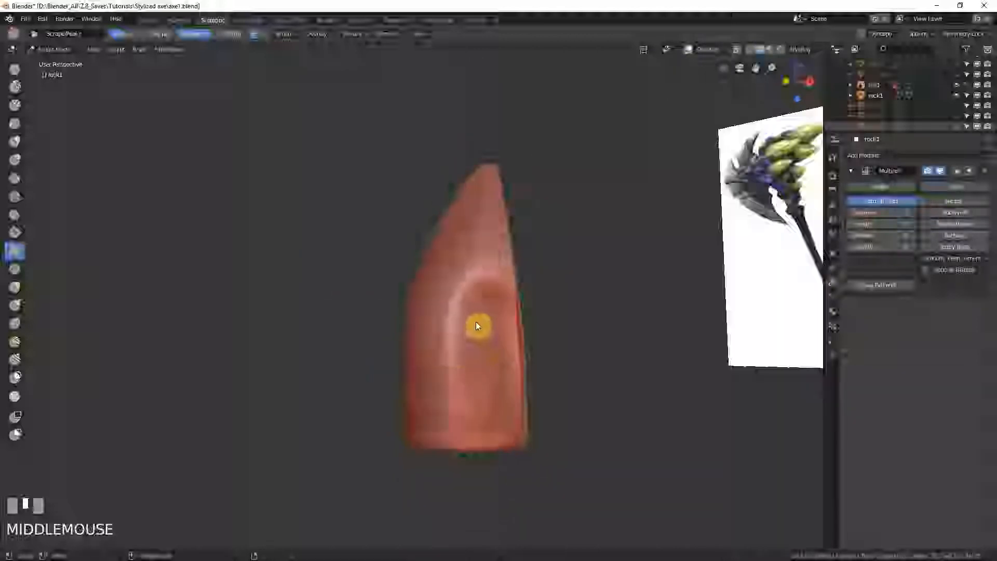
Step: Undo the recent Scrape strokes on rock1 back to its smooth surface
{"action": "key", "text": "ctrl+z"}
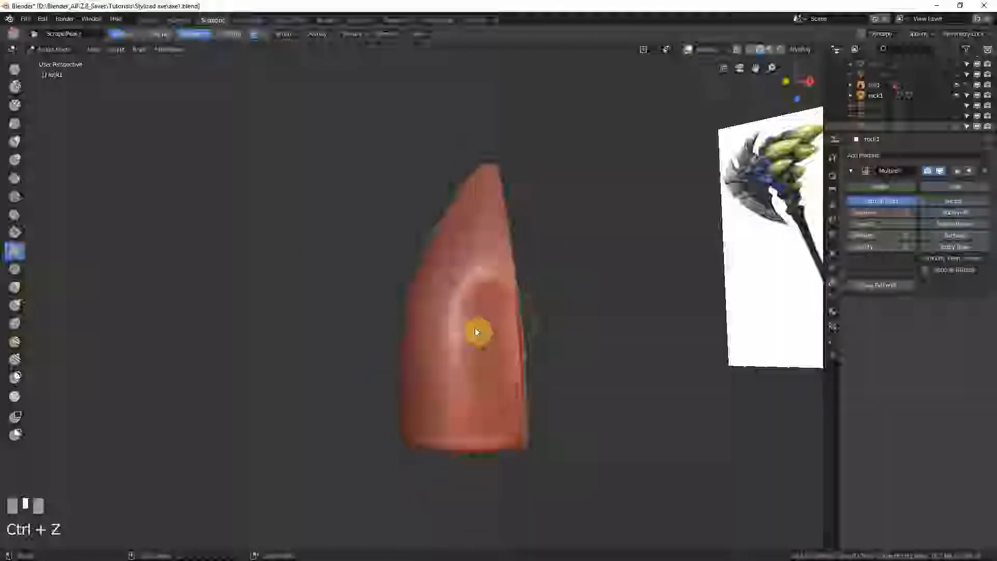
{"action": "key", "text": "ctrl+z"}
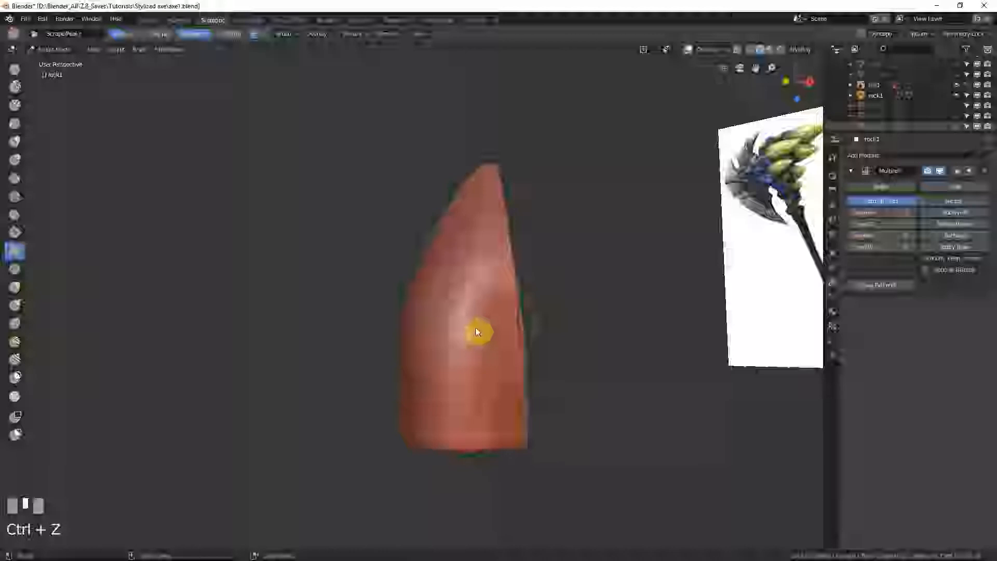
{"action": "middle_click_drag", "start_coordinate": [475, 331], "coordinate": [520, 338]}
{"action": "key", "text": "ctrl+z"}
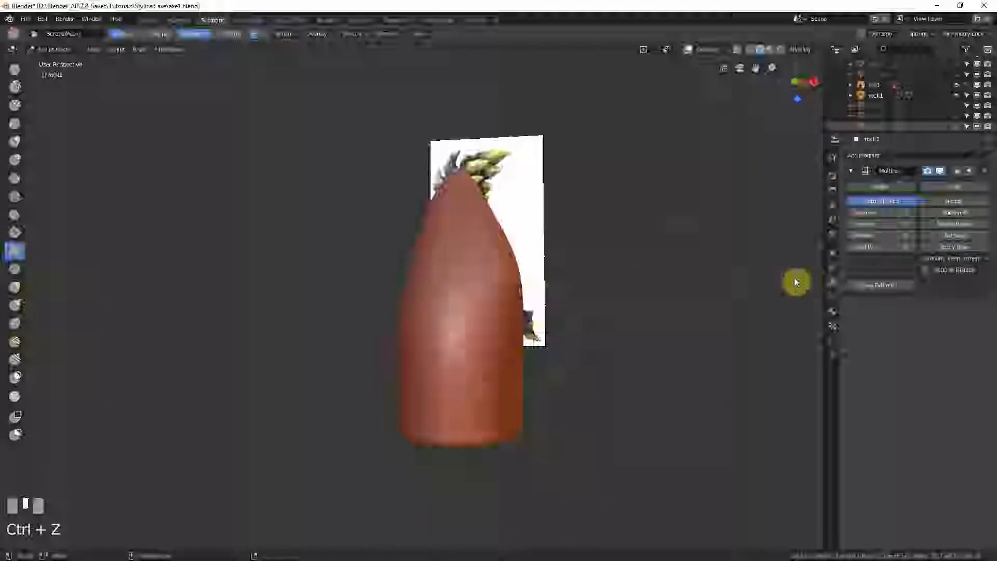
Step: Check the Scrape brush's mirror, lock and tiling symmetry settings, and return to rock1's modifier settings
{"action": "left_click", "coordinate": [833, 157]}
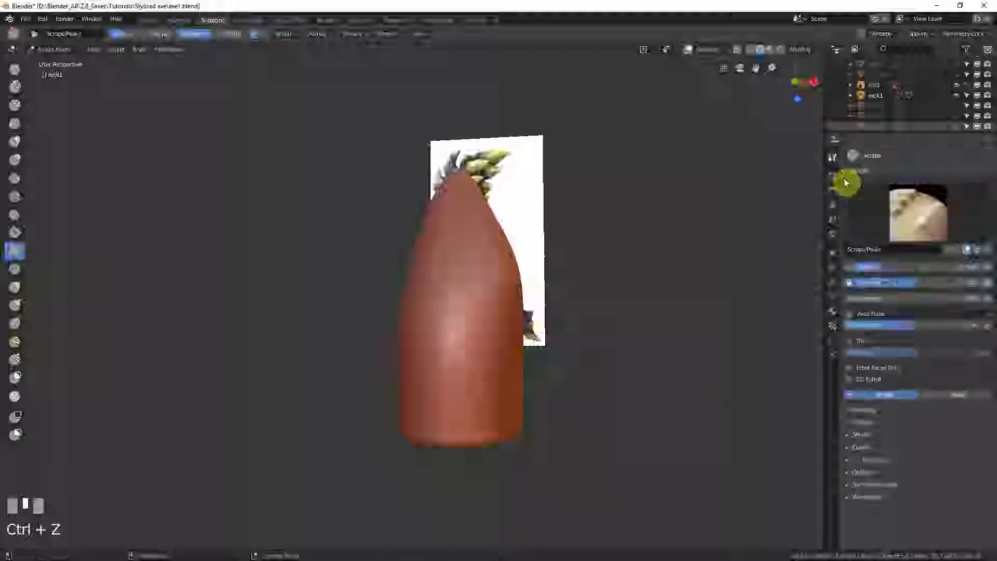
{"action": "left_click", "coordinate": [858, 483]}
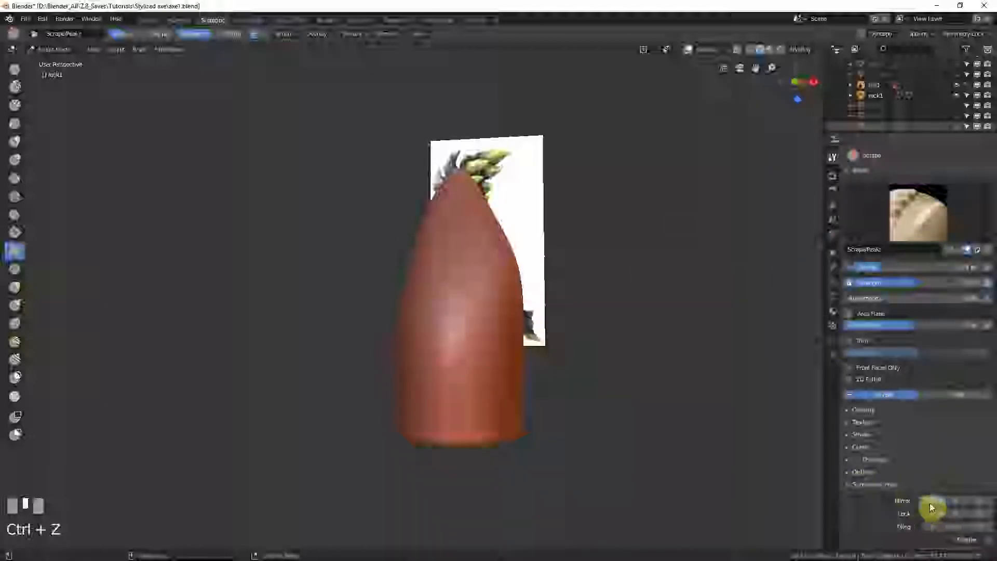
{"action": "left_click", "coordinate": [862, 484]}
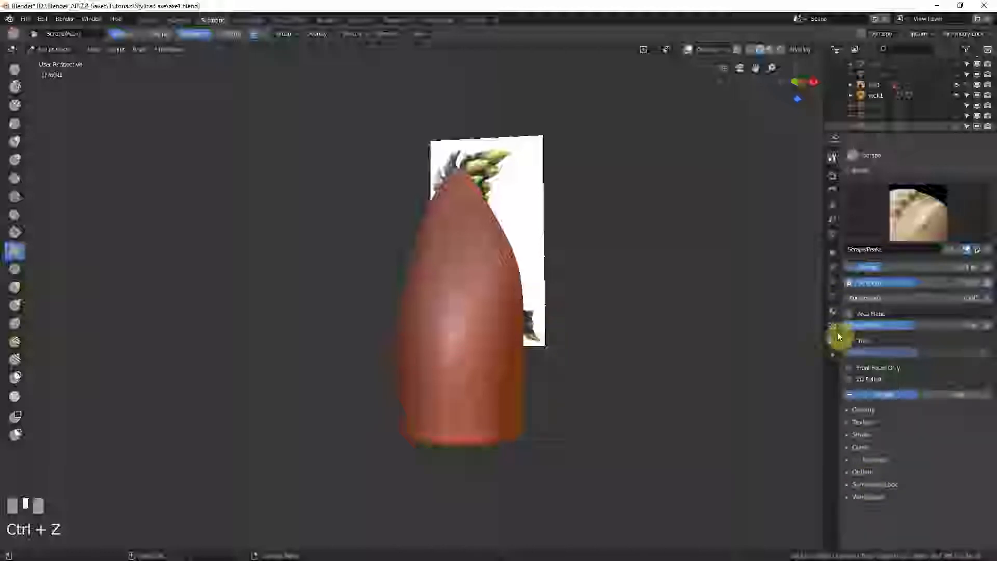
{"action": "left_click", "coordinate": [832, 282]}
Step: Try Scrape strokes down the middle of rock1's side face and undo them
{"action": "middle_click_drag", "start_coordinate": [504, 317], "coordinate": [489, 343]}
{"action": "middle_click_drag", "start_coordinate": [428, 326], "coordinate": [425, 322]}
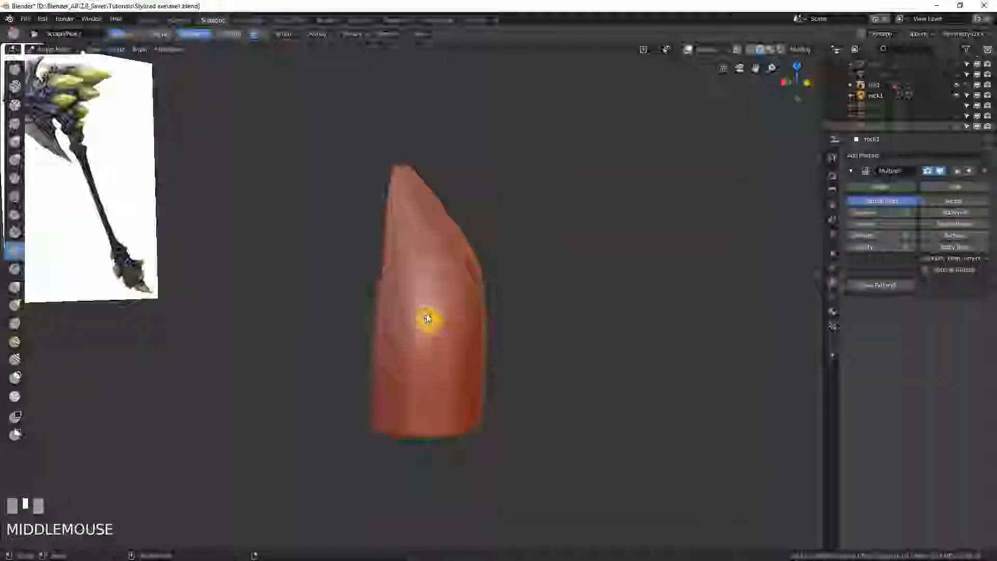
{"action": "mouse_move", "coordinate": [426, 319]}
{"action": "left_mouse_down"}
{"action": "mouse_move", "coordinate": [428, 306]}
{"action": "mouse_move", "coordinate": [426, 329]}
{"action": "left_mouse_up"}
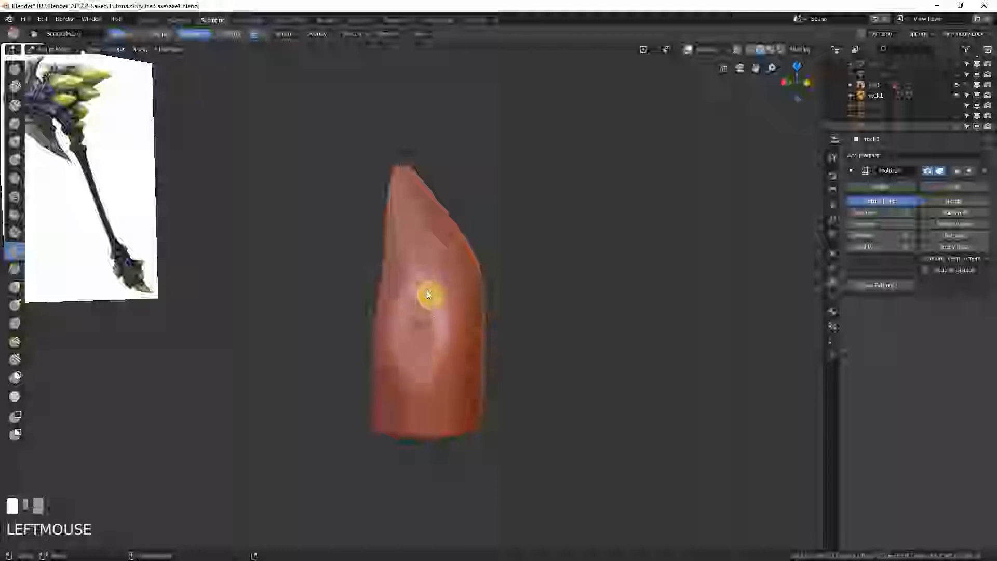
{"action": "left_click_drag", "start_coordinate": [428, 294], "coordinate": [414, 399]}
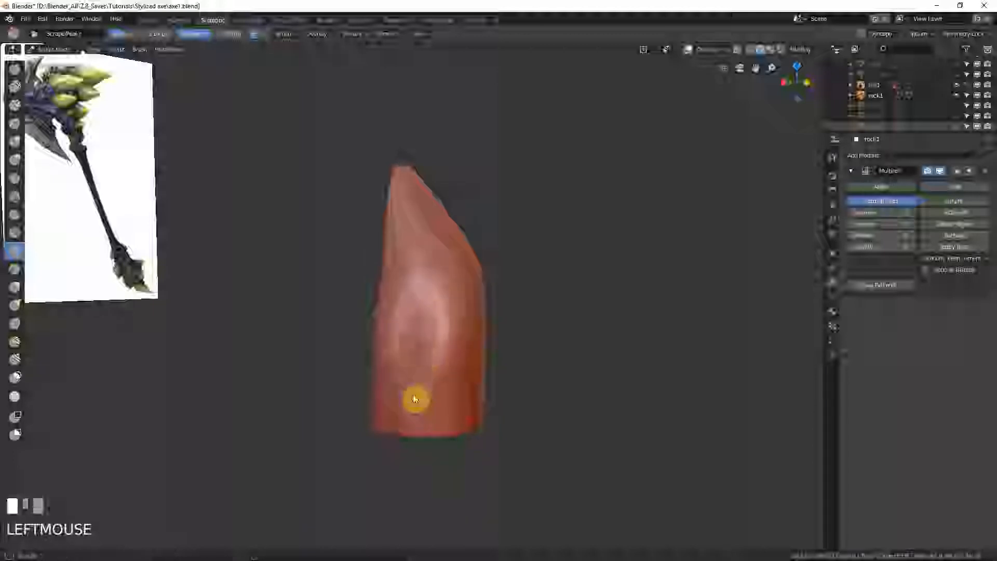
{"action": "mouse_move", "coordinate": [414, 372]}
{"action": "middle_mouse_down"}
{"action": "mouse_move", "coordinate": [409, 345]}
{"action": "mouse_move", "coordinate": [465, 349]}
{"action": "mouse_move", "coordinate": [445, 345]}
{"action": "middle_mouse_up"}
{"action": "key", "text": "ctrl+z"}
{"action": "key", "text": "ctrl+z"}
{"action": "key", "text": "ctrl+z"}
Step: Lower the Scrape brush strength to about 0.27 and scrape down the middle of rock1's side face
{"action": "key", "text": "shift+f"}
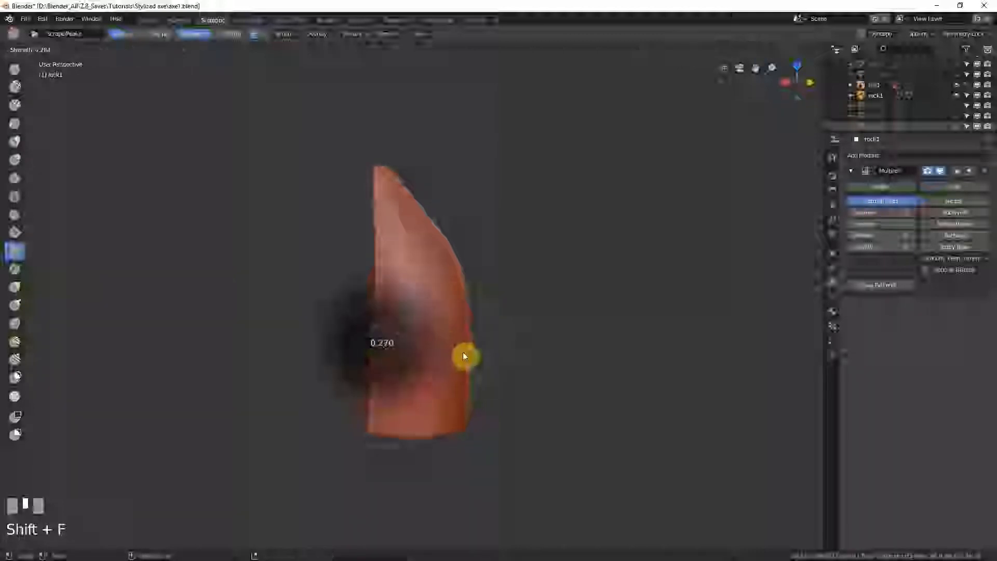
{"action": "left_click", "coordinate": [463, 356]}
{"action": "middle_click_drag", "start_coordinate": [416, 327], "coordinate": [420, 322]}
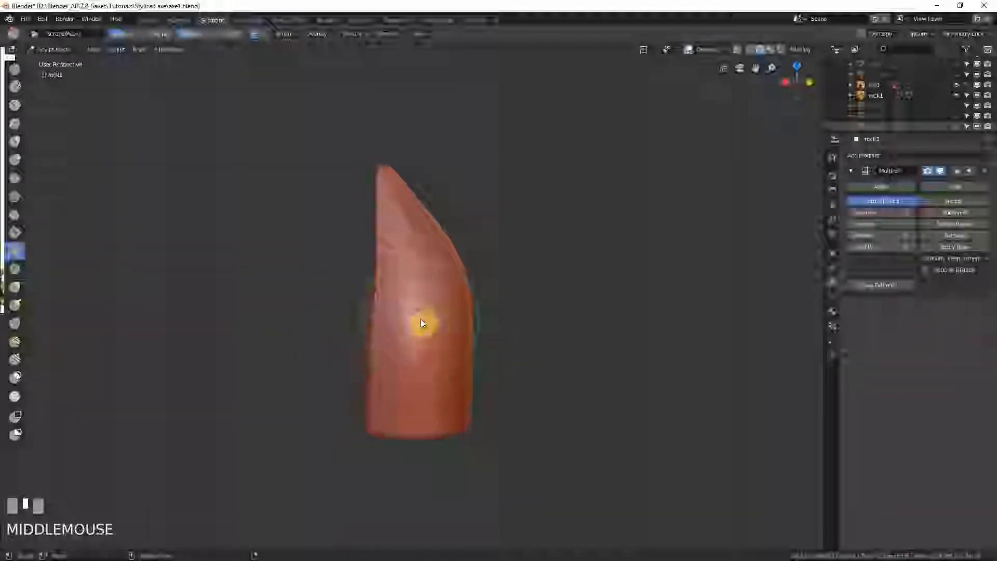
{"action": "mouse_move", "coordinate": [421, 323]}
{"action": "left_mouse_down"}
{"action": "mouse_move", "coordinate": [415, 361]}
{"action": "mouse_move", "coordinate": [420, 334]}
{"action": "mouse_move", "coordinate": [427, 372]}
{"action": "left_mouse_up"}
{"action": "mouse_move", "coordinate": [427, 372]}
{"action": "middle_mouse_down"}
{"action": "mouse_move", "coordinate": [436, 348]}
{"action": "mouse_move", "coordinate": [425, 350]}
{"action": "mouse_move", "coordinate": [449, 329]}
{"action": "mouse_move", "coordinate": [476, 344]}
{"action": "mouse_move", "coordinate": [465, 350]}
{"action": "middle_mouse_up"}
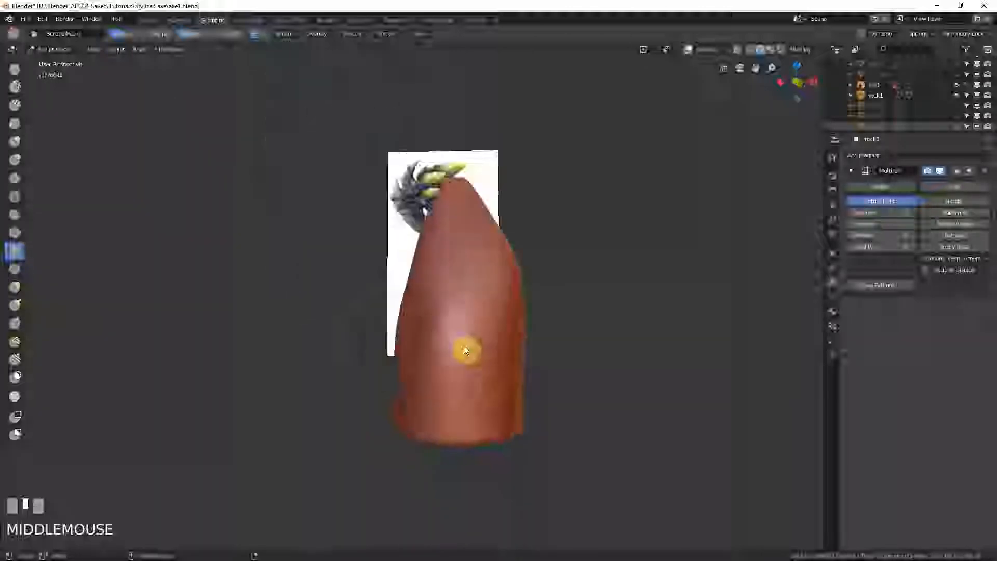
Step: Resize the Scrape brush and flatten planes along the middle and lower part of rock1's adjacent face
{"action": "key", "text": "f"}
{"action": "left_click", "coordinate": [469, 344]}
{"action": "mouse_move", "coordinate": [457, 307]}
{"action": "left_mouse_down"}
{"action": "mouse_move", "coordinate": [465, 291]}
{"action": "mouse_move", "coordinate": [465, 333]}
{"action": "mouse_move", "coordinate": [465, 305]}
{"action": "mouse_move", "coordinate": [454, 316]}
{"action": "left_mouse_up"}
{"action": "middle_click_drag", "start_coordinate": [451, 316], "coordinate": [457, 333]}
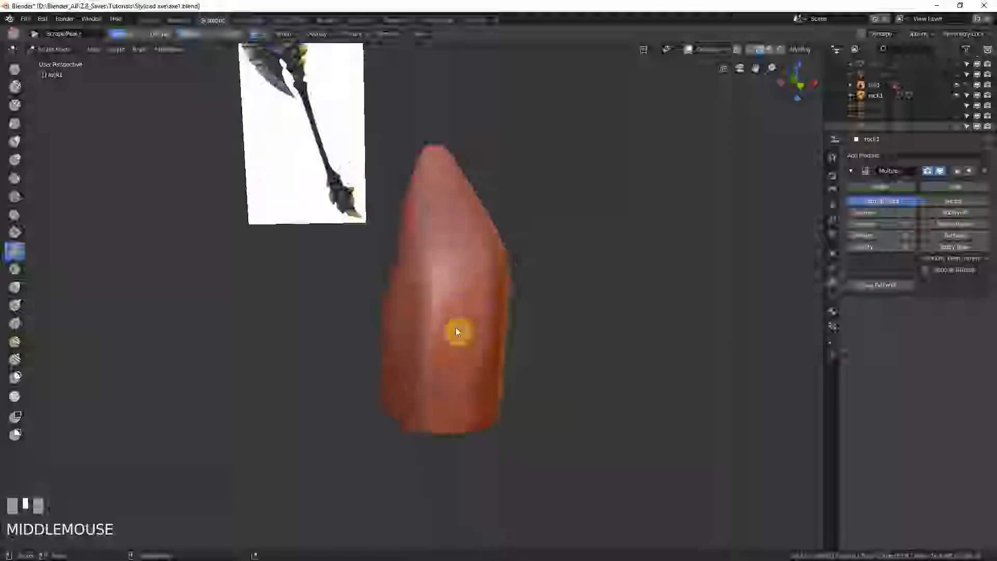
{"action": "left_click_drag", "start_coordinate": [456, 330], "coordinate": [450, 341]}
{"action": "middle_click_drag", "start_coordinate": [451, 333], "coordinate": [467, 333]}
{"action": "mouse_move", "coordinate": [467, 332]}
{"action": "left_mouse_down"}
{"action": "mouse_move", "coordinate": [462, 371]}
{"action": "mouse_move", "coordinate": [468, 334]}
{"action": "mouse_move", "coordinate": [450, 379]}
{"action": "left_mouse_up"}
Step: Scrape flatter planes around the upper and middle part of rock1 from several sides
{"action": "mouse_move", "coordinate": [449, 379]}
{"action": "middle_mouse_down"}
{"action": "mouse_move", "coordinate": [479, 352]}
{"action": "mouse_move", "coordinate": [514, 343]}
{"action": "mouse_move", "coordinate": [466, 254]}
{"action": "mouse_move", "coordinate": [430, 253]}
{"action": "middle_mouse_up"}
{"action": "mouse_move", "coordinate": [431, 253]}
{"action": "left_mouse_down"}
{"action": "mouse_move", "coordinate": [421, 275]}
{"action": "mouse_move", "coordinate": [428, 251]}
{"action": "left_mouse_up"}
{"action": "middle_click_drag", "start_coordinate": [428, 250], "coordinate": [431, 241]}
{"action": "mouse_move", "coordinate": [419, 244]}
{"action": "middle_mouse_down"}
{"action": "mouse_move", "coordinate": [434, 223]}
{"action": "mouse_move", "coordinate": [418, 229]}
{"action": "middle_mouse_up"}
{"action": "left_click", "coordinate": [419, 239]}
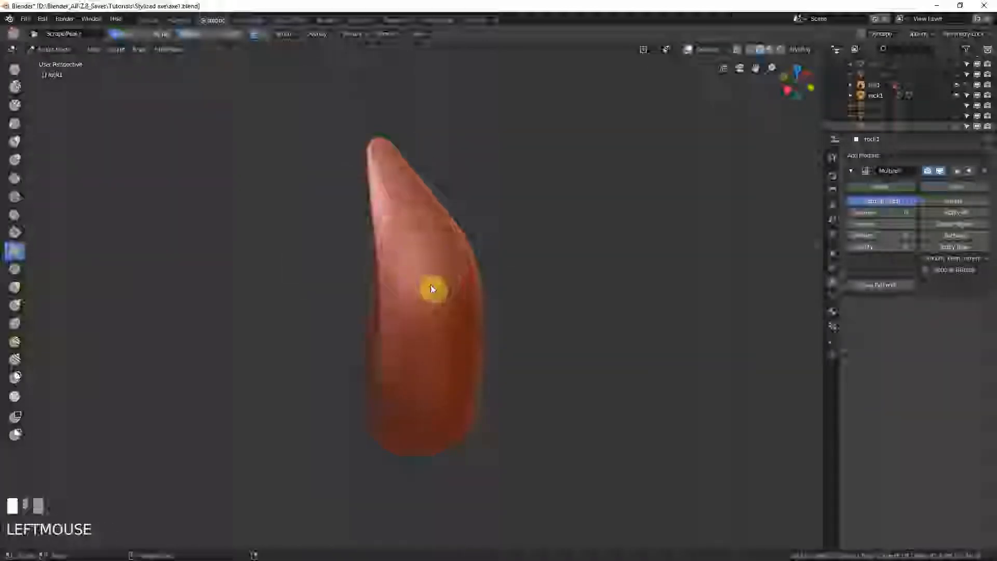
{"action": "middle_click_drag", "start_coordinate": [434, 289], "coordinate": [417, 279]}
{"action": "left_click", "coordinate": [438, 272]}
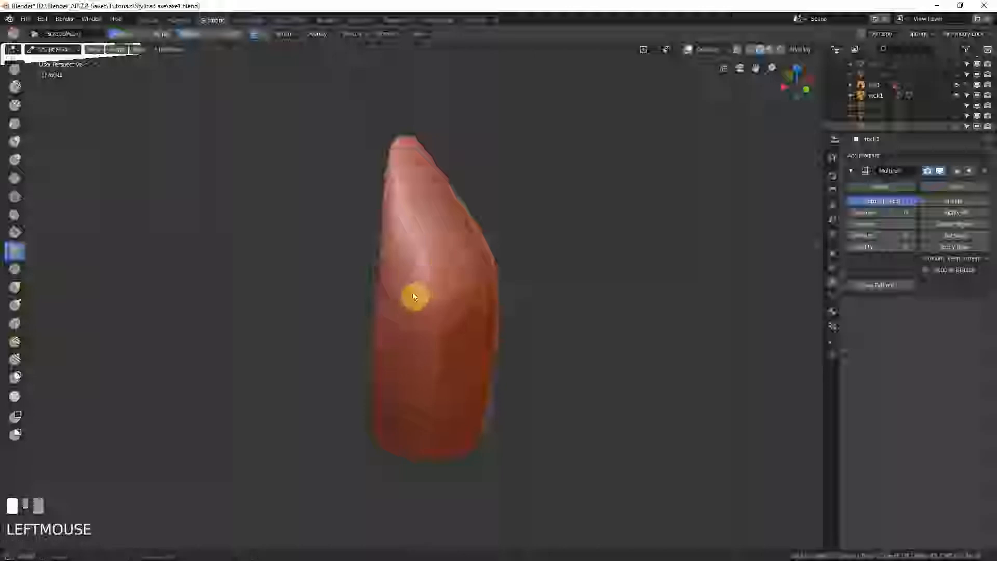
{"action": "mouse_move", "coordinate": [438, 276]}
{"action": "middle_mouse_down"}
{"action": "mouse_move", "coordinate": [423, 279]}
{"action": "mouse_move", "coordinate": [447, 252]}
{"action": "mouse_move", "coordinate": [423, 275]}
{"action": "mouse_move", "coordinate": [474, 283]}
{"action": "mouse_move", "coordinate": [465, 303]}
{"action": "middle_mouse_up"}
{"action": "left_click", "coordinate": [414, 263]}
Step: Resize the Scrape brush and flatten the middle of rock1's other faces down towards the base
{"action": "key", "text": "f"}
{"action": "mouse_move", "coordinate": [465, 299]}
{"action": "left_mouse_down"}
{"action": "mouse_move", "coordinate": [452, 283]}
{"action": "mouse_move", "coordinate": [480, 317]}
{"action": "mouse_move", "coordinate": [457, 278]}
{"action": "left_mouse_up"}
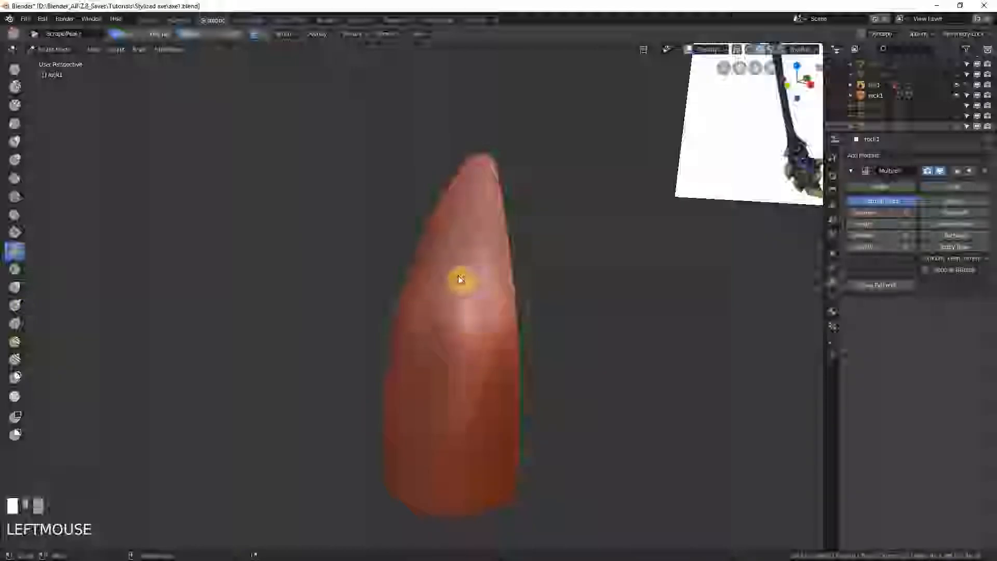
{"action": "mouse_move", "coordinate": [457, 279]}
{"action": "middle_mouse_down"}
{"action": "mouse_move", "coordinate": [512, 322]}
{"action": "mouse_move", "coordinate": [472, 296]}
{"action": "middle_mouse_up"}
{"action": "left_click_drag", "start_coordinate": [472, 296], "coordinate": [434, 286]}
{"action": "mouse_move", "coordinate": [434, 285]}
{"action": "middle_mouse_down"}
{"action": "mouse_move", "coordinate": [451, 291]}
{"action": "mouse_move", "coordinate": [471, 276]}
{"action": "mouse_move", "coordinate": [458, 334]}
{"action": "mouse_move", "coordinate": [506, 364]}
{"action": "mouse_move", "coordinate": [574, 356]}
{"action": "mouse_move", "coordinate": [540, 384]}
{"action": "mouse_move", "coordinate": [445, 373]}
{"action": "mouse_move", "coordinate": [463, 375]}
{"action": "mouse_move", "coordinate": [459, 363]}
{"action": "middle_mouse_up"}
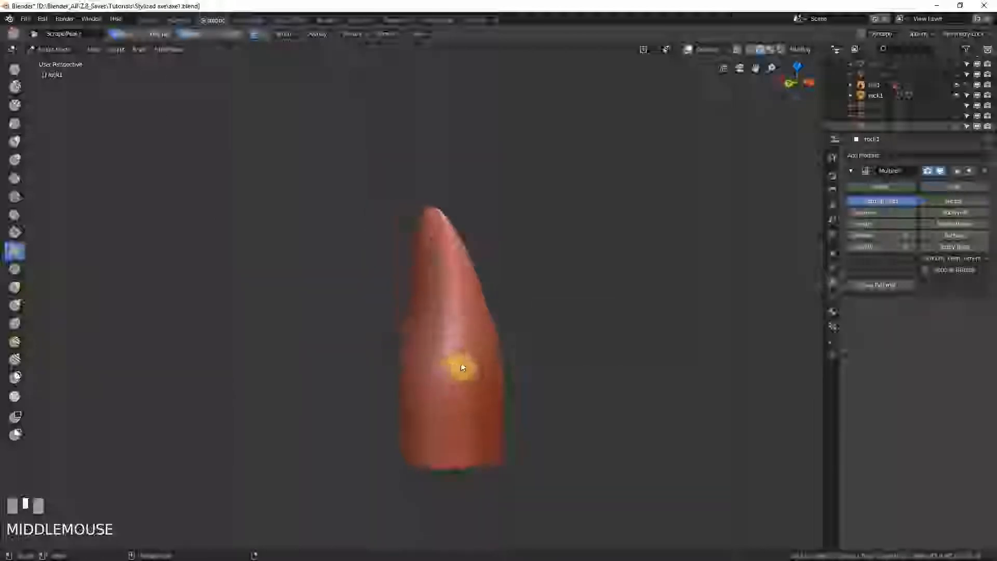
{"action": "mouse_move", "coordinate": [458, 363]}
{"action": "left_mouse_down"}
{"action": "mouse_move", "coordinate": [453, 331]}
{"action": "mouse_move", "coordinate": [451, 416]}
{"action": "mouse_move", "coordinate": [438, 409]}
{"action": "left_mouse_up"}
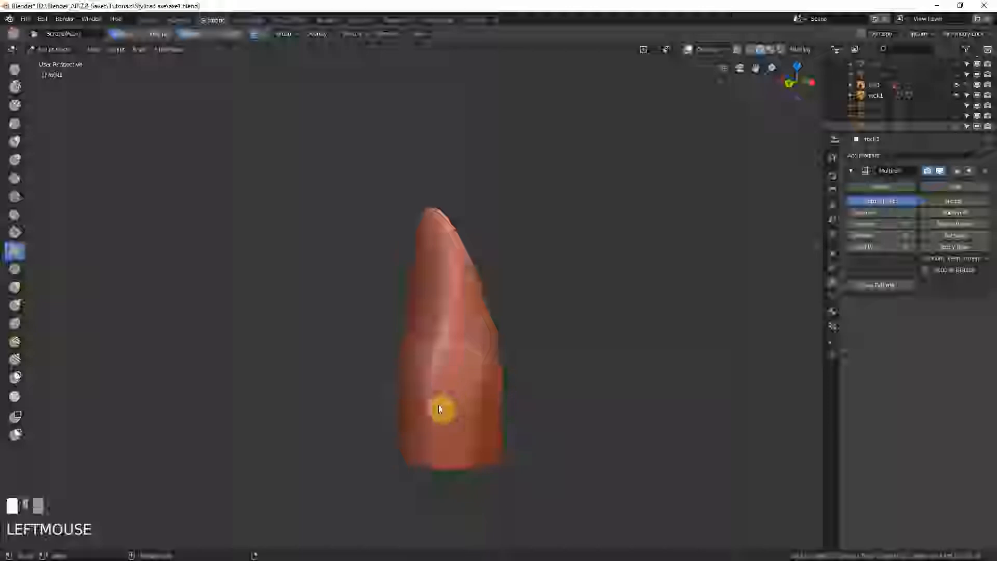
Step: Scrape short flat facets into the lower and middle part of rock1's curved side
{"action": "mouse_move", "coordinate": [438, 410]}
{"action": "middle_mouse_down"}
{"action": "mouse_move", "coordinate": [451, 402]}
{"action": "mouse_move", "coordinate": [458, 431]}
{"action": "mouse_move", "coordinate": [401, 372]}
{"action": "mouse_move", "coordinate": [423, 369]}
{"action": "middle_mouse_up"}
{"action": "left_click", "coordinate": [441, 407]}
{"action": "left_click", "coordinate": [427, 416]}
{"action": "mouse_move", "coordinate": [411, 379]}
{"action": "left_mouse_down"}
{"action": "mouse_move", "coordinate": [383, 351]}
{"action": "mouse_move", "coordinate": [419, 375]}
{"action": "left_mouse_up"}
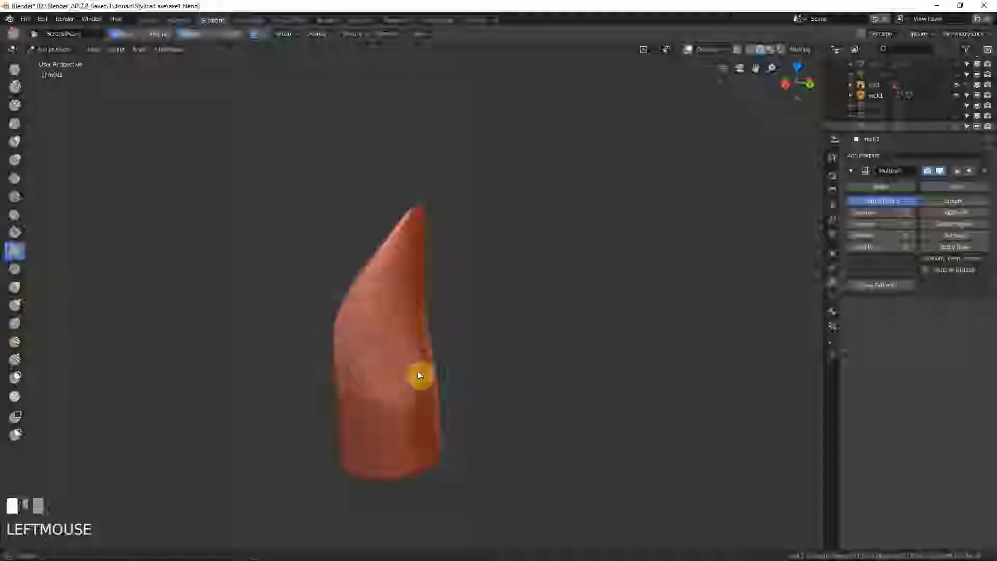
{"action": "middle_click_drag", "start_coordinate": [419, 375], "coordinate": [366, 341]}
{"action": "left_click", "coordinate": [396, 365]}
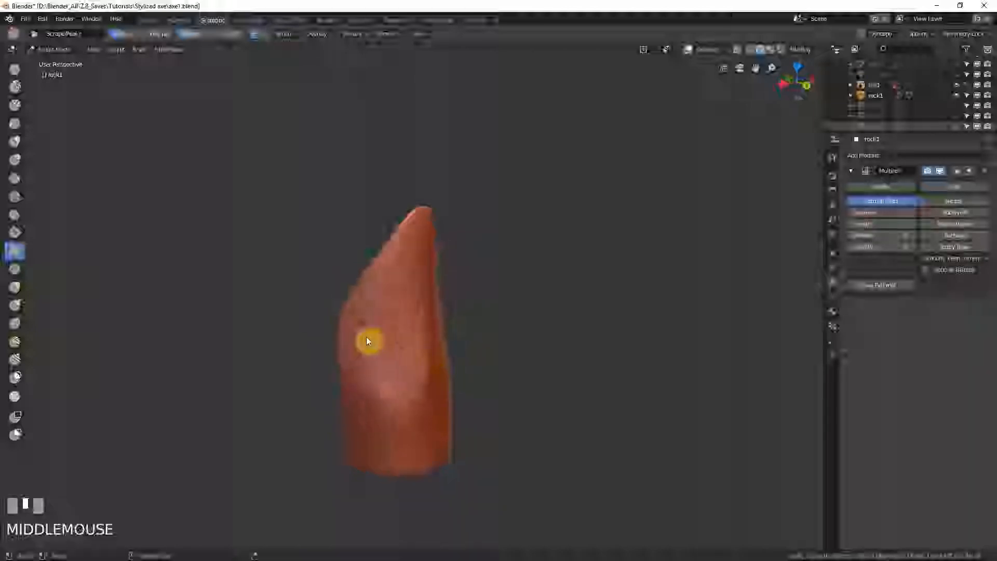
{"action": "mouse_move", "coordinate": [366, 341]}
{"action": "left_mouse_down"}
{"action": "mouse_move", "coordinate": [367, 317]}
{"action": "mouse_move", "coordinate": [387, 333]}
{"action": "left_mouse_up"}
Step: Scrape the lower part of rock1 around its base to break up the rounded surface
{"action": "mouse_move", "coordinate": [386, 332]}
{"action": "middle_mouse_down"}
{"action": "mouse_move", "coordinate": [405, 322]}
{"action": "mouse_move", "coordinate": [432, 400]}
{"action": "middle_mouse_up"}
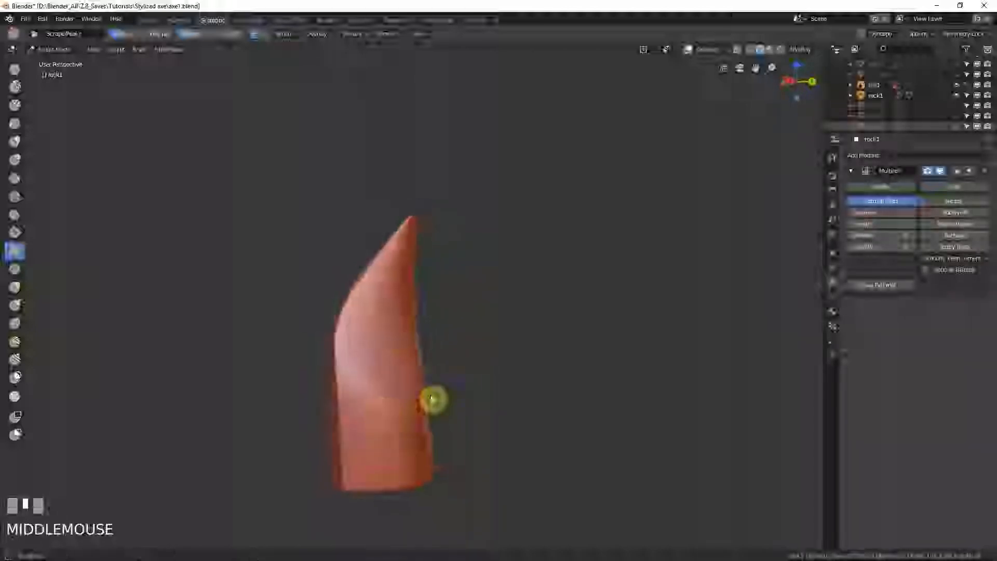
{"action": "left_click_drag", "start_coordinate": [371, 421], "coordinate": [367, 422]}
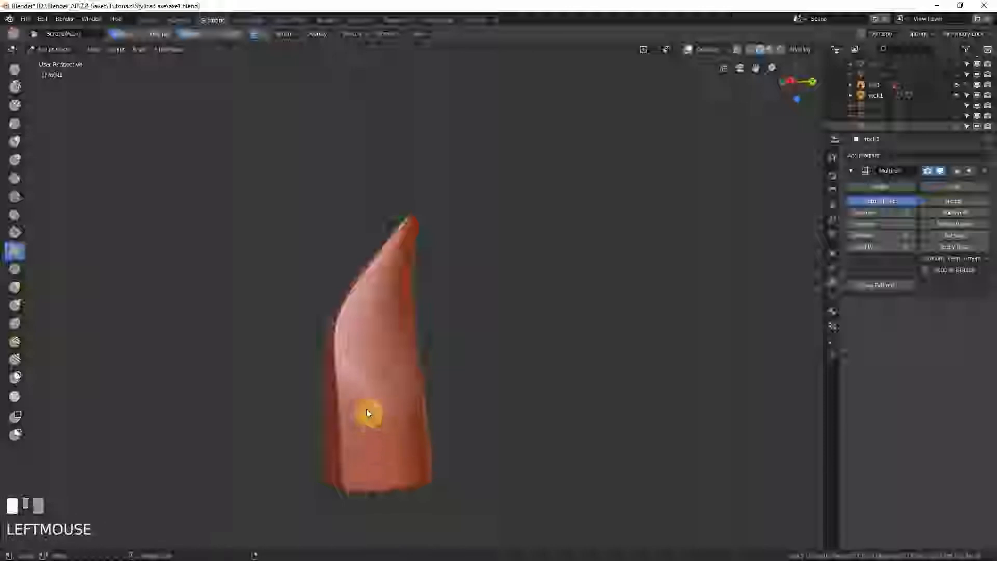
{"action": "mouse_move", "coordinate": [368, 422]}
{"action": "middle_mouse_down"}
{"action": "mouse_move", "coordinate": [340, 439]}
{"action": "mouse_move", "coordinate": [376, 419]}
{"action": "mouse_move", "coordinate": [423, 363]}
{"action": "mouse_move", "coordinate": [414, 400]}
{"action": "mouse_move", "coordinate": [436, 434]}
{"action": "mouse_move", "coordinate": [435, 408]}
{"action": "mouse_move", "coordinate": [414, 421]}
{"action": "middle_mouse_up"}
{"action": "left_click_drag", "start_coordinate": [413, 421], "coordinate": [415, 417]}
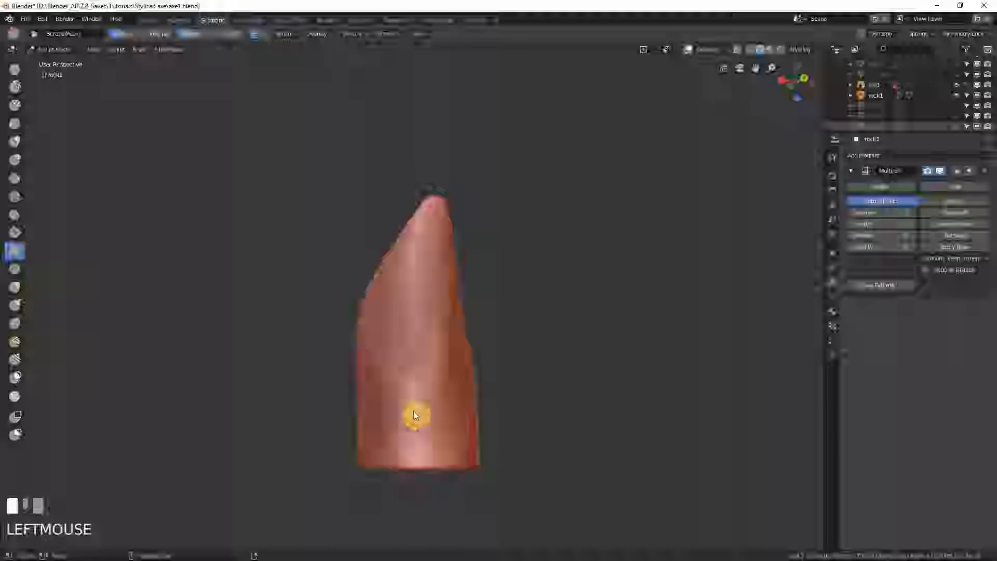
{"action": "middle_click_drag", "start_coordinate": [415, 412], "coordinate": [416, 443]}
{"action": "left_click_drag", "start_coordinate": [416, 443], "coordinate": [418, 445]}
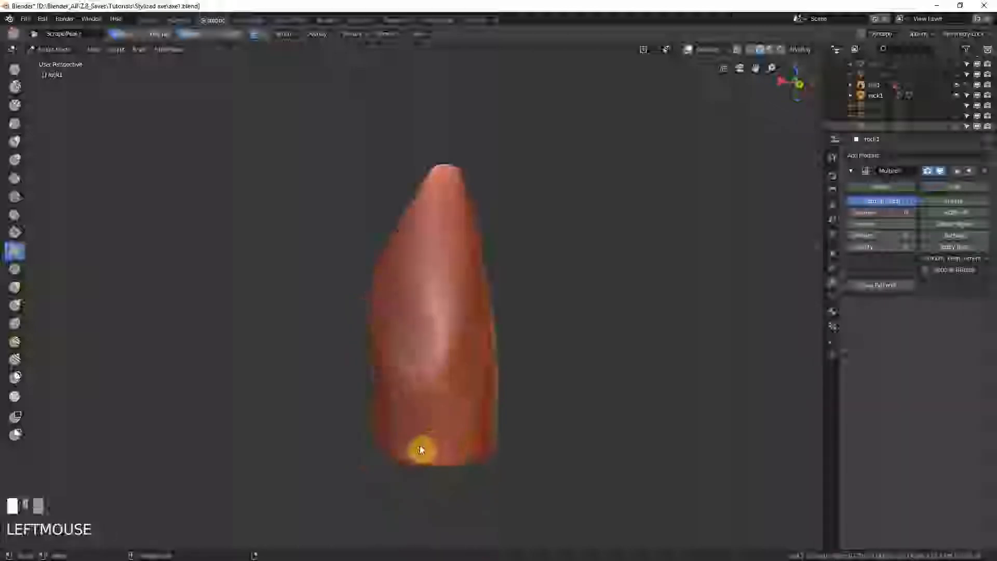
Step: Shrink the Scrape brush and scrape the edge just below rock1's tip
{"action": "mouse_move", "coordinate": [447, 444]}
{"action": "middle_mouse_down", "text": "shift"}
{"action": "mouse_move", "coordinate": [434, 371]}
{"action": "mouse_move", "coordinate": [442, 292]}
{"action": "mouse_move", "coordinate": [528, 291]}
{"action": "mouse_move", "coordinate": [488, 296]}
{"action": "mouse_move", "coordinate": [438, 280]}
{"action": "mouse_move", "coordinate": [437, 250]}
{"action": "middle_mouse_up", "text": "shift"}
{"action": "key", "text": "f"}
{"action": "key", "text": "f"}
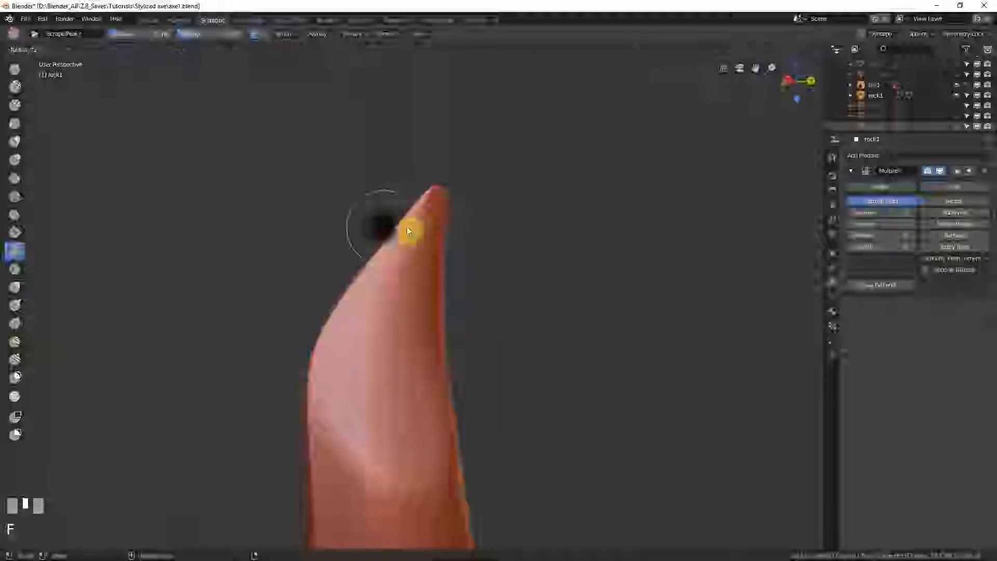
{"action": "left_click", "coordinate": [423, 228]}
{"action": "mouse_move", "coordinate": [423, 229]}
{"action": "left_mouse_down"}
{"action": "mouse_move", "coordinate": [434, 205]}
{"action": "mouse_move", "coordinate": [406, 249]}
{"action": "left_mouse_up"}
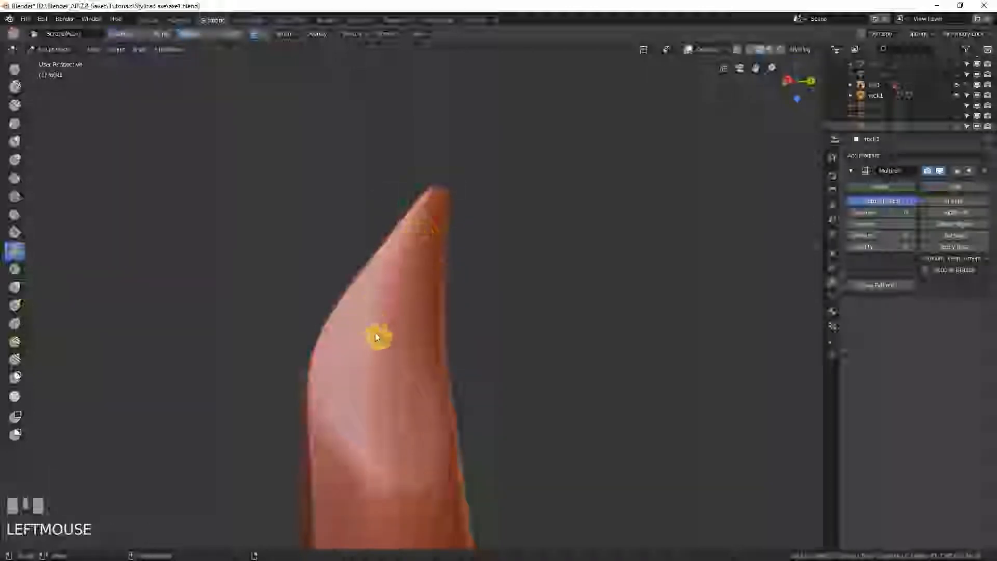
Step: Switch to the Crease brush and set its strength to about 0.23
{"action": "mouse_move", "coordinate": [375, 337]}
{"action": "middle_mouse_down", "text": "ctrl"}
{"action": "mouse_move", "coordinate": [369, 412]}
{"action": "mouse_move", "coordinate": [379, 351]}
{"action": "mouse_move", "coordinate": [410, 365]}
{"action": "mouse_move", "coordinate": [393, 367]}
{"action": "mouse_move", "coordinate": [372, 311]}
{"action": "mouse_move", "coordinate": [392, 348]}
{"action": "middle_mouse_up", "text": "ctrl"}
{"action": "key", "text": "shift+c"}
{"action": "key", "text": "shift+f"}
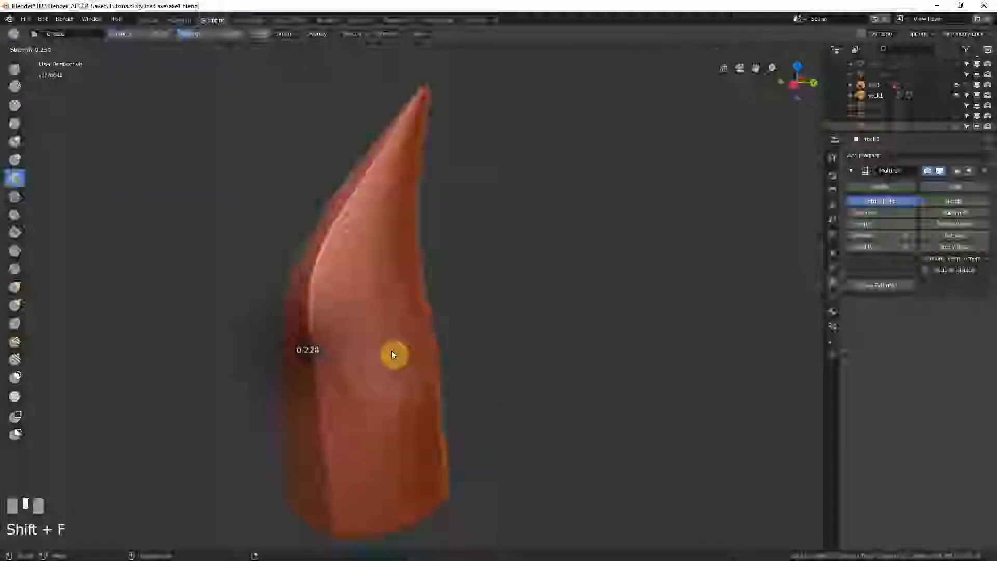
{"action": "left_click", "coordinate": [391, 350]}
Step: Sharpen the plane edges around rock1's lower half with inverted Crease strokes
{"action": "middle_click_drag", "start_coordinate": [376, 407], "coordinate": [380, 289], "text": "shift"}
{"action": "mouse_move", "coordinate": [374, 261]}
{"action": "left_mouse_down", "text": "ctrl"}
{"action": "mouse_move", "coordinate": [378, 351]}
{"action": "mouse_move", "coordinate": [322, 205]}
{"action": "mouse_move", "coordinate": [373, 263]}
{"action": "left_mouse_up", "text": "ctrl"}
{"action": "mouse_move", "coordinate": [374, 263]}
{"action": "middle_mouse_down"}
{"action": "mouse_move", "coordinate": [364, 278]}
{"action": "mouse_move", "coordinate": [345, 271]}
{"action": "middle_mouse_up"}
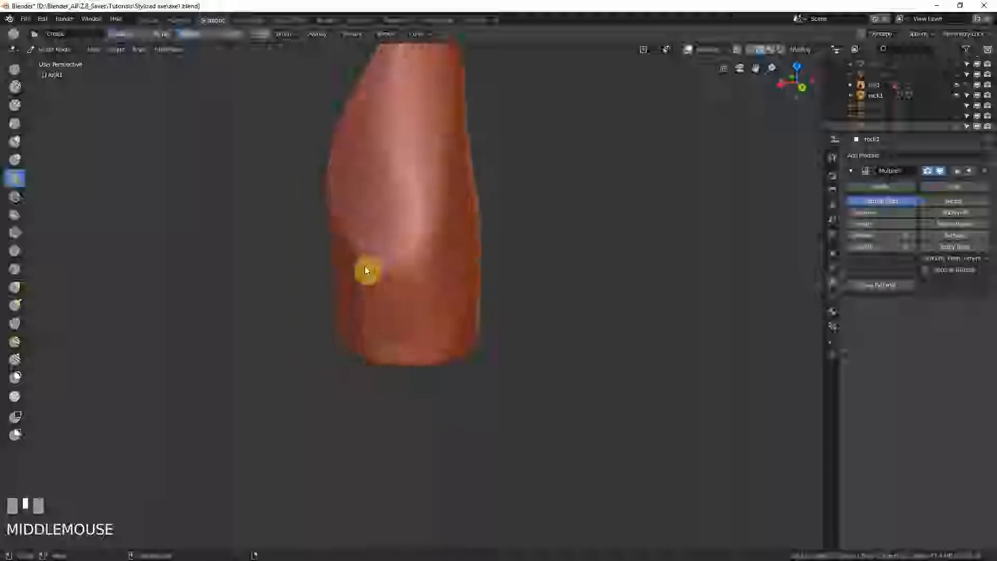
{"action": "left_click_drag", "start_coordinate": [367, 272], "coordinate": [361, 269], "text": "ctrl"}
{"action": "middle_click_drag", "start_coordinate": [419, 265], "coordinate": [409, 260]}
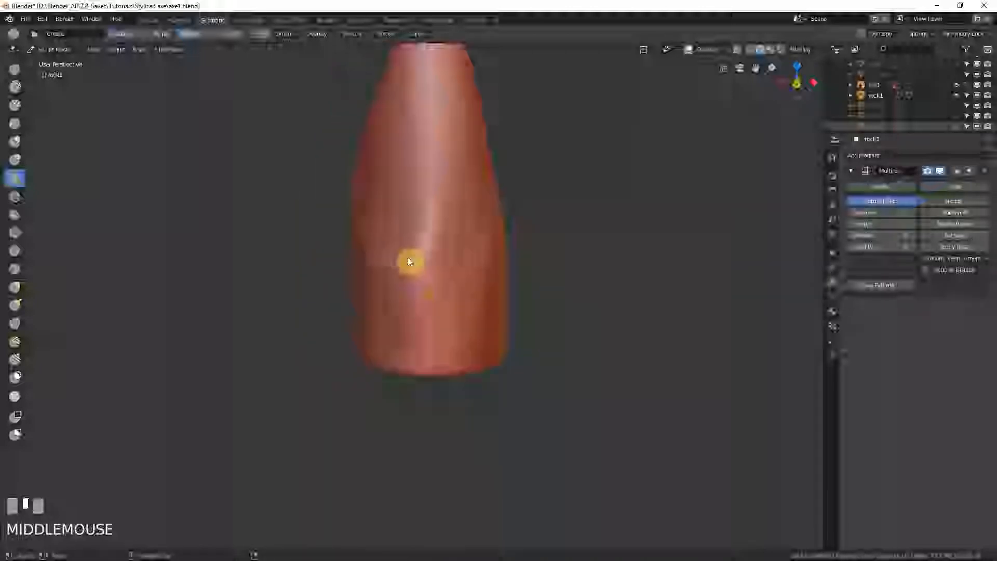
{"action": "mouse_move", "coordinate": [416, 270]}
{"action": "left_mouse_down", "text": "ctrl"}
{"action": "mouse_move", "coordinate": [429, 357]}
{"action": "mouse_move", "coordinate": [445, 342]}
{"action": "mouse_move", "coordinate": [423, 260]}
{"action": "mouse_move", "coordinate": [455, 168]}
{"action": "left_mouse_up", "text": "ctrl"}
{"action": "mouse_move", "coordinate": [455, 168]}
{"action": "middle_mouse_down"}
{"action": "mouse_move", "coordinate": [456, 216]}
{"action": "mouse_move", "coordinate": [482, 245]}
{"action": "middle_mouse_up"}
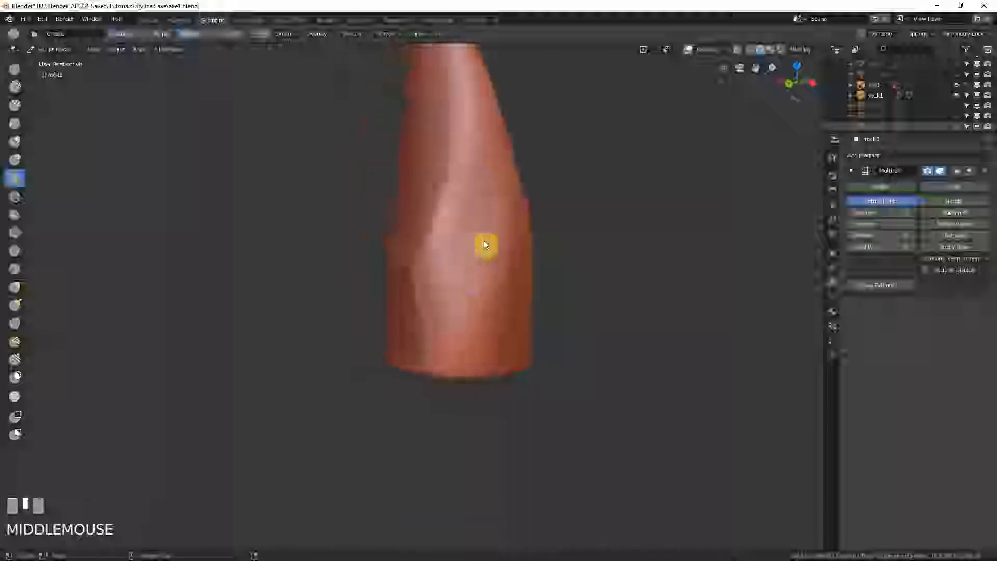
Step: Add inverted Crease strokes along the side facet's edges down to rock1's base
{"action": "left_click", "coordinate": [428, 345], "text": "ctrl"}
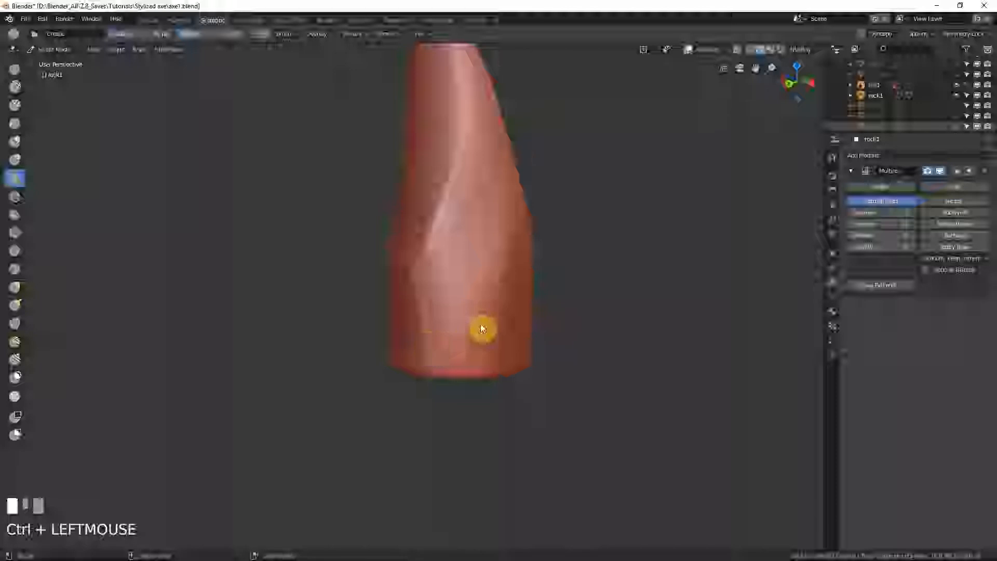
{"action": "middle_click_drag", "start_coordinate": [481, 329], "coordinate": [521, 209]}
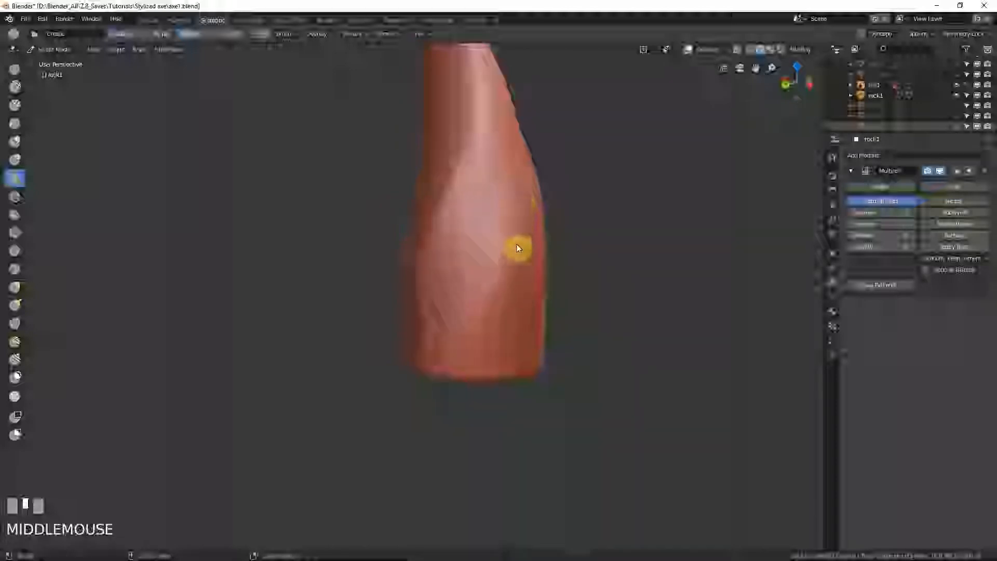
{"action": "left_click", "coordinate": [529, 232], "text": "ctrl"}
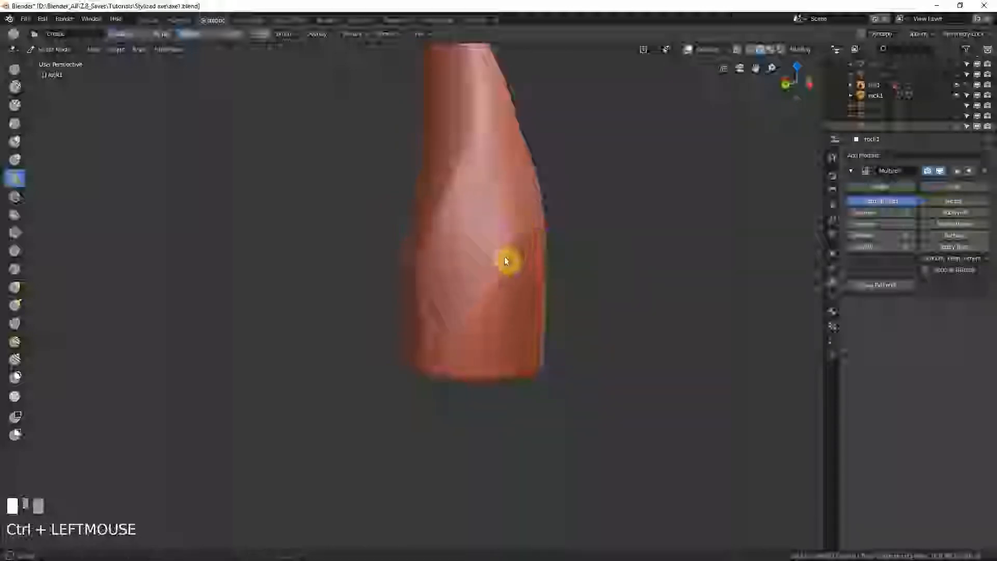
{"action": "left_click_drag", "start_coordinate": [505, 260], "coordinate": [482, 375], "text": "ctrl"}
{"action": "middle_click_drag", "start_coordinate": [483, 356], "coordinate": [519, 322]}
Step: Sharpen the long edge running down from rock1's tip with inverted Crease strokes
{"action": "mouse_move", "coordinate": [499, 214]}
{"action": "middle_mouse_down", "text": "ctrl"}
{"action": "mouse_move", "coordinate": [441, 209]}
{"action": "mouse_move", "coordinate": [445, 89]}
{"action": "mouse_move", "coordinate": [434, 100]}
{"action": "mouse_move", "coordinate": [434, 83]}
{"action": "mouse_move", "coordinate": [447, 149]}
{"action": "mouse_move", "coordinate": [436, 193]}
{"action": "mouse_move", "coordinate": [416, 193]}
{"action": "mouse_move", "coordinate": [404, 167]}
{"action": "middle_mouse_up", "text": "ctrl"}
{"action": "left_click_drag", "start_coordinate": [405, 166], "coordinate": [444, 216], "text": "ctrl"}
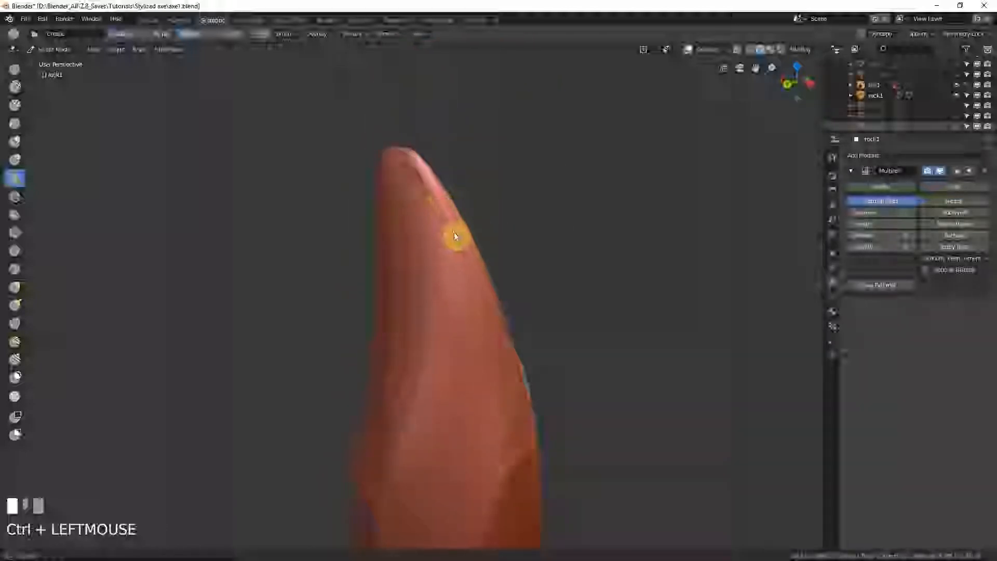
{"action": "left_click_drag", "start_coordinate": [463, 251], "coordinate": [514, 399], "text": "ctrl"}
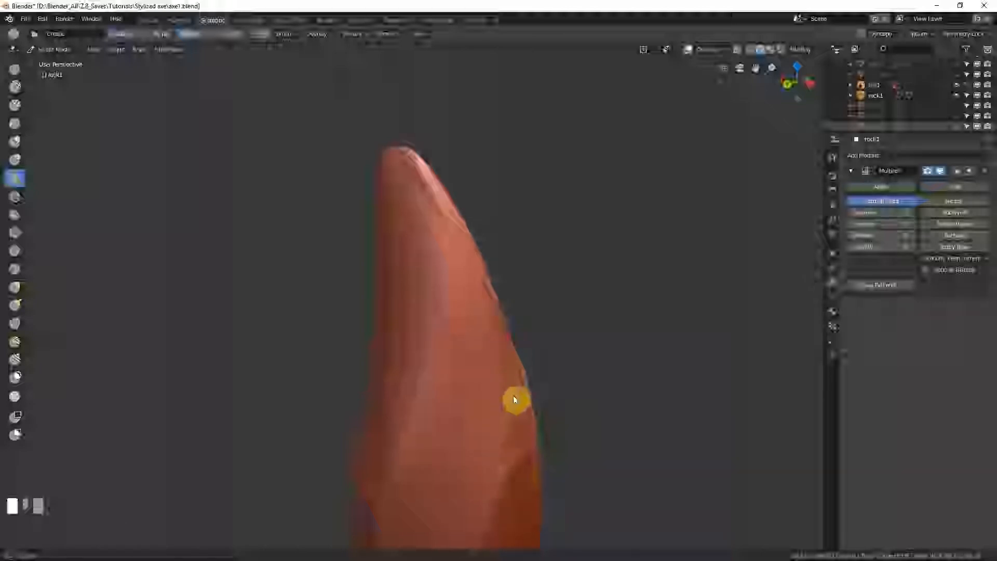
Step: Sharpen the facet edges on rock1's upper half up to the tip with inverted Crease strokes
{"action": "left_click_drag", "start_coordinate": [529, 438], "coordinate": [536, 447], "text": "ctrl"}
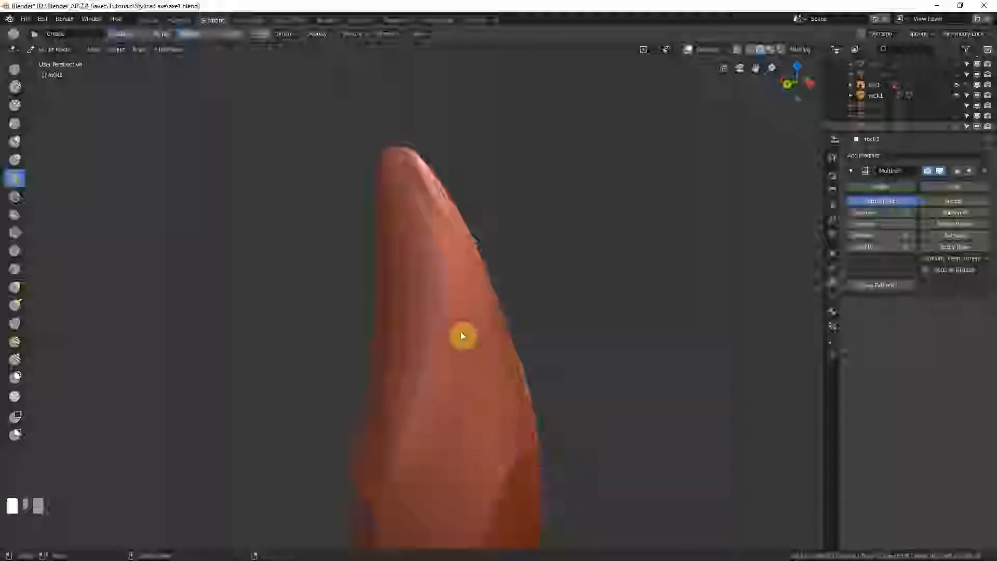
{"action": "mouse_move", "coordinate": [450, 252]}
{"action": "middle_mouse_down"}
{"action": "mouse_move", "coordinate": [482, 267]}
{"action": "mouse_move", "coordinate": [441, 375]}
{"action": "middle_mouse_up"}
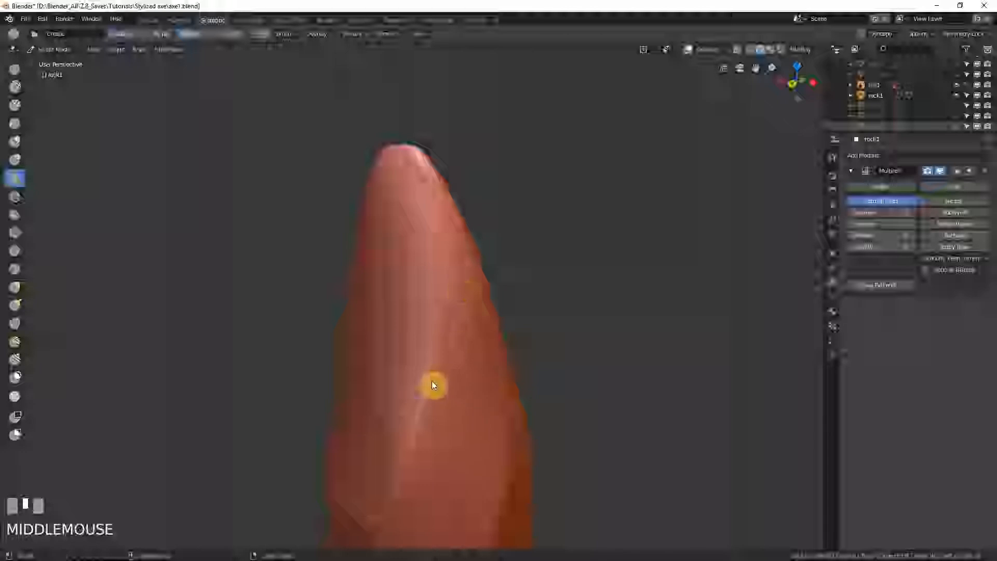
{"action": "left_click_drag", "start_coordinate": [433, 384], "coordinate": [443, 280], "text": "ctrl"}
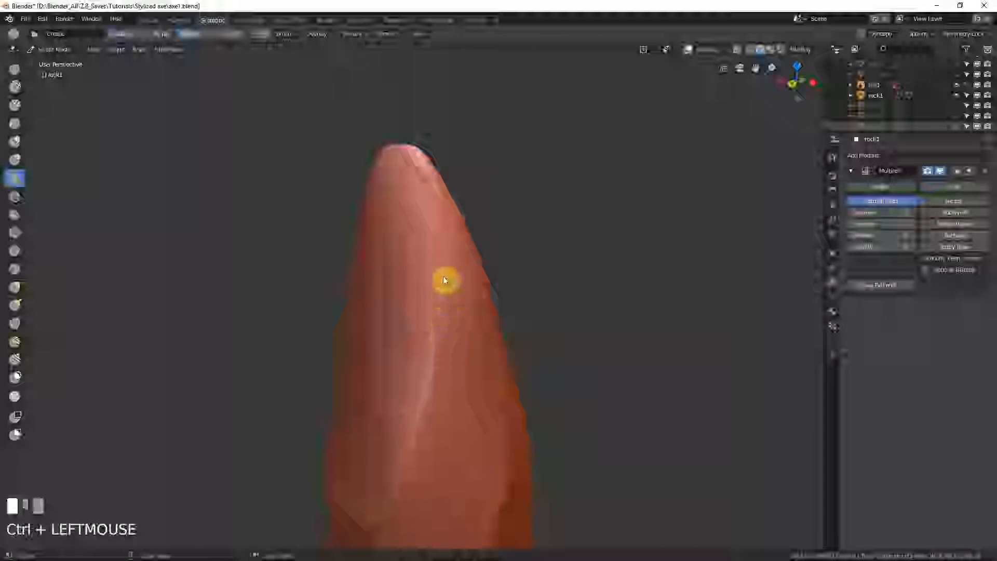
{"action": "mouse_move", "coordinate": [445, 282]}
{"action": "middle_mouse_down"}
{"action": "mouse_move", "coordinate": [519, 290]}
{"action": "mouse_move", "coordinate": [436, 271]}
{"action": "mouse_move", "coordinate": [443, 278]}
{"action": "mouse_move", "coordinate": [392, 205]}
{"action": "mouse_move", "coordinate": [431, 131]}
{"action": "middle_mouse_up"}
{"action": "left_click_drag", "start_coordinate": [427, 116], "coordinate": [426, 109], "text": "ctrl"}
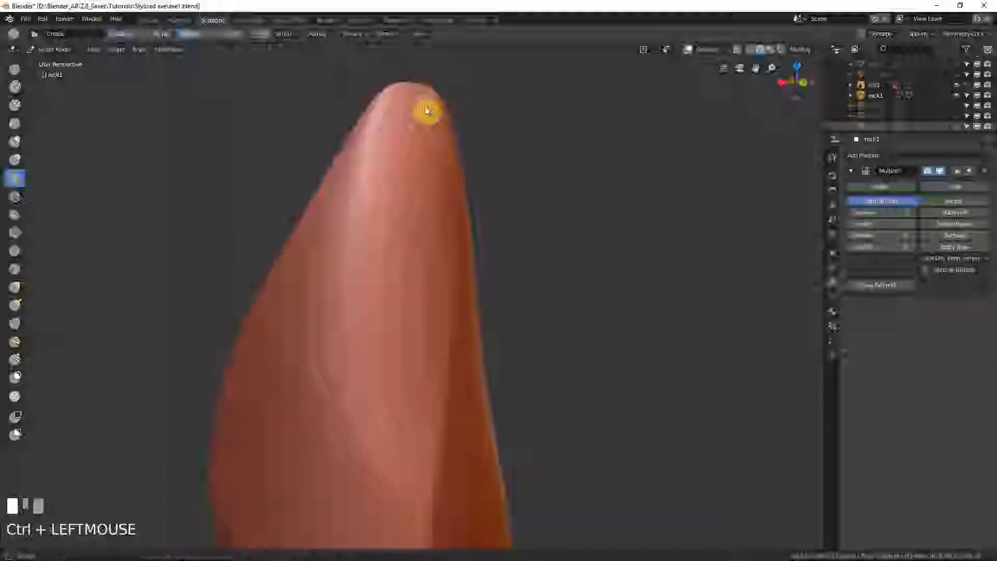
Step: Sharpen the curved side edge running down from rock1's tip with inverted Crease strokes
{"action": "mouse_move", "coordinate": [394, 109]}
{"action": "middle_mouse_down"}
{"action": "mouse_move", "coordinate": [437, 121]}
{"action": "mouse_move", "coordinate": [394, 110]}
{"action": "middle_mouse_up"}
{"action": "mouse_move", "coordinate": [395, 110]}
{"action": "left_mouse_down", "text": "ctrl"}
{"action": "mouse_move", "coordinate": [275, 294]}
{"action": "mouse_move", "coordinate": [270, 340]}
{"action": "left_mouse_up", "text": "ctrl"}
{"action": "middle_click_drag", "start_coordinate": [269, 340], "coordinate": [370, 217], "text": "ctrl"}
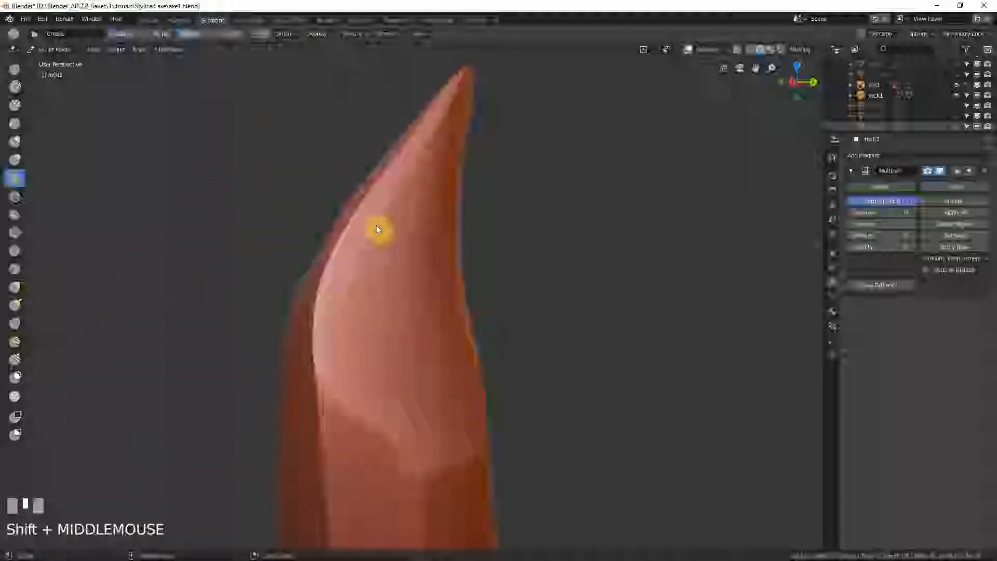
{"action": "left_click_drag", "start_coordinate": [375, 229], "coordinate": [313, 377], "text": "ctrl"}
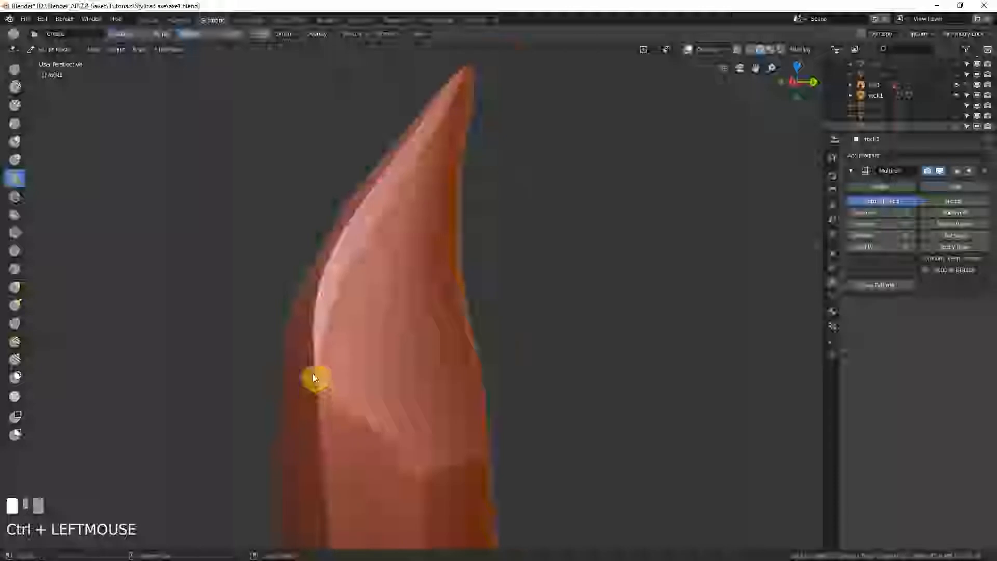
Step: Crease an inverted edge down the middle of the upper side facet and smooth its surface
{"action": "mouse_move", "coordinate": [382, 233]}
{"action": "middle_mouse_down"}
{"action": "mouse_move", "coordinate": [374, 227]}
{"action": "mouse_move", "coordinate": [382, 269]}
{"action": "mouse_move", "coordinate": [436, 298]}
{"action": "mouse_move", "coordinate": [436, 314]}
{"action": "mouse_move", "coordinate": [427, 298]}
{"action": "middle_mouse_up"}
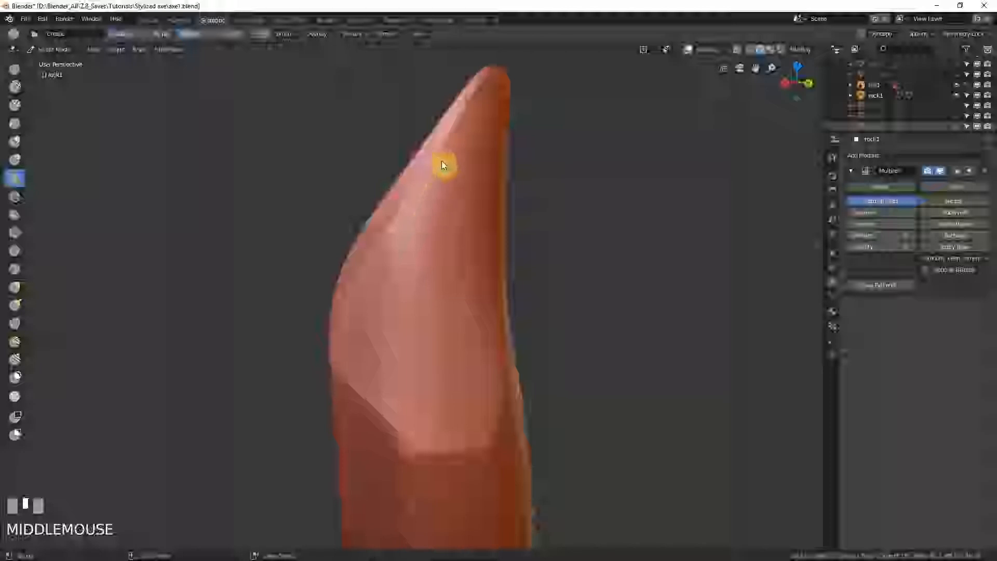
{"action": "middle_click_drag", "start_coordinate": [442, 165], "coordinate": [435, 200]}
{"action": "mouse_move", "coordinate": [420, 237]}
{"action": "left_mouse_down", "text": "ctrl"}
{"action": "mouse_move", "coordinate": [404, 452]}
{"action": "mouse_move", "coordinate": [391, 358]}
{"action": "left_mouse_up", "text": "ctrl"}
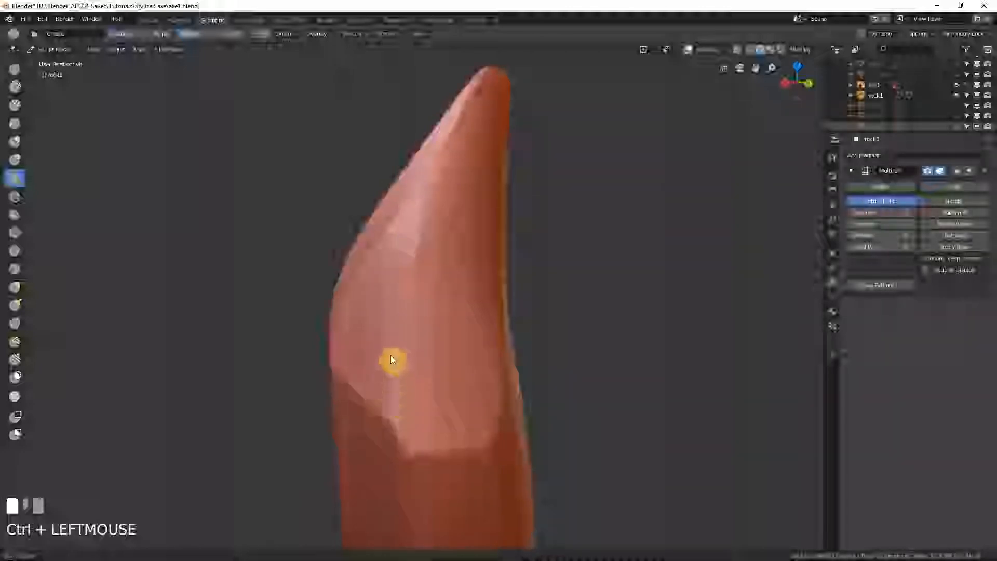
{"action": "mouse_move", "coordinate": [402, 294]}
{"action": "left_mouse_down", "text": "ctrl"}
{"action": "mouse_move", "coordinate": [403, 265]}
{"action": "mouse_move", "coordinate": [417, 249]}
{"action": "left_mouse_up", "text": "ctrl"}
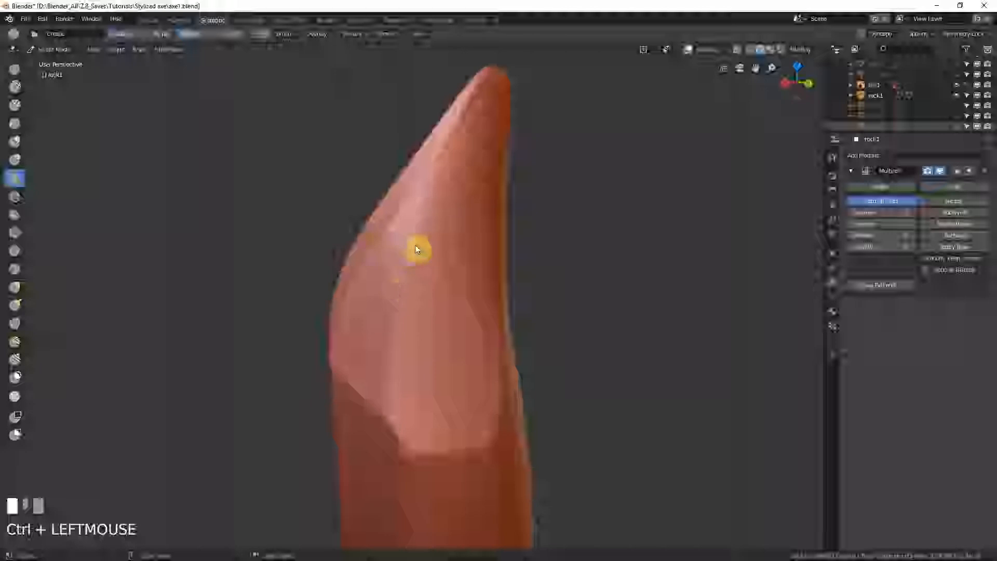
{"action": "mouse_move", "coordinate": [427, 213]}
{"action": "left_mouse_down", "text": "ctrl"}
{"action": "mouse_move", "coordinate": [423, 229]}
{"action": "mouse_move", "coordinate": [436, 198]}
{"action": "mouse_move", "coordinate": [423, 240]}
{"action": "left_mouse_up", "text": "ctrl"}
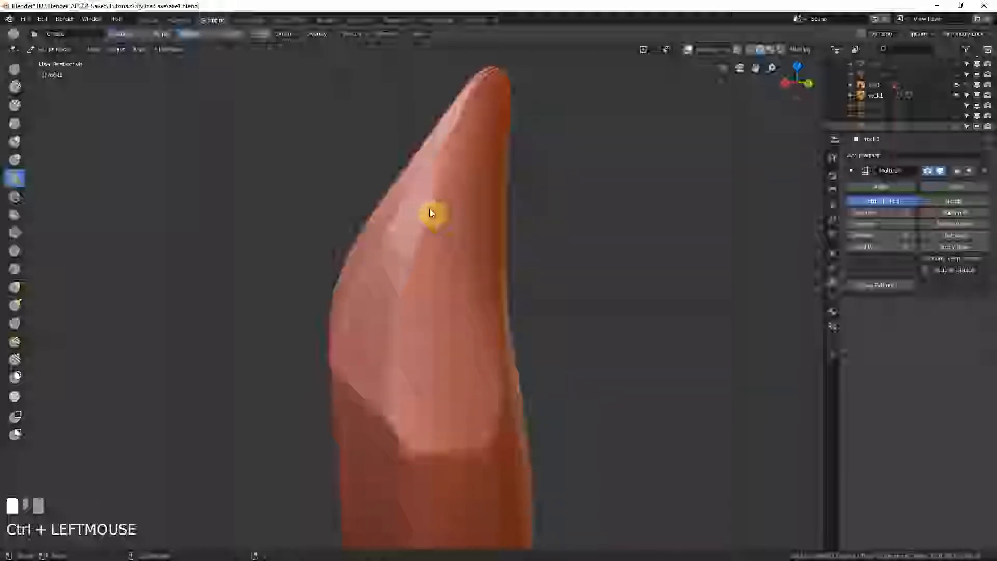
{"action": "mouse_move", "coordinate": [429, 204]}
{"action": "left_mouse_down", "text": "shift"}
{"action": "mouse_move", "coordinate": [435, 194]}
{"action": "mouse_move", "coordinate": [406, 287]}
{"action": "mouse_move", "coordinate": [433, 264]}
{"action": "left_mouse_up", "text": "shift"}
Step: Carve a diagonal ridge across rock1's upper front face with inverted Crease strokes
{"action": "mouse_move", "coordinate": [434, 297]}
{"action": "middle_mouse_down", "text": "ctrl"}
{"action": "mouse_move", "coordinate": [439, 326]}
{"action": "mouse_move", "coordinate": [438, 313]}
{"action": "mouse_move", "coordinate": [385, 307]}
{"action": "mouse_move", "coordinate": [352, 285]}
{"action": "mouse_move", "coordinate": [430, 283]}
{"action": "mouse_move", "coordinate": [431, 261]}
{"action": "middle_mouse_up", "text": "ctrl"}
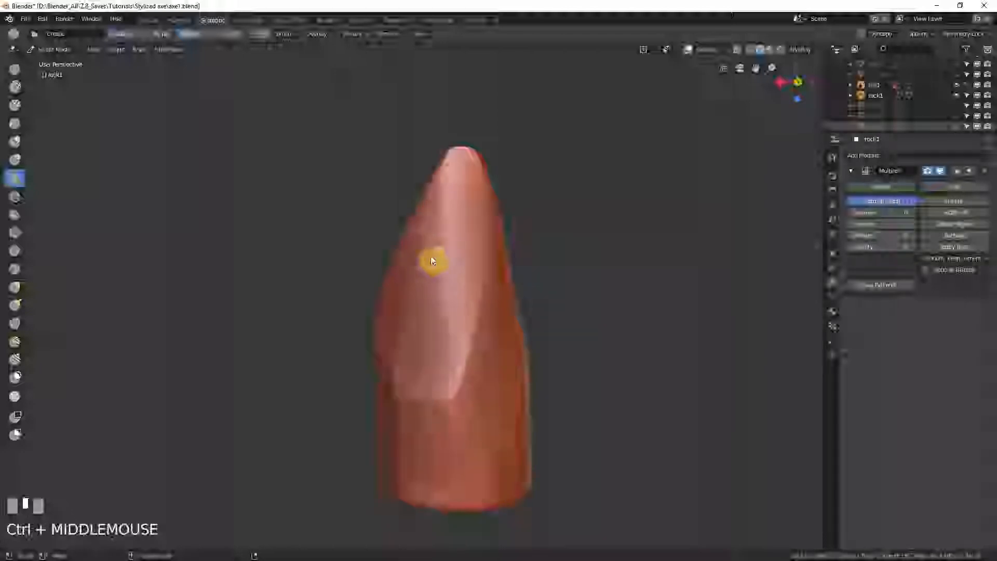
{"action": "left_click", "coordinate": [408, 285], "text": "ctrl"}
{"action": "left_click_drag", "start_coordinate": [410, 287], "coordinate": [477, 236], "text": "ctrl"}
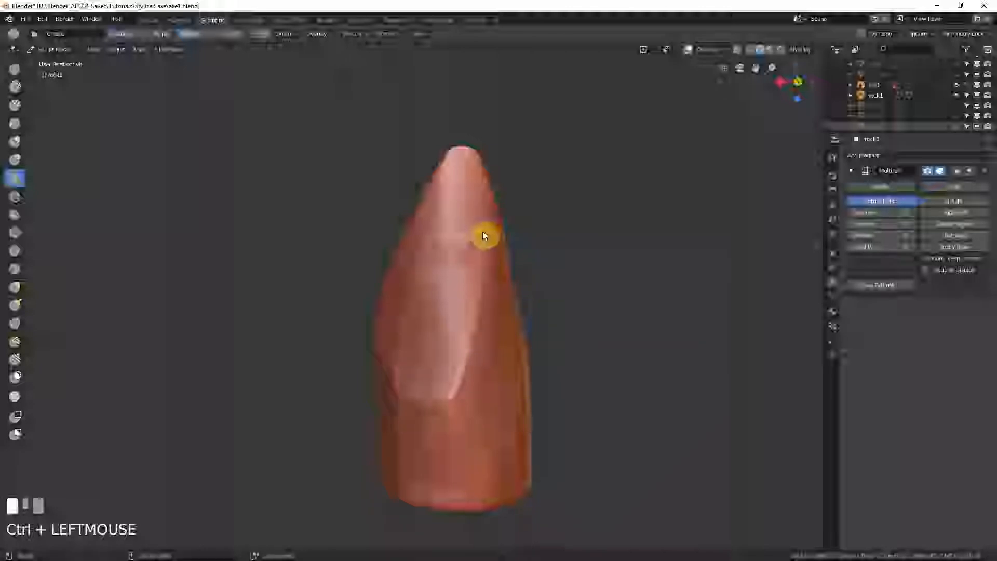
{"action": "middle_click_drag", "start_coordinate": [491, 225], "coordinate": [462, 224]}
{"action": "left_click_drag", "start_coordinate": [436, 273], "coordinate": [456, 256], "text": "ctrl"}
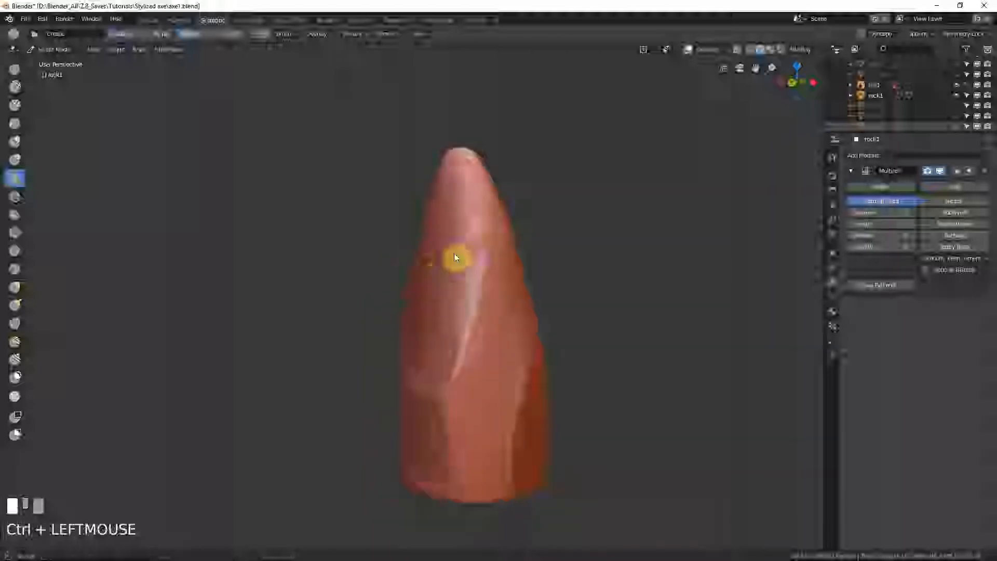
{"action": "mouse_move", "coordinate": [456, 255]}
{"action": "middle_mouse_down"}
{"action": "mouse_move", "coordinate": [500, 237]}
{"action": "mouse_move", "coordinate": [476, 263]}
{"action": "mouse_move", "coordinate": [444, 201]}
{"action": "middle_mouse_up"}
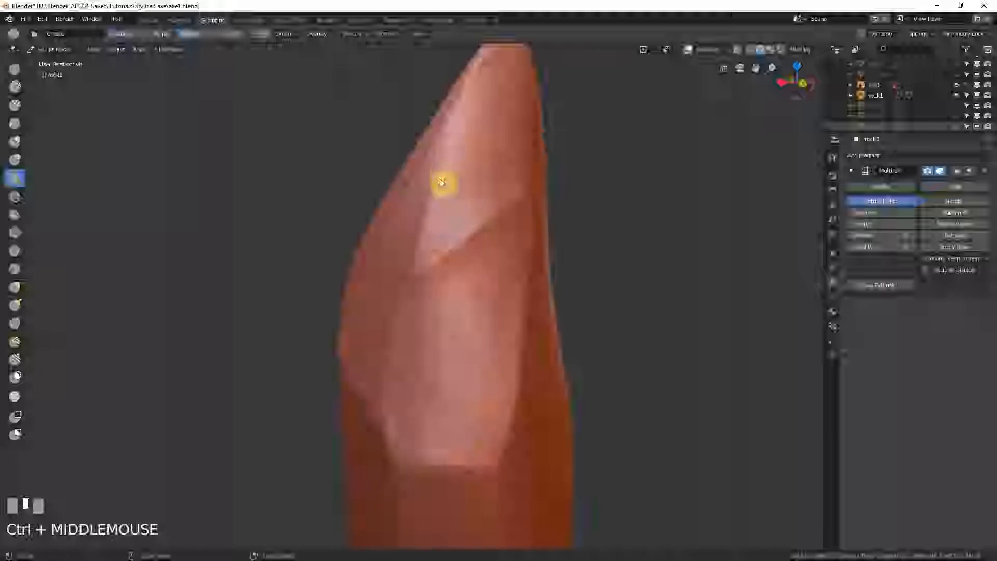
Step: Sharpen both side edges of the facet between the diagonal ridge and rock1's tip with inverted Crease strokes
{"action": "left_click_drag", "start_coordinate": [445, 183], "coordinate": [472, 95], "text": "ctrl"}
{"action": "mouse_move", "coordinate": [471, 95]}
{"action": "middle_mouse_down", "text": "shift"}
{"action": "mouse_move", "coordinate": [471, 150]}
{"action": "mouse_move", "coordinate": [434, 145]}
{"action": "mouse_move", "coordinate": [473, 175]}
{"action": "middle_mouse_up", "text": "shift"}
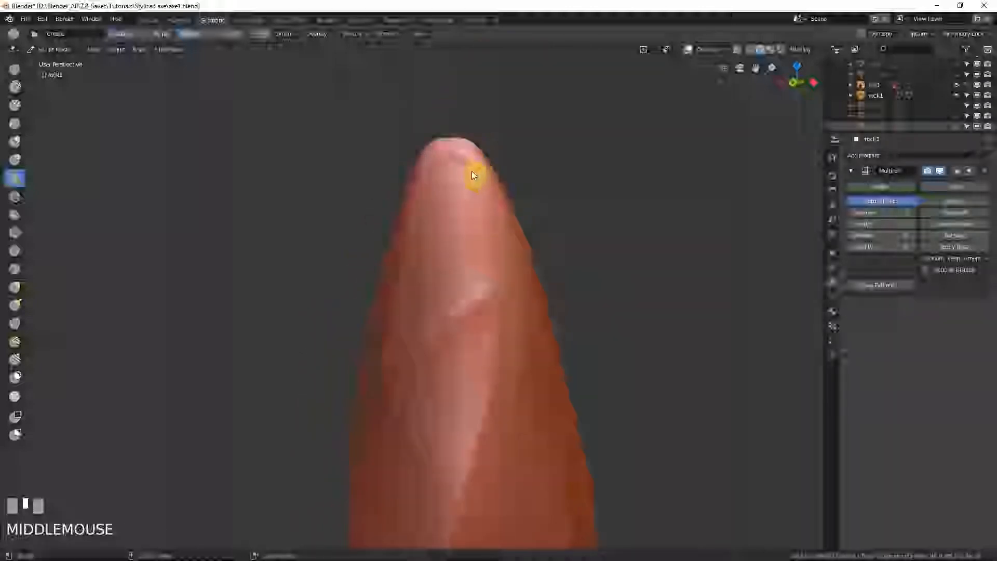
{"action": "left_click_drag", "start_coordinate": [500, 218], "coordinate": [502, 219], "text": "ctrl"}
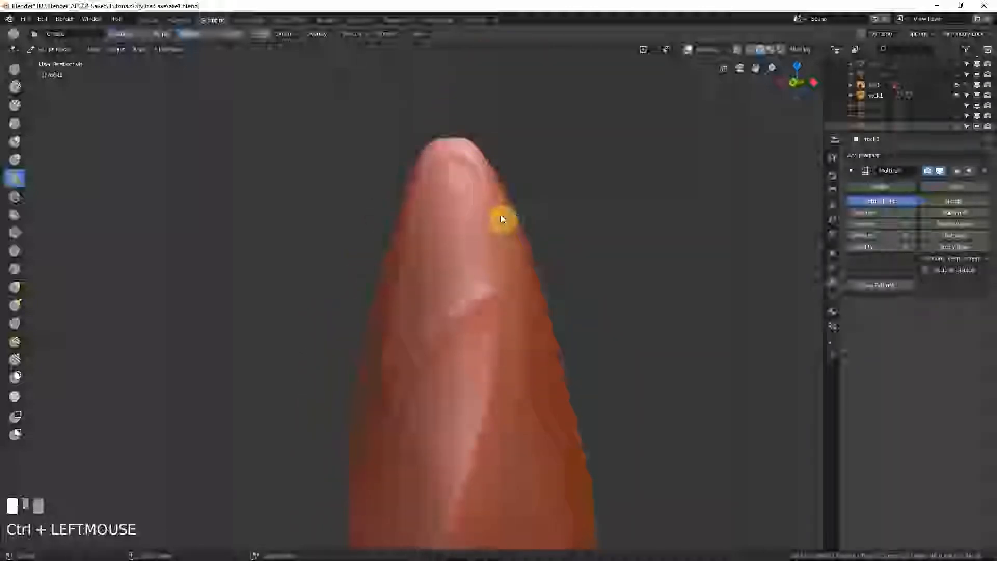
{"action": "mouse_move", "coordinate": [497, 261]}
{"action": "left_mouse_down", "text": "ctrl"}
{"action": "mouse_move", "coordinate": [493, 289]}
{"action": "mouse_move", "coordinate": [503, 240]}
{"action": "left_mouse_up", "text": "ctrl"}
{"action": "mouse_move", "coordinate": [503, 241]}
{"action": "middle_mouse_down", "text": "ctrl"}
{"action": "mouse_move", "coordinate": [481, 341]}
{"action": "mouse_move", "coordinate": [509, 320]}
{"action": "mouse_move", "coordinate": [479, 272]}
{"action": "mouse_move", "coordinate": [434, 252]}
{"action": "middle_mouse_up", "text": "ctrl"}
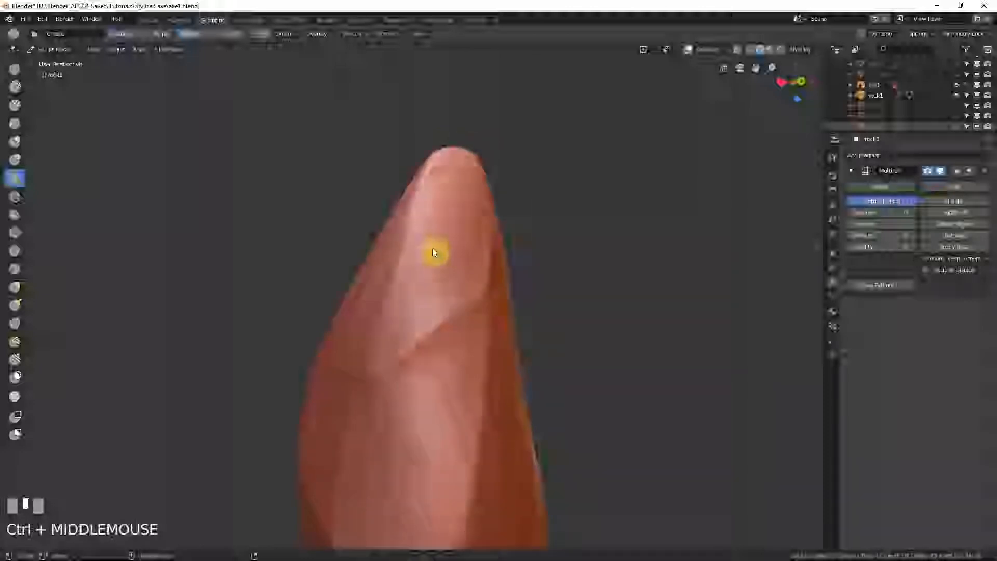
Step: Switch to the Flatten/Contrast brush, adjust its radius, undo the test stroke and lower the brush strength
{"action": "left_click", "coordinate": [17, 238]}
{"action": "key", "text": "f"}
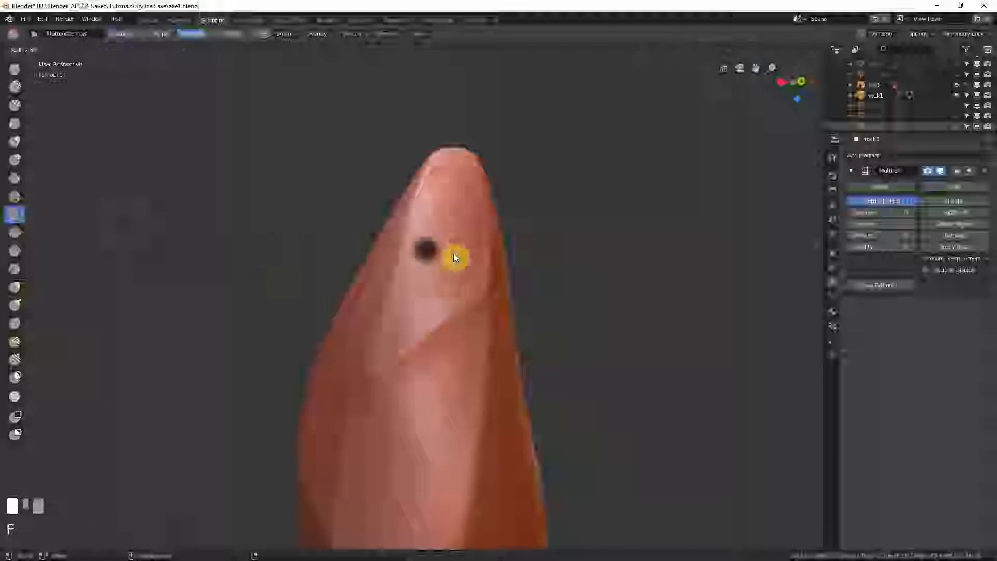
{"action": "left_click", "coordinate": [471, 261]}
{"action": "left_click_drag", "start_coordinate": [442, 203], "coordinate": [428, 236]}
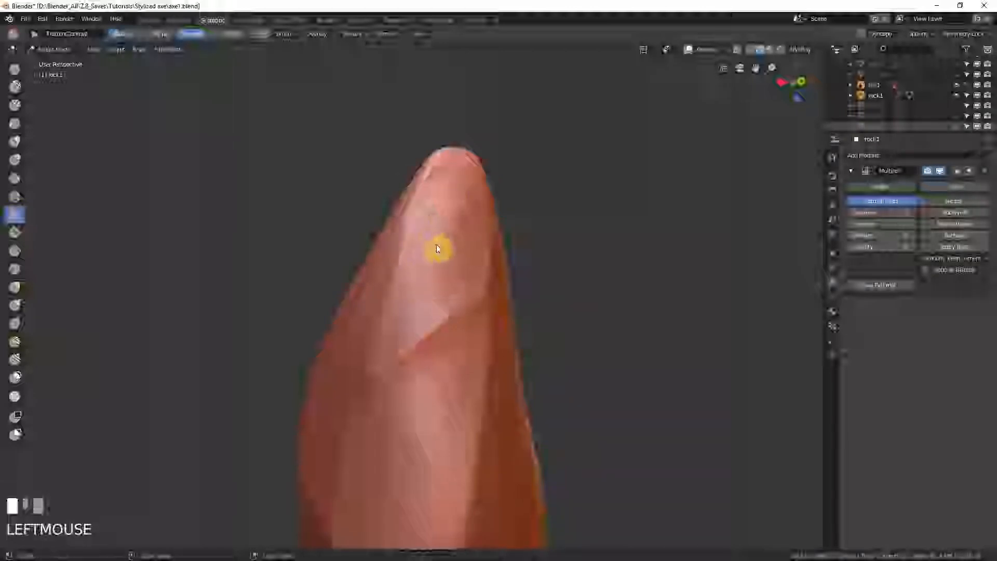
{"action": "key", "text": "ctrl+z"}
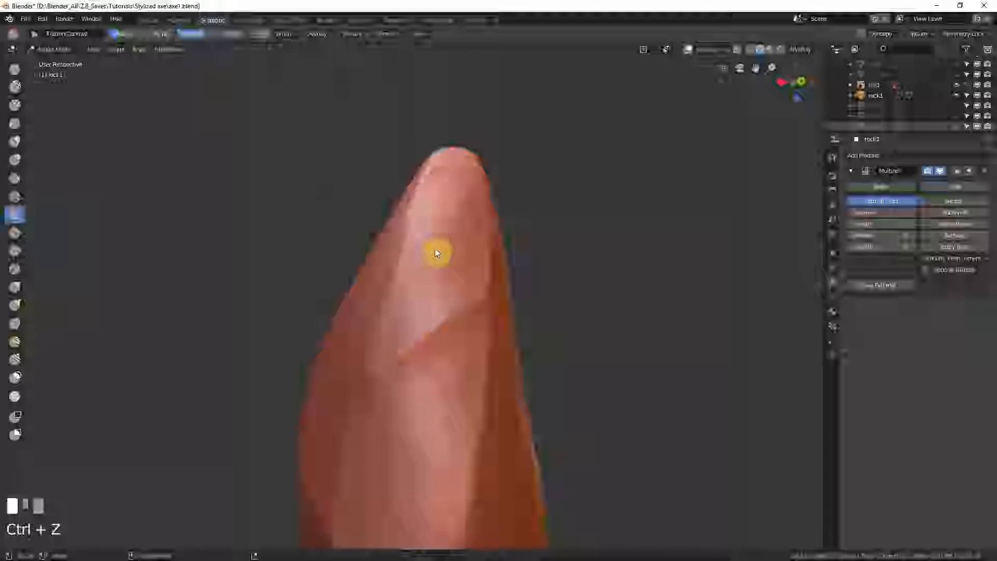
{"action": "key", "text": "shift+f"}
{"action": "left_click", "coordinate": [455, 268]}
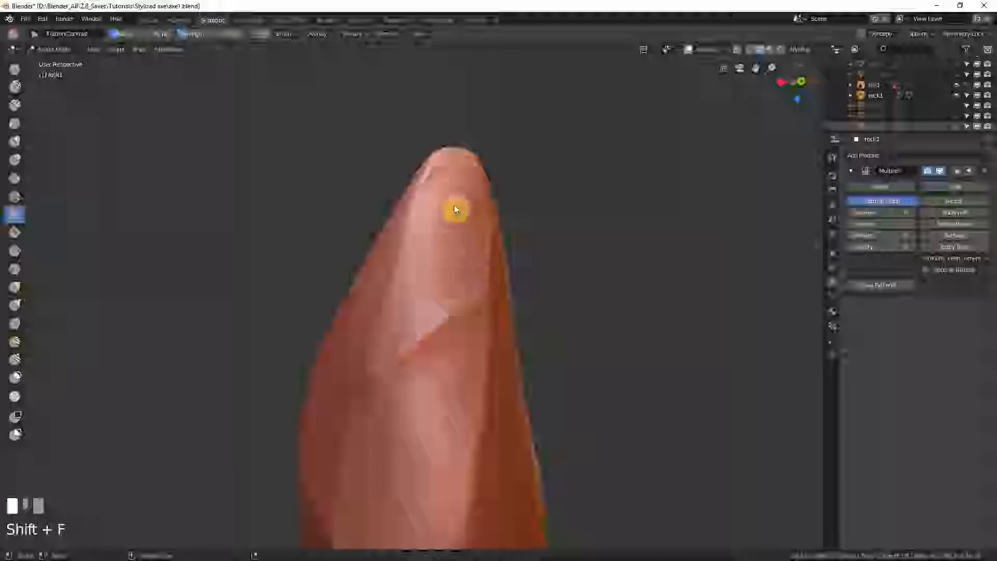
Step: Flatten the facet between rock1's tip and the diagonal ridge with light Flatten strokes
{"action": "left_click_drag", "start_coordinate": [454, 204], "coordinate": [451, 215]}
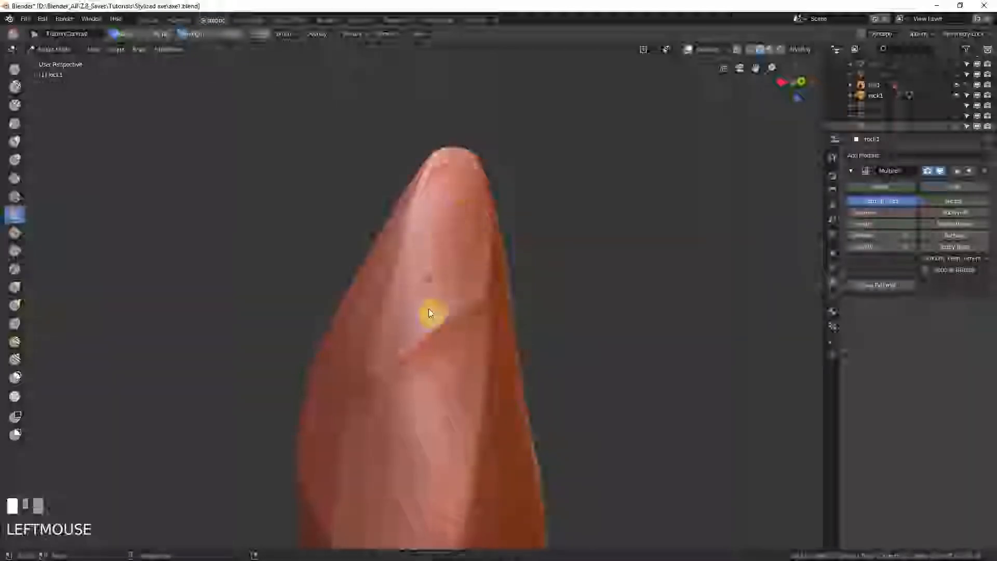
{"action": "middle_click_drag", "start_coordinate": [429, 311], "coordinate": [449, 323]}
{"action": "mouse_move", "coordinate": [449, 323]}
{"action": "left_mouse_down"}
{"action": "mouse_move", "coordinate": [444, 298]}
{"action": "mouse_move", "coordinate": [416, 327]}
{"action": "mouse_move", "coordinate": [415, 249]}
{"action": "mouse_move", "coordinate": [428, 225]}
{"action": "left_mouse_up"}
{"action": "middle_click_drag", "start_coordinate": [427, 228], "coordinate": [419, 273]}
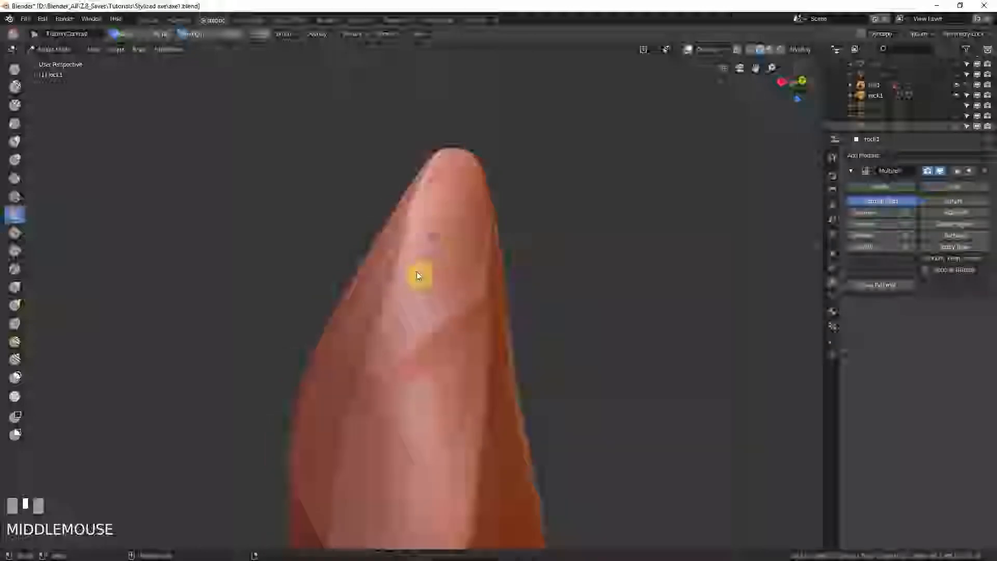
{"action": "mouse_move", "coordinate": [419, 274]}
{"action": "left_mouse_down"}
{"action": "mouse_move", "coordinate": [423, 244]}
{"action": "mouse_move", "coordinate": [451, 200]}
{"action": "left_mouse_up"}
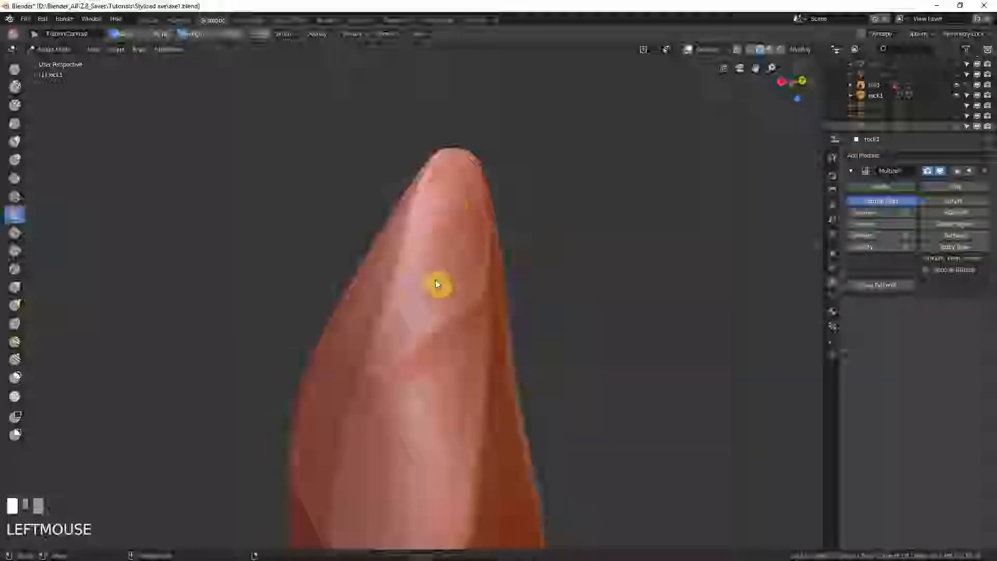
{"action": "middle_click_drag", "start_coordinate": [441, 258], "coordinate": [456, 232]}
{"action": "left_click_drag", "start_coordinate": [456, 232], "coordinate": [457, 200]}
{"action": "mouse_move", "coordinate": [457, 199]}
{"action": "middle_mouse_down"}
{"action": "mouse_move", "coordinate": [410, 238]}
{"action": "mouse_move", "coordinate": [465, 196]}
{"action": "middle_mouse_up"}
{"action": "mouse_move", "coordinate": [465, 196]}
{"action": "left_mouse_down"}
{"action": "mouse_move", "coordinate": [472, 265]}
{"action": "mouse_move", "coordinate": [470, 218]}
{"action": "left_mouse_up"}
{"action": "middle_click_drag", "start_coordinate": [470, 218], "coordinate": [489, 268]}
Step: Enlarge the Flatten brush and flatten the front facet below the diagonal ridge
{"action": "key", "text": "f"}
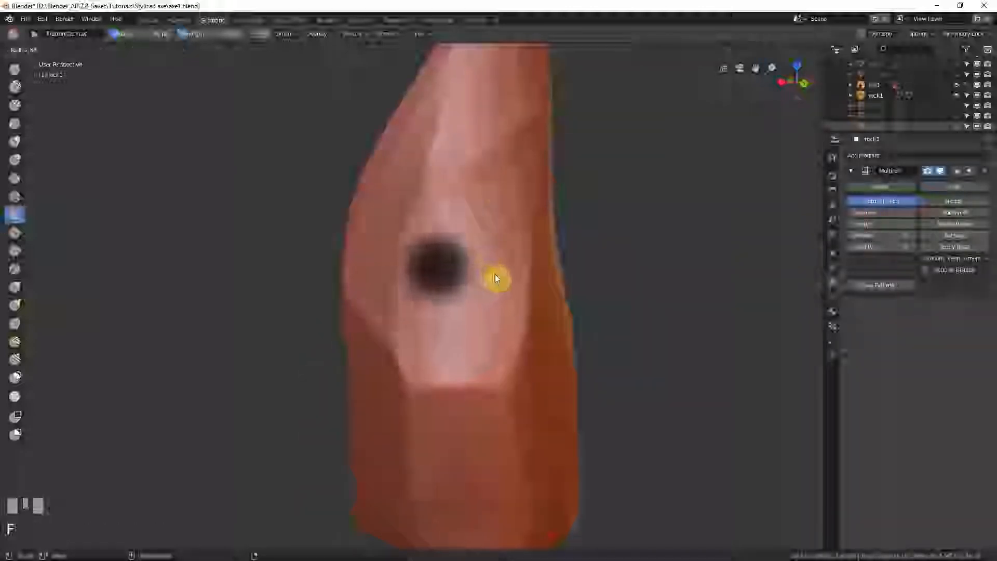
{"action": "left_click", "coordinate": [493, 276]}
{"action": "mouse_move", "coordinate": [483, 182]}
{"action": "left_mouse_down"}
{"action": "mouse_move", "coordinate": [442, 218]}
{"action": "mouse_move", "coordinate": [486, 182]}
{"action": "mouse_move", "coordinate": [428, 252]}
{"action": "mouse_move", "coordinate": [434, 238]}
{"action": "left_mouse_up"}
{"action": "middle_click_drag", "start_coordinate": [434, 240], "coordinate": [445, 245]}
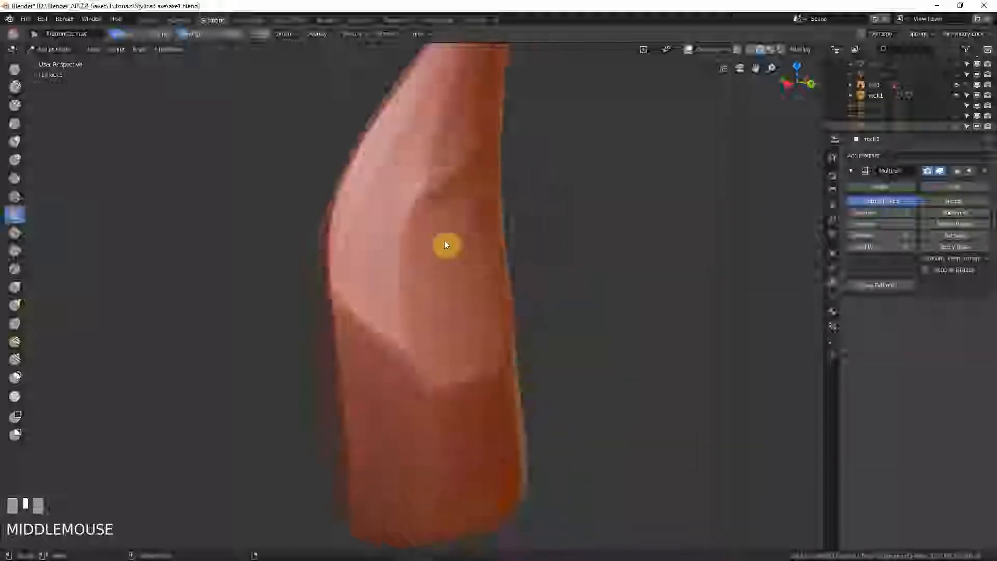
{"action": "left_click_drag", "start_coordinate": [442, 251], "coordinate": [436, 209]}
{"action": "middle_click_drag", "start_coordinate": [436, 208], "coordinate": [454, 203]}
{"action": "mouse_move", "coordinate": [455, 204]}
{"action": "left_mouse_down"}
{"action": "mouse_move", "coordinate": [424, 317]}
{"action": "mouse_move", "coordinate": [537, 129]}
{"action": "mouse_move", "coordinate": [490, 183]}
{"action": "left_mouse_up"}
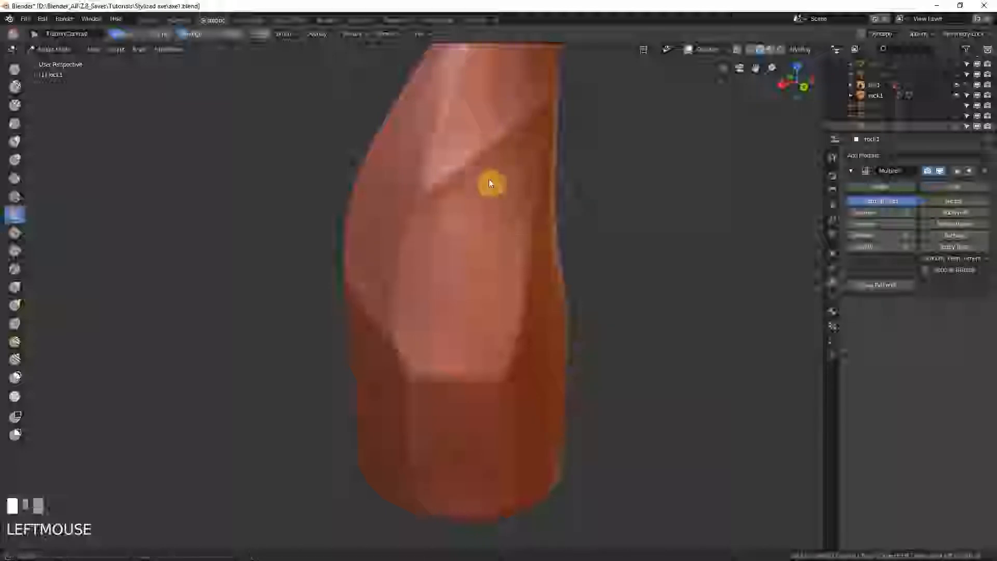
{"action": "left_click_drag", "start_coordinate": [423, 239], "coordinate": [424, 347]}
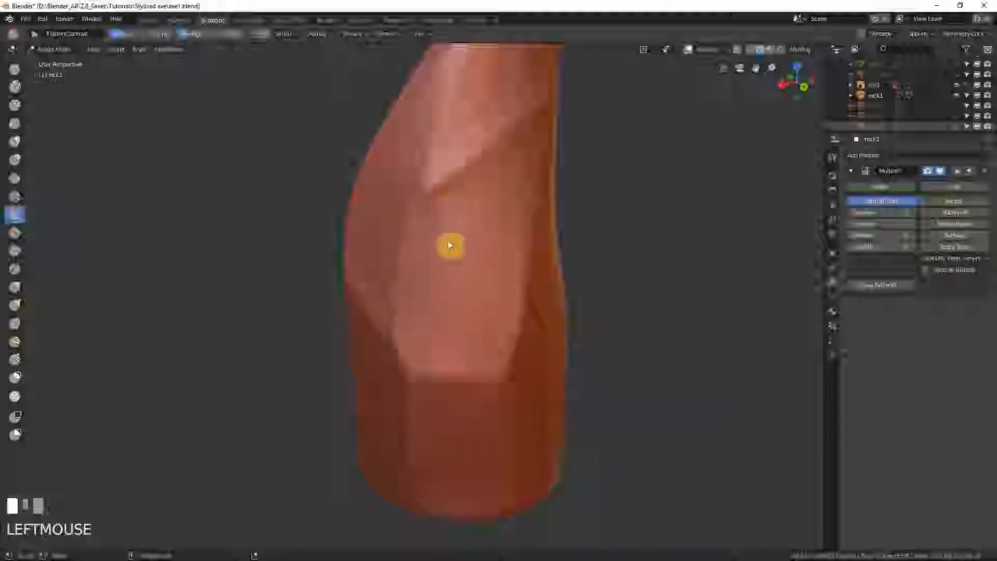
{"action": "mouse_move", "coordinate": [449, 245]}
{"action": "left_mouse_down"}
{"action": "mouse_move", "coordinate": [487, 198]}
{"action": "mouse_move", "coordinate": [516, 245]}
{"action": "mouse_move", "coordinate": [512, 327]}
{"action": "mouse_move", "coordinate": [501, 358]}
{"action": "mouse_move", "coordinate": [474, 223]}
{"action": "mouse_move", "coordinate": [442, 363]}
{"action": "mouse_move", "coordinate": [456, 189]}
{"action": "mouse_move", "coordinate": [443, 267]}
{"action": "mouse_move", "coordinate": [443, 185]}
{"action": "mouse_move", "coordinate": [428, 198]}
{"action": "mouse_move", "coordinate": [450, 197]}
{"action": "left_mouse_up"}
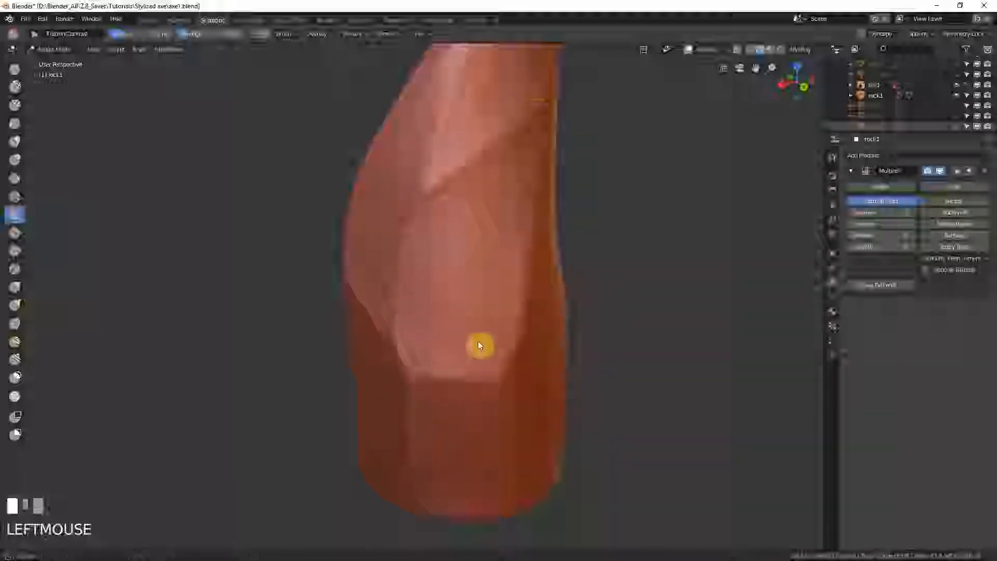
{"action": "left_click_drag", "start_coordinate": [477, 344], "coordinate": [451, 365]}
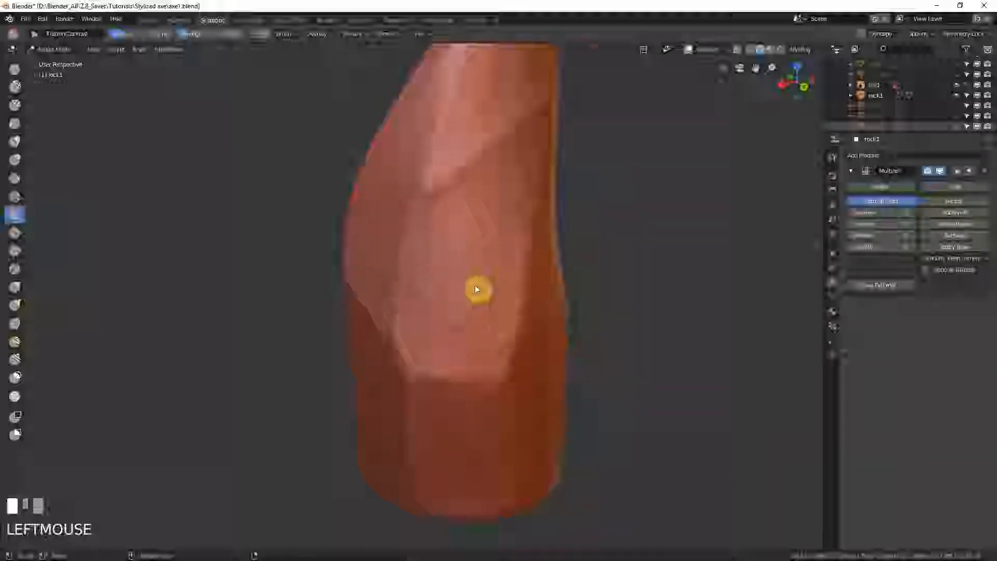
Step: Flatten the remaining side faces around rock1's middle and lower part down toward the base
{"action": "middle_click_drag", "start_coordinate": [476, 287], "coordinate": [496, 268]}
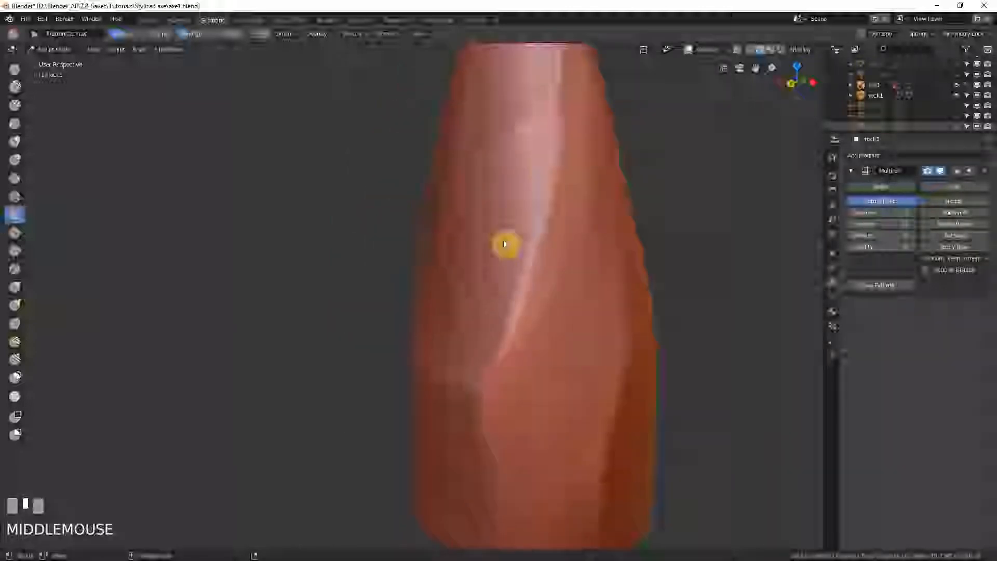
{"action": "left_click_drag", "start_coordinate": [505, 242], "coordinate": [534, 161]}
{"action": "mouse_move", "coordinate": [534, 160]}
{"action": "middle_mouse_down"}
{"action": "mouse_move", "coordinate": [512, 211]}
{"action": "mouse_move", "coordinate": [542, 236]}
{"action": "mouse_move", "coordinate": [543, 269]}
{"action": "mouse_move", "coordinate": [512, 278]}
{"action": "mouse_move", "coordinate": [525, 209]}
{"action": "mouse_move", "coordinate": [549, 204]}
{"action": "middle_mouse_up"}
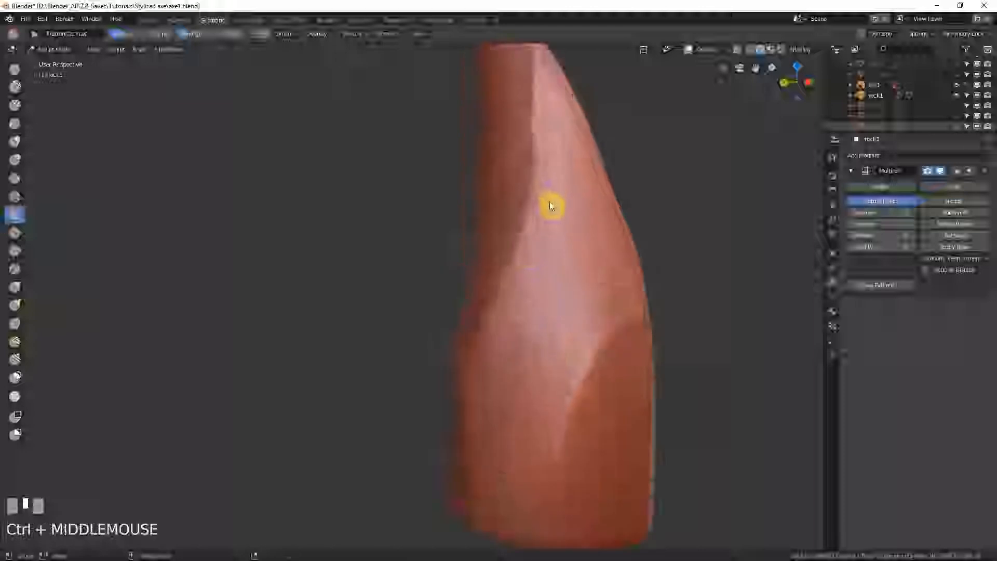
{"action": "mouse_move", "coordinate": [554, 203]}
{"action": "left_mouse_down"}
{"action": "mouse_move", "coordinate": [510, 326]}
{"action": "mouse_move", "coordinate": [519, 345]}
{"action": "mouse_move", "coordinate": [581, 305]}
{"action": "mouse_move", "coordinate": [599, 302]}
{"action": "mouse_move", "coordinate": [598, 316]}
{"action": "mouse_move", "coordinate": [592, 303]}
{"action": "mouse_move", "coordinate": [550, 385]}
{"action": "mouse_move", "coordinate": [587, 251]}
{"action": "mouse_move", "coordinate": [556, 238]}
{"action": "mouse_move", "coordinate": [566, 186]}
{"action": "mouse_move", "coordinate": [557, 143]}
{"action": "mouse_move", "coordinate": [565, 194]}
{"action": "mouse_move", "coordinate": [582, 202]}
{"action": "mouse_move", "coordinate": [597, 298]}
{"action": "mouse_move", "coordinate": [567, 358]}
{"action": "mouse_move", "coordinate": [554, 347]}
{"action": "mouse_move", "coordinate": [564, 249]}
{"action": "mouse_move", "coordinate": [516, 297]}
{"action": "mouse_move", "coordinate": [545, 198]}
{"action": "mouse_move", "coordinate": [540, 315]}
{"action": "mouse_move", "coordinate": [476, 405]}
{"action": "mouse_move", "coordinate": [492, 503]}
{"action": "mouse_move", "coordinate": [483, 438]}
{"action": "mouse_move", "coordinate": [508, 412]}
{"action": "left_mouse_up"}
{"action": "mouse_move", "coordinate": [516, 473]}
{"action": "left_mouse_down"}
{"action": "mouse_move", "coordinate": [530, 507]}
{"action": "mouse_move", "coordinate": [578, 352]}
{"action": "mouse_move", "coordinate": [510, 400]}
{"action": "mouse_move", "coordinate": [554, 183]}
{"action": "mouse_move", "coordinate": [528, 323]}
{"action": "mouse_move", "coordinate": [550, 283]}
{"action": "mouse_move", "coordinate": [598, 363]}
{"action": "left_mouse_up"}
{"action": "mouse_move", "coordinate": [599, 363]}
{"action": "middle_mouse_down"}
{"action": "mouse_move", "coordinate": [559, 365]}
{"action": "mouse_move", "coordinate": [574, 363]}
{"action": "mouse_move", "coordinate": [516, 318]}
{"action": "middle_mouse_up"}
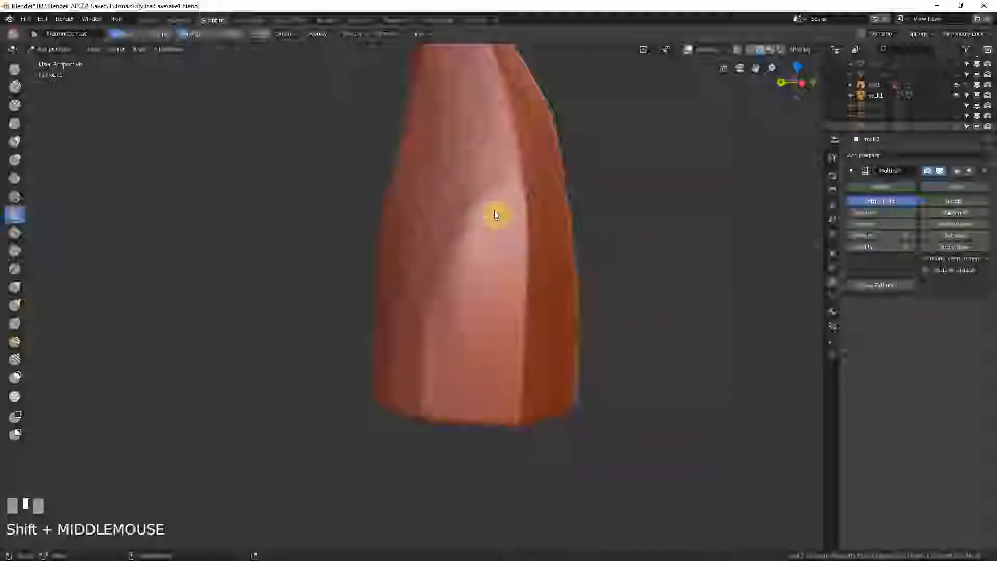
{"action": "mouse_move", "coordinate": [494, 211]}
{"action": "left_mouse_down"}
{"action": "mouse_move", "coordinate": [451, 292]}
{"action": "mouse_move", "coordinate": [467, 272]}
{"action": "mouse_move", "coordinate": [445, 321]}
{"action": "mouse_move", "coordinate": [445, 419]}
{"action": "mouse_move", "coordinate": [496, 248]}
{"action": "mouse_move", "coordinate": [509, 385]}
{"action": "mouse_move", "coordinate": [505, 265]}
{"action": "mouse_move", "coordinate": [494, 258]}
{"action": "mouse_move", "coordinate": [466, 394]}
{"action": "mouse_move", "coordinate": [487, 207]}
{"action": "mouse_move", "coordinate": [503, 208]}
{"action": "mouse_move", "coordinate": [438, 363]}
{"action": "mouse_move", "coordinate": [454, 301]}
{"action": "mouse_move", "coordinate": [472, 365]}
{"action": "mouse_move", "coordinate": [482, 326]}
{"action": "left_mouse_up"}
Step: Adjust the Flatten brush radius and flatten the face beside the curved side ridge
{"action": "mouse_move", "coordinate": [483, 326]}
{"action": "middle_mouse_down", "text": "ctrl"}
{"action": "mouse_move", "coordinate": [476, 352]}
{"action": "mouse_move", "coordinate": [476, 312]}
{"action": "mouse_move", "coordinate": [567, 296]}
{"action": "mouse_move", "coordinate": [462, 305]}
{"action": "mouse_move", "coordinate": [487, 309]}
{"action": "mouse_move", "coordinate": [428, 232]}
{"action": "mouse_move", "coordinate": [451, 260]}
{"action": "mouse_move", "coordinate": [431, 270]}
{"action": "mouse_move", "coordinate": [419, 245]}
{"action": "mouse_move", "coordinate": [454, 264]}
{"action": "middle_mouse_up", "text": "ctrl"}
{"action": "key", "text": "f"}
{"action": "left_click", "coordinate": [405, 267]}
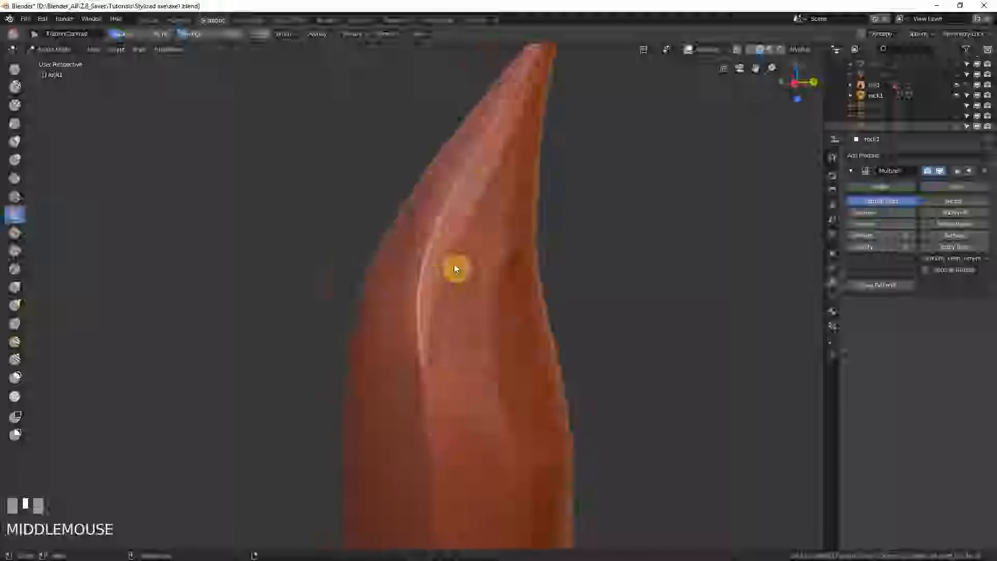
{"action": "mouse_move", "coordinate": [462, 295]}
{"action": "left_mouse_down"}
{"action": "mouse_move", "coordinate": [466, 318]}
{"action": "mouse_move", "coordinate": [512, 153]}
{"action": "mouse_move", "coordinate": [456, 323]}
{"action": "mouse_move", "coordinate": [441, 324]}
{"action": "left_mouse_up"}
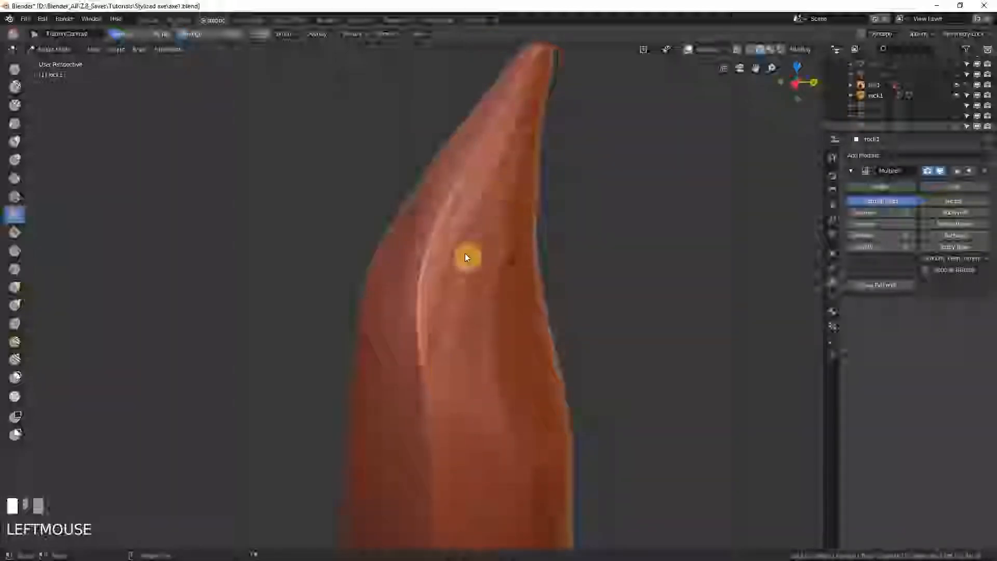
Step: Flatten rock1's facet beside the curved side ridge, from its upper part down toward the diagonal ridge
{"action": "mouse_move", "coordinate": [465, 256]}
{"action": "left_mouse_down"}
{"action": "mouse_move", "coordinate": [485, 230]}
{"action": "mouse_move", "coordinate": [471, 343]}
{"action": "mouse_move", "coordinate": [482, 331]}
{"action": "left_mouse_up"}
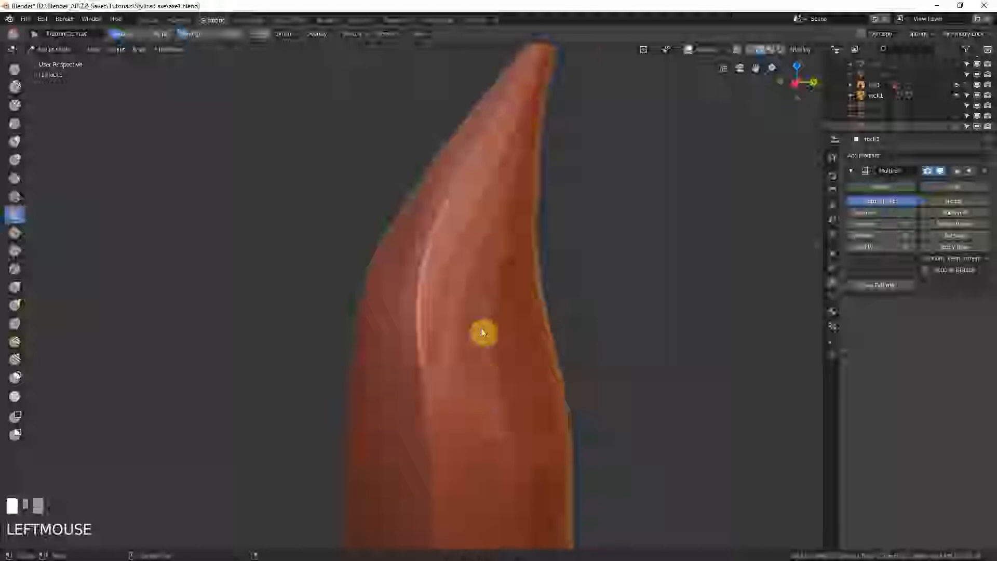
{"action": "middle_click_drag", "start_coordinate": [472, 360], "coordinate": [445, 311]}
{"action": "left_click", "coordinate": [455, 366]}
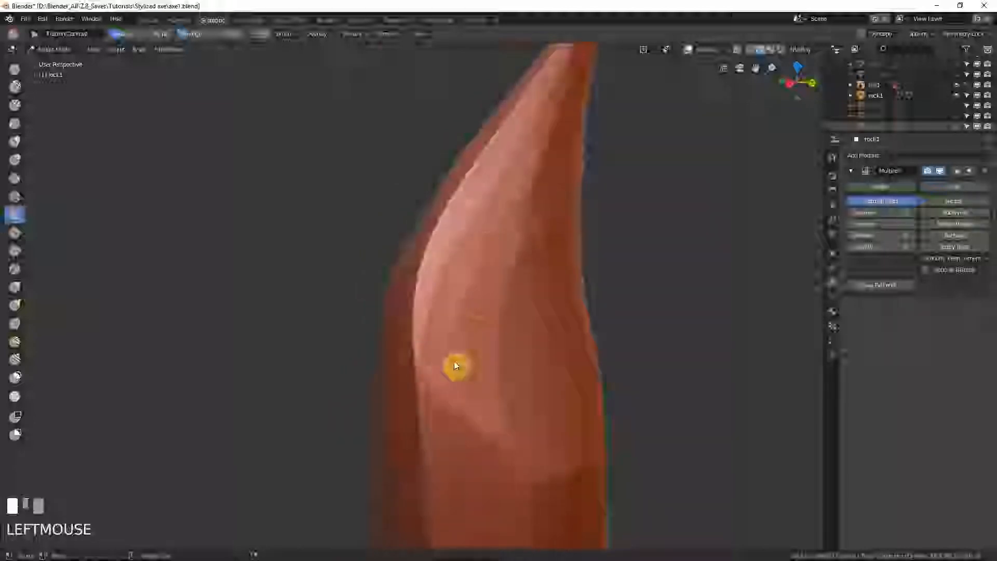
Step: Flatten rock1's lower facets between the diagonal ridge and the base with several Flatten strokes
{"action": "mouse_move", "coordinate": [456, 366]}
{"action": "middle_mouse_down", "text": "shift"}
{"action": "mouse_move", "coordinate": [478, 327]}
{"action": "mouse_move", "coordinate": [474, 285]}
{"action": "mouse_move", "coordinate": [419, 245]}
{"action": "mouse_move", "coordinate": [416, 209]}
{"action": "middle_mouse_up", "text": "shift"}
{"action": "mouse_move", "coordinate": [416, 210]}
{"action": "left_mouse_down"}
{"action": "mouse_move", "coordinate": [420, 229]}
{"action": "mouse_move", "coordinate": [459, 239]}
{"action": "mouse_move", "coordinate": [459, 291]}
{"action": "mouse_move", "coordinate": [424, 240]}
{"action": "mouse_move", "coordinate": [396, 134]}
{"action": "mouse_move", "coordinate": [401, 156]}
{"action": "mouse_move", "coordinate": [449, 191]}
{"action": "left_mouse_up"}
{"action": "left_click_drag", "start_coordinate": [457, 269], "coordinate": [469, 248]}
{"action": "middle_click_drag", "start_coordinate": [469, 248], "coordinate": [480, 232]}
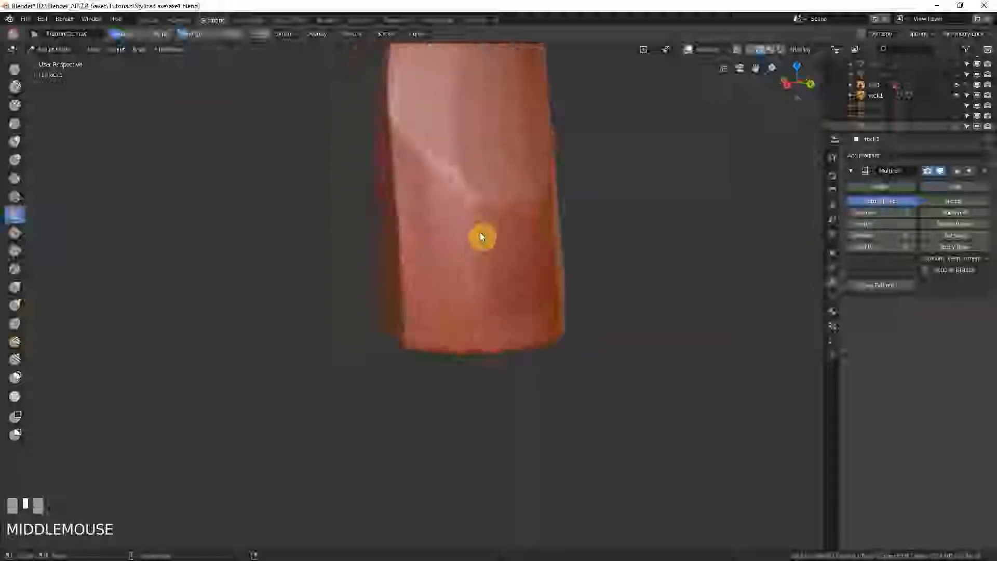
{"action": "mouse_move", "coordinate": [480, 232]}
{"action": "left_mouse_down"}
{"action": "mouse_move", "coordinate": [481, 259]}
{"action": "mouse_move", "coordinate": [509, 229]}
{"action": "mouse_move", "coordinate": [527, 329]}
{"action": "mouse_move", "coordinate": [494, 313]}
{"action": "mouse_move", "coordinate": [532, 256]}
{"action": "left_mouse_up"}
{"action": "left_click_drag", "start_coordinate": [506, 335], "coordinate": [528, 256]}
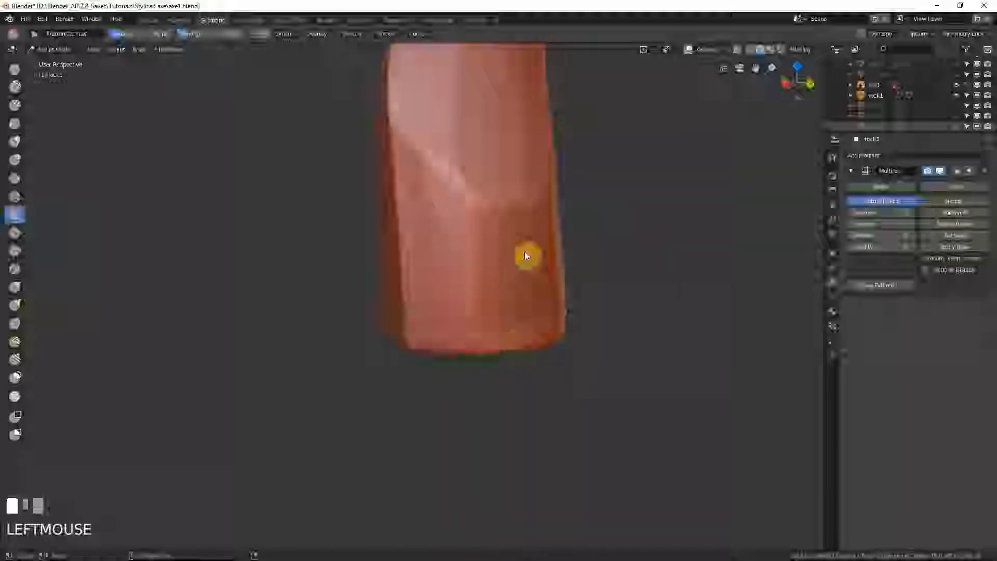
Step: Smooth the lower facets and the surface around the corner of the diagonal ridge on rock1
{"action": "middle_click_drag", "start_coordinate": [528, 256], "coordinate": [507, 265]}
{"action": "mouse_move", "coordinate": [507, 264]}
{"action": "left_mouse_down", "text": "shift"}
{"action": "mouse_move", "coordinate": [505, 313]}
{"action": "mouse_move", "coordinate": [495, 295]}
{"action": "mouse_move", "coordinate": [528, 295]}
{"action": "mouse_move", "coordinate": [496, 297]}
{"action": "mouse_move", "coordinate": [499, 240]}
{"action": "left_mouse_up", "text": "shift"}
{"action": "mouse_move", "coordinate": [499, 240]}
{"action": "middle_mouse_down"}
{"action": "mouse_move", "coordinate": [545, 220]}
{"action": "mouse_move", "coordinate": [516, 196]}
{"action": "middle_mouse_up"}
{"action": "left_click_drag", "start_coordinate": [481, 221], "coordinate": [556, 196], "text": "shift"}
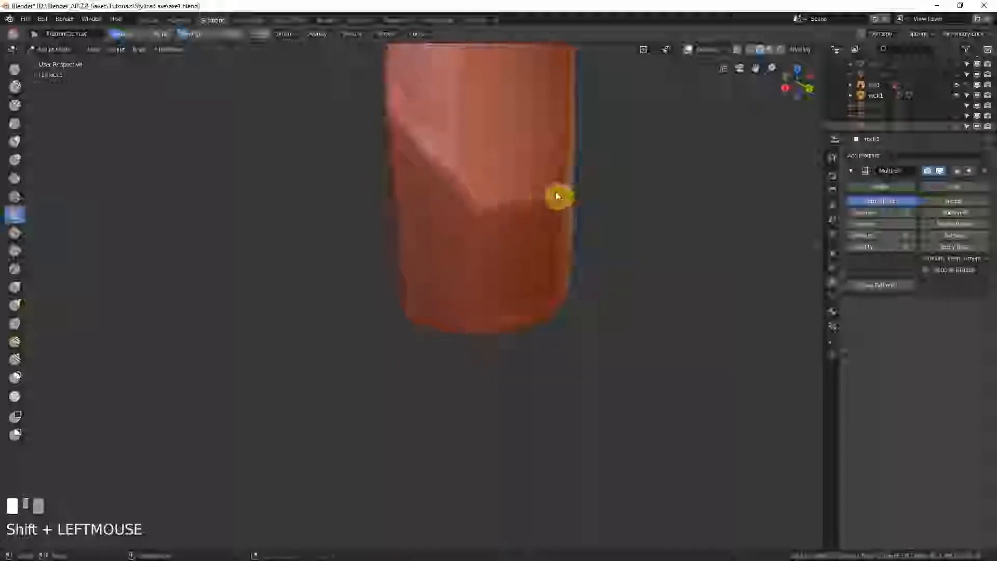
{"action": "middle_click_drag", "start_coordinate": [556, 196], "coordinate": [530, 205]}
{"action": "left_click_drag", "start_coordinate": [449, 167], "coordinate": [469, 178], "text": "shift"}
{"action": "middle_click_drag", "start_coordinate": [469, 178], "coordinate": [500, 162], "text": "shift"}
{"action": "mouse_move", "coordinate": [506, 158]}
{"action": "left_mouse_down", "text": "shift"}
{"action": "mouse_move", "coordinate": [531, 136]}
{"action": "mouse_move", "coordinate": [541, 147]}
{"action": "mouse_move", "coordinate": [571, 147]}
{"action": "left_mouse_up", "text": "shift"}
{"action": "middle_click_drag", "start_coordinate": [584, 149], "coordinate": [551, 151]}
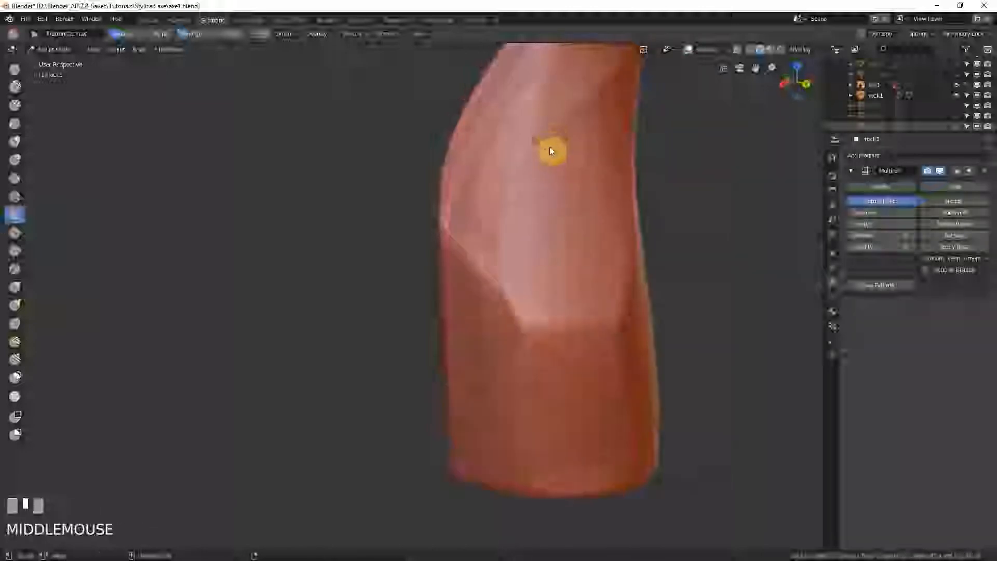
Step: Flatten the large facet directly above the diagonal ridge with short Flatten strokes
{"action": "mouse_move", "coordinate": [551, 149]}
{"action": "left_mouse_down"}
{"action": "mouse_move", "coordinate": [554, 140]}
{"action": "mouse_move", "coordinate": [541, 187]}
{"action": "left_mouse_up"}
{"action": "middle_click_drag", "start_coordinate": [545, 180], "coordinate": [621, 151]}
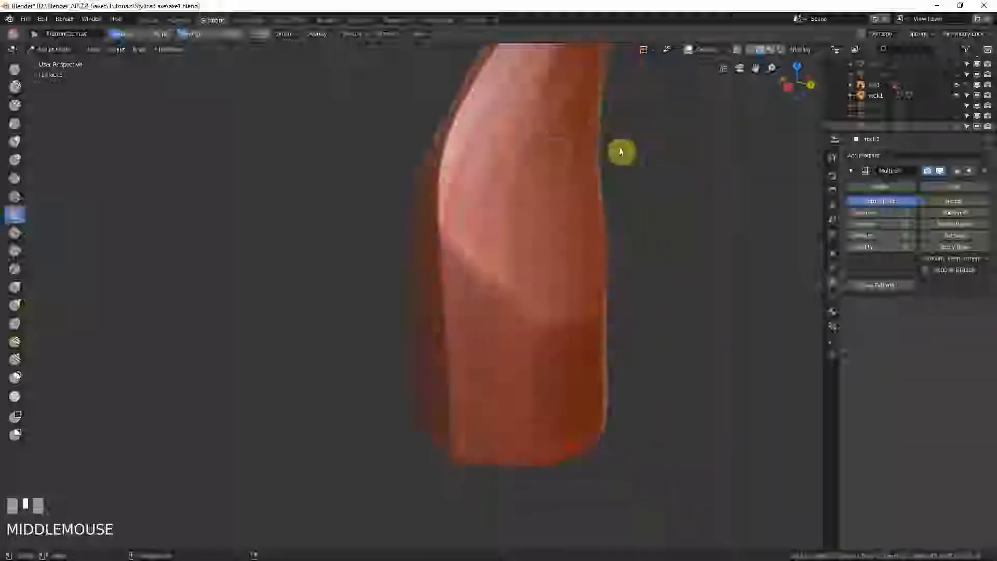
{"action": "left_click", "coordinate": [521, 125]}
{"action": "middle_click_drag", "start_coordinate": [521, 124], "coordinate": [465, 211], "text": "shift"}
{"action": "left_click", "coordinate": [441, 235]}
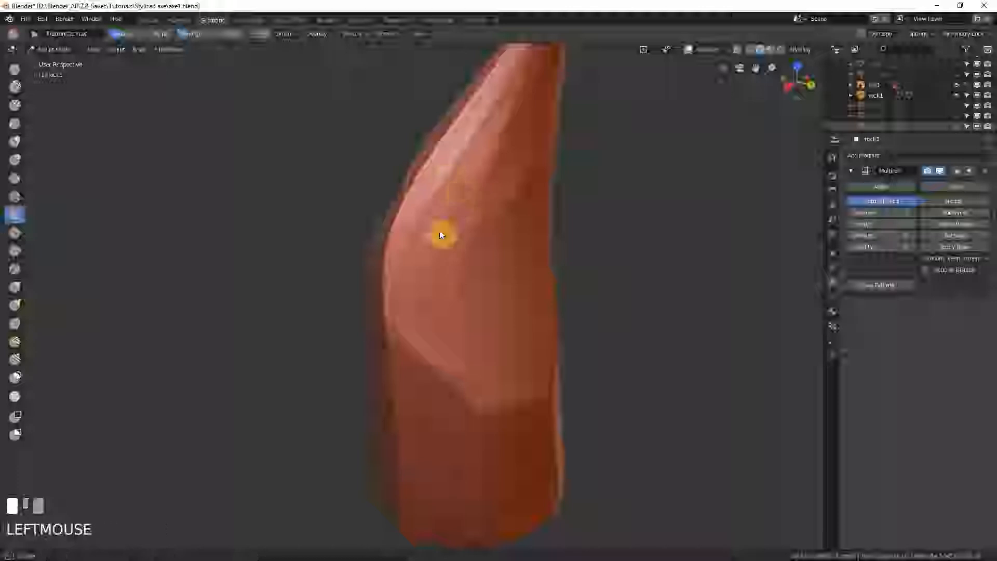
Step: Adjust the Flatten brush radius, lightly smooth the upper facet, and flatten it along the curved outer edge
{"action": "key", "text": "f"}
{"action": "left_click", "coordinate": [436, 181]}
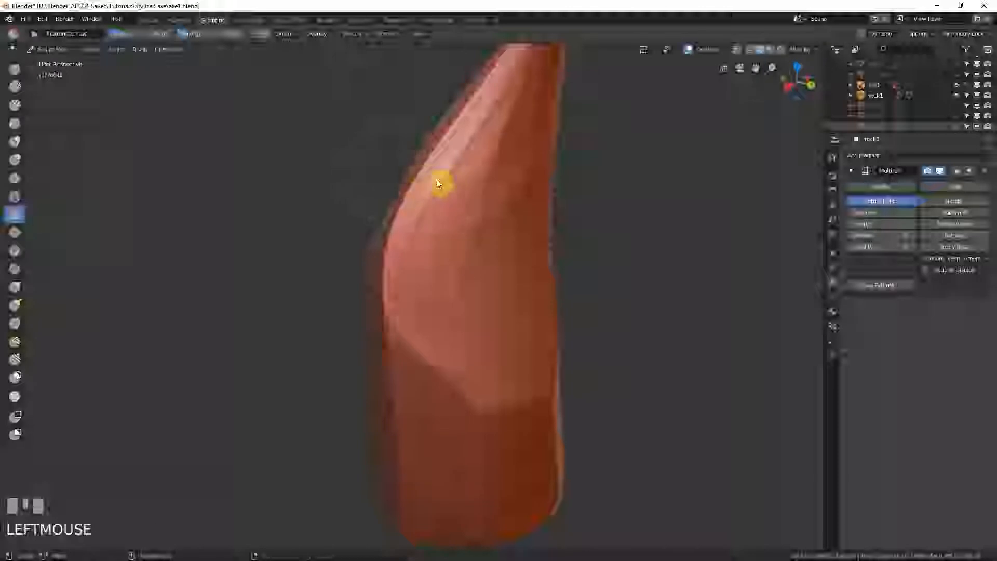
{"action": "left_click_drag", "start_coordinate": [437, 179], "coordinate": [440, 186], "text": "shift"}
{"action": "middle_click_drag", "start_coordinate": [472, 174], "coordinate": [458, 167]}
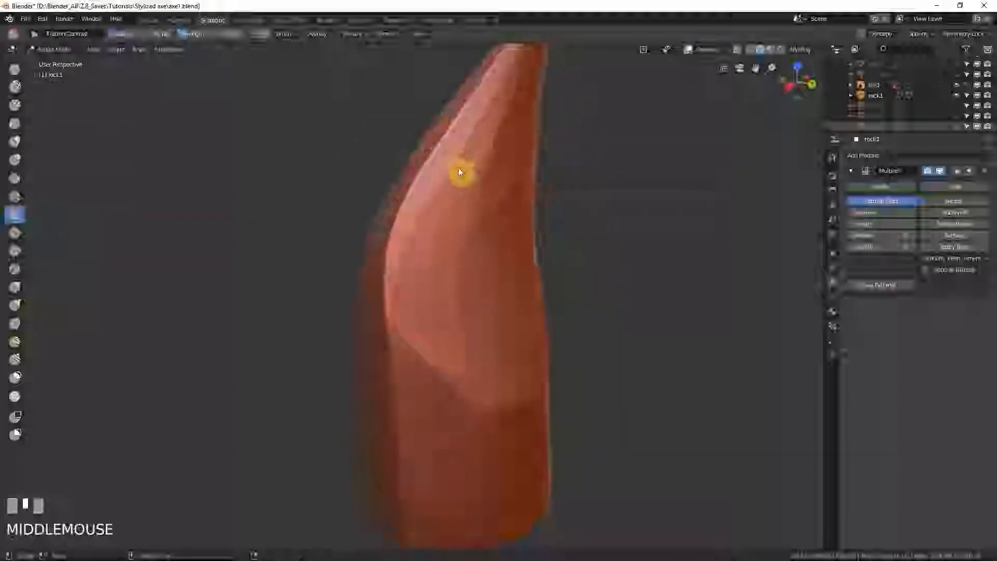
{"action": "left_click_drag", "start_coordinate": [457, 168], "coordinate": [415, 248]}
{"action": "left_click_drag", "start_coordinate": [403, 291], "coordinate": [404, 290]}
{"action": "middle_click_drag", "start_coordinate": [405, 284], "coordinate": [413, 217]}
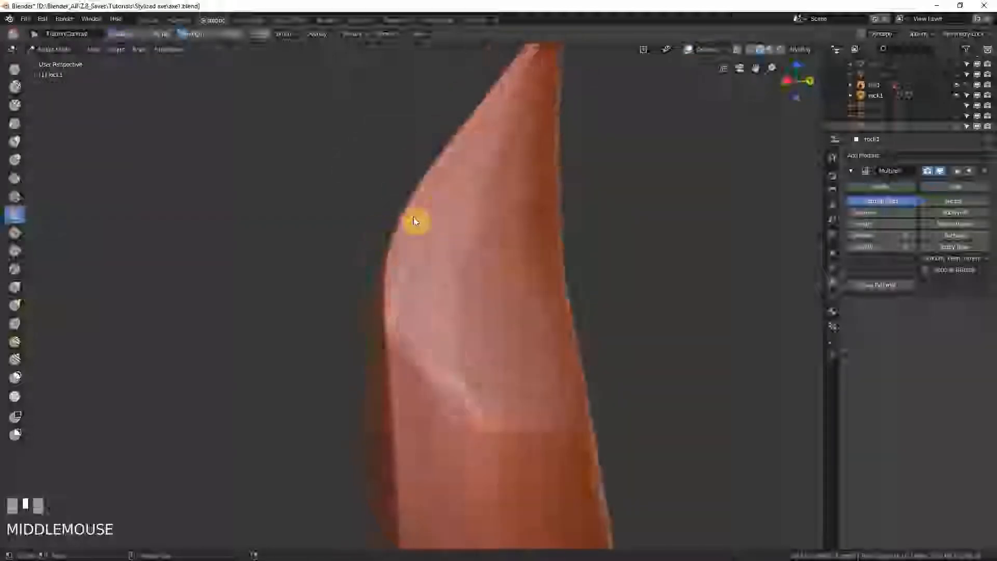
{"action": "mouse_move", "coordinate": [441, 198]}
{"action": "left_mouse_down"}
{"action": "mouse_move", "coordinate": [418, 273]}
{"action": "mouse_move", "coordinate": [444, 209]}
{"action": "left_mouse_up"}
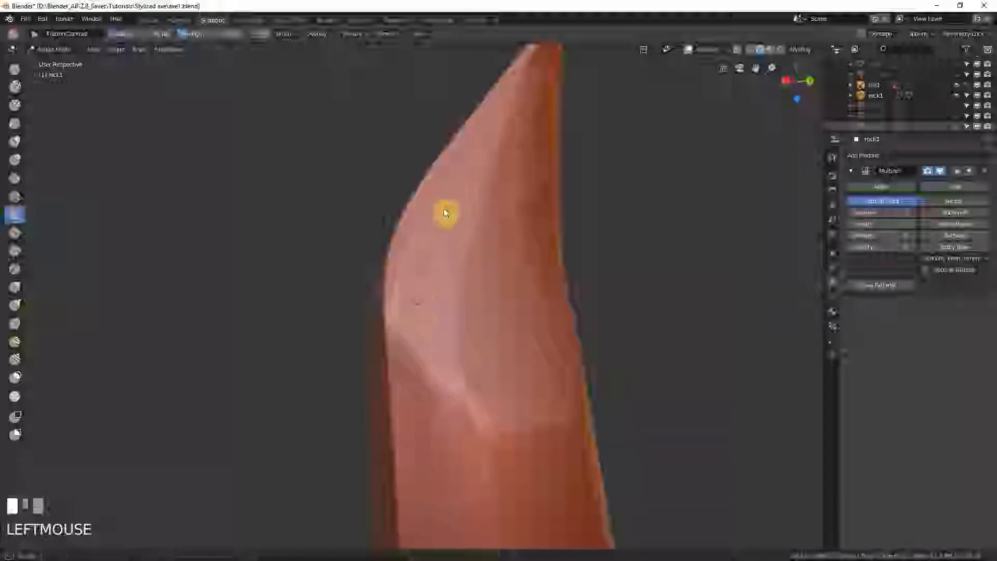
{"action": "left_click_drag", "start_coordinate": [471, 161], "coordinate": [452, 194]}
Step: Flatten the surface along the curved side ridge from near the tip down to rock1's middle
{"action": "mouse_move", "coordinate": [498, 116]}
{"action": "middle_mouse_down"}
{"action": "mouse_move", "coordinate": [529, 156]}
{"action": "mouse_move", "coordinate": [531, 180]}
{"action": "mouse_move", "coordinate": [494, 196]}
{"action": "mouse_move", "coordinate": [478, 151]}
{"action": "middle_mouse_up"}
{"action": "left_click_drag", "start_coordinate": [477, 151], "coordinate": [445, 284]}
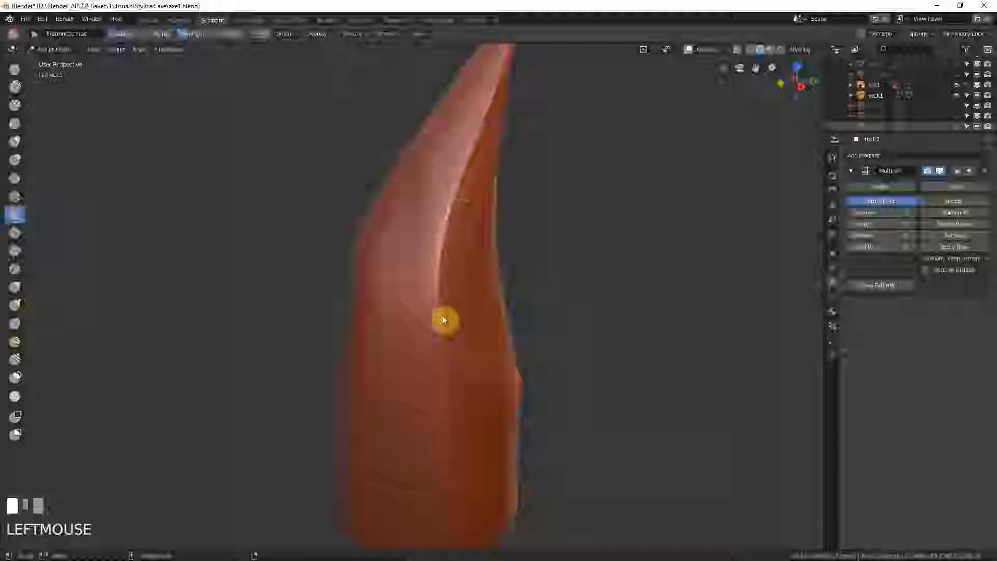
{"action": "left_click_drag", "start_coordinate": [442, 319], "coordinate": [442, 325]}
{"action": "mouse_move", "coordinate": [467, 197]}
{"action": "middle_mouse_down"}
{"action": "mouse_move", "coordinate": [487, 121]}
{"action": "mouse_move", "coordinate": [467, 202]}
{"action": "middle_mouse_up"}
Step: Flatten the narrow faces on all sides of rock1's tip to sharpen the point
{"action": "middle_click_drag", "start_coordinate": [474, 240], "coordinate": [424, 270]}
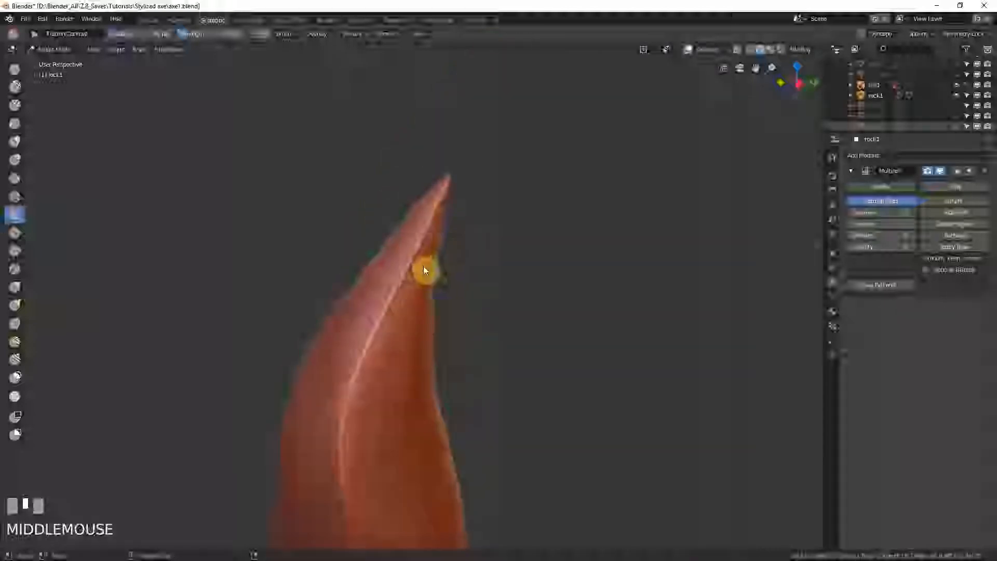
{"action": "mouse_move", "coordinate": [414, 267]}
{"action": "left_mouse_down"}
{"action": "mouse_move", "coordinate": [438, 197]}
{"action": "mouse_move", "coordinate": [460, 173]}
{"action": "left_mouse_up"}
{"action": "middle_click_drag", "start_coordinate": [460, 173], "coordinate": [442, 195]}
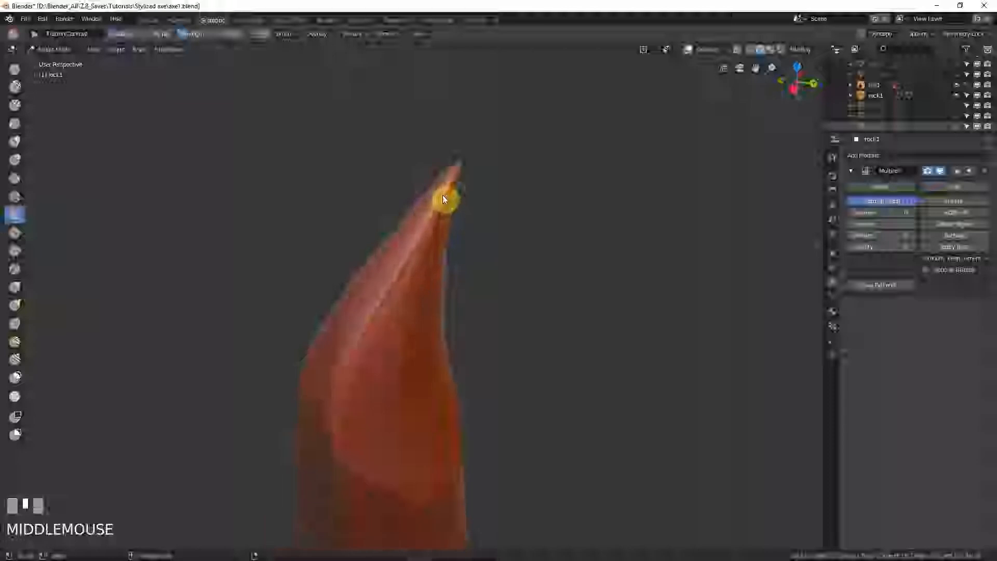
{"action": "left_click_drag", "start_coordinate": [443, 194], "coordinate": [450, 185]}
{"action": "middle_click_drag", "start_coordinate": [450, 185], "coordinate": [460, 163]}
{"action": "left_click_drag", "start_coordinate": [460, 162], "coordinate": [472, 171]}
{"action": "mouse_move", "coordinate": [472, 171]}
{"action": "middle_mouse_down"}
{"action": "mouse_move", "coordinate": [480, 167]}
{"action": "mouse_move", "coordinate": [487, 191]}
{"action": "middle_mouse_up"}
{"action": "left_click_drag", "start_coordinate": [472, 178], "coordinate": [491, 208]}
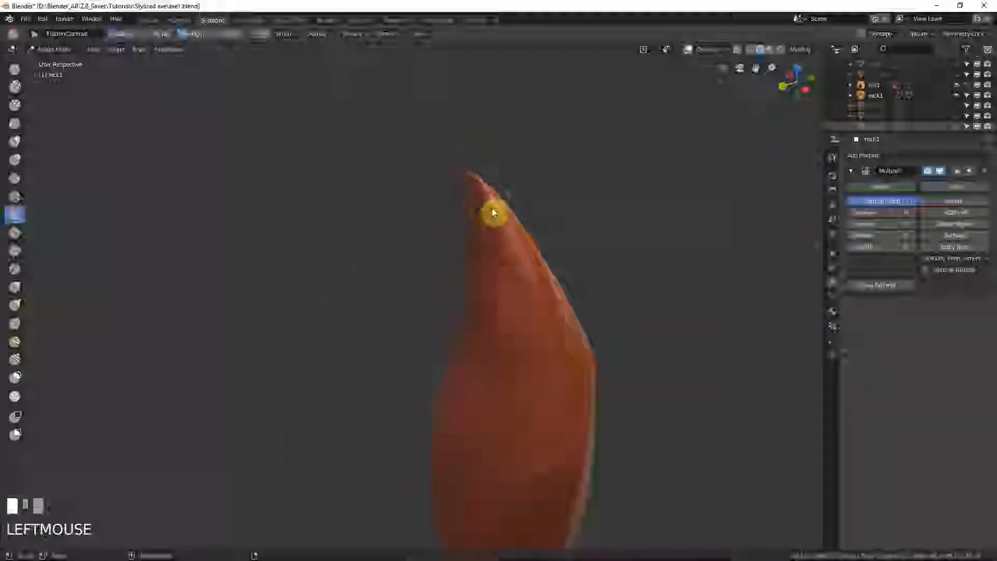
{"action": "middle_click_drag", "start_coordinate": [491, 207], "coordinate": [509, 244]}
{"action": "mouse_move", "coordinate": [488, 194]}
{"action": "left_mouse_down"}
{"action": "mouse_move", "coordinate": [484, 186]}
{"action": "mouse_move", "coordinate": [505, 234]}
{"action": "left_mouse_up"}
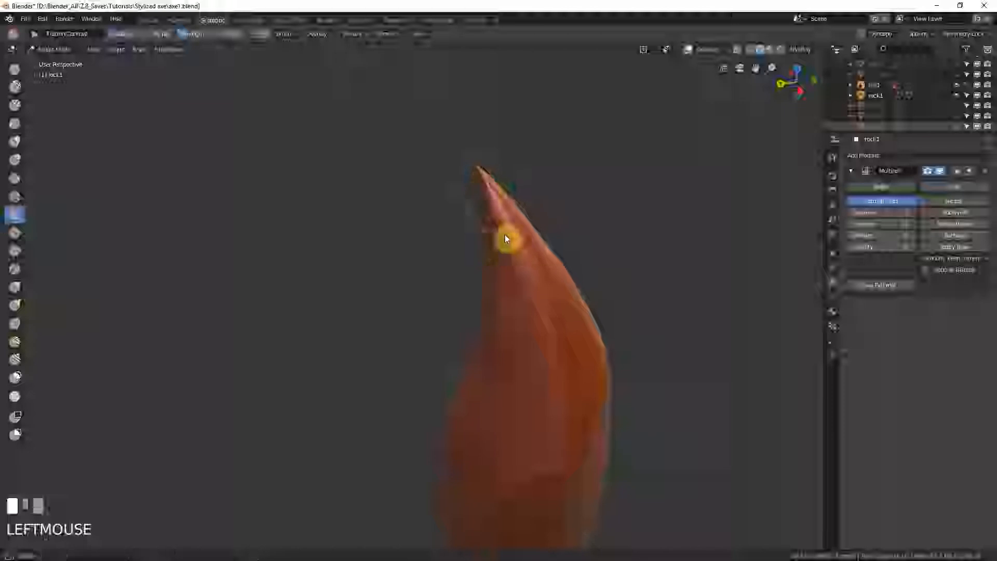
Step: Flatten the long side face below the tip and the lower facets toward the base
{"action": "mouse_move", "coordinate": [533, 303]}
{"action": "left_mouse_down"}
{"action": "mouse_move", "coordinate": [543, 376]}
{"action": "mouse_move", "coordinate": [557, 389]}
{"action": "mouse_move", "coordinate": [556, 461]}
{"action": "left_mouse_up"}
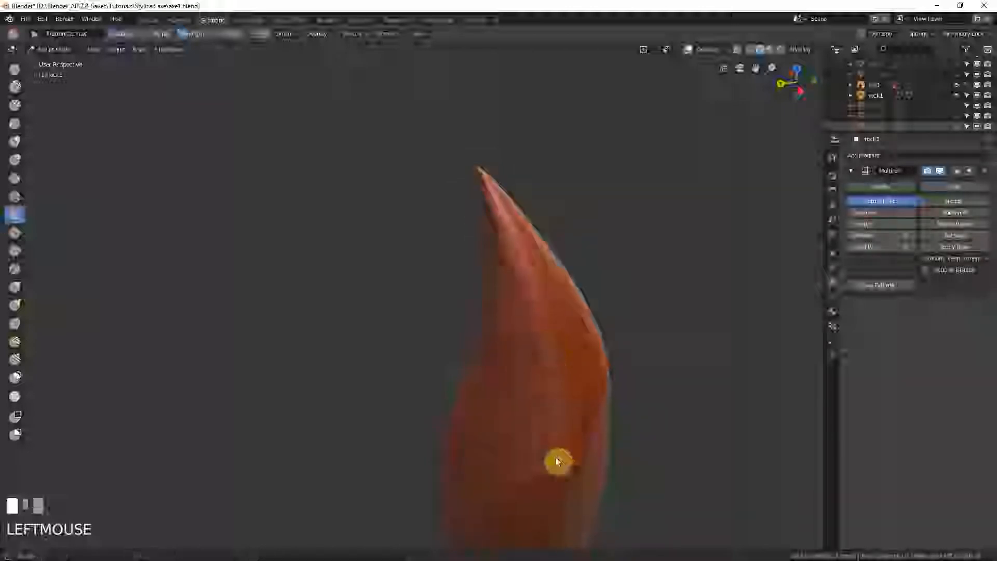
{"action": "mouse_move", "coordinate": [556, 463]}
{"action": "middle_mouse_down"}
{"action": "mouse_move", "coordinate": [594, 445]}
{"action": "mouse_move", "coordinate": [593, 320]}
{"action": "middle_mouse_up"}
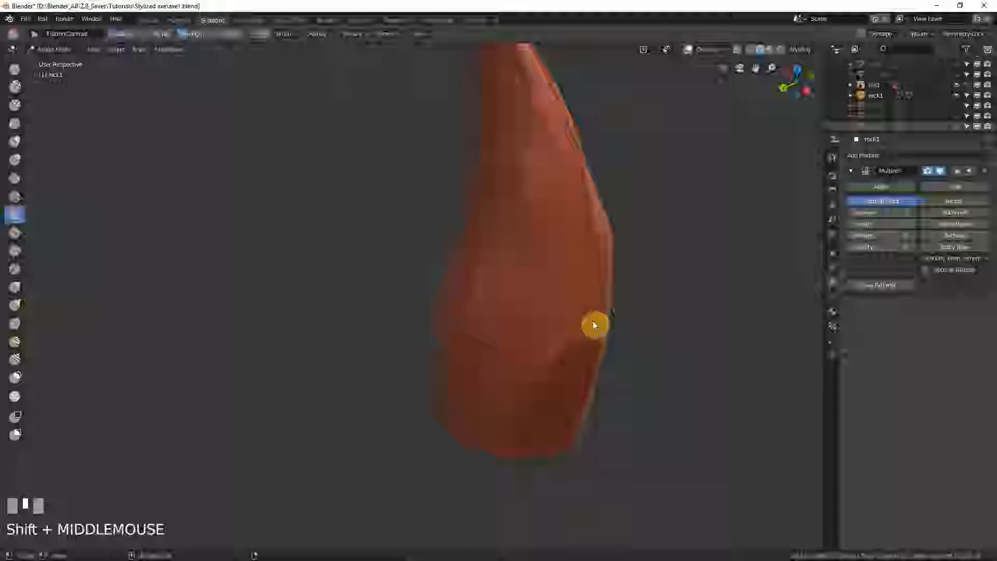
{"action": "mouse_move", "coordinate": [589, 322]}
{"action": "left_mouse_down"}
{"action": "mouse_move", "coordinate": [579, 318]}
{"action": "mouse_move", "coordinate": [526, 374]}
{"action": "left_mouse_up"}
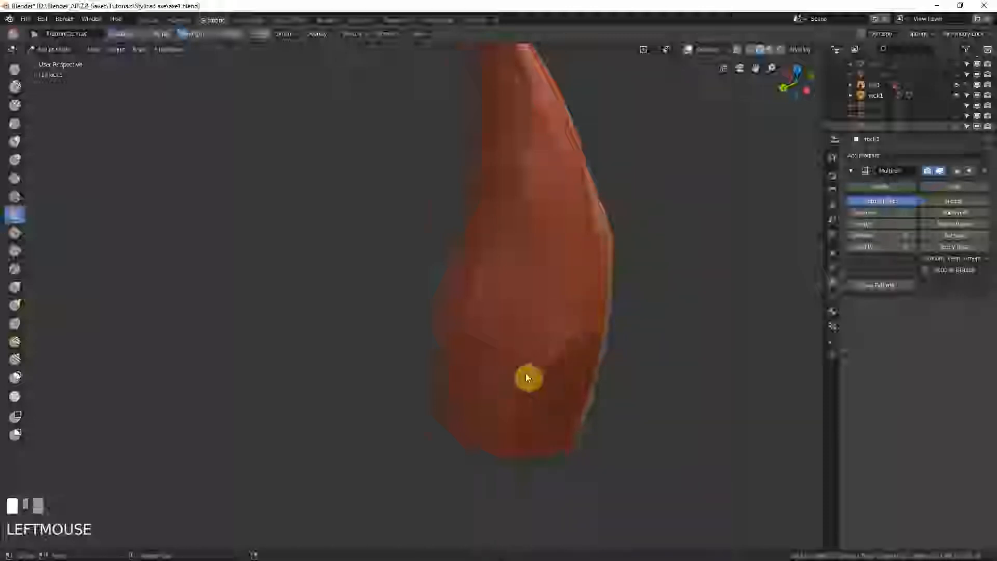
{"action": "middle_click_drag", "start_coordinate": [527, 378], "coordinate": [556, 410]}
{"action": "mouse_move", "coordinate": [558, 343]}
{"action": "left_mouse_down"}
{"action": "mouse_move", "coordinate": [545, 320]}
{"action": "mouse_move", "coordinate": [512, 361]}
{"action": "left_mouse_up"}
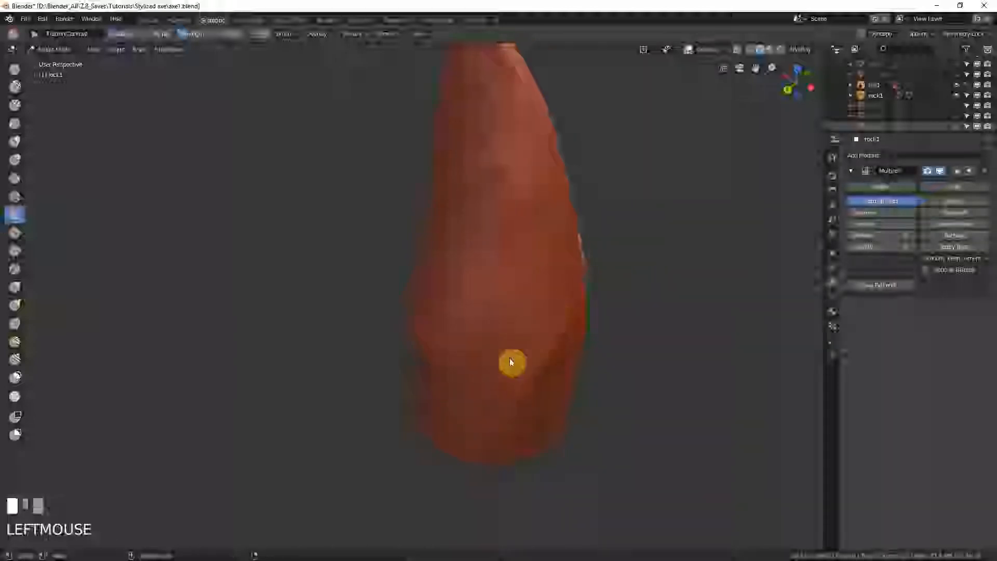
Step: Smooth the long side face from its upper ridge down to the area above the base
{"action": "middle_click_drag", "start_coordinate": [545, 314], "coordinate": [546, 279]}
{"action": "mouse_move", "coordinate": [546, 279]}
{"action": "left_mouse_down", "text": "shift"}
{"action": "mouse_move", "coordinate": [512, 292]}
{"action": "mouse_move", "coordinate": [530, 260]}
{"action": "mouse_move", "coordinate": [559, 285]}
{"action": "mouse_move", "coordinate": [566, 311]}
{"action": "mouse_move", "coordinate": [545, 280]}
{"action": "mouse_move", "coordinate": [519, 115]}
{"action": "mouse_move", "coordinate": [522, 206]}
{"action": "mouse_move", "coordinate": [519, 167]}
{"action": "left_mouse_up", "text": "shift"}
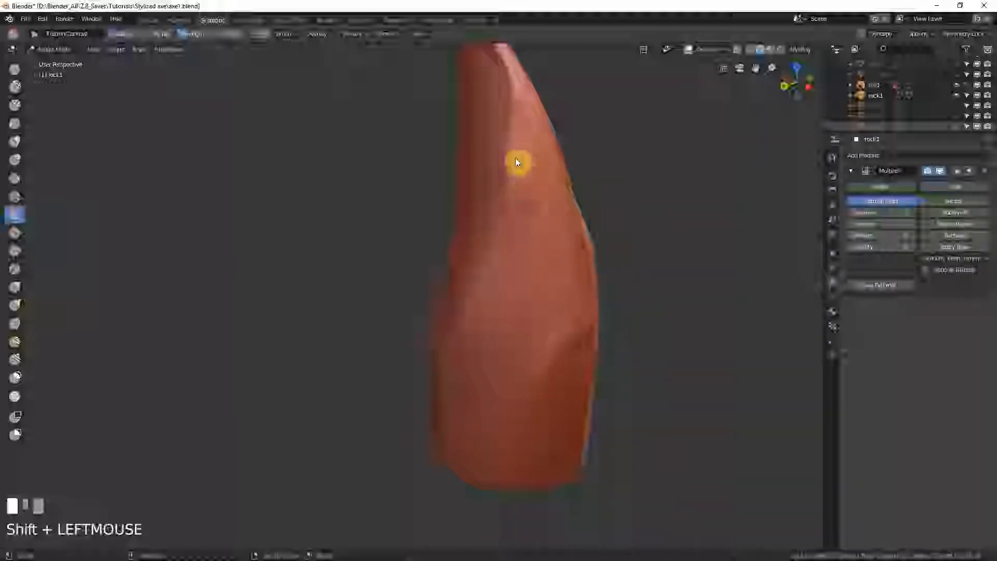
{"action": "mouse_move", "coordinate": [531, 239]}
{"action": "left_mouse_down", "text": "shift"}
{"action": "mouse_move", "coordinate": [499, 316]}
{"action": "mouse_move", "coordinate": [487, 313]}
{"action": "mouse_move", "coordinate": [497, 417]}
{"action": "left_mouse_up", "text": "shift"}
{"action": "middle_click_drag", "start_coordinate": [497, 417], "coordinate": [545, 403]}
{"action": "mouse_move", "coordinate": [545, 403]}
{"action": "left_mouse_down", "text": "shift"}
{"action": "mouse_move", "coordinate": [549, 467]}
{"action": "mouse_move", "coordinate": [536, 442]}
{"action": "mouse_move", "coordinate": [545, 405]}
{"action": "mouse_move", "coordinate": [536, 440]}
{"action": "mouse_move", "coordinate": [559, 424]}
{"action": "left_mouse_up", "text": "shift"}
{"action": "middle_click_drag", "start_coordinate": [559, 425], "coordinate": [497, 318]}
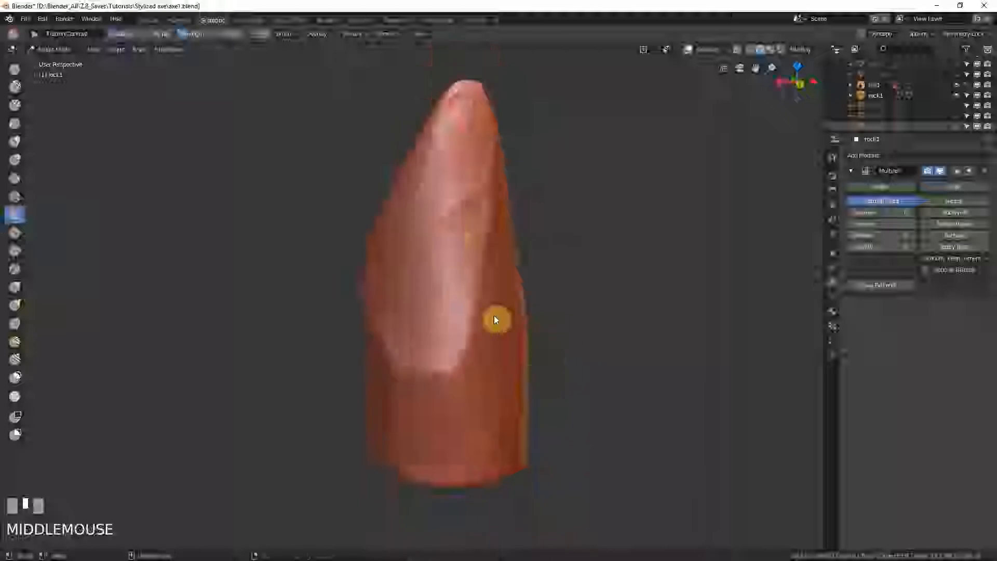
Step: Smooth the middle of the large facets between the tip and the diagonal ridge
{"action": "middle_click_drag", "start_coordinate": [455, 193], "coordinate": [460, 171]}
{"action": "mouse_move", "coordinate": [460, 171]}
{"action": "left_mouse_down", "text": "shift"}
{"action": "mouse_move", "coordinate": [476, 126]}
{"action": "mouse_move", "coordinate": [450, 194]}
{"action": "mouse_move", "coordinate": [462, 239]}
{"action": "left_mouse_up", "text": "shift"}
{"action": "middle_click_drag", "start_coordinate": [462, 238], "coordinate": [472, 270]}
{"action": "left_click_drag", "start_coordinate": [471, 270], "coordinate": [443, 276], "text": "shift"}
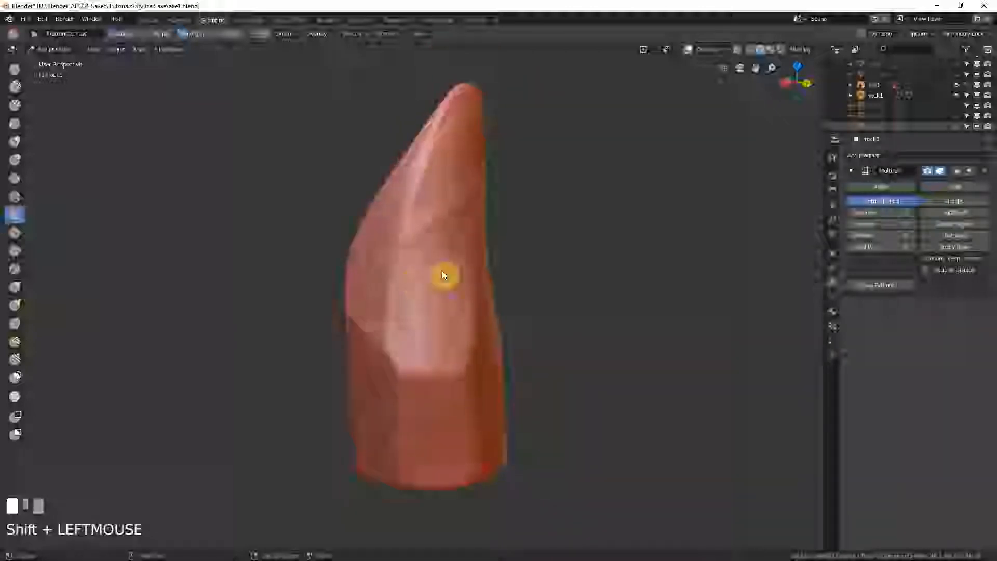
{"action": "middle_click_drag", "start_coordinate": [442, 276], "coordinate": [396, 235]}
{"action": "mouse_move", "coordinate": [396, 236]}
{"action": "left_mouse_down", "text": "shift"}
{"action": "mouse_move", "coordinate": [372, 305]}
{"action": "mouse_move", "coordinate": [383, 325]}
{"action": "mouse_move", "coordinate": [369, 300]}
{"action": "mouse_move", "coordinate": [396, 225]}
{"action": "left_mouse_up", "text": "shift"}
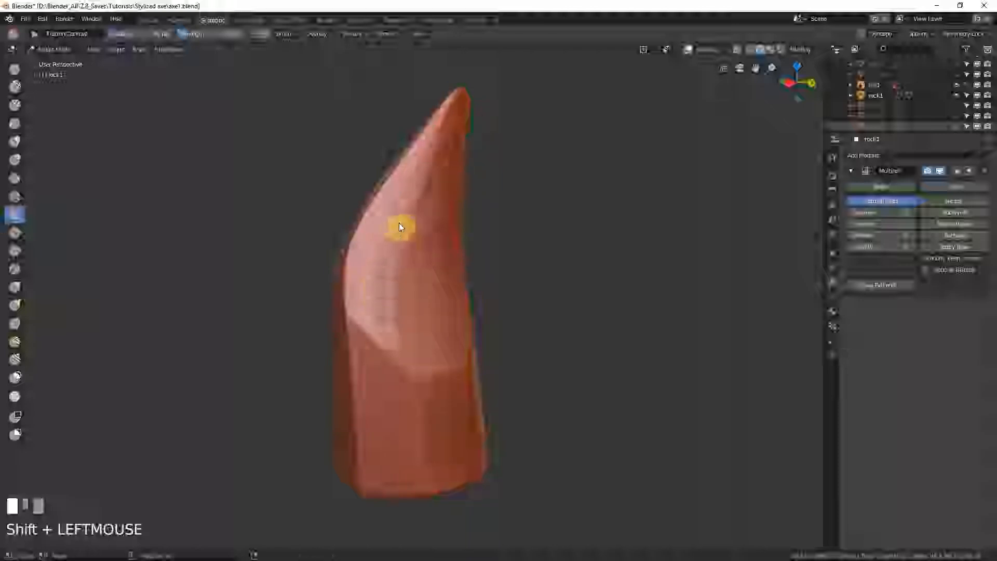
{"action": "mouse_move", "coordinate": [396, 224]}
{"action": "middle_mouse_down"}
{"action": "mouse_move", "coordinate": [436, 229]}
{"action": "mouse_move", "coordinate": [416, 267]}
{"action": "middle_mouse_up"}
{"action": "left_click_drag", "start_coordinate": [416, 267], "coordinate": [420, 286], "text": "shift"}
Step: Resize the Flatten brush and flatten the bulge in the middle of rock1's rounded, unfaceted side
{"action": "middle_click_drag", "start_coordinate": [420, 287], "coordinate": [464, 300]}
{"action": "key", "text": "f"}
{"action": "left_click", "coordinate": [459, 316]}
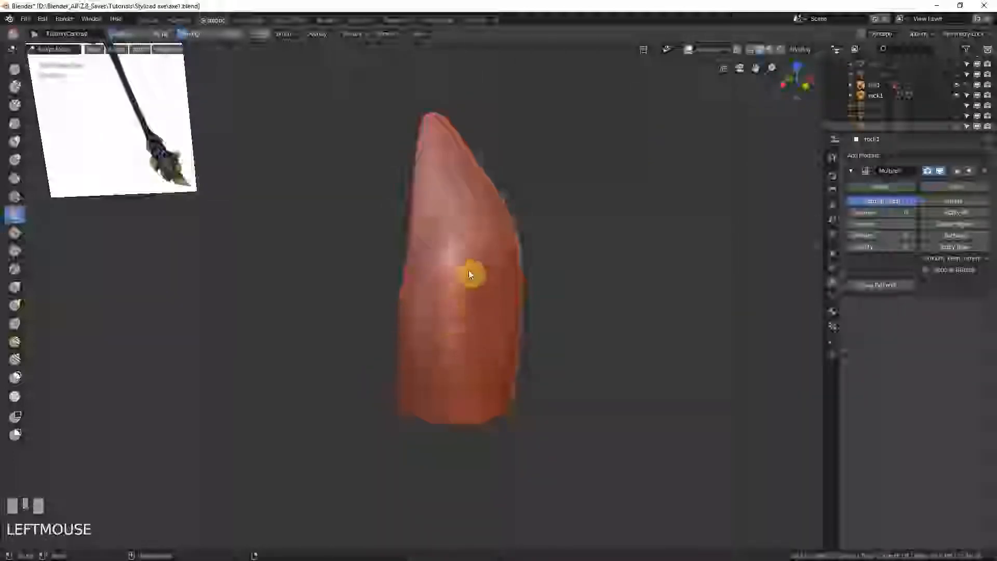
{"action": "mouse_move", "coordinate": [459, 264]}
{"action": "left_mouse_down"}
{"action": "mouse_move", "coordinate": [461, 251]}
{"action": "mouse_move", "coordinate": [448, 270]}
{"action": "mouse_move", "coordinate": [456, 245]}
{"action": "mouse_move", "coordinate": [445, 269]}
{"action": "mouse_move", "coordinate": [464, 262]}
{"action": "left_mouse_up"}
{"action": "middle_click_drag", "start_coordinate": [463, 261], "coordinate": [474, 278]}
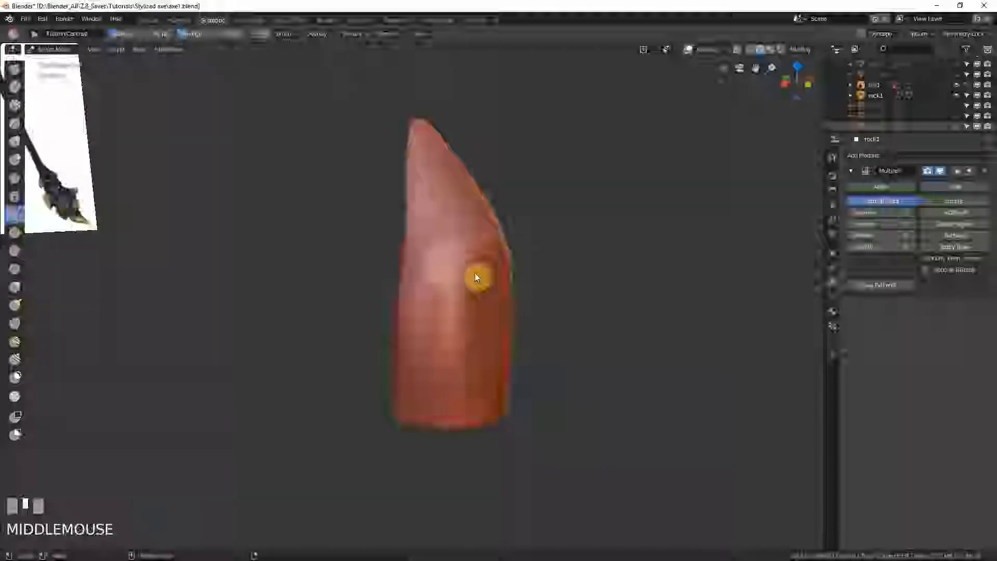
Step: Switch to the Crease brush, adjust its radius, and draw inverted strokes forming raised ridges across the rounded side toward the base
{"action": "middle_click_drag", "start_coordinate": [442, 312], "coordinate": [456, 307]}
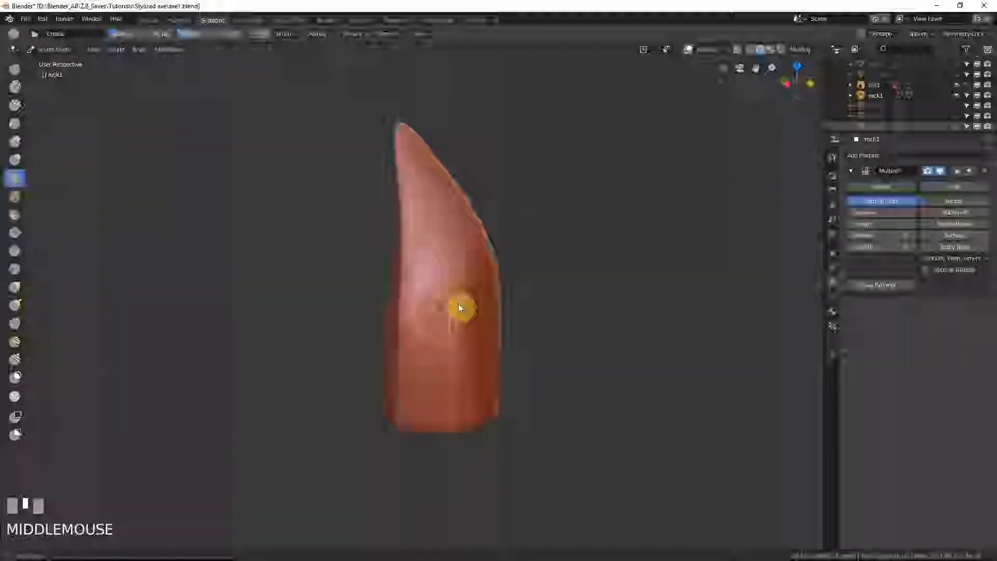
{"action": "key", "text": "f"}
{"action": "left_click", "coordinate": [418, 279]}
{"action": "middle_click_drag", "start_coordinate": [416, 278], "coordinate": [420, 289]}
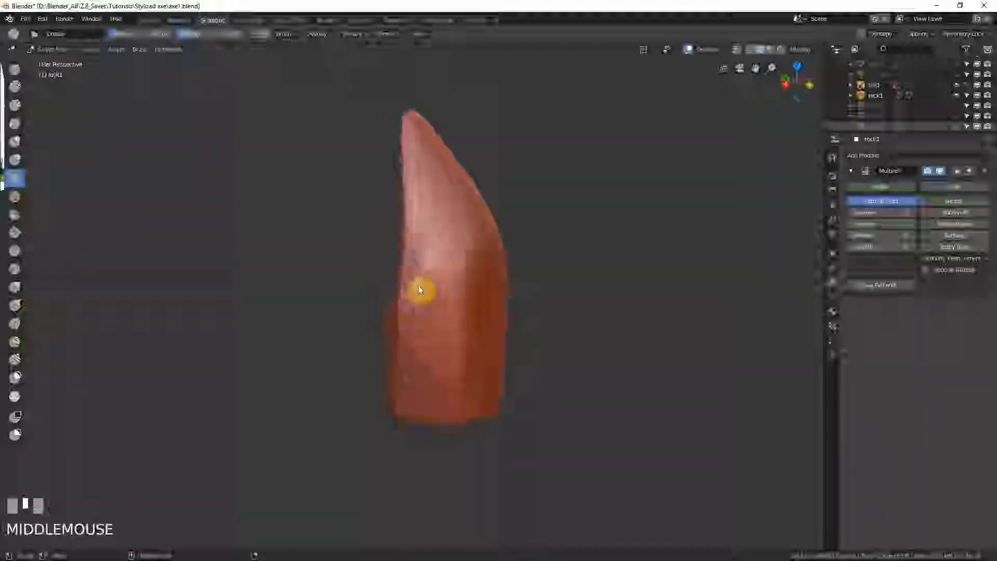
{"action": "left_click_drag", "start_coordinate": [400, 328], "coordinate": [443, 196], "text": "ctrl"}
{"action": "mouse_move", "coordinate": [443, 196]}
{"action": "middle_mouse_down"}
{"action": "mouse_move", "coordinate": [434, 211]}
{"action": "mouse_move", "coordinate": [448, 282]}
{"action": "mouse_move", "coordinate": [419, 267]}
{"action": "middle_mouse_up"}
{"action": "mouse_move", "coordinate": [418, 267]}
{"action": "left_mouse_down", "text": "ctrl"}
{"action": "mouse_move", "coordinate": [441, 289]}
{"action": "mouse_move", "coordinate": [443, 369]}
{"action": "left_mouse_up", "text": "ctrl"}
{"action": "middle_click_drag", "start_coordinate": [443, 369], "coordinate": [469, 360]}
{"action": "left_click_drag", "start_coordinate": [445, 358], "coordinate": [431, 404], "text": "ctrl"}
Step: Undo the last Crease stroke and redraw the raised ridge arching over the middle of the rounded side
{"action": "middle_click_drag", "start_coordinate": [421, 438], "coordinate": [438, 363]}
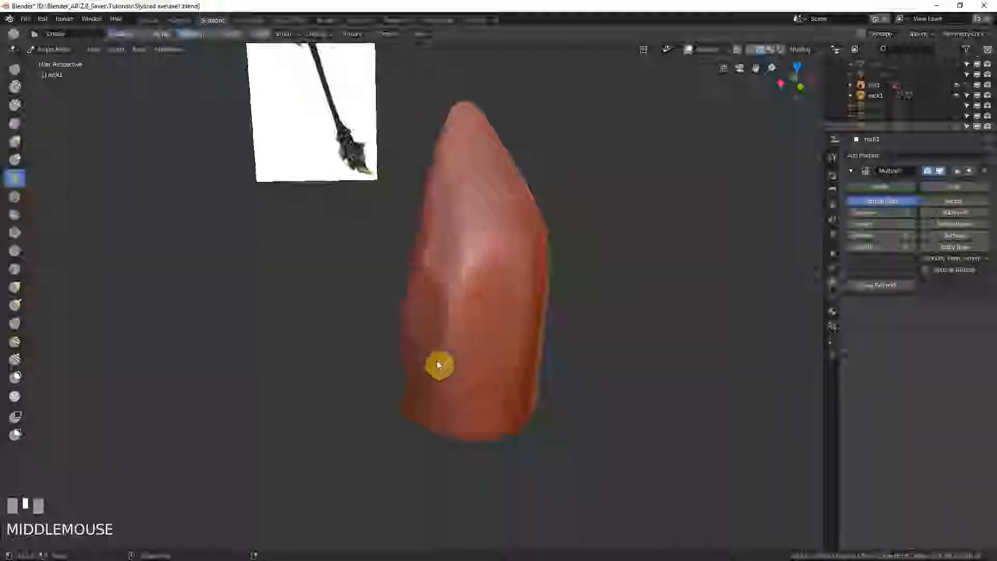
{"action": "middle_click_drag", "start_coordinate": [476, 306], "coordinate": [458, 317]}
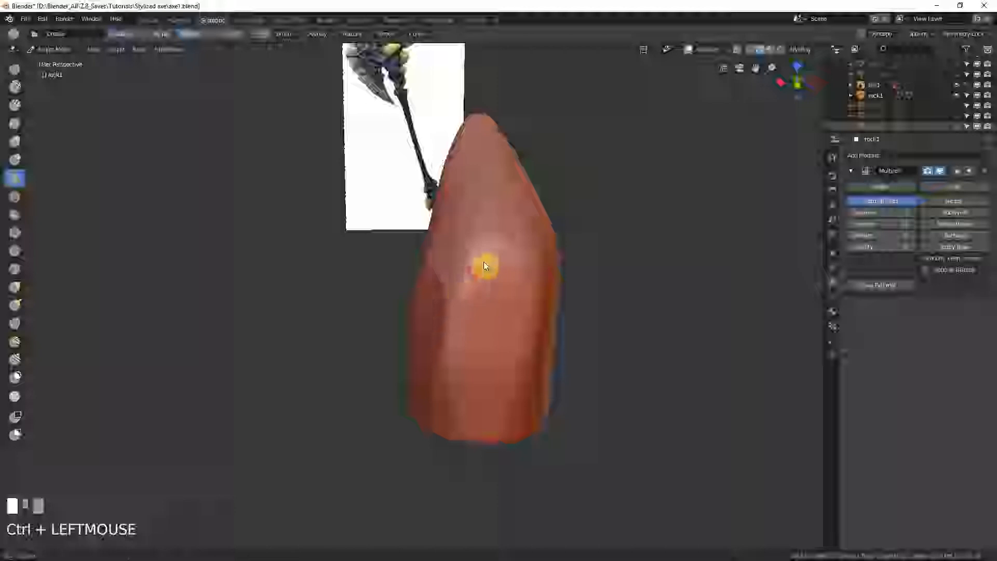
{"action": "key", "text": "ctrl+z"}
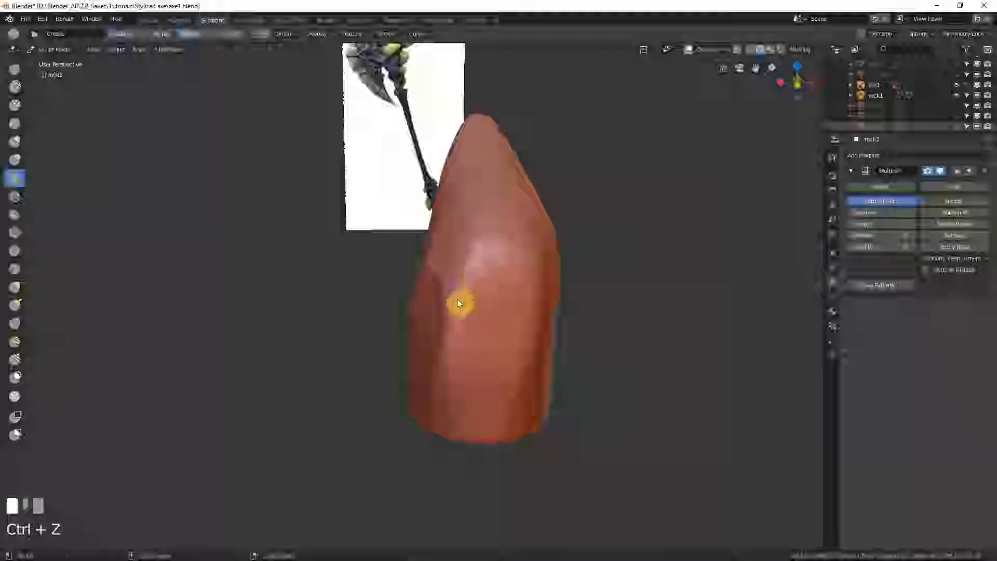
{"action": "left_click_drag", "start_coordinate": [450, 318], "coordinate": [467, 289], "text": "ctrl"}
{"action": "left_click_drag", "start_coordinate": [500, 252], "coordinate": [492, 261], "text": "ctrl"}
Step: Draw a raised diagonal Crease ridge across the lower part of the rounded side down to the base
{"action": "middle_click_drag", "start_coordinate": [534, 240], "coordinate": [474, 256], "text": "shift"}
{"action": "middle_click_drag", "start_coordinate": [400, 303], "coordinate": [382, 279]}
{"action": "left_click_drag", "start_coordinate": [383, 278], "coordinate": [442, 350], "text": "ctrl"}
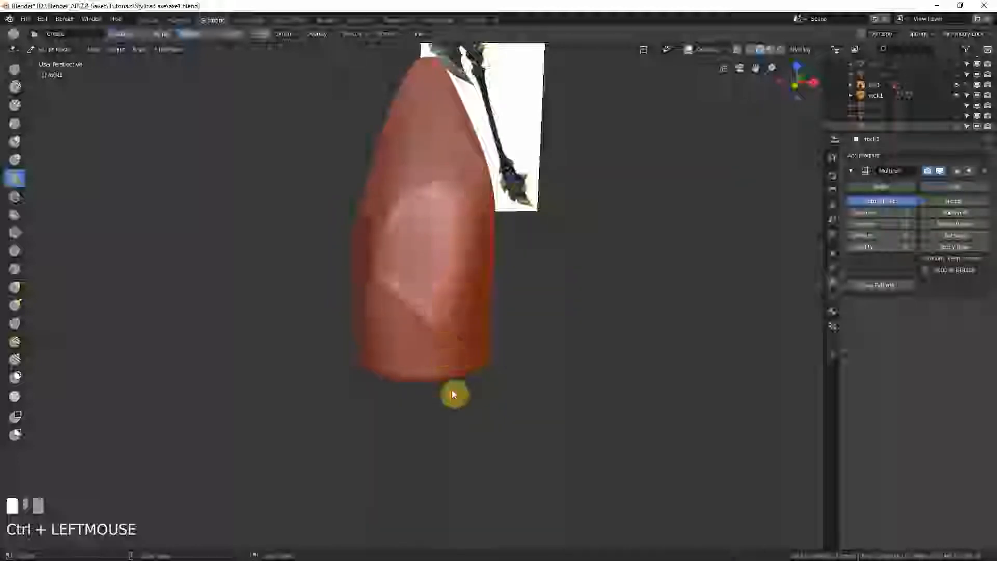
Step: Draw a raised Crease ridge from the arch down to the diagonal ridge and another up toward the side edge
{"action": "middle_click_drag", "start_coordinate": [452, 393], "coordinate": [423, 357]}
{"action": "mouse_move", "coordinate": [467, 179]}
{"action": "left_mouse_down", "text": "ctrl"}
{"action": "mouse_move", "coordinate": [472, 241]}
{"action": "mouse_move", "coordinate": [436, 340]}
{"action": "left_mouse_up", "text": "ctrl"}
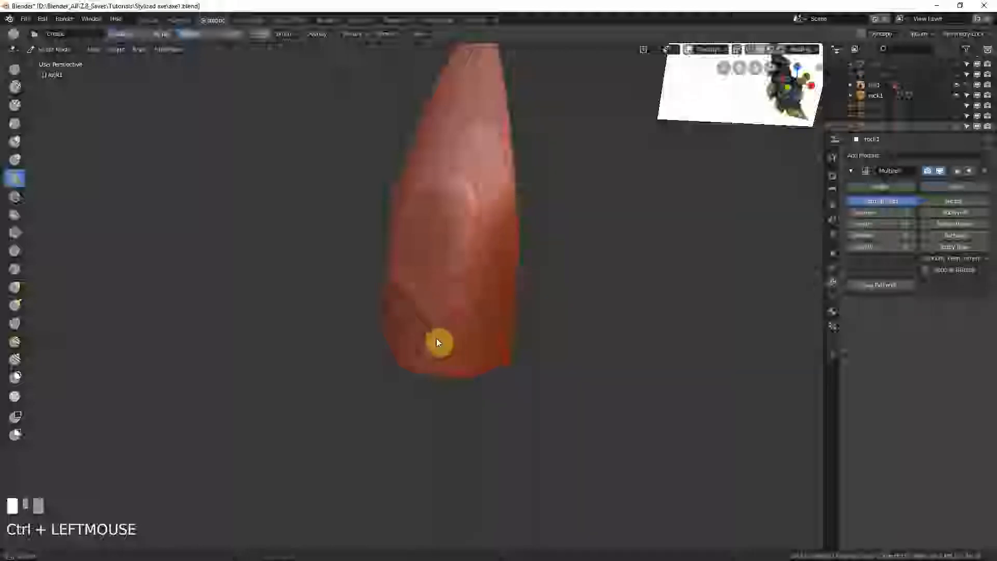
{"action": "mouse_move", "coordinate": [436, 342]}
{"action": "middle_mouse_down"}
{"action": "mouse_move", "coordinate": [456, 289]}
{"action": "mouse_move", "coordinate": [507, 235]}
{"action": "mouse_move", "coordinate": [440, 270]}
{"action": "mouse_move", "coordinate": [485, 218]}
{"action": "middle_mouse_up"}
{"action": "left_click_drag", "start_coordinate": [476, 218], "coordinate": [509, 182], "text": "ctrl"}
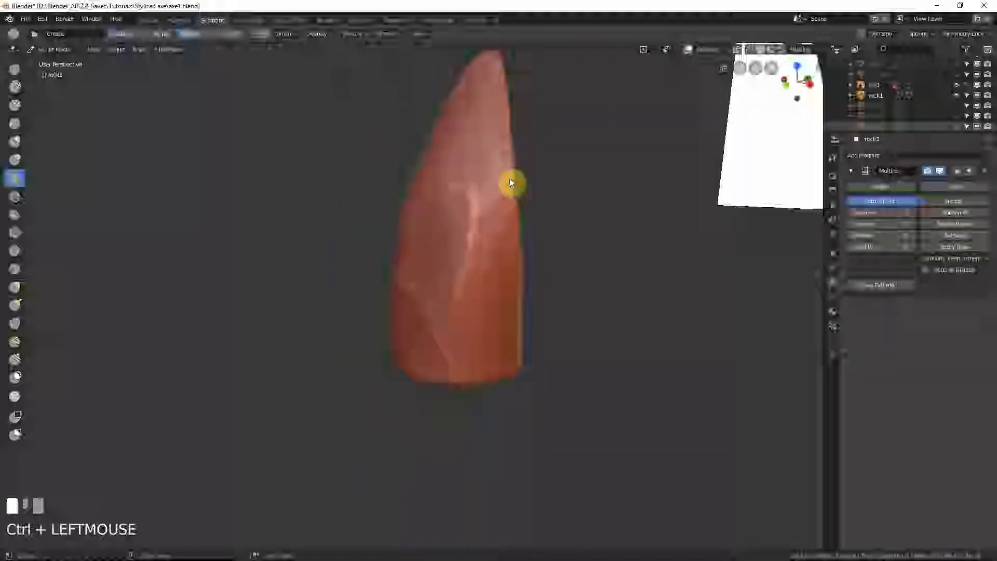
Step: Draw raised Crease ridges along rock1's upper face, running from above the faceted area up toward the tip
{"action": "mouse_move", "coordinate": [507, 209]}
{"action": "middle_mouse_down"}
{"action": "mouse_move", "coordinate": [500, 232]}
{"action": "mouse_move", "coordinate": [534, 249]}
{"action": "mouse_move", "coordinate": [498, 282]}
{"action": "mouse_move", "coordinate": [445, 285]}
{"action": "middle_mouse_up"}
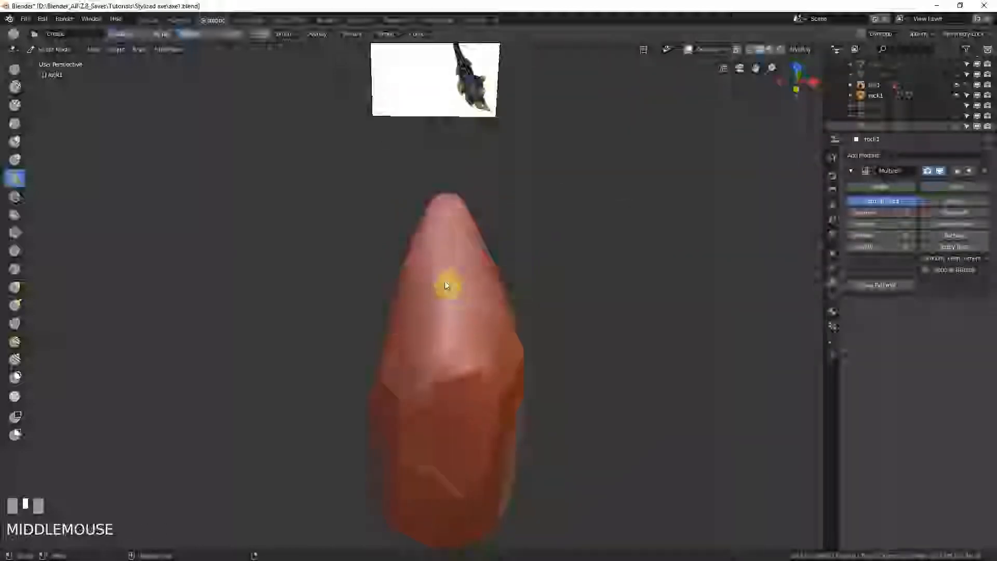
{"action": "left_click_drag", "start_coordinate": [423, 300], "coordinate": [446, 241], "text": "ctrl"}
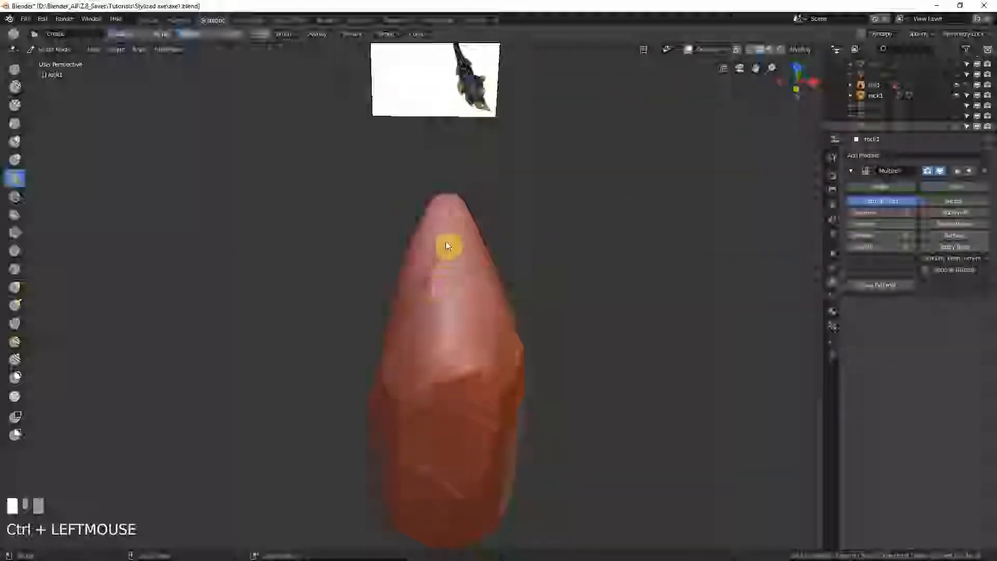
{"action": "middle_click_drag", "start_coordinate": [445, 241], "coordinate": [446, 231]}
{"action": "mouse_move", "coordinate": [456, 215]}
{"action": "left_mouse_down", "text": "ctrl"}
{"action": "mouse_move", "coordinate": [459, 204]}
{"action": "mouse_move", "coordinate": [444, 237]}
{"action": "left_mouse_up", "text": "ctrl"}
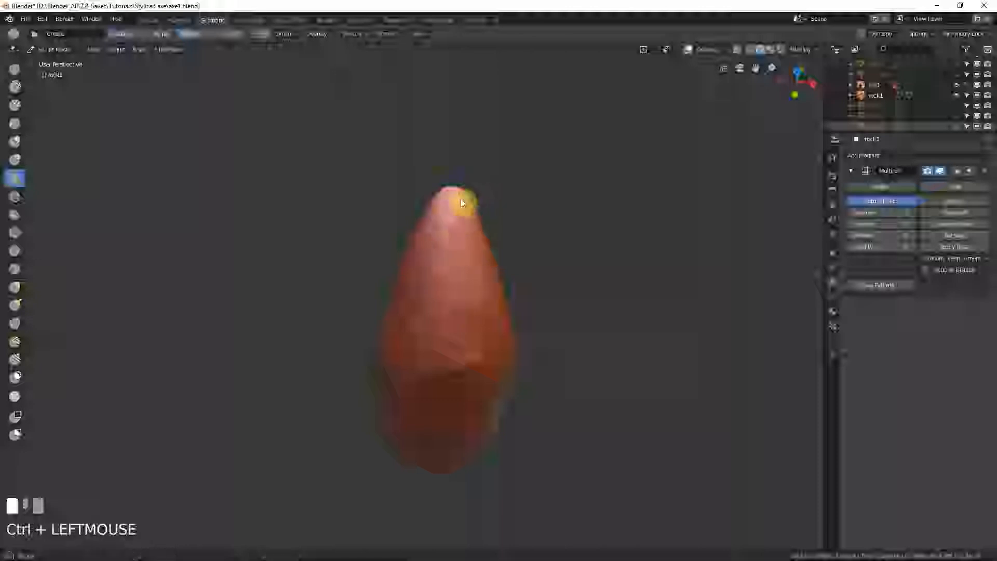
Step: Add short raised Crease strokes around rock1's rounded tip from several sides
{"action": "mouse_move", "coordinate": [460, 198]}
{"action": "middle_mouse_down"}
{"action": "mouse_move", "coordinate": [438, 202]}
{"action": "mouse_move", "coordinate": [454, 214]}
{"action": "middle_mouse_up"}
{"action": "left_click_drag", "start_coordinate": [453, 214], "coordinate": [449, 222], "text": "ctrl"}
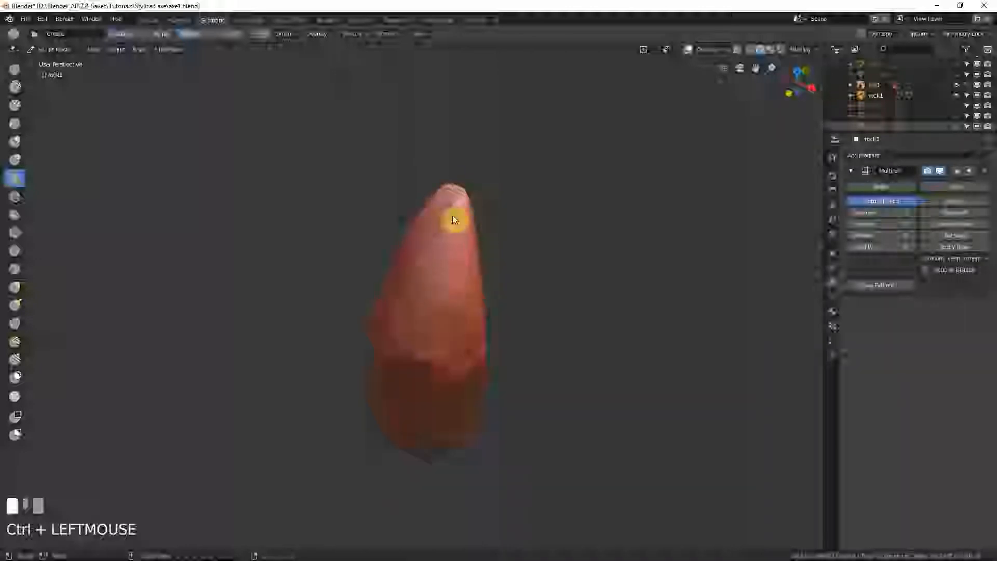
{"action": "middle_click_drag", "start_coordinate": [452, 218], "coordinate": [452, 227]}
{"action": "left_click_drag", "start_coordinate": [451, 227], "coordinate": [443, 239], "text": "ctrl"}
{"action": "middle_click_drag", "start_coordinate": [443, 239], "coordinate": [471, 229]}
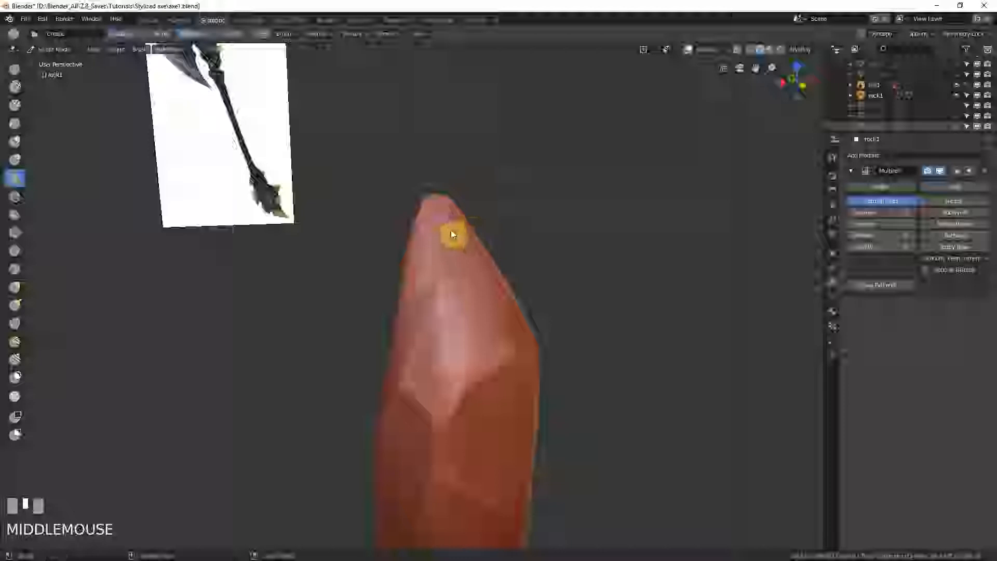
{"action": "left_click_drag", "start_coordinate": [451, 233], "coordinate": [452, 240], "text": "ctrl"}
{"action": "mouse_move", "coordinate": [452, 240]}
{"action": "middle_mouse_down"}
{"action": "mouse_move", "coordinate": [490, 269]}
{"action": "mouse_move", "coordinate": [453, 311]}
{"action": "mouse_move", "coordinate": [471, 305]}
{"action": "mouse_move", "coordinate": [463, 312]}
{"action": "mouse_move", "coordinate": [460, 299]}
{"action": "mouse_move", "coordinate": [467, 334]}
{"action": "mouse_move", "coordinate": [443, 324]}
{"action": "middle_mouse_up"}
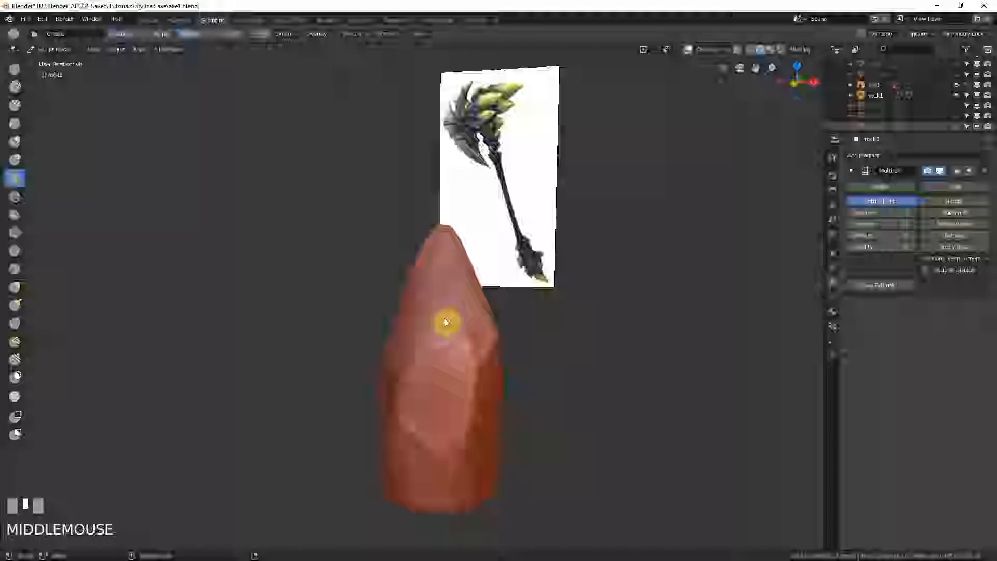
Step: Switch to the Flatten/Contrast brush and level the ridge-bounded facet in the middle of the rounded side
{"action": "key", "text": "f"}
{"action": "left_click", "coordinate": [463, 319]}
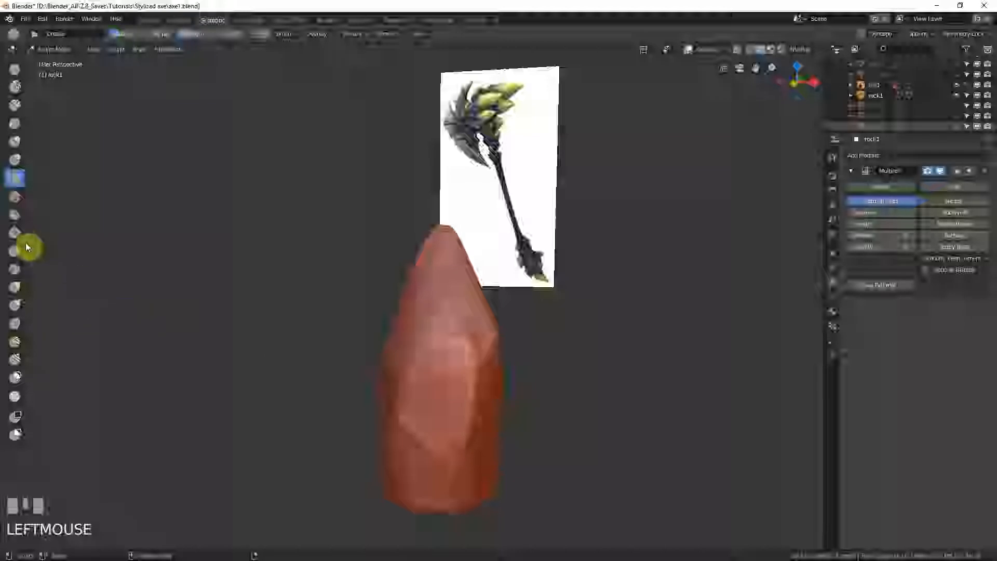
{"action": "left_click", "coordinate": [15, 215]}
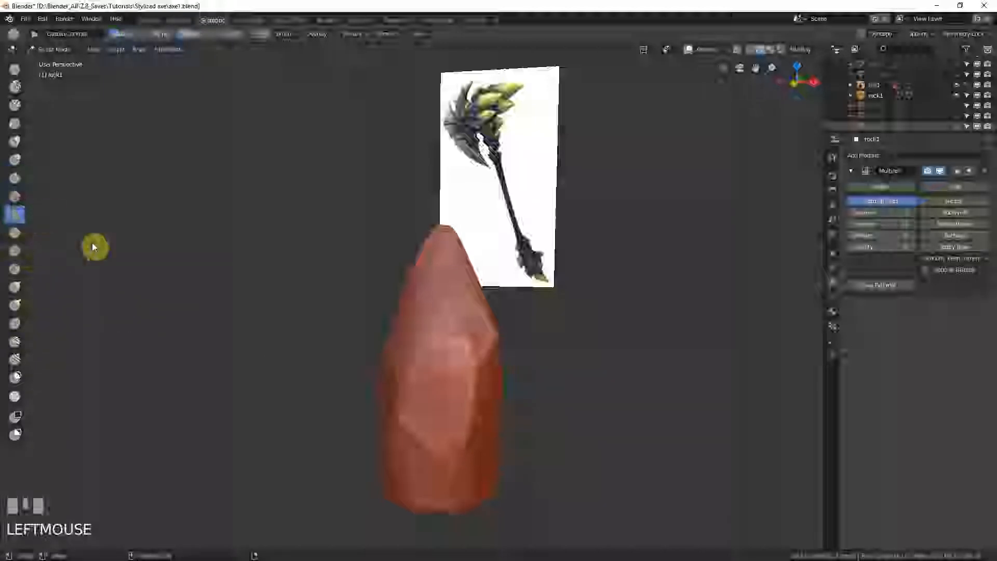
{"action": "middle_click_drag", "start_coordinate": [413, 364], "coordinate": [447, 325], "text": "shift"}
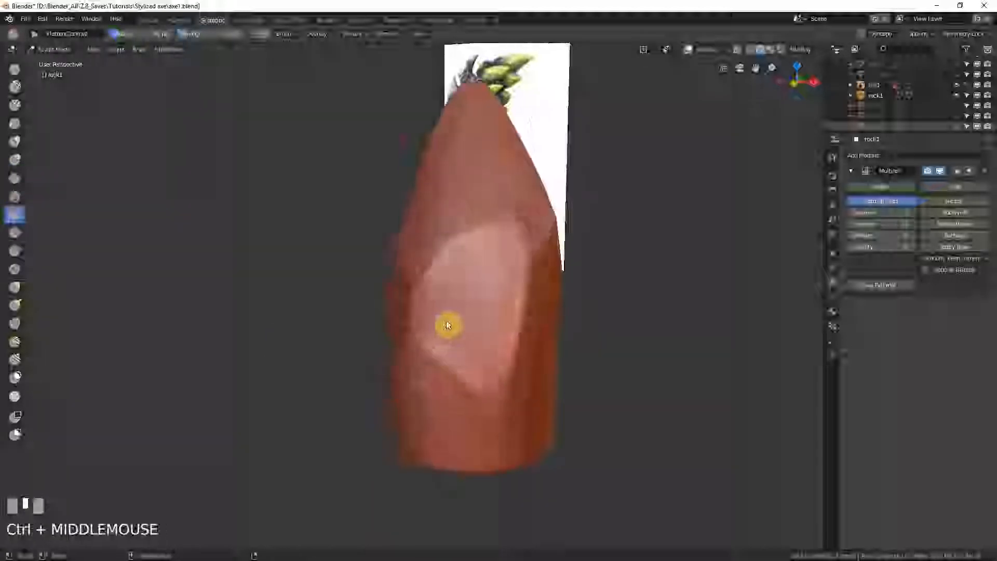
{"action": "left_click", "coordinate": [449, 279]}
{"action": "mouse_move", "coordinate": [449, 279]}
{"action": "left_mouse_down"}
{"action": "mouse_move", "coordinate": [438, 285]}
{"action": "mouse_move", "coordinate": [494, 242]}
{"action": "mouse_move", "coordinate": [484, 253]}
{"action": "mouse_move", "coordinate": [488, 323]}
{"action": "mouse_move", "coordinate": [507, 258]}
{"action": "mouse_move", "coordinate": [466, 299]}
{"action": "mouse_move", "coordinate": [483, 258]}
{"action": "mouse_move", "coordinate": [472, 270]}
{"action": "mouse_move", "coordinate": [461, 365]}
{"action": "mouse_move", "coordinate": [453, 291]}
{"action": "mouse_move", "coordinate": [476, 274]}
{"action": "mouse_move", "coordinate": [472, 264]}
{"action": "mouse_move", "coordinate": [499, 294]}
{"action": "mouse_move", "coordinate": [493, 362]}
{"action": "mouse_move", "coordinate": [485, 283]}
{"action": "mouse_move", "coordinate": [481, 299]}
{"action": "mouse_move", "coordinate": [478, 285]}
{"action": "mouse_move", "coordinate": [445, 296]}
{"action": "mouse_move", "coordinate": [451, 279]}
{"action": "mouse_move", "coordinate": [495, 254]}
{"action": "mouse_move", "coordinate": [471, 256]}
{"action": "mouse_move", "coordinate": [496, 262]}
{"action": "mouse_move", "coordinate": [482, 379]}
{"action": "mouse_move", "coordinate": [504, 344]}
{"action": "mouse_move", "coordinate": [474, 356]}
{"action": "mouse_move", "coordinate": [461, 318]}
{"action": "mouse_move", "coordinate": [486, 327]}
{"action": "mouse_move", "coordinate": [459, 368]}
{"action": "left_mouse_up"}
Step: Adjust the Flatten brush radius and level the facets on the lower part of the rounded side down to the base
{"action": "key", "text": "f"}
{"action": "left_click", "coordinate": [471, 299]}
{"action": "mouse_move", "coordinate": [454, 384]}
{"action": "middle_mouse_down"}
{"action": "mouse_move", "coordinate": [474, 378]}
{"action": "mouse_move", "coordinate": [450, 410]}
{"action": "mouse_move", "coordinate": [472, 407]}
{"action": "middle_mouse_up"}
{"action": "key", "text": "f"}
{"action": "left_click", "coordinate": [452, 410]}
{"action": "mouse_move", "coordinate": [421, 410]}
{"action": "left_mouse_down"}
{"action": "mouse_move", "coordinate": [412, 429]}
{"action": "mouse_move", "coordinate": [420, 362]}
{"action": "mouse_move", "coordinate": [423, 403]}
{"action": "mouse_move", "coordinate": [431, 390]}
{"action": "mouse_move", "coordinate": [456, 396]}
{"action": "mouse_move", "coordinate": [460, 440]}
{"action": "mouse_move", "coordinate": [487, 435]}
{"action": "mouse_move", "coordinate": [440, 372]}
{"action": "mouse_move", "coordinate": [410, 440]}
{"action": "mouse_move", "coordinate": [411, 363]}
{"action": "mouse_move", "coordinate": [416, 383]}
{"action": "mouse_move", "coordinate": [433, 393]}
{"action": "mouse_move", "coordinate": [424, 422]}
{"action": "mouse_move", "coordinate": [482, 453]}
{"action": "left_mouse_up"}
{"action": "key", "text": "f"}
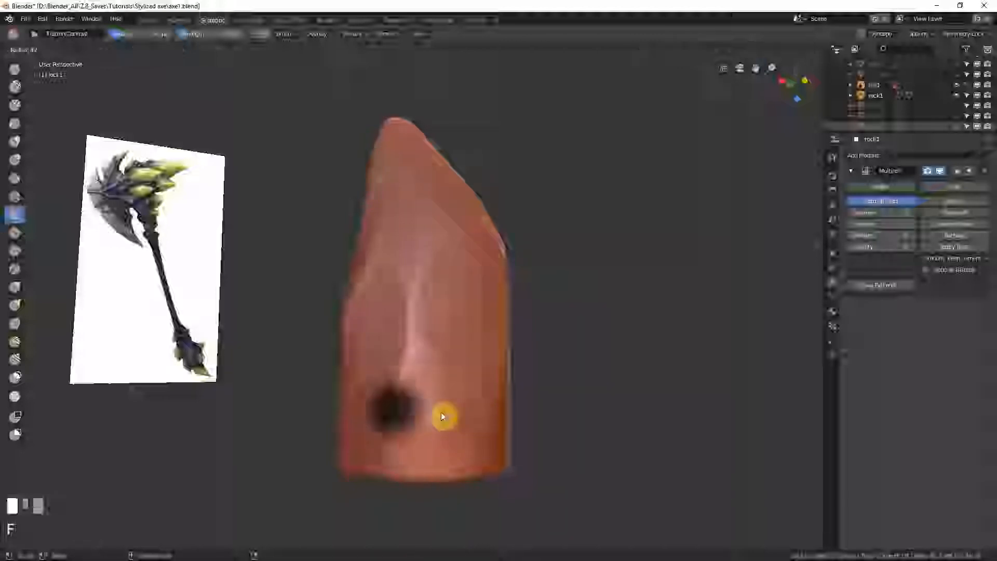
{"action": "left_click", "coordinate": [410, 414]}
{"action": "mouse_move", "coordinate": [404, 438]}
{"action": "left_mouse_down"}
{"action": "mouse_move", "coordinate": [423, 374]}
{"action": "mouse_move", "coordinate": [416, 378]}
{"action": "mouse_move", "coordinate": [434, 368]}
{"action": "mouse_move", "coordinate": [412, 394]}
{"action": "mouse_move", "coordinate": [421, 362]}
{"action": "mouse_move", "coordinate": [438, 379]}
{"action": "mouse_move", "coordinate": [438, 396]}
{"action": "mouse_move", "coordinate": [413, 351]}
{"action": "mouse_move", "coordinate": [439, 434]}
{"action": "mouse_move", "coordinate": [437, 407]}
{"action": "mouse_move", "coordinate": [426, 398]}
{"action": "mouse_move", "coordinate": [415, 421]}
{"action": "mouse_move", "coordinate": [420, 443]}
{"action": "mouse_move", "coordinate": [481, 447]}
{"action": "mouse_move", "coordinate": [431, 436]}
{"action": "left_mouse_up"}
Step: Resize the Flatten brush again and level the surface upward from the lower facets toward the upper side
{"action": "key", "text": "f"}
{"action": "left_click", "coordinate": [416, 388]}
{"action": "key", "text": "f"}
{"action": "left_click", "coordinate": [424, 389]}
{"action": "key", "text": "f"}
{"action": "left_click", "coordinate": [423, 383]}
{"action": "key", "text": "f"}
{"action": "left_click", "coordinate": [439, 416]}
{"action": "mouse_move", "coordinate": [391, 381]}
{"action": "middle_mouse_down"}
{"action": "mouse_move", "coordinate": [452, 378]}
{"action": "mouse_move", "coordinate": [415, 390]}
{"action": "mouse_move", "coordinate": [378, 369]}
{"action": "mouse_move", "coordinate": [368, 343]}
{"action": "middle_mouse_up"}
{"action": "key", "text": "f"}
{"action": "left_click", "coordinate": [382, 365]}
{"action": "mouse_move", "coordinate": [368, 346]}
{"action": "left_mouse_down"}
{"action": "mouse_move", "coordinate": [367, 298]}
{"action": "mouse_move", "coordinate": [374, 350]}
{"action": "mouse_move", "coordinate": [368, 308]}
{"action": "mouse_move", "coordinate": [368, 323]}
{"action": "mouse_move", "coordinate": [385, 298]}
{"action": "mouse_move", "coordinate": [384, 379]}
{"action": "mouse_move", "coordinate": [392, 365]}
{"action": "mouse_move", "coordinate": [376, 406]}
{"action": "mouse_move", "coordinate": [363, 295]}
{"action": "mouse_move", "coordinate": [376, 305]}
{"action": "mouse_move", "coordinate": [368, 331]}
{"action": "mouse_move", "coordinate": [372, 280]}
{"action": "mouse_move", "coordinate": [381, 344]}
{"action": "mouse_move", "coordinate": [384, 312]}
{"action": "mouse_move", "coordinate": [376, 374]}
{"action": "mouse_move", "coordinate": [376, 310]}
{"action": "mouse_move", "coordinate": [383, 409]}
{"action": "mouse_move", "coordinate": [372, 303]}
{"action": "mouse_move", "coordinate": [385, 301]}
{"action": "mouse_move", "coordinate": [394, 251]}
{"action": "left_mouse_up"}
Step: Adjust the Flatten brush radius and level the planes above the arched ridge toward the tip
{"action": "key", "text": "f"}
{"action": "mouse_move", "coordinate": [393, 251]}
{"action": "middle_mouse_down"}
{"action": "mouse_move", "coordinate": [386, 239]}
{"action": "mouse_move", "coordinate": [382, 369]}
{"action": "middle_mouse_up"}
{"action": "key", "text": "f"}
{"action": "left_click", "coordinate": [382, 379]}
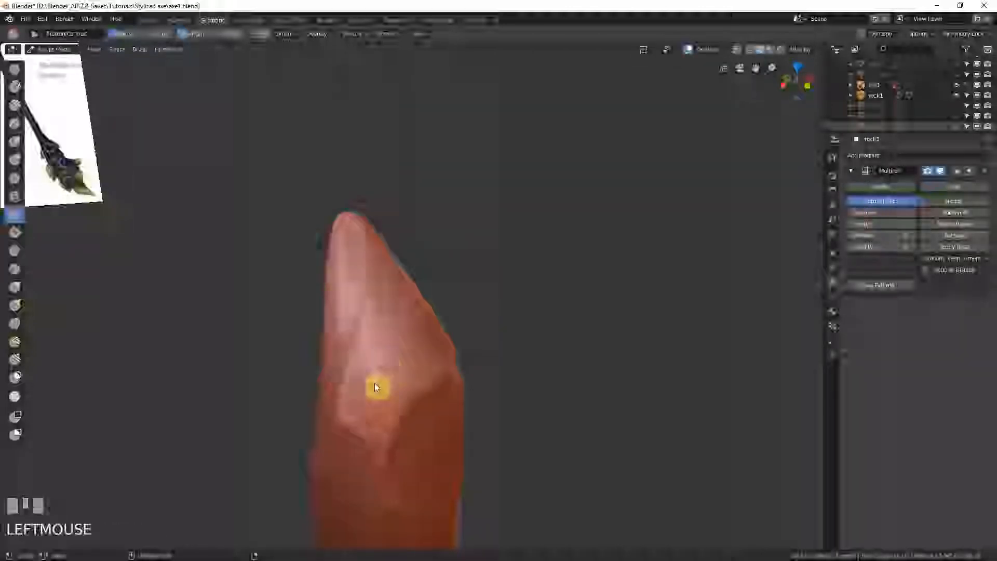
{"action": "mouse_move", "coordinate": [369, 399]}
{"action": "left_mouse_down"}
{"action": "mouse_move", "coordinate": [379, 376]}
{"action": "mouse_move", "coordinate": [379, 420]}
{"action": "mouse_move", "coordinate": [403, 365]}
{"action": "mouse_move", "coordinate": [434, 367]}
{"action": "mouse_move", "coordinate": [425, 347]}
{"action": "mouse_move", "coordinate": [386, 392]}
{"action": "mouse_move", "coordinate": [374, 378]}
{"action": "mouse_move", "coordinate": [378, 338]}
{"action": "mouse_move", "coordinate": [390, 418]}
{"action": "mouse_move", "coordinate": [363, 414]}
{"action": "mouse_move", "coordinate": [380, 443]}
{"action": "mouse_move", "coordinate": [383, 332]}
{"action": "left_mouse_up"}
{"action": "mouse_move", "coordinate": [381, 332]}
{"action": "middle_mouse_down"}
{"action": "mouse_move", "coordinate": [407, 347]}
{"action": "mouse_move", "coordinate": [474, 211]}
{"action": "mouse_move", "coordinate": [429, 305]}
{"action": "mouse_move", "coordinate": [405, 325]}
{"action": "middle_mouse_up"}
{"action": "mouse_move", "coordinate": [405, 324]}
{"action": "left_mouse_down"}
{"action": "mouse_move", "coordinate": [388, 335]}
{"action": "mouse_move", "coordinate": [433, 237]}
{"action": "left_mouse_up"}
Step: Flatten the long upper facets between the tip and the arched ridge with vertical strokes
{"action": "left_click_drag", "start_coordinate": [426, 286], "coordinate": [429, 394]}
{"action": "middle_click_drag", "start_coordinate": [429, 394], "coordinate": [452, 336]}
{"action": "mouse_move", "coordinate": [452, 336]}
{"action": "left_mouse_down"}
{"action": "mouse_move", "coordinate": [443, 420]}
{"action": "mouse_move", "coordinate": [419, 403]}
{"action": "left_mouse_up"}
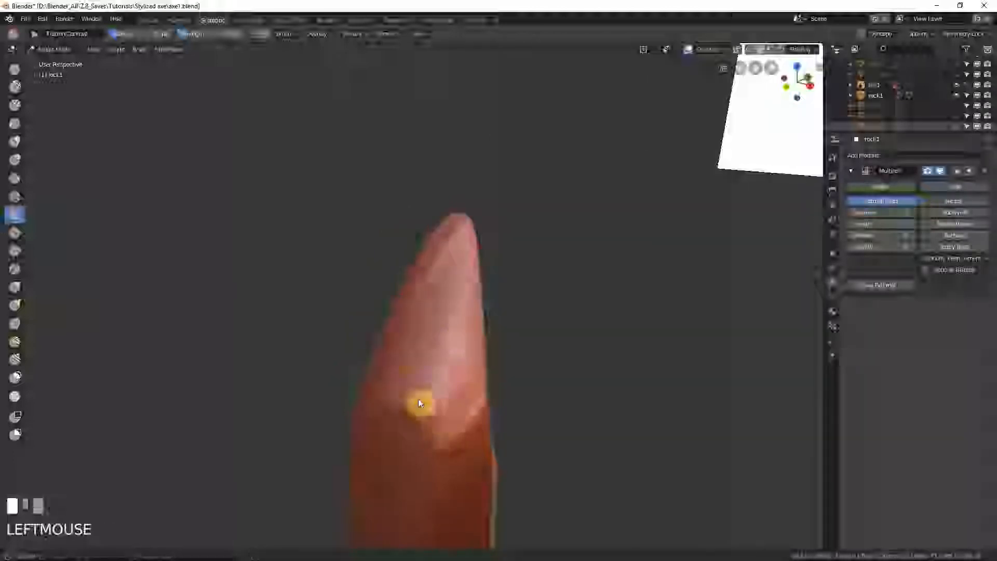
{"action": "mouse_move", "coordinate": [446, 332]}
{"action": "left_mouse_down"}
{"action": "mouse_move", "coordinate": [460, 345]}
{"action": "mouse_move", "coordinate": [438, 403]}
{"action": "mouse_move", "coordinate": [452, 399]}
{"action": "mouse_move", "coordinate": [472, 351]}
{"action": "mouse_move", "coordinate": [478, 392]}
{"action": "mouse_move", "coordinate": [467, 348]}
{"action": "mouse_move", "coordinate": [452, 349]}
{"action": "mouse_move", "coordinate": [443, 421]}
{"action": "left_mouse_up"}
{"action": "mouse_move", "coordinate": [443, 420]}
{"action": "middle_mouse_down"}
{"action": "mouse_move", "coordinate": [471, 403]}
{"action": "mouse_move", "coordinate": [438, 411]}
{"action": "middle_mouse_up"}
{"action": "mouse_move", "coordinate": [438, 411]}
{"action": "left_mouse_down"}
{"action": "mouse_move", "coordinate": [420, 409]}
{"action": "mouse_move", "coordinate": [419, 379]}
{"action": "mouse_move", "coordinate": [438, 415]}
{"action": "mouse_move", "coordinate": [443, 394]}
{"action": "left_mouse_up"}
Step: Smooth the upper face just above the arched ridge and along its side edge
{"action": "middle_click_drag", "start_coordinate": [443, 394], "coordinate": [443, 373]}
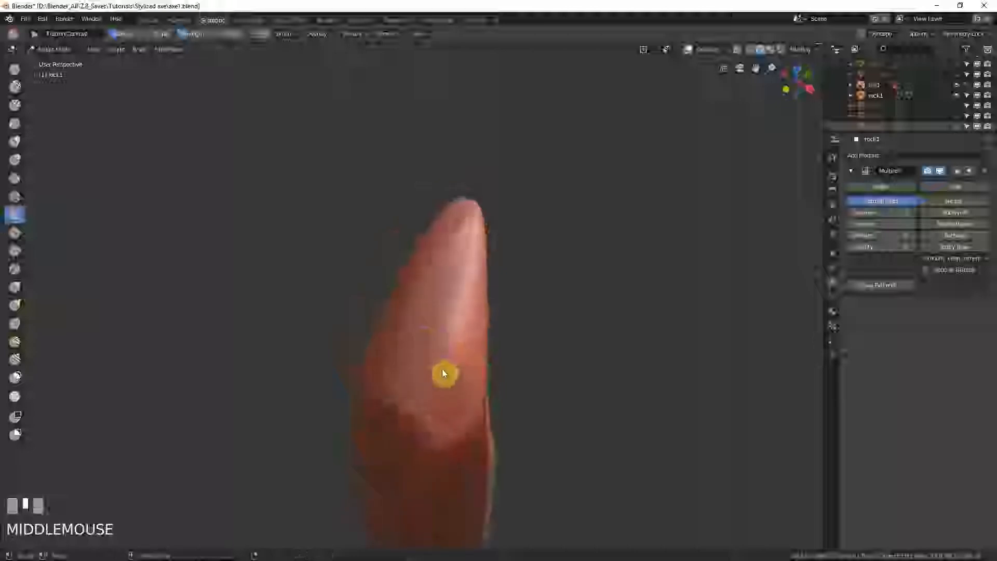
{"action": "left_click_drag", "start_coordinate": [444, 373], "coordinate": [472, 367], "text": "shift"}
{"action": "middle_click_drag", "start_coordinate": [472, 367], "coordinate": [461, 352]}
{"action": "left_click_drag", "start_coordinate": [460, 351], "coordinate": [473, 413], "text": "shift"}
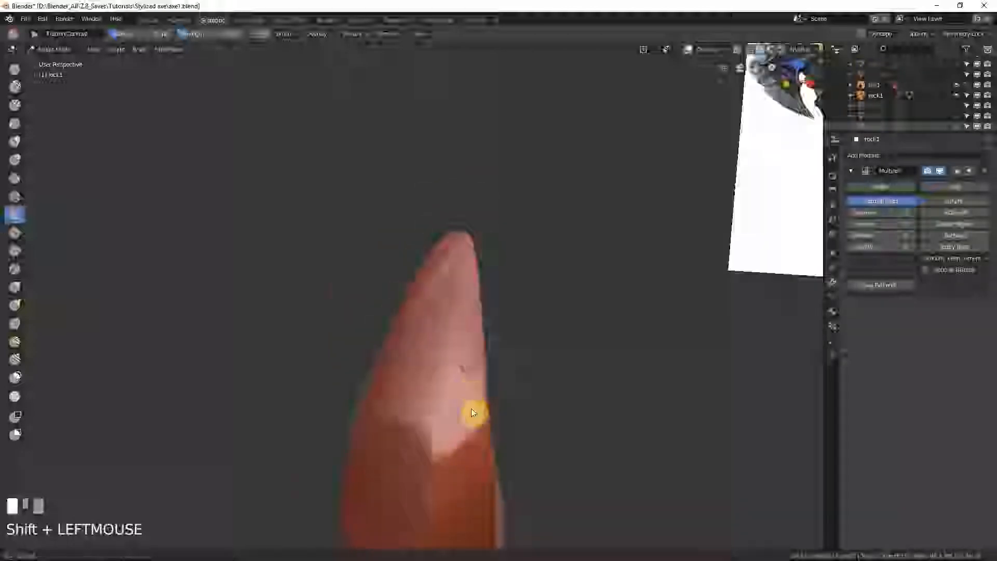
{"action": "middle_click_drag", "start_coordinate": [471, 413], "coordinate": [459, 368]}
Step: Flatten small planes around the tip and smooth the face below it
{"action": "middle_click_drag", "start_coordinate": [409, 306], "coordinate": [407, 301]}
{"action": "mouse_move", "coordinate": [407, 301]}
{"action": "left_mouse_down"}
{"action": "mouse_move", "coordinate": [404, 313]}
{"action": "mouse_move", "coordinate": [396, 291]}
{"action": "left_mouse_up"}
{"action": "middle_click_drag", "start_coordinate": [384, 275], "coordinate": [401, 300]}
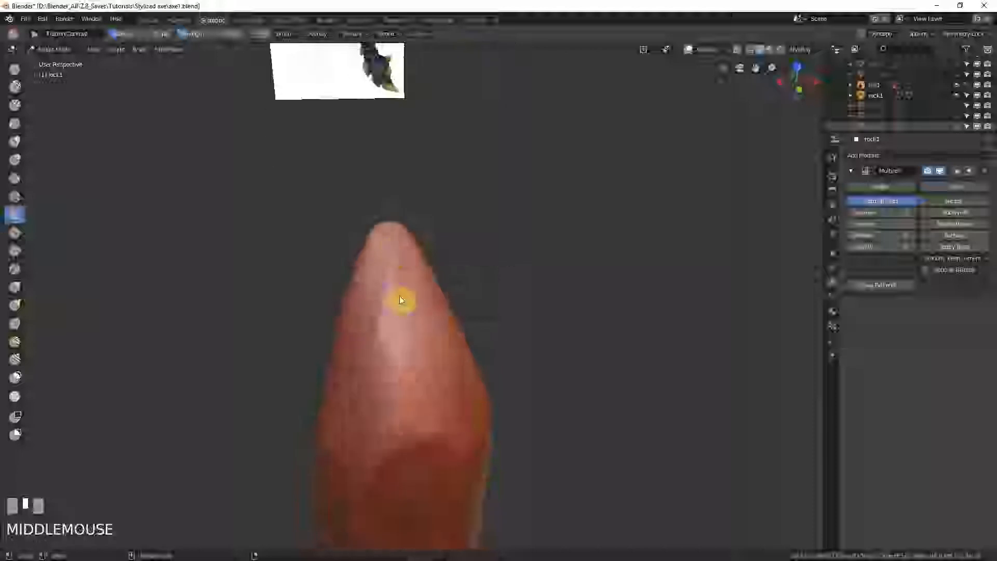
{"action": "left_click_drag", "start_coordinate": [403, 231], "coordinate": [397, 264]}
{"action": "middle_click_drag", "start_coordinate": [397, 263], "coordinate": [407, 244]}
{"action": "mouse_move", "coordinate": [407, 244]}
{"action": "left_mouse_down", "text": "shift"}
{"action": "mouse_move", "coordinate": [396, 250]}
{"action": "mouse_move", "coordinate": [390, 281]}
{"action": "mouse_move", "coordinate": [403, 268]}
{"action": "mouse_move", "coordinate": [383, 345]}
{"action": "left_mouse_up", "text": "shift"}
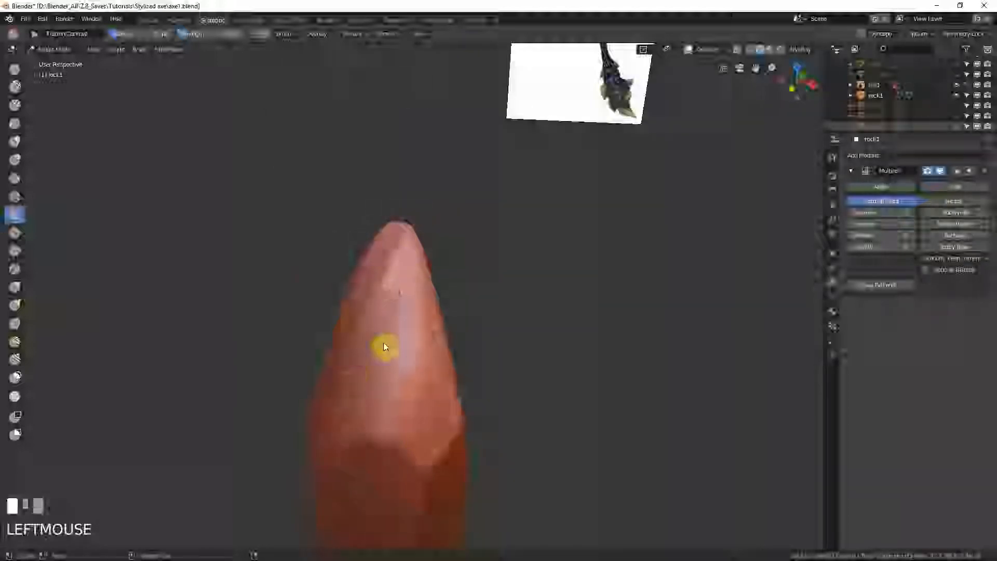
Step: Flatten the side of the tip, adjusting the brush radius and working along the curved upper side
{"action": "mouse_move", "coordinate": [383, 345]}
{"action": "middle_mouse_down"}
{"action": "mouse_move", "coordinate": [378, 312]}
{"action": "mouse_move", "coordinate": [340, 313]}
{"action": "mouse_move", "coordinate": [374, 327]}
{"action": "mouse_move", "coordinate": [316, 270]}
{"action": "middle_mouse_up"}
{"action": "mouse_move", "coordinate": [314, 264]}
{"action": "left_mouse_down"}
{"action": "mouse_move", "coordinate": [308, 252]}
{"action": "mouse_move", "coordinate": [327, 360]}
{"action": "mouse_move", "coordinate": [321, 307]}
{"action": "mouse_move", "coordinate": [345, 334]}
{"action": "mouse_move", "coordinate": [349, 394]}
{"action": "mouse_move", "coordinate": [347, 365]}
{"action": "left_mouse_up"}
{"action": "key", "text": "f"}
{"action": "left_click", "coordinate": [341, 389]}
{"action": "middle_click_drag", "start_coordinate": [367, 401], "coordinate": [345, 402]}
{"action": "mouse_move", "coordinate": [344, 403]}
{"action": "left_mouse_down"}
{"action": "mouse_move", "coordinate": [352, 491]}
{"action": "mouse_move", "coordinate": [348, 445]}
{"action": "mouse_move", "coordinate": [358, 460]}
{"action": "mouse_move", "coordinate": [319, 308]}
{"action": "left_mouse_up"}
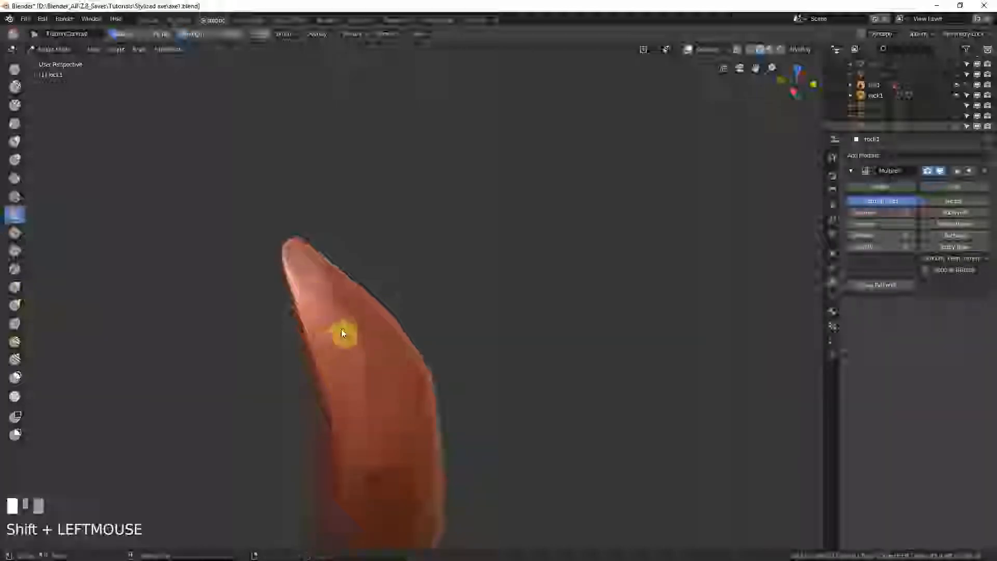
Step: Flatten the edge just below the tip and smooth the adjoining narrow face
{"action": "mouse_move", "coordinate": [341, 332]}
{"action": "middle_mouse_down"}
{"action": "mouse_move", "coordinate": [387, 318]}
{"action": "mouse_move", "coordinate": [374, 332]}
{"action": "mouse_move", "coordinate": [347, 329]}
{"action": "middle_mouse_up"}
{"action": "mouse_move", "coordinate": [347, 330]}
{"action": "left_mouse_down"}
{"action": "mouse_move", "coordinate": [289, 290]}
{"action": "mouse_move", "coordinate": [328, 284]}
{"action": "left_mouse_up"}
{"action": "middle_click_drag", "start_coordinate": [328, 283], "coordinate": [285, 275]}
{"action": "mouse_move", "coordinate": [286, 275]}
{"action": "left_mouse_down"}
{"action": "mouse_move", "coordinate": [278, 265]}
{"action": "mouse_move", "coordinate": [284, 310]}
{"action": "mouse_move", "coordinate": [272, 320]}
{"action": "mouse_move", "coordinate": [285, 360]}
{"action": "mouse_move", "coordinate": [255, 392]}
{"action": "left_mouse_up"}
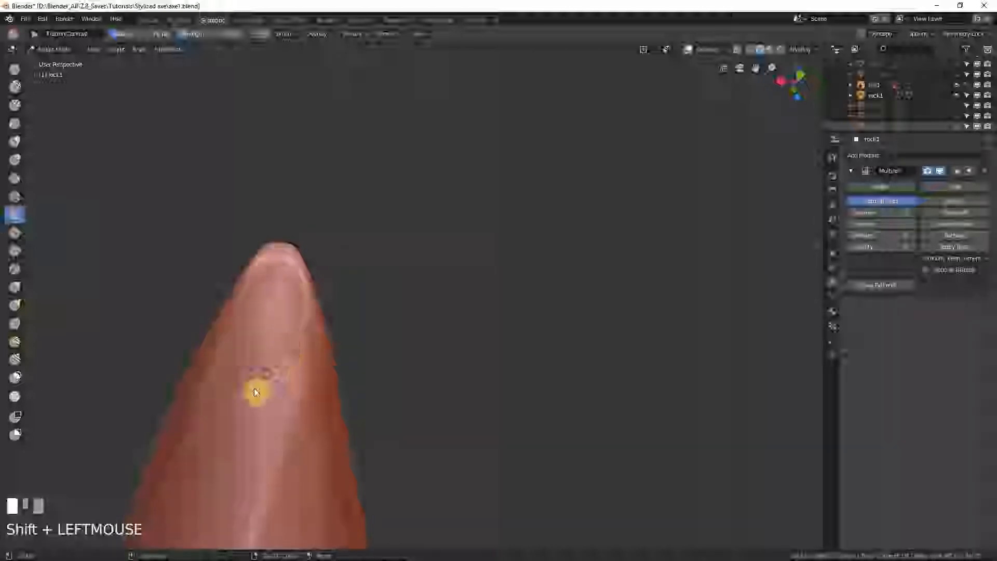
Step: Adjust the Flatten brush radius and level and smooth the long edge on the rock's side from mid-height to the base
{"action": "mouse_move", "coordinate": [255, 392]}
{"action": "middle_mouse_down", "text": "ctrl"}
{"action": "mouse_move", "coordinate": [414, 369]}
{"action": "mouse_move", "coordinate": [369, 379]}
{"action": "mouse_move", "coordinate": [393, 380]}
{"action": "mouse_move", "coordinate": [416, 365]}
{"action": "mouse_move", "coordinate": [350, 366]}
{"action": "mouse_move", "coordinate": [425, 354]}
{"action": "mouse_move", "coordinate": [424, 333]}
{"action": "mouse_move", "coordinate": [434, 349]}
{"action": "mouse_move", "coordinate": [390, 350]}
{"action": "mouse_move", "coordinate": [416, 350]}
{"action": "mouse_move", "coordinate": [394, 363]}
{"action": "mouse_move", "coordinate": [385, 347]}
{"action": "middle_mouse_up", "text": "ctrl"}
{"action": "key", "text": "f"}
{"action": "left_click", "coordinate": [373, 367]}
{"action": "left_click_drag", "start_coordinate": [385, 347], "coordinate": [383, 413]}
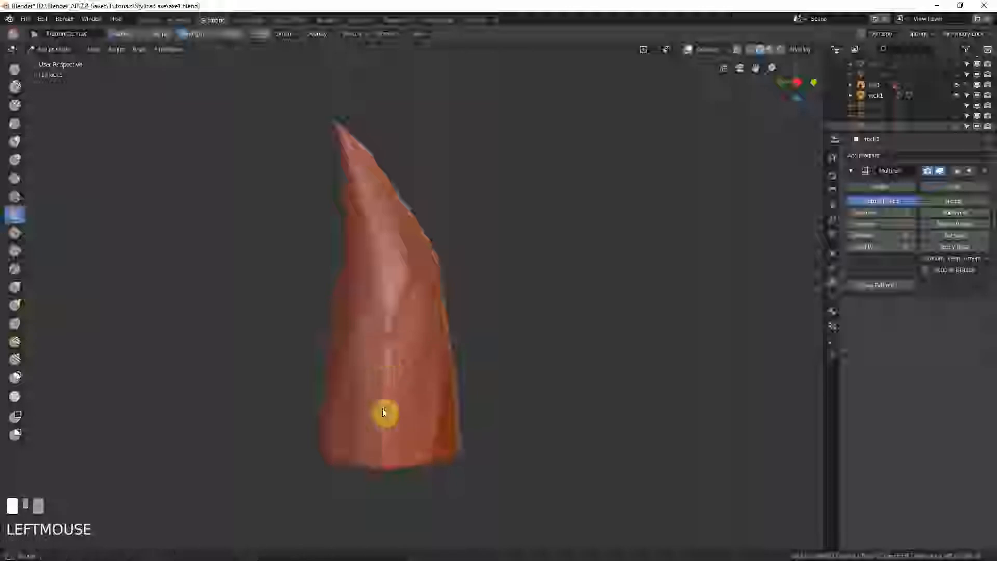
{"action": "mouse_move", "coordinate": [386, 362]}
{"action": "left_mouse_down"}
{"action": "mouse_move", "coordinate": [381, 415]}
{"action": "mouse_move", "coordinate": [379, 365]}
{"action": "left_mouse_up"}
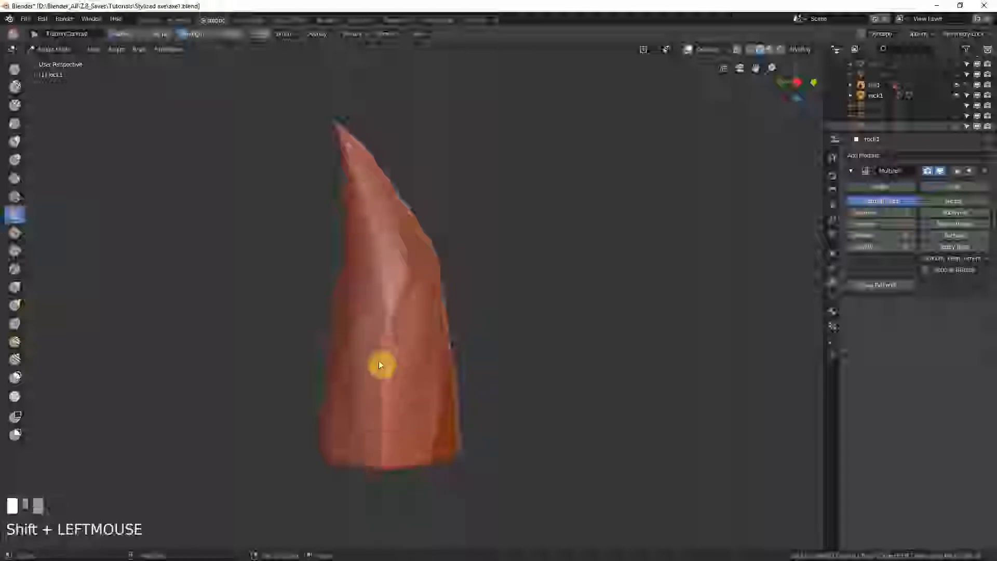
{"action": "middle_click_drag", "start_coordinate": [378, 360], "coordinate": [415, 398]}
{"action": "left_click_drag", "start_coordinate": [384, 366], "coordinate": [375, 267]}
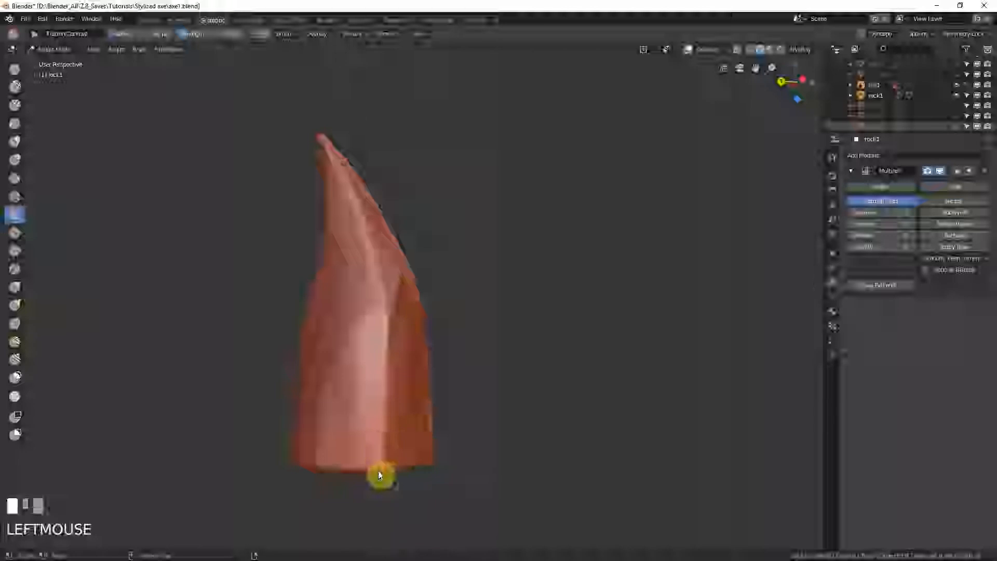
Step: Smooth the side's lower edge and flatten its long facets between the tip and the base
{"action": "middle_click_drag", "start_coordinate": [478, 345], "coordinate": [418, 374]}
{"action": "left_click_drag", "start_coordinate": [386, 387], "coordinate": [384, 360], "text": "shift"}
{"action": "left_click_drag", "start_coordinate": [384, 360], "coordinate": [385, 416]}
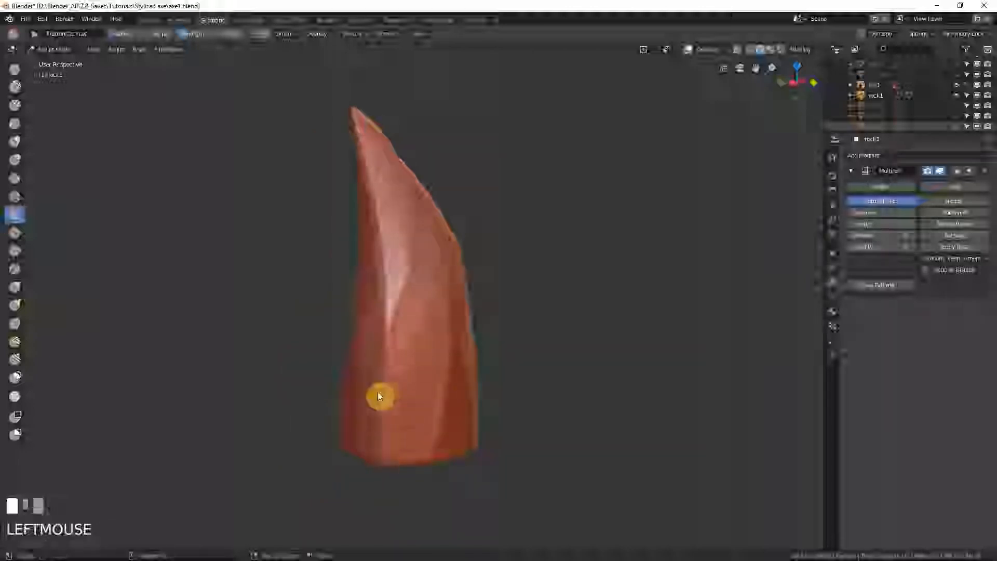
{"action": "mouse_move", "coordinate": [379, 396]}
{"action": "middle_mouse_down"}
{"action": "mouse_move", "coordinate": [443, 285]}
{"action": "mouse_move", "coordinate": [464, 344]}
{"action": "mouse_move", "coordinate": [427, 329]}
{"action": "mouse_move", "coordinate": [378, 258]}
{"action": "middle_mouse_up"}
{"action": "left_click_drag", "start_coordinate": [379, 244], "coordinate": [376, 236]}
{"action": "mouse_move", "coordinate": [411, 161]}
{"action": "left_mouse_down"}
{"action": "mouse_move", "coordinate": [363, 289]}
{"action": "mouse_move", "coordinate": [382, 489]}
{"action": "left_mouse_up"}
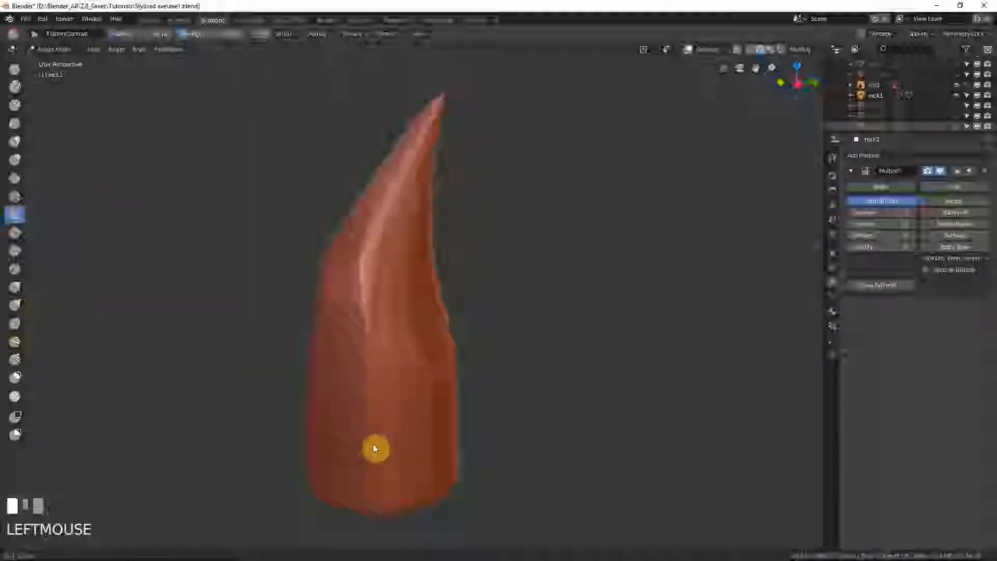
Step: Flatten the curved ridge on the upper side where it runs toward the tip
{"action": "mouse_move", "coordinate": [372, 337]}
{"action": "middle_mouse_down"}
{"action": "mouse_move", "coordinate": [376, 359]}
{"action": "mouse_move", "coordinate": [380, 312]}
{"action": "middle_mouse_up"}
{"action": "middle_click_drag", "start_coordinate": [380, 311], "coordinate": [379, 332], "text": "ctrl"}
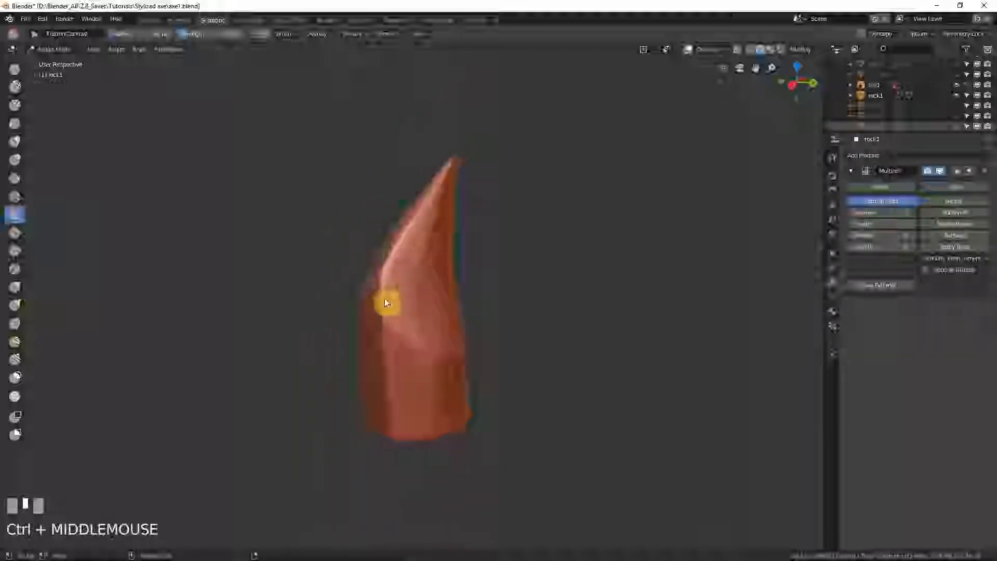
{"action": "left_click_drag", "start_coordinate": [384, 299], "coordinate": [403, 244]}
Step: Try a Fill/Deepen stroke on the ridge junction in the middle of the side, and undo it
{"action": "middle_click_drag", "start_coordinate": [426, 290], "coordinate": [435, 317]}
{"action": "mouse_move", "coordinate": [435, 317]}
{"action": "middle_mouse_down", "text": "ctrl"}
{"action": "mouse_move", "coordinate": [431, 369]}
{"action": "mouse_move", "coordinate": [496, 340]}
{"action": "mouse_move", "coordinate": [425, 353]}
{"action": "mouse_move", "coordinate": [391, 313]}
{"action": "mouse_move", "coordinate": [393, 347]}
{"action": "mouse_move", "coordinate": [363, 443]}
{"action": "mouse_move", "coordinate": [303, 414]}
{"action": "middle_mouse_up", "text": "ctrl"}
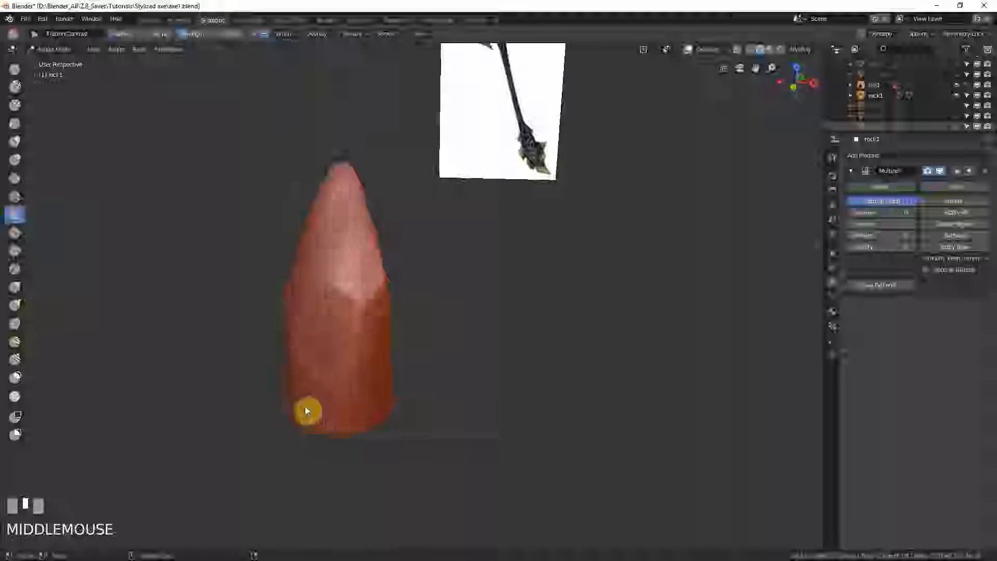
{"action": "middle_click_drag", "start_coordinate": [343, 310], "coordinate": [403, 250]}
{"action": "middle_click_drag", "start_coordinate": [351, 347], "coordinate": [374, 336]}
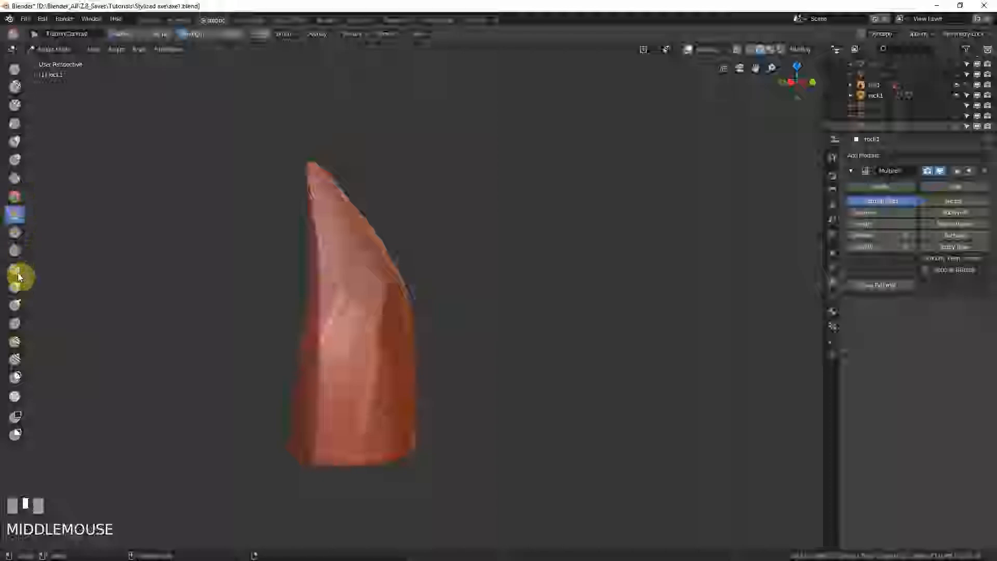
{"action": "left_click", "coordinate": [15, 234]}
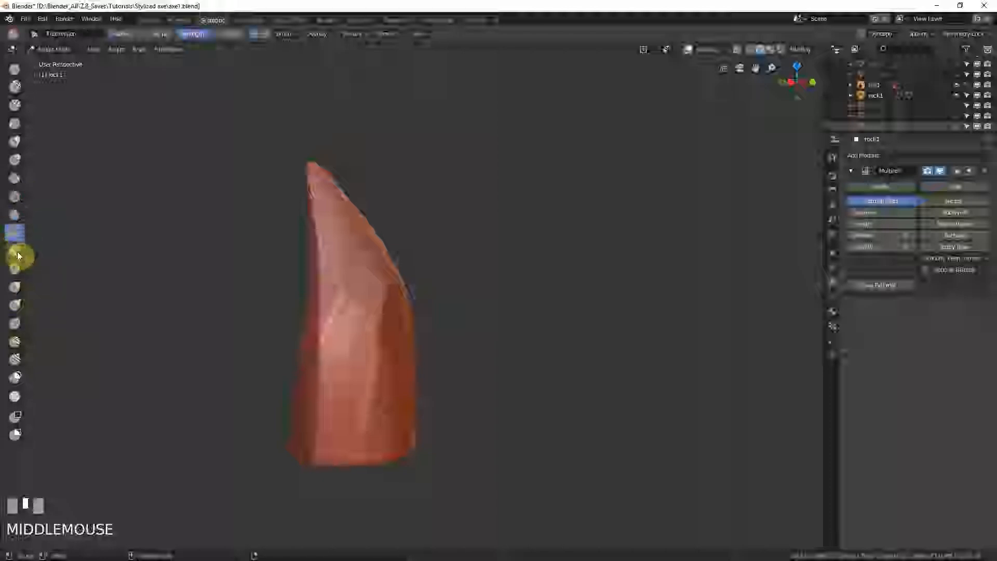
{"action": "mouse_move", "coordinate": [357, 343]}
{"action": "middle_mouse_down", "text": "ctrl"}
{"action": "mouse_move", "coordinate": [352, 327]}
{"action": "mouse_move", "coordinate": [376, 351]}
{"action": "mouse_move", "coordinate": [363, 337]}
{"action": "middle_mouse_up", "text": "ctrl"}
{"action": "key", "text": "f"}
{"action": "left_click", "coordinate": [381, 356]}
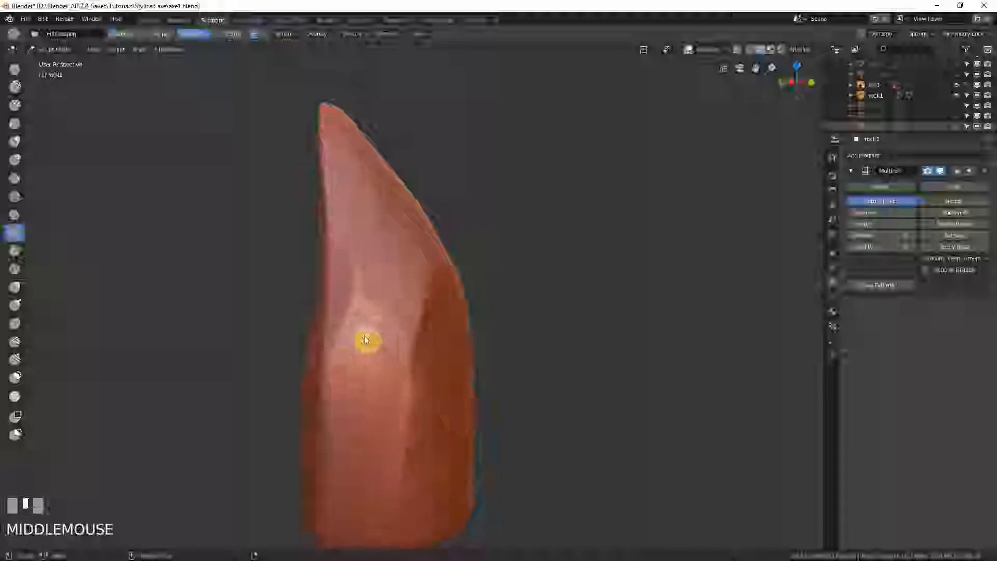
{"action": "mouse_move", "coordinate": [364, 336]}
{"action": "left_mouse_down"}
{"action": "mouse_move", "coordinate": [359, 324]}
{"action": "mouse_move", "coordinate": [354, 334]}
{"action": "left_mouse_up"}
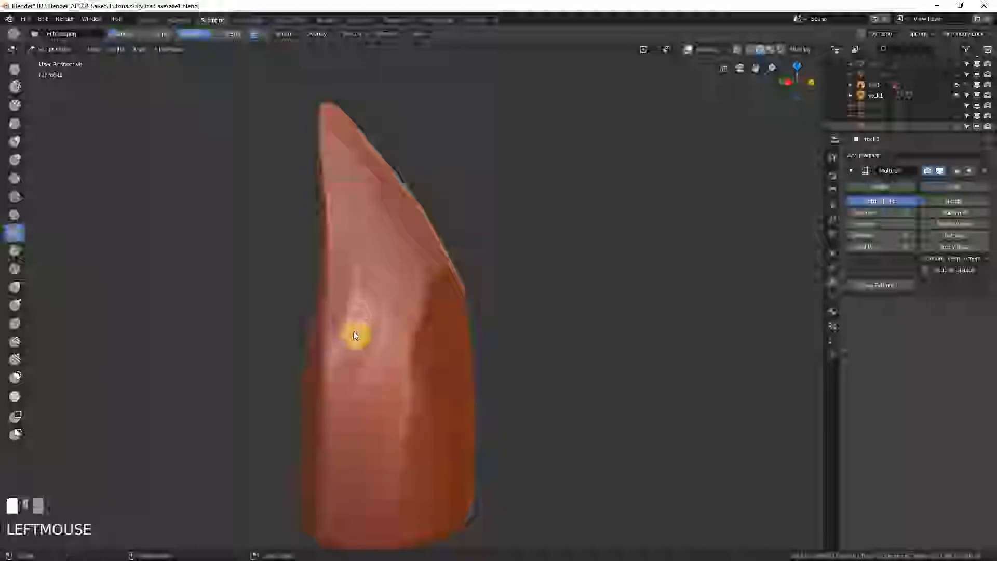
{"action": "key", "text": "ctrl+z"}
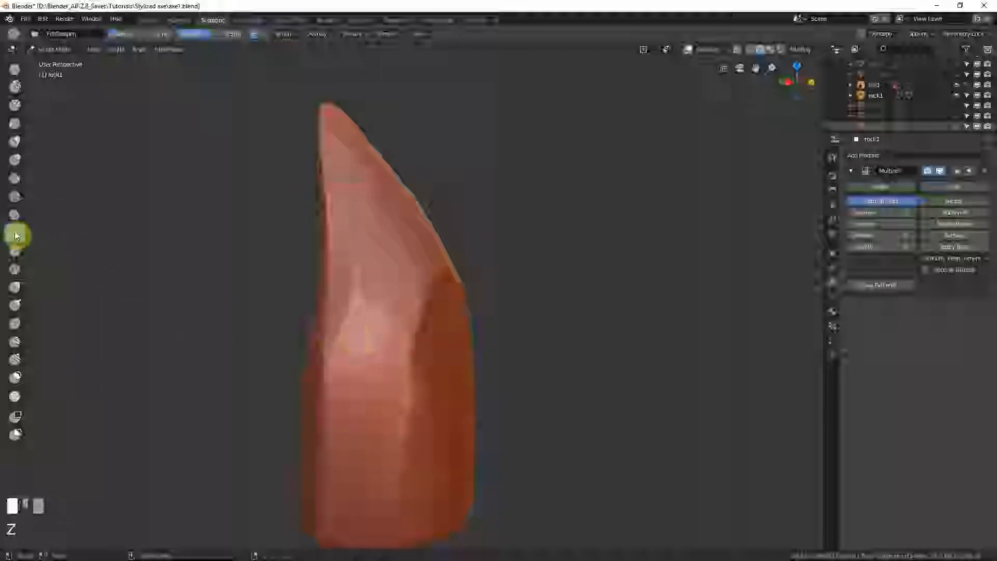
Step: Switch to the Scrape/Peaks brush and scrape down the raised ridge junction in the middle of the side
{"action": "left_click", "coordinate": [17, 252]}
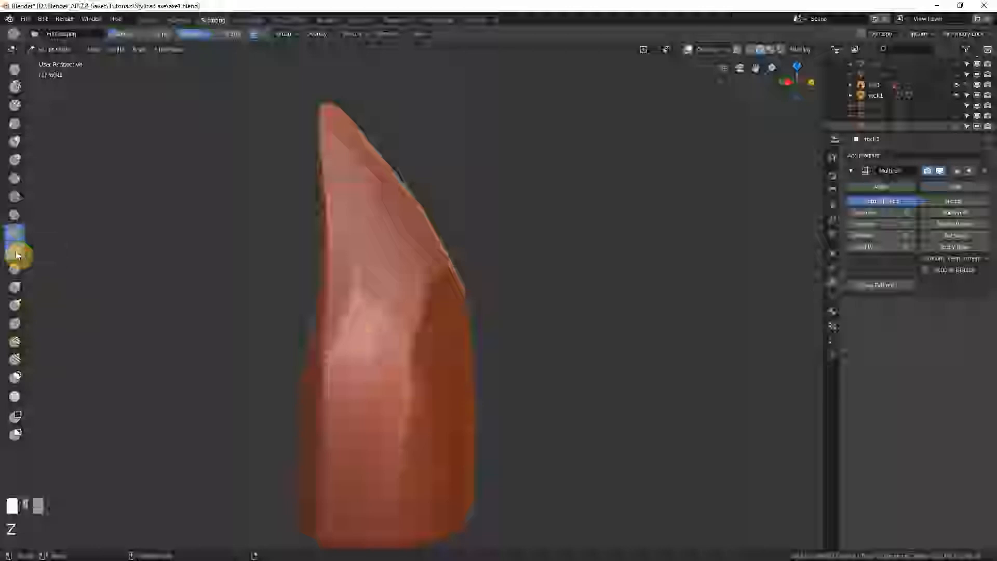
{"action": "left_click", "coordinate": [362, 320]}
{"action": "mouse_move", "coordinate": [362, 320]}
{"action": "left_mouse_down"}
{"action": "mouse_move", "coordinate": [372, 363]}
{"action": "mouse_move", "coordinate": [387, 334]}
{"action": "mouse_move", "coordinate": [365, 392]}
{"action": "mouse_move", "coordinate": [363, 345]}
{"action": "mouse_move", "coordinate": [378, 394]}
{"action": "mouse_move", "coordinate": [371, 332]}
{"action": "mouse_move", "coordinate": [354, 360]}
{"action": "left_mouse_up"}
{"action": "mouse_move", "coordinate": [353, 361]}
{"action": "middle_mouse_down"}
{"action": "mouse_move", "coordinate": [405, 381]}
{"action": "mouse_move", "coordinate": [378, 341]}
{"action": "mouse_move", "coordinate": [351, 349]}
{"action": "mouse_move", "coordinate": [372, 307]}
{"action": "middle_mouse_up"}
{"action": "left_click", "coordinate": [376, 307]}
{"action": "mouse_move", "coordinate": [375, 304]}
{"action": "left_mouse_down"}
{"action": "mouse_move", "coordinate": [374, 293]}
{"action": "mouse_move", "coordinate": [390, 311]}
{"action": "mouse_move", "coordinate": [371, 311]}
{"action": "mouse_move", "coordinate": [407, 200]}
{"action": "mouse_move", "coordinate": [404, 313]}
{"action": "mouse_move", "coordinate": [384, 256]}
{"action": "mouse_move", "coordinate": [398, 223]}
{"action": "mouse_move", "coordinate": [376, 301]}
{"action": "mouse_move", "coordinate": [383, 273]}
{"action": "mouse_move", "coordinate": [396, 307]}
{"action": "left_mouse_up"}
Step: Scrape the edges of the rounded side's central facet and the area below it, and smooth near the base
{"action": "mouse_move", "coordinate": [396, 307]}
{"action": "middle_mouse_down"}
{"action": "mouse_move", "coordinate": [440, 302]}
{"action": "mouse_move", "coordinate": [445, 338]}
{"action": "middle_mouse_up"}
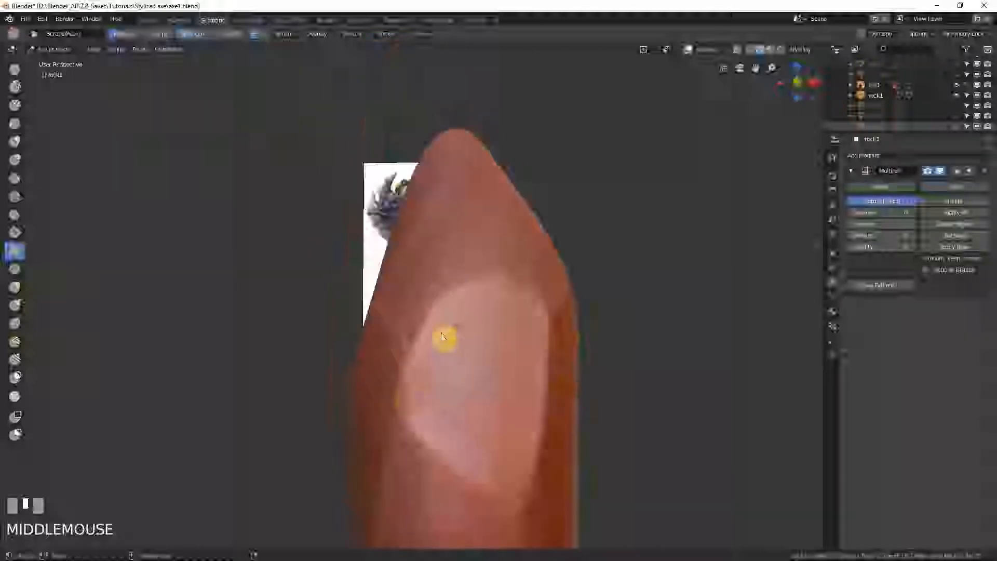
{"action": "mouse_move", "coordinate": [445, 338]}
{"action": "left_mouse_down"}
{"action": "mouse_move", "coordinate": [422, 414]}
{"action": "mouse_move", "coordinate": [435, 401]}
{"action": "mouse_move", "coordinate": [442, 327]}
{"action": "mouse_move", "coordinate": [439, 389]}
{"action": "mouse_move", "coordinate": [459, 438]}
{"action": "mouse_move", "coordinate": [445, 478]}
{"action": "mouse_move", "coordinate": [441, 465]}
{"action": "mouse_move", "coordinate": [419, 460]}
{"action": "left_mouse_up"}
{"action": "middle_click_drag", "start_coordinate": [464, 530], "coordinate": [424, 371], "text": "shift"}
{"action": "mouse_move", "coordinate": [369, 283]}
{"action": "left_mouse_down"}
{"action": "mouse_move", "coordinate": [407, 298]}
{"action": "mouse_move", "coordinate": [441, 349]}
{"action": "mouse_move", "coordinate": [374, 287]}
{"action": "mouse_move", "coordinate": [385, 318]}
{"action": "mouse_move", "coordinate": [352, 314]}
{"action": "mouse_move", "coordinate": [372, 295]}
{"action": "mouse_move", "coordinate": [398, 336]}
{"action": "mouse_move", "coordinate": [362, 274]}
{"action": "mouse_move", "coordinate": [369, 300]}
{"action": "mouse_move", "coordinate": [358, 320]}
{"action": "mouse_move", "coordinate": [403, 340]}
{"action": "left_mouse_up"}
{"action": "mouse_move", "coordinate": [403, 340]}
{"action": "middle_mouse_down"}
{"action": "mouse_move", "coordinate": [451, 344]}
{"action": "mouse_move", "coordinate": [440, 372]}
{"action": "middle_mouse_up"}
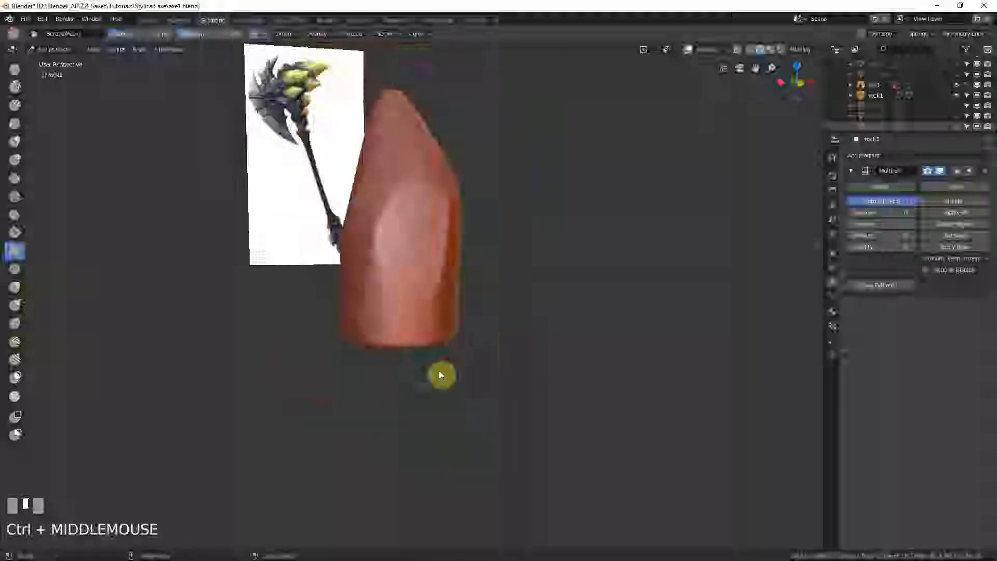
{"action": "left_click_drag", "start_coordinate": [392, 311], "coordinate": [403, 322], "text": "shift"}
{"action": "mouse_move", "coordinate": [403, 322]}
{"action": "middle_mouse_down", "text": "ctrl"}
{"action": "mouse_move", "coordinate": [430, 337]}
{"action": "mouse_move", "coordinate": [429, 356]}
{"action": "middle_mouse_up", "text": "ctrl"}
{"action": "middle_click_drag", "start_coordinate": [428, 355], "coordinate": [455, 351]}
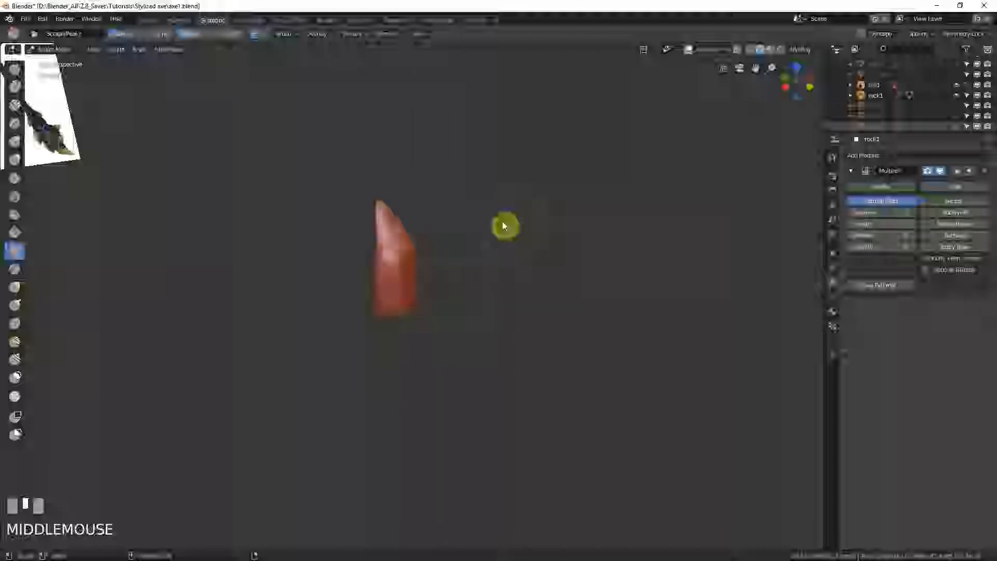
{"action": "mouse_move", "coordinate": [498, 213]}
{"action": "middle_mouse_down"}
{"action": "mouse_move", "coordinate": [520, 169]}
{"action": "mouse_move", "coordinate": [451, 225]}
{"action": "mouse_move", "coordinate": [400, 226]}
{"action": "mouse_move", "coordinate": [497, 229]}
{"action": "middle_mouse_up"}
{"action": "scroll", "coordinate": [418, 250], "scroll_direction": "up", "scroll_amount": 8}
{"action": "scroll", "coordinate": [446, 242], "scroll_direction": "down", "scroll_amount": 5}
{"action": "middle_click_drag", "start_coordinate": [389, 158], "coordinate": [346, 165]}
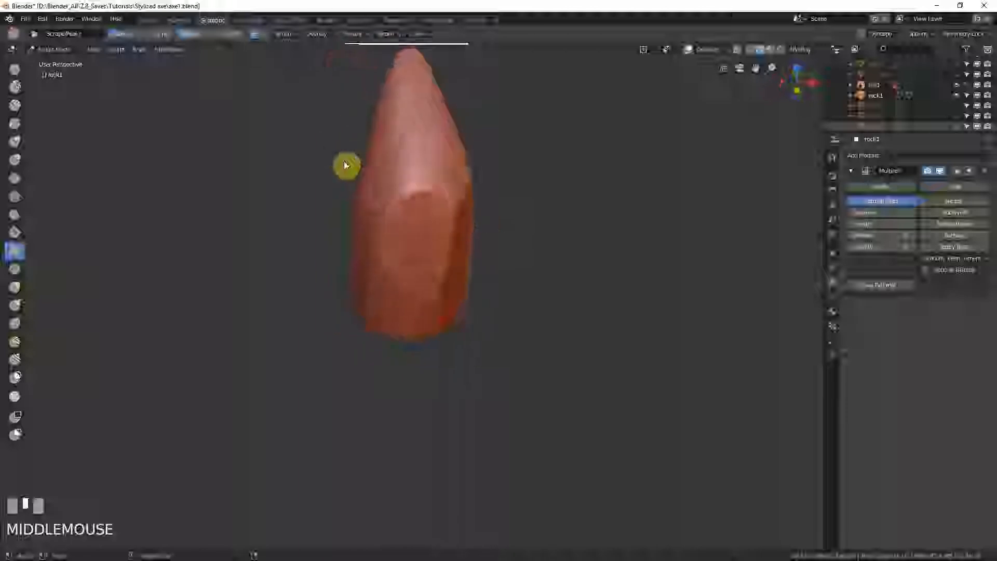
Step: Examine rock1's scraped facets and overall silhouette from several sides, both close up and from a distance
{"action": "scroll", "coordinate": [395, 185], "scroll_direction": "down", "scroll_amount": 4}
{"action": "middle_click_drag", "start_coordinate": [396, 185], "coordinate": [385, 220]}
{"action": "scroll", "coordinate": [385, 221], "scroll_direction": "up", "scroll_amount": 3}
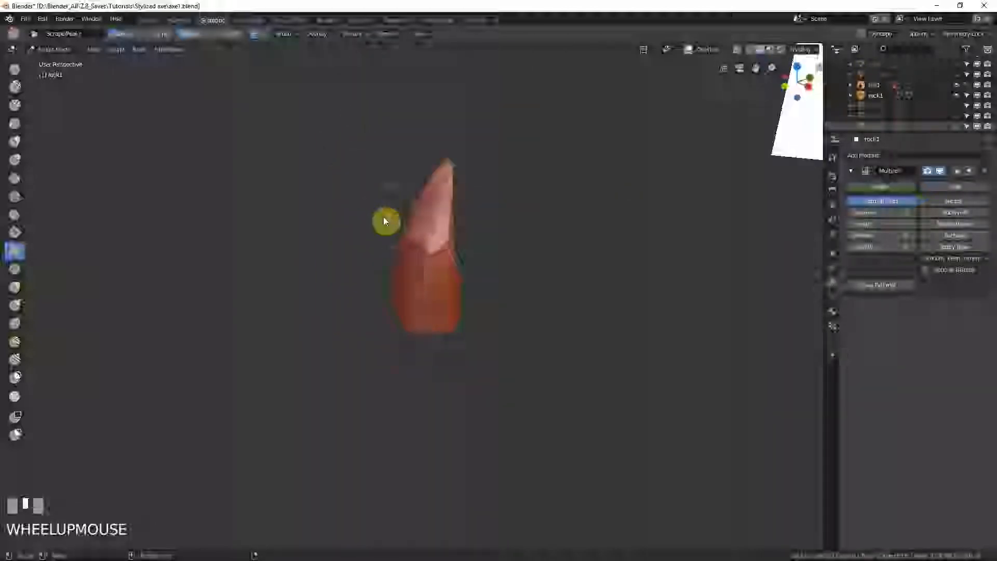
{"action": "scroll", "coordinate": [384, 221], "scroll_direction": "up", "scroll_amount": 3}
{"action": "middle_click_drag", "start_coordinate": [474, 211], "coordinate": [559, 204]}
{"action": "middle_click_drag", "start_coordinate": [516, 178], "coordinate": [553, 172]}
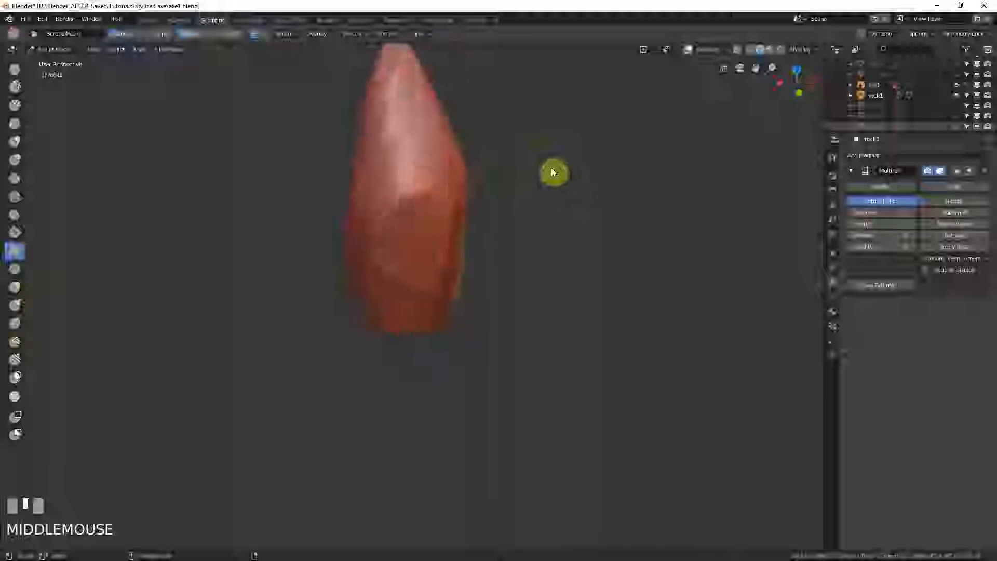
{"action": "scroll", "coordinate": [467, 211], "scroll_direction": "down", "scroll_amount": 3}
{"action": "middle_click_drag", "start_coordinate": [429, 225], "coordinate": [543, 218]}
{"action": "scroll", "coordinate": [453, 259], "scroll_direction": "down", "scroll_amount": 2}
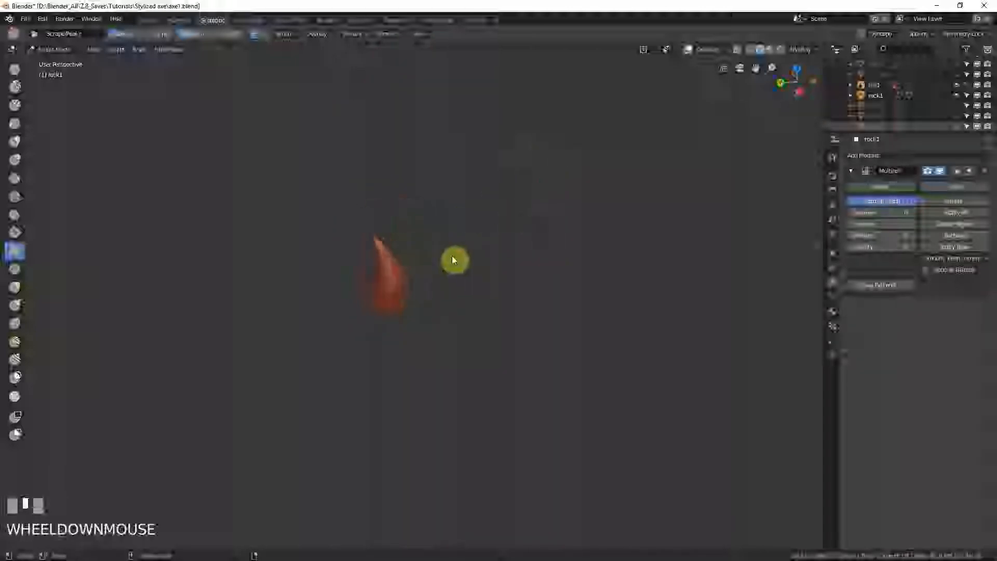
{"action": "mouse_move", "coordinate": [451, 260]}
{"action": "middle_mouse_down"}
{"action": "mouse_move", "coordinate": [413, 287]}
{"action": "mouse_move", "coordinate": [449, 270]}
{"action": "middle_mouse_up"}
{"action": "scroll", "coordinate": [381, 285], "scroll_direction": "up", "scroll_amount": 4}
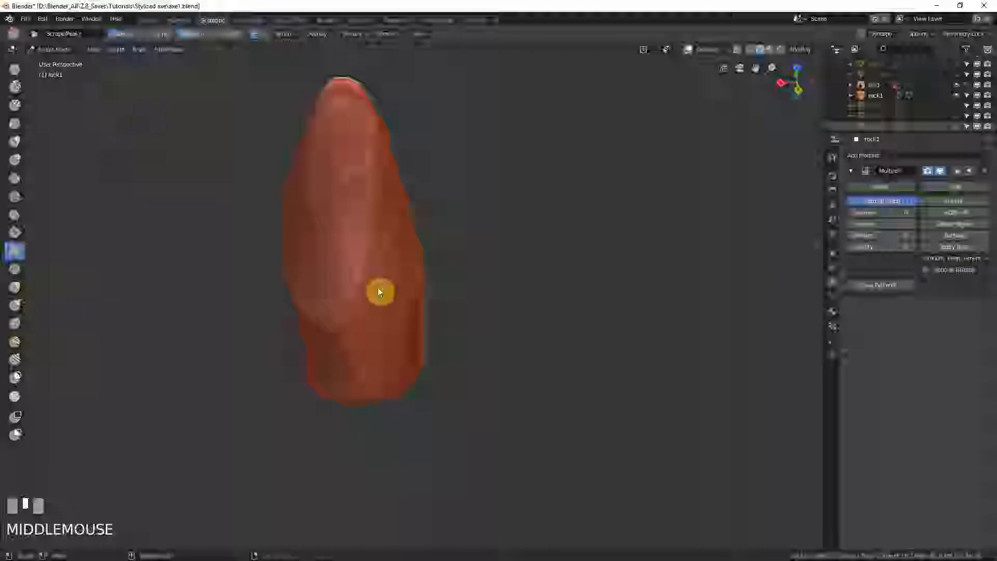
Step: Switch to the Crease brush, adjust its radius and check its falloff curve
{"action": "key", "text": "shift+c"}
{"action": "key", "text": "f"}
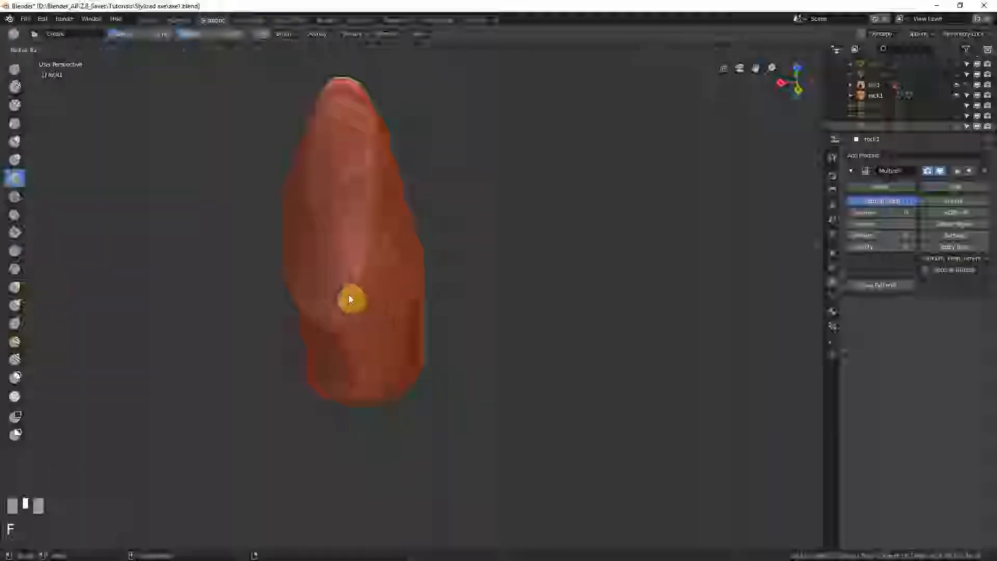
{"action": "left_click", "coordinate": [344, 295]}
{"action": "left_click", "coordinate": [422, 34]}
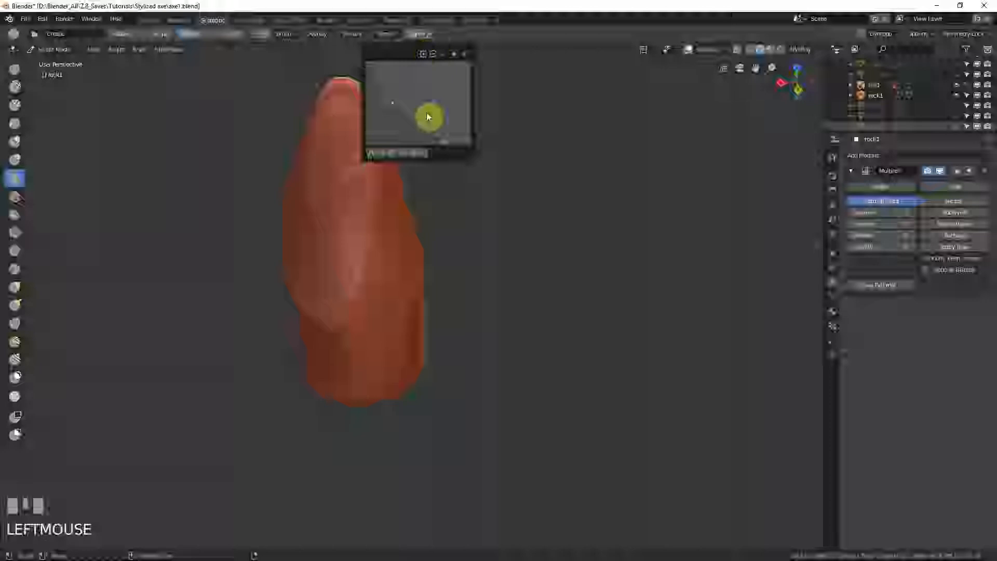
{"action": "left_click", "coordinate": [420, 36]}
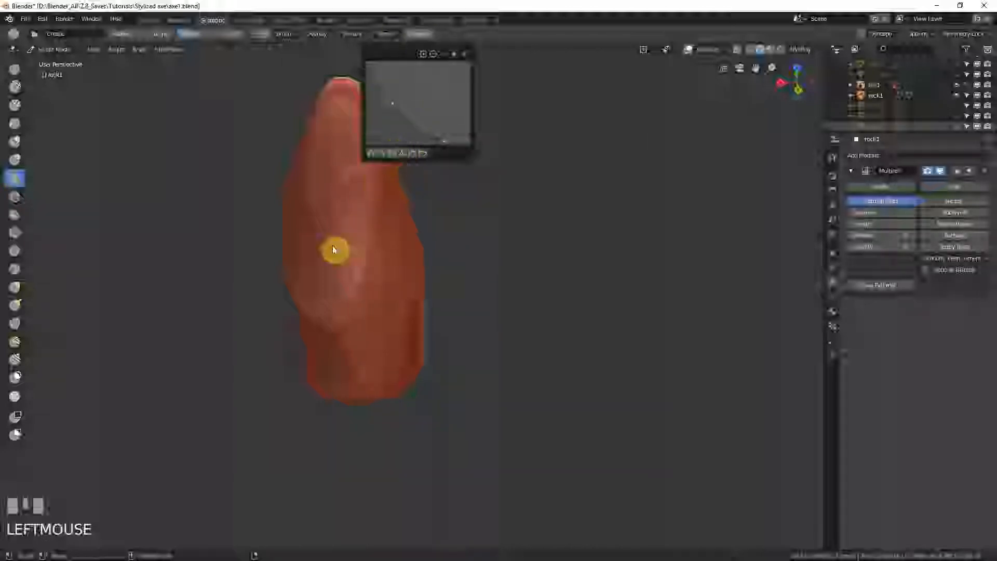
Step: Try a Crease stroke on the central facet of rock1's side, and undo it
{"action": "mouse_move", "coordinate": [334, 249]}
{"action": "middle_mouse_down"}
{"action": "mouse_move", "coordinate": [349, 258]}
{"action": "mouse_move", "coordinate": [348, 282]}
{"action": "middle_mouse_up"}
{"action": "left_click", "coordinate": [347, 282]}
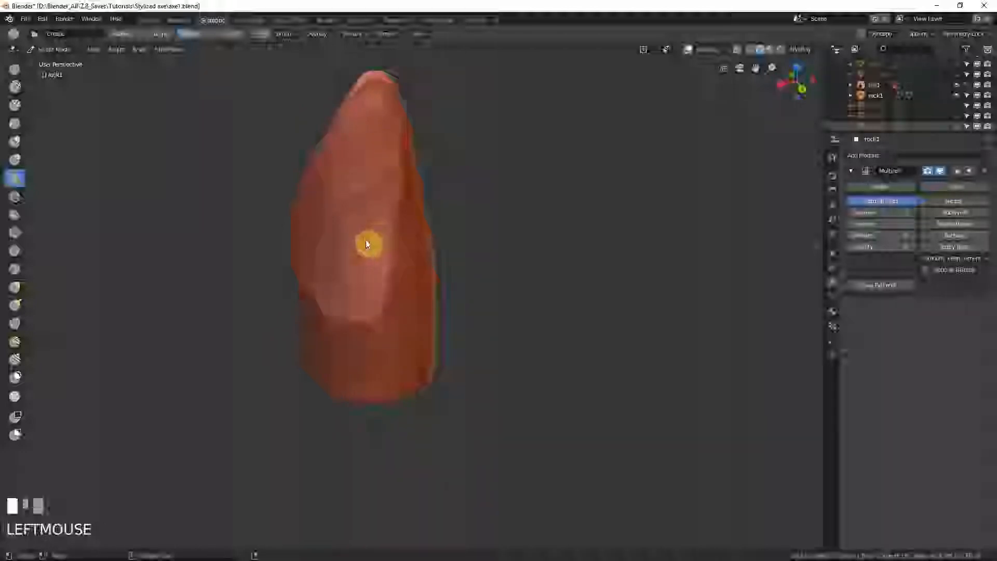
{"action": "key", "text": "ctrl+z"}
Step: Adjust the Crease brush's radius and strength, try short crease strokes along rock1's central facet, and undo the last one
{"action": "key", "text": "f"}
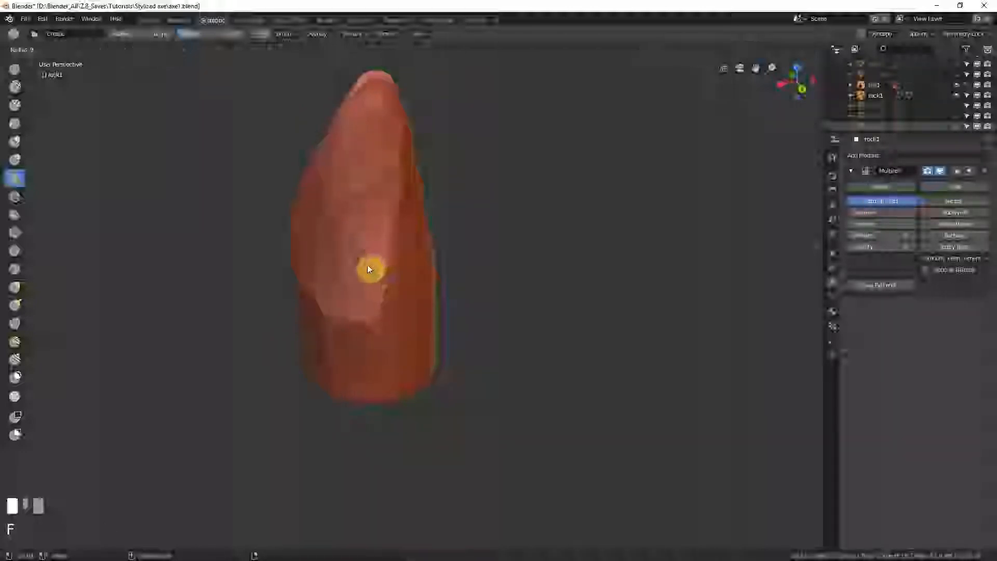
{"action": "left_click", "coordinate": [367, 264]}
{"action": "key", "text": "shift+f"}
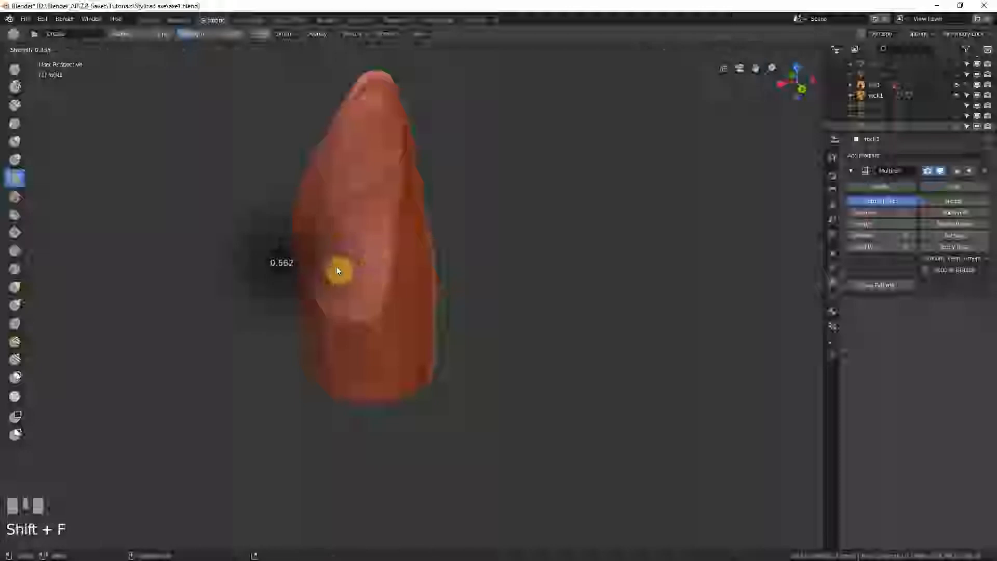
{"action": "left_click", "coordinate": [337, 270]}
{"action": "left_click_drag", "start_coordinate": [352, 300], "coordinate": [357, 278]}
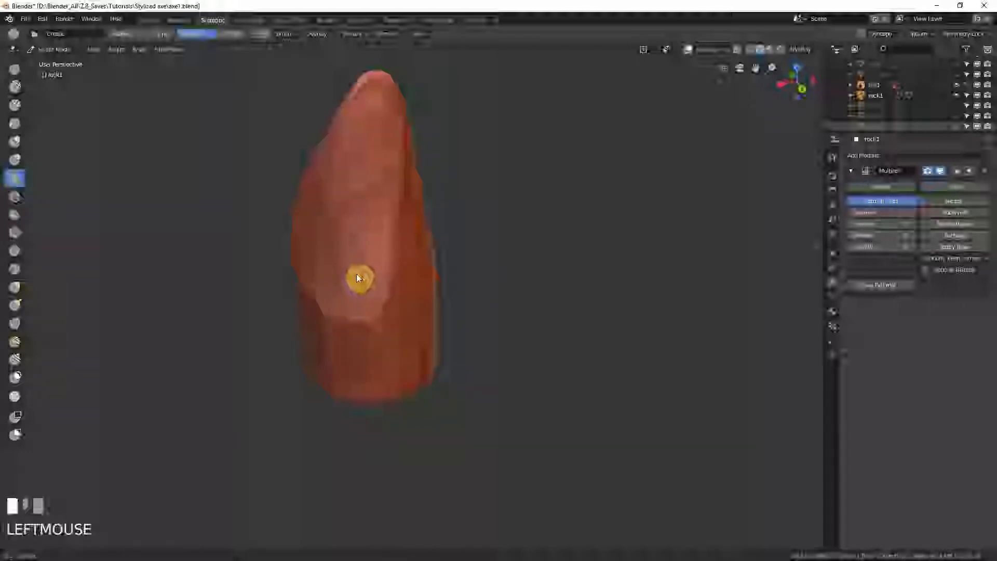
{"action": "mouse_move", "coordinate": [365, 251]}
{"action": "middle_mouse_down"}
{"action": "mouse_move", "coordinate": [362, 222]}
{"action": "mouse_move", "coordinate": [363, 258]}
{"action": "middle_mouse_up"}
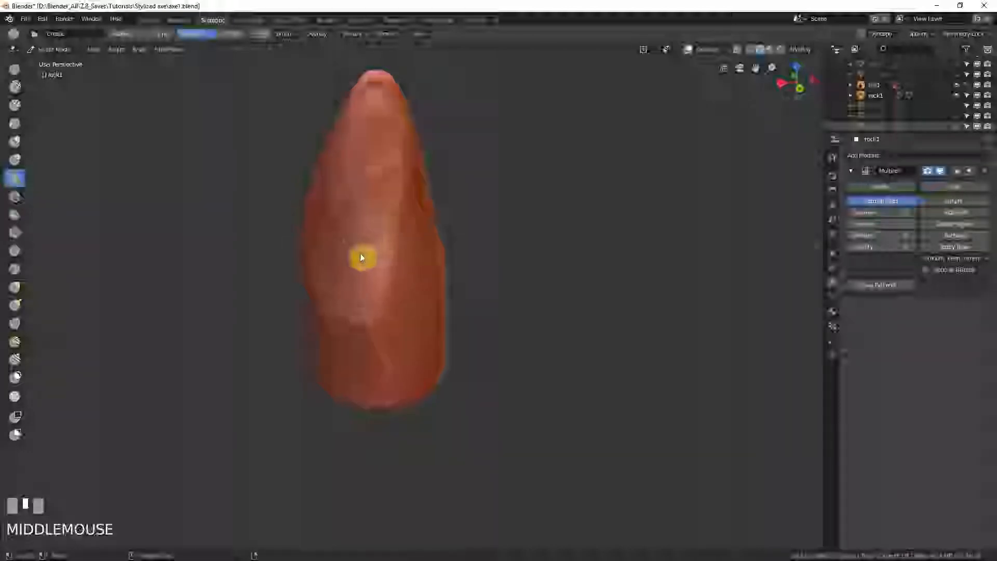
{"action": "left_click", "coordinate": [365, 257]}
{"action": "mouse_move", "coordinate": [365, 258]}
{"action": "left_mouse_down"}
{"action": "mouse_move", "coordinate": [396, 187]}
{"action": "mouse_move", "coordinate": [367, 242]}
{"action": "left_mouse_up"}
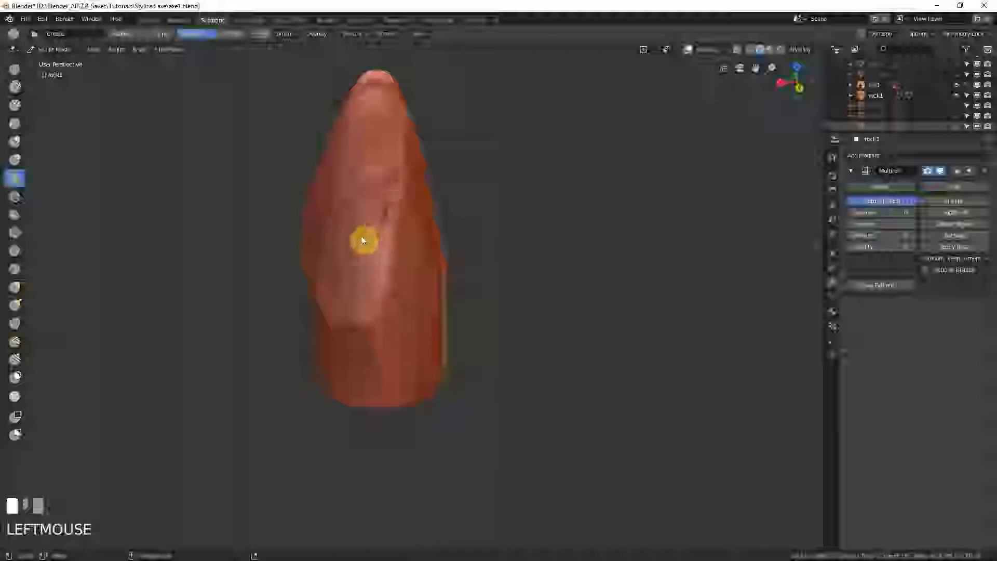
{"action": "key", "text": "ctrl+z"}
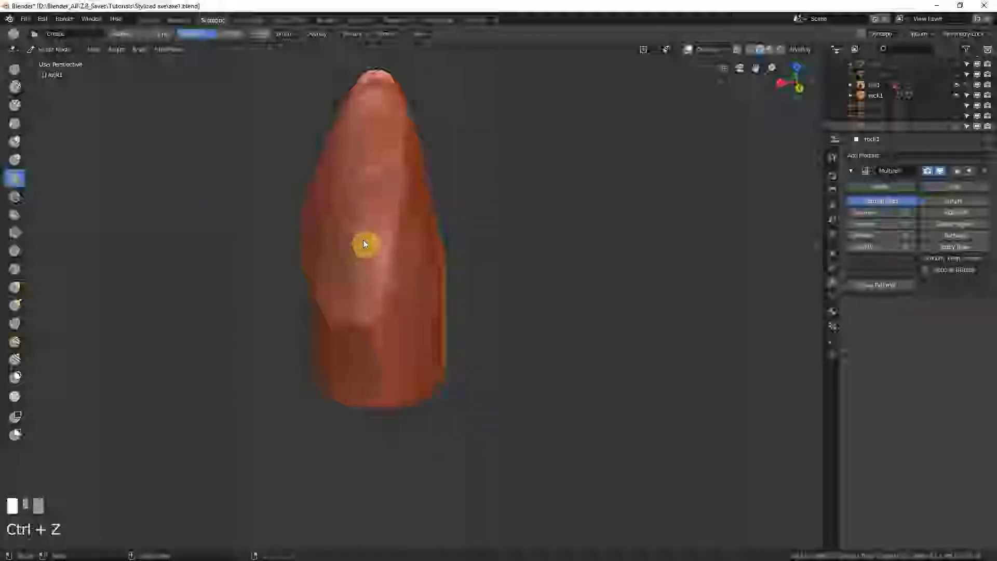
Step: Compare the sculpted rocks with the axe model and its reference image, in perspective and in the front view
{"action": "mouse_move", "coordinate": [363, 243]}
{"action": "middle_mouse_down"}
{"action": "mouse_move", "coordinate": [427, 229]}
{"action": "mouse_move", "coordinate": [381, 187]}
{"action": "mouse_move", "coordinate": [352, 234]}
{"action": "mouse_move", "coordinate": [377, 233]}
{"action": "mouse_move", "coordinate": [341, 260]}
{"action": "mouse_move", "coordinate": [358, 258]}
{"action": "mouse_move", "coordinate": [369, 240]}
{"action": "mouse_move", "coordinate": [407, 259]}
{"action": "mouse_move", "coordinate": [363, 272]}
{"action": "mouse_move", "coordinate": [385, 276]}
{"action": "mouse_move", "coordinate": [374, 256]}
{"action": "mouse_move", "coordinate": [382, 279]}
{"action": "mouse_move", "coordinate": [391, 265]}
{"action": "mouse_move", "coordinate": [373, 307]}
{"action": "mouse_move", "coordinate": [392, 302]}
{"action": "mouse_move", "coordinate": [384, 272]}
{"action": "mouse_move", "coordinate": [423, 269]}
{"action": "mouse_move", "coordinate": [394, 249]}
{"action": "mouse_move", "coordinate": [428, 246]}
{"action": "mouse_move", "coordinate": [392, 251]}
{"action": "mouse_move", "coordinate": [365, 233]}
{"action": "middle_mouse_up"}
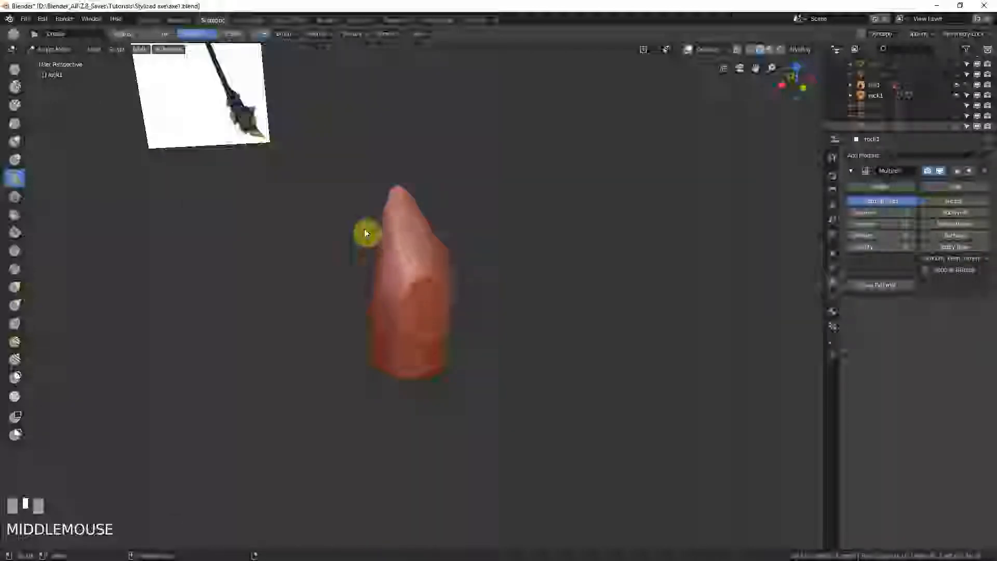
{"action": "middle_click_drag", "start_coordinate": [414, 216], "coordinate": [269, 196]}
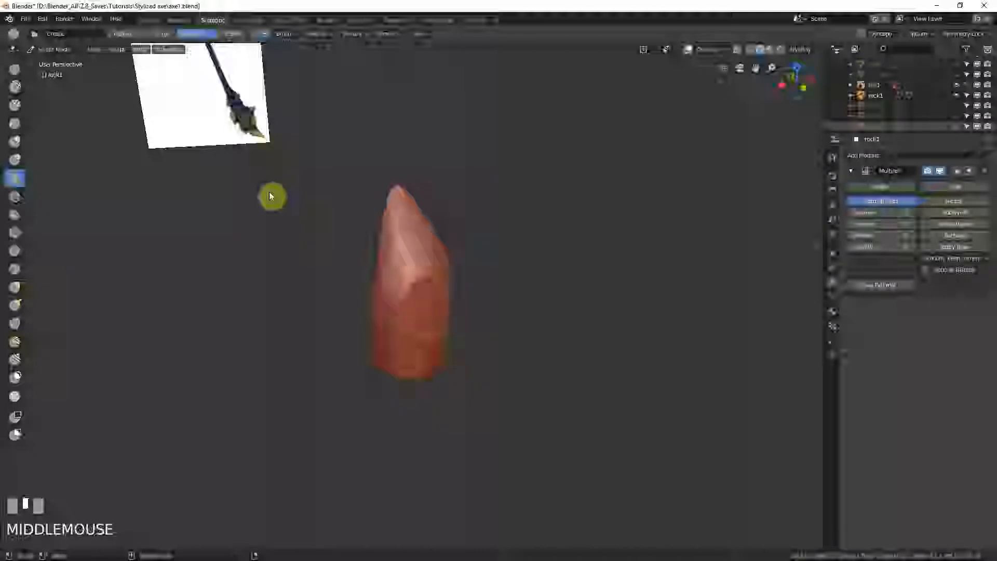
{"action": "scroll", "coordinate": [275, 177], "scroll_direction": "down", "scroll_amount": 4}
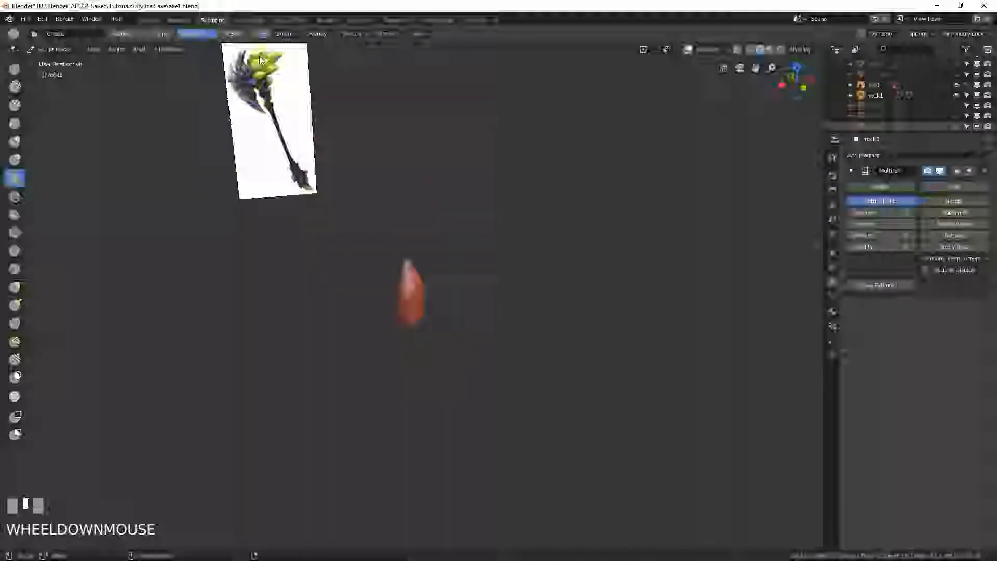
{"action": "scroll", "coordinate": [428, 279], "scroll_direction": "up", "scroll_amount": 4}
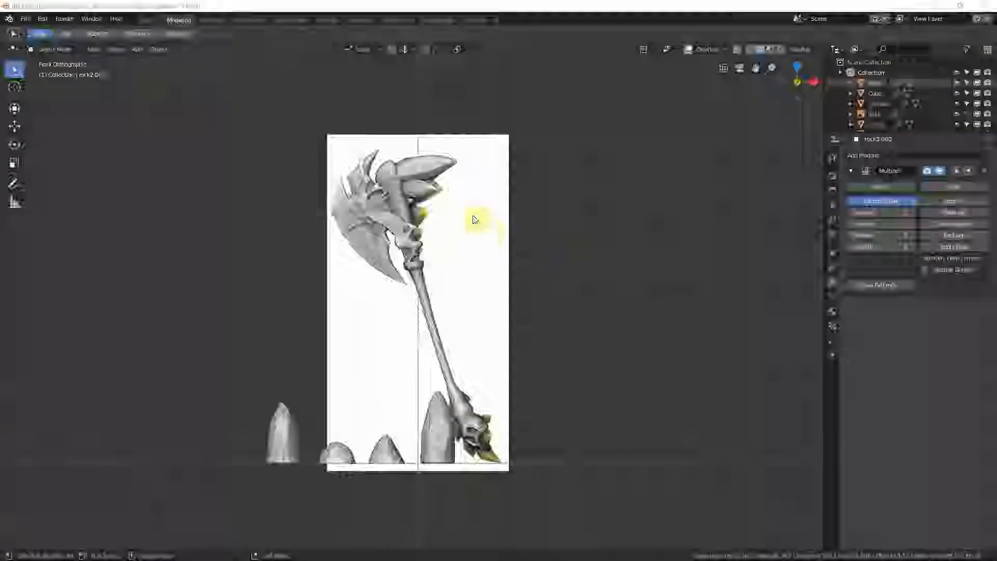
{"action": "scroll", "coordinate": [474, 216], "scroll_direction": "down", "scroll_amount": 1}
{"action": "scroll", "coordinate": [460, 285], "scroll_direction": "up", "scroll_amount": 1}
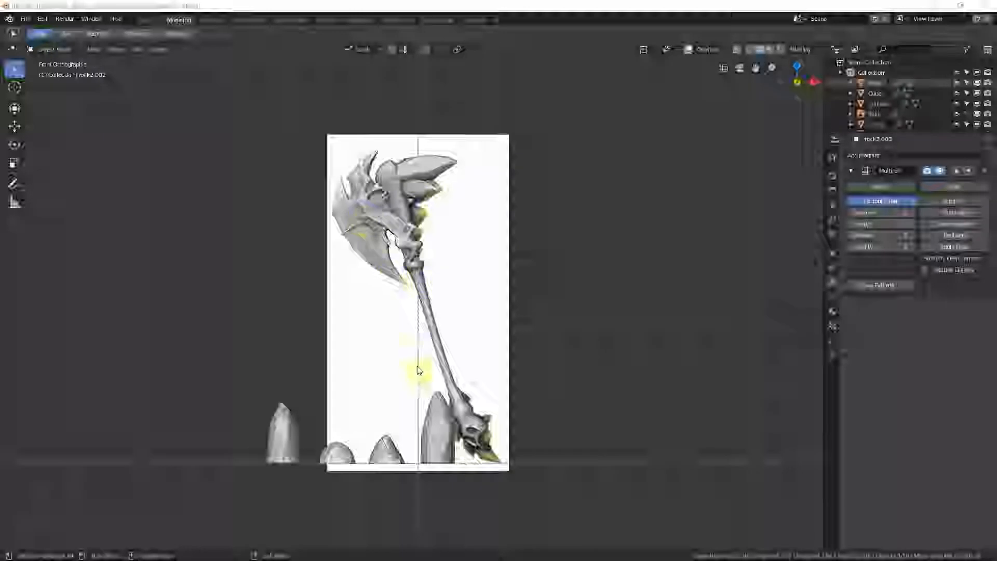
{"action": "middle_click_drag", "start_coordinate": [382, 267], "coordinate": [361, 188]}
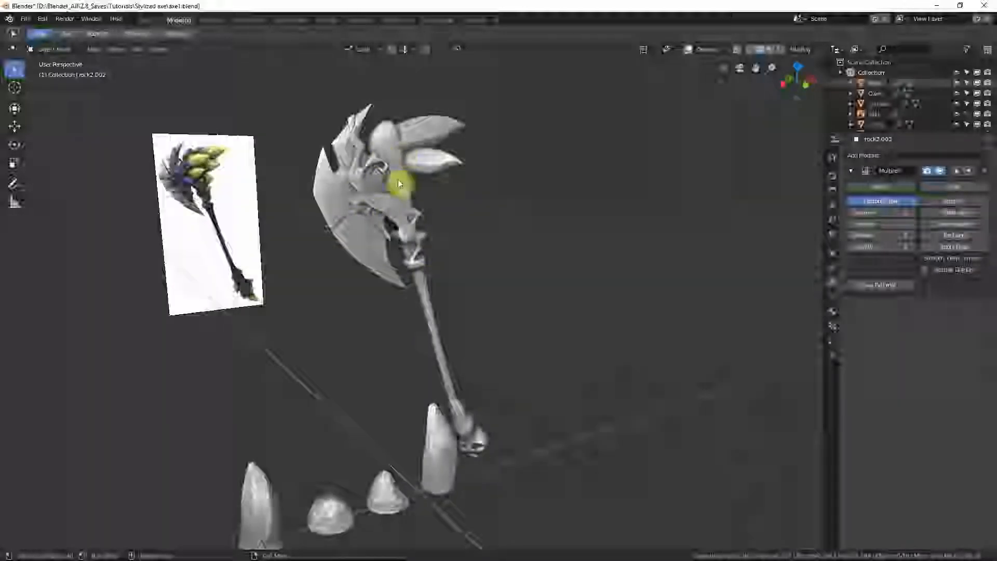
{"action": "middle_click_drag", "start_coordinate": [416, 300], "coordinate": [396, 276]}
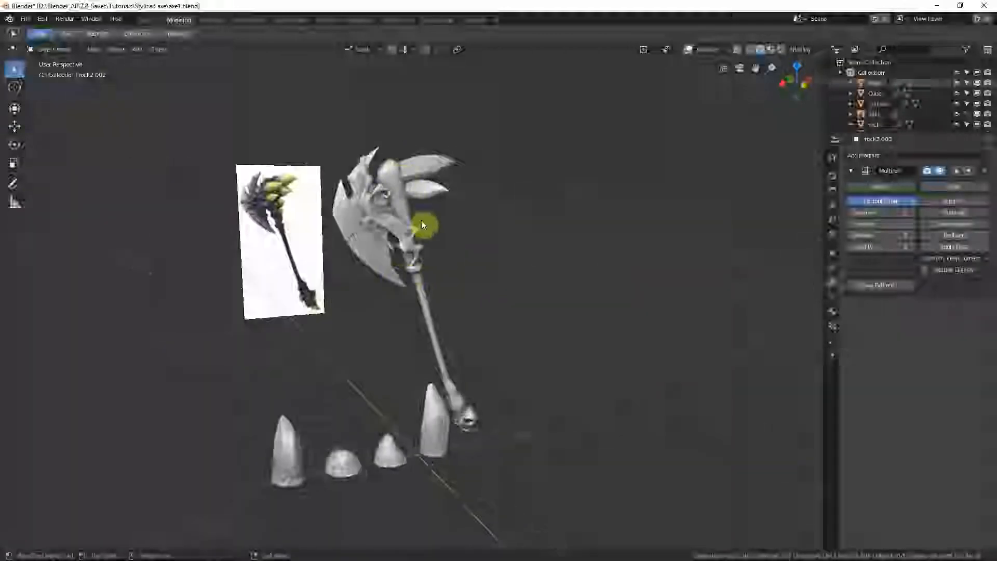
{"action": "key", "text": "KP_1"}
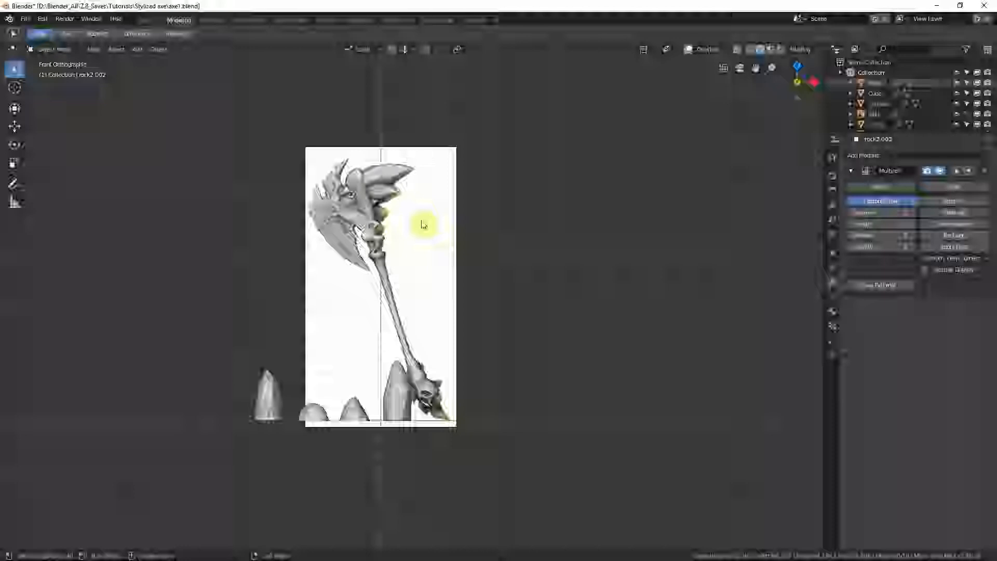
{"action": "scroll", "coordinate": [392, 229], "scroll_direction": "up", "scroll_amount": 3}
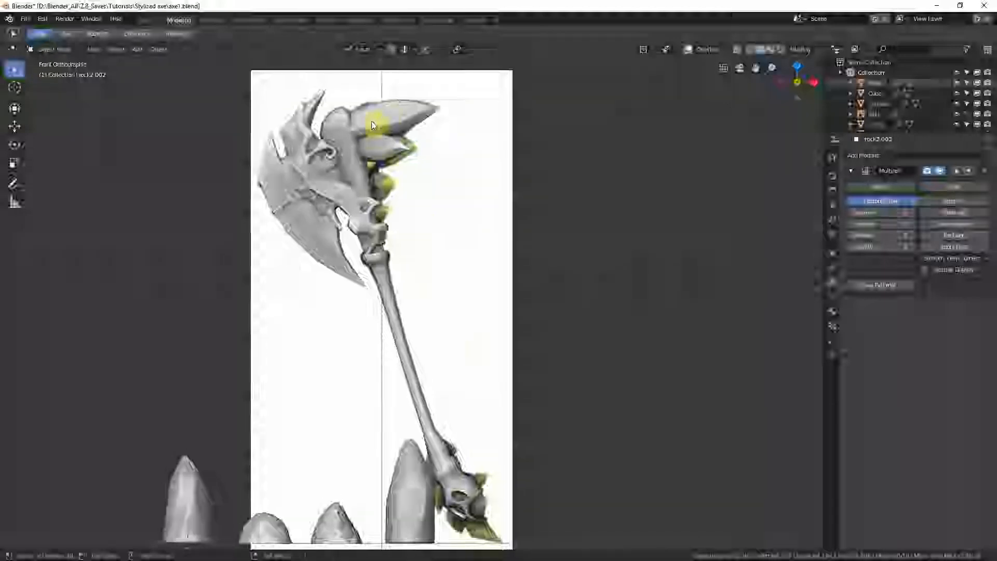
{"action": "scroll", "coordinate": [452, 344], "scroll_direction": "down", "scroll_amount": 2}
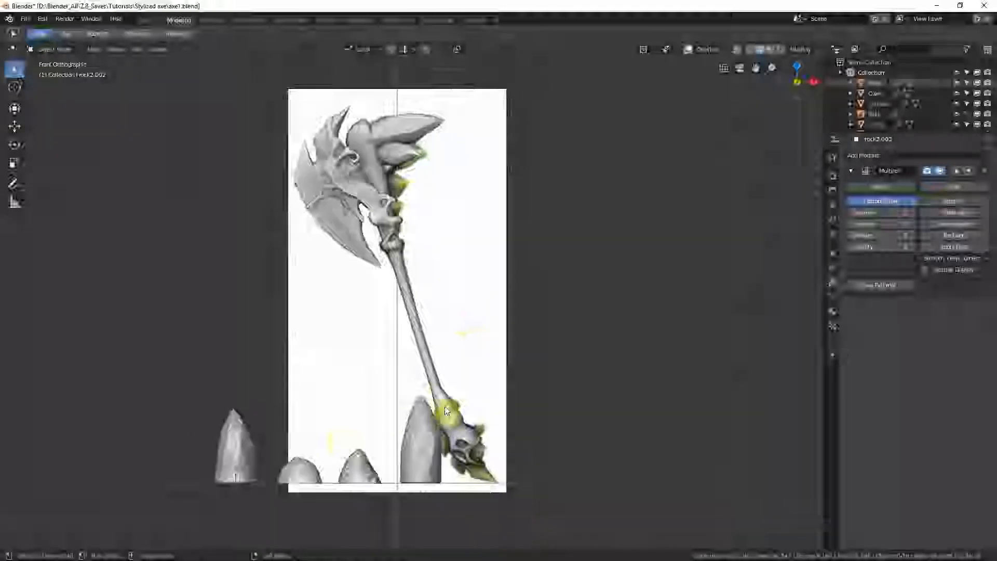
Step: Select rock2, the tall faceted rock standing outside the reference image, with the whole axe in view
{"action": "left_click", "coordinate": [241, 447]}
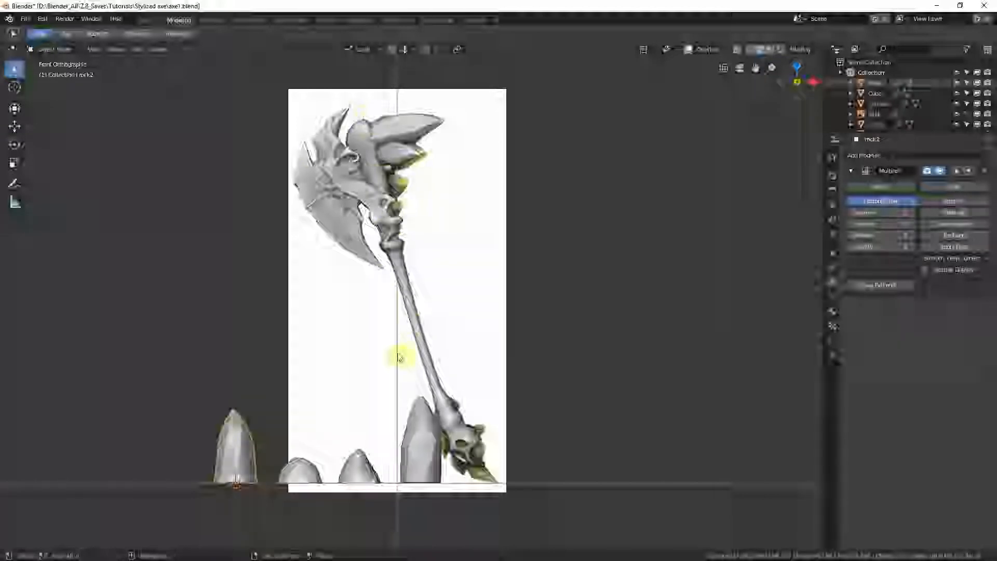
{"action": "middle_click_drag", "start_coordinate": [404, 354], "coordinate": [406, 353], "text": "shift"}
{"action": "scroll", "coordinate": [396, 285], "scroll_direction": "up", "scroll_amount": 1}
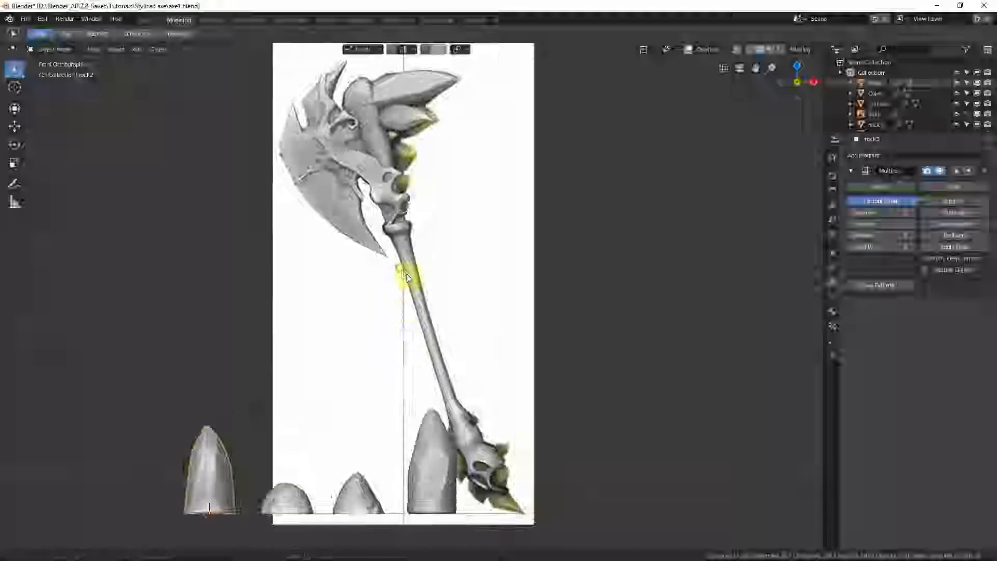
{"action": "middle_click_drag", "start_coordinate": [403, 276], "coordinate": [408, 283], "text": "shift"}
{"action": "left_click", "coordinate": [226, 483]}
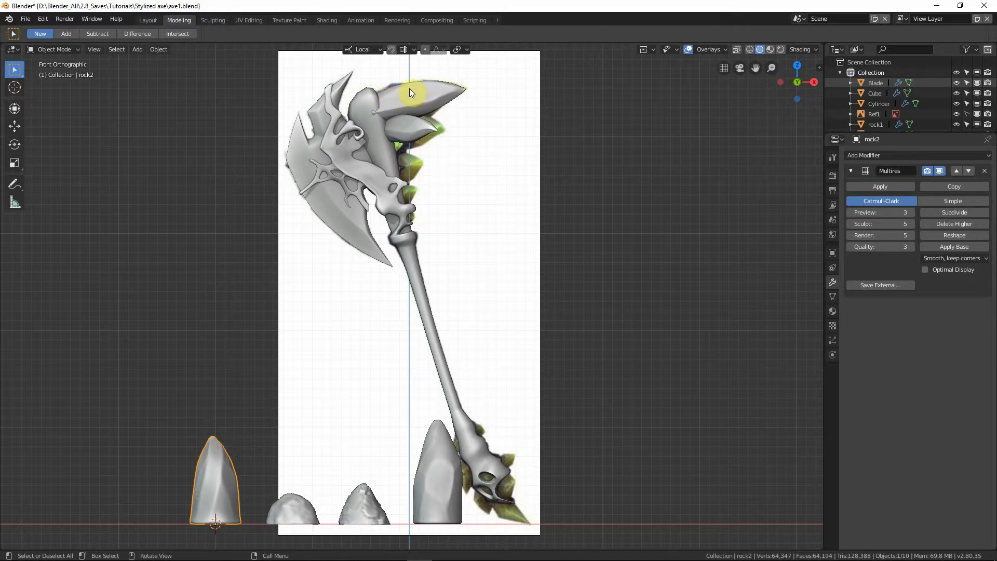
Step: Compare the crystal spikes already placed on the axe head with the reference image, in wireframe, solid, angled and front views
{"action": "key", "text": "shift+z"}
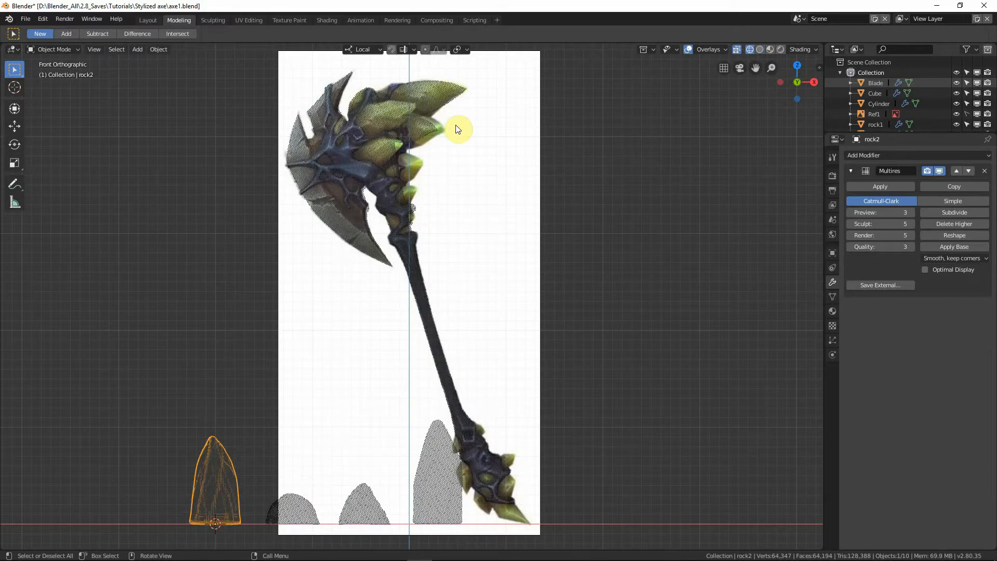
{"action": "key", "text": "shift+z"}
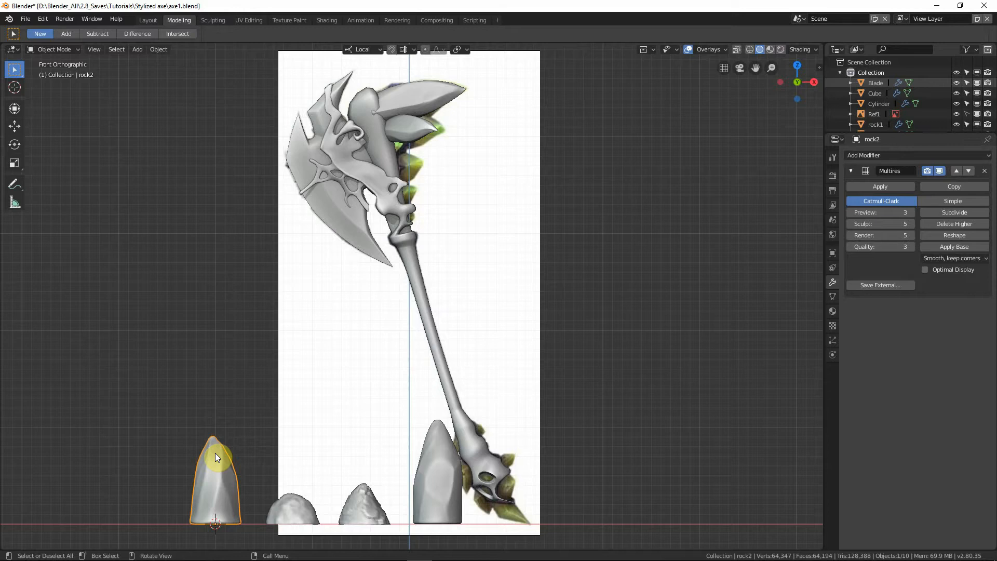
{"action": "key", "text": "shift+z"}
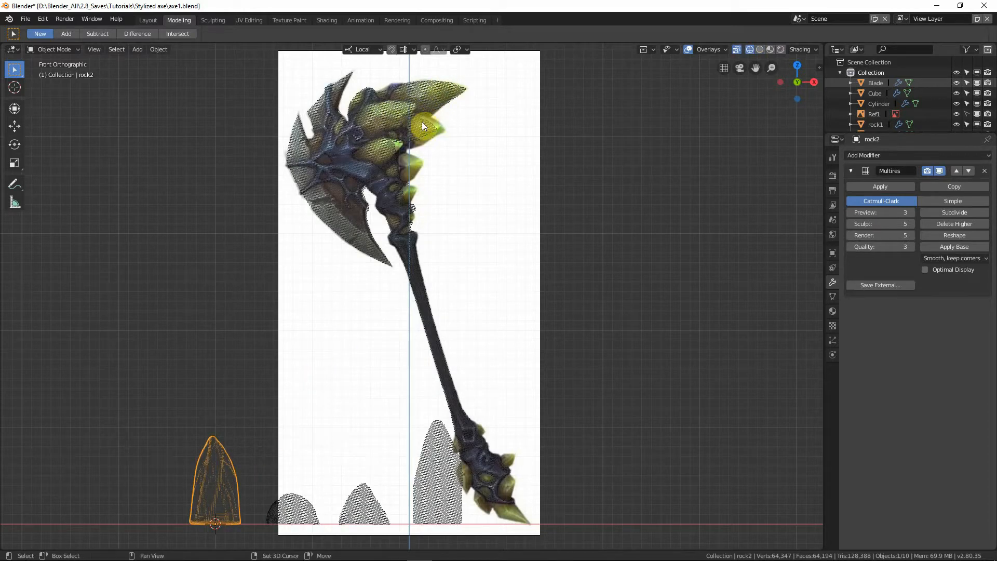
{"action": "key", "text": "shift+z"}
{"action": "middle_click_drag", "start_coordinate": [431, 118], "coordinate": [292, 195]}
{"action": "left_click", "coordinate": [291, 195]}
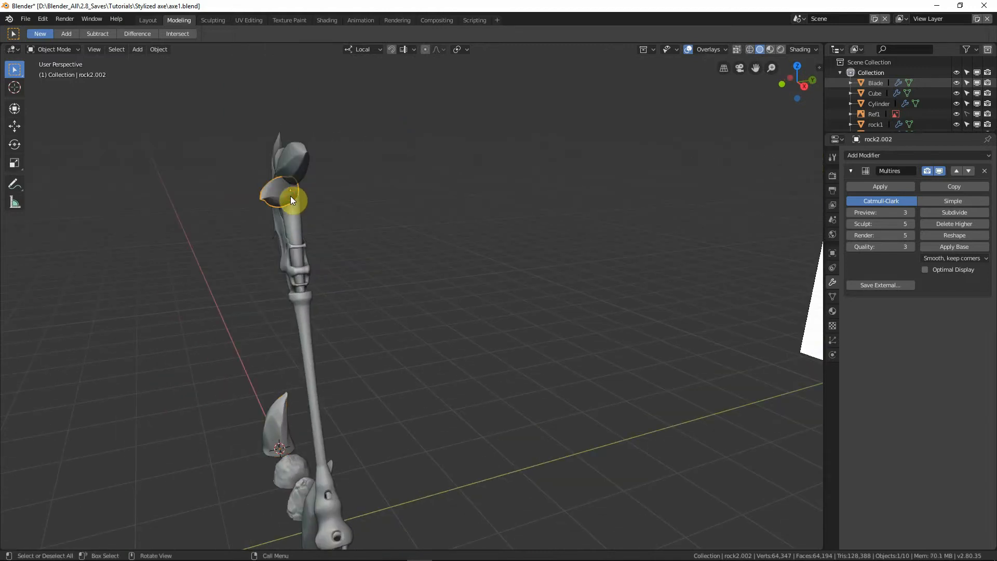
{"action": "scroll", "coordinate": [328, 196], "scroll_direction": "down", "scroll_amount": 8}
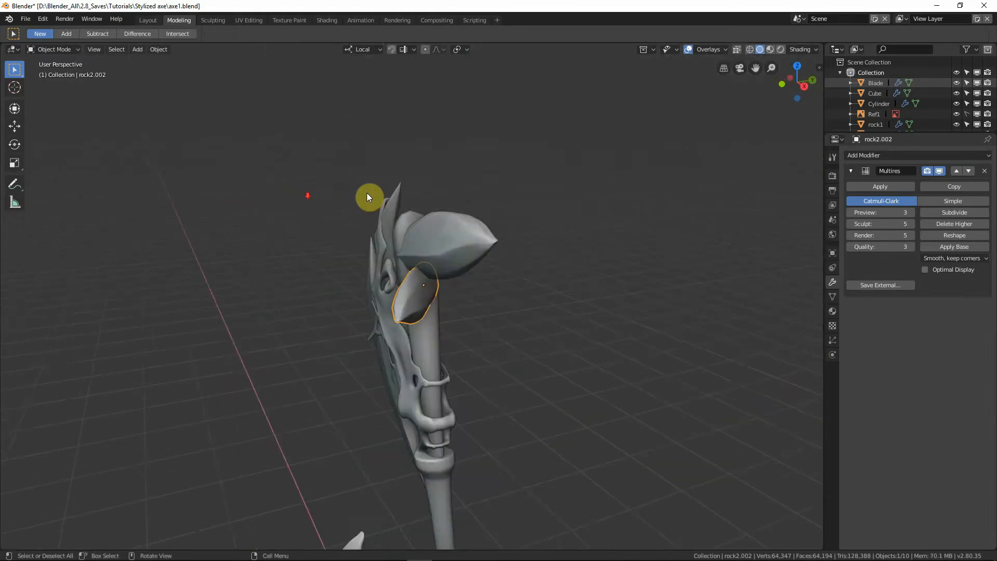
{"action": "middle_click_drag", "start_coordinate": [367, 195], "coordinate": [520, 261]}
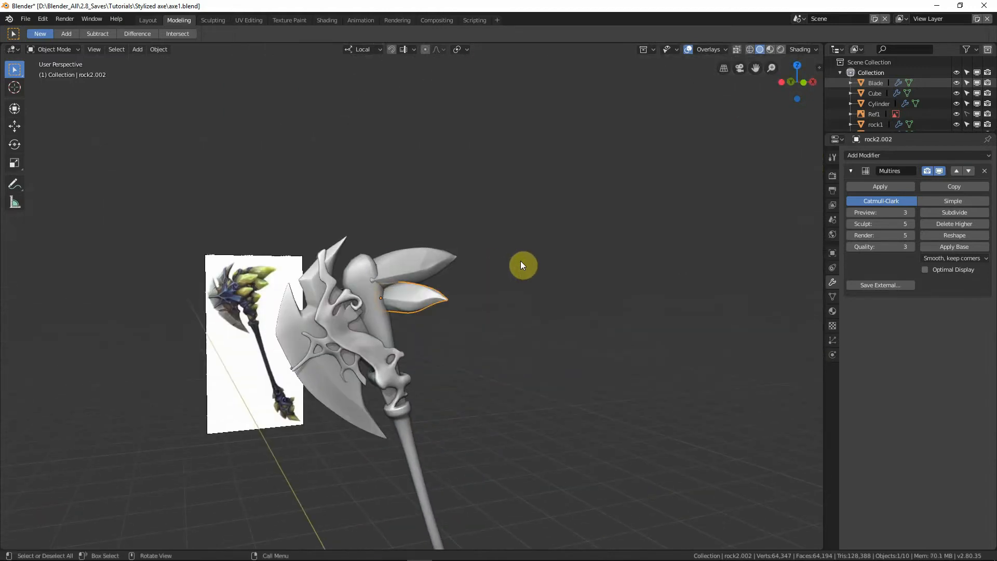
{"action": "key", "text": "KP_1"}
{"action": "scroll", "coordinate": [508, 300], "scroll_direction": "up", "scroll_amount": 2}
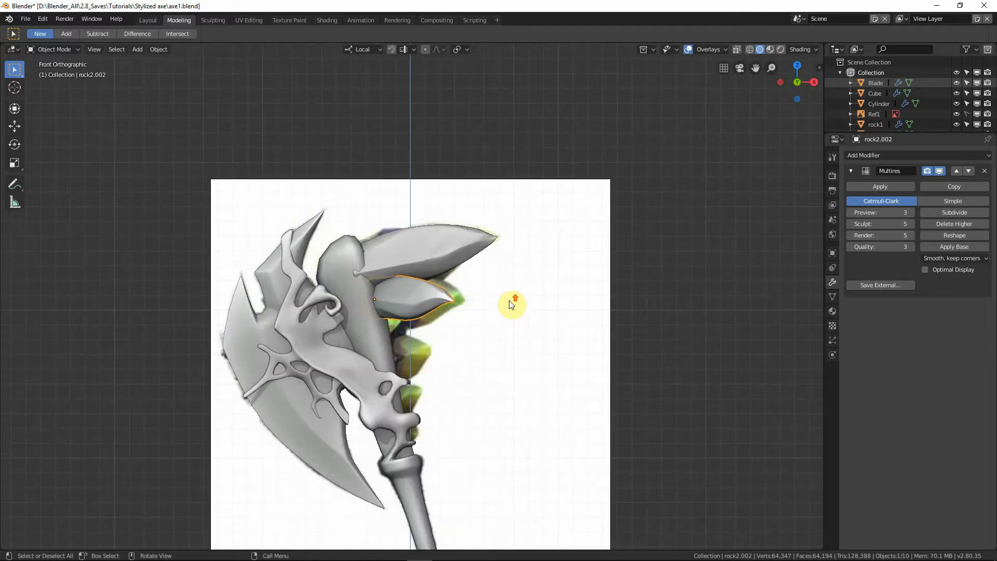
{"action": "middle_click_drag", "start_coordinate": [516, 425], "coordinate": [395, 254], "text": "shift"}
{"action": "scroll", "coordinate": [521, 363], "scroll_direction": "down", "scroll_amount": 2}
Step: Select the tall rock beside the handle's lower end in the front view, after checking the remaining spikes in the reference
{"action": "key", "text": "shift+z"}
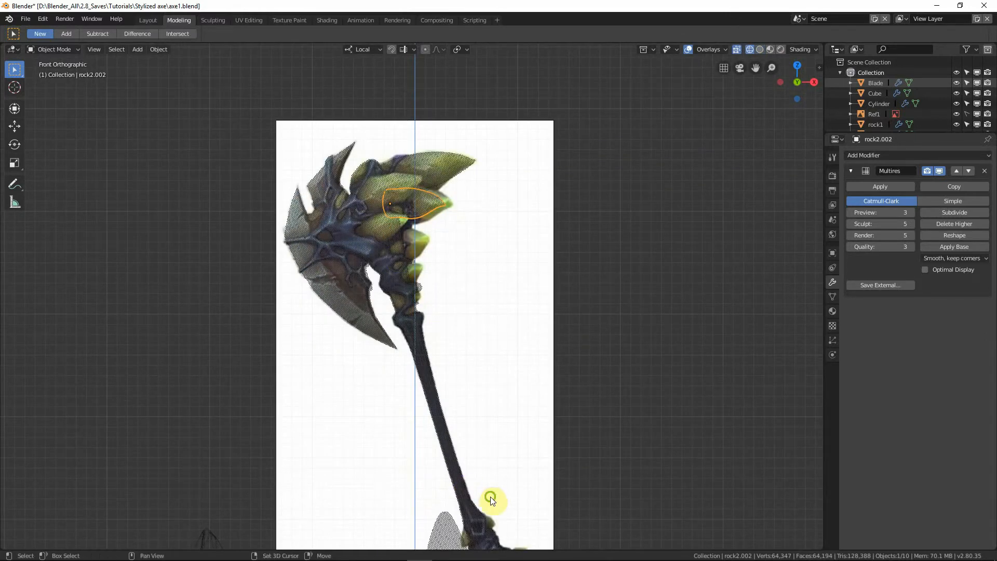
{"action": "middle_click_drag", "start_coordinate": [494, 501], "coordinate": [473, 457], "text": "shift"}
{"action": "left_click", "coordinate": [441, 473]}
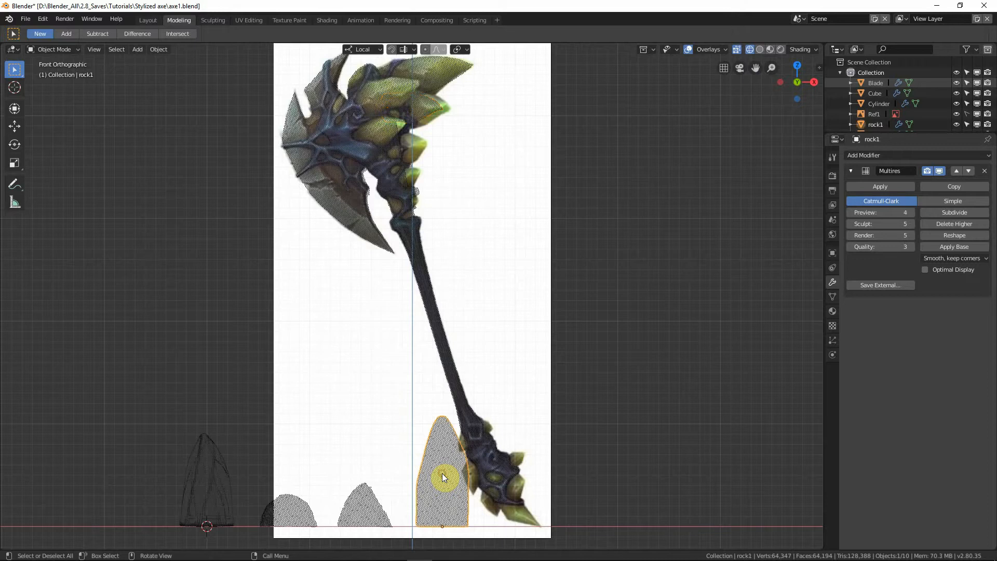
{"action": "key", "text": "shift+z"}
{"action": "scroll", "coordinate": [439, 376], "scroll_direction": "down", "scroll_amount": 1}
{"action": "middle_click_drag", "start_coordinate": [447, 365], "coordinate": [451, 371], "text": "shift"}
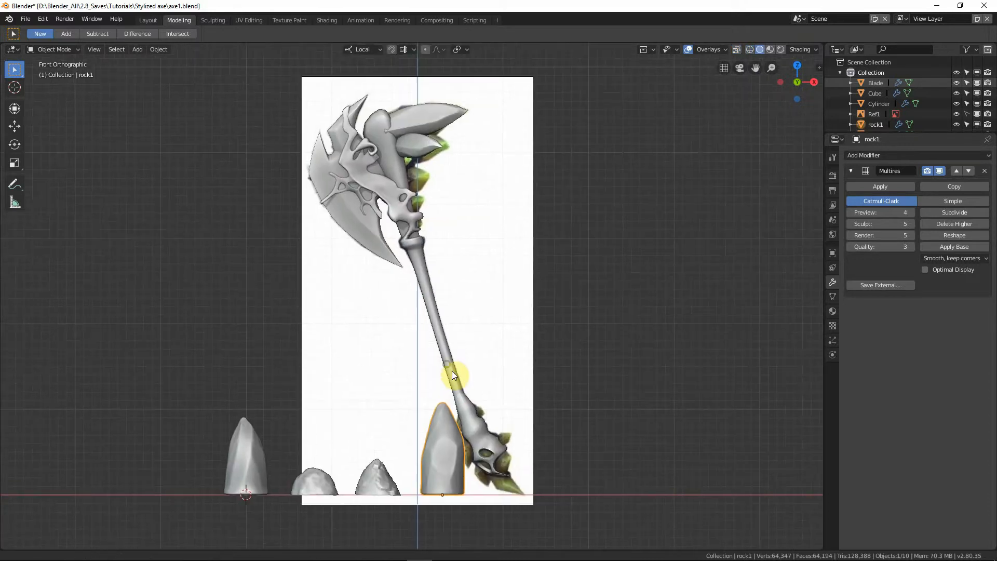
{"action": "middle_click_drag", "start_coordinate": [428, 480], "coordinate": [457, 350], "text": "shift"}
{"action": "scroll", "coordinate": [456, 349], "scroll_direction": "up", "scroll_amount": 2}
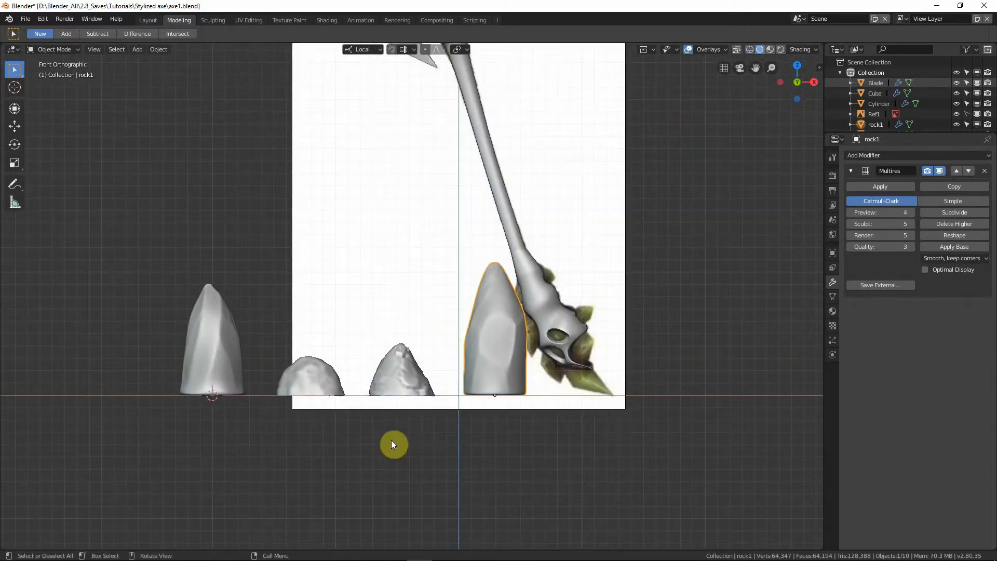
{"action": "scroll", "coordinate": [512, 416], "scroll_direction": "up", "scroll_amount": 1}
{"action": "scroll", "coordinate": [522, 375], "scroll_direction": "up", "scroll_amount": 2}
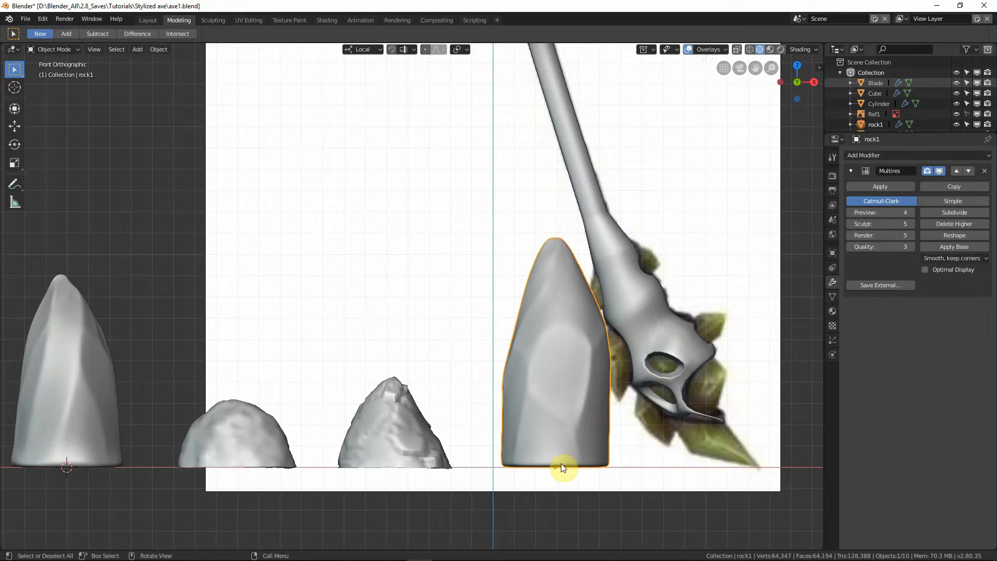
Step: Try to snap the 3D cursor to the tall rock's bottom edge loop and set the rock's origin there
{"action": "key", "text": "Tab"}
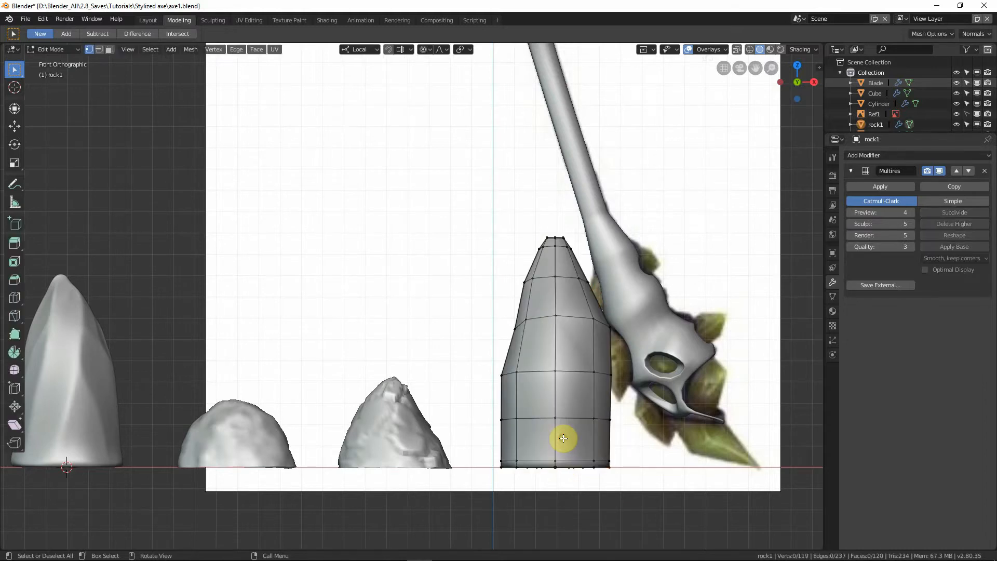
{"action": "left_click", "coordinate": [567, 466], "text": "alt"}
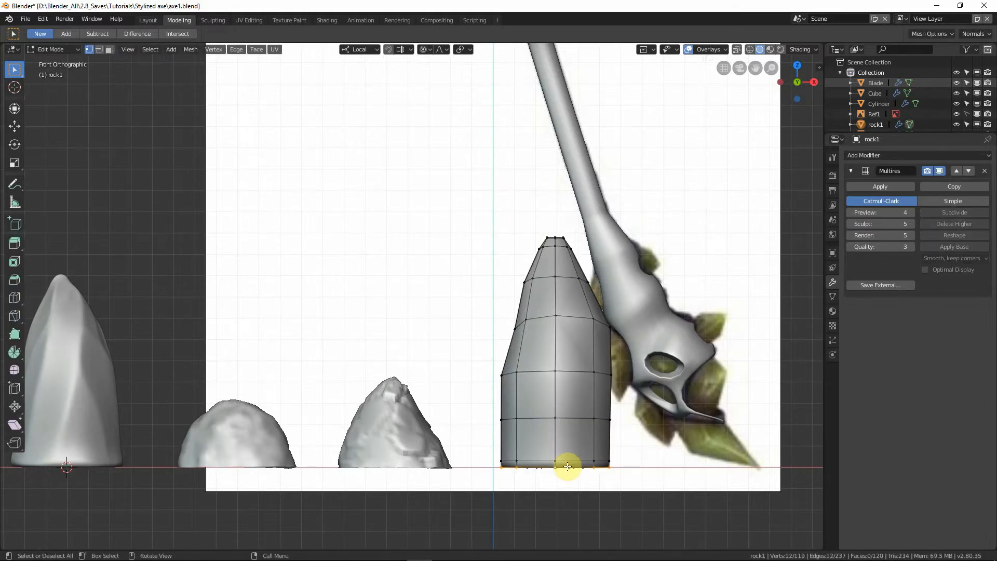
{"action": "key", "text": "shift+s"}
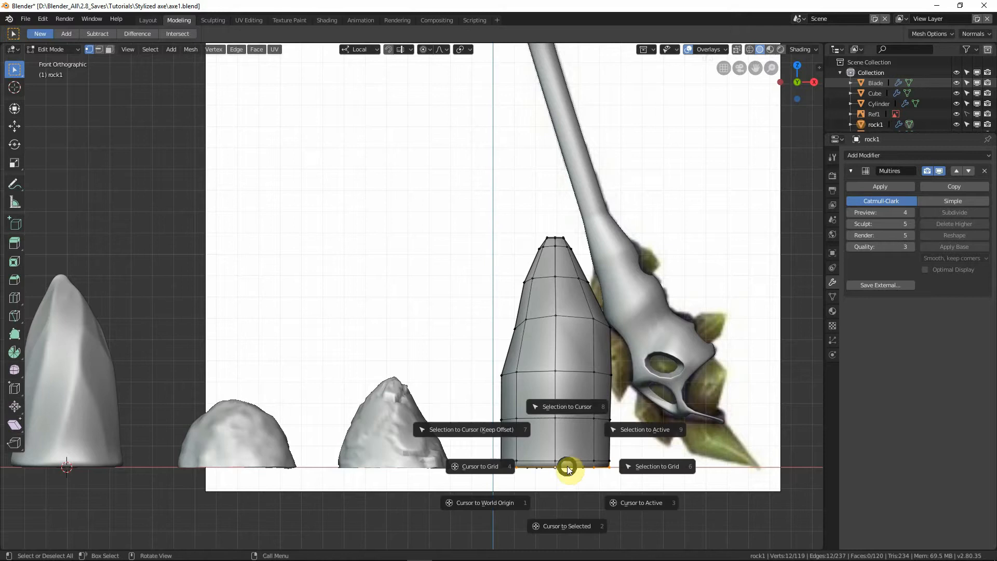
{"action": "left_click", "coordinate": [566, 507]}
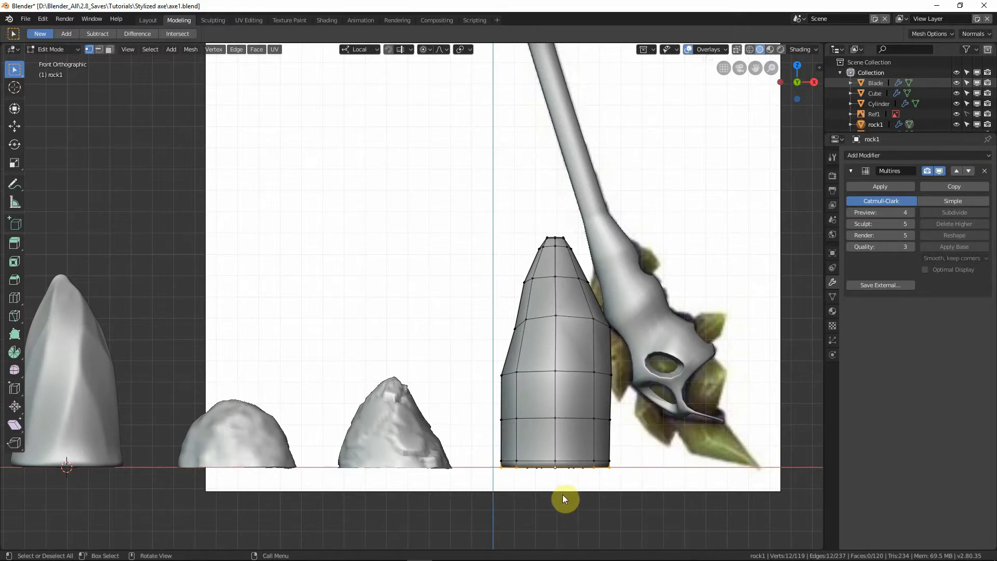
{"action": "key", "text": "Tab"}
{"action": "right_click", "coordinate": [529, 413]}
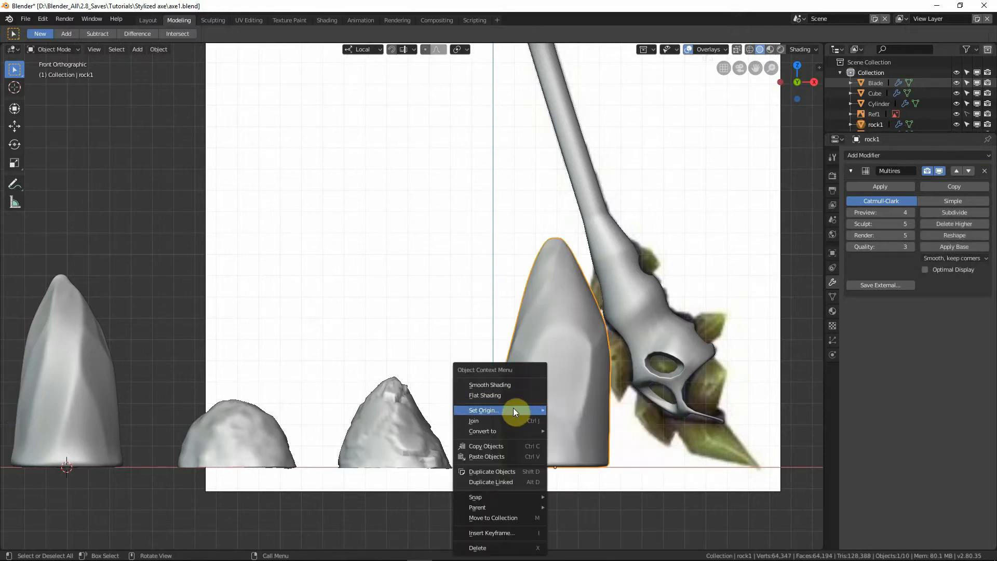
{"action": "mouse_move", "coordinate": [513, 409]}
{"action": "left_click", "coordinate": [597, 432]}
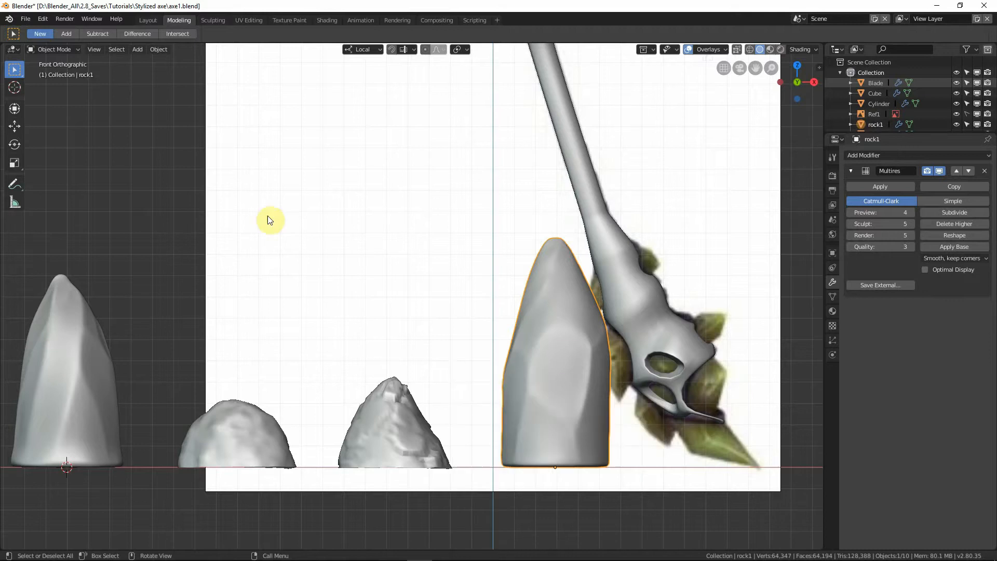
Step: Duplicate the tall rock and place the copy over the handle, offset about -0.3 m in X and 1.8 m in Z
{"action": "scroll", "coordinate": [377, 295], "scroll_direction": "down", "scroll_amount": 6}
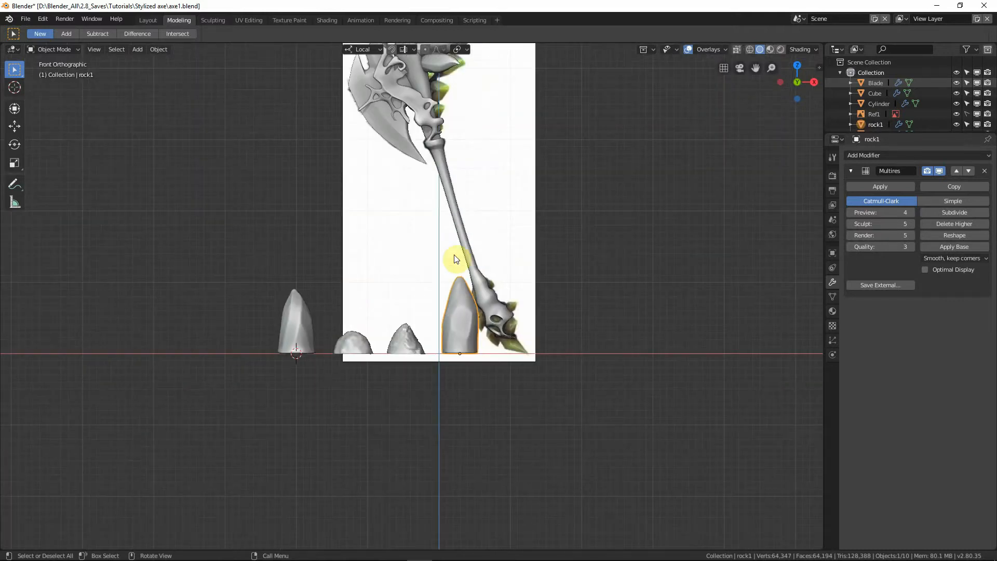
{"action": "middle_click_drag", "start_coordinate": [513, 234], "coordinate": [508, 315], "text": "shift"}
{"action": "scroll", "coordinate": [506, 314], "scroll_direction": "down", "scroll_amount": 1}
{"action": "scroll", "coordinate": [498, 342], "scroll_direction": "up", "scroll_amount": 2}
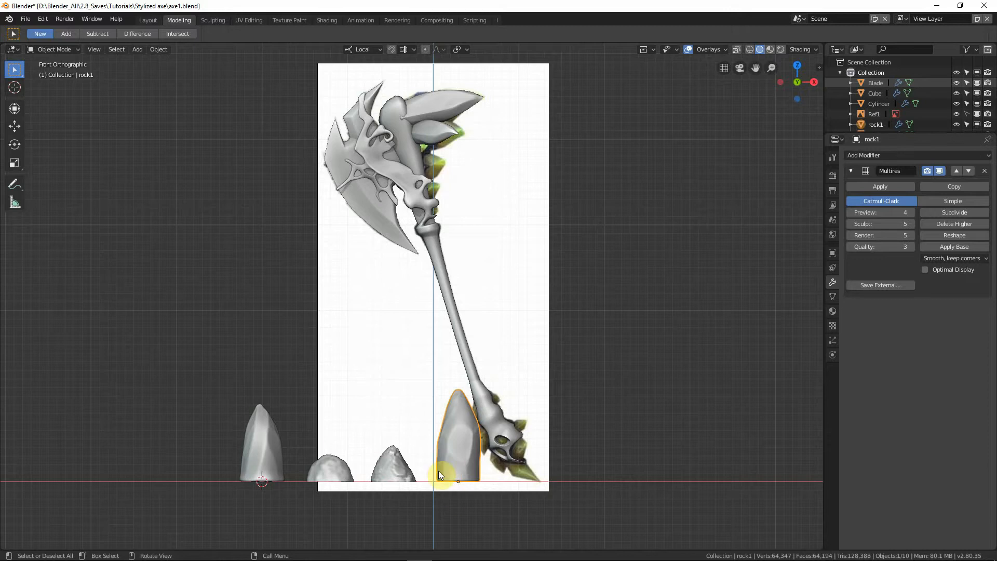
{"action": "scroll", "coordinate": [445, 391], "scroll_direction": "up", "scroll_amount": 1}
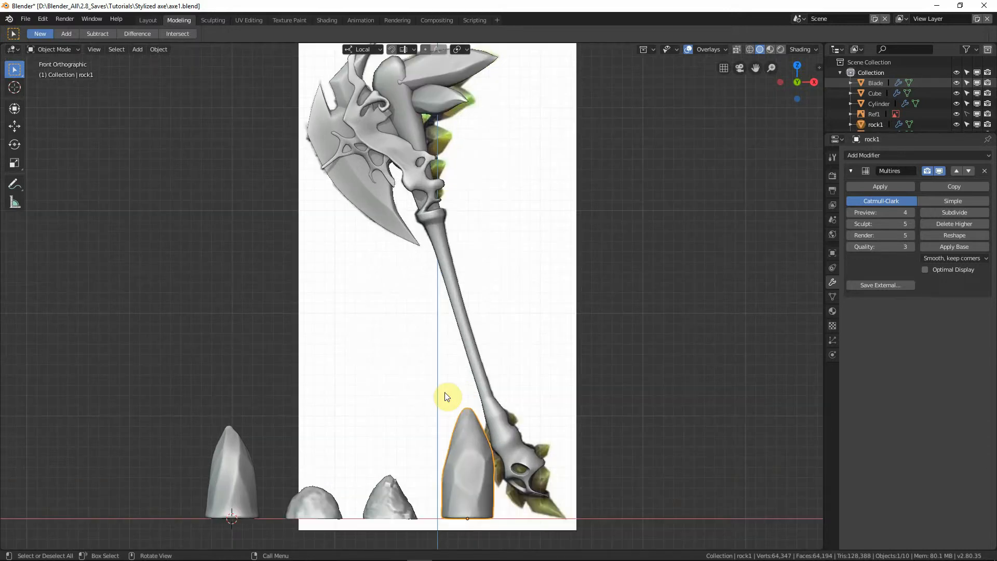
{"action": "key", "text": "shift+z"}
{"action": "middle_click_drag", "start_coordinate": [509, 266], "coordinate": [516, 281], "text": "shift"}
{"action": "key", "text": "shift+d"}
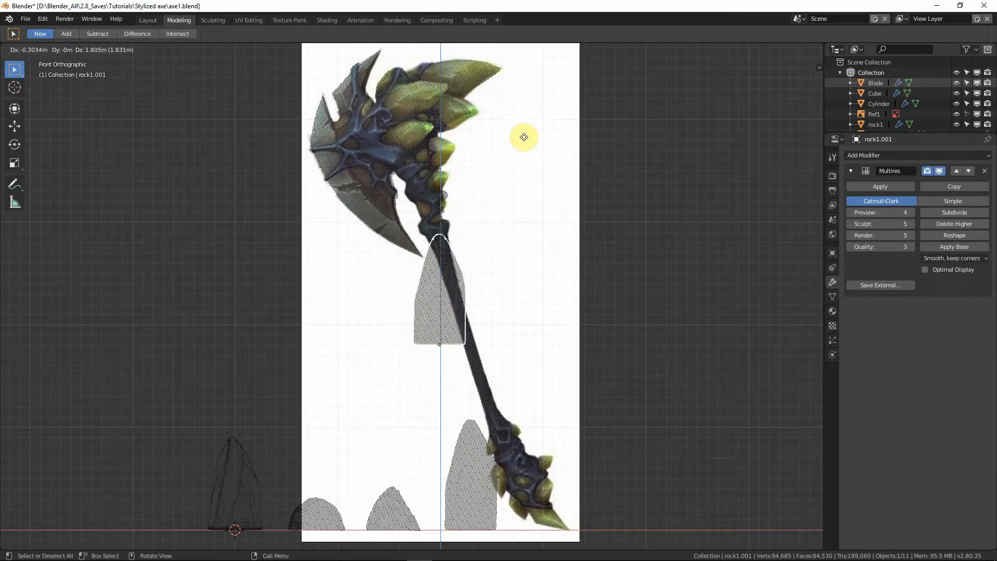
{"action": "left_click", "coordinate": [523, 137]}
{"action": "key", "text": "shift+z"}
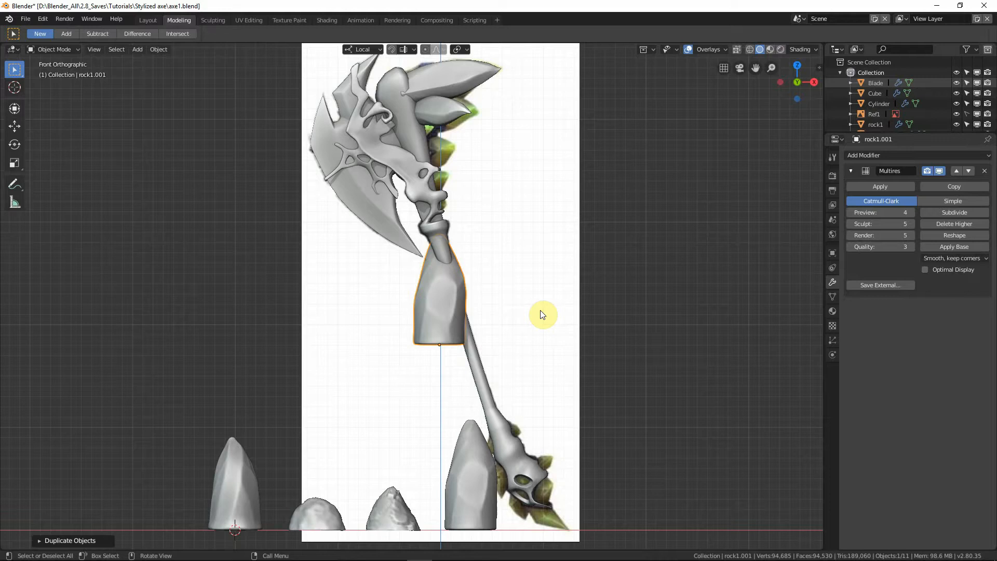
Step: Rotate the copied rock about 88° to lie horizontally with its tip to the right, and roll it about the global X axis
{"action": "key", "text": "r"}
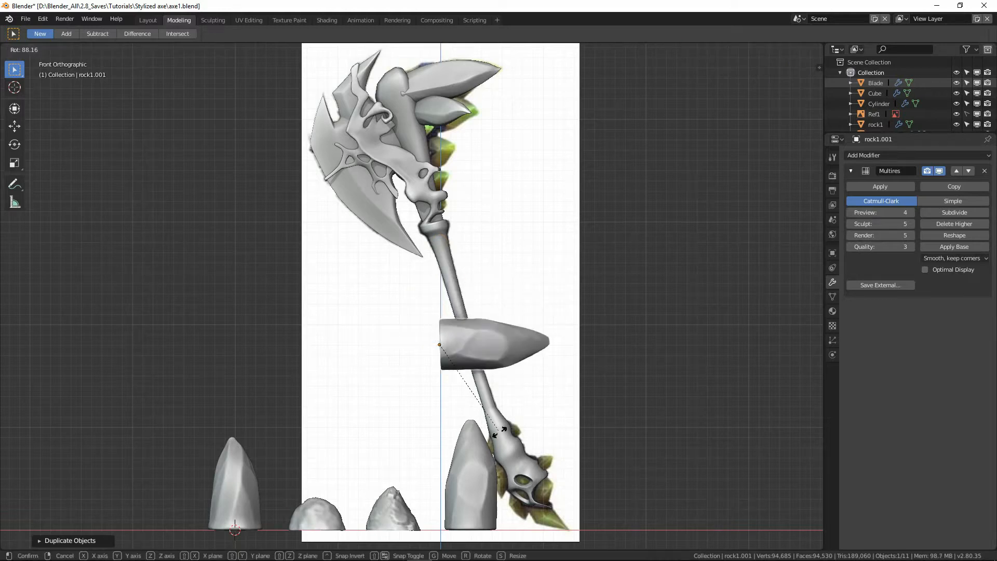
{"action": "left_click", "coordinate": [601, 395]}
{"action": "key", "text": "r"}
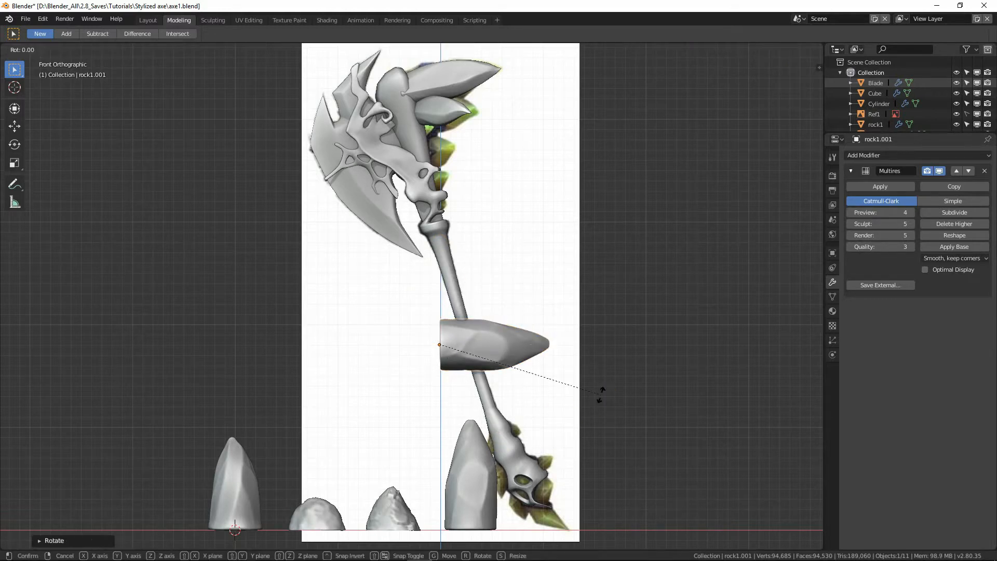
{"action": "key", "text": "x"}
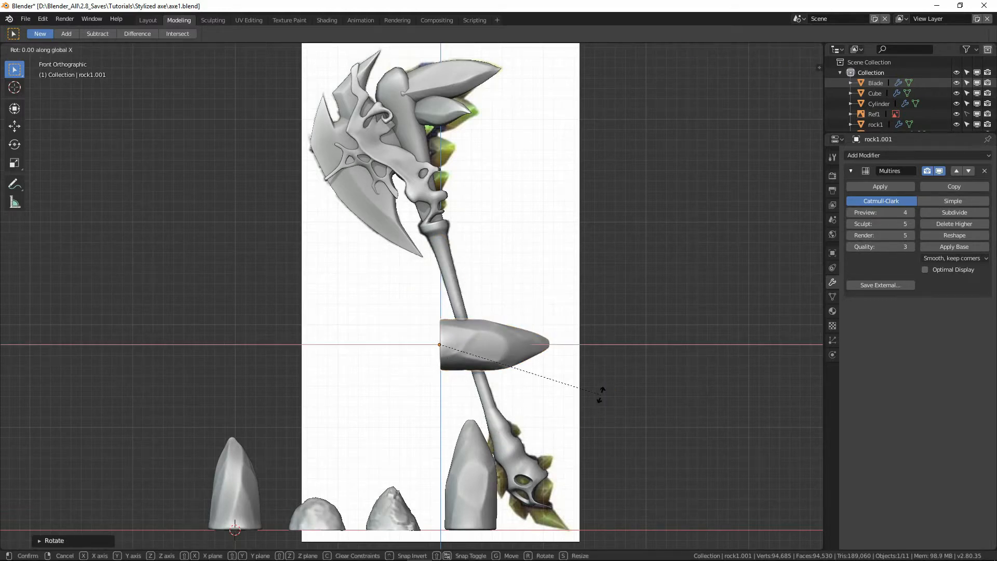
{"action": "left_click", "coordinate": [602, 398]}
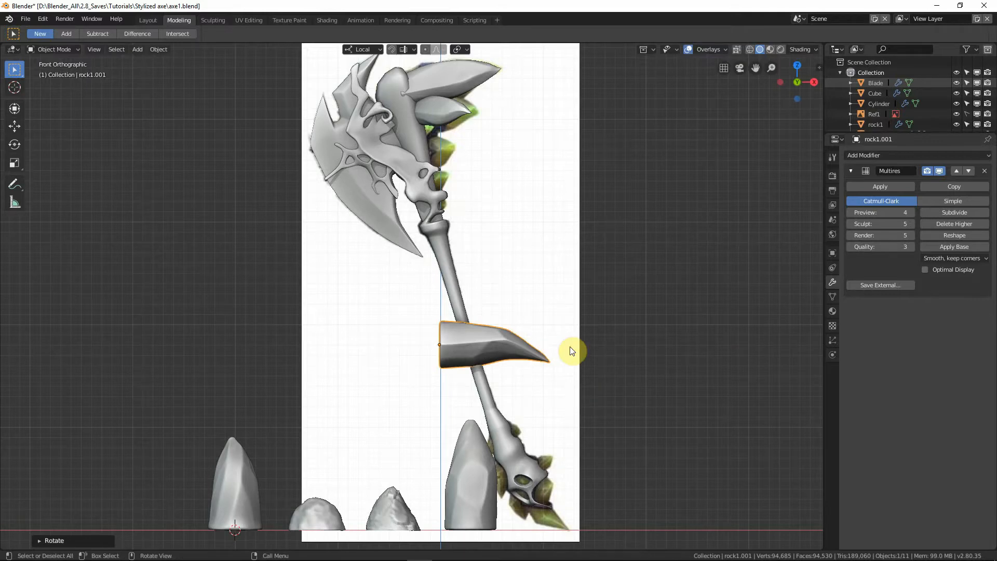
Step: Refine the copied rock's roll about the global X axis to match the downward-curving reference spikes
{"action": "key", "text": "shift+z"}
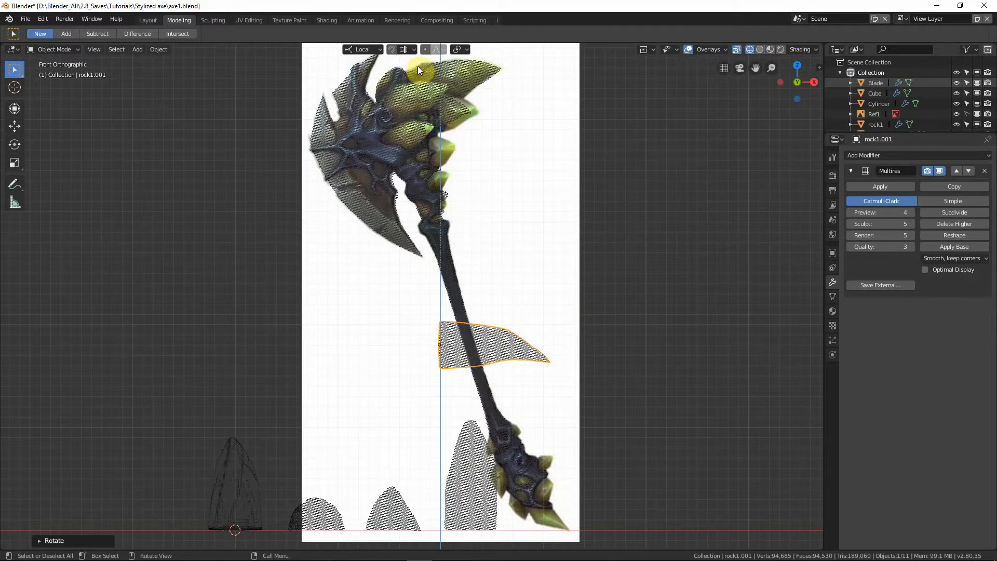
{"action": "key", "text": "shift+z"}
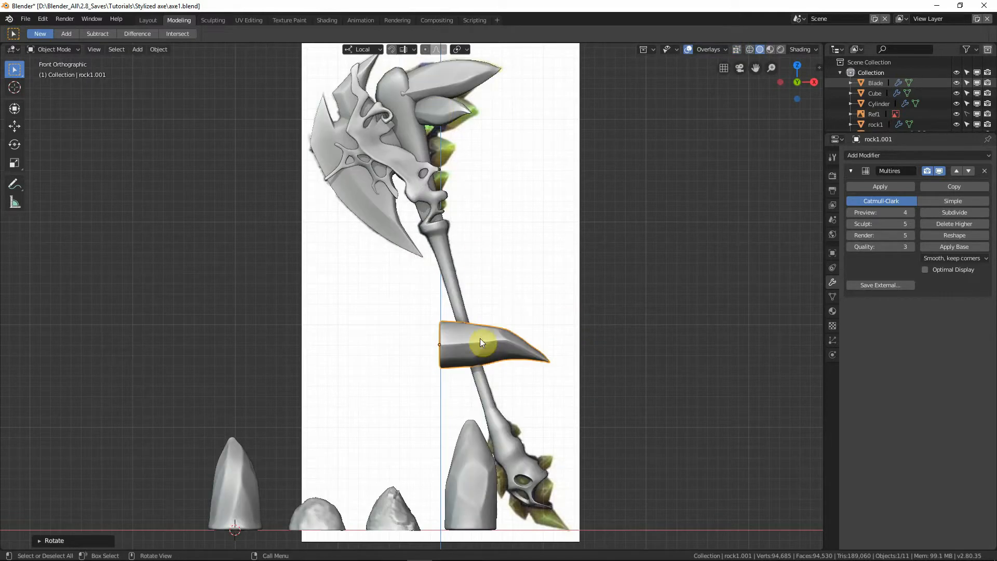
{"action": "key", "text": "r"}
{"action": "key", "text": "x"}
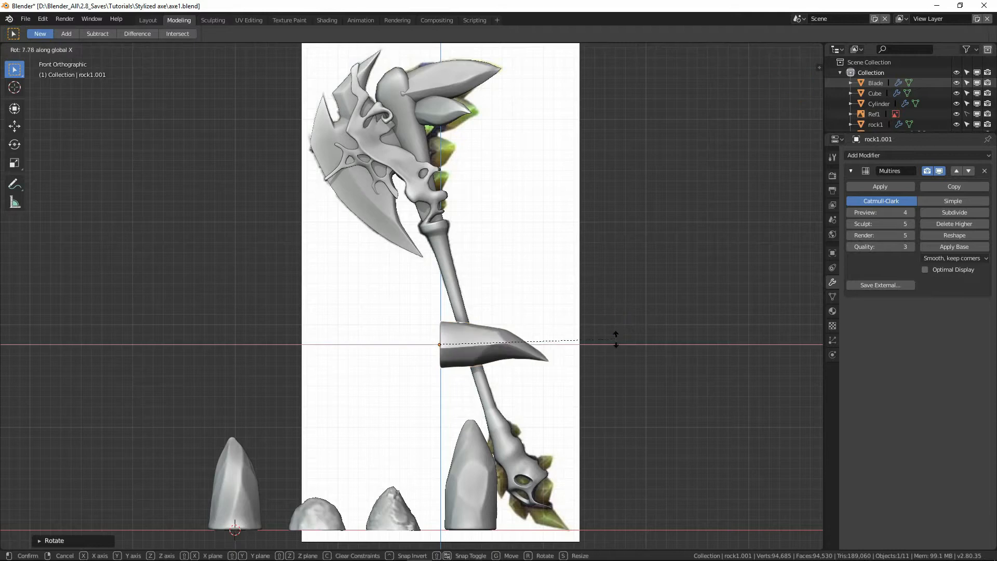
{"action": "left_click", "coordinate": [620, 377]}
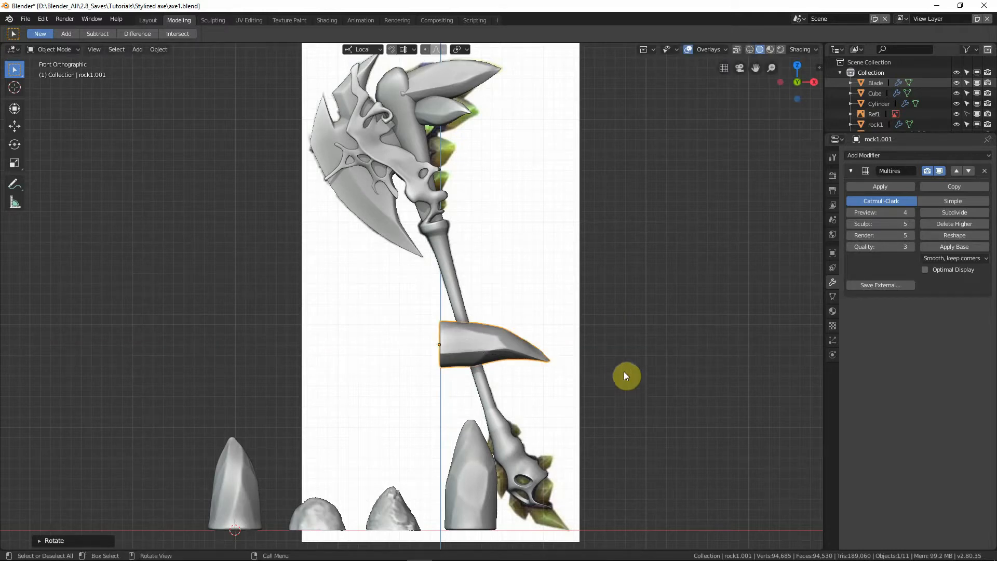
Step: Move the copied rock about -0.54 m in X and 2.3 m in Z onto the large crystal spikes of the axe head
{"action": "key", "text": "shift+z"}
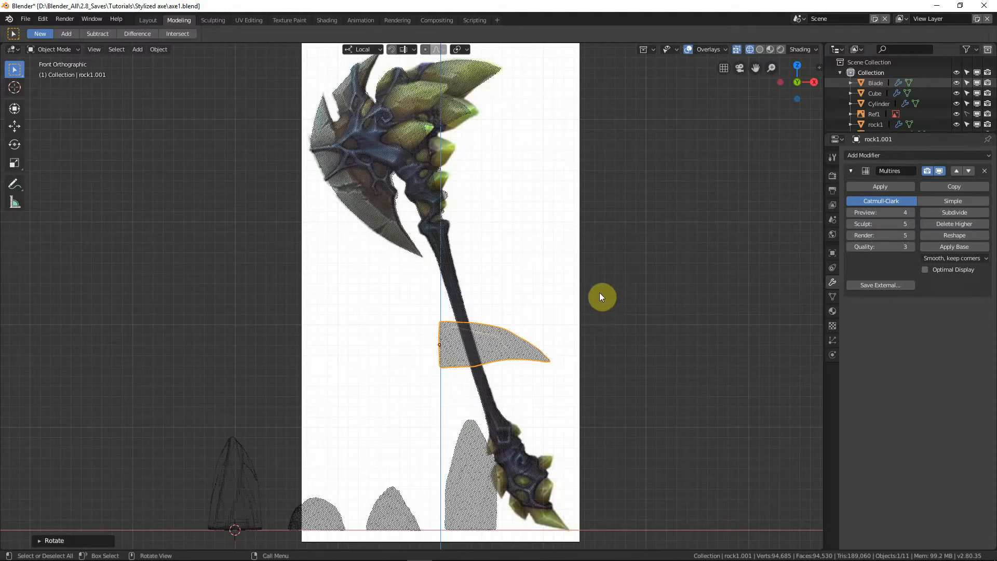
{"action": "key", "text": "g"}
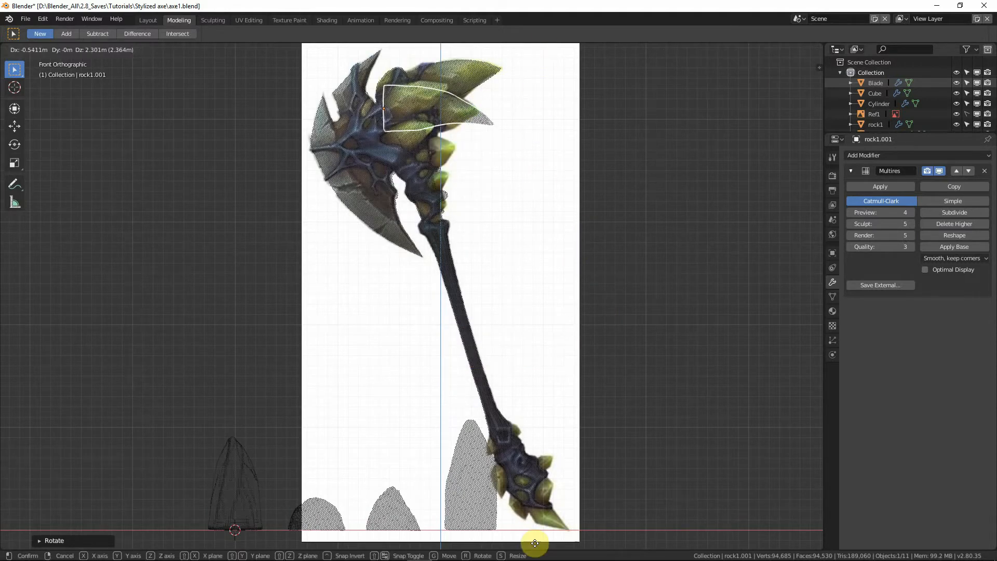
{"action": "left_click", "coordinate": [534, 543]}
{"action": "key", "text": "shift+z"}
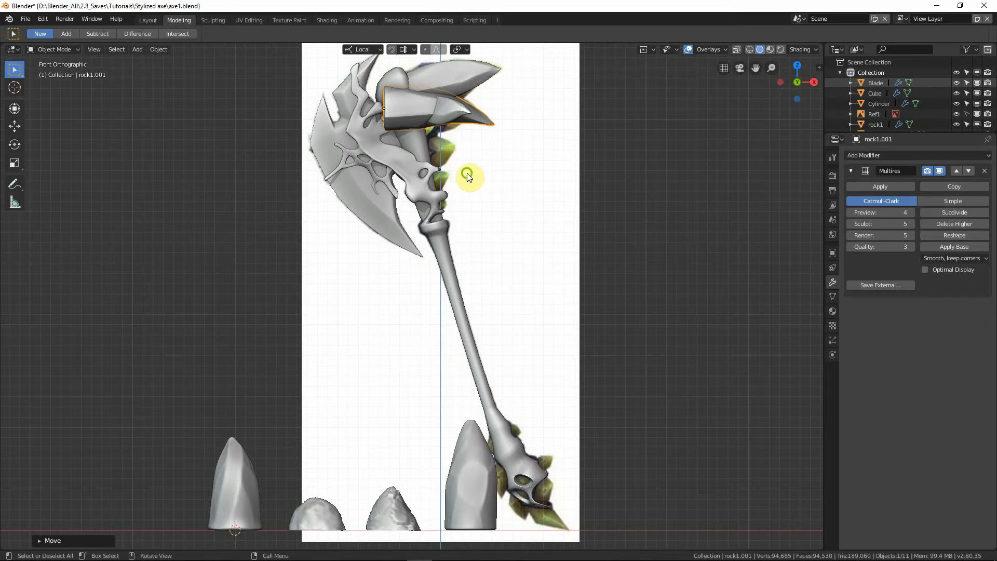
Step: Scale down the copied rock at the axe head to fit the size of the reference spike
{"action": "middle_click_drag", "start_coordinate": [467, 173], "coordinate": [538, 225]}
{"action": "key", "text": "s"}
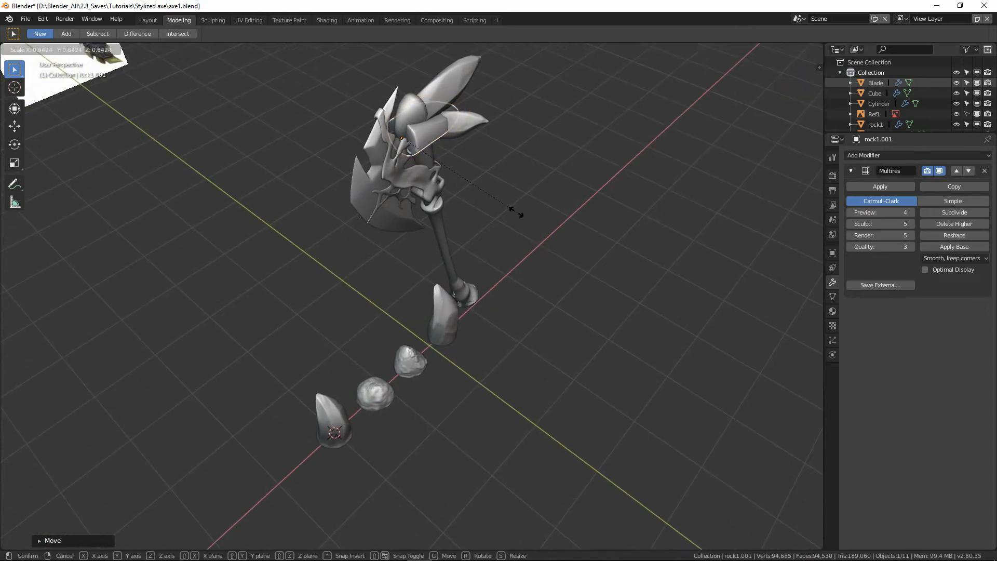
{"action": "left_click", "coordinate": [486, 195]}
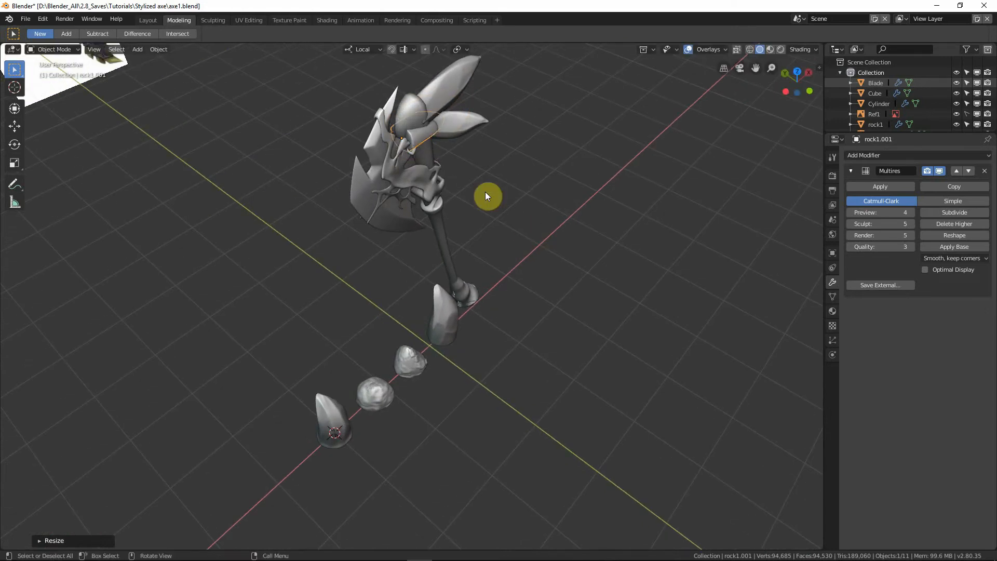
Step: Rotate the copied spike in the top view so its tip swings outward from the axe's centreline
{"action": "key", "text": "KP_7"}
{"action": "middle_click_drag", "start_coordinate": [480, 154], "coordinate": [478, 246], "text": "shift"}
{"action": "scroll", "coordinate": [459, 257], "scroll_direction": "up", "scroll_amount": 3}
{"action": "key", "text": "r"}
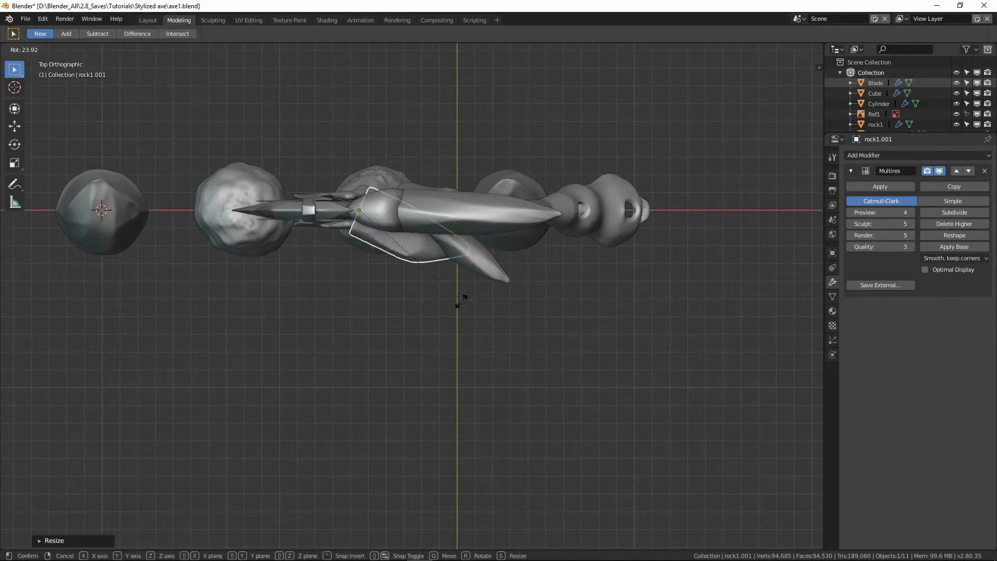
{"action": "left_click", "coordinate": [445, 332]}
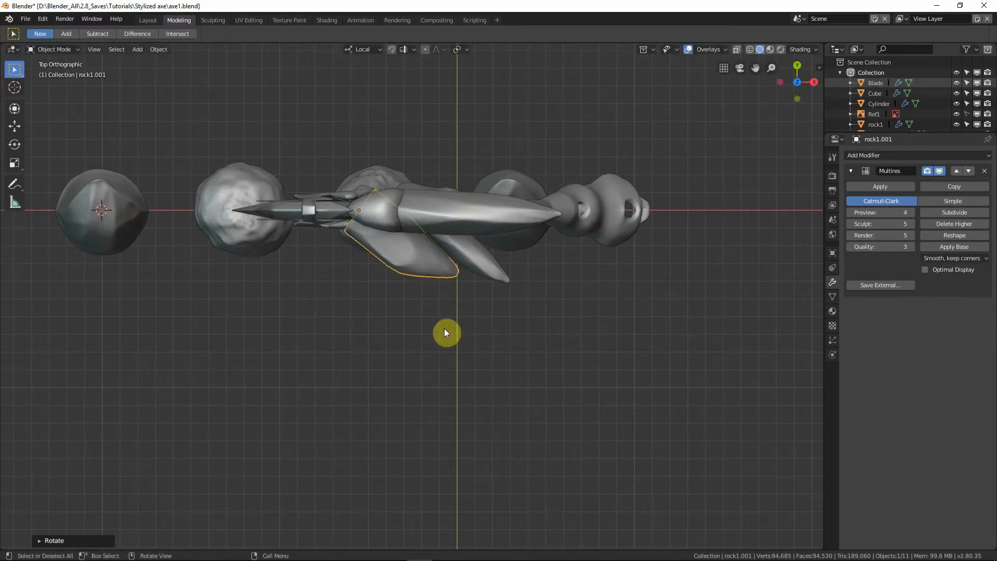
Step: Tilt the copied spike in the front view to follow the reference, and refine its rotation from an oblique view above
{"action": "key", "text": "KP_1"}
{"action": "key", "text": "r"}
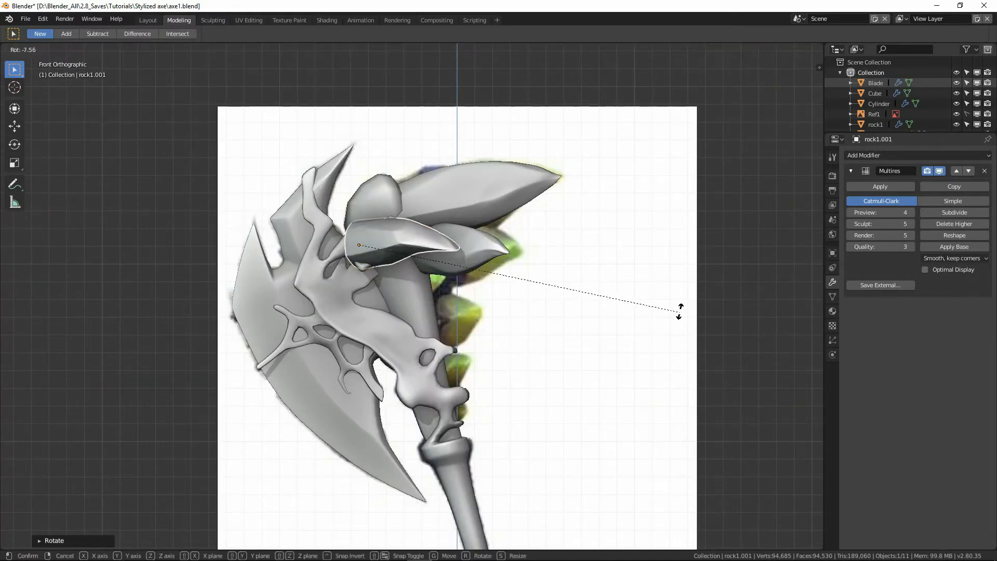
{"action": "left_click", "coordinate": [670, 271]}
{"action": "middle_click_drag", "start_coordinate": [592, 273], "coordinate": [614, 301]}
{"action": "key", "text": "r"}
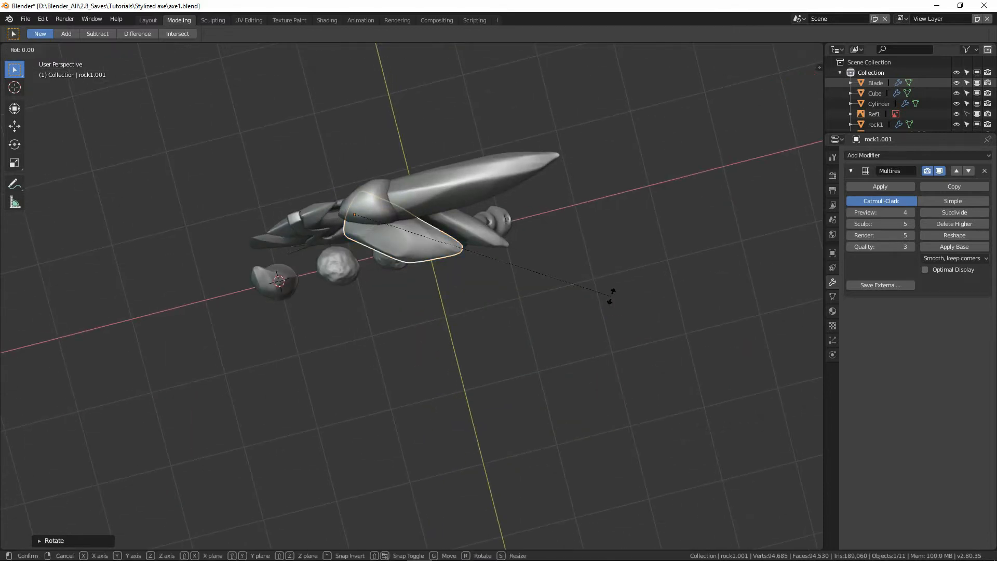
{"action": "left_click", "coordinate": [599, 324]}
Step: Shift the copied spike toward the tips of the neighbouring spikes and rotate it further outward in the top view
{"action": "key", "text": "KP_7"}
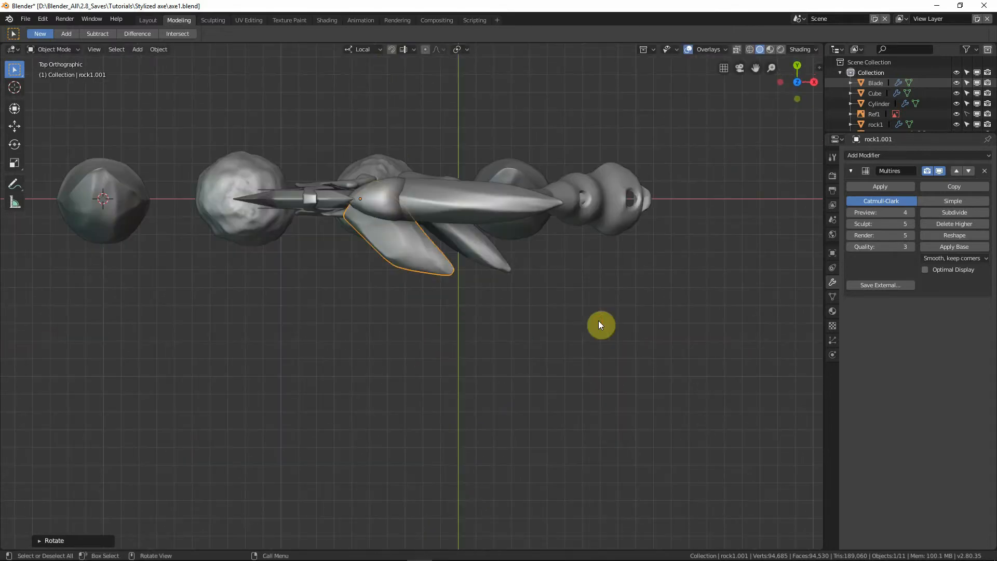
{"action": "key", "text": "g"}
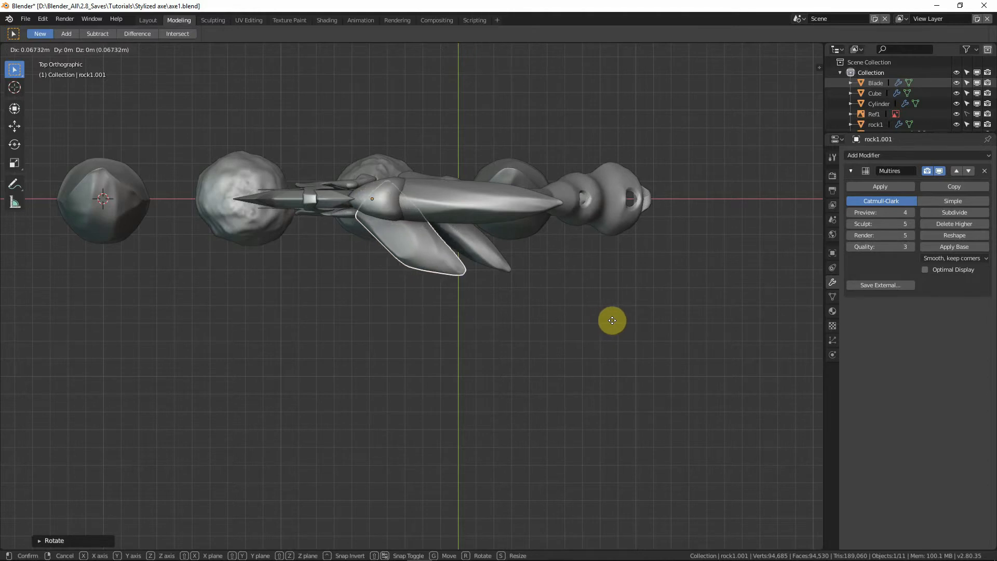
{"action": "left_click", "coordinate": [615, 319]}
{"action": "key", "text": "r"}
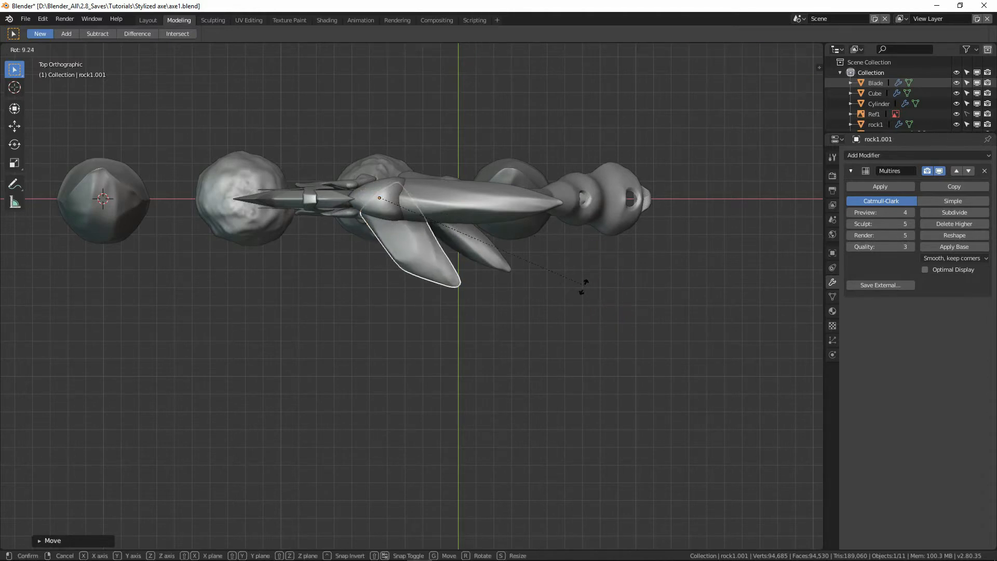
{"action": "left_click", "coordinate": [578, 308]}
{"action": "key", "text": "g"}
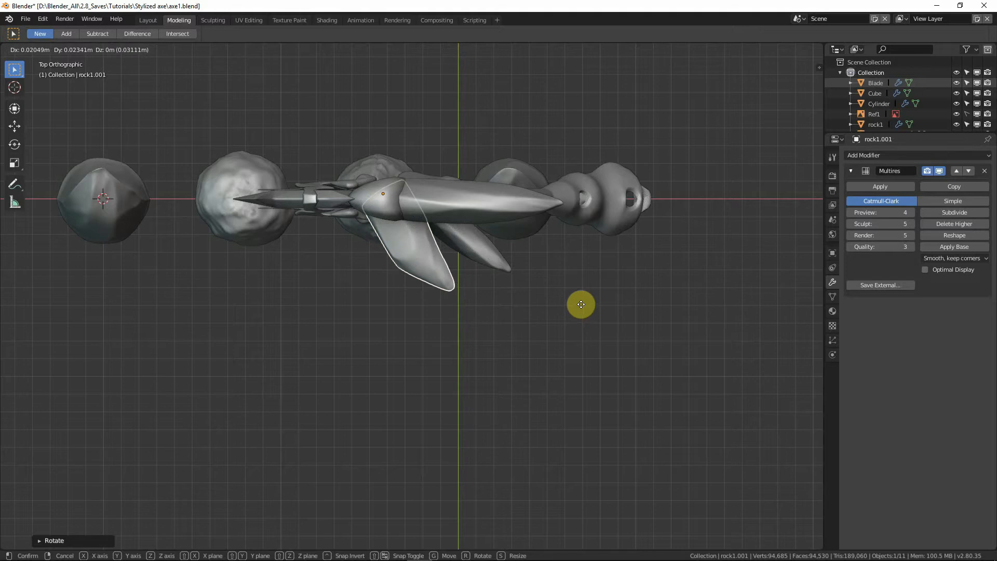
{"action": "left_click", "coordinate": [581, 306]}
{"action": "middle_click_drag", "start_coordinate": [581, 305], "coordinate": [566, 280]}
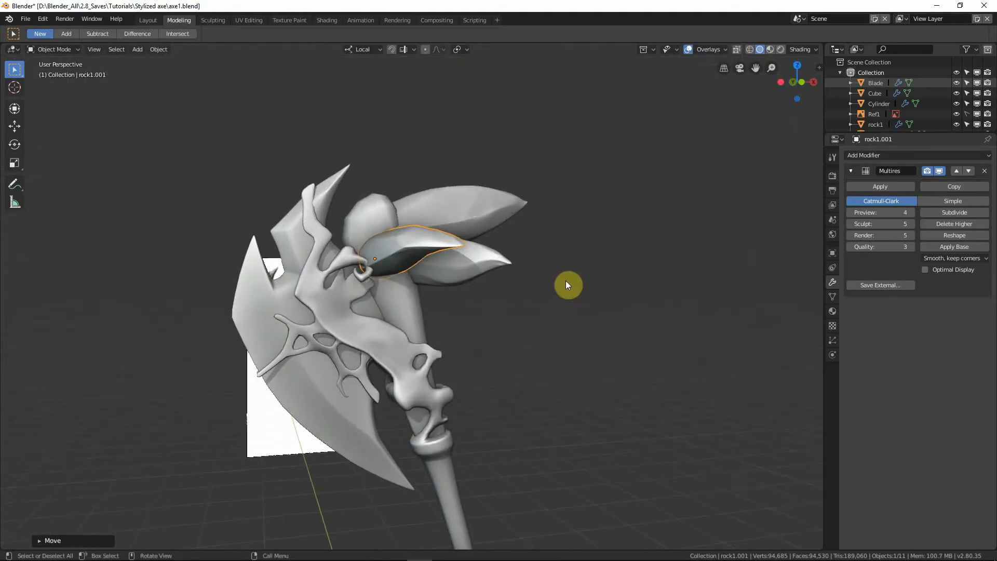
Step: In front wireframe view, select the copied spike's tip vertices and move them up toward the reference tip with proportional editing
{"action": "key", "text": "KP_1"}
{"action": "key", "text": "shift+z"}
{"action": "scroll", "coordinate": [566, 280], "scroll_direction": "up", "scroll_amount": 4}
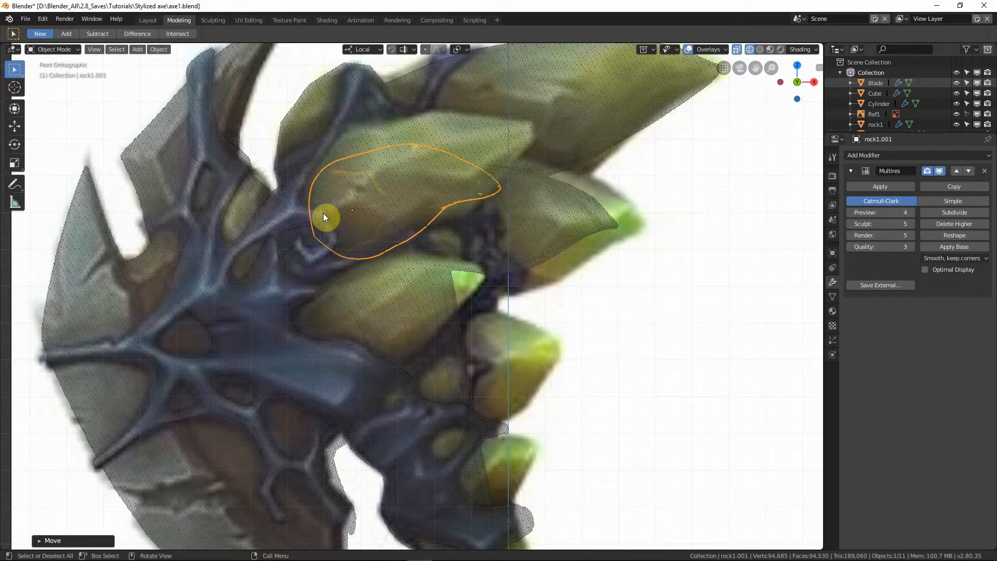
{"action": "scroll", "coordinate": [323, 215], "scroll_direction": "down", "scroll_amount": 1}
{"action": "key", "text": "Tab"}
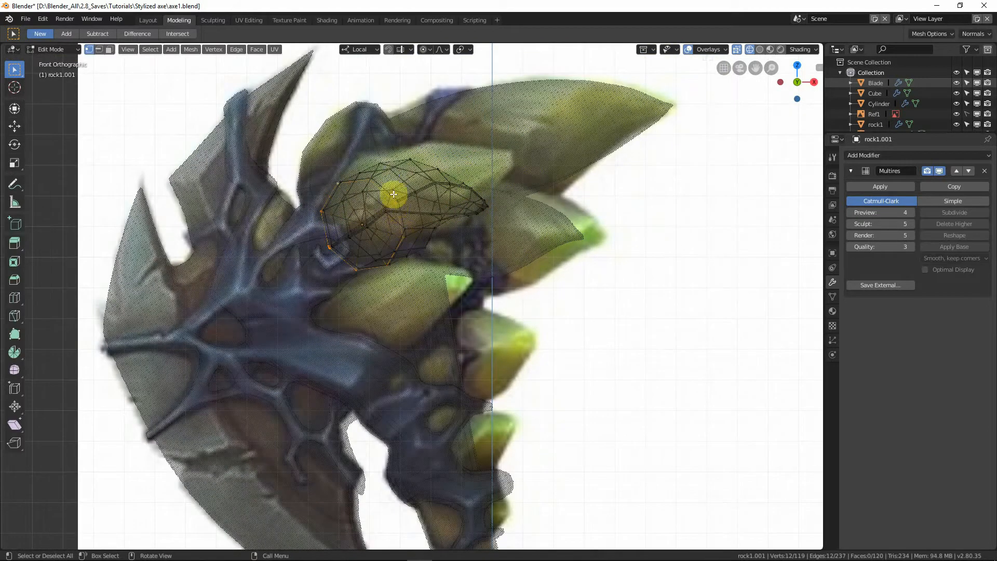
{"action": "left_click", "coordinate": [490, 207]}
{"action": "key", "text": "ctrl+KP_Add"}
{"action": "key", "text": "ctrl+KP_Add"}
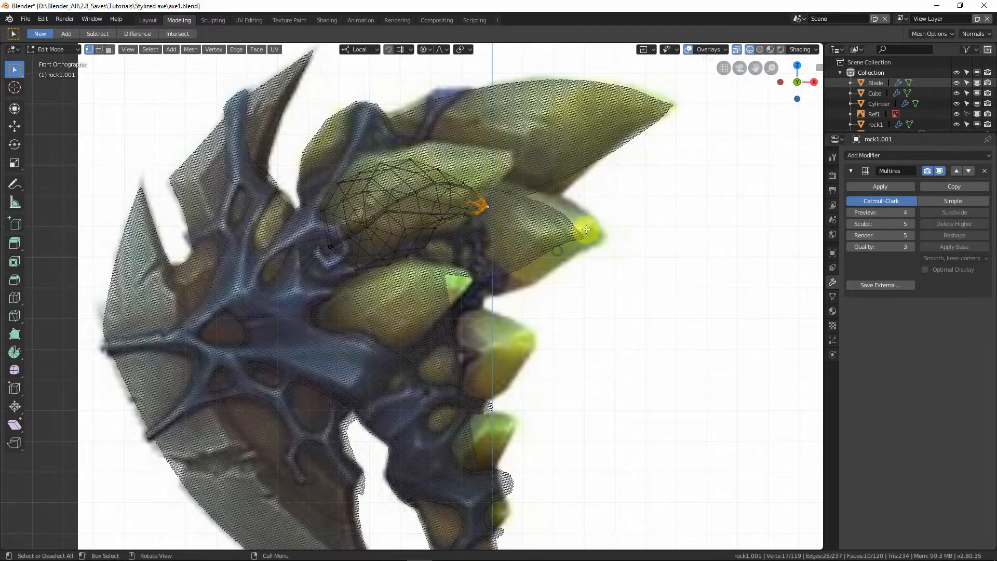
{"action": "key", "text": "g"}
{"action": "right_click", "coordinate": [580, 185]}
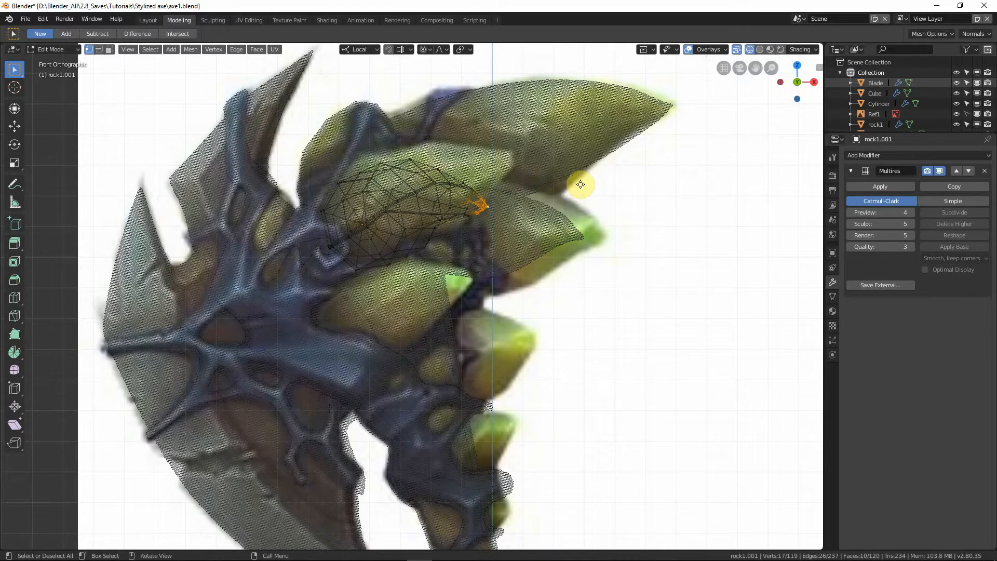
{"action": "key", "text": "g"}
{"action": "key", "text": "o"}
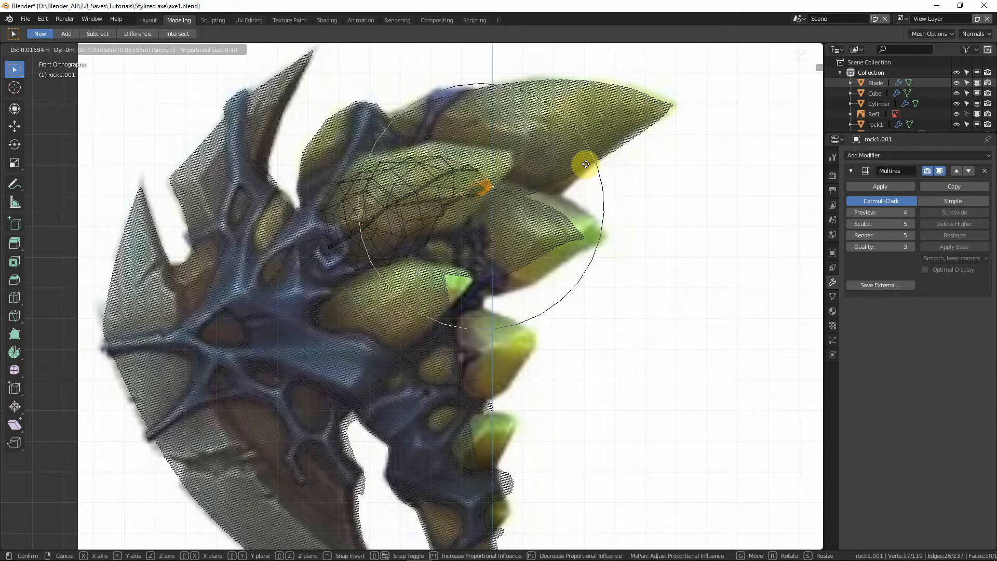
{"action": "left_click", "coordinate": [604, 182]}
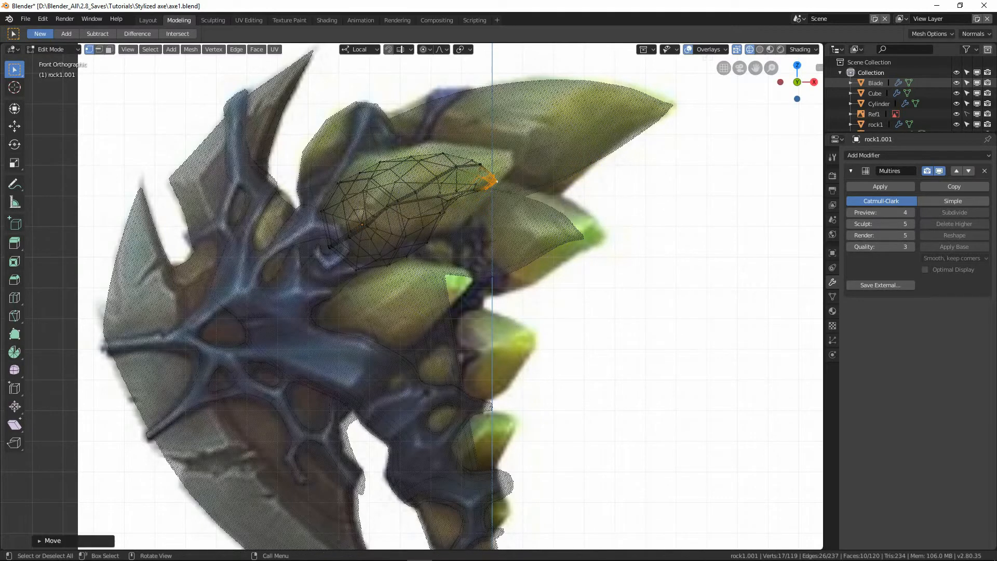
Step: Rotate the tip vertices and pull them further up and outward with a larger proportional falloff to follow the reference outline
{"action": "key", "text": "r"}
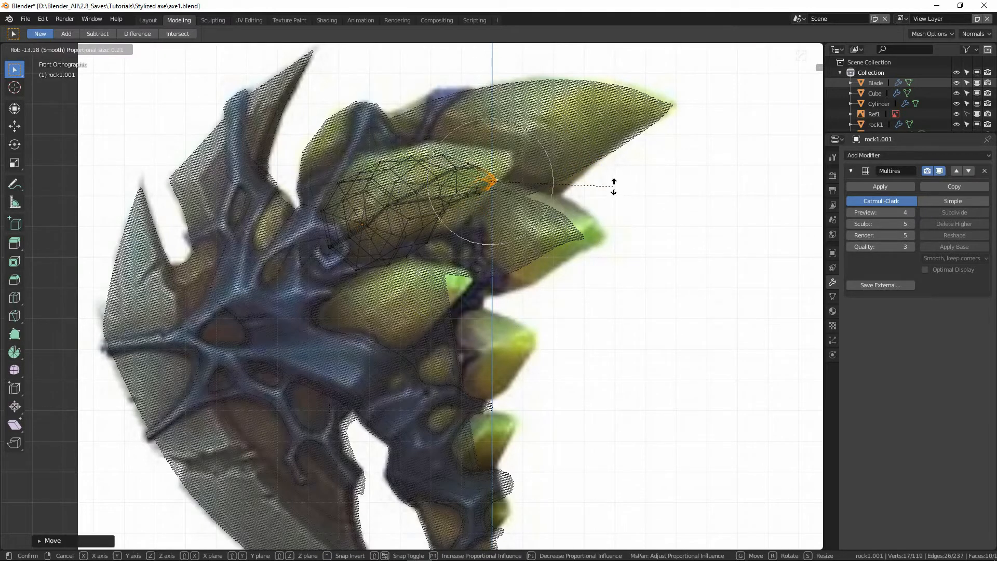
{"action": "scroll", "coordinate": [613, 184], "scroll_direction": "down", "scroll_amount": 3}
{"action": "left_click", "coordinate": [612, 178]}
{"action": "key", "text": "g"}
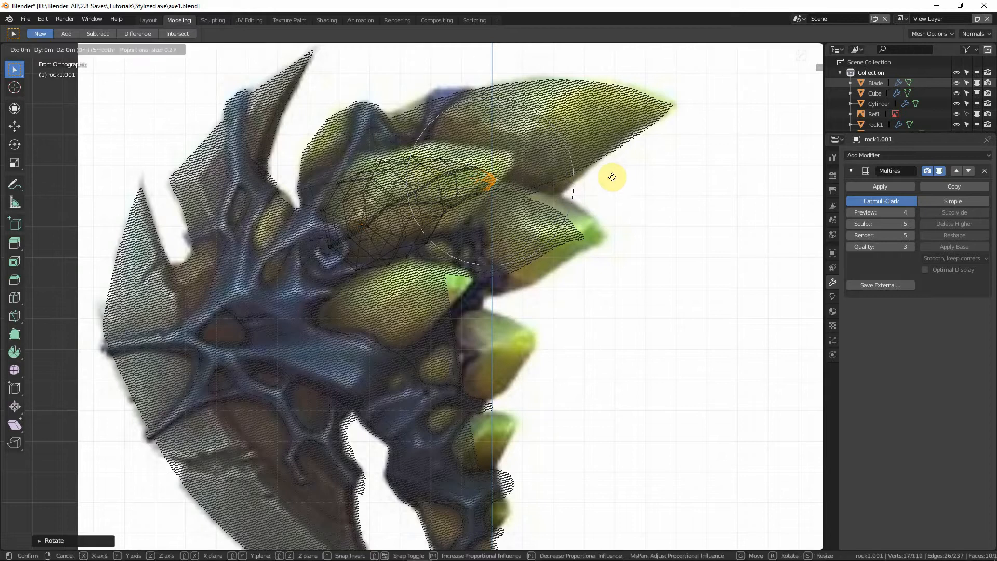
{"action": "scroll", "coordinate": [613, 176], "scroll_direction": "down", "scroll_amount": 5}
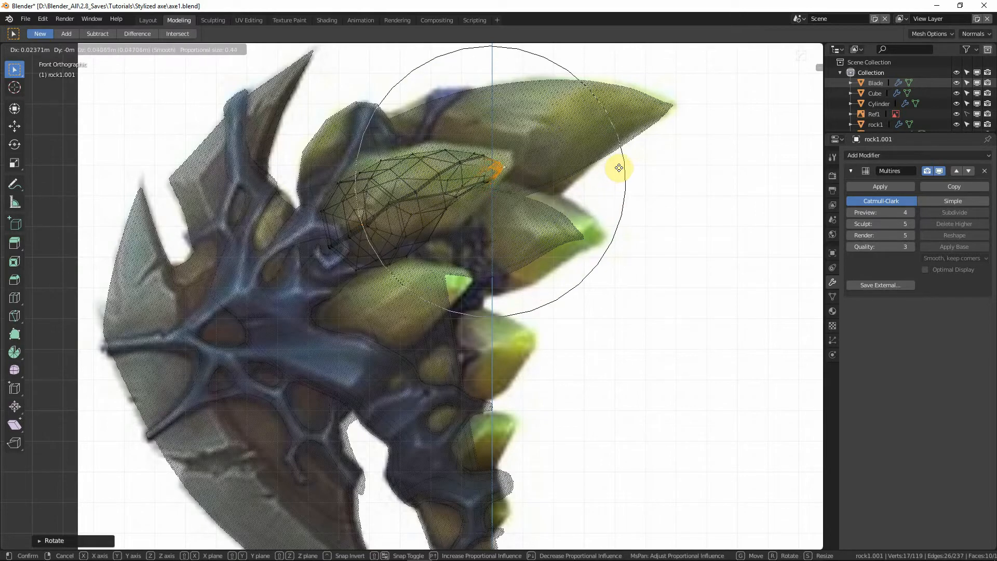
{"action": "left_click", "coordinate": [625, 167]}
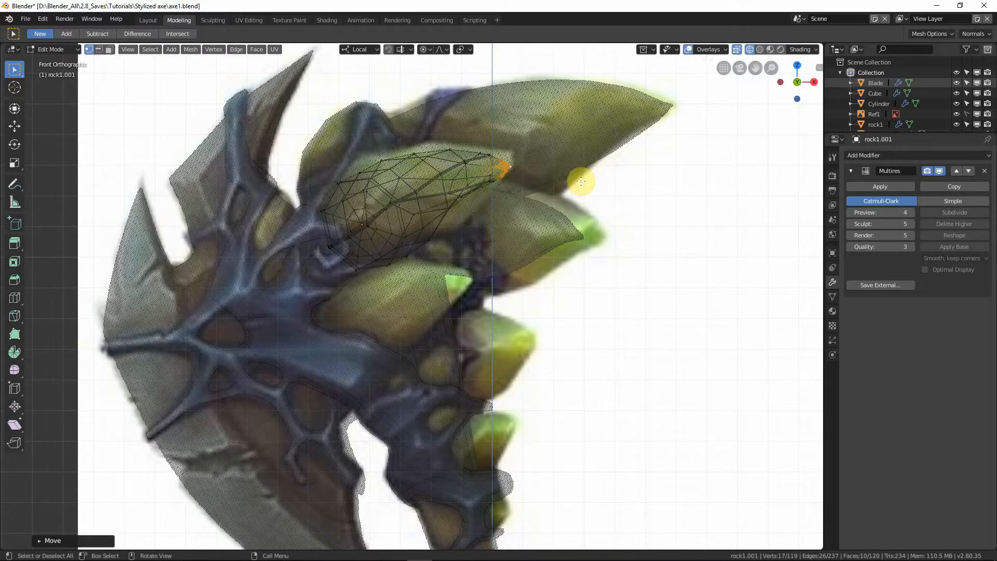
Step: Fine-tune the tip's rotation and position with a smaller proportional falloff to match the reference spike's point
{"action": "key", "text": "r"}
{"action": "scroll", "coordinate": [576, 172], "scroll_direction": "up", "scroll_amount": 4}
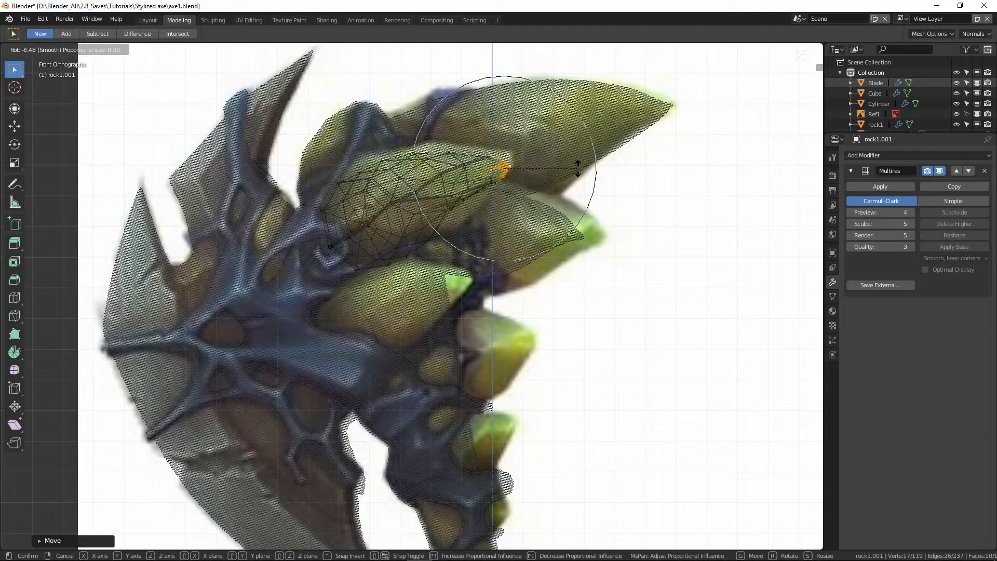
{"action": "left_click", "coordinate": [576, 173]}
{"action": "key", "text": "g"}
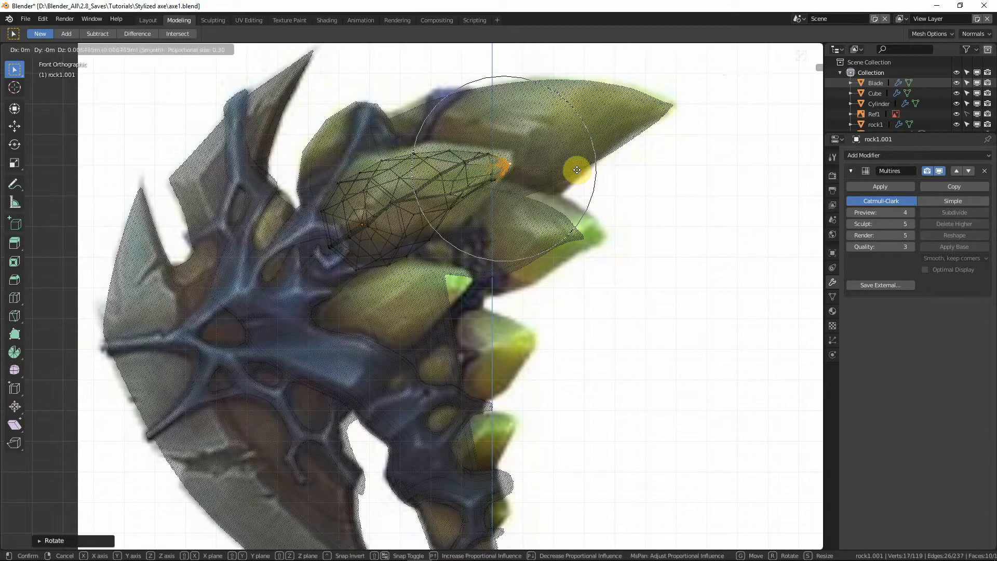
{"action": "left_click", "coordinate": [571, 173]}
Step: Pull a vertex on the spike's lower edge down and outward with proportional editing toward the reference outline
{"action": "left_click", "coordinate": [447, 210]}
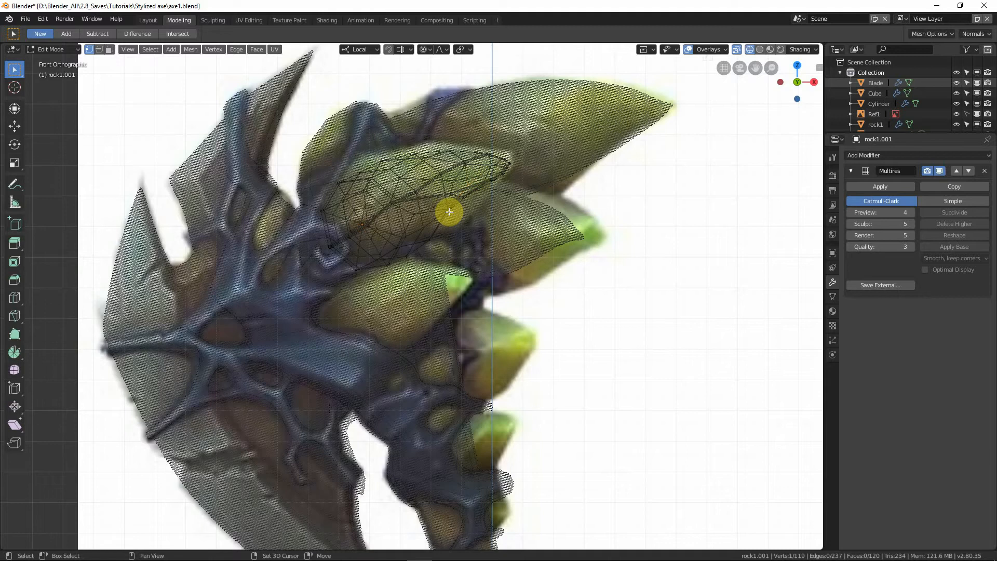
{"action": "key", "text": "alt+z"}
{"action": "key", "text": "alt+z"}
{"action": "key", "text": "g"}
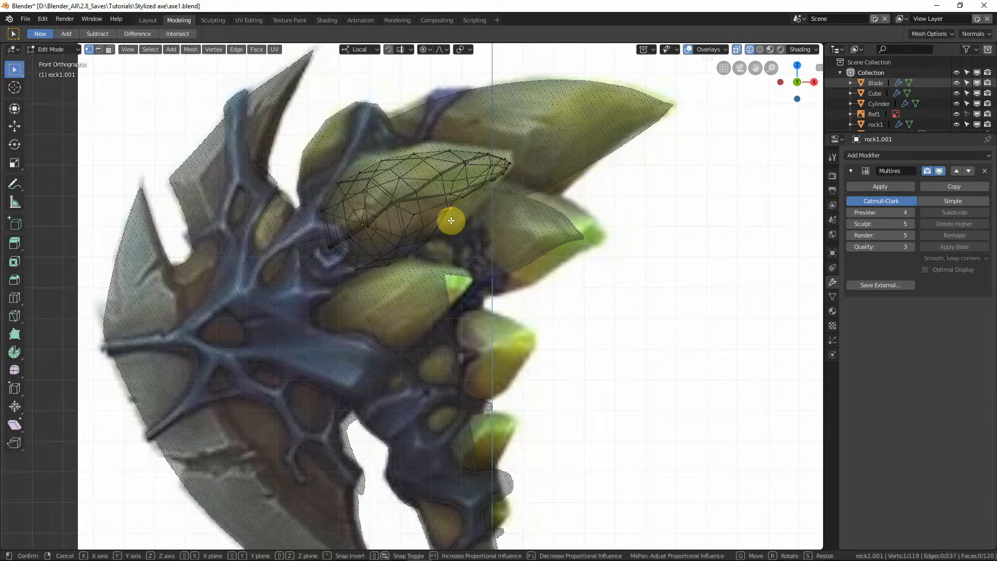
{"action": "scroll", "coordinate": [457, 227], "scroll_direction": "up", "scroll_amount": 3}
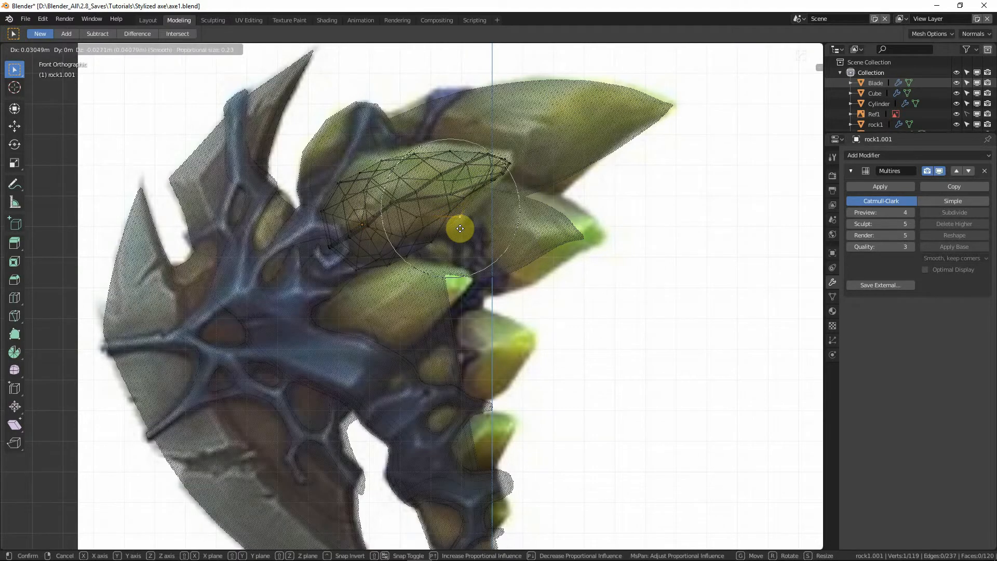
{"action": "left_click", "coordinate": [459, 228]}
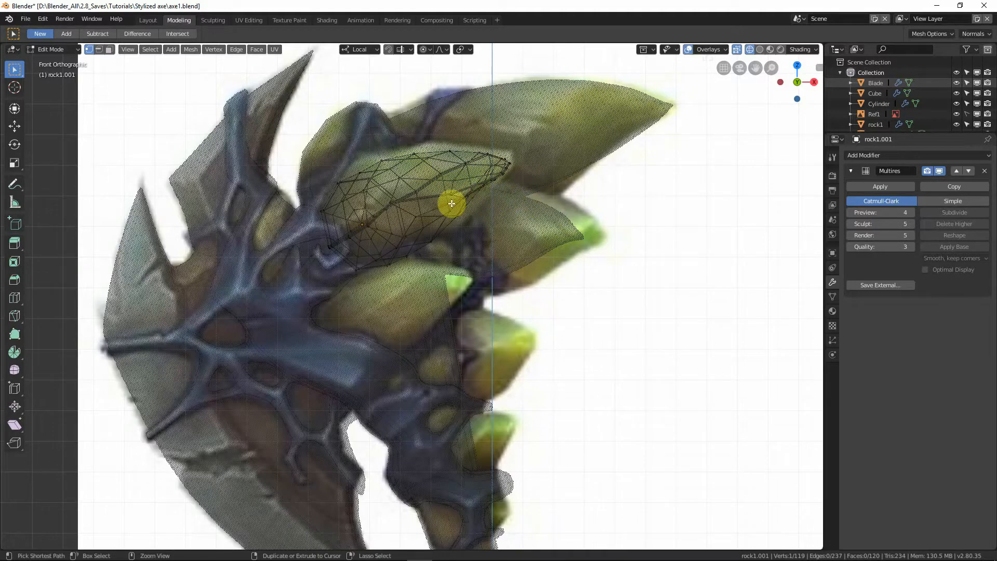
Step: Check the spike's shape in solid shading, and nudge a lower-edge vertex near the tip in front wireframe view
{"action": "key", "text": "Tab"}
{"action": "key", "text": "Tab"}
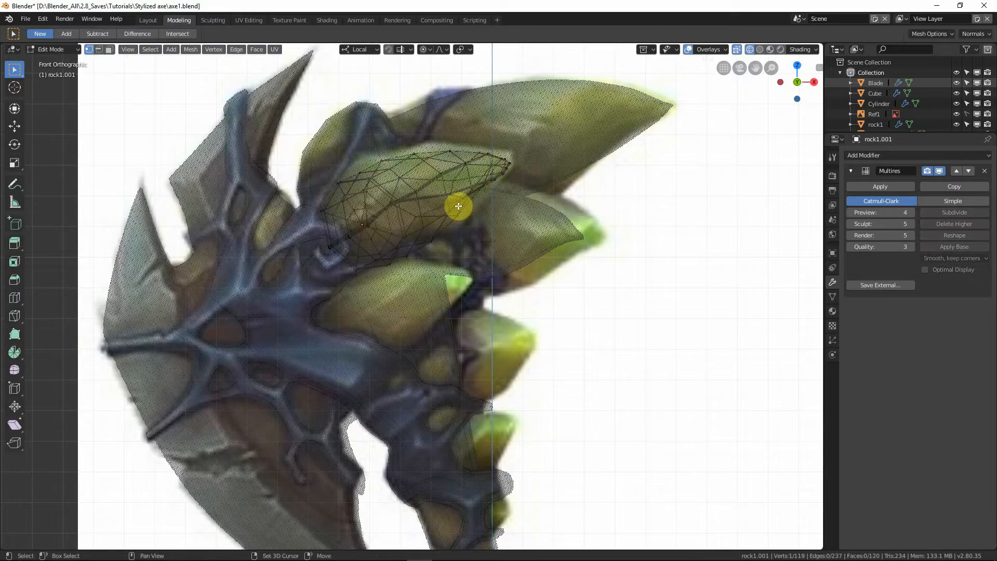
{"action": "key", "text": "shift+z"}
{"action": "middle_click_drag", "start_coordinate": [472, 198], "coordinate": [436, 175]}
{"action": "key", "text": "KP_1"}
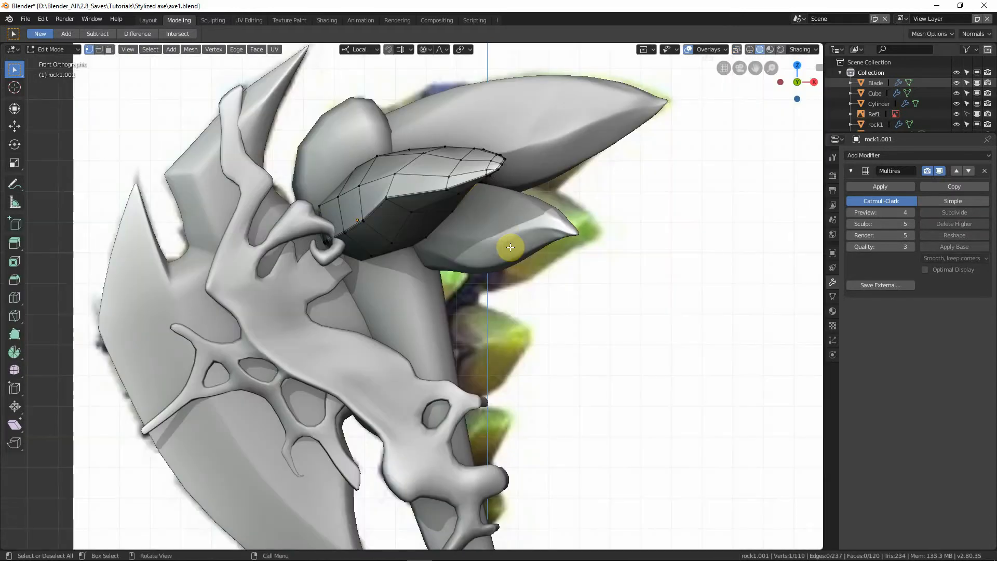
{"action": "key", "text": "shift+z"}
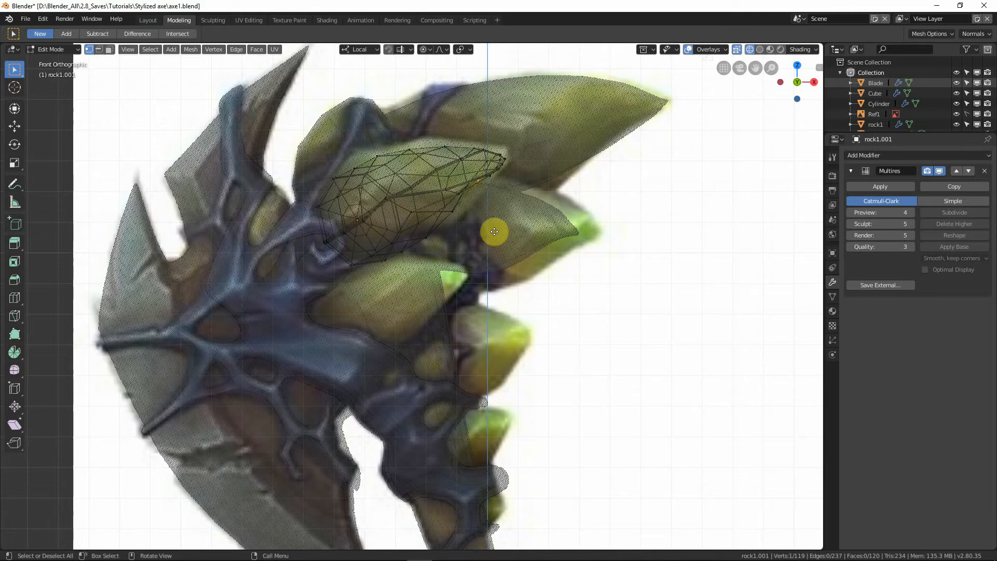
{"action": "key", "text": "g"}
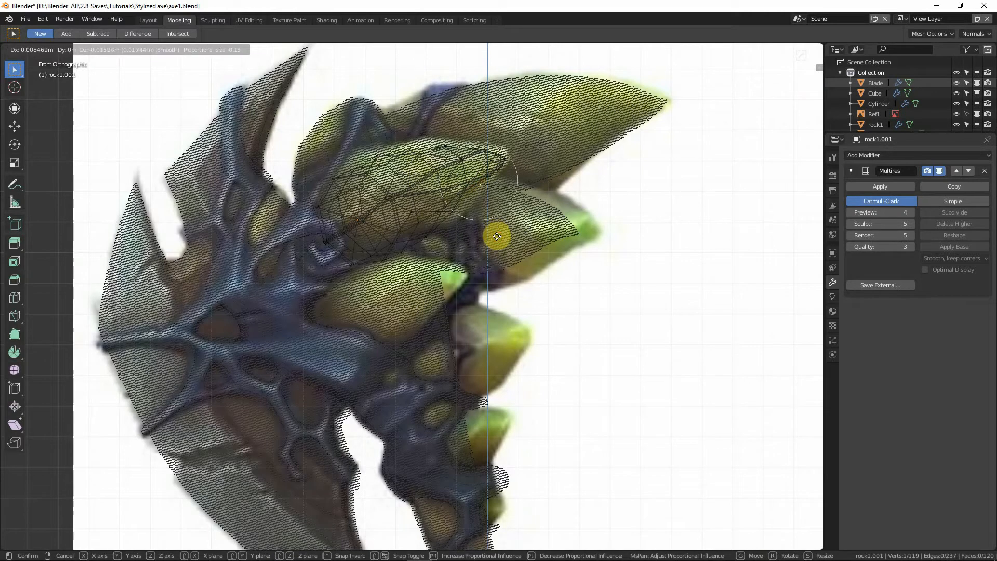
Step: Raise two vertices along the spike's upper edge with proportional editing to meet the reference outline
{"action": "scroll", "coordinate": [406, 149], "scroll_direction": "down", "scroll_amount": 4}
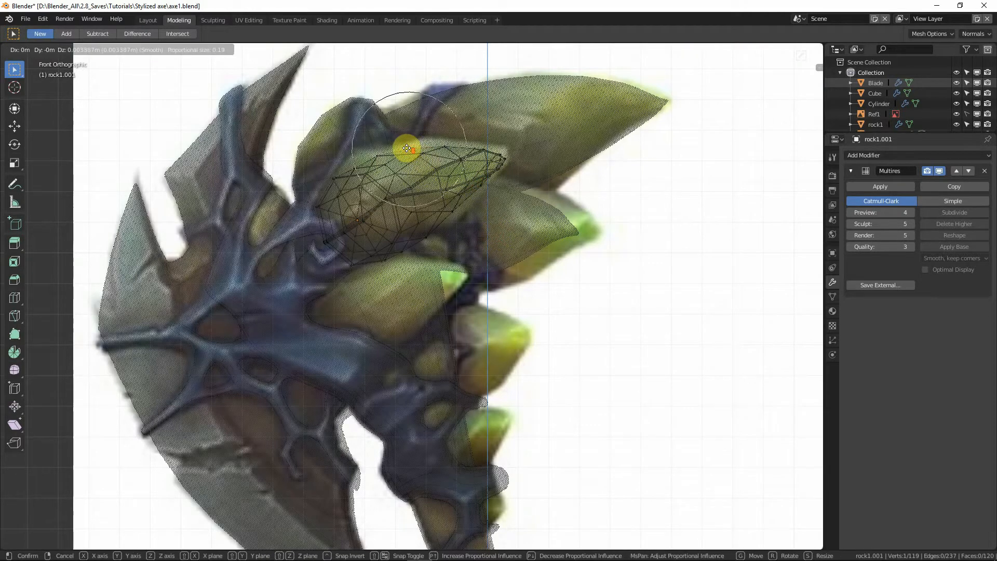
{"action": "scroll", "coordinate": [407, 148], "scroll_direction": "down", "scroll_amount": 3}
{"action": "left_click", "coordinate": [407, 145]}
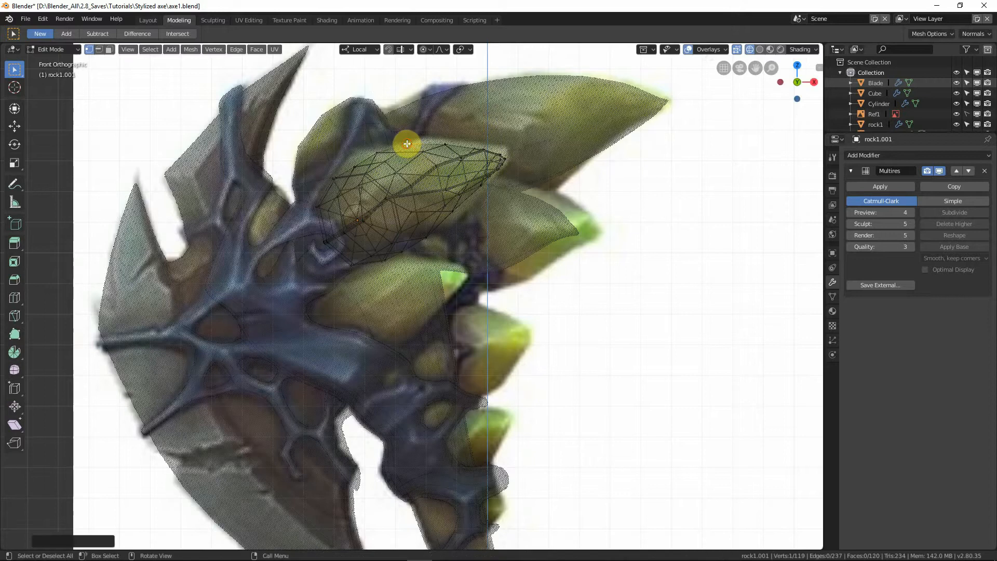
{"action": "key", "text": "g"}
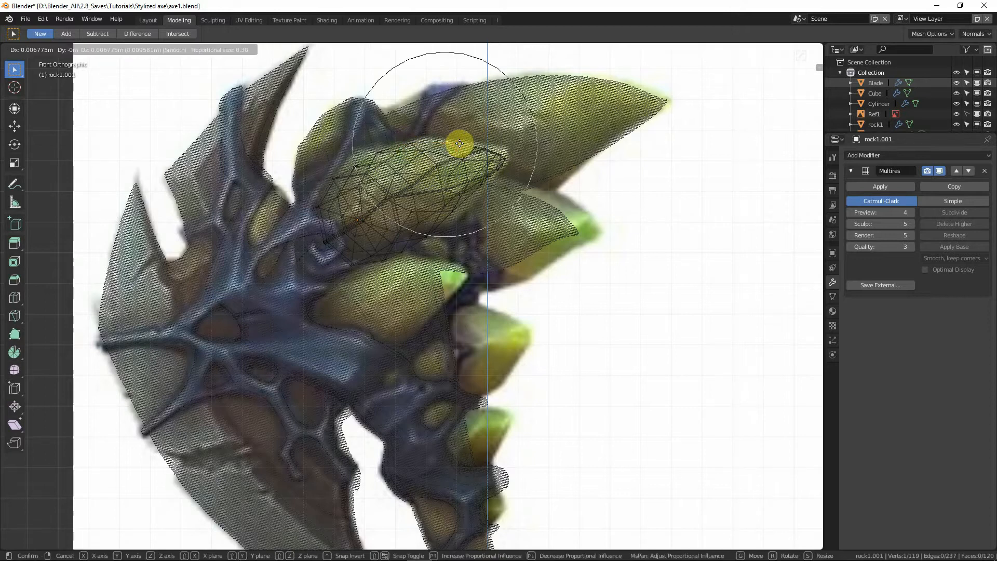
{"action": "scroll", "coordinate": [458, 142], "scroll_direction": "up", "scroll_amount": 2}
{"action": "left_click", "coordinate": [458, 143]}
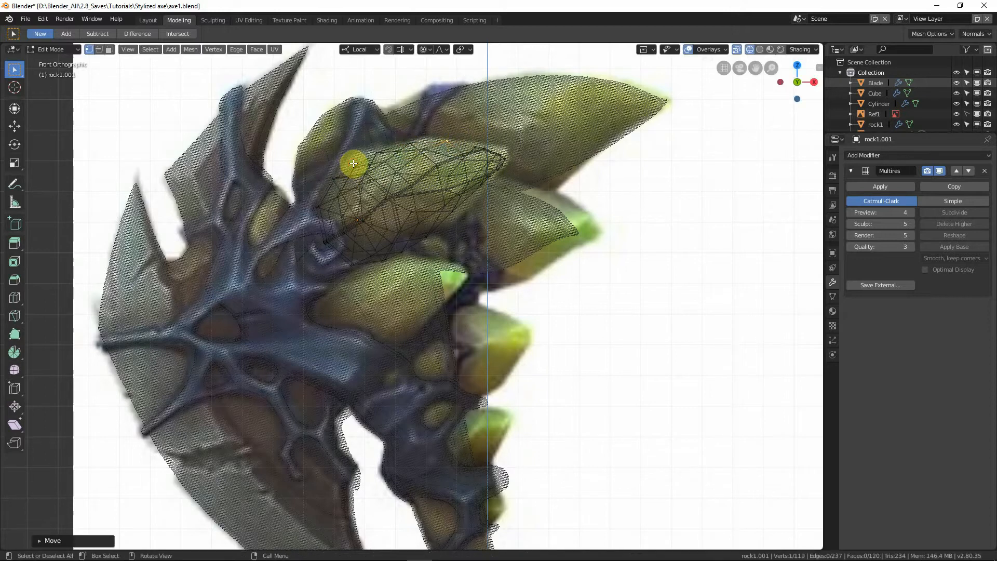
Step: Raise a vertex on the spike's upper edge near its base with proportional editing, and compare the whole spike with the reference
{"action": "key", "text": "g"}
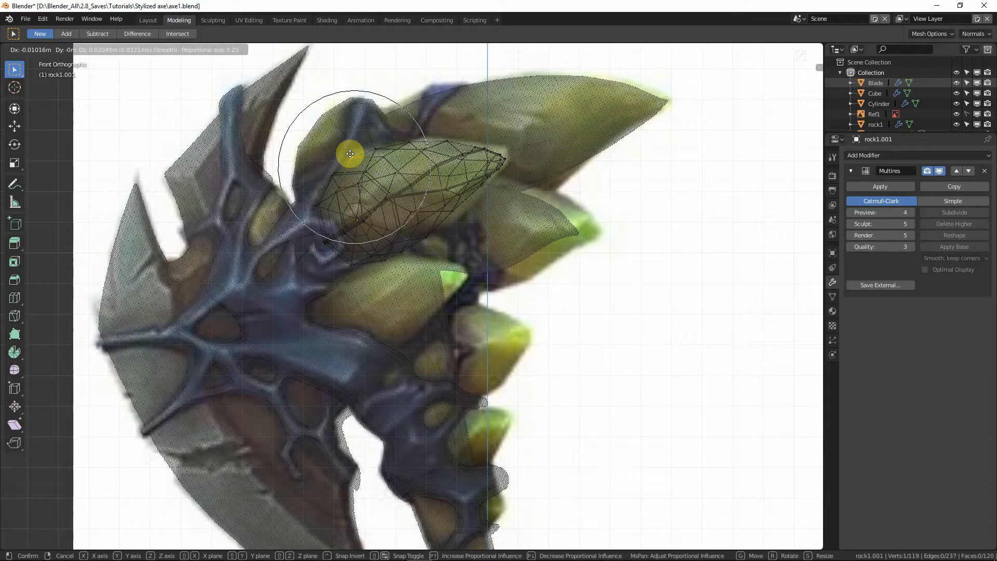
{"action": "left_click", "coordinate": [351, 154]}
{"action": "key", "text": "alt+z"}
{"action": "scroll", "coordinate": [372, 189], "scroll_direction": "down", "scroll_amount": 1}
{"action": "key", "text": "Tab"}
{"action": "scroll", "coordinate": [379, 213], "scroll_direction": "down", "scroll_amount": 3}
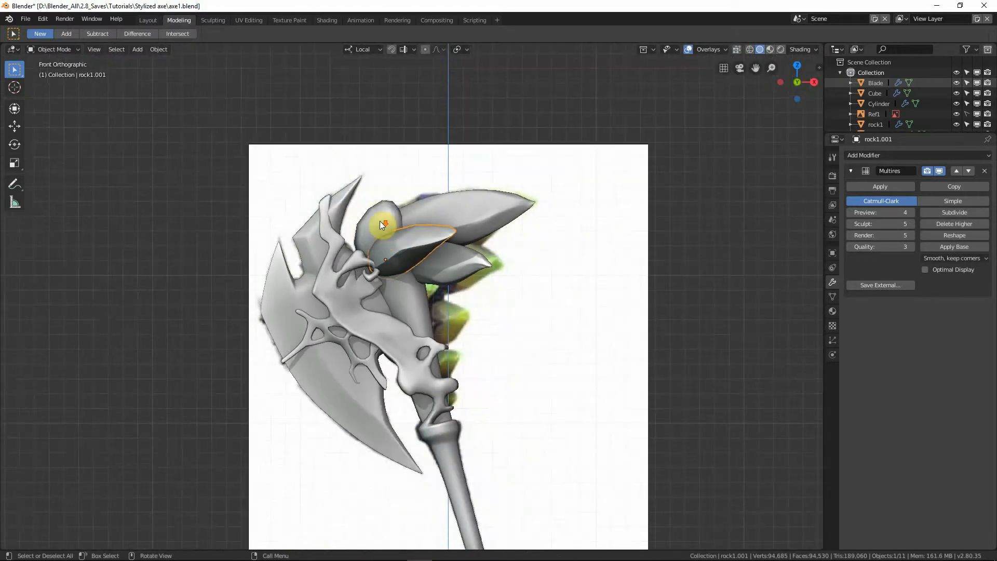
{"action": "middle_click_drag", "start_coordinate": [423, 288], "coordinate": [387, 266]}
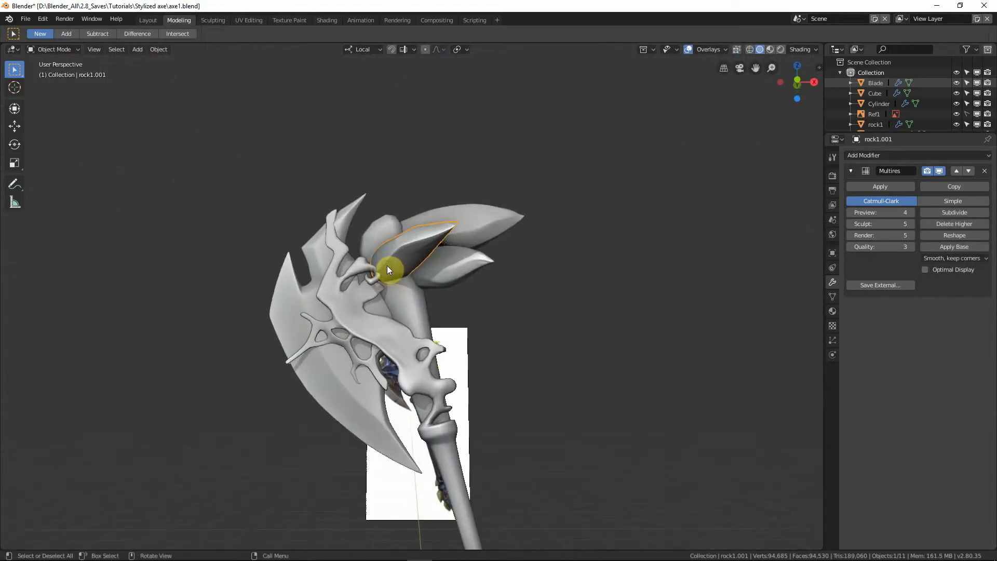
{"action": "key", "text": "KP_1"}
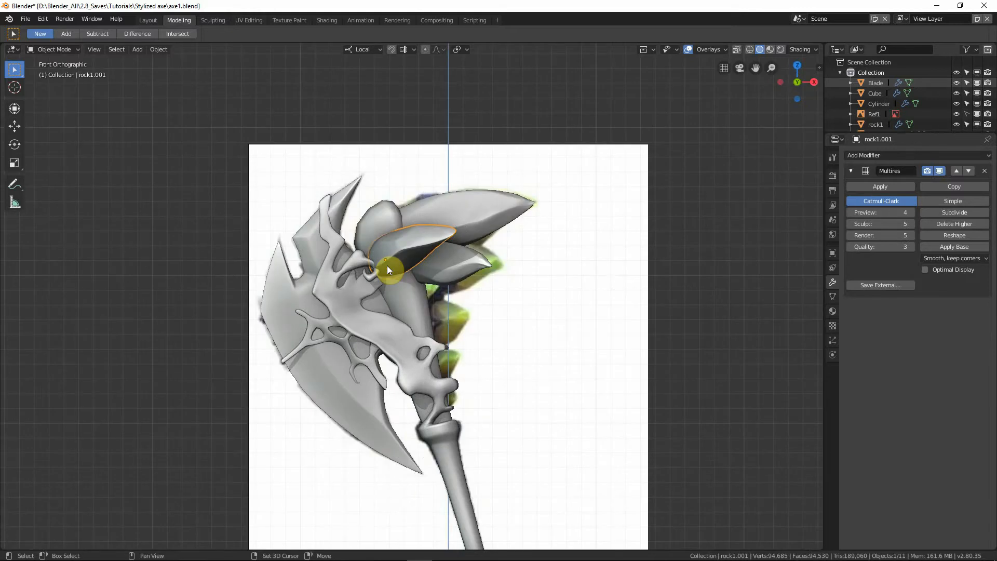
{"action": "key", "text": "shift+z"}
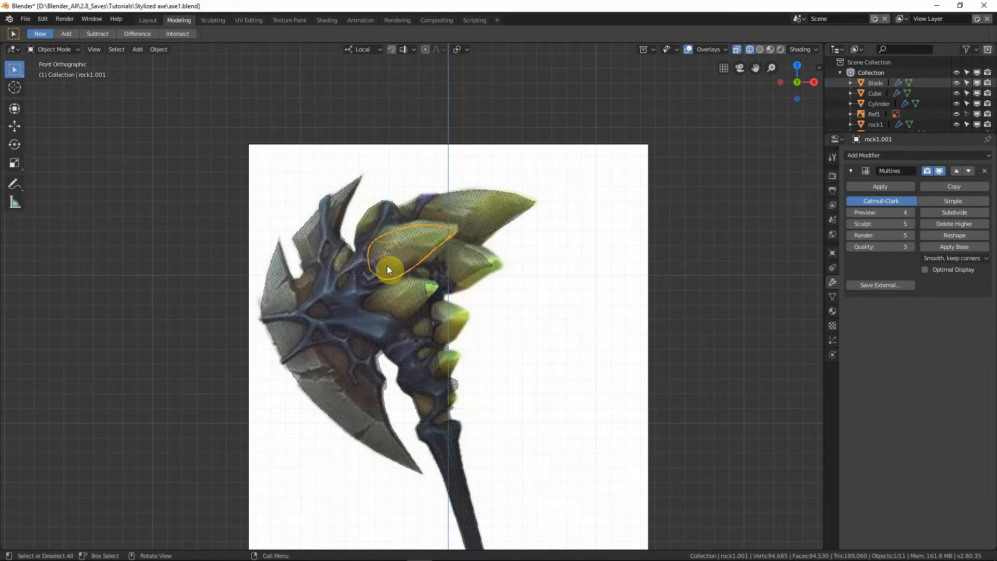
Step: Duplicate rock2, the pointed rock standing on the ground beside the reference image, and move the copy straight up above it along Z
{"action": "scroll", "coordinate": [491, 376], "scroll_direction": "up", "scroll_amount": 3}
{"action": "middle_click_drag", "start_coordinate": [477, 357], "coordinate": [488, 268], "text": "shift"}
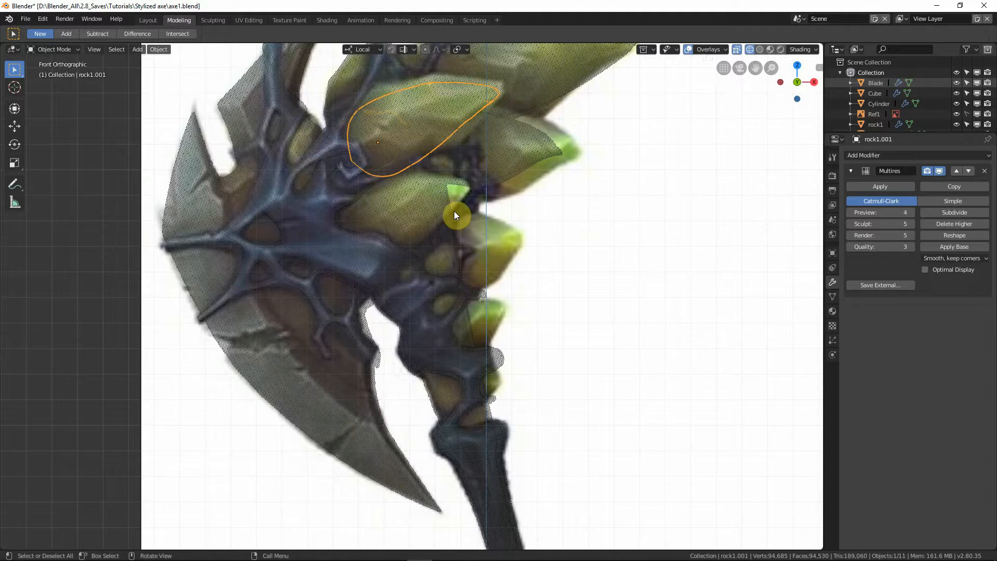
{"action": "scroll", "coordinate": [454, 211], "scroll_direction": "down", "scroll_amount": 6}
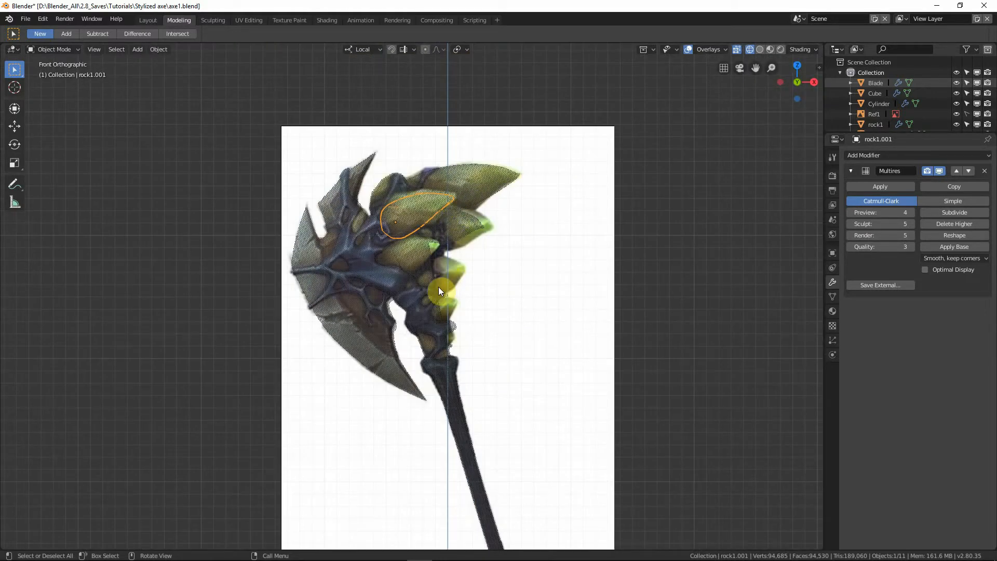
{"action": "middle_click_drag", "start_coordinate": [454, 345], "coordinate": [441, 267], "text": "shift"}
{"action": "scroll", "coordinate": [484, 432], "scroll_direction": "down", "scroll_amount": 2}
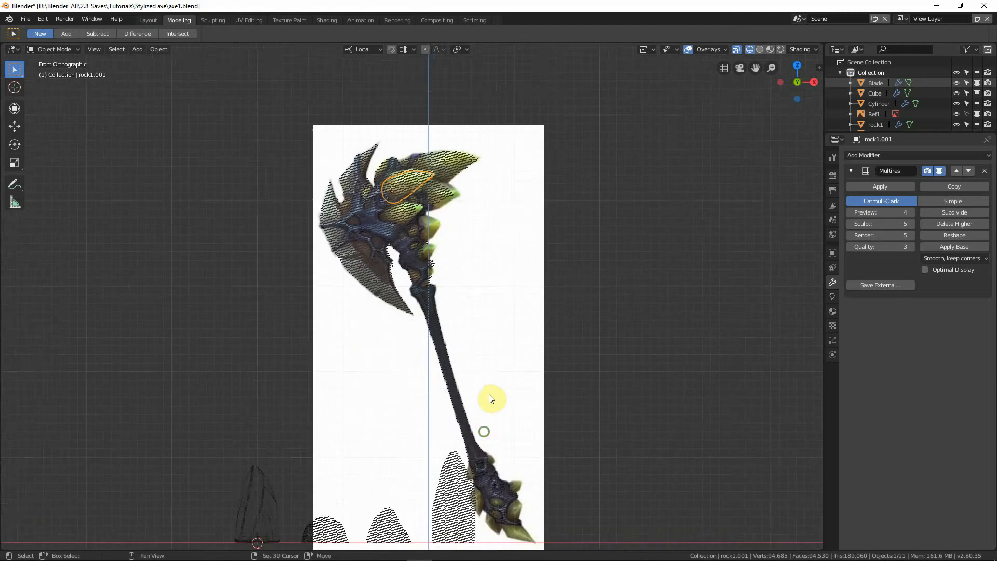
{"action": "middle_click_drag", "start_coordinate": [489, 399], "coordinate": [493, 361], "text": "shift"}
{"action": "left_click", "coordinate": [268, 459]}
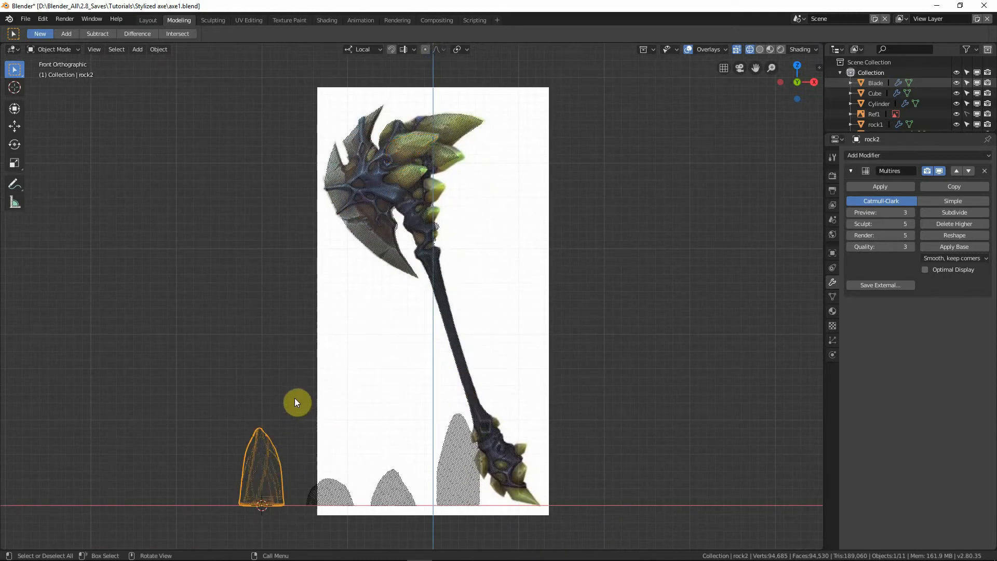
{"action": "key", "text": "shift+z"}
{"action": "key", "text": "shift+z"}
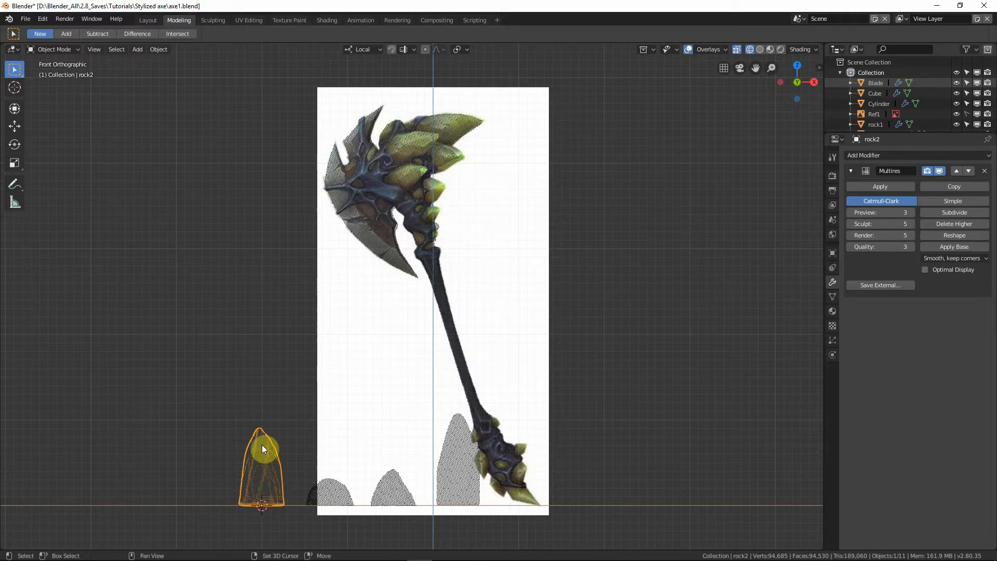
{"action": "key", "text": "shift+z"}
{"action": "key", "text": "shift+z"}
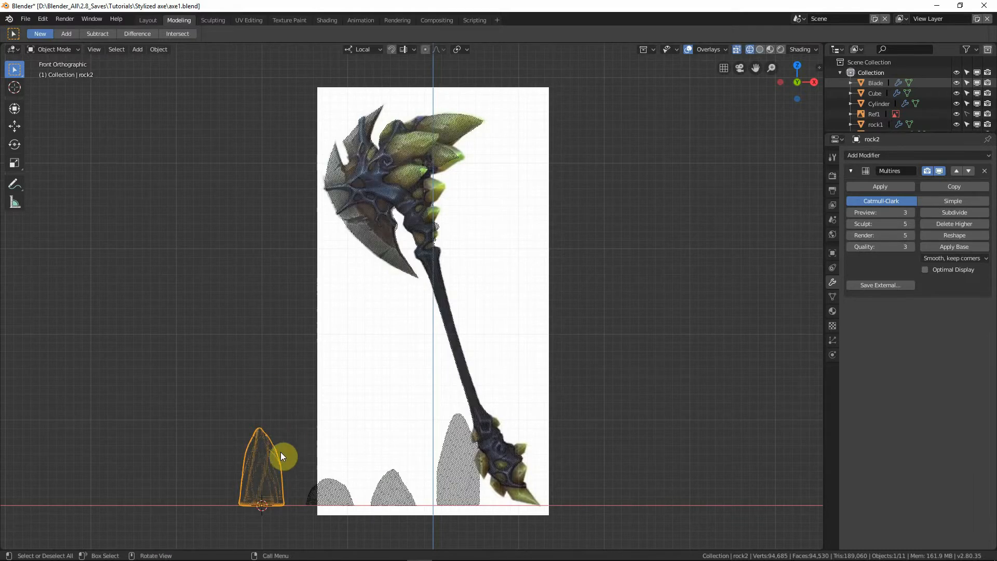
{"action": "key", "text": "shift+d"}
{"action": "key", "text": "z"}
{"action": "left_click", "coordinate": [305, 300]}
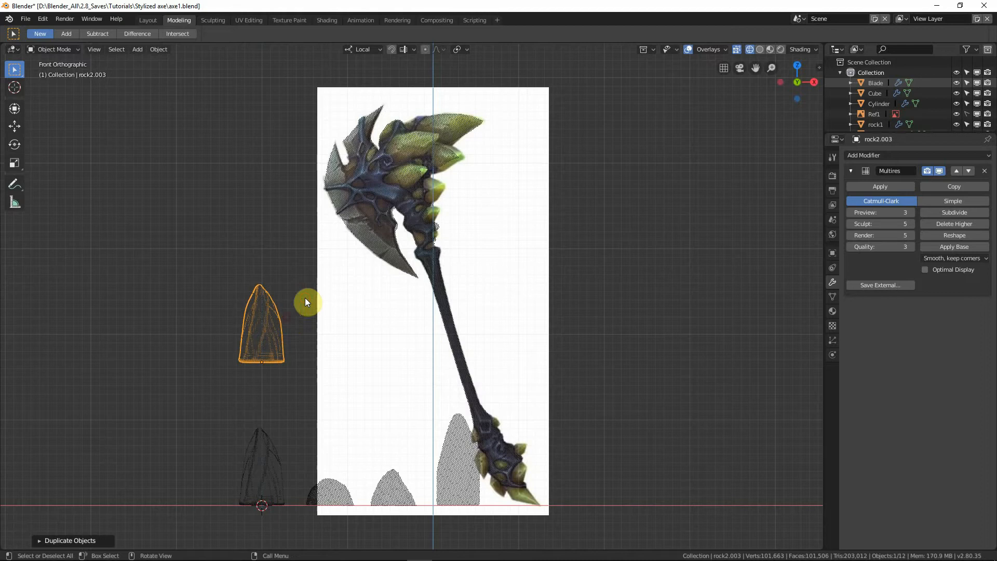
{"action": "key", "text": "r"}
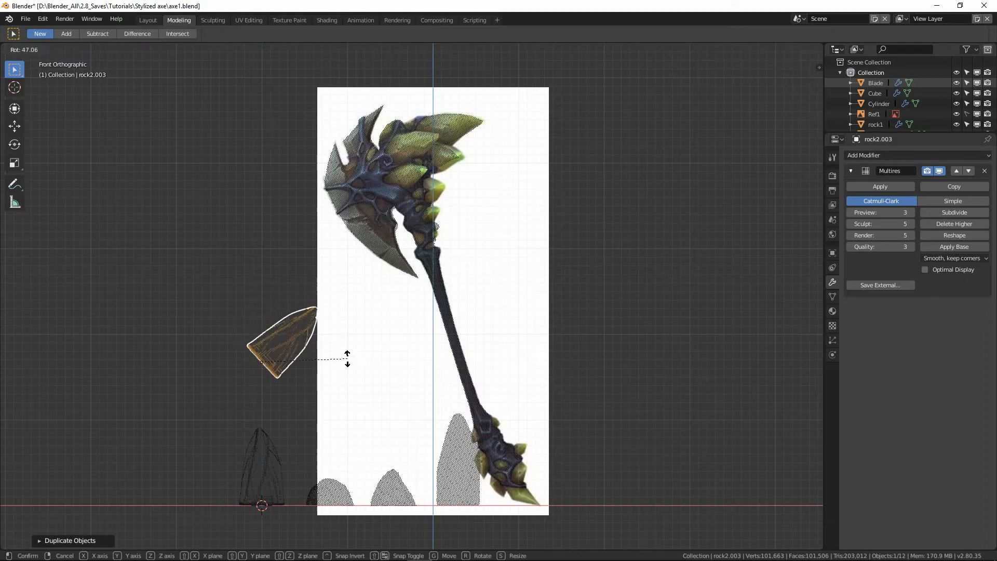
{"action": "left_click", "coordinate": [347, 358]}
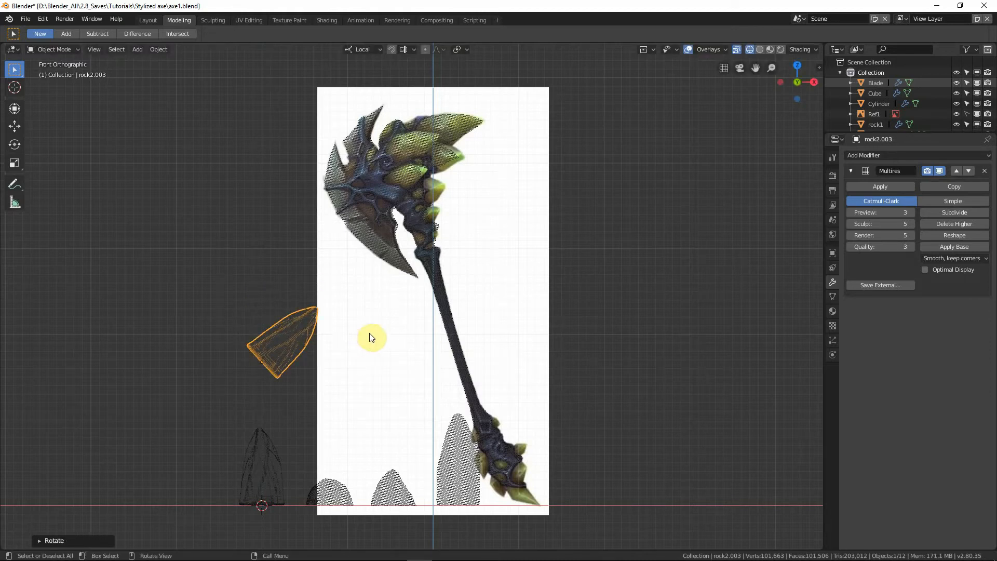
{"action": "key", "text": "r"}
{"action": "key", "text": "x"}
{"action": "left_click", "coordinate": [362, 308]}
{"action": "key", "text": "ctrl+z"}
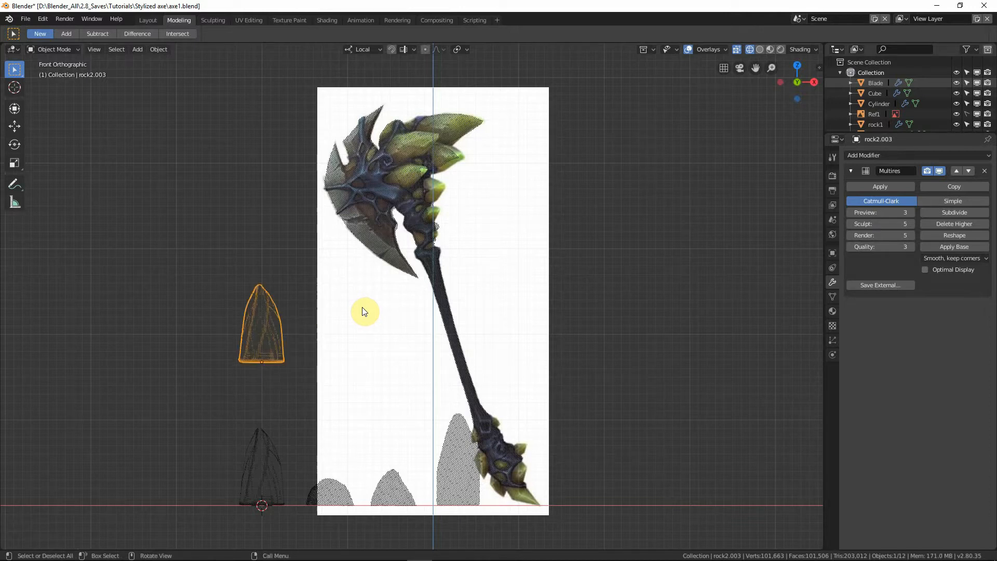
{"action": "key", "text": "r"}
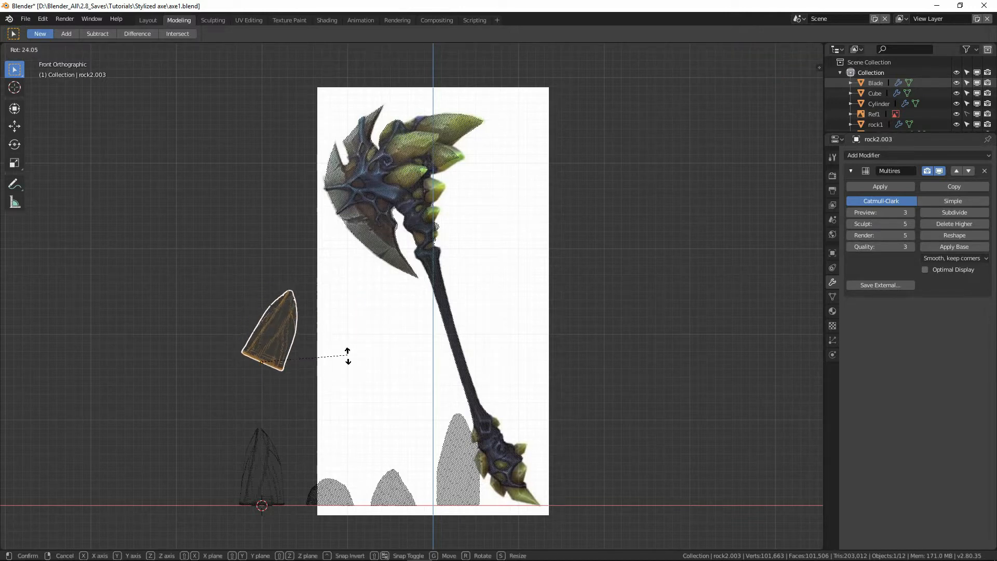
{"action": "right_click", "coordinate": [352, 350]}
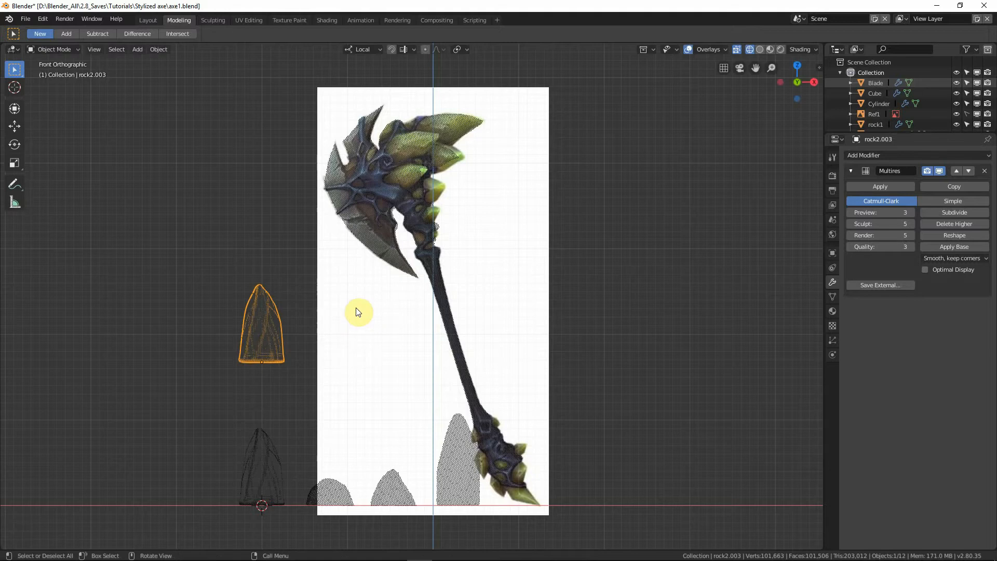
Step: Rotate the rock copy onto its side in front view, turn it about -24° around global X, and tilt its tip diagonally upward
{"action": "key", "text": "r"}
{"action": "left_click", "coordinate": [372, 401]}
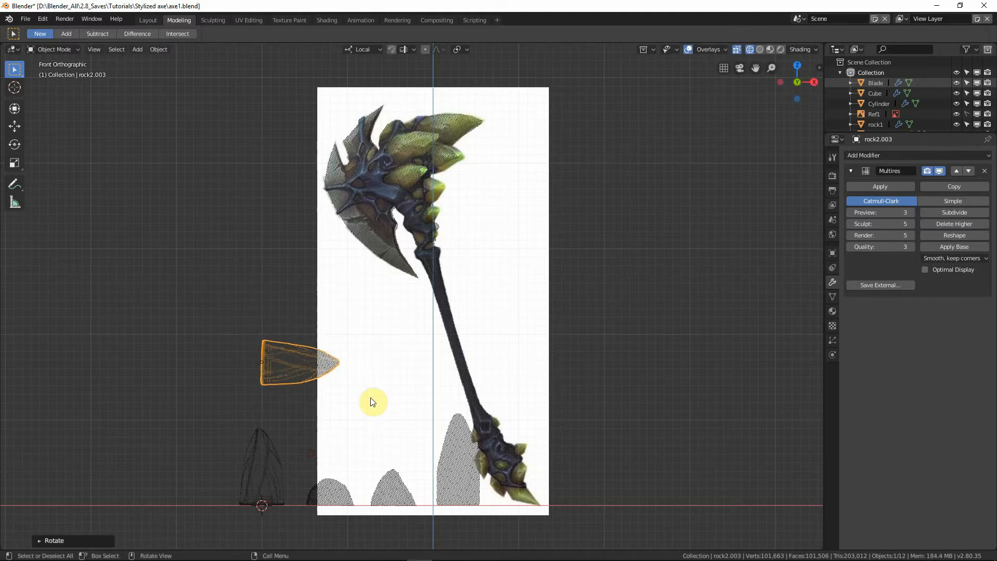
{"action": "key", "text": "r"}
{"action": "key", "text": "x"}
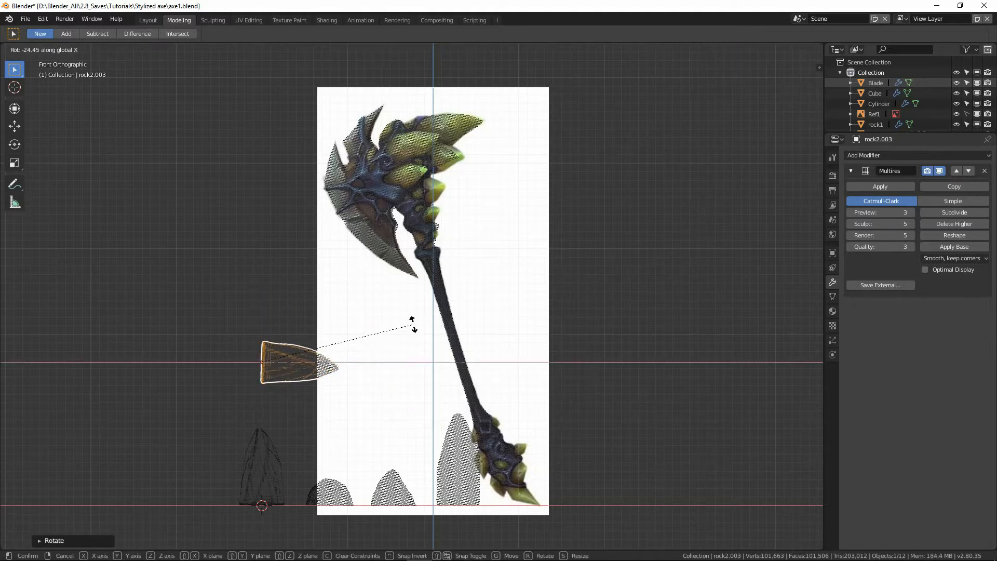
{"action": "left_click", "coordinate": [413, 325]}
{"action": "key", "text": "r"}
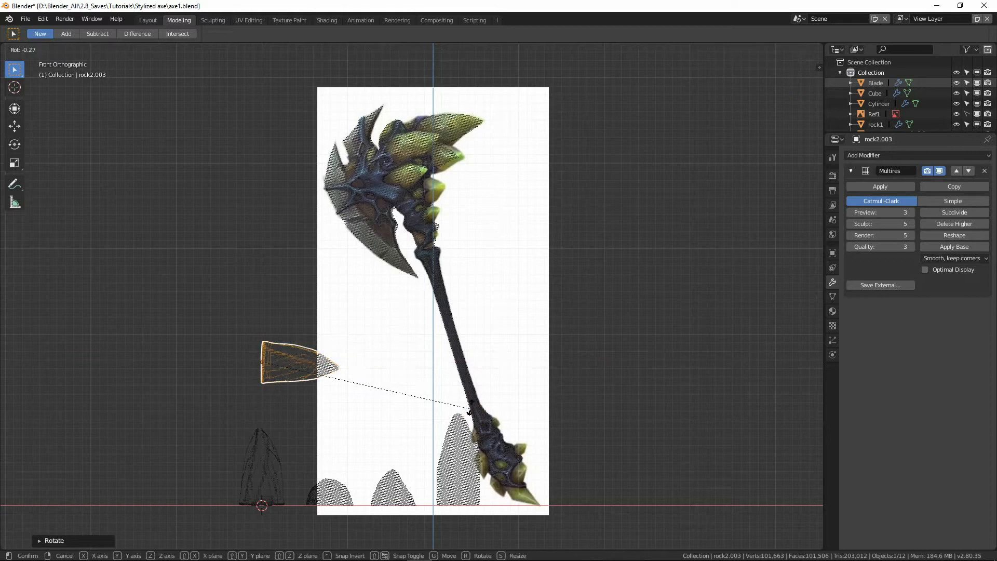
{"action": "left_click", "coordinate": [412, 280]}
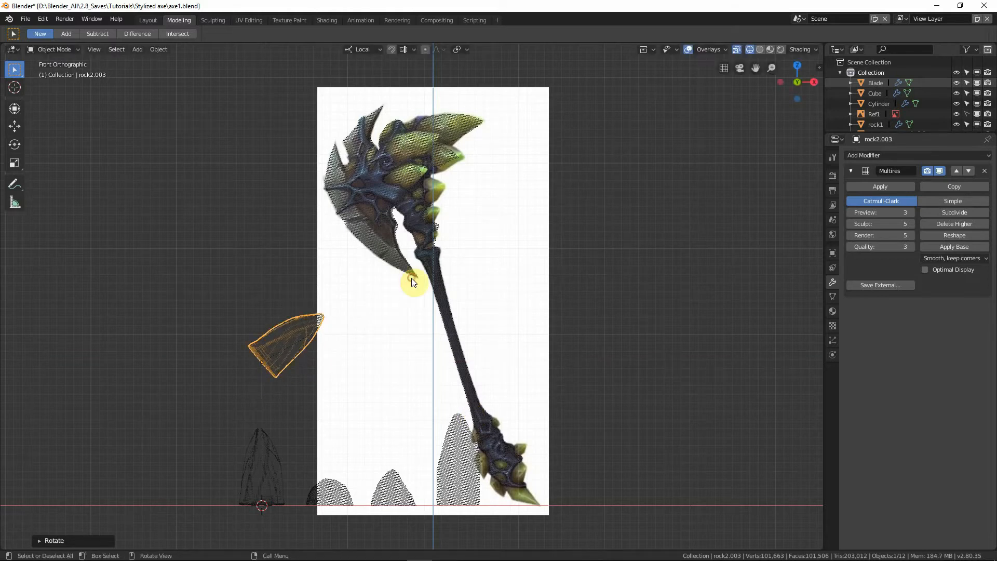
Step: Rotate the rock copy in top view to swing its tip outward from the axe's plane
{"action": "key", "text": "KP_3"}
{"action": "key", "text": "r"}
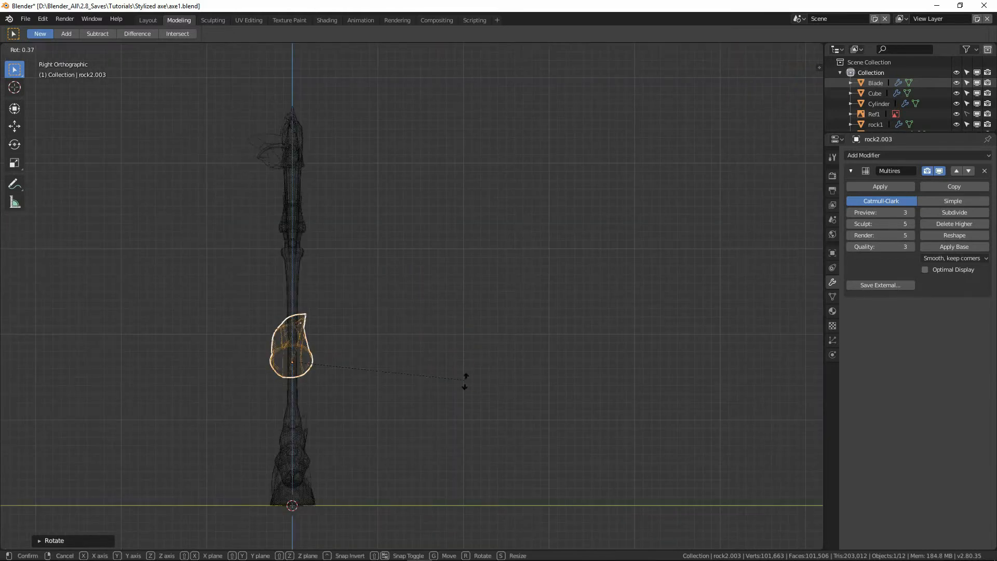
{"action": "left_click", "coordinate": [462, 342]}
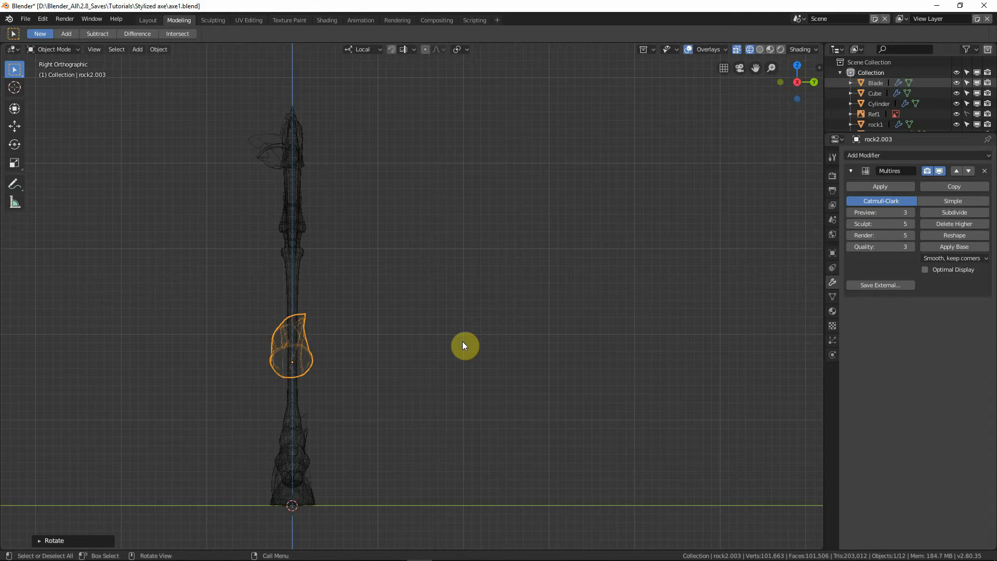
{"action": "key", "text": "KP_7"}
{"action": "key", "text": "r"}
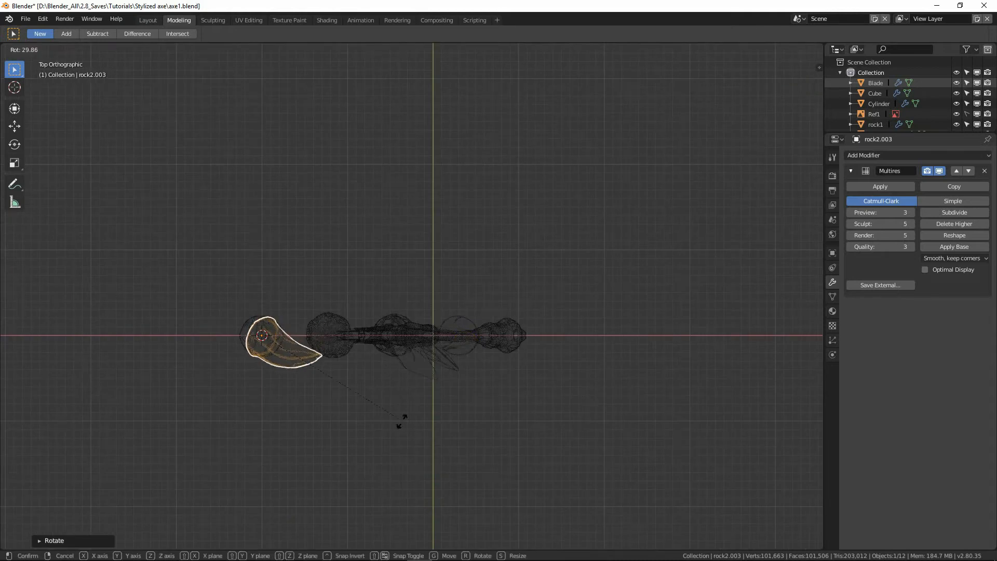
{"action": "left_click", "coordinate": [371, 436]}
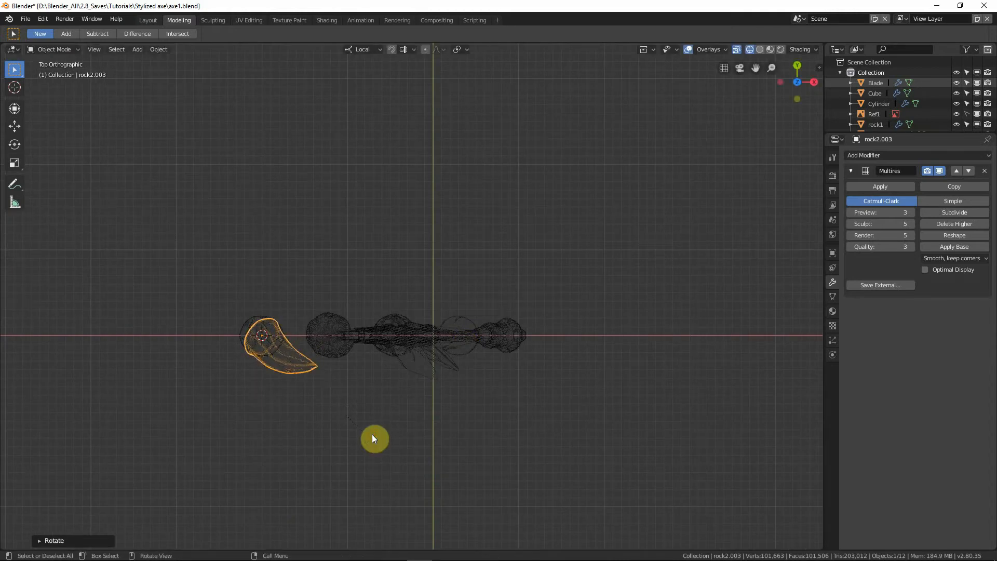
Step: Scale the rock copy to about 0.79 in front view and move it onto the axe head, over the lower front reference spike
{"action": "key", "text": "KP_1"}
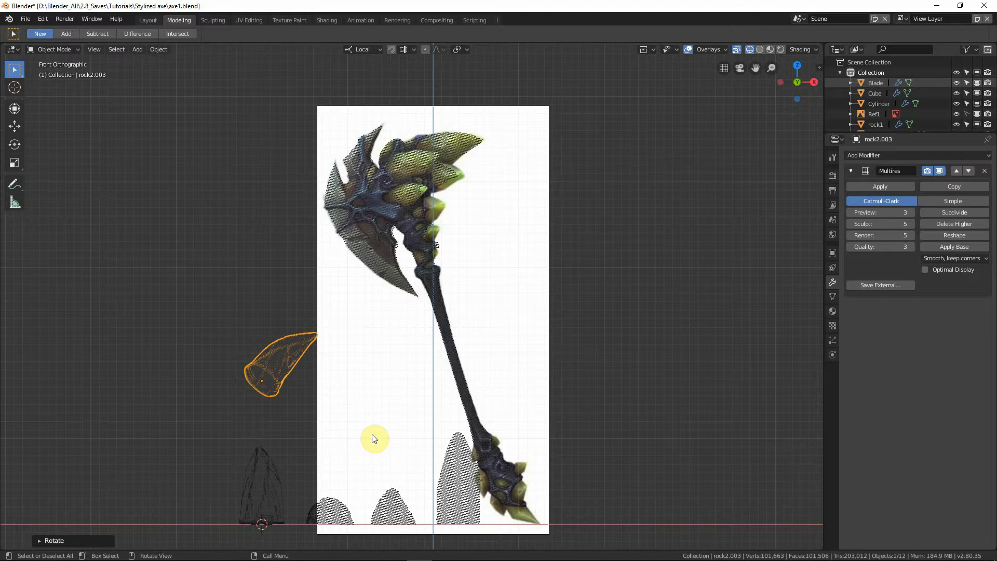
{"action": "key", "text": "s"}
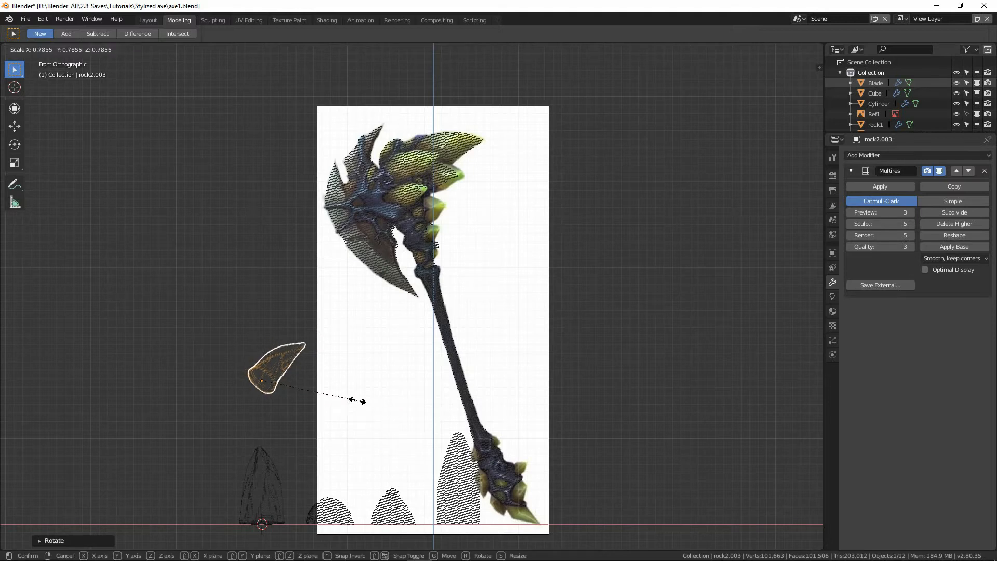
{"action": "left_click", "coordinate": [356, 401]}
{"action": "key", "text": "g"}
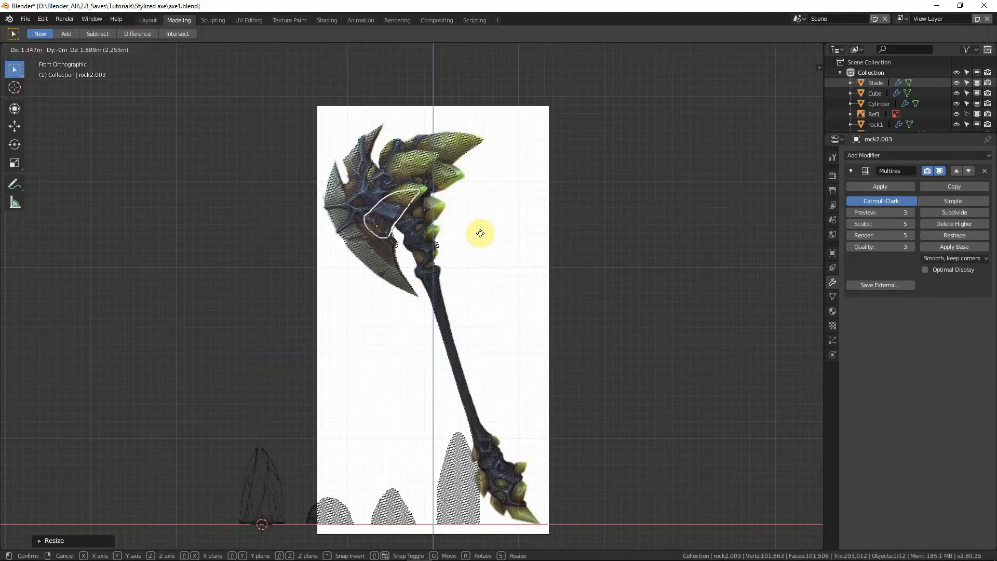
{"action": "left_click", "coordinate": [489, 217]}
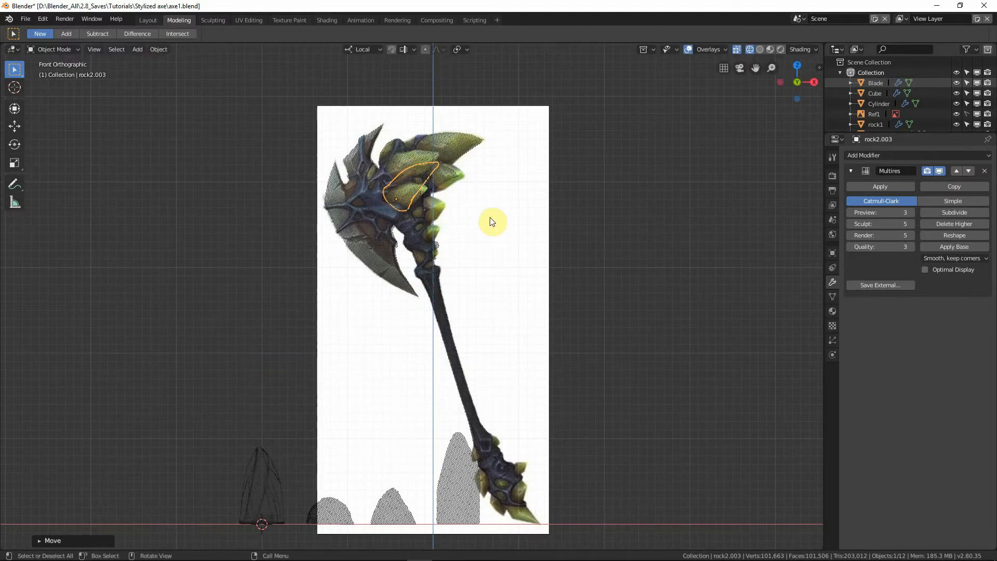
Step: Shift the new spike slightly outward from the axe's center in shaded top view and adjust its rotation beside the neighbouring spikes
{"action": "key", "text": "KP_7"}
{"action": "key", "text": "shift+z"}
{"action": "scroll", "coordinate": [463, 184], "scroll_direction": "up", "scroll_amount": 5}
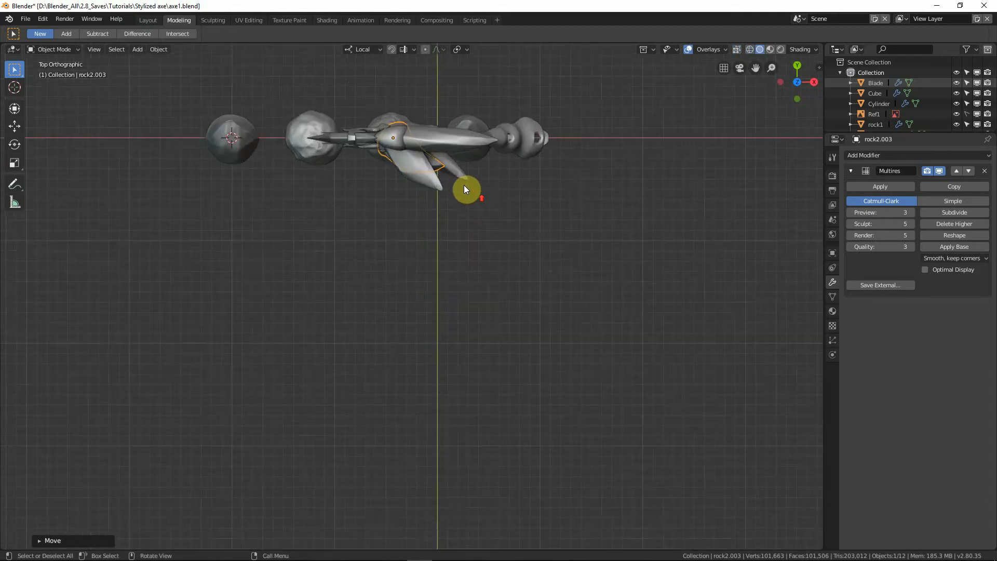
{"action": "scroll", "coordinate": [429, 208], "scroll_direction": "up", "scroll_amount": 4, "text": "shift"}
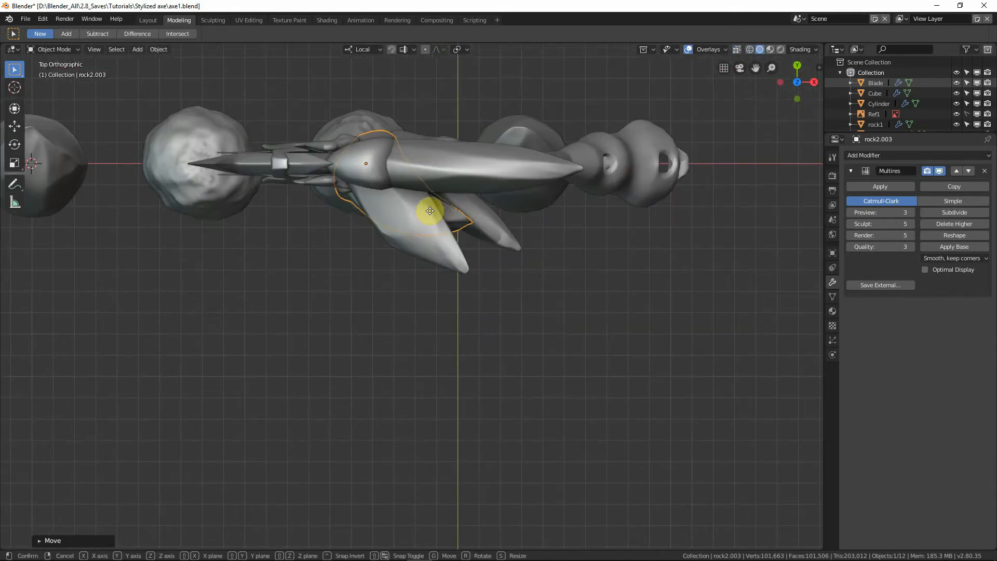
{"action": "key", "text": "g"}
{"action": "key", "text": "r"}
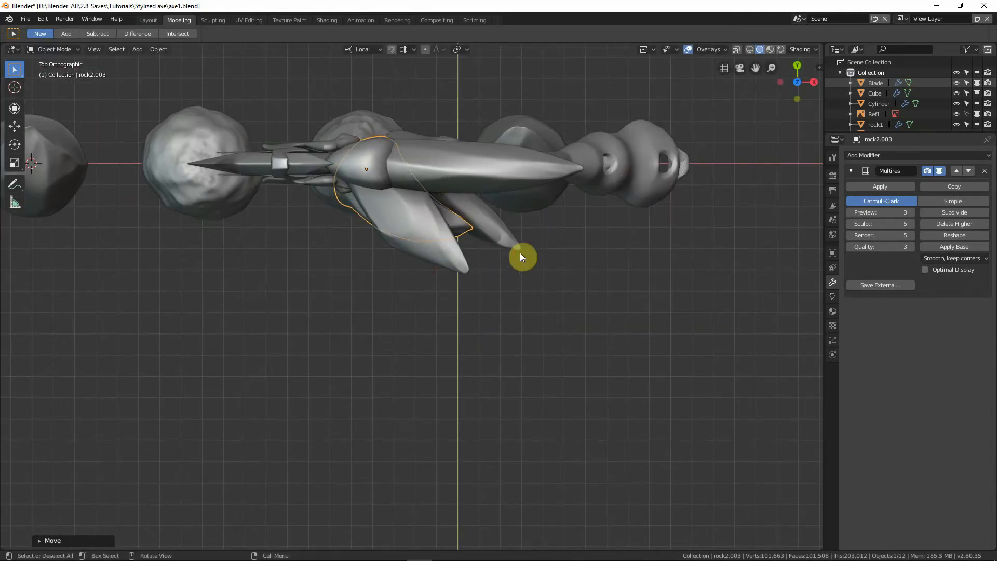
{"action": "left_click", "coordinate": [525, 271]}
Step: Rotate the lower spike in front view so its tip swings down to point outward, and compare it with the reference
{"action": "key", "text": "KP_1"}
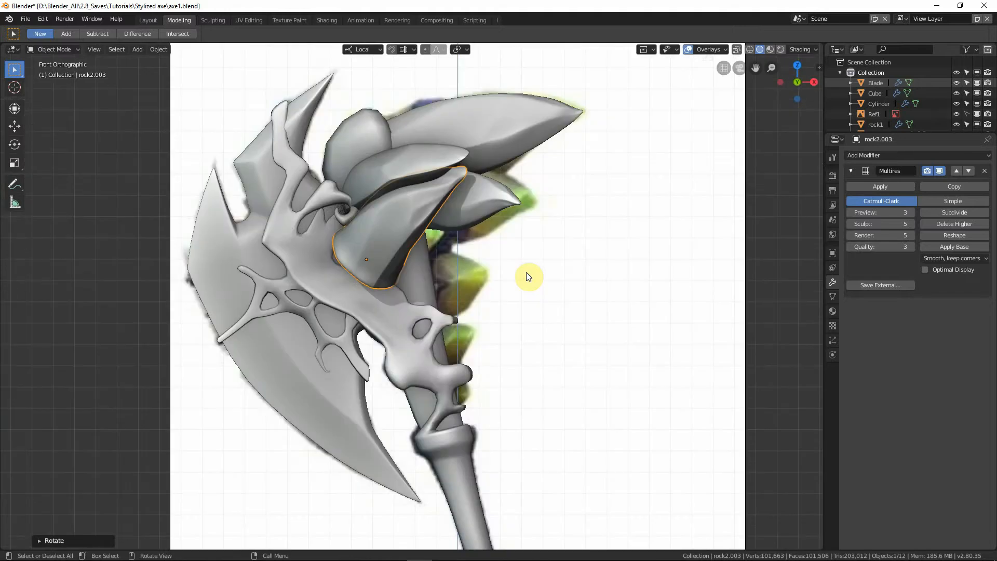
{"action": "key", "text": "alt+z"}
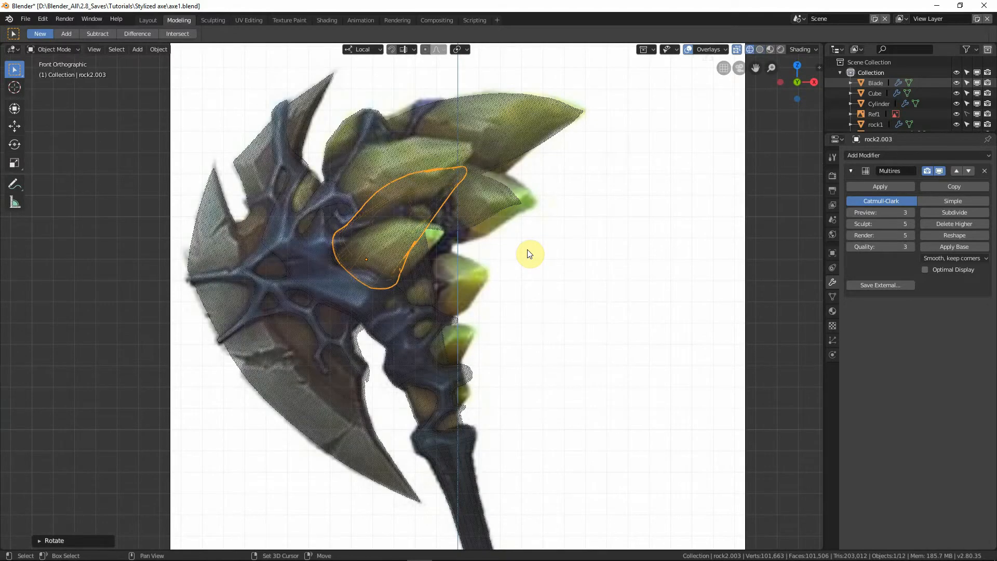
{"action": "key", "text": "alt+z"}
{"action": "key", "text": "r"}
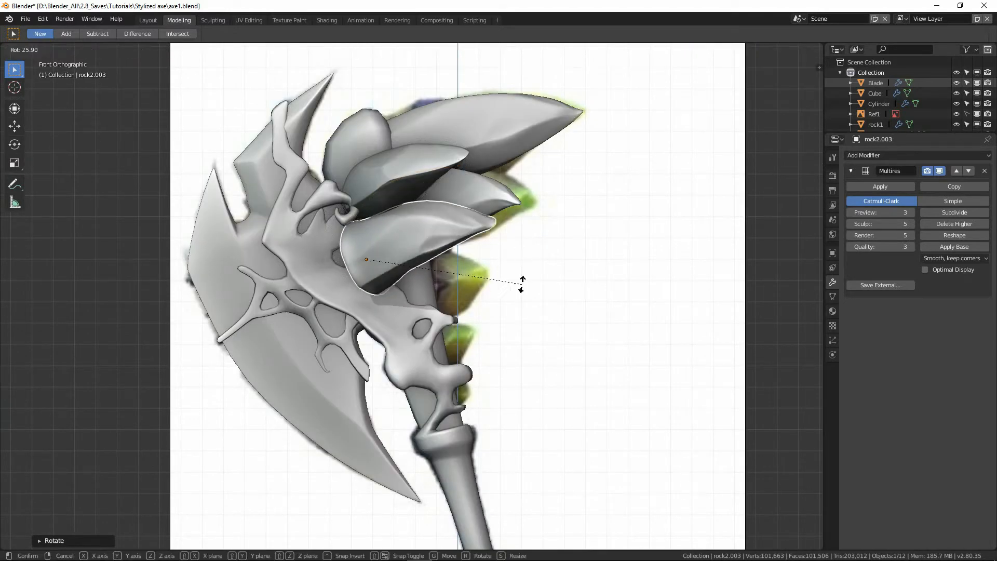
{"action": "left_click", "coordinate": [524, 287]}
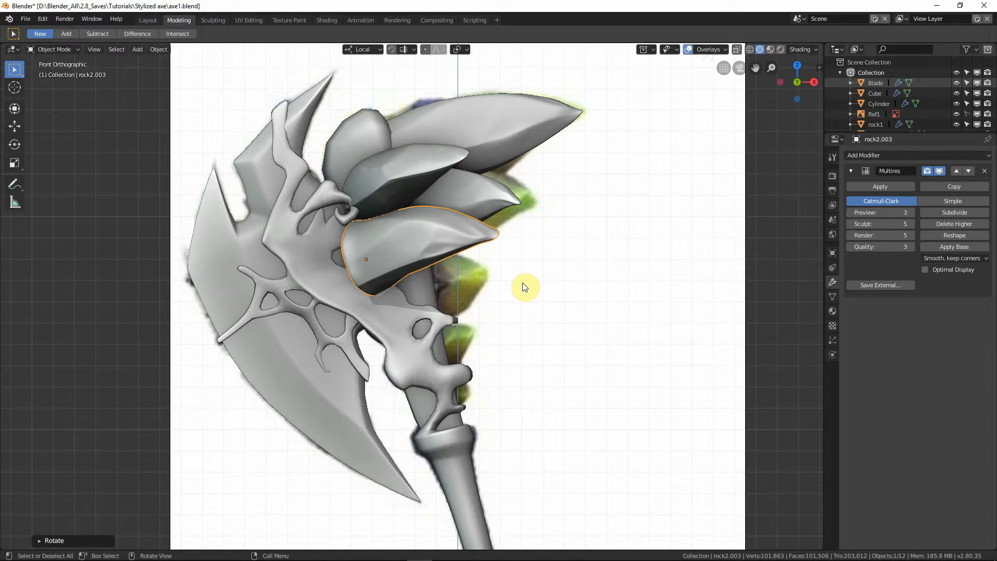
{"action": "middle_click_drag", "start_coordinate": [356, 290], "coordinate": [349, 227]}
{"action": "scroll", "coordinate": [373, 254], "scroll_direction": "up", "scroll_amount": 3}
{"action": "key", "text": "KP_1"}
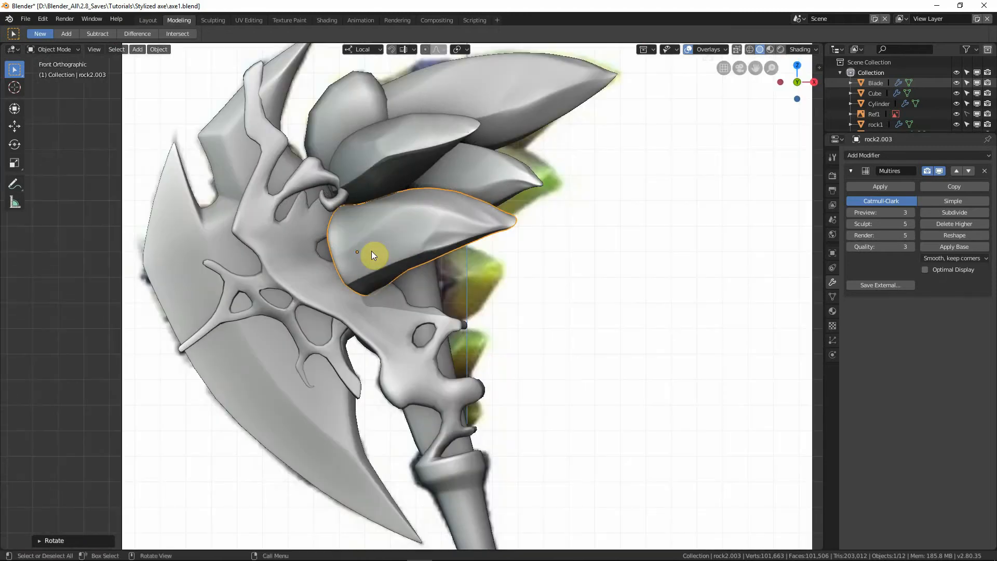
{"action": "key", "text": "alt+z"}
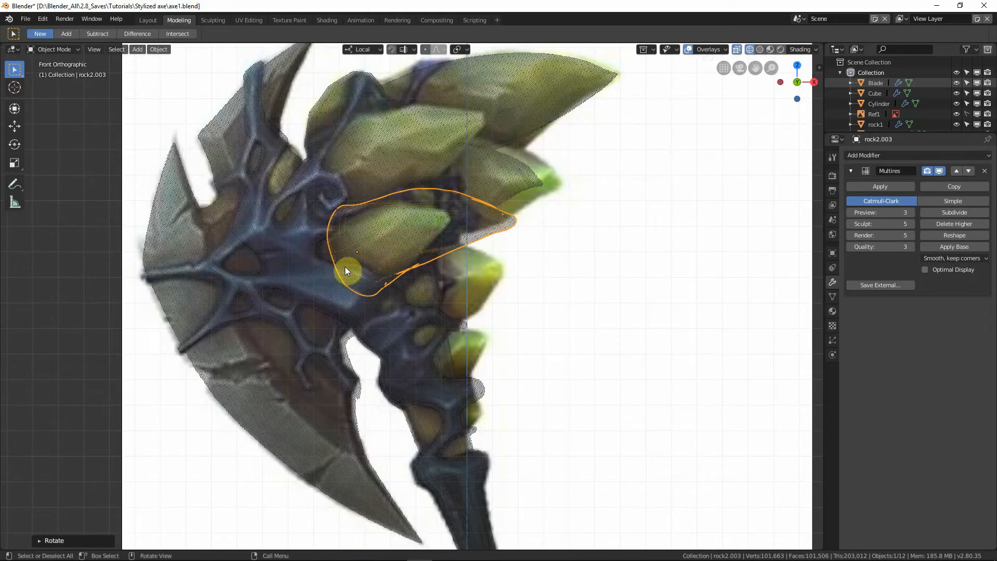
{"action": "key", "text": "alt+z"}
Step: Select all vertices of the lower spike's base cap in Edit Mode and scale them down with proportional editing
{"action": "middle_click_drag", "start_coordinate": [369, 271], "coordinate": [557, 295]}
{"action": "middle_click_drag", "start_coordinate": [419, 246], "coordinate": [396, 262]}
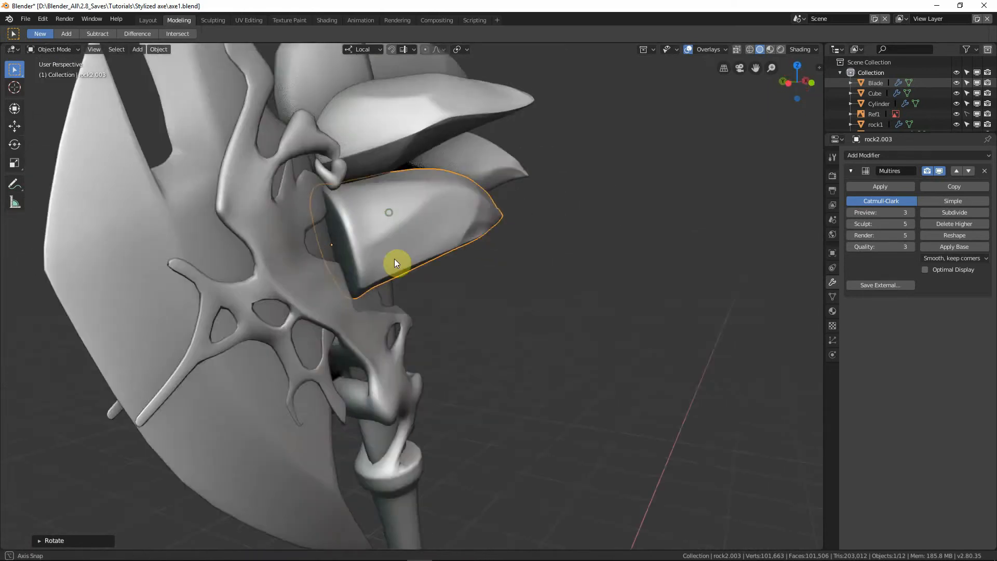
{"action": "key", "text": "Tab"}
{"action": "left_click", "coordinate": [348, 230], "text": "alt+shift"}
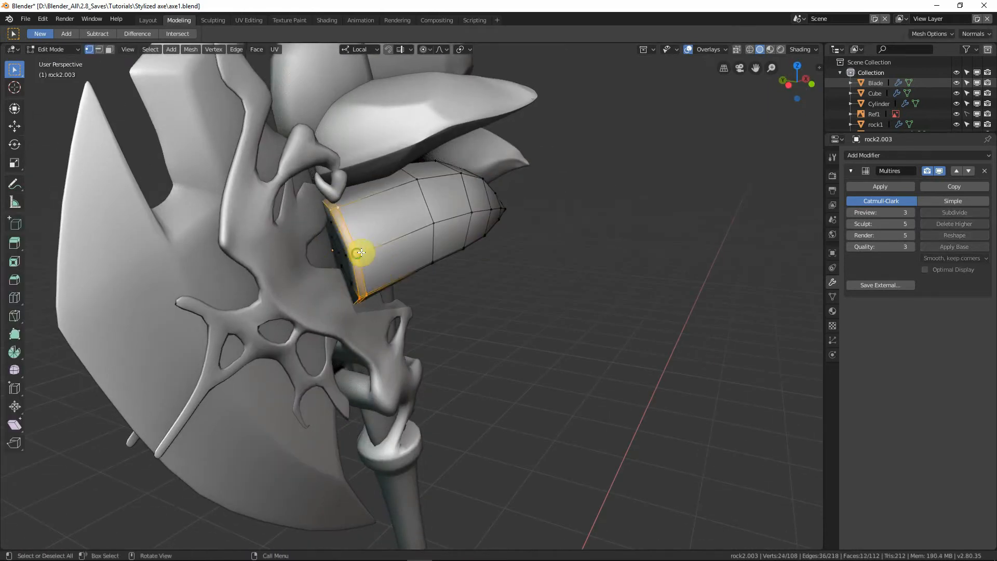
{"action": "middle_click_drag", "start_coordinate": [348, 230], "coordinate": [355, 239]}
{"action": "left_click", "coordinate": [346, 239], "text": "alt+shift"}
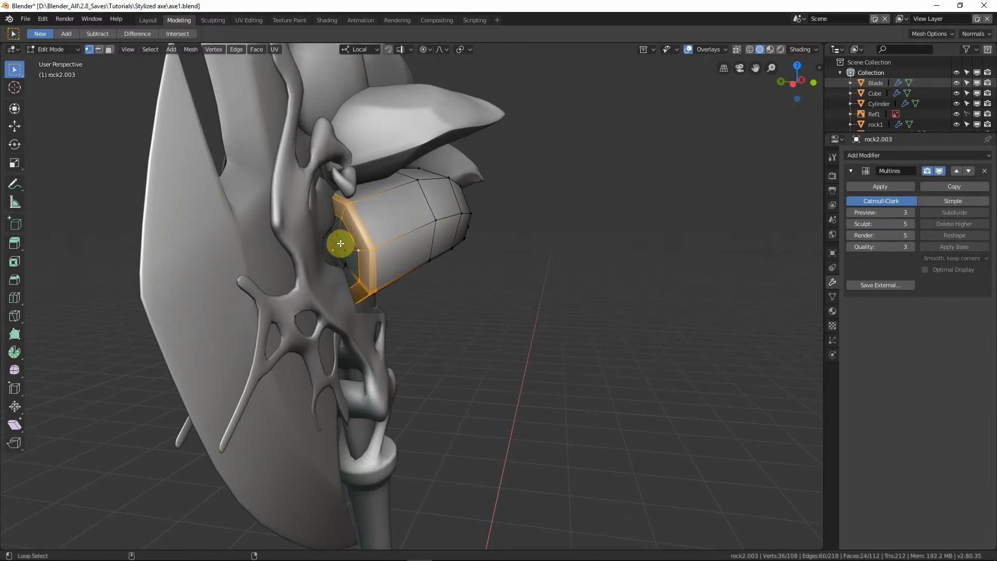
{"action": "left_click", "coordinate": [340, 241], "text": "alt+shift"}
{"action": "key", "text": "shift+z"}
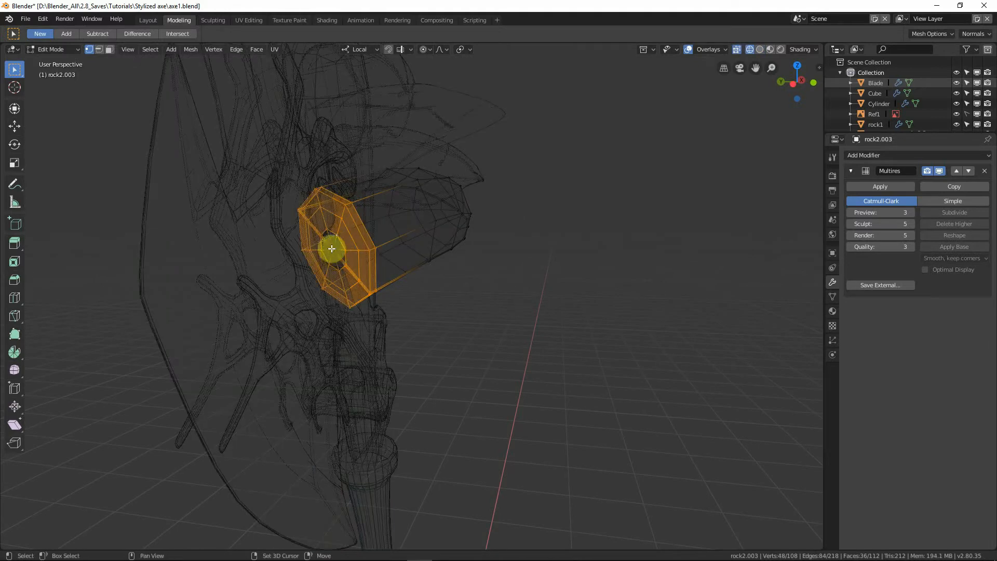
{"action": "left_click", "coordinate": [369, 284], "text": "shift"}
{"action": "mouse_move", "coordinate": [369, 283]}
{"action": "middle_mouse_down"}
{"action": "mouse_move", "coordinate": [360, 249]}
{"action": "mouse_move", "coordinate": [364, 275]}
{"action": "middle_mouse_up"}
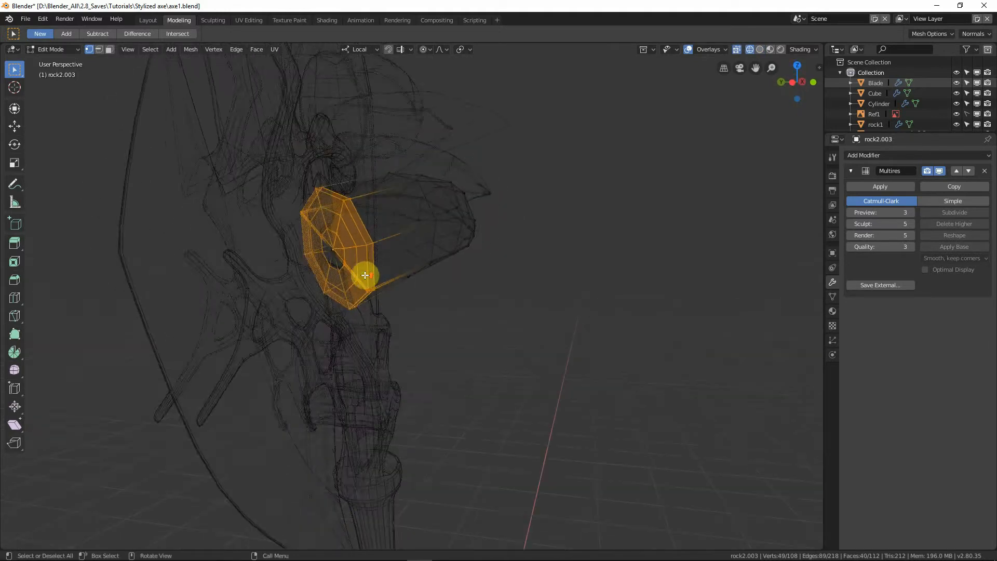
{"action": "scroll", "coordinate": [365, 275], "scroll_direction": "up", "scroll_amount": 5}
{"action": "middle_click_drag", "start_coordinate": [245, 214], "coordinate": [271, 218]}
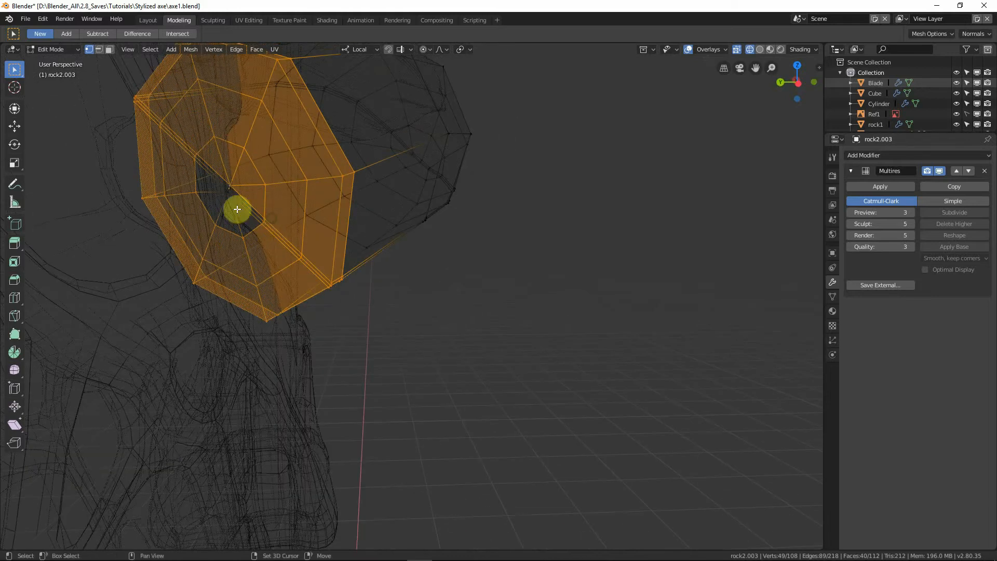
{"action": "mouse_move", "coordinate": [223, 196]}
{"action": "middle_mouse_down"}
{"action": "mouse_move", "coordinate": [185, 197]}
{"action": "mouse_move", "coordinate": [149, 224]}
{"action": "mouse_move", "coordinate": [218, 194]}
{"action": "middle_mouse_up"}
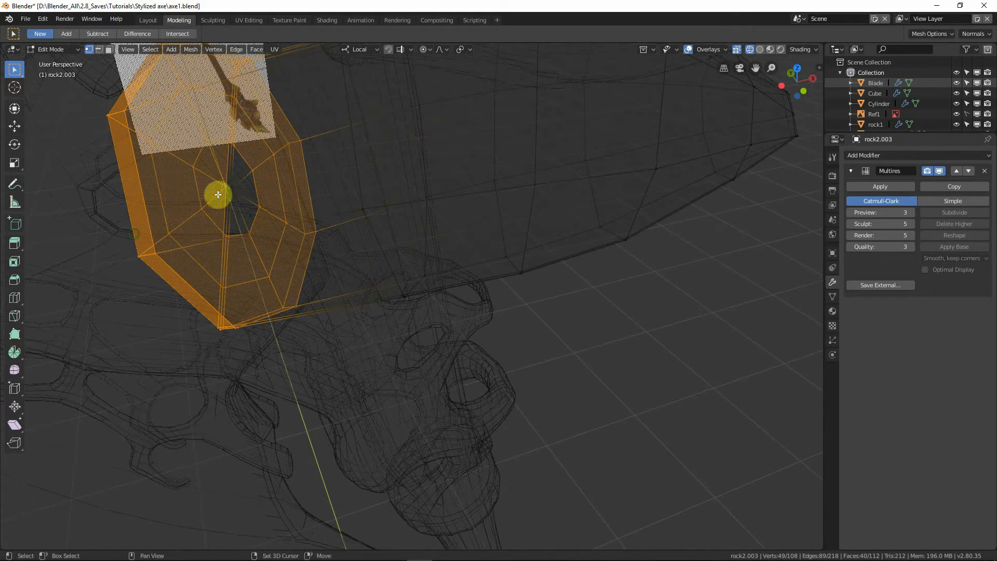
{"action": "left_click", "coordinate": [228, 186], "text": "shift"}
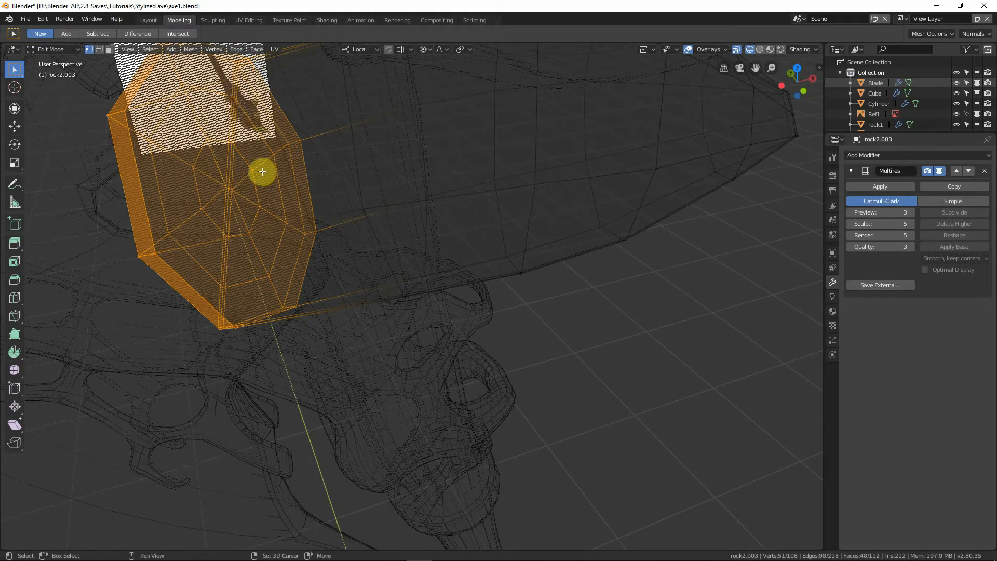
{"action": "key", "text": "shift+z"}
{"action": "scroll", "coordinate": [294, 230], "scroll_direction": "down", "scroll_amount": 4}
{"action": "middle_click_drag", "start_coordinate": [327, 274], "coordinate": [443, 291]}
{"action": "key", "text": "s"}
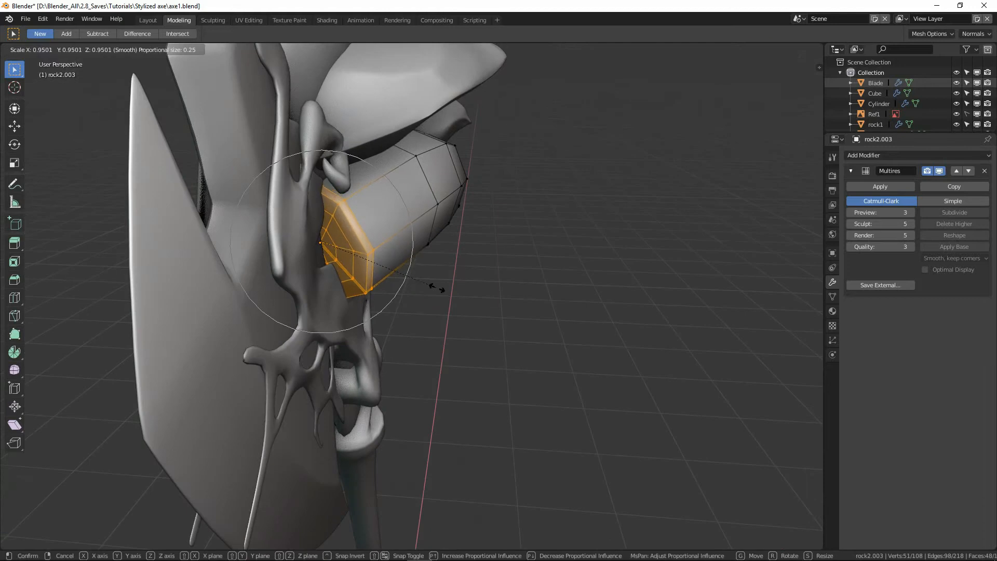
{"action": "left_click", "coordinate": [400, 239]}
Step: Slide the spike's edge loop nearest the base slightly toward the base cap
{"action": "middle_click_drag", "start_coordinate": [401, 240], "coordinate": [379, 227]}
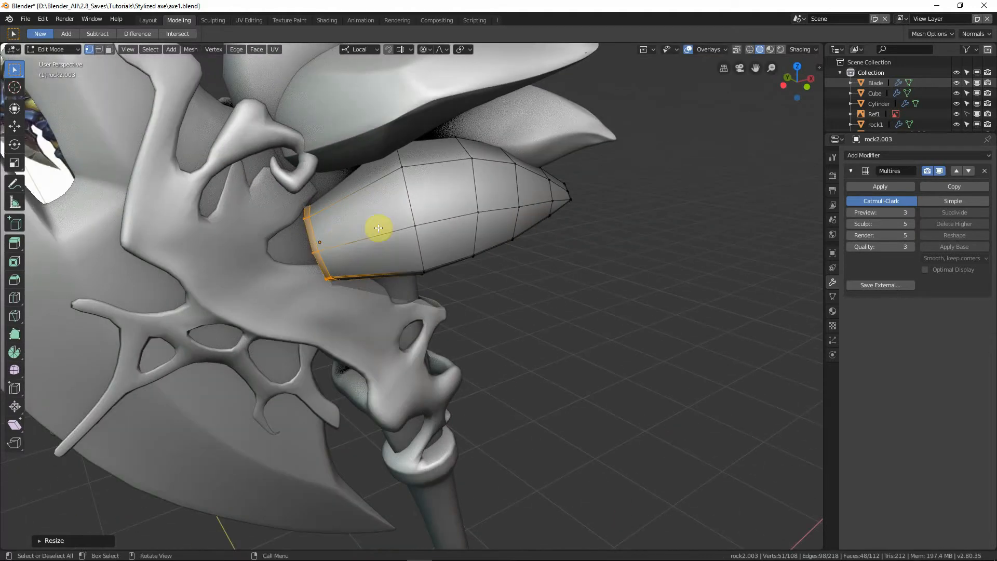
{"action": "left_click", "coordinate": [415, 207], "text": "alt"}
{"action": "key", "text": "g"}
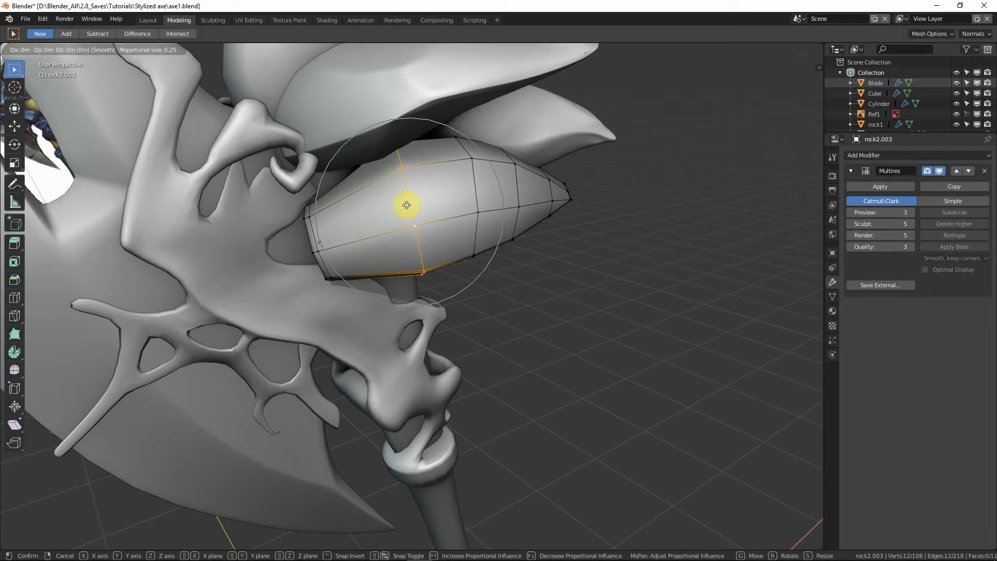
{"action": "key", "text": "g"}
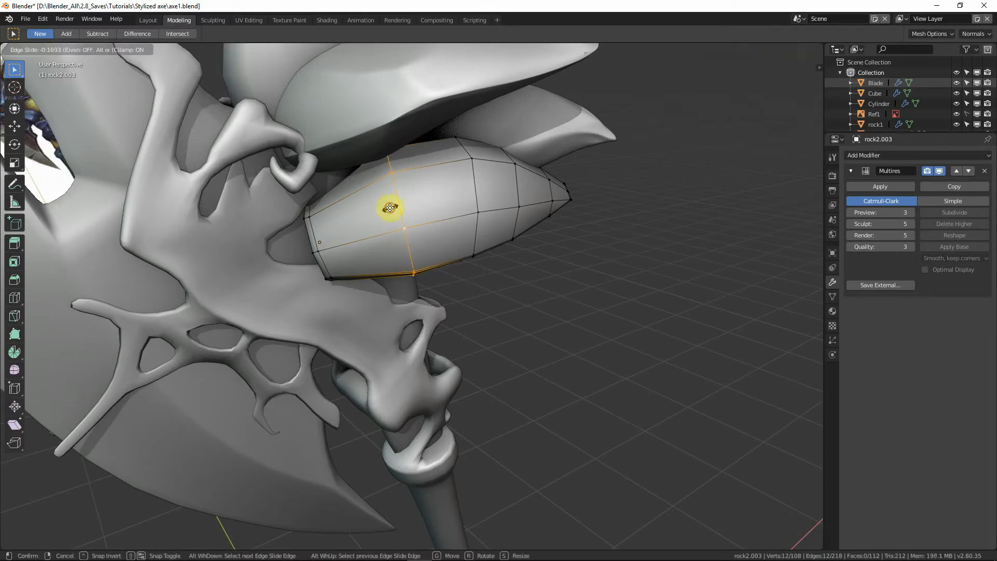
{"action": "left_click", "coordinate": [390, 208]}
Step: Reselect every vertex of the spike's base cap in wireframe, leaving the rest of the spike unselected
{"action": "middle_click_drag", "start_coordinate": [390, 208], "coordinate": [404, 206]}
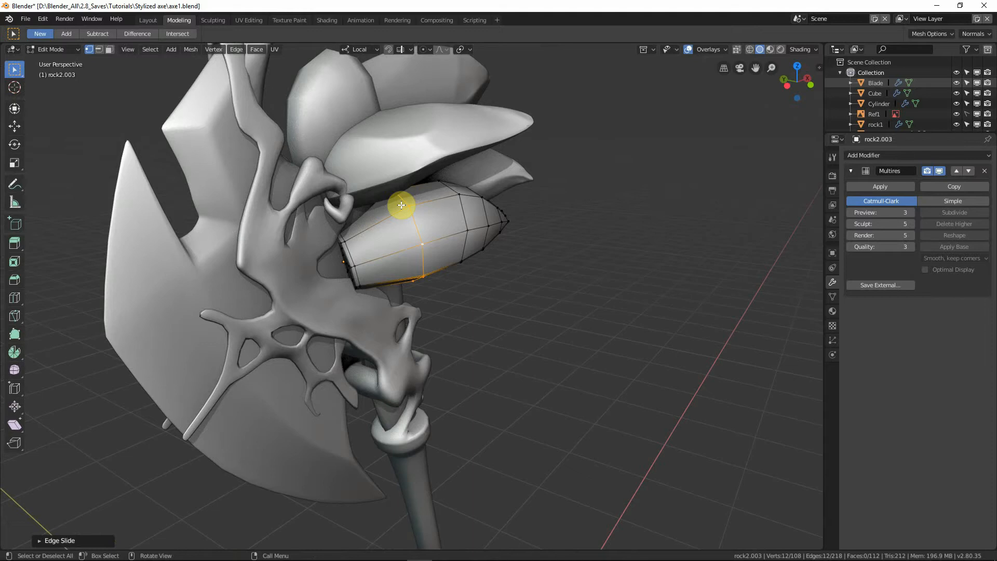
{"action": "key", "text": "shift+z"}
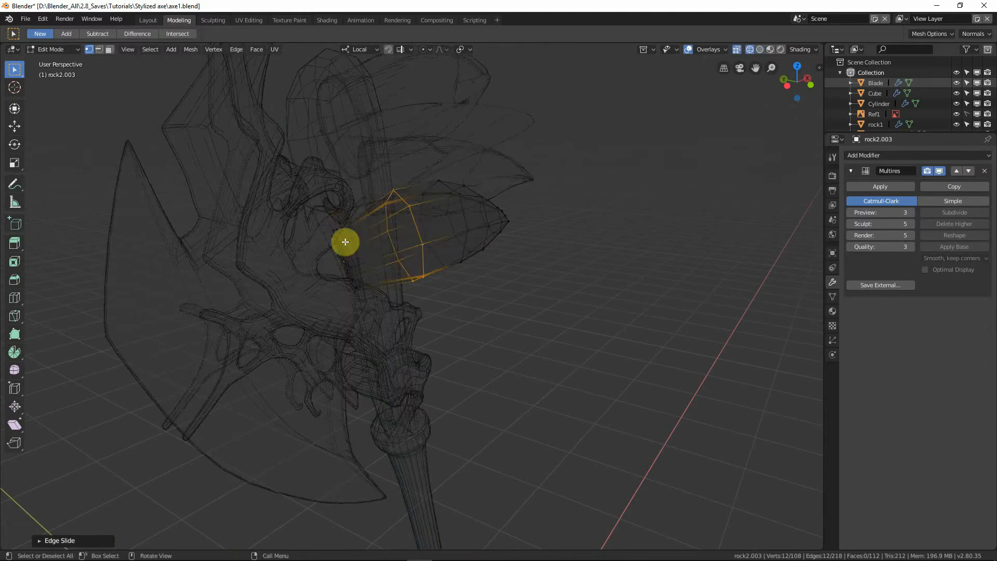
{"action": "left_click", "coordinate": [344, 238]}
{"action": "mouse_move", "coordinate": [338, 220]}
{"action": "right_mouse_down", "text": "ctrl"}
{"action": "mouse_move", "coordinate": [329, 256]}
{"action": "mouse_move", "coordinate": [367, 288]}
{"action": "mouse_move", "coordinate": [369, 281]}
{"action": "right_mouse_up", "text": "ctrl"}
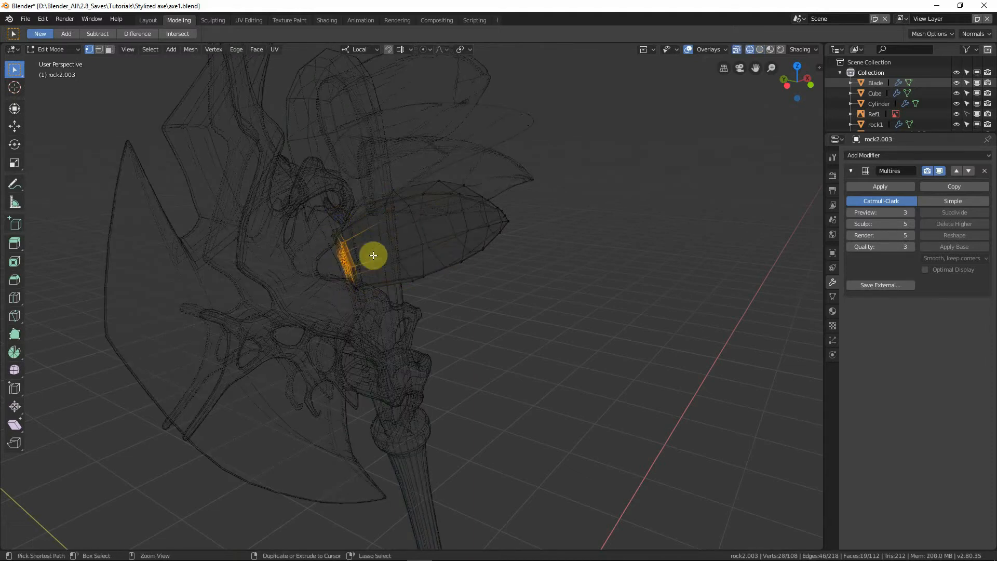
{"action": "mouse_move", "coordinate": [340, 217]}
{"action": "right_mouse_down", "text": "ctrl"}
{"action": "mouse_move", "coordinate": [313, 232]}
{"action": "mouse_move", "coordinate": [369, 256]}
{"action": "mouse_move", "coordinate": [356, 238]}
{"action": "right_mouse_up", "text": "ctrl"}
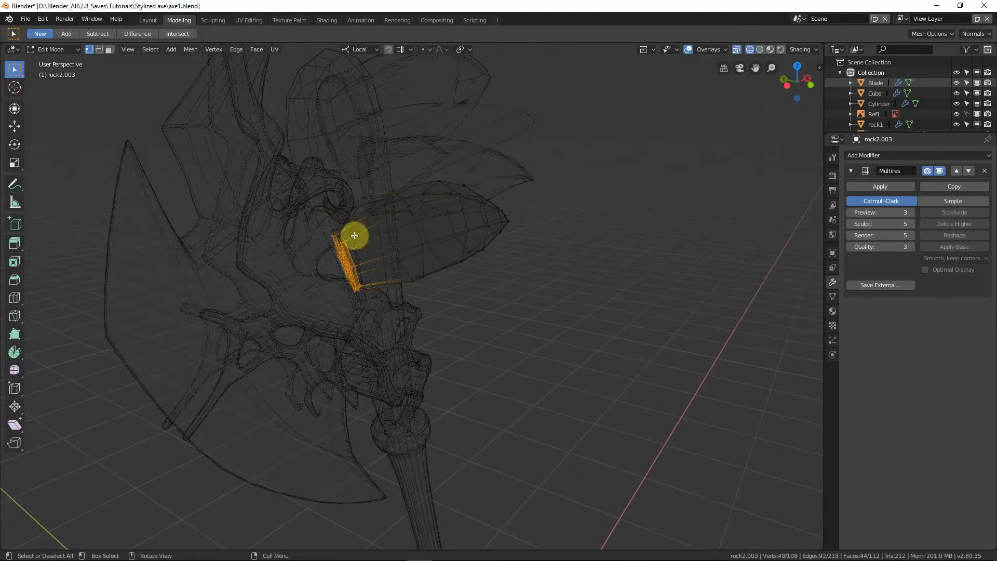
{"action": "middle_click_drag", "start_coordinate": [356, 238], "coordinate": [361, 252]}
{"action": "right_click_drag", "start_coordinate": [321, 211], "coordinate": [321, 202], "text": "ctrl"}
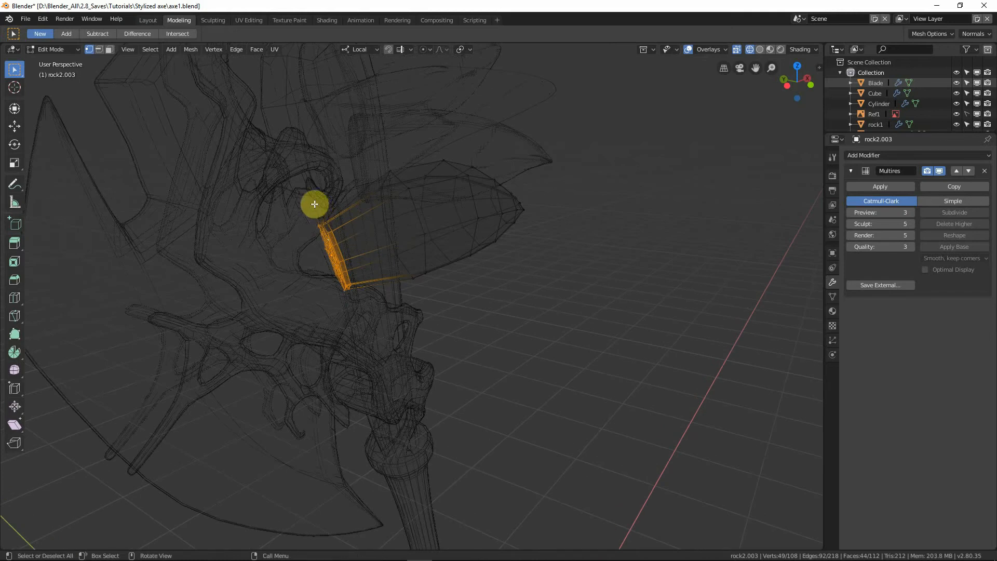
{"action": "key", "text": "b"}
{"action": "left_click_drag", "start_coordinate": [310, 202], "coordinate": [341, 243]}
{"action": "scroll", "coordinate": [338, 242], "scroll_direction": "up", "scroll_amount": 1}
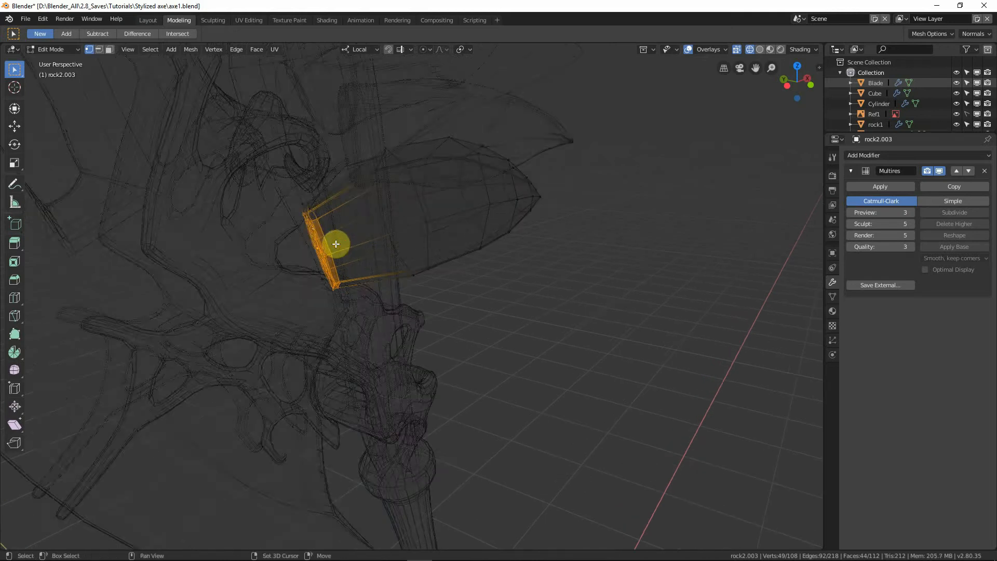
{"action": "key", "text": "shift+z"}
{"action": "key", "text": "b"}
{"action": "left_click_drag", "start_coordinate": [285, 183], "coordinate": [337, 280]}
{"action": "key", "text": "shift+z"}
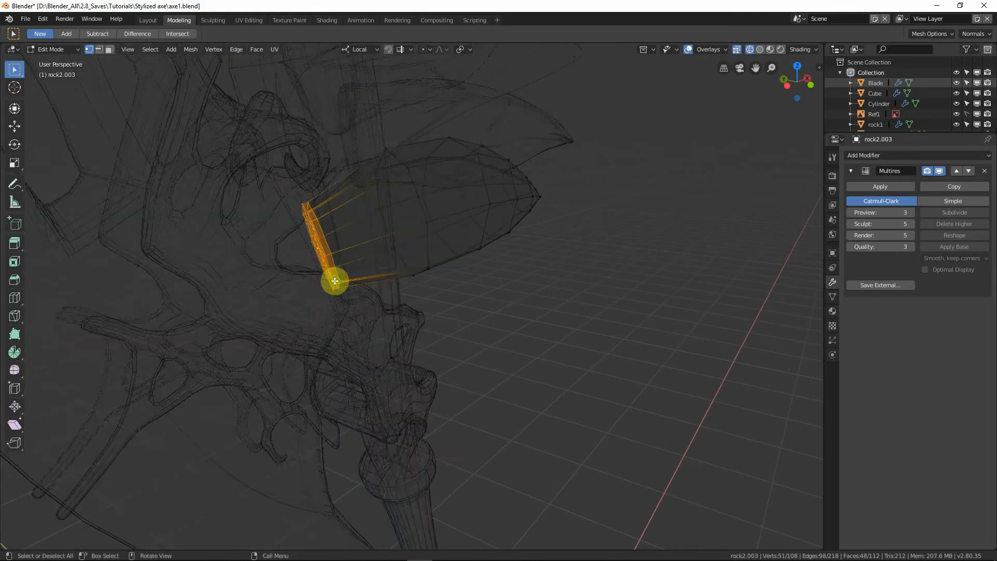
{"action": "mouse_move", "coordinate": [334, 280]}
{"action": "middle_mouse_down"}
{"action": "mouse_move", "coordinate": [472, 272]}
{"action": "mouse_move", "coordinate": [501, 285]}
{"action": "mouse_move", "coordinate": [362, 332]}
{"action": "middle_mouse_up"}
{"action": "key", "text": "shift+z"}
Step: Rotate the base cap about 23° in top view and nudge it slightly upward within the axe head
{"action": "key", "text": "KP_7"}
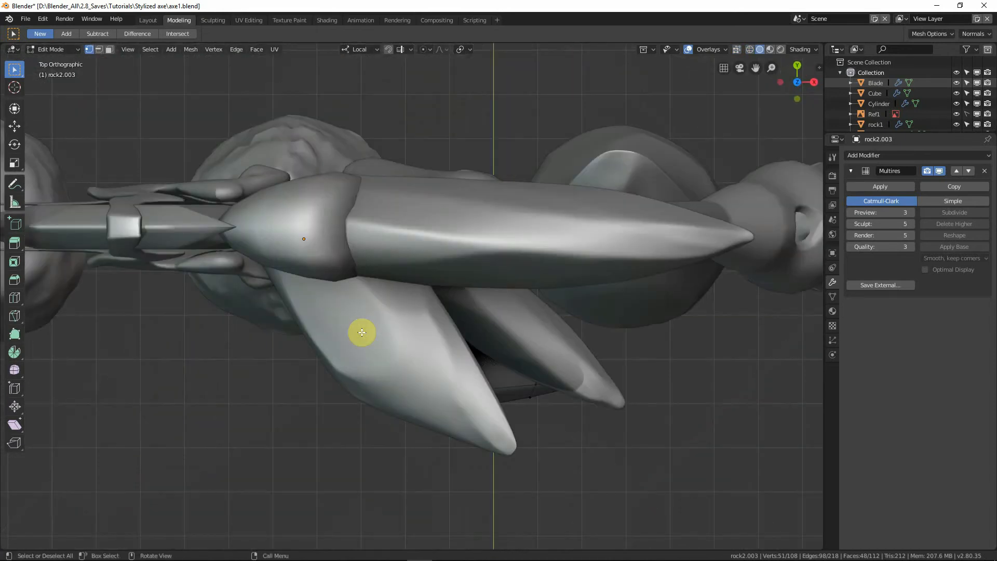
{"action": "key", "text": "shift+z"}
{"action": "scroll", "coordinate": [394, 338], "scroll_direction": "up", "scroll_amount": 5}
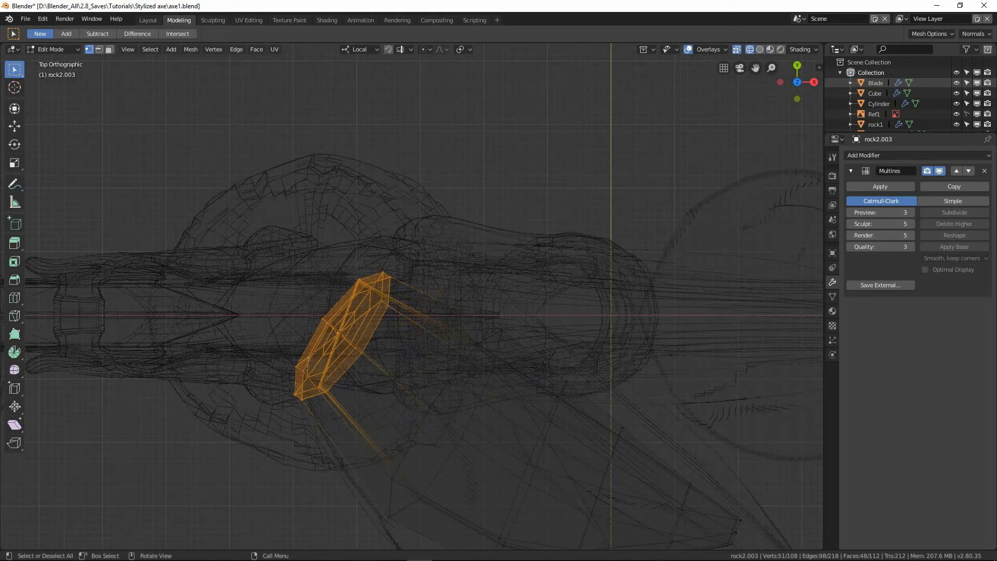
{"action": "key", "text": "r"}
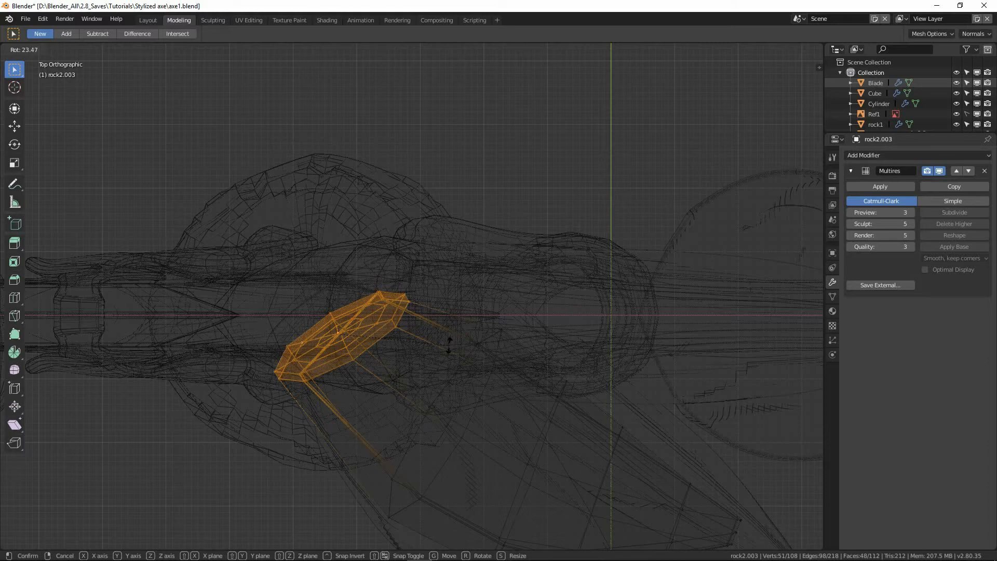
{"action": "left_click", "coordinate": [450, 346]}
{"action": "key", "text": "g"}
{"action": "left_click", "coordinate": [451, 340]}
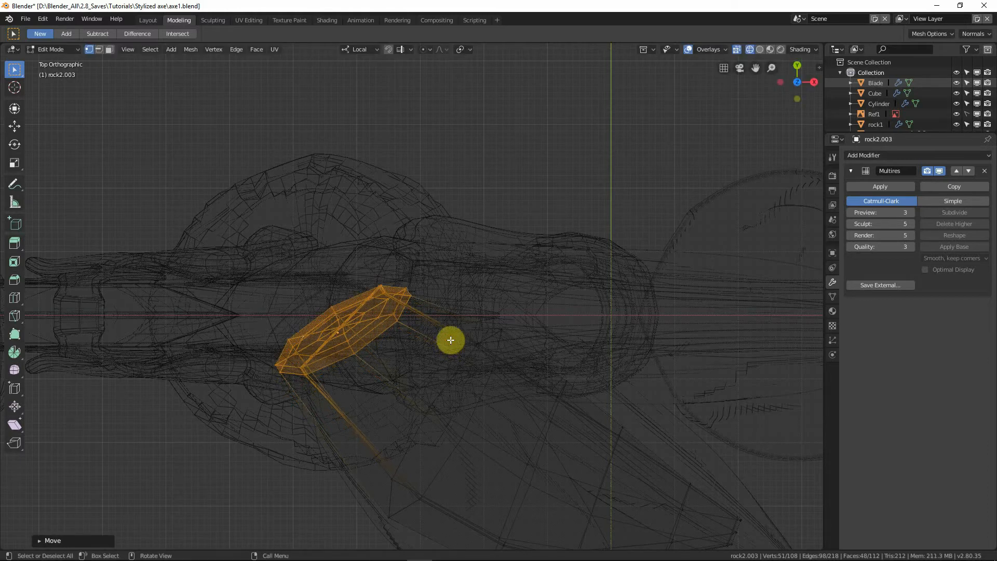
Step: Shift the spike's base cap along the Y axis and rotate it about the Z axis to seat it in the axe head
{"action": "key", "text": "shift+z"}
{"action": "mouse_move", "coordinate": [450, 338]}
{"action": "middle_mouse_down"}
{"action": "mouse_move", "coordinate": [529, 254]}
{"action": "mouse_move", "coordinate": [416, 347]}
{"action": "mouse_move", "coordinate": [392, 351]}
{"action": "mouse_move", "coordinate": [426, 333]}
{"action": "mouse_move", "coordinate": [474, 338]}
{"action": "mouse_move", "coordinate": [418, 392]}
{"action": "mouse_move", "coordinate": [424, 350]}
{"action": "mouse_move", "coordinate": [387, 361]}
{"action": "mouse_move", "coordinate": [518, 403]}
{"action": "mouse_move", "coordinate": [414, 383]}
{"action": "mouse_move", "coordinate": [296, 384]}
{"action": "mouse_move", "coordinate": [272, 282]}
{"action": "mouse_move", "coordinate": [346, 311]}
{"action": "middle_mouse_up"}
{"action": "key", "text": "g"}
{"action": "key", "text": "y"}
{"action": "left_click", "coordinate": [419, 359]}
{"action": "key", "text": "g"}
{"action": "key", "text": "y"}
{"action": "left_click", "coordinate": [396, 369]}
{"action": "key", "text": "r"}
{"action": "key", "text": "z"}
{"action": "left_click", "coordinate": [473, 407]}
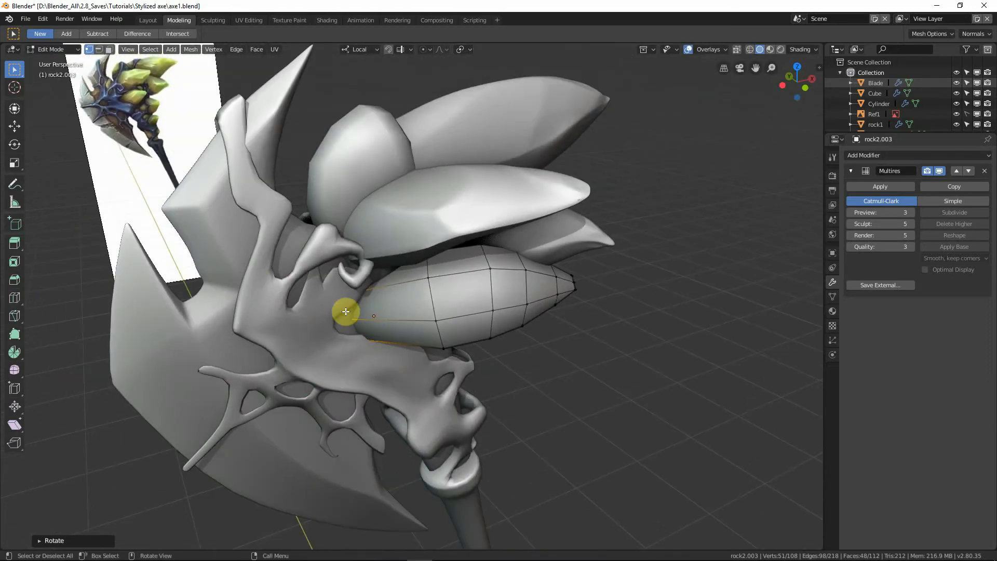
Step: Scale the whole spike to about 0.9 over the reference in front view and return to Edit Mode
{"action": "mouse_move", "coordinate": [385, 340]}
{"action": "middle_mouse_down"}
{"action": "mouse_move", "coordinate": [356, 218]}
{"action": "mouse_move", "coordinate": [343, 300]}
{"action": "mouse_move", "coordinate": [428, 285]}
{"action": "middle_mouse_up"}
{"action": "key", "text": "KP_1"}
{"action": "key", "text": "shift+z"}
{"action": "key", "text": "Tab"}
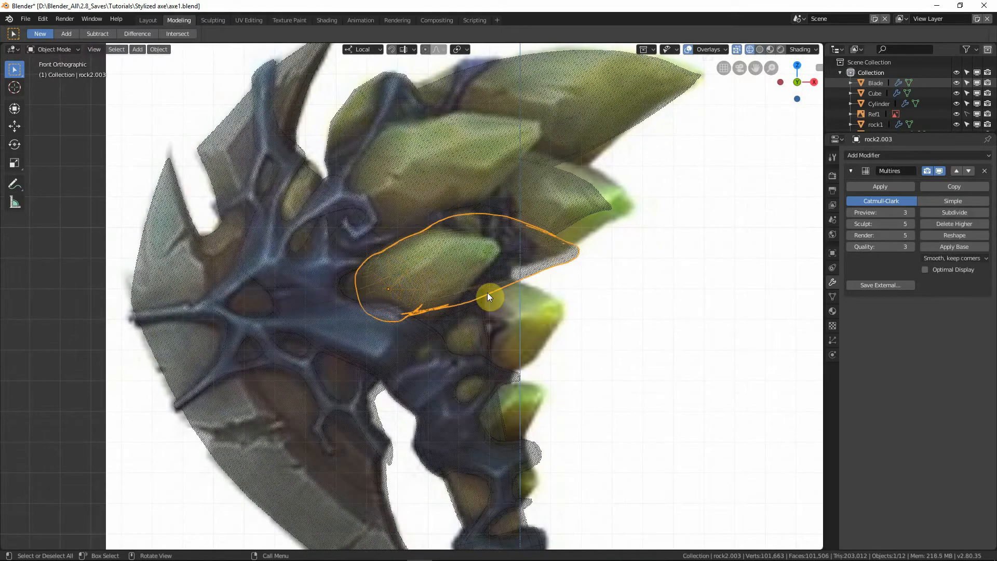
{"action": "key", "text": "s"}
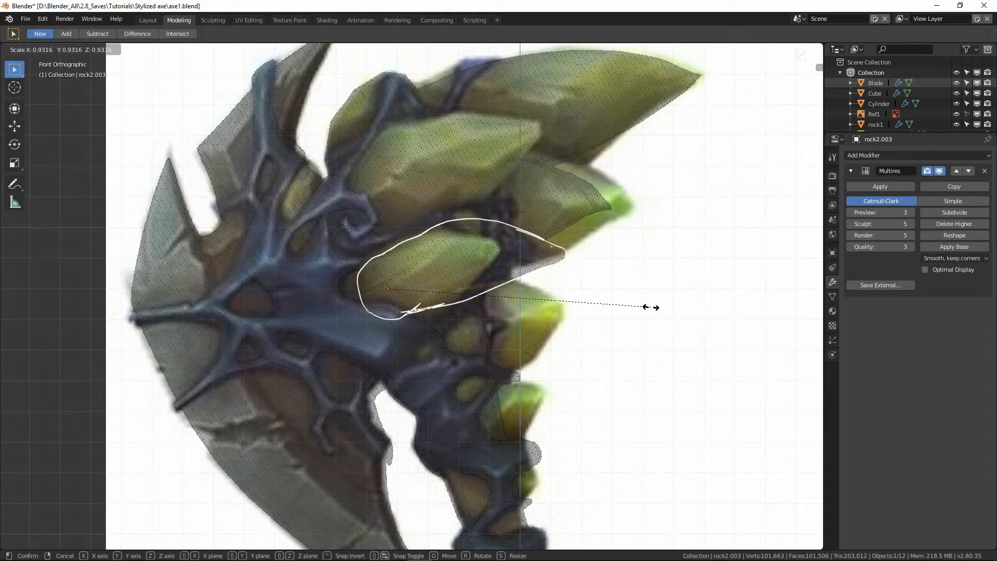
{"action": "left_click", "coordinate": [639, 307]}
{"action": "key", "text": "Tab"}
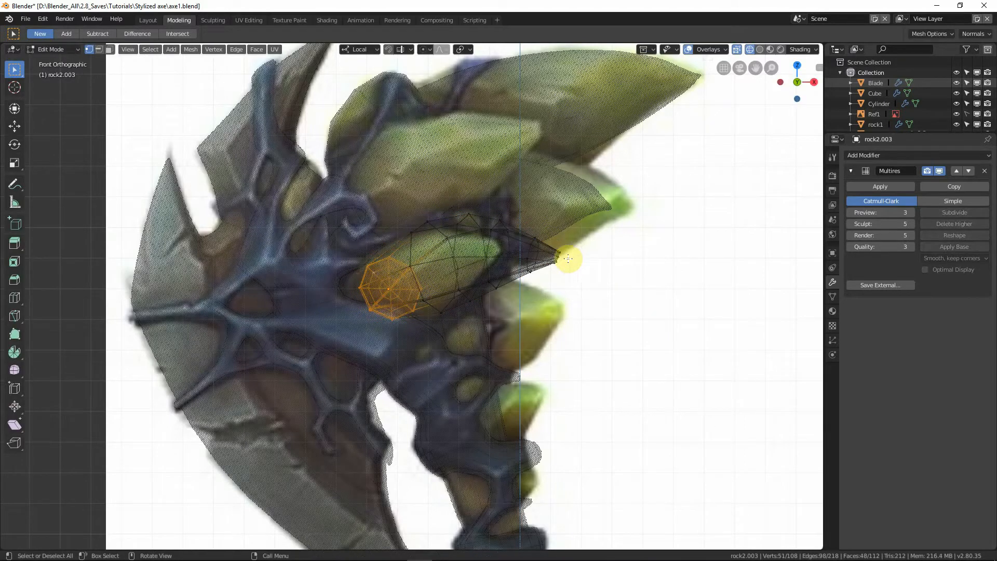
{"action": "left_click", "coordinate": [559, 254]}
{"action": "key", "text": "g"}
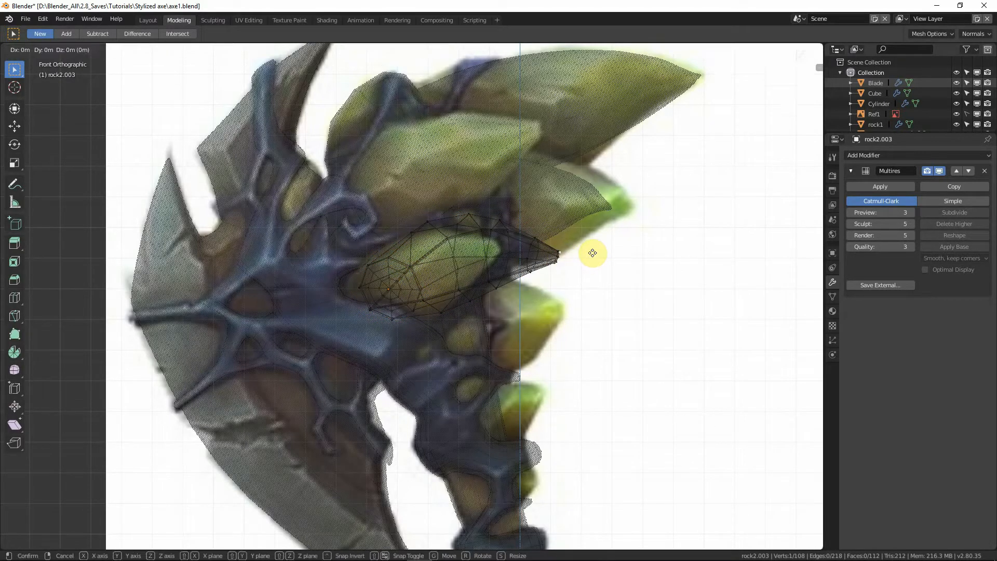
{"action": "right_click", "coordinate": [593, 253]}
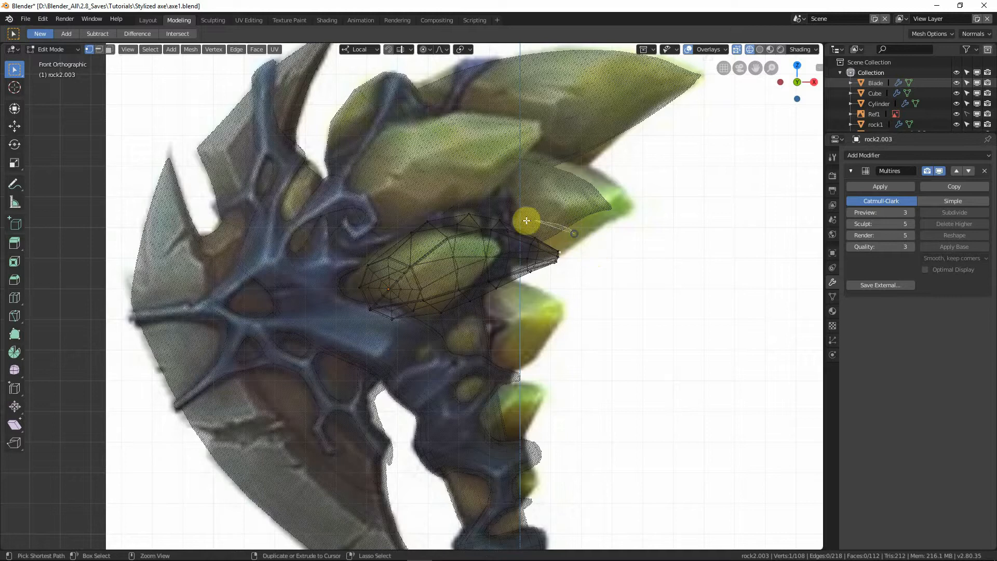
Step: Select the spike's whole tip section and pull it about 0.09 m inward with proportional editing at size 0.49
{"action": "key", "text": "ctrl+KP_Add"}
{"action": "key", "text": "ctrl+KP_Add"}
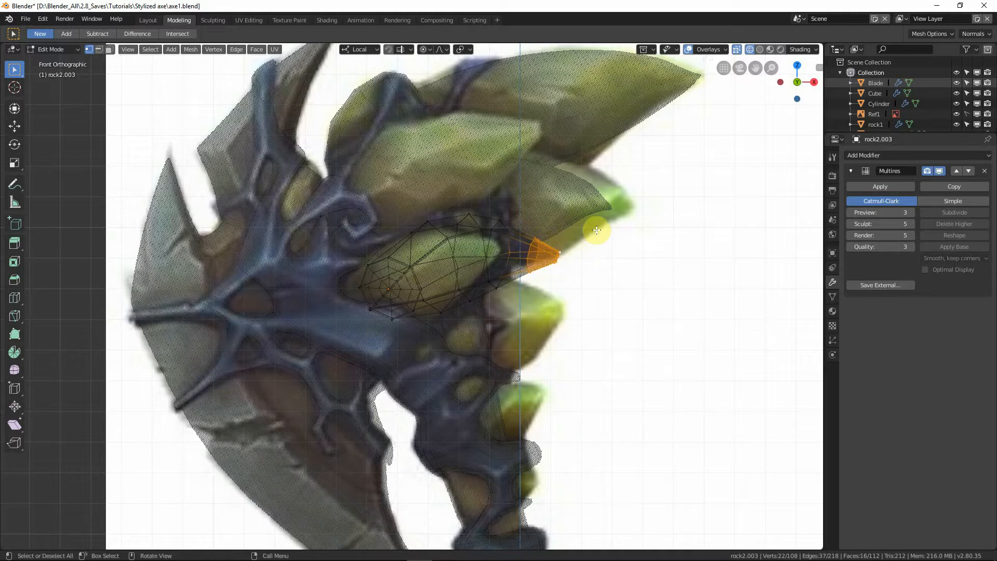
{"action": "left_click", "coordinate": [489, 242], "text": "alt+shift"}
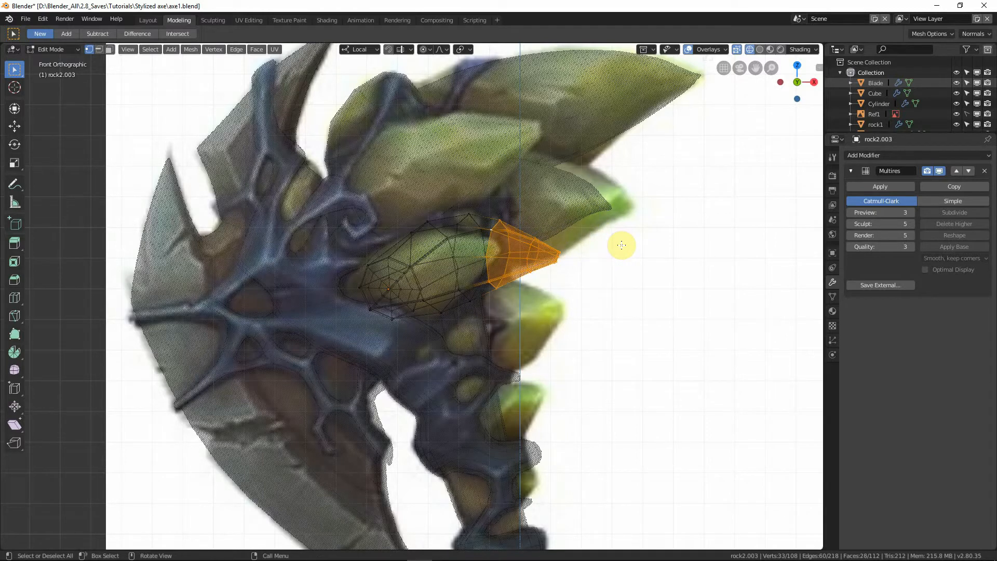
{"action": "key", "text": "g"}
{"action": "scroll", "coordinate": [616, 244], "scroll_direction": "down", "scroll_amount": 7}
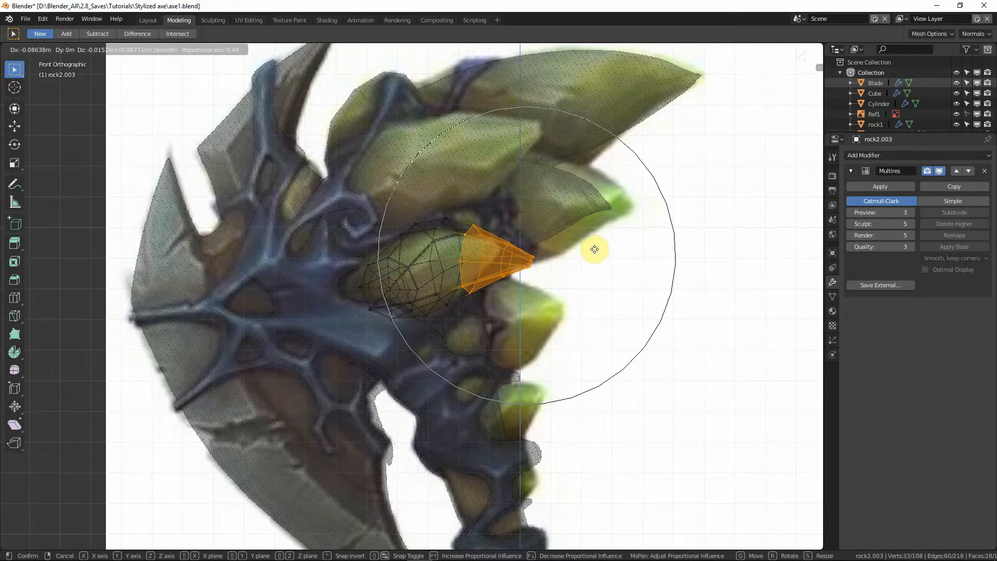
{"action": "left_click", "coordinate": [593, 248]}
Step: Move and rotate the tip section further inward over the reference, finishing with proportional size 0.25, and return to Object Mode
{"action": "scroll", "coordinate": [422, 222], "scroll_direction": "up", "scroll_amount": 3}
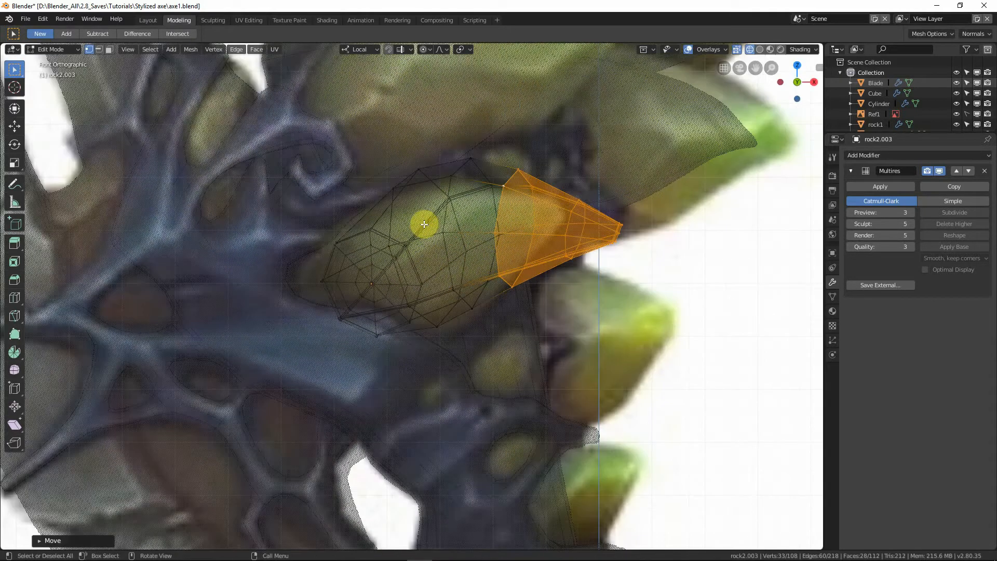
{"action": "key", "text": "shift+z"}
{"action": "scroll", "coordinate": [475, 223], "scroll_direction": "down", "scroll_amount": 4}
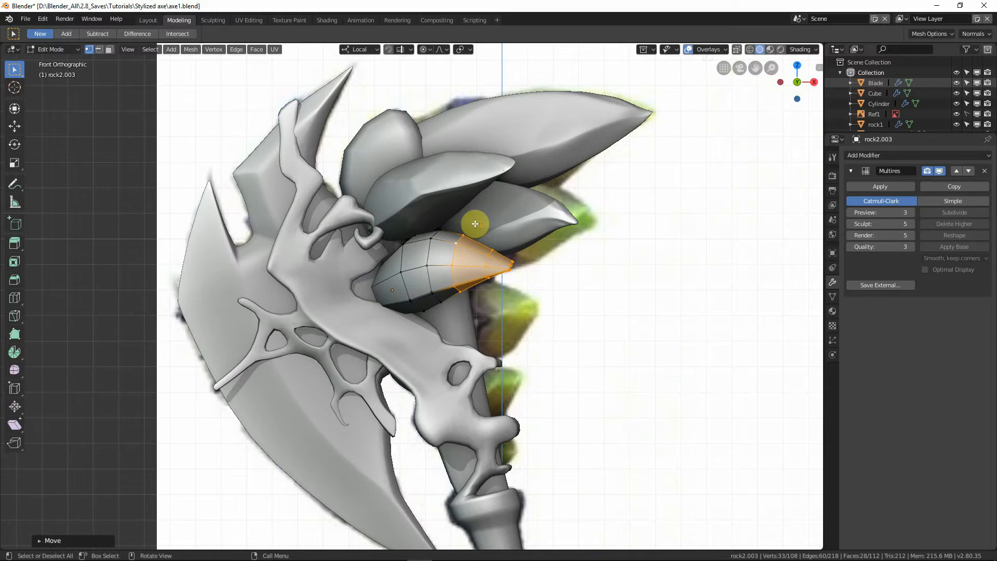
{"action": "key", "text": "shift+z"}
{"action": "scroll", "coordinate": [502, 269], "scroll_direction": "up", "scroll_amount": 3}
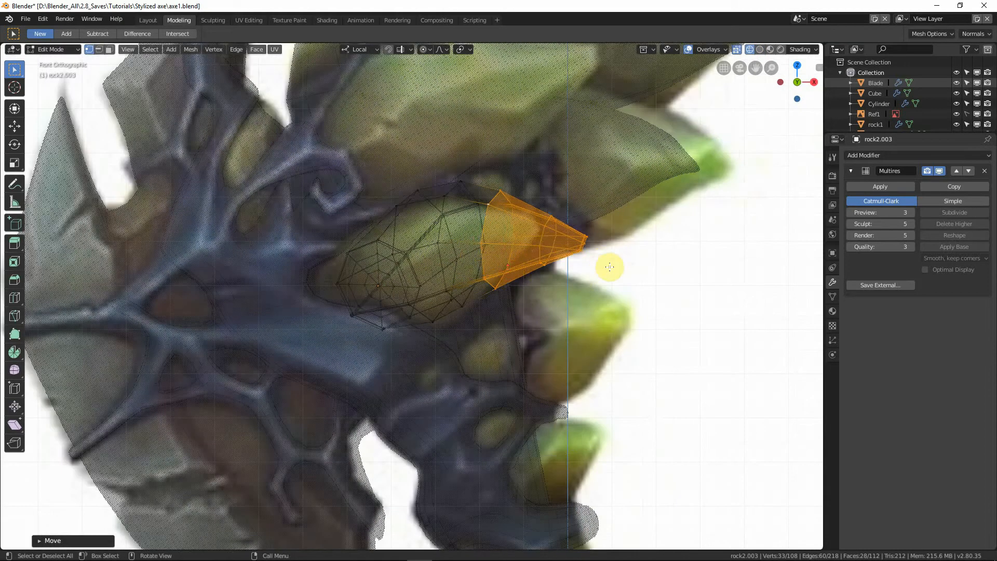
{"action": "key", "text": "g"}
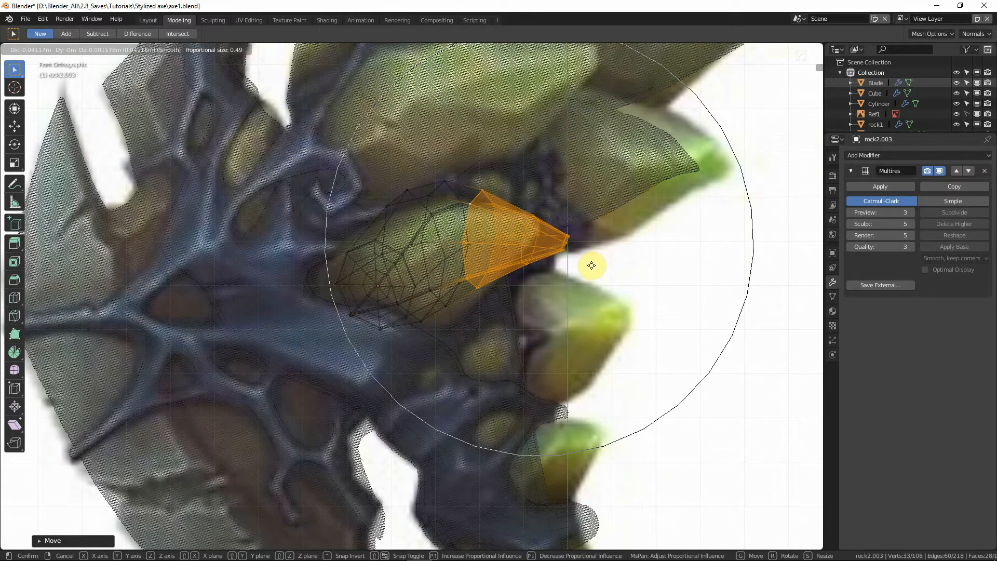
{"action": "left_click", "coordinate": [592, 266]}
{"action": "key", "text": "r"}
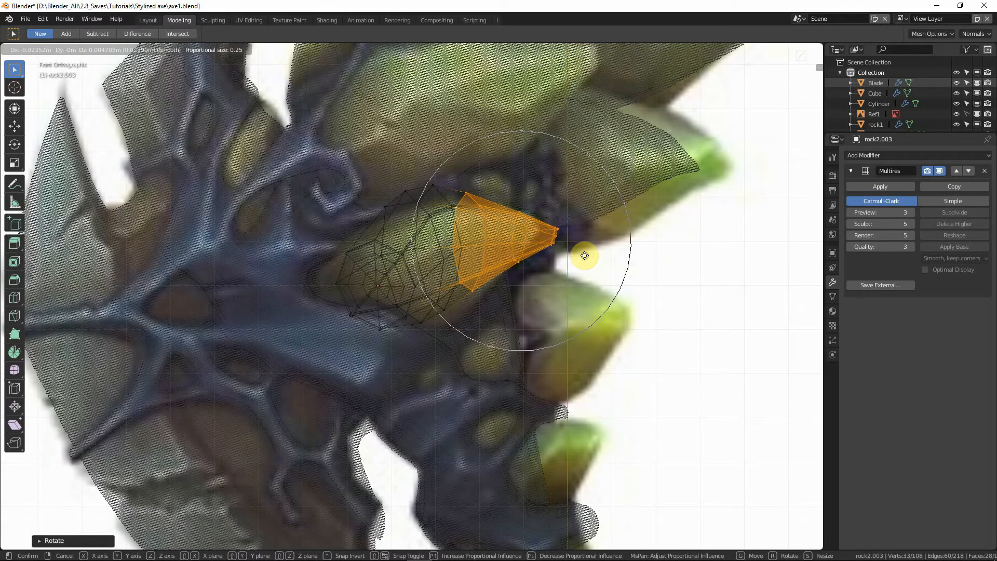
{"action": "left_click", "coordinate": [585, 257]}
{"action": "key", "text": "Tab"}
Step: Inspect the axe and the spare rocks in perspective and against the reference to judge which crystals are still missing
{"action": "scroll", "coordinate": [581, 253], "scroll_direction": "down", "scroll_amount": 10}
{"action": "middle_click_drag", "start_coordinate": [507, 298], "coordinate": [499, 359]}
{"action": "key", "text": "KP_1"}
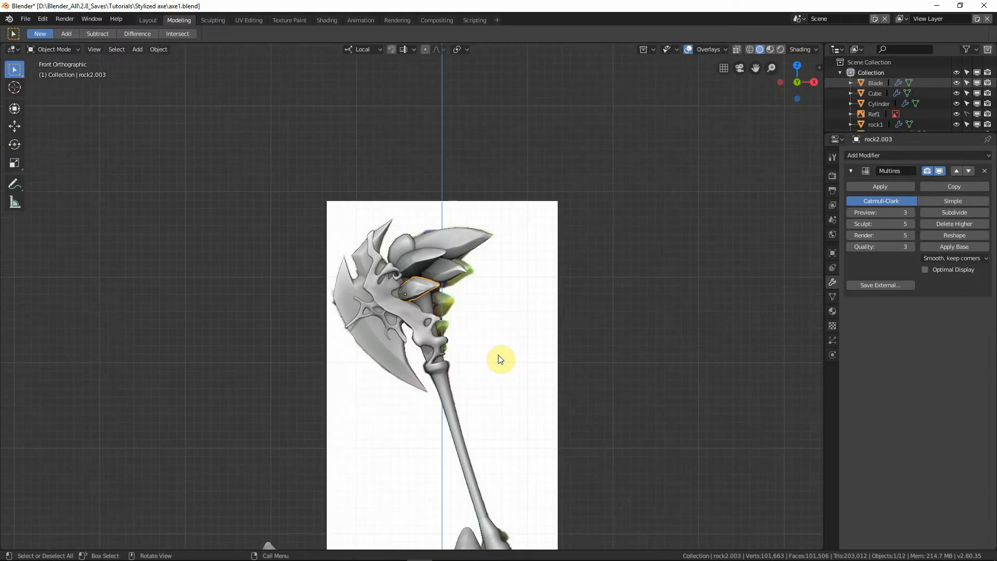
{"action": "scroll", "coordinate": [419, 355], "scroll_direction": "up", "scroll_amount": 5}
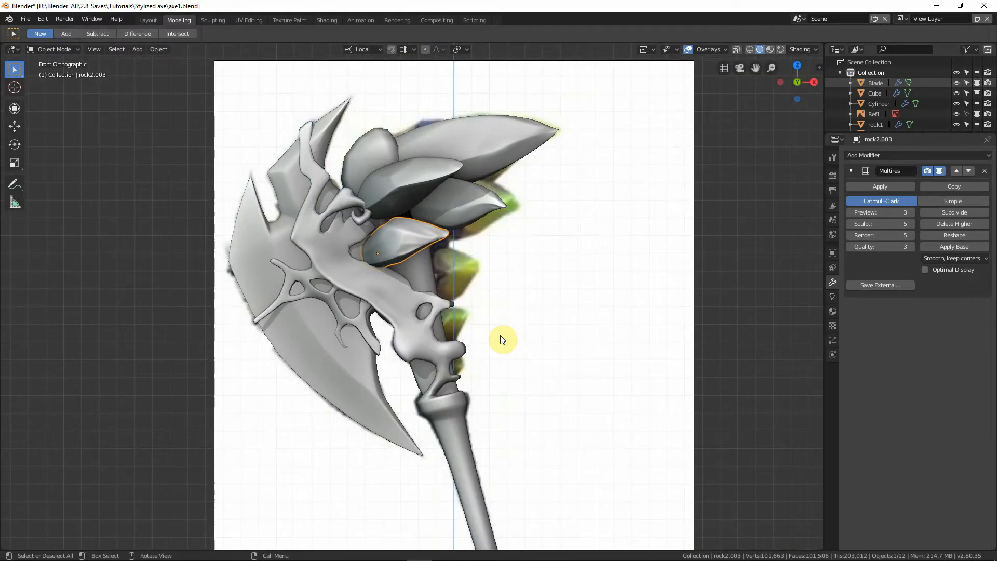
{"action": "scroll", "coordinate": [503, 339], "scroll_direction": "down", "scroll_amount": 4}
{"action": "middle_click_drag", "start_coordinate": [494, 440], "coordinate": [448, 202], "text": "shift"}
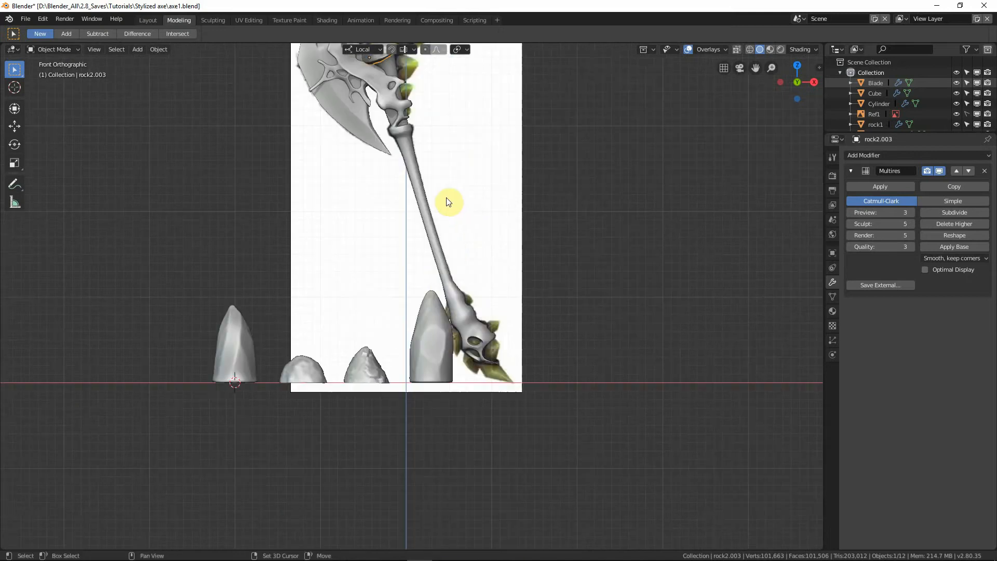
{"action": "middle_click_drag", "start_coordinate": [411, 323], "coordinate": [427, 399], "text": "shift"}
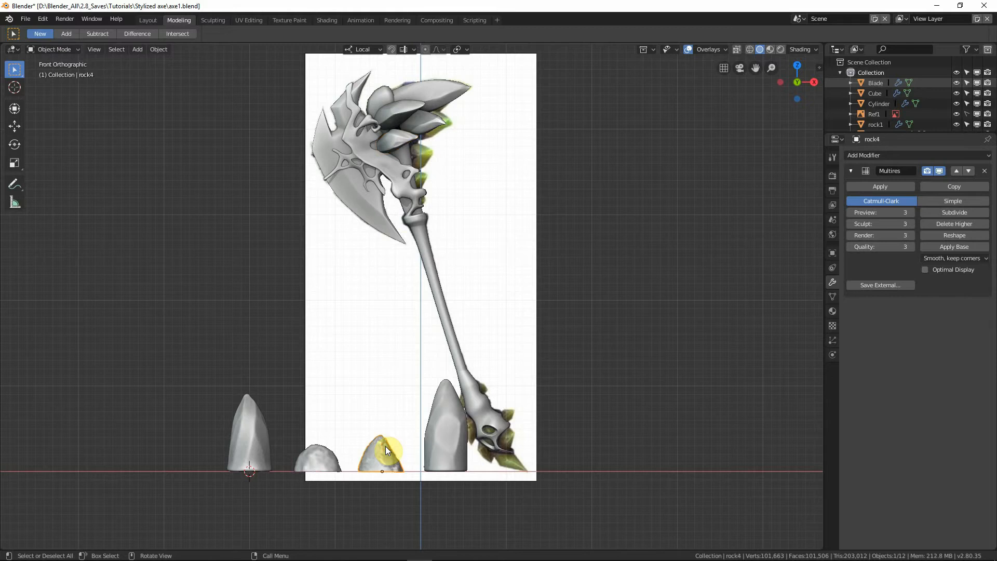
{"action": "scroll", "coordinate": [401, 247], "scroll_direction": "up", "scroll_amount": 2}
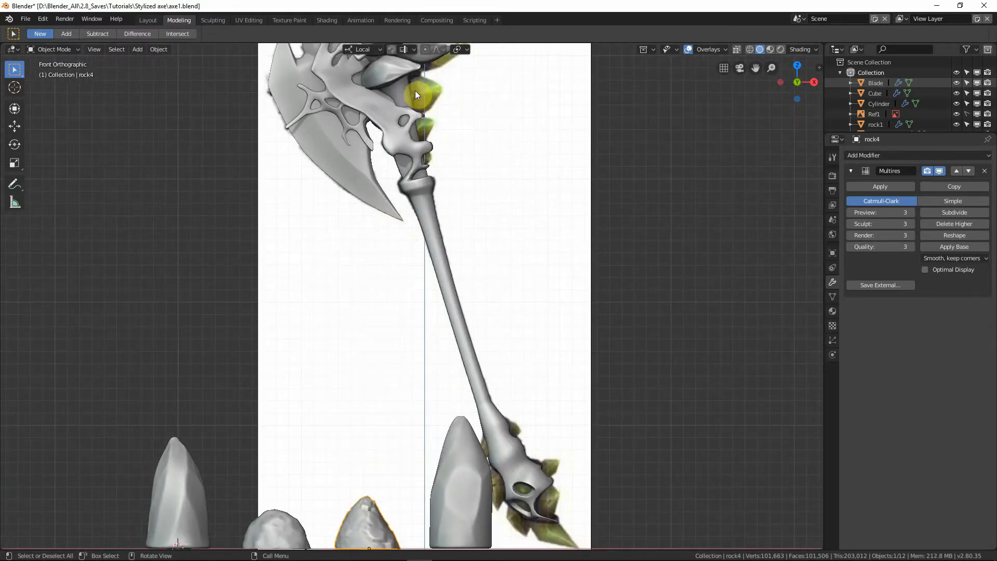
{"action": "middle_click_drag", "start_coordinate": [415, 91], "coordinate": [392, 173]}
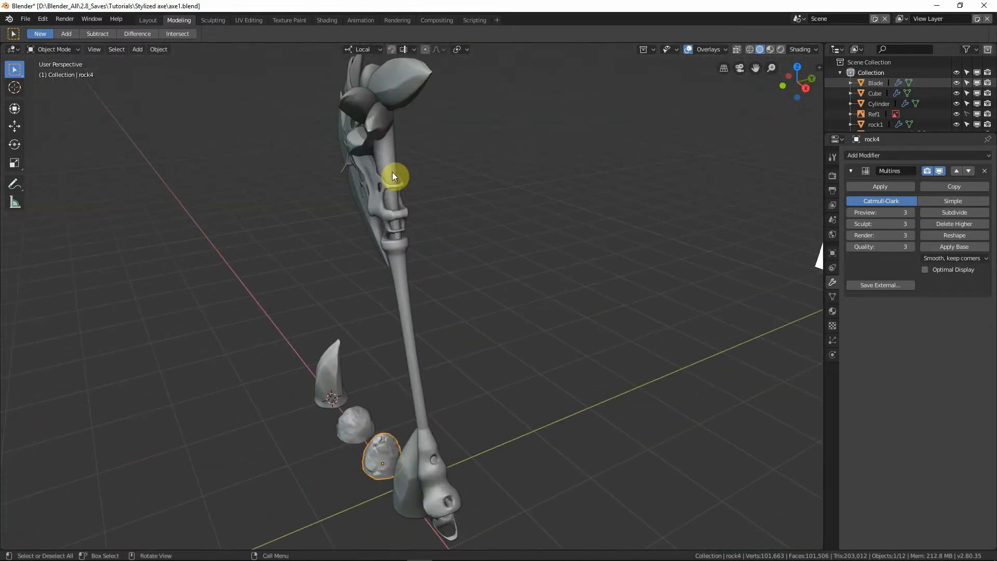
{"action": "key", "text": "KP_1"}
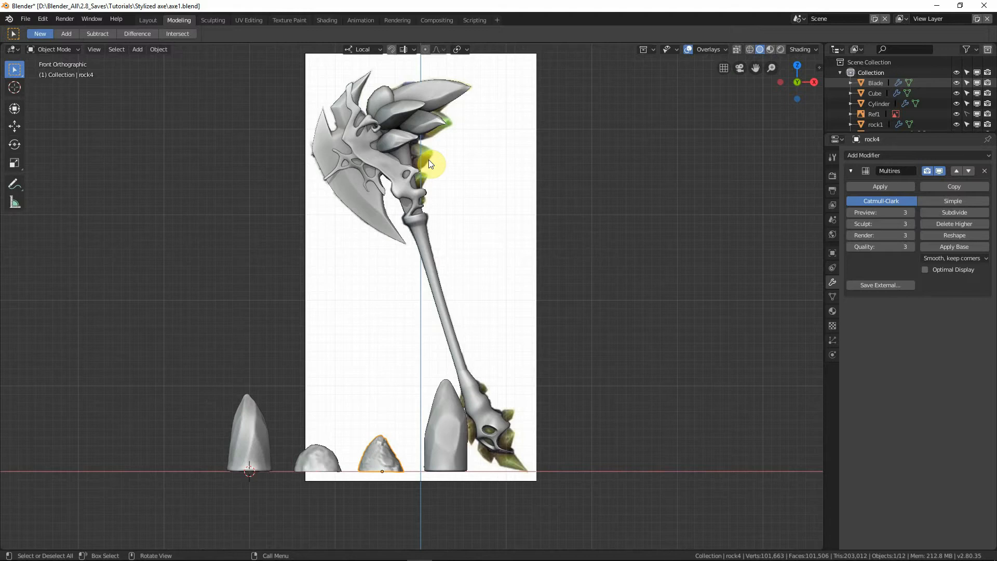
{"action": "scroll", "coordinate": [435, 160], "scroll_direction": "up", "scroll_amount": 5}
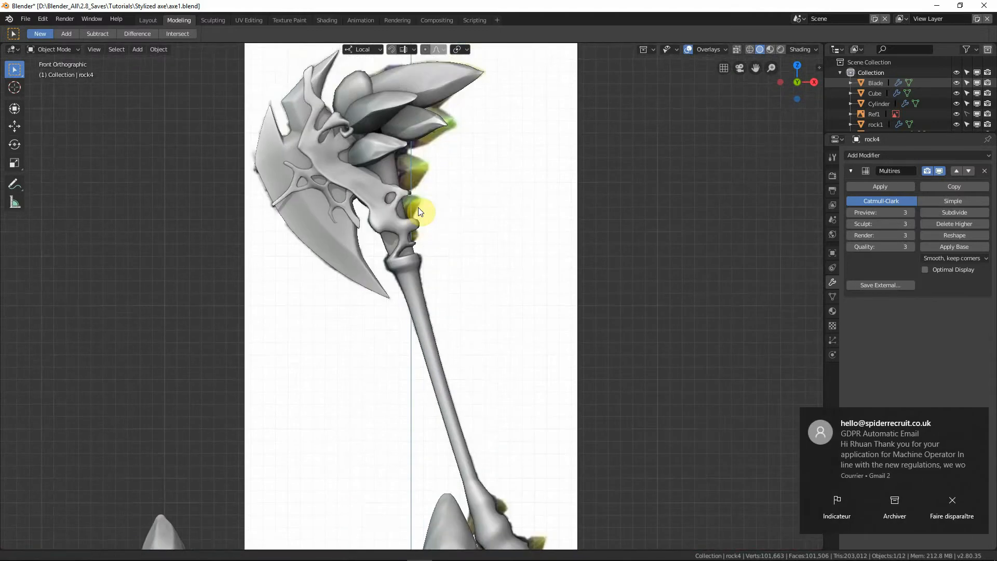
{"action": "middle_click_drag", "start_coordinate": [422, 210], "coordinate": [429, 244], "text": "shift"}
{"action": "key", "text": "shift+z"}
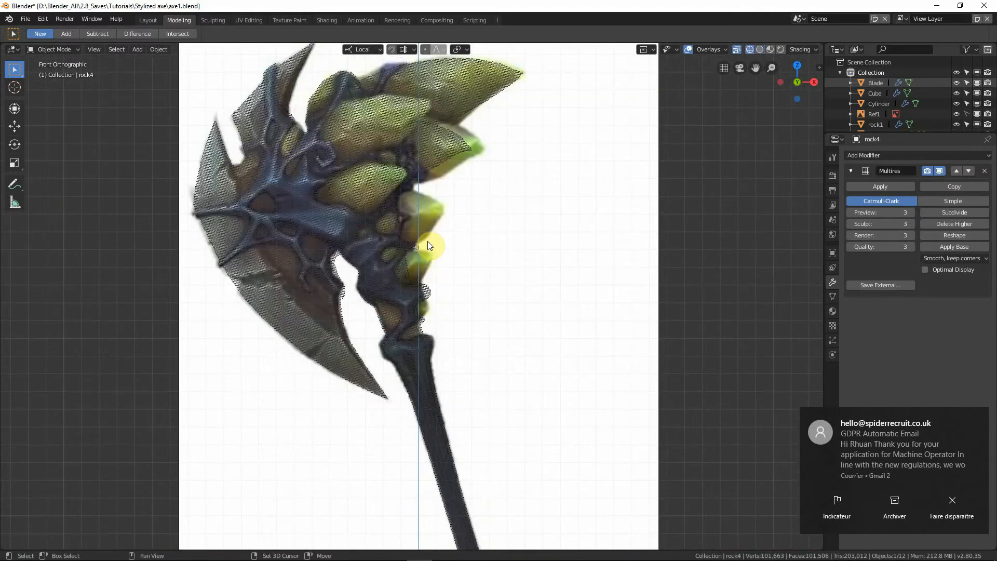
{"action": "key", "text": "shift+z"}
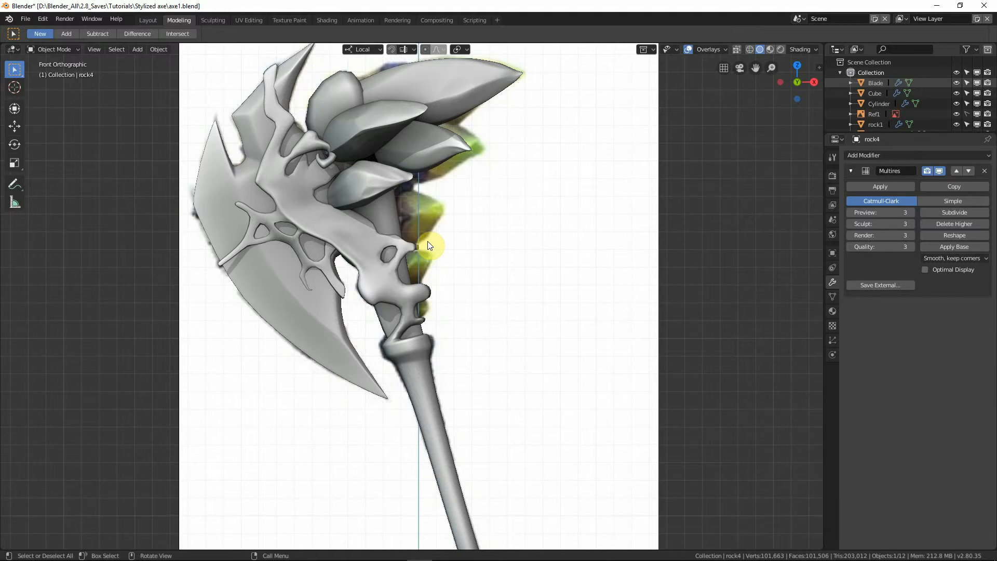
{"action": "scroll", "coordinate": [429, 245], "scroll_direction": "down", "scroll_amount": 4}
{"action": "scroll", "coordinate": [483, 337], "scroll_direction": "down", "scroll_amount": 1}
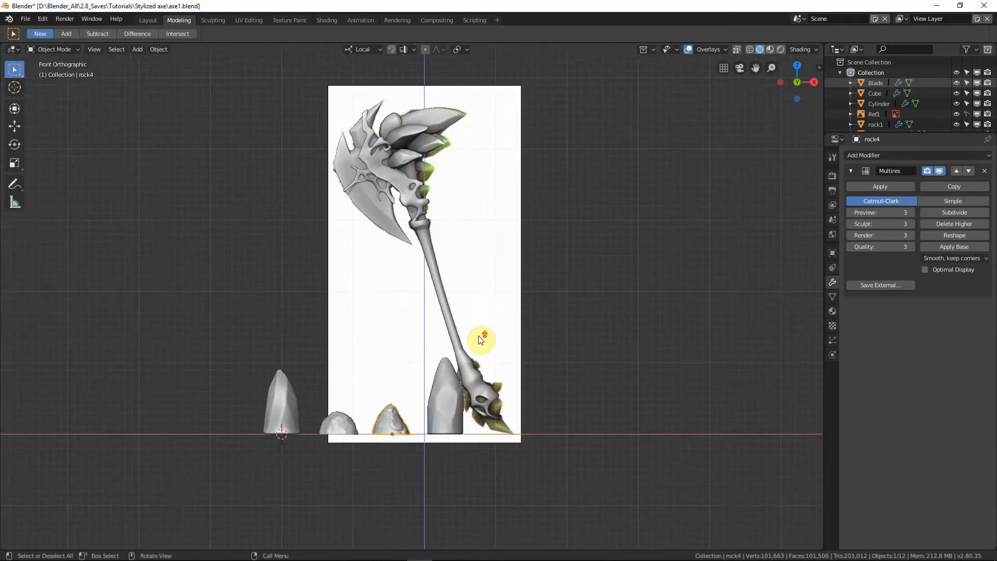
{"action": "scroll", "coordinate": [476, 428], "scroll_direction": "up", "scroll_amount": 2}
Step: Duplicate the tall rock beside the handle's lower end and move the copy straight up along the Z axis
{"action": "left_click", "coordinate": [475, 426]}
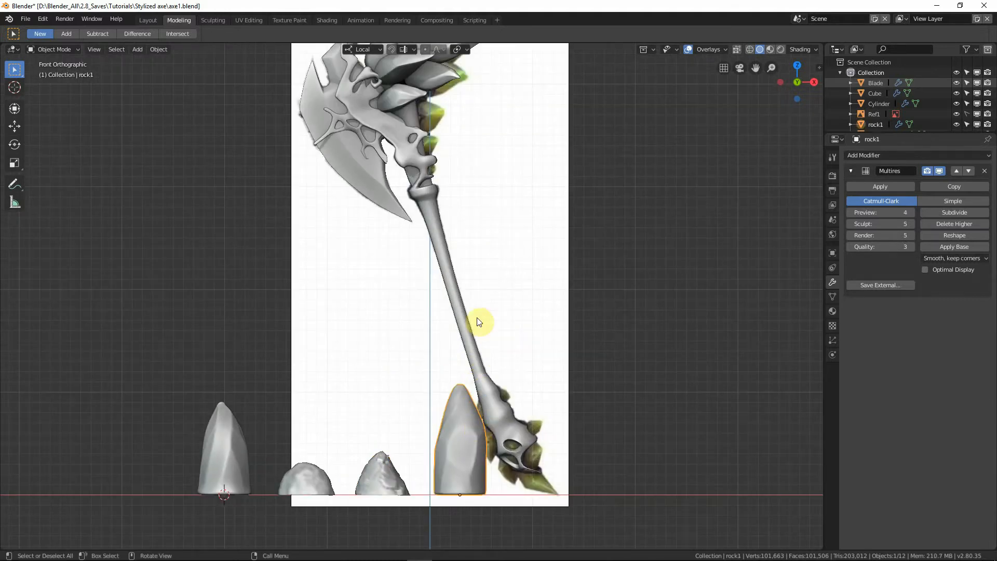
{"action": "middle_click_drag", "start_coordinate": [486, 282], "coordinate": [486, 316], "text": "shift"}
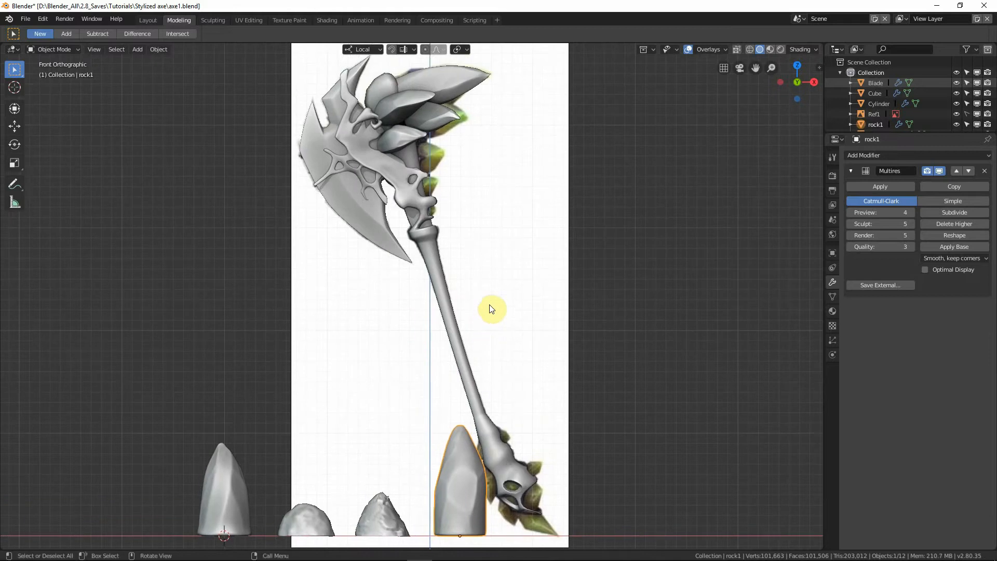
{"action": "middle_click_drag", "start_coordinate": [512, 463], "coordinate": [502, 366], "text": "shift"}
{"action": "key", "text": "shift+d"}
{"action": "key", "text": "z"}
{"action": "key", "text": "z"}
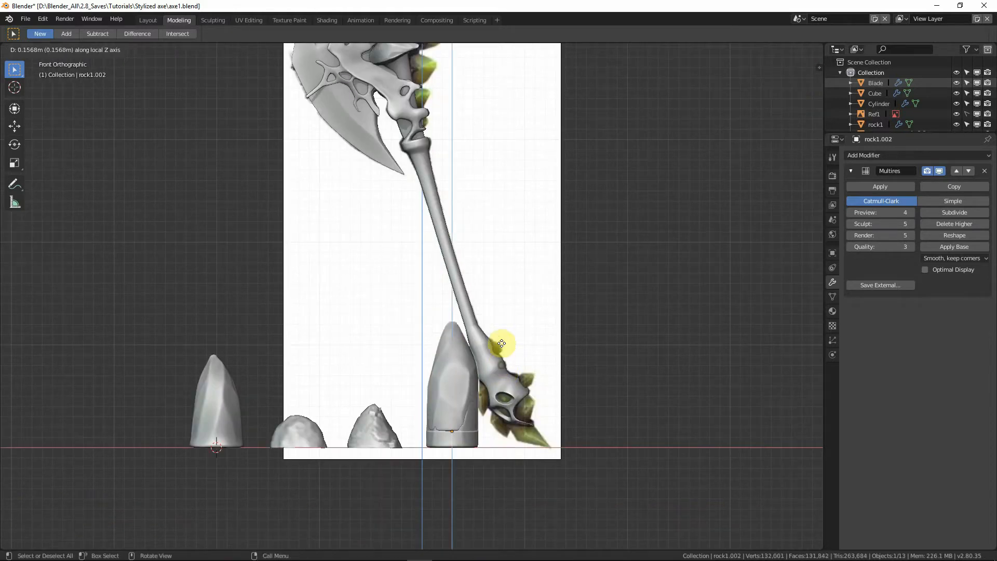
{"action": "left_click", "coordinate": [510, 212]}
{"action": "middle_click_drag", "start_coordinate": [510, 212], "coordinate": [538, 244], "text": "shift"}
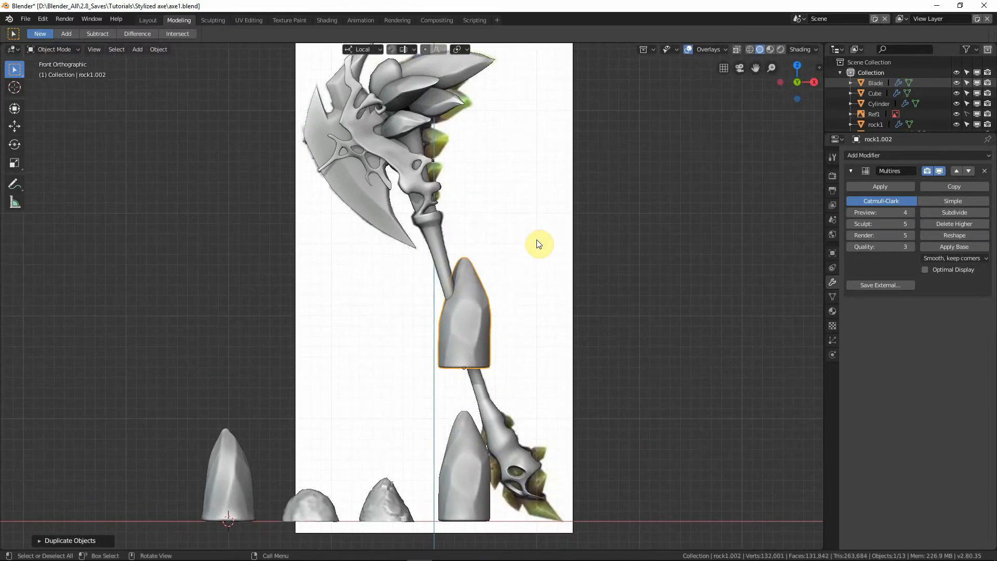
Step: Flatten the rock copy to about 0.48 along the Z axis and scale it down uniformly twice into a small stub
{"action": "key", "text": "s"}
{"action": "key", "text": "z"}
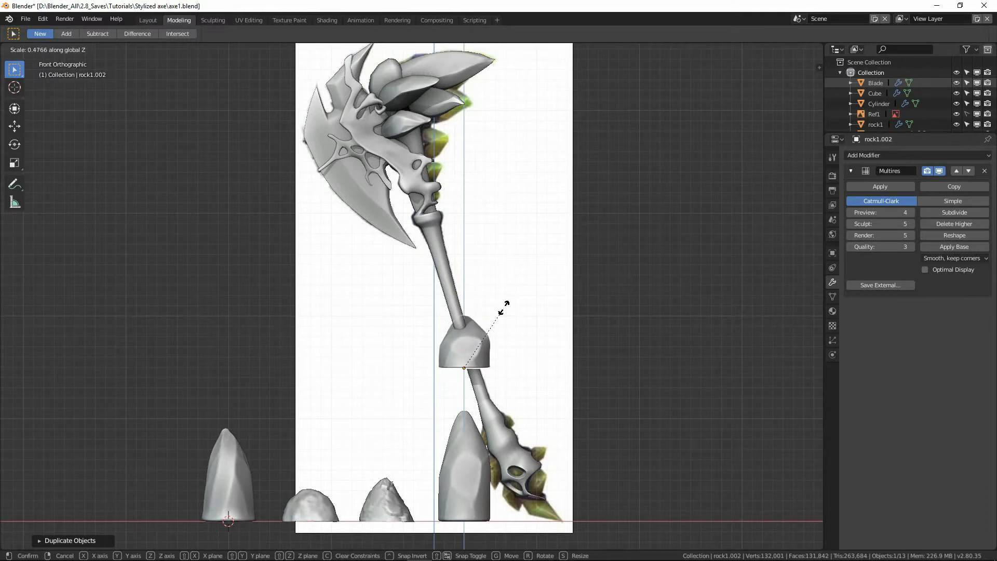
{"action": "left_click", "coordinate": [508, 308]}
{"action": "key", "text": "s"}
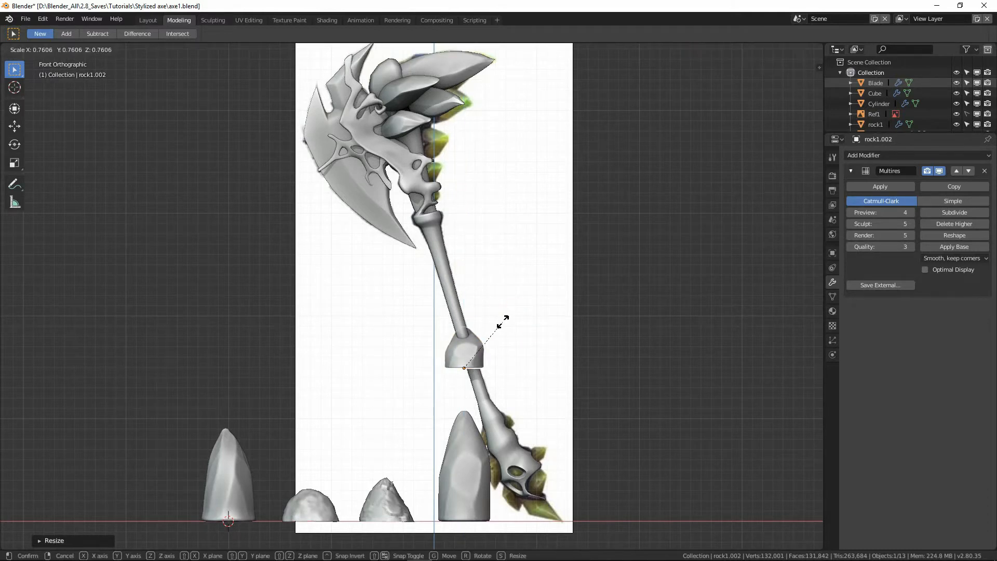
{"action": "left_click", "coordinate": [485, 324]}
{"action": "key", "text": "s"}
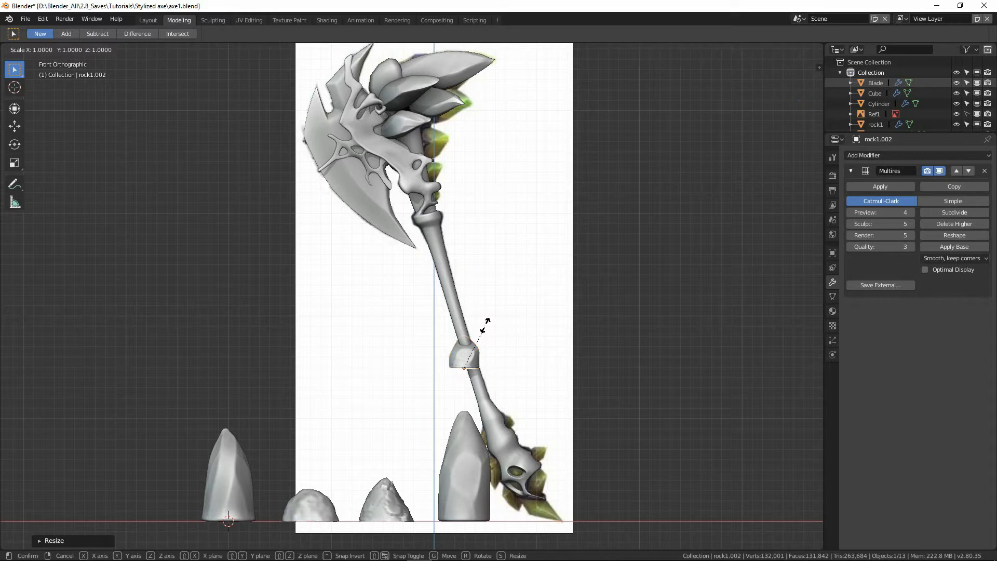
{"action": "key", "text": "z"}
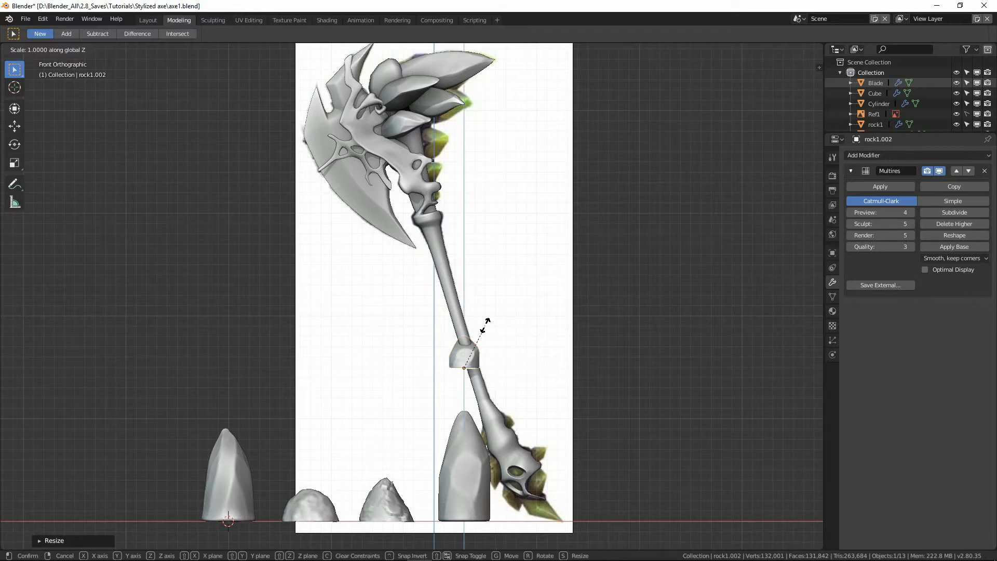
{"action": "key", "text": "z"}
{"action": "key", "text": "z"}
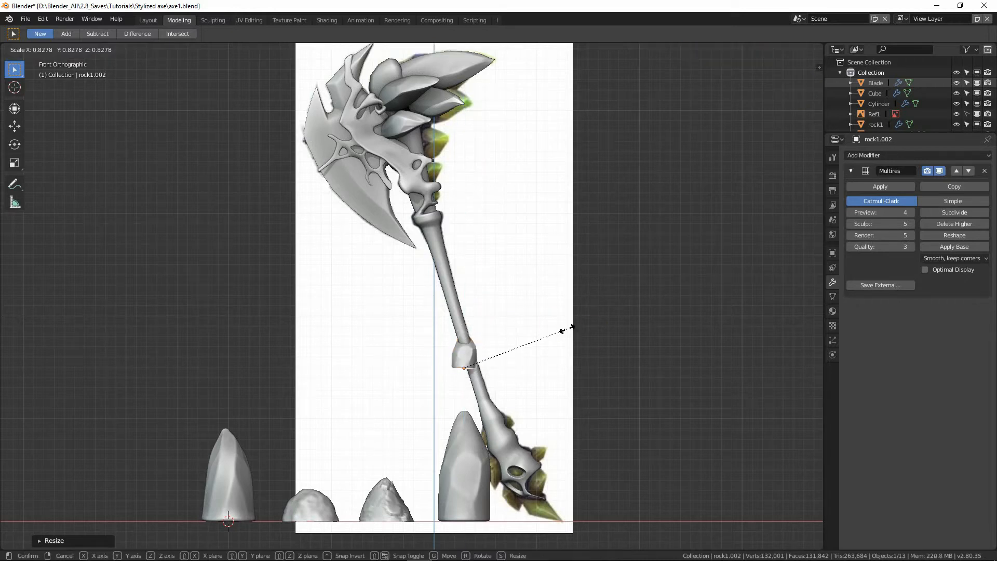
{"action": "left_click", "coordinate": [564, 330]}
Step: Widen the small rock copy in X and Y only and stretch it slightly along the Z axis
{"action": "key", "text": "s"}
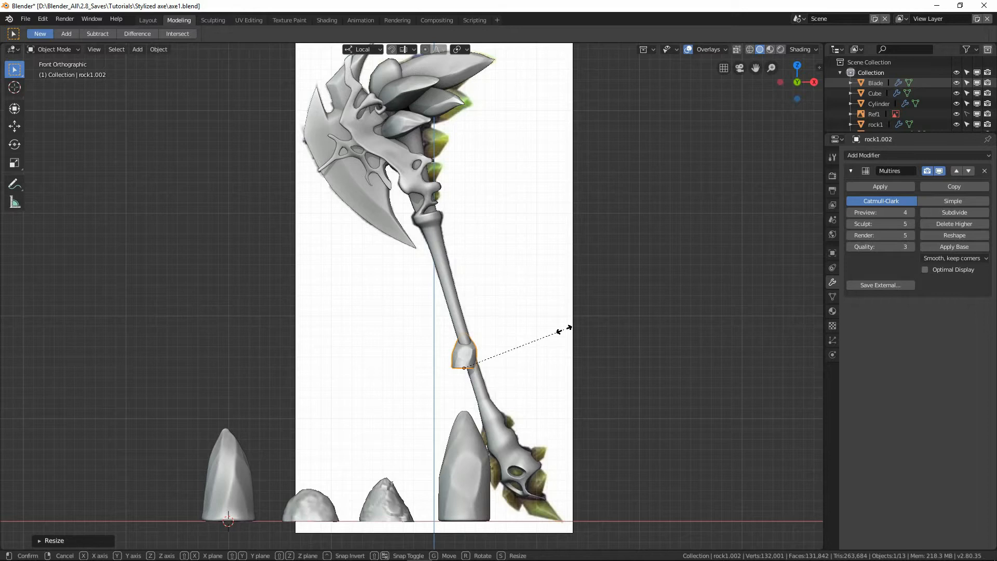
{"action": "key", "text": "shift+z"}
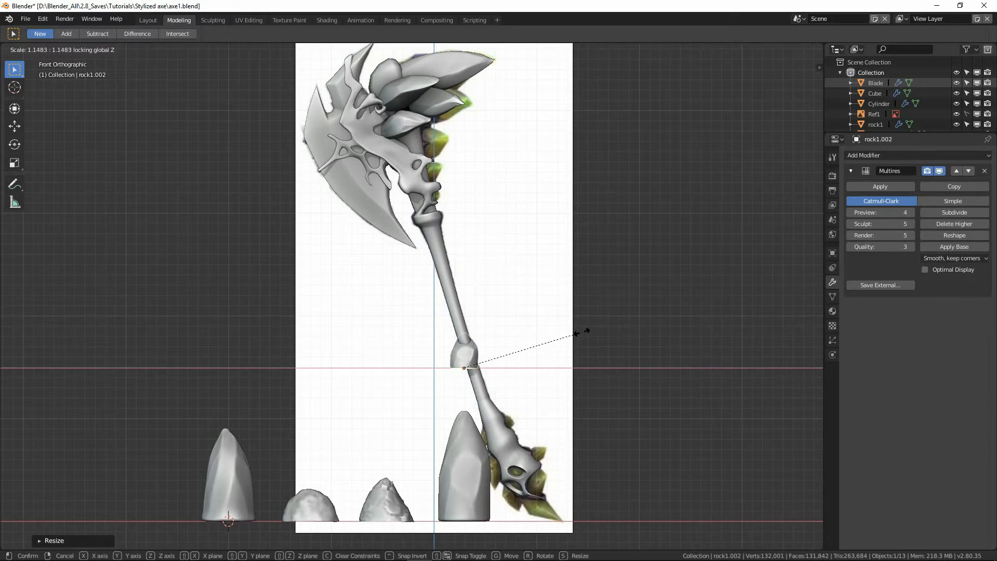
{"action": "right_click", "coordinate": [585, 331]}
{"action": "key", "text": "s"}
{"action": "key", "text": "z"}
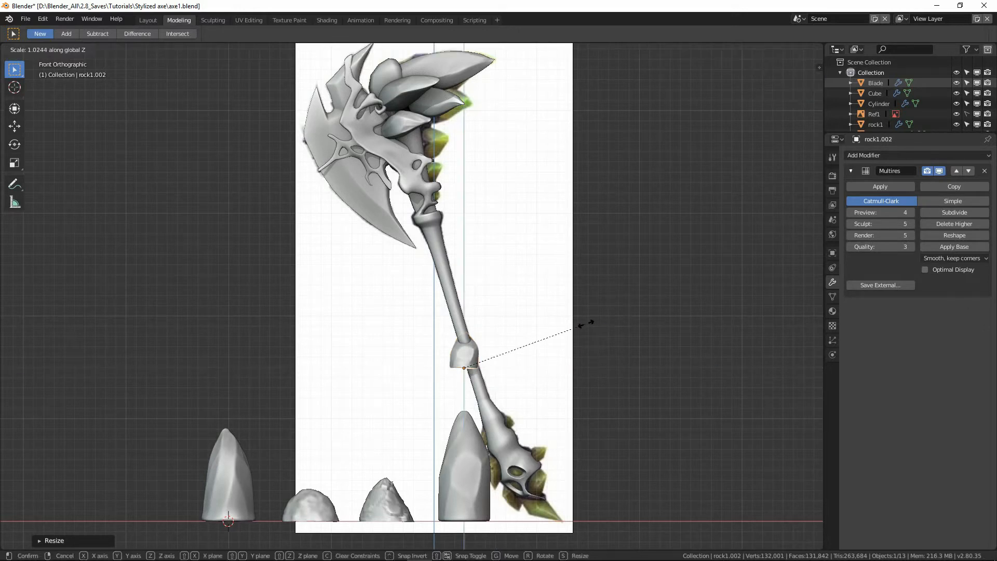
{"action": "left_click", "coordinate": [582, 306]}
Step: Apply rotation and scale to the small rock copy and try rotating it about 72° in front view
{"action": "key", "text": "ctrl+a"}
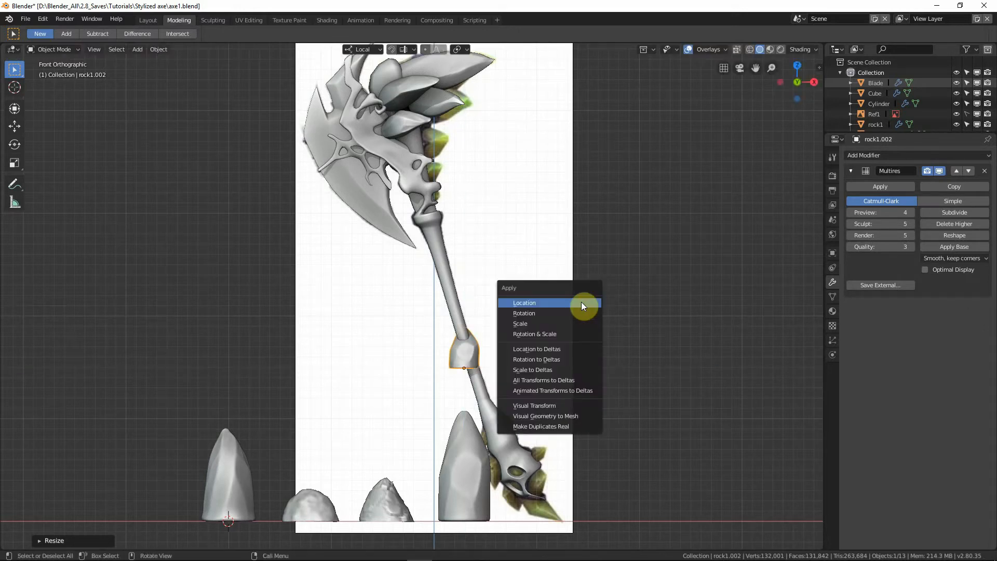
{"action": "left_click", "coordinate": [545, 334]}
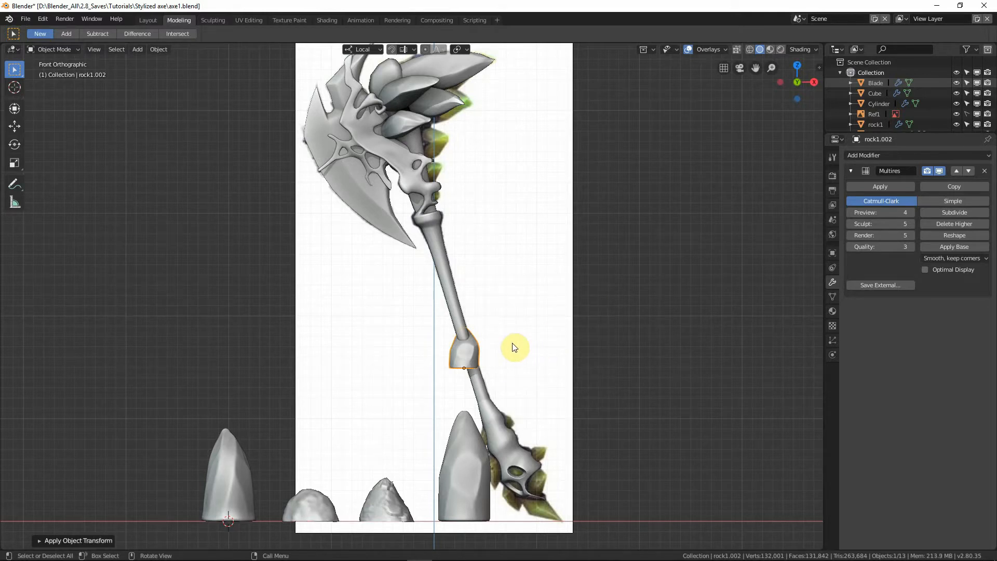
{"action": "key", "text": "r"}
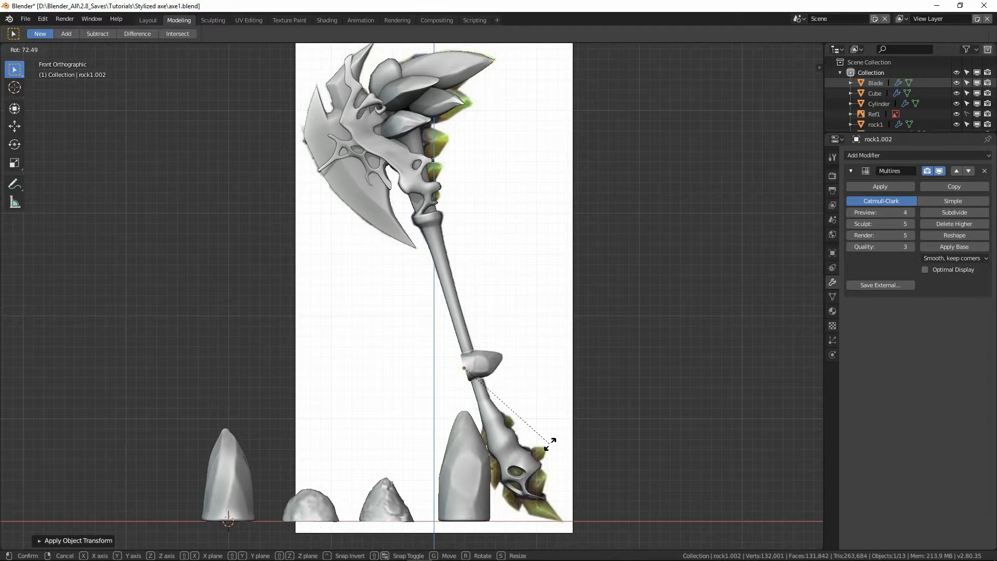
{"action": "right_click", "coordinate": [548, 443]}
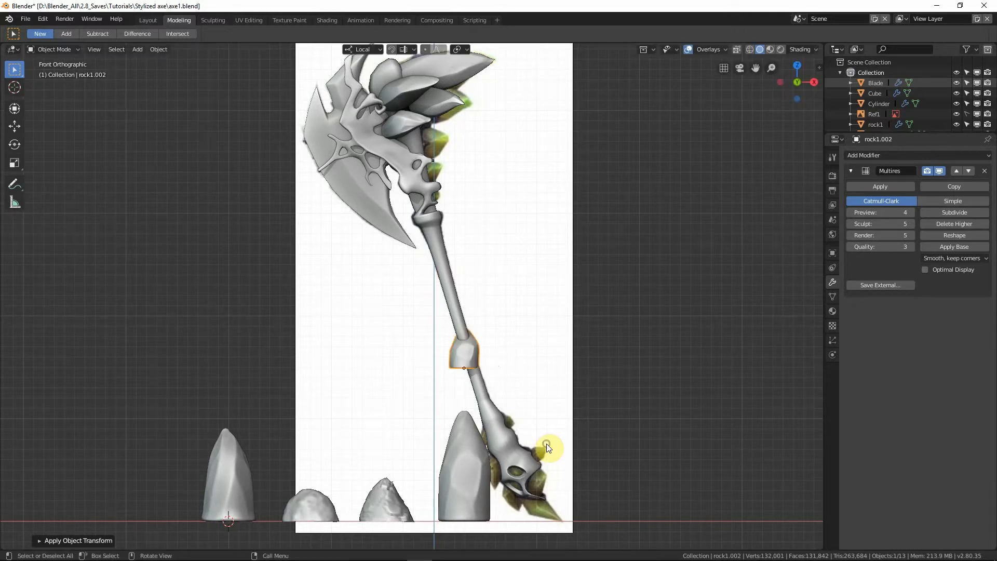
Step: Rotate the small rock copy about -75° around the global Z axis and try tilting it in front view
{"action": "key", "text": "r"}
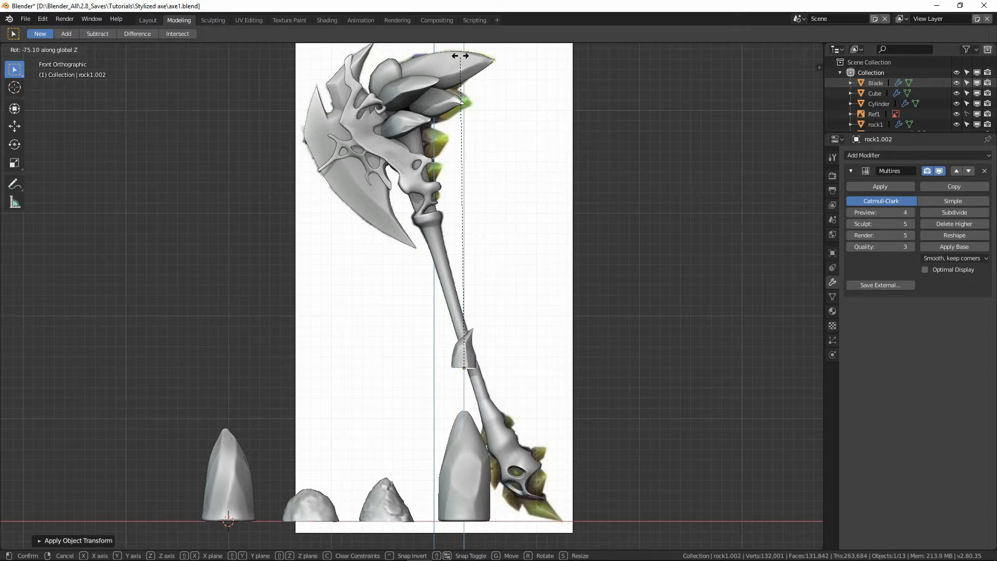
{"action": "left_click", "coordinate": [560, 241]}
{"action": "key", "text": "r"}
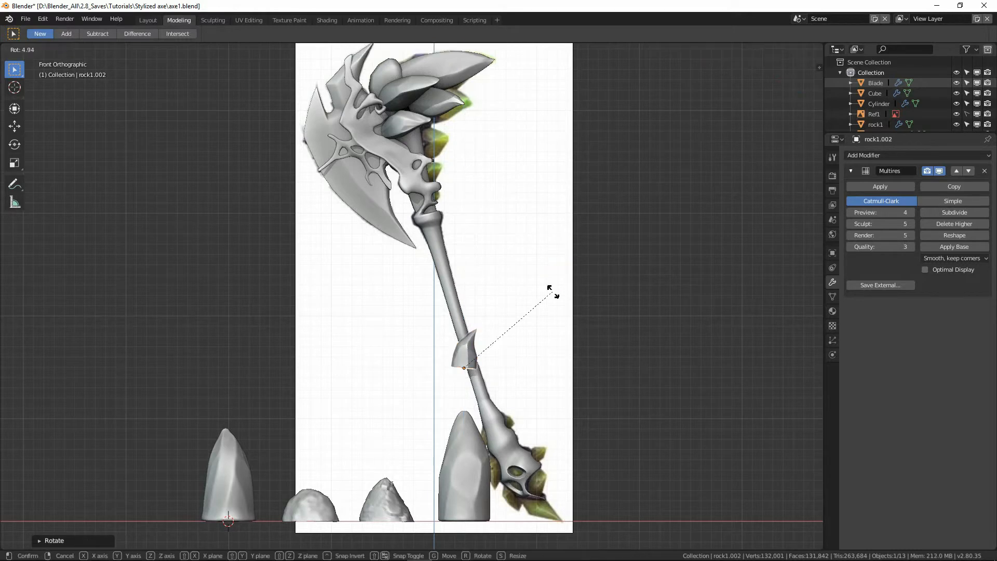
{"action": "left_click", "coordinate": [568, 339]}
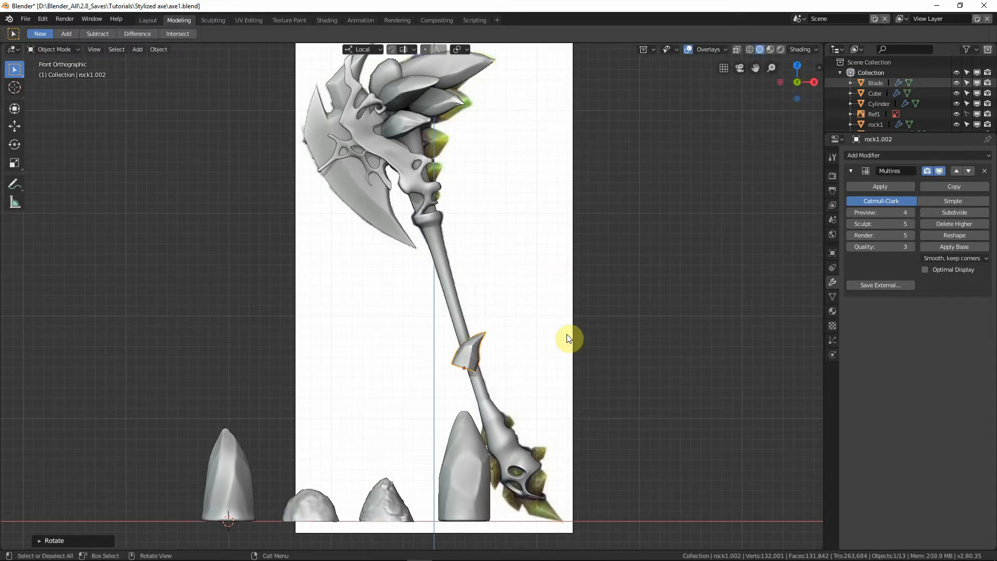
{"action": "key", "text": "r"}
{"action": "left_click", "coordinate": [509, 340]}
Step: Turn the small rock copy a further -13° or so around global Z and tilt it outward about 45° in front view
{"action": "key", "text": "r"}
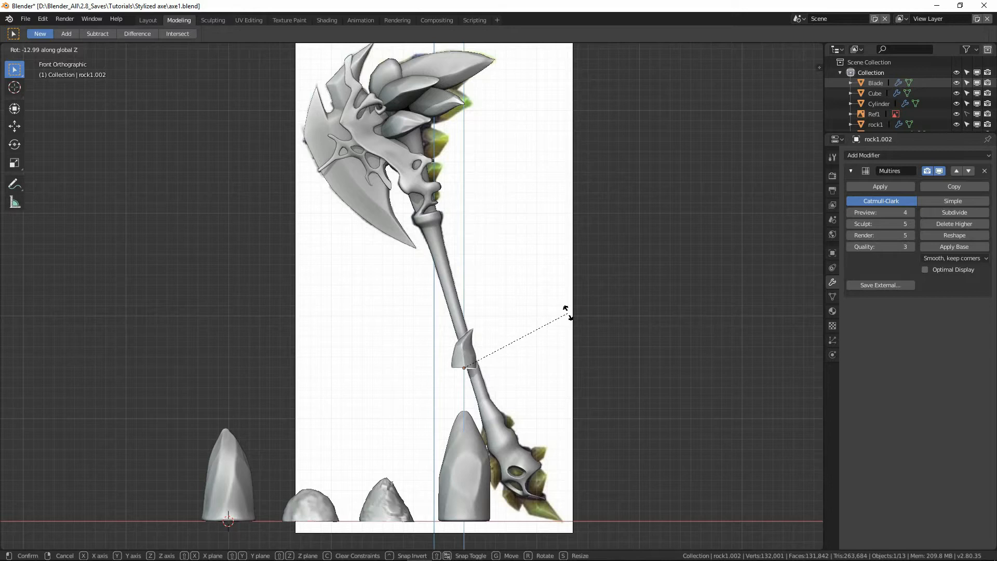
{"action": "left_click", "coordinate": [568, 313]}
{"action": "key", "text": "r"}
{"action": "right_click", "coordinate": [595, 430]}
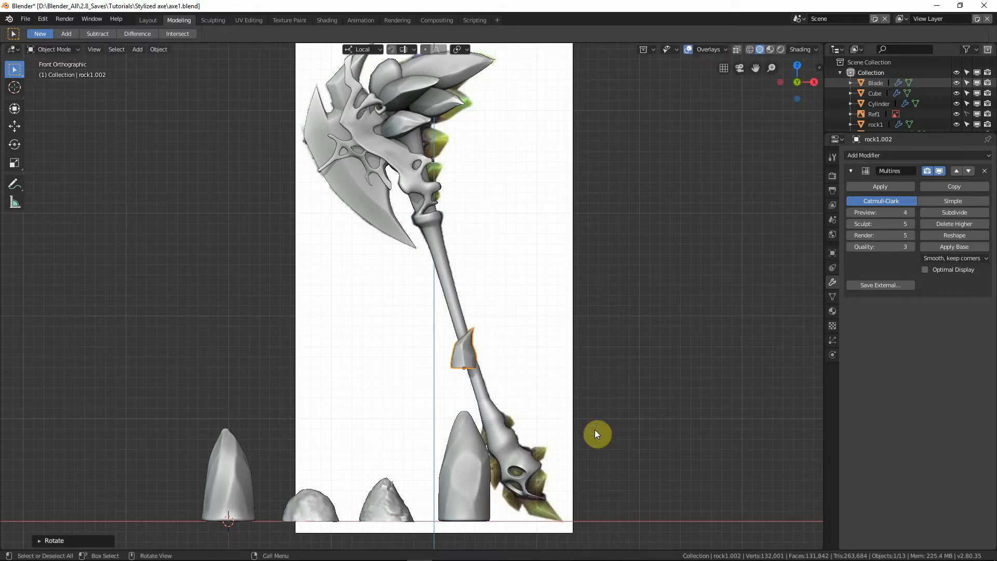
{"action": "key", "text": "r"}
{"action": "key", "text": "z"}
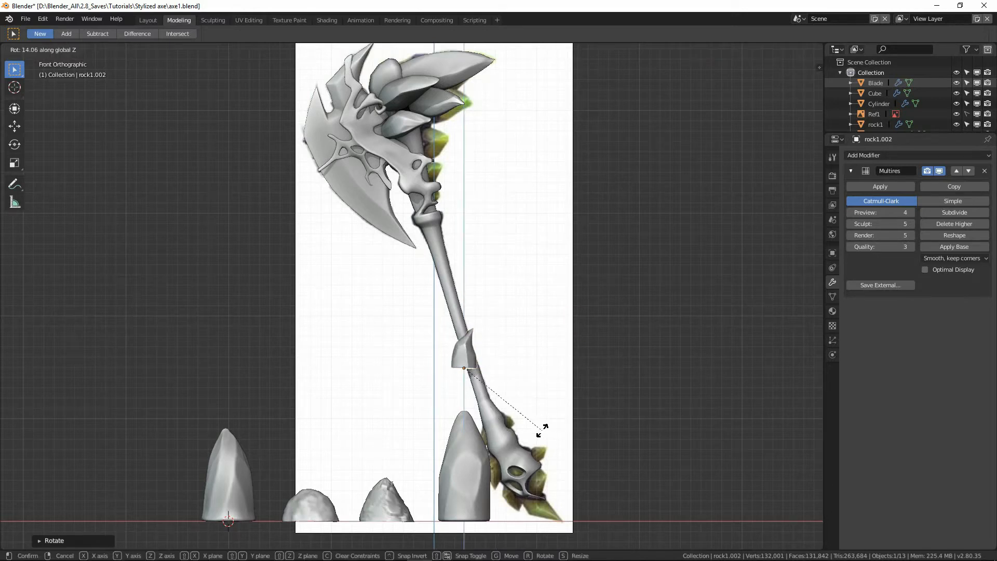
{"action": "key", "text": "z"}
{"action": "key", "text": "z"}
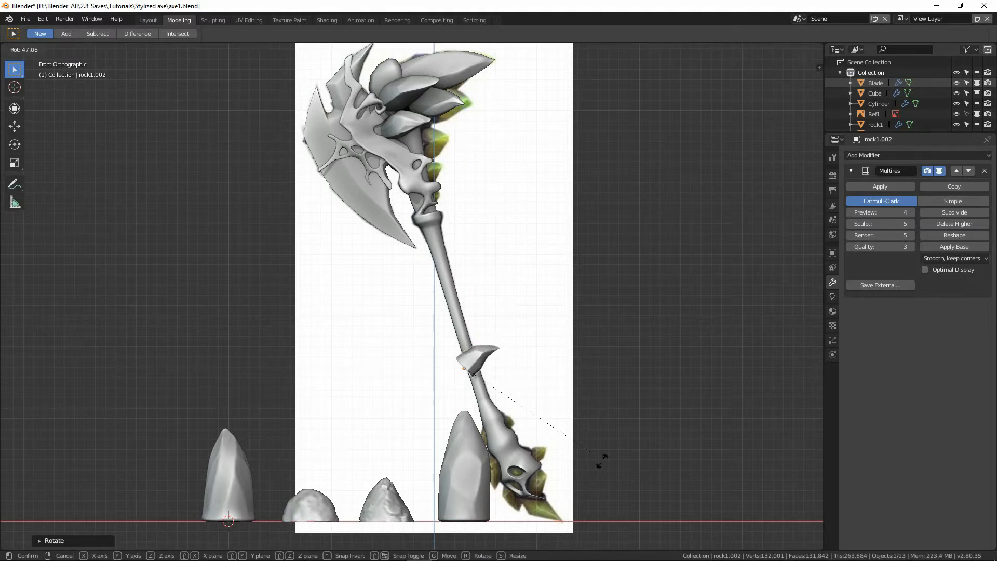
{"action": "left_click", "coordinate": [524, 352]}
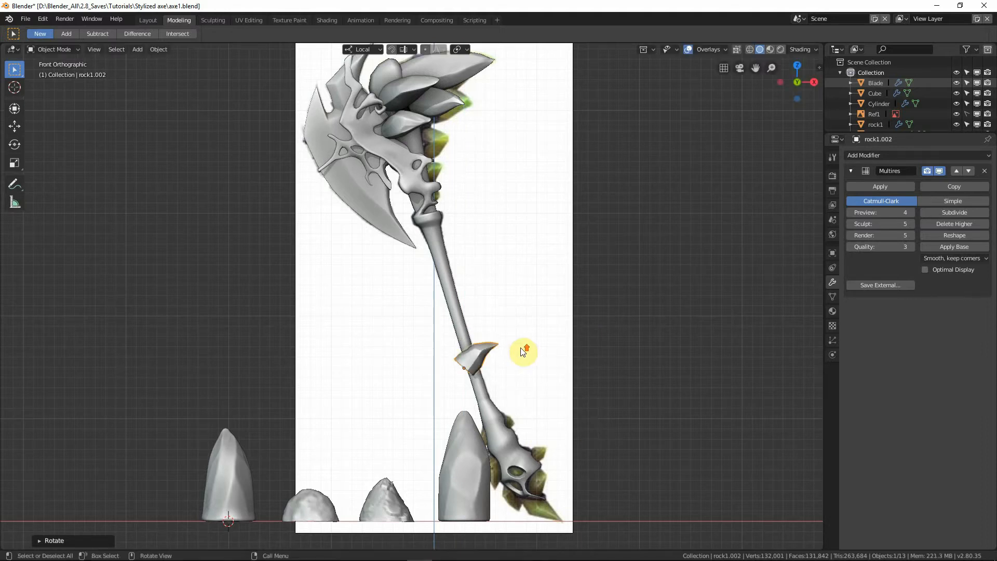
Step: Move the small rock spike up to the lower back edge of the axe head, just above the handle collar
{"action": "scroll", "coordinate": [524, 352], "scroll_direction": "up", "scroll_amount": 3}
{"action": "key", "text": "g"}
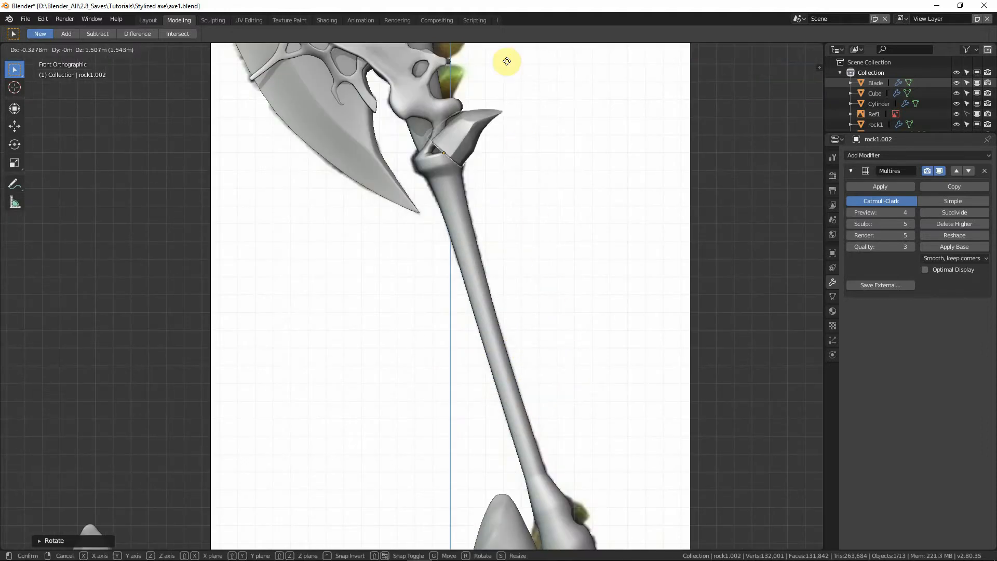
{"action": "left_click", "coordinate": [502, 534]}
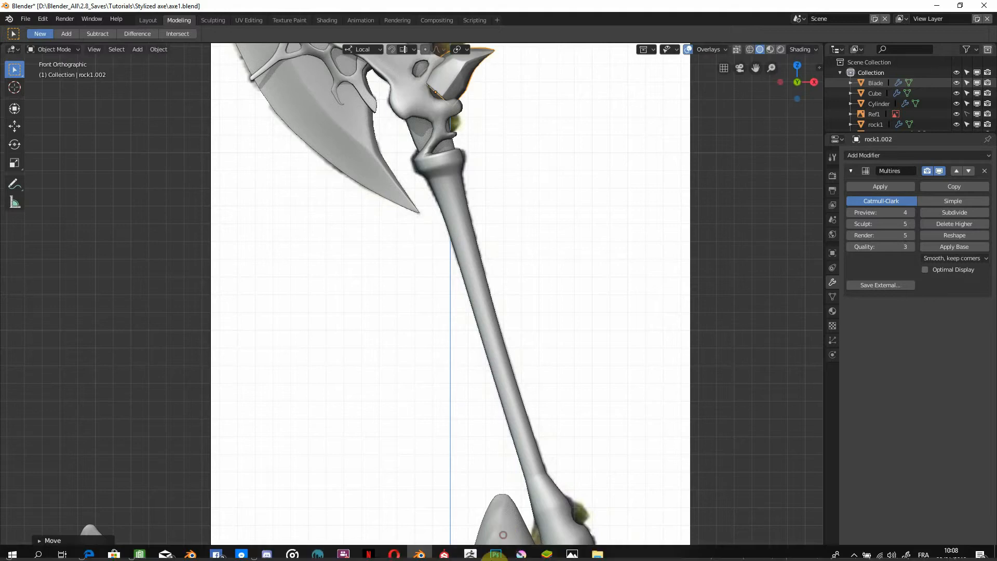
{"action": "middle_click_drag", "start_coordinate": [443, 265], "coordinate": [418, 452], "text": "shift"}
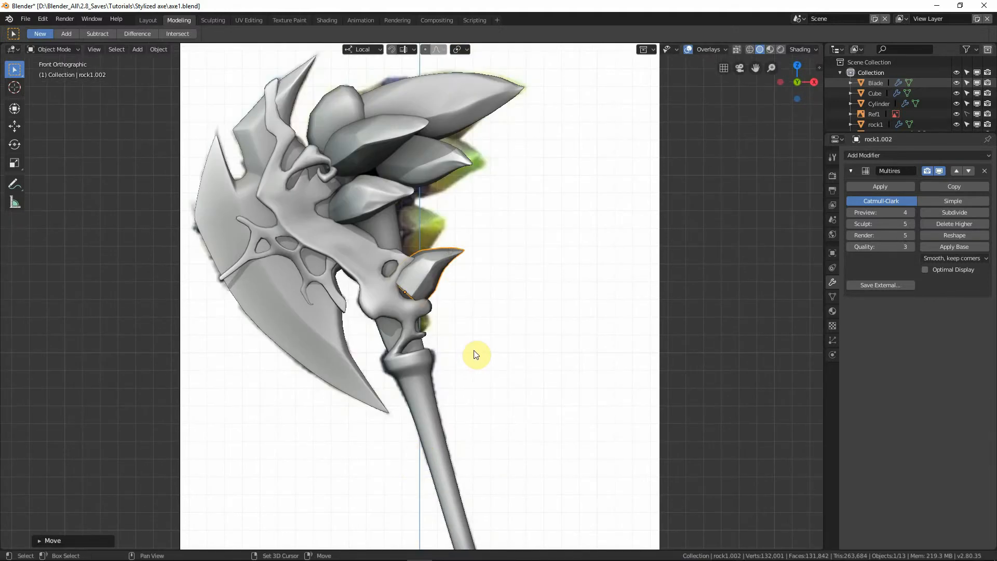
Step: Scale the spike down uniformly against the reference and widen it slightly on its local X and Y axes only
{"action": "key", "text": "alt+z"}
{"action": "scroll", "coordinate": [447, 300], "scroll_direction": "up", "scroll_amount": 2}
{"action": "scroll", "coordinate": [469, 287], "scroll_direction": "up", "scroll_amount": 2}
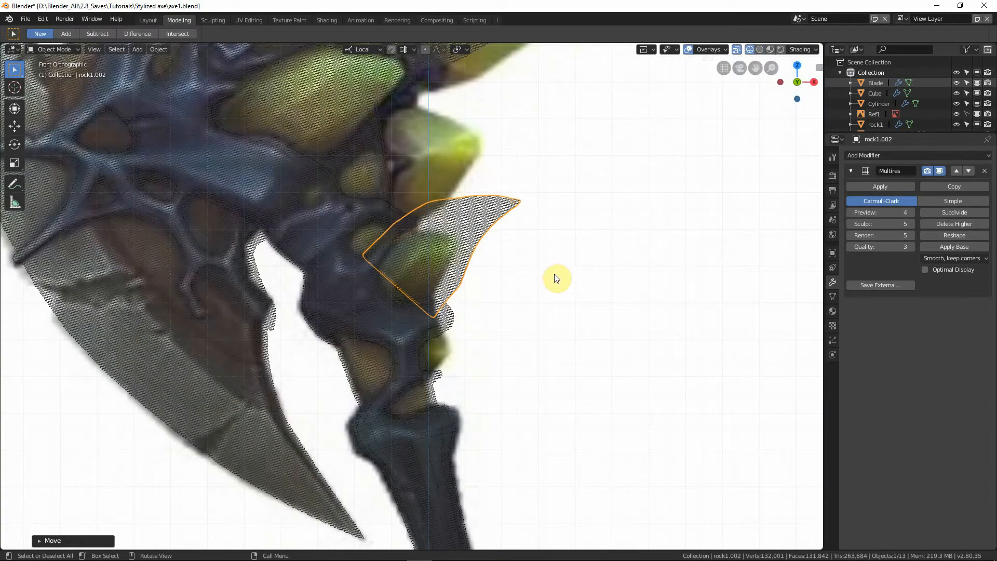
{"action": "key", "text": "s"}
{"action": "left_click", "coordinate": [525, 274]}
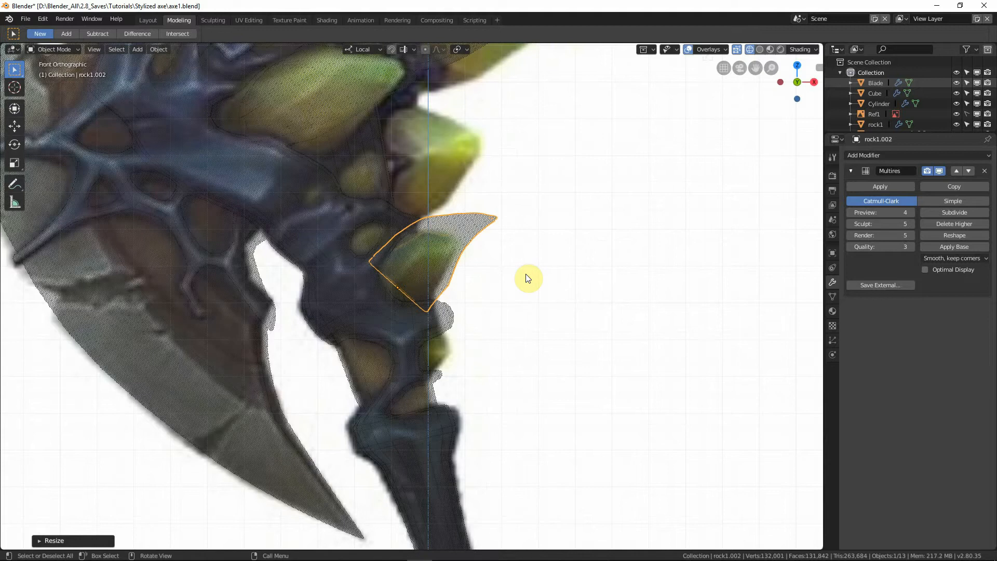
{"action": "key", "text": "s"}
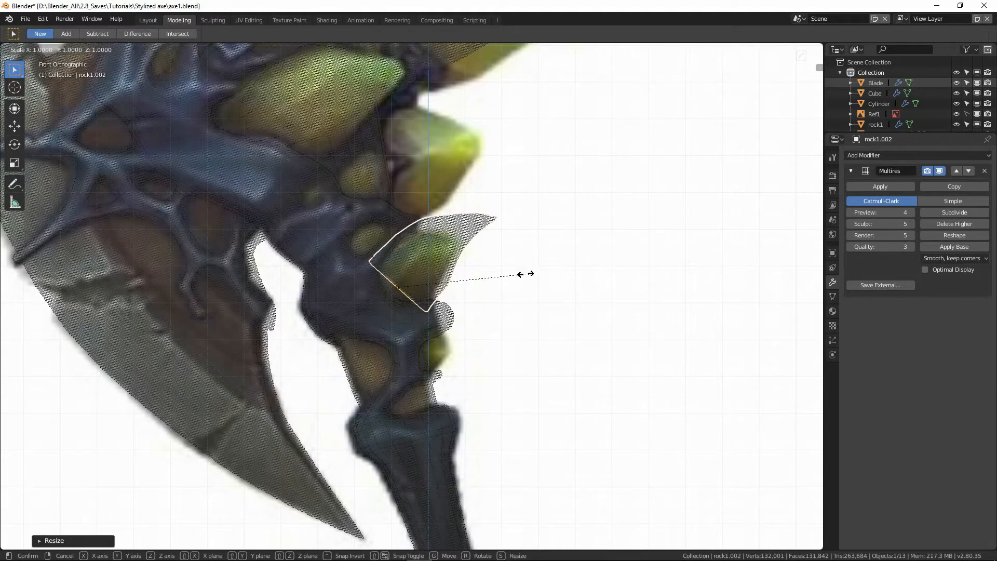
{"action": "key", "text": "shift+z"}
{"action": "key", "text": "shift+z"}
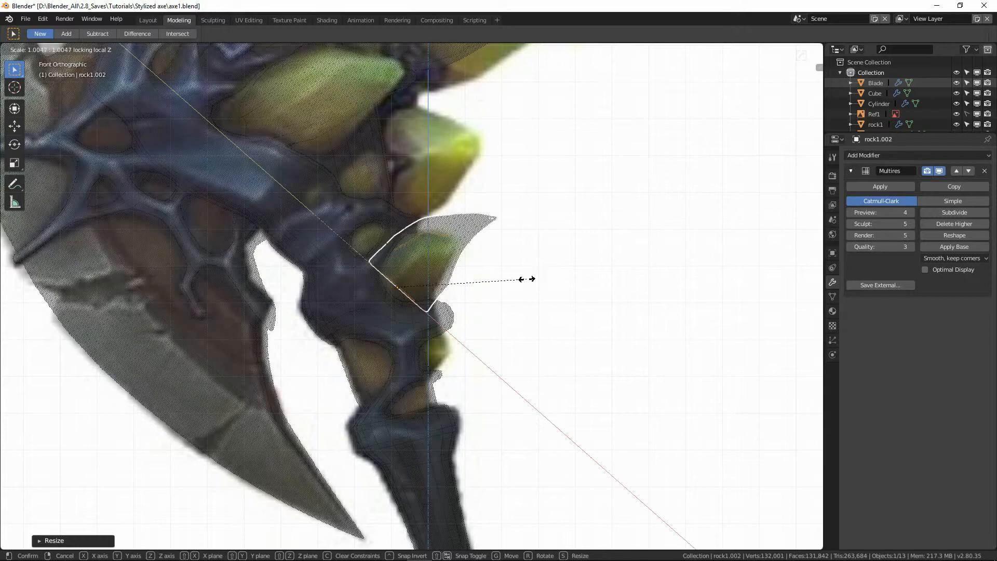
{"action": "left_click", "coordinate": [562, 294]}
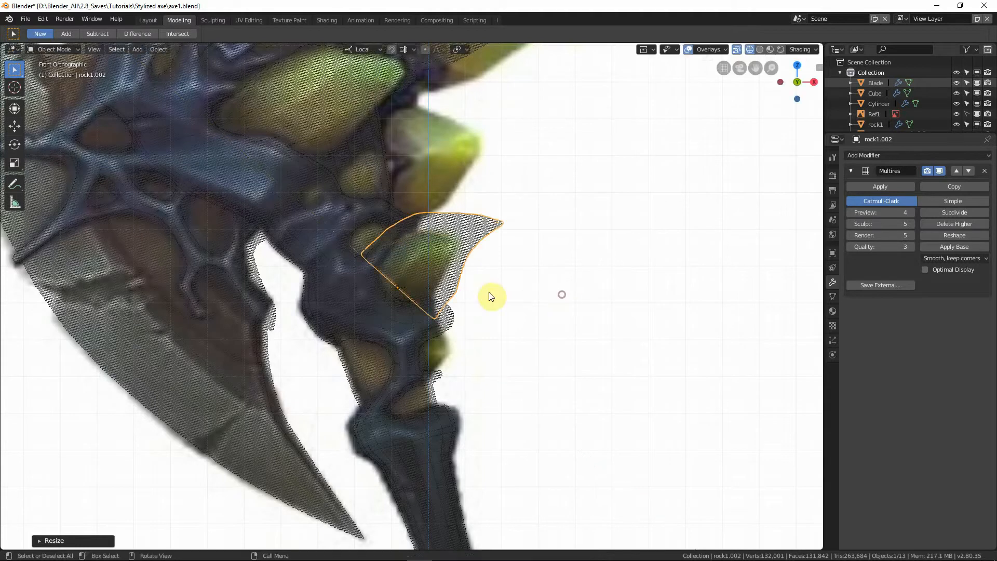
Step: Shrink the spike's base loop to about 0.8 with proportional editing at size 0.15 and shift it slightly into the axe head
{"action": "key", "text": "Tab"}
{"action": "key", "text": "s"}
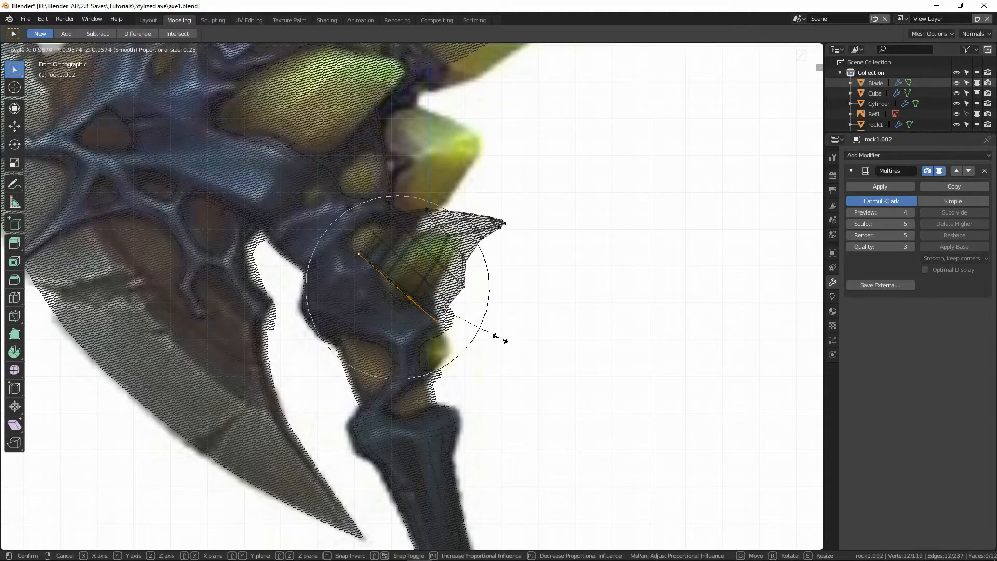
{"action": "scroll", "coordinate": [497, 337], "scroll_direction": "up", "scroll_amount": 3}
{"action": "scroll", "coordinate": [493, 333], "scroll_direction": "up", "scroll_amount": 1}
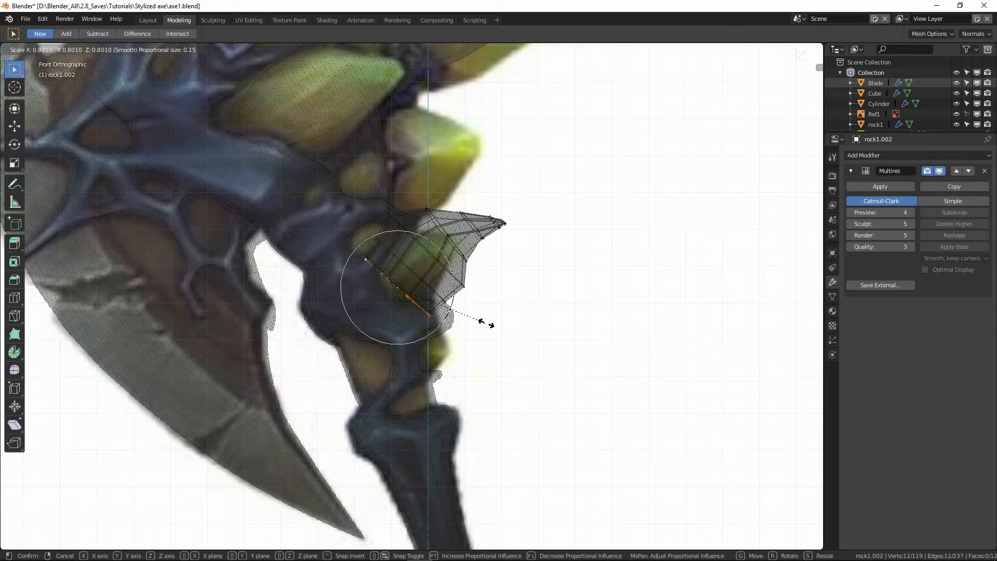
{"action": "left_click", "coordinate": [480, 313]}
{"action": "key", "text": "g"}
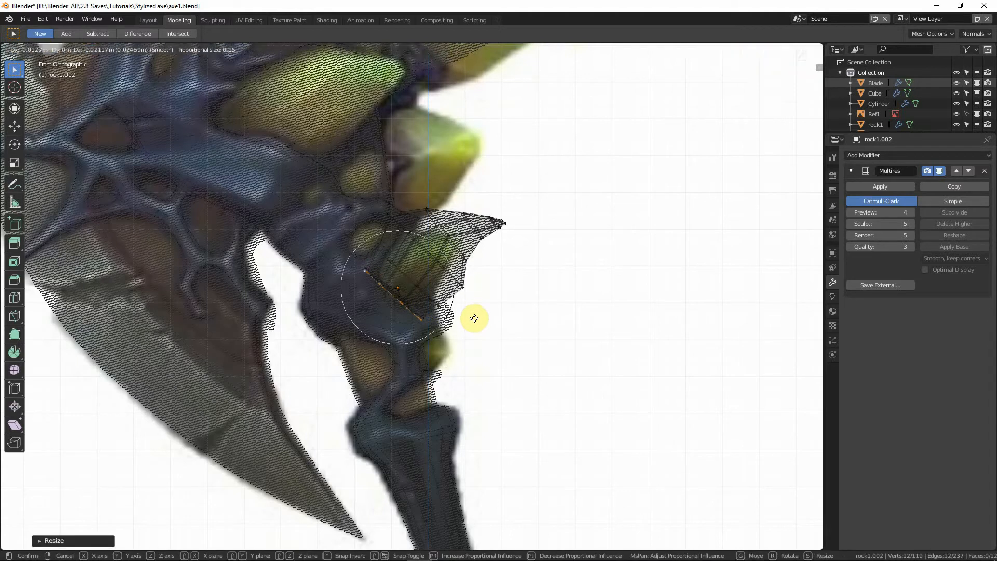
{"action": "left_click", "coordinate": [474, 318]}
Step: Check the spike's base in solid perspective view and shift its base vertices again to seat it in the axe head
{"action": "key", "text": "shift+z"}
{"action": "scroll", "coordinate": [476, 323], "scroll_direction": "down", "scroll_amount": 3}
{"action": "middle_click_drag", "start_coordinate": [476, 324], "coordinate": [336, 299]}
{"action": "scroll", "coordinate": [342, 298], "scroll_direction": "up", "scroll_amount": 6}
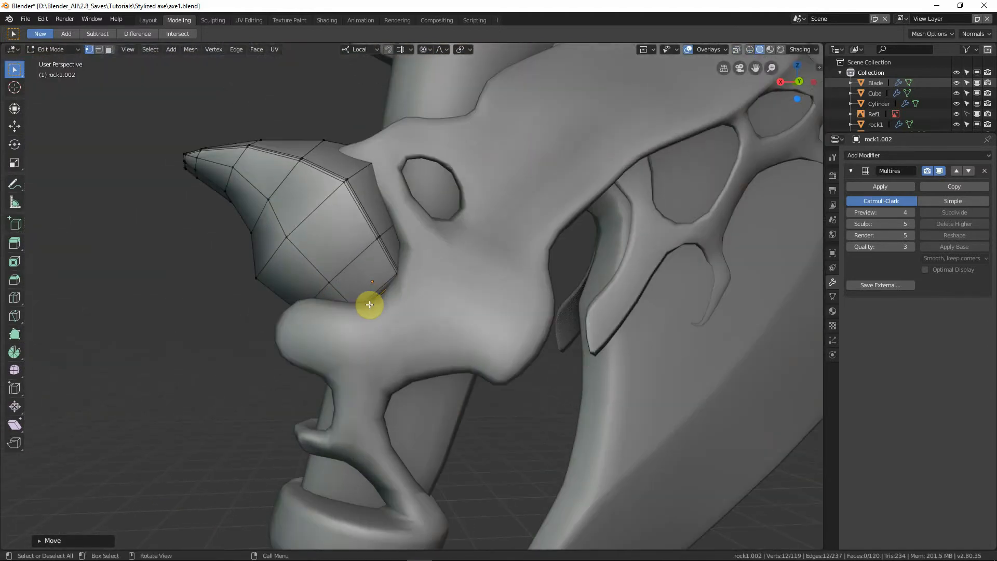
{"action": "key", "text": "Tab"}
{"action": "middle_click_drag", "start_coordinate": [387, 319], "coordinate": [661, 367]}
{"action": "key", "text": "Tab"}
{"action": "key", "text": "g"}
{"action": "left_click", "coordinate": [419, 339]}
{"action": "key", "text": "Tab"}
{"action": "scroll", "coordinate": [420, 341], "scroll_direction": "down", "scroll_amount": 2}
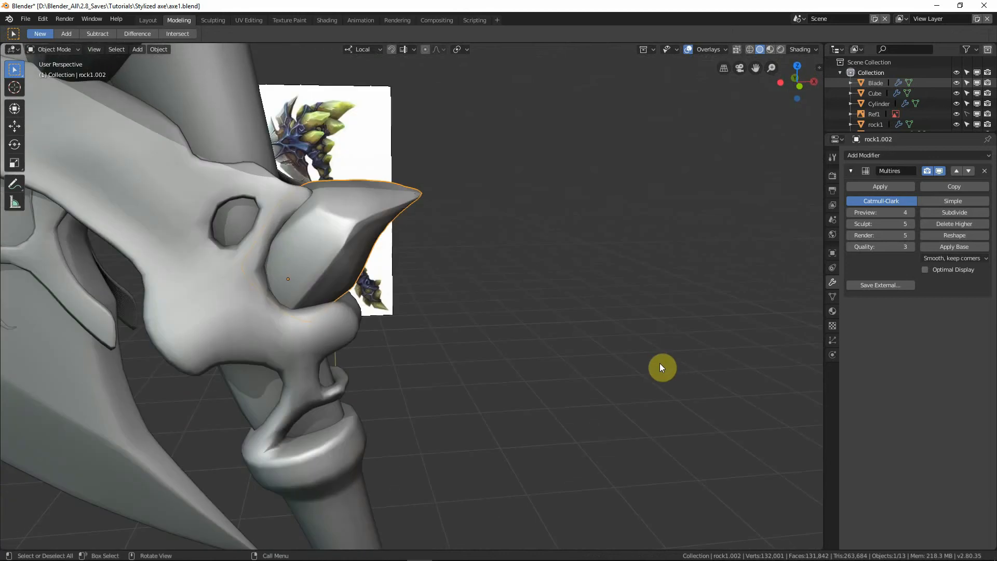
Step: Examine the placed spike and the remaining crystals along the axe against the reference image
{"action": "key", "text": "KP_1"}
{"action": "key", "text": "shift+z"}
{"action": "scroll", "coordinate": [410, 285], "scroll_direction": "down", "scroll_amount": 3}
{"action": "key", "text": "n"}
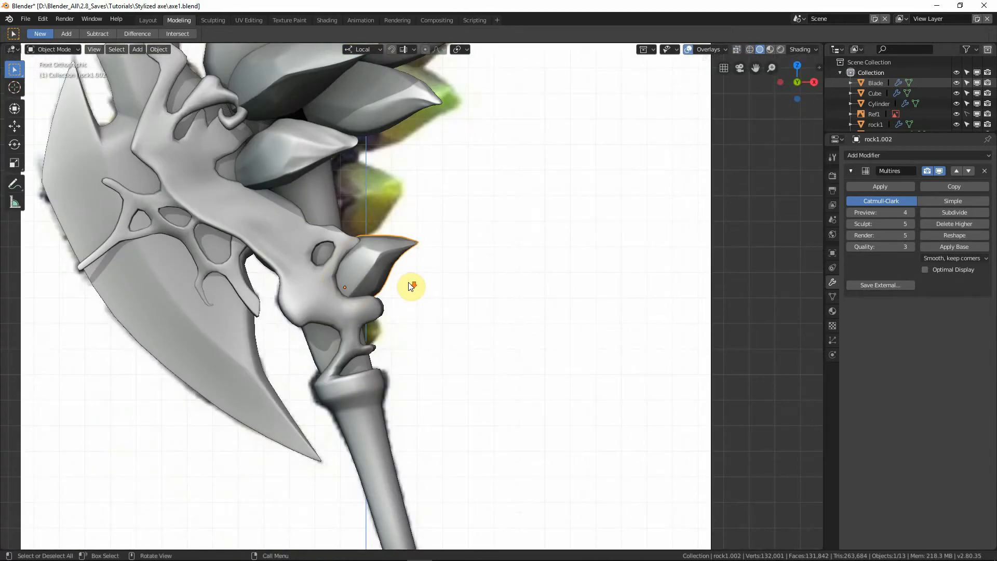
{"action": "scroll", "coordinate": [427, 307], "scroll_direction": "down", "scroll_amount": 5}
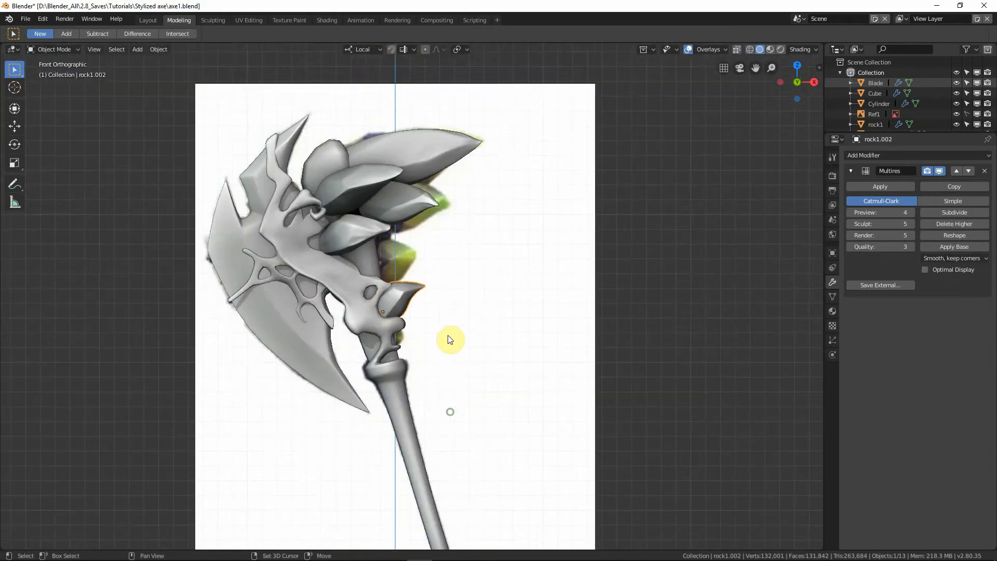
{"action": "middle_click_drag", "start_coordinate": [448, 336], "coordinate": [439, 254], "text": "shift"}
{"action": "middle_click_drag", "start_coordinate": [422, 394], "coordinate": [435, 336], "text": "shift"}
{"action": "scroll", "coordinate": [435, 336], "scroll_direction": "down", "scroll_amount": 1}
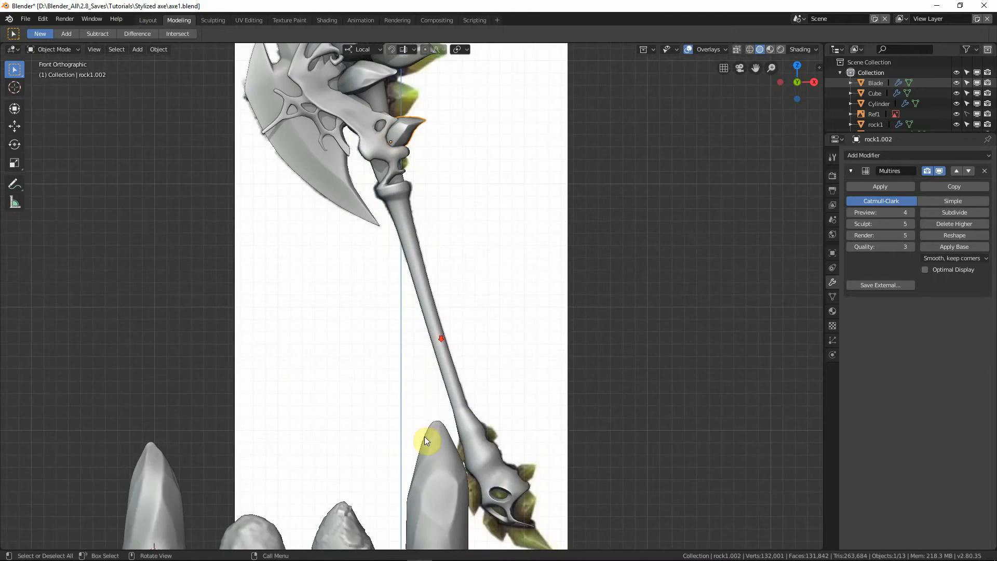
{"action": "middle_click_drag", "start_coordinate": [424, 437], "coordinate": [430, 321], "text": "shift"}
{"action": "middle_click_drag", "start_coordinate": [417, 77], "coordinate": [397, 243], "text": "shift"}
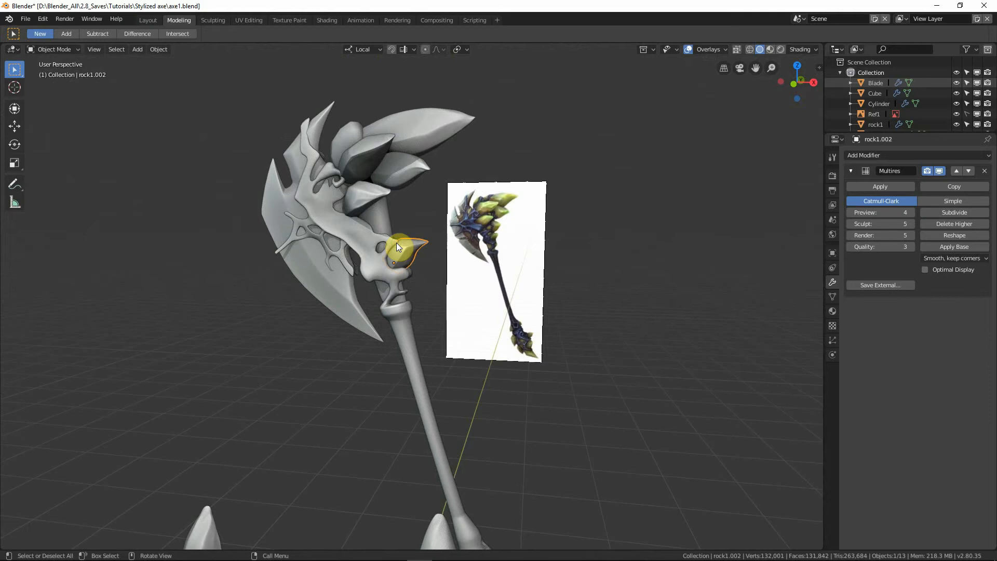
{"action": "key", "text": "KP_1"}
{"action": "scroll", "coordinate": [397, 242], "scroll_direction": "up", "scroll_amount": 3}
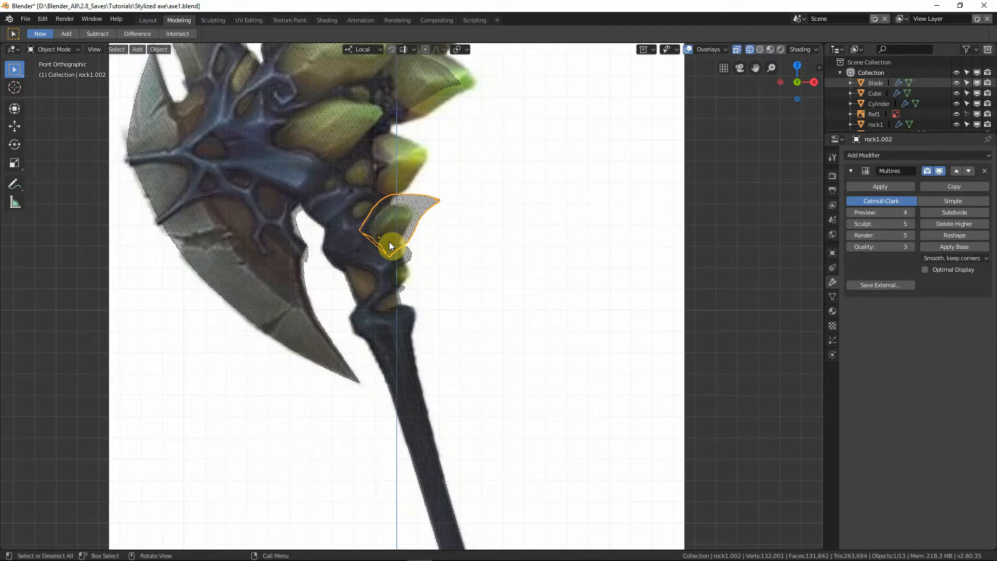
{"action": "scroll", "coordinate": [388, 241], "scroll_direction": "down", "scroll_amount": 3}
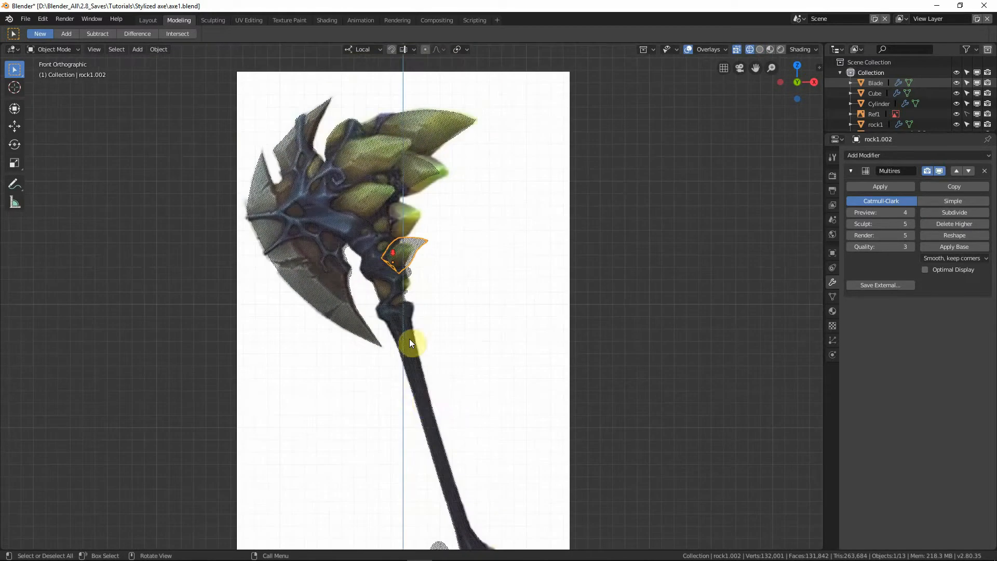
Step: Duplicate the low rounded rock, place the copy beside the handle and rotate it about 89° in front view
{"action": "middle_click_drag", "start_coordinate": [425, 420], "coordinate": [415, 471], "text": "shift"}
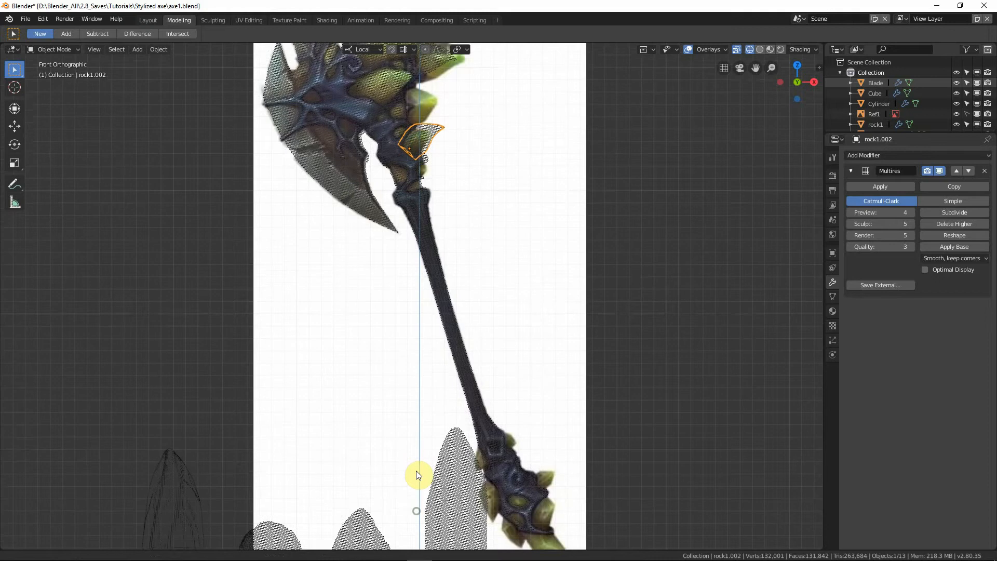
{"action": "left_click", "coordinate": [259, 507]}
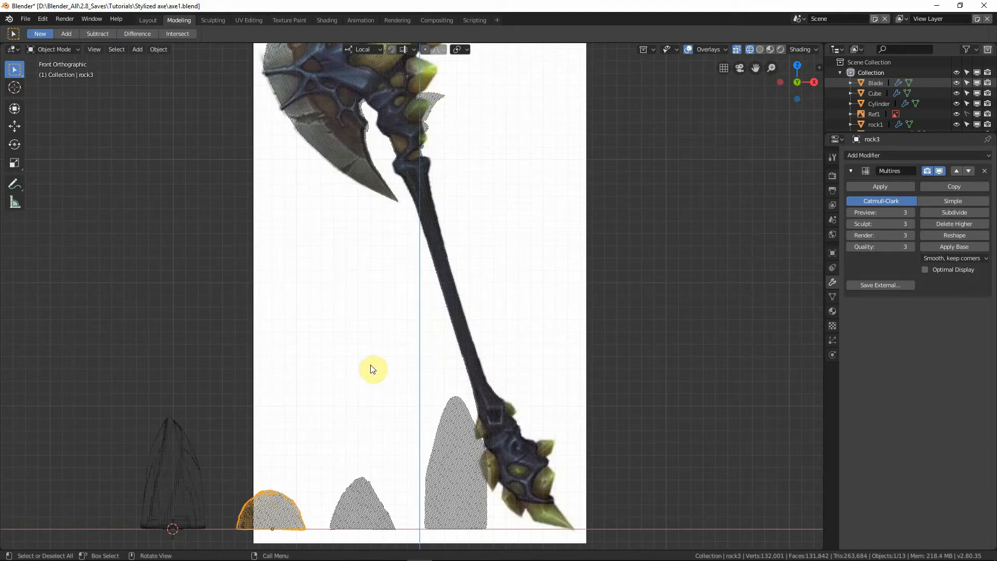
{"action": "key", "text": "shift+d"}
{"action": "left_click", "coordinate": [494, 129]}
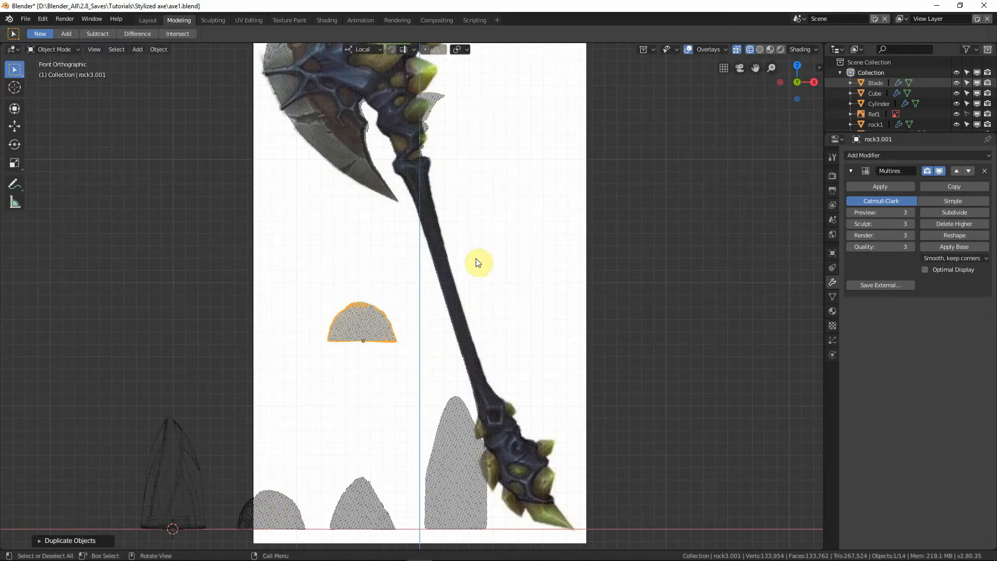
{"action": "key", "text": "r"}
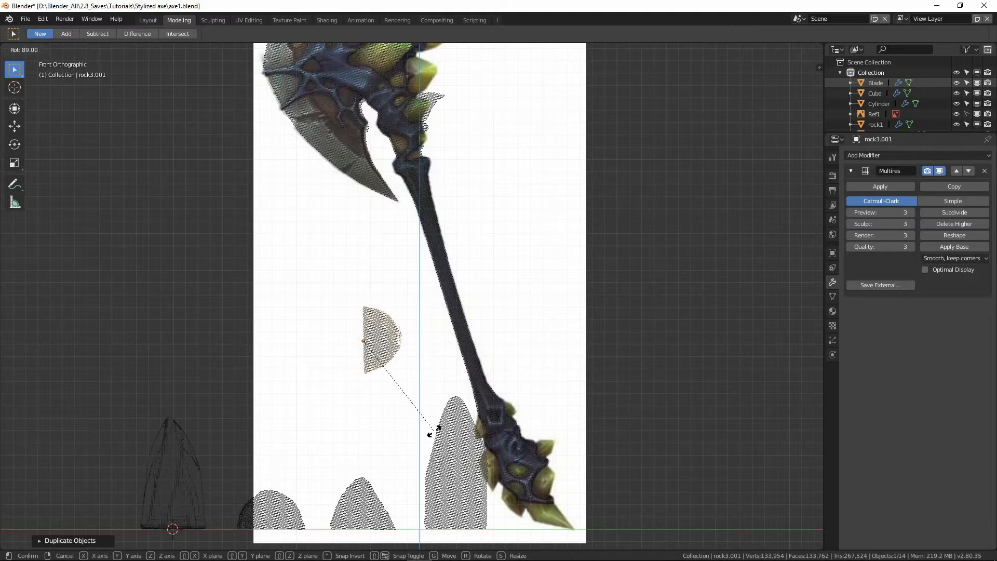
{"action": "left_click", "coordinate": [436, 430]}
Step: Move the rounded rock copy to the gap above the small spike and scale it uniformly to about 0.67
{"action": "key", "text": "g"}
{"action": "left_click", "coordinate": [485, 160]}
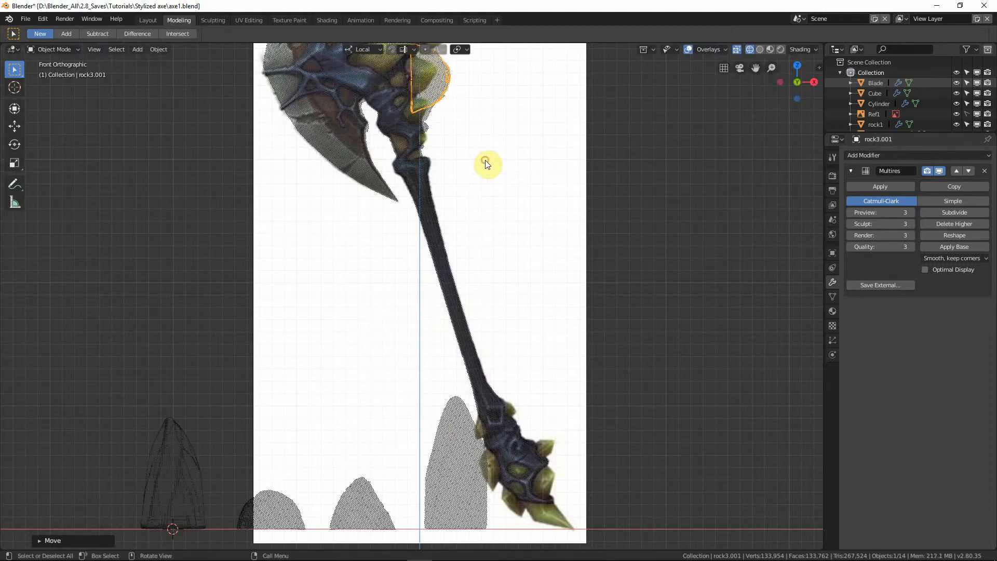
{"action": "key", "text": "s"}
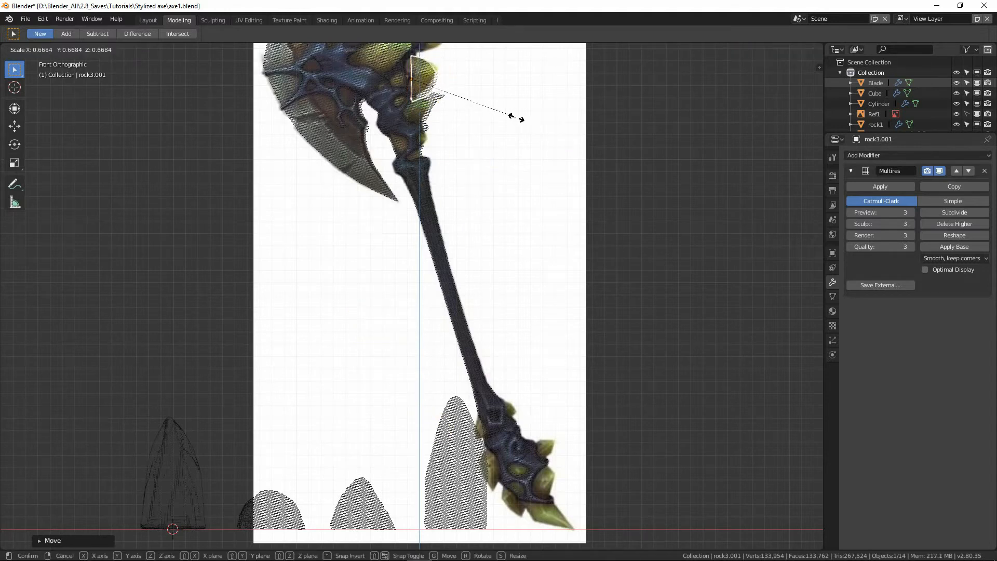
{"action": "left_click", "coordinate": [512, 116]}
{"action": "key", "text": "shift+z"}
{"action": "mouse_move", "coordinate": [509, 105]}
{"action": "middle_mouse_down"}
{"action": "mouse_move", "coordinate": [435, 119]}
{"action": "mouse_move", "coordinate": [405, 179]}
{"action": "middle_mouse_up"}
{"action": "middle_click_drag", "start_coordinate": [405, 179], "coordinate": [413, 317], "text": "shift"}
{"action": "scroll", "coordinate": [413, 317], "scroll_direction": "up", "scroll_amount": 3}
{"action": "key", "text": "KP_1"}
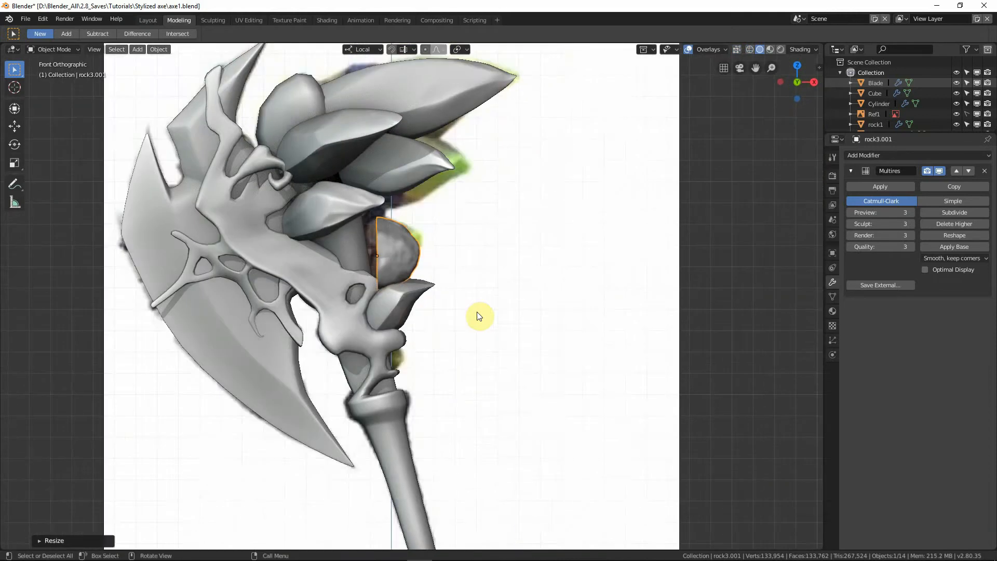
Step: In wireframe front view, extend the rounded rock copy's base loop toward the handle with proportional editing and scale it down to taper the base
{"action": "key", "text": "shift+z"}
{"action": "scroll", "coordinate": [467, 312], "scroll_direction": "up", "scroll_amount": 3}
{"action": "middle_click_drag", "start_coordinate": [443, 297], "coordinate": [517, 305], "text": "shift"}
{"action": "key", "text": "Tab"}
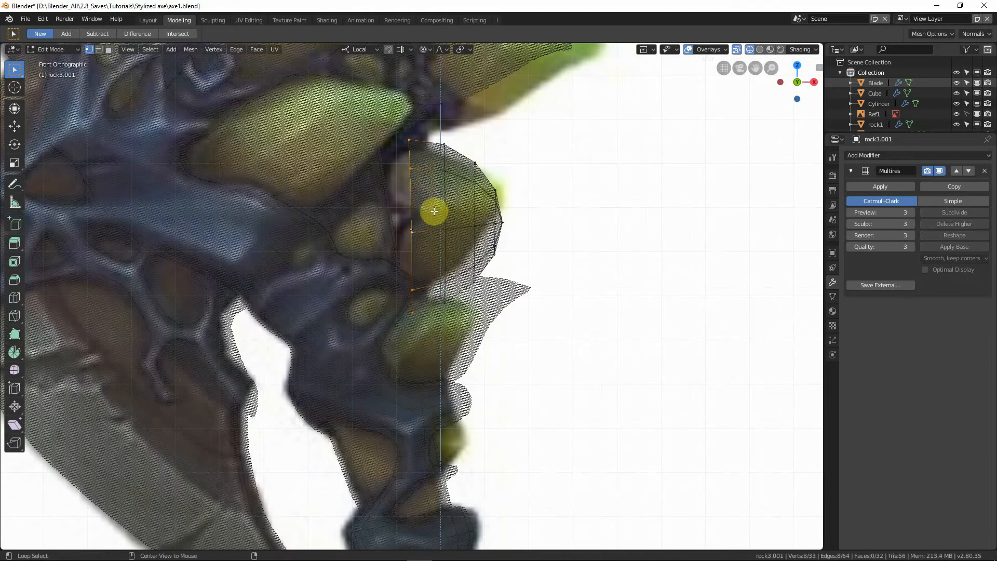
{"action": "key", "text": "g"}
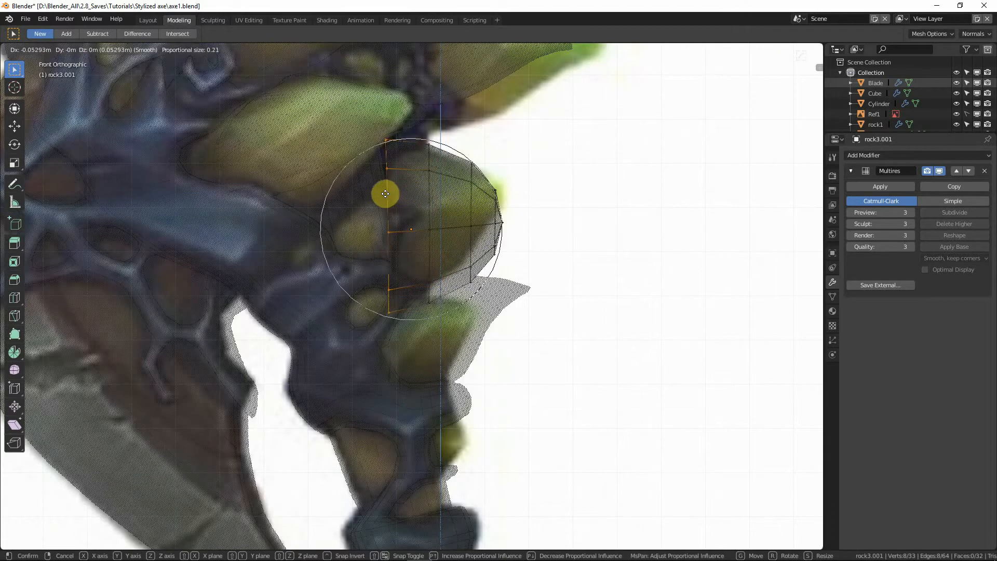
{"action": "left_click", "coordinate": [376, 193]}
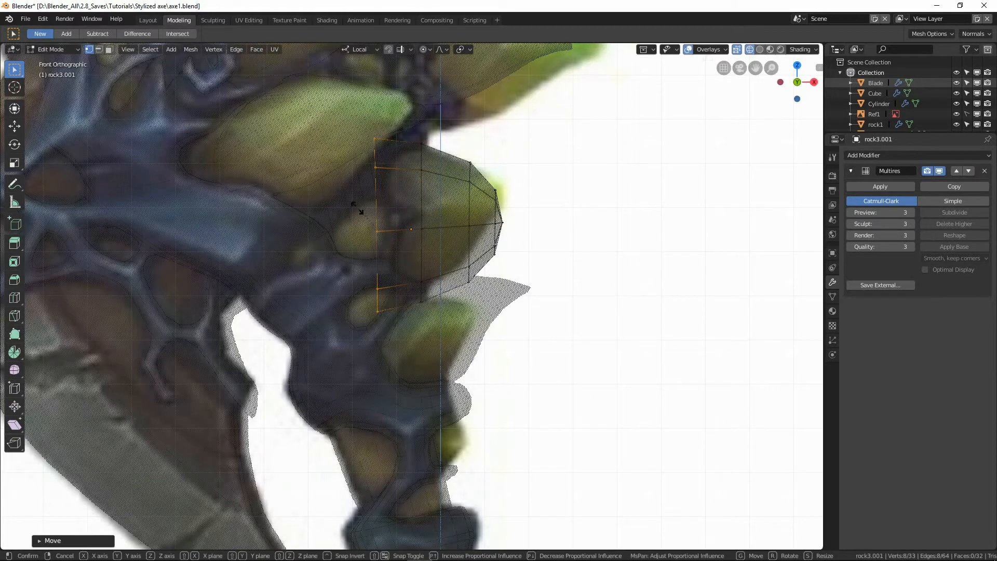
{"action": "key", "text": "s"}
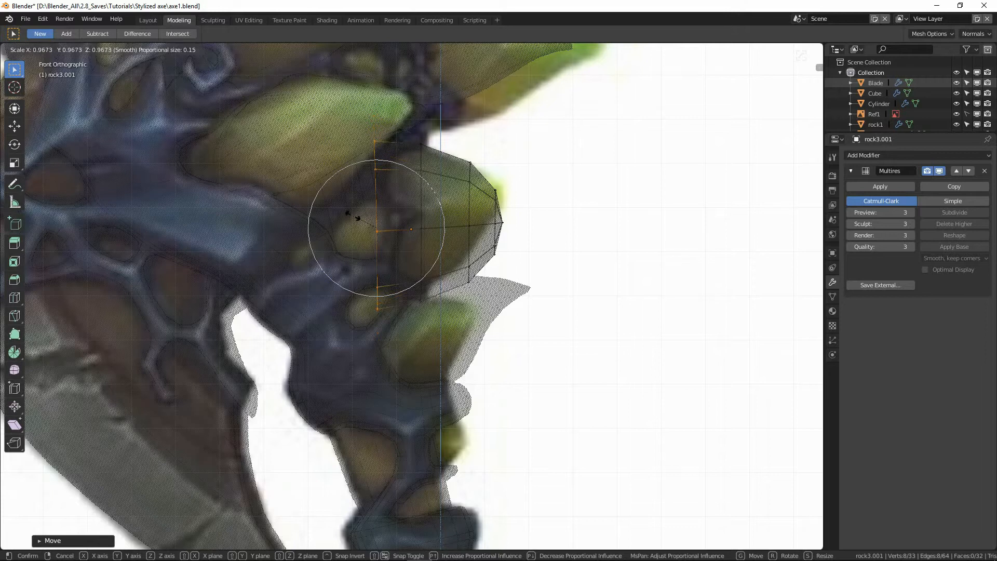
{"action": "left_click", "coordinate": [356, 227]}
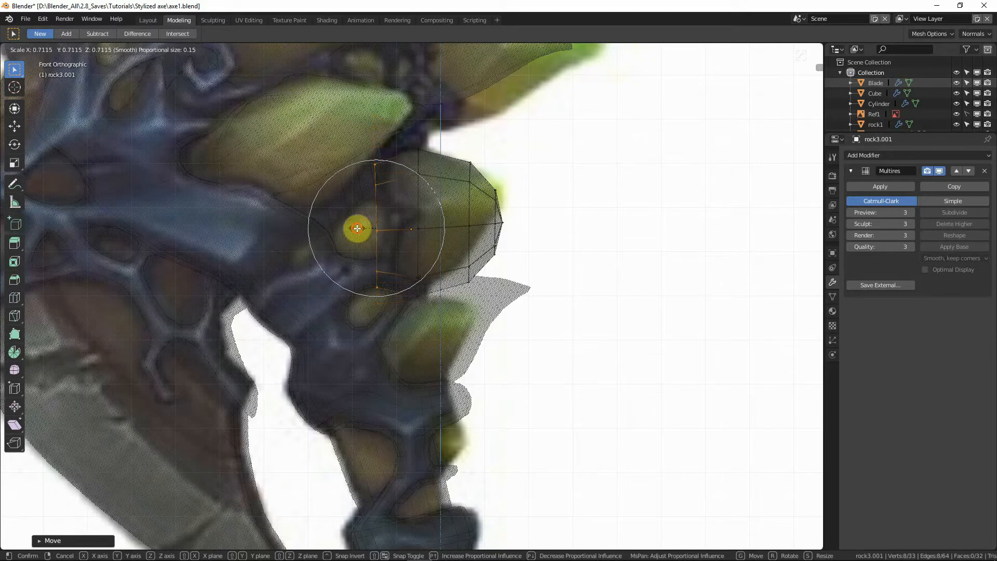
{"action": "key", "text": "s"}
{"action": "left_click", "coordinate": [374, 217]}
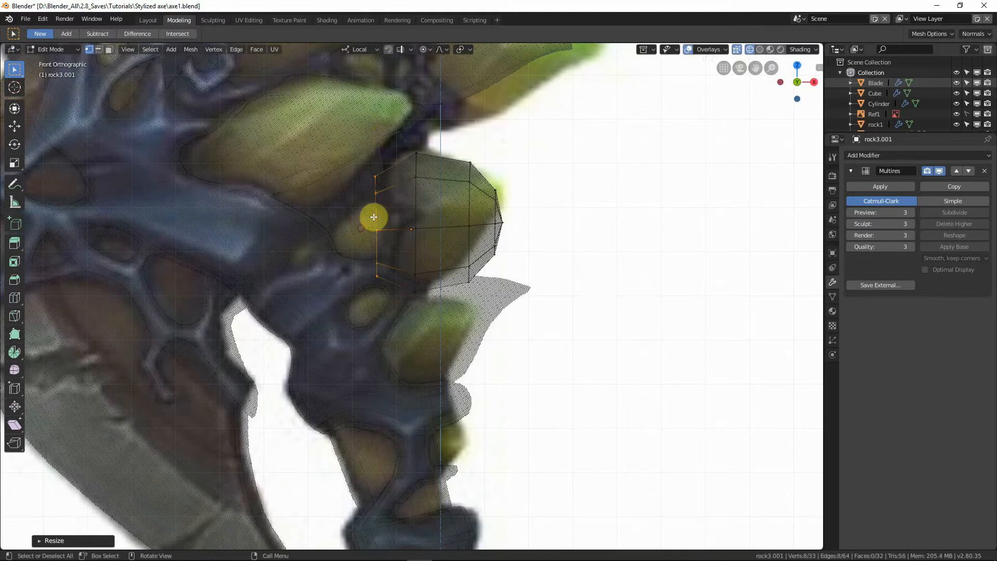
Step: Move the rounded rock copy's tip vertex up and outward with proportional editing to match the tip of the reference crystal
{"action": "left_click", "coordinate": [502, 225]}
{"action": "key", "text": "g"}
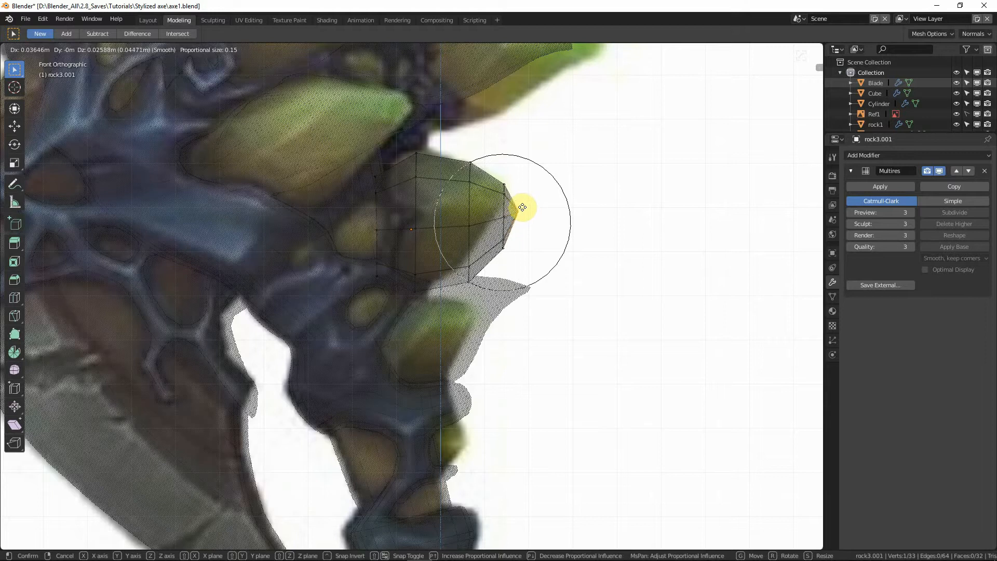
{"action": "left_click", "coordinate": [524, 194]}
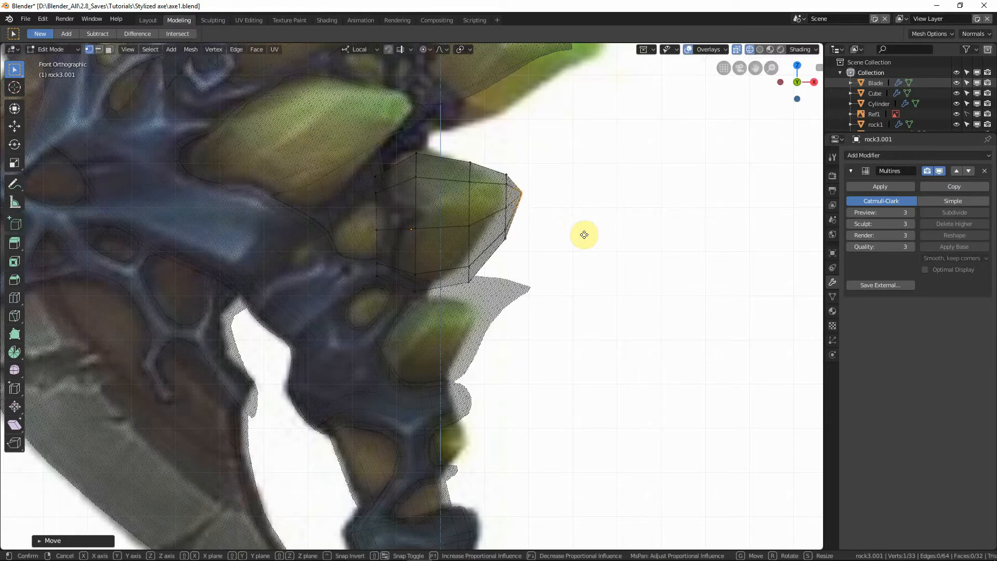
{"action": "key", "text": "g"}
{"action": "left_click", "coordinate": [577, 227]}
{"action": "key", "text": "s"}
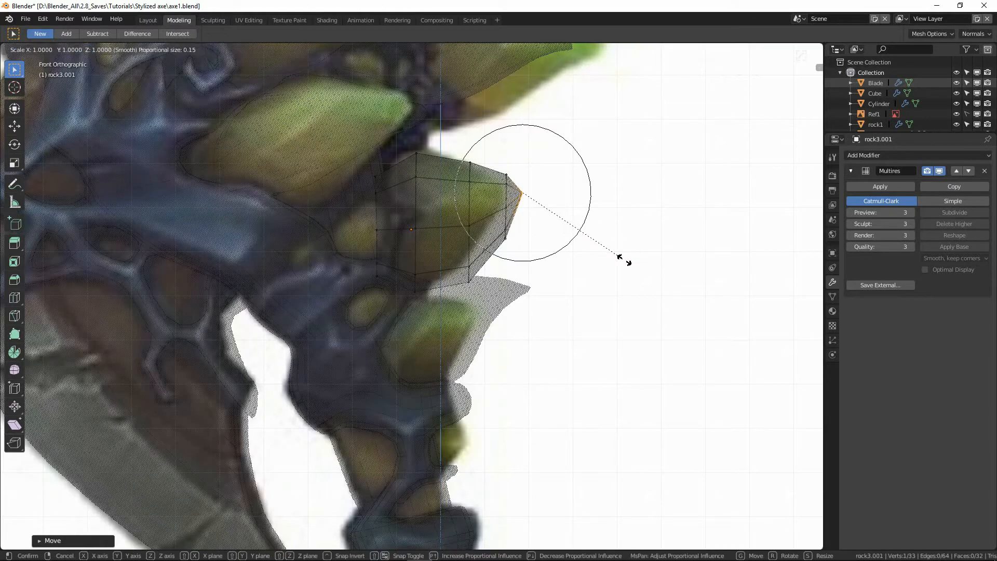
{"action": "scroll", "coordinate": [608, 242], "scroll_direction": "down", "scroll_amount": 5}
{"action": "left_click", "coordinate": [608, 241]}
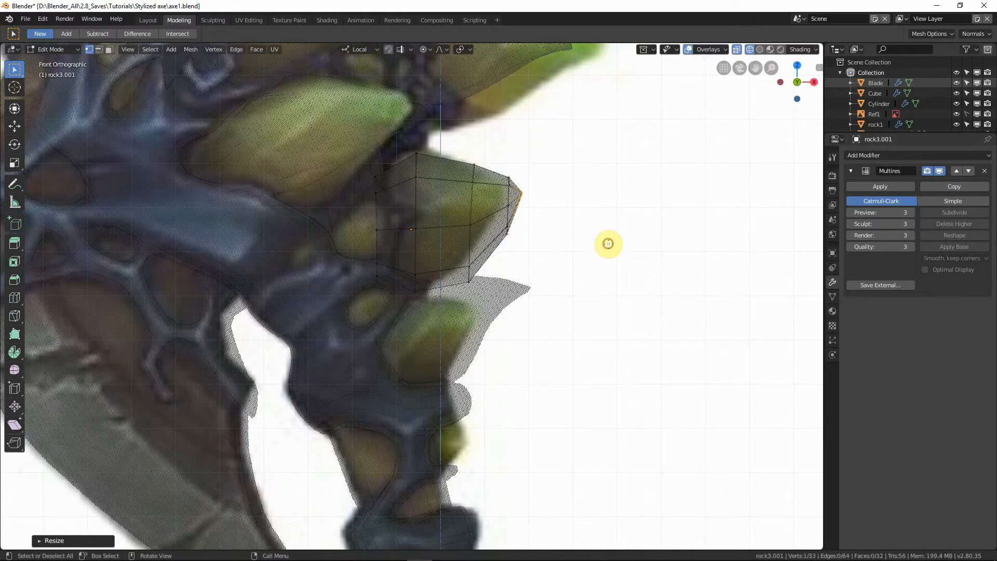
{"action": "key", "text": "g"}
{"action": "left_click", "coordinate": [594, 234]}
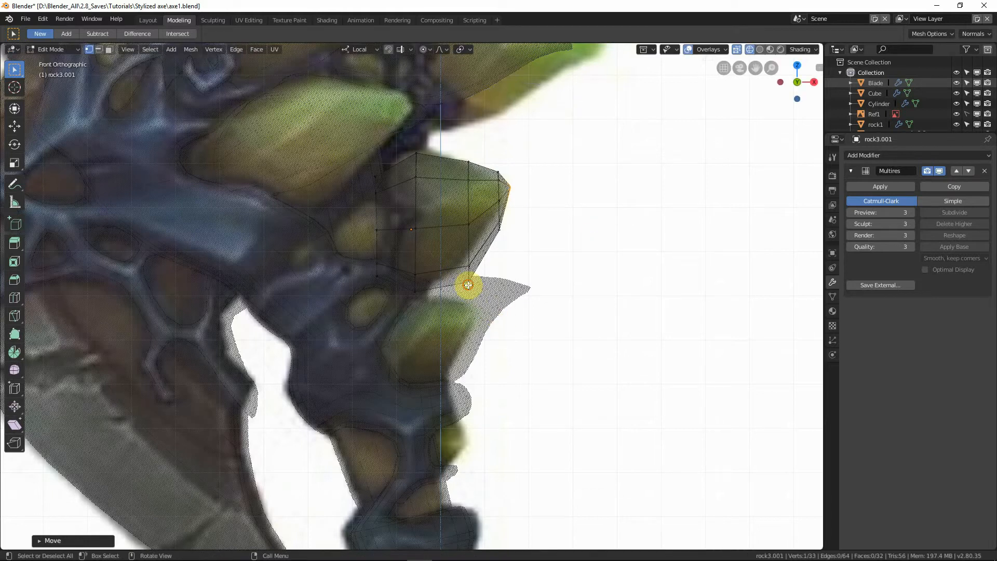
Step: Pull the rounded rock copy's lower outline vertices inward with a smaller proportional falloff to follow the reference crystal's underside
{"action": "key", "text": "g"}
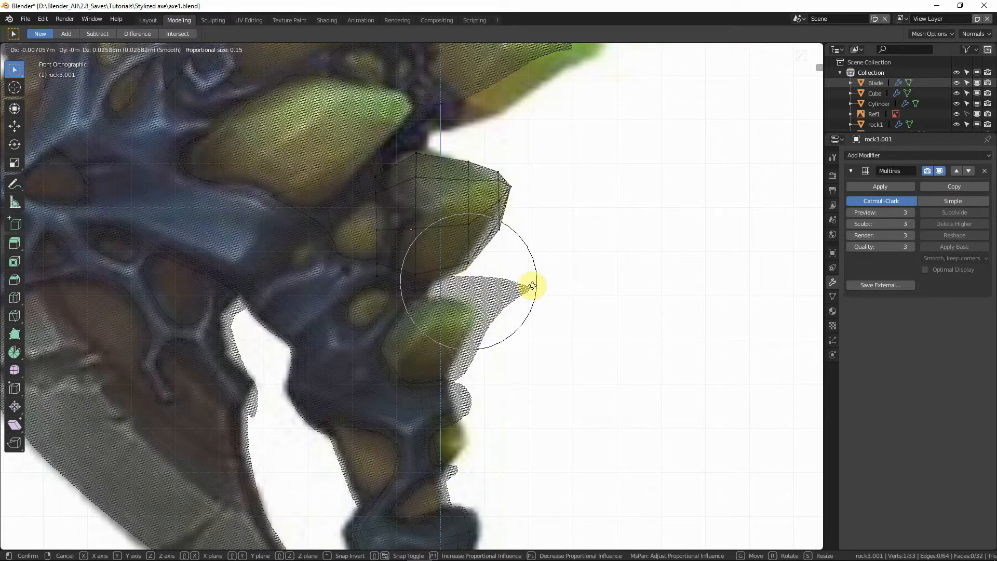
{"action": "left_click", "coordinate": [529, 280]}
{"action": "key", "text": "g"}
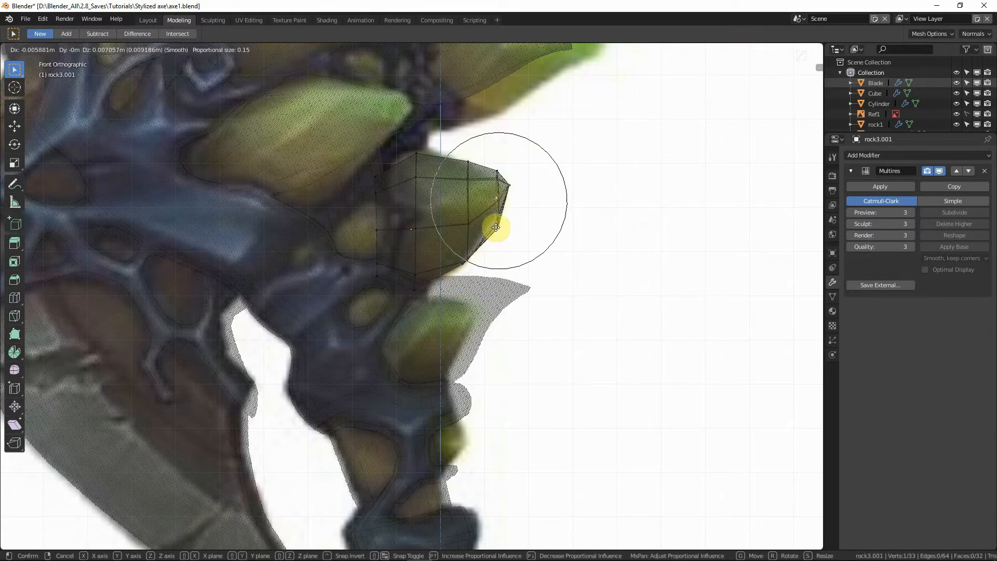
{"action": "scroll", "coordinate": [495, 227], "scroll_direction": "up", "scroll_amount": 3}
{"action": "left_click", "coordinate": [495, 228]}
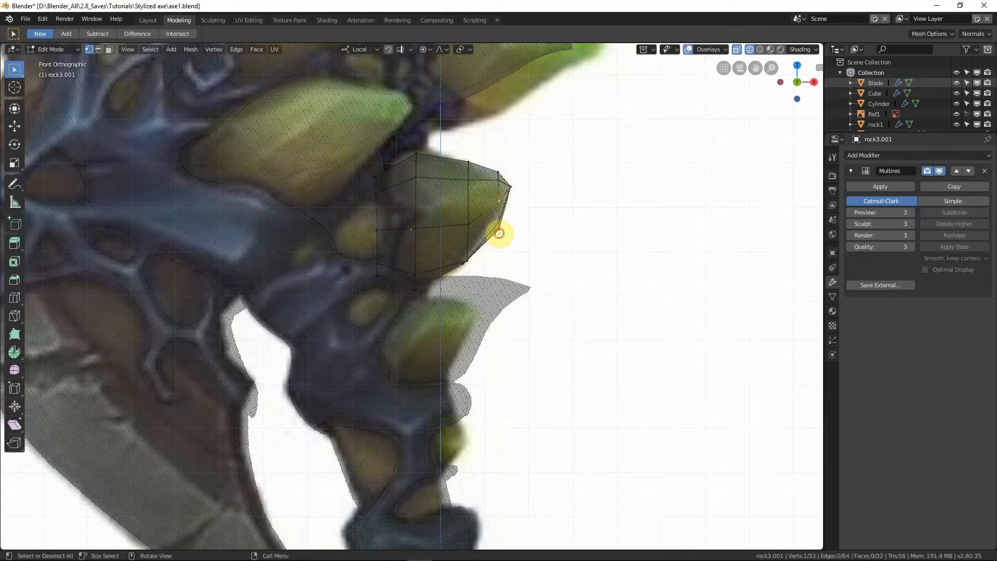
{"action": "key", "text": "shift+z"}
{"action": "key", "text": "shift+z"}
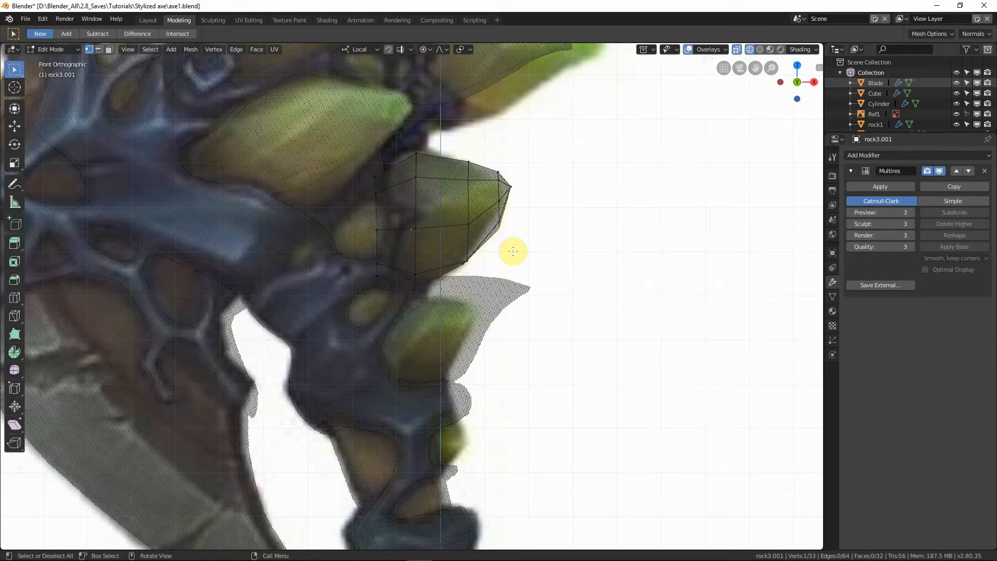
{"action": "key", "text": "g"}
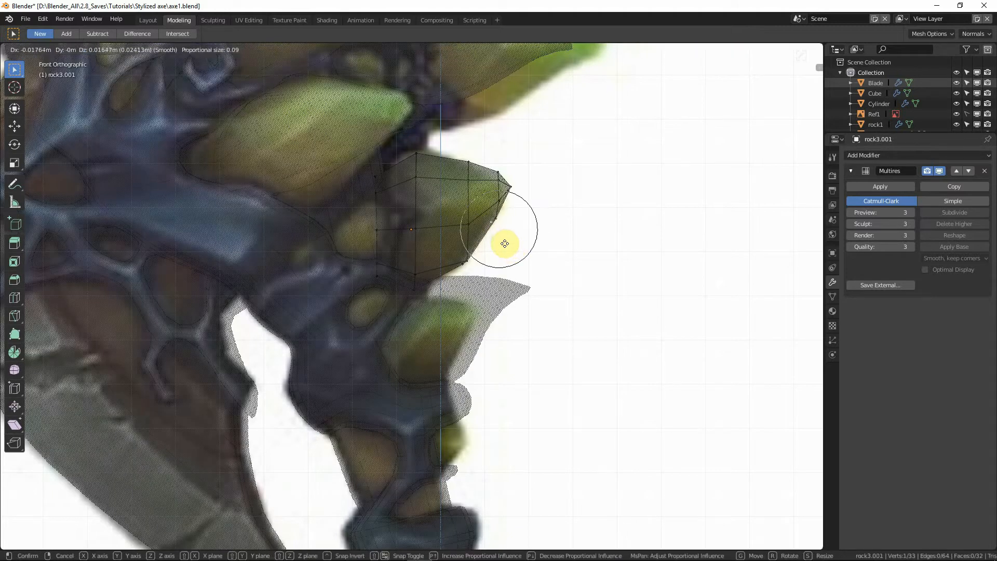
{"action": "left_click", "coordinate": [505, 244]}
Step: Raise two vertices along the rock copy's upper outline in solid shading and return to Object Mode
{"action": "left_click", "coordinate": [418, 154]}
{"action": "key", "text": "g"}
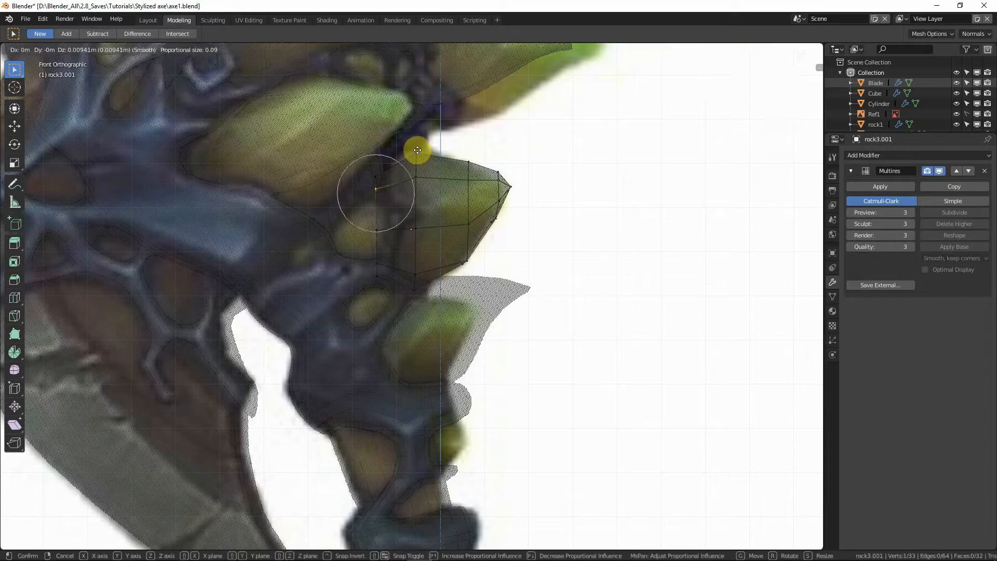
{"action": "right_click", "coordinate": [418, 150]}
{"action": "key", "text": "shift+z"}
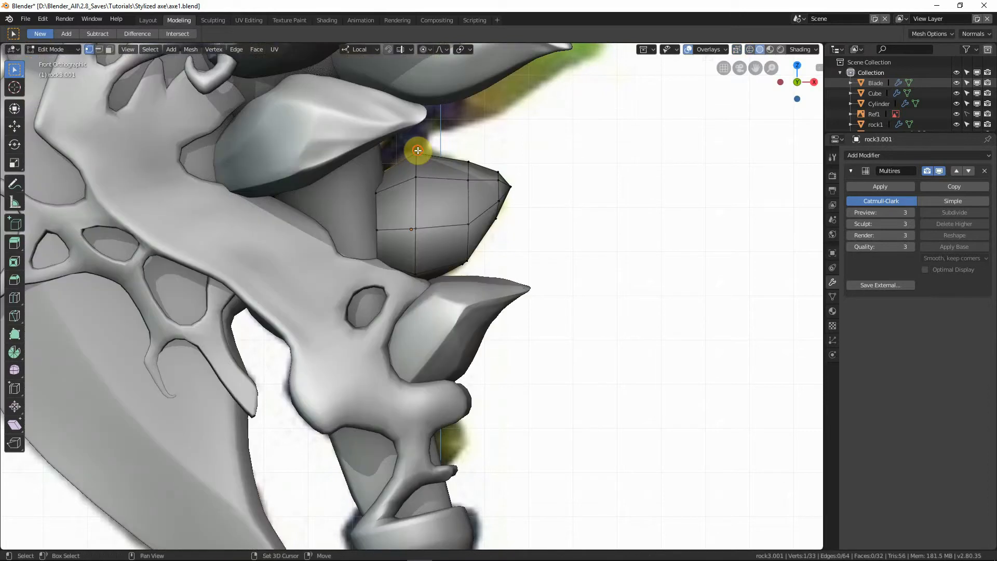
{"action": "left_click", "coordinate": [418, 151]}
{"action": "key", "text": "g"}
{"action": "left_click", "coordinate": [465, 156]}
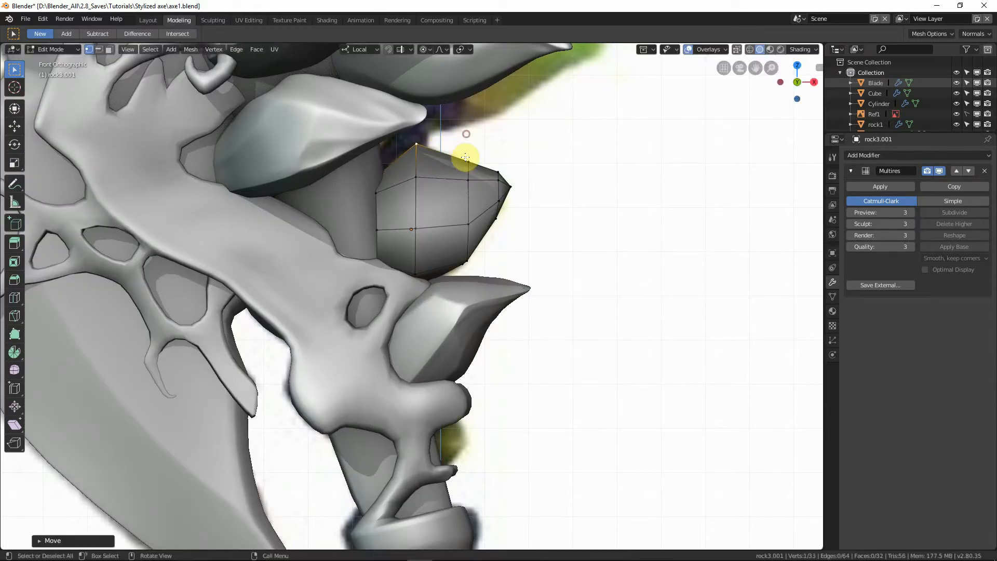
{"action": "left_click", "coordinate": [465, 161]}
{"action": "key", "text": "g"}
{"action": "left_click", "coordinate": [465, 149]}
{"action": "key", "text": "Tab"}
{"action": "scroll", "coordinate": [521, 227], "scroll_direction": "down", "scroll_amount": 4}
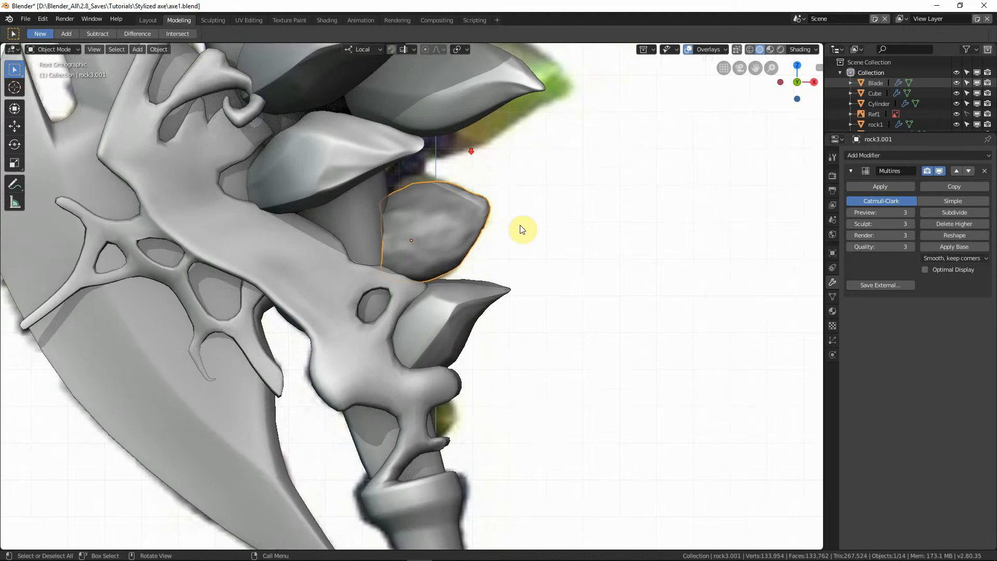
Step: Inspect the reshaped rock copy in perspective and undo all of its base, tip and outline vertex edits
{"action": "middle_click_drag", "start_coordinate": [520, 226], "coordinate": [419, 270]}
{"action": "scroll", "coordinate": [431, 239], "scroll_direction": "up", "scroll_amount": 5}
{"action": "middle_click_drag", "start_coordinate": [468, 153], "coordinate": [505, 168]}
{"action": "key", "text": "Tab"}
{"action": "left_click", "coordinate": [432, 192]}
{"action": "middle_click_drag", "start_coordinate": [562, 173], "coordinate": [562, 167]}
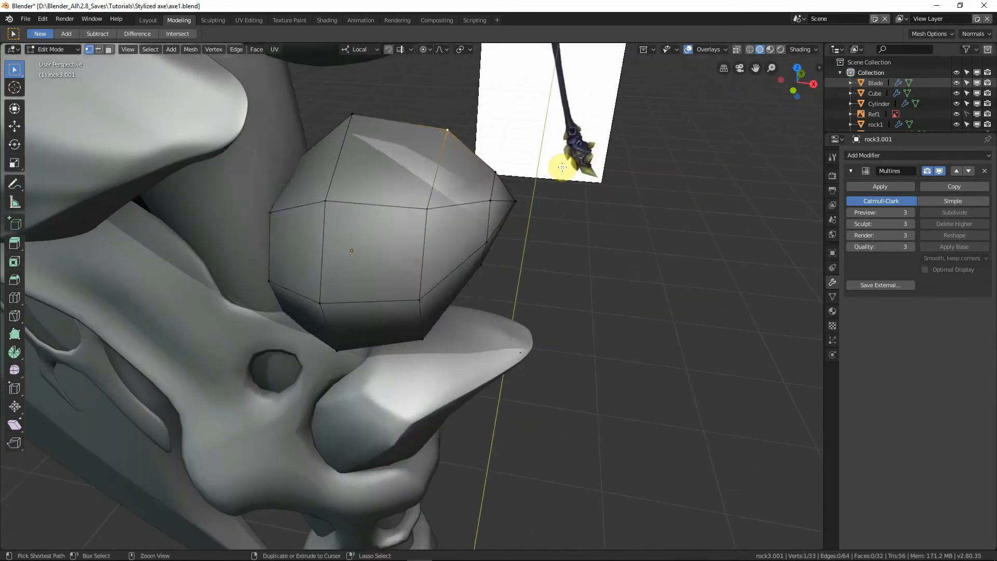
{"action": "key", "text": "ctrl+z"}
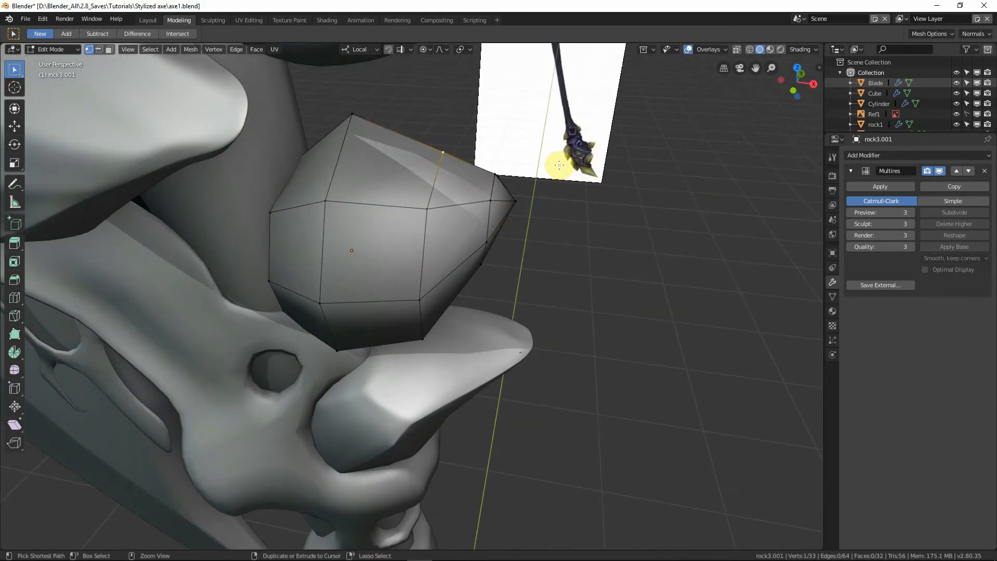
{"action": "key", "text": "ctrl+z"}
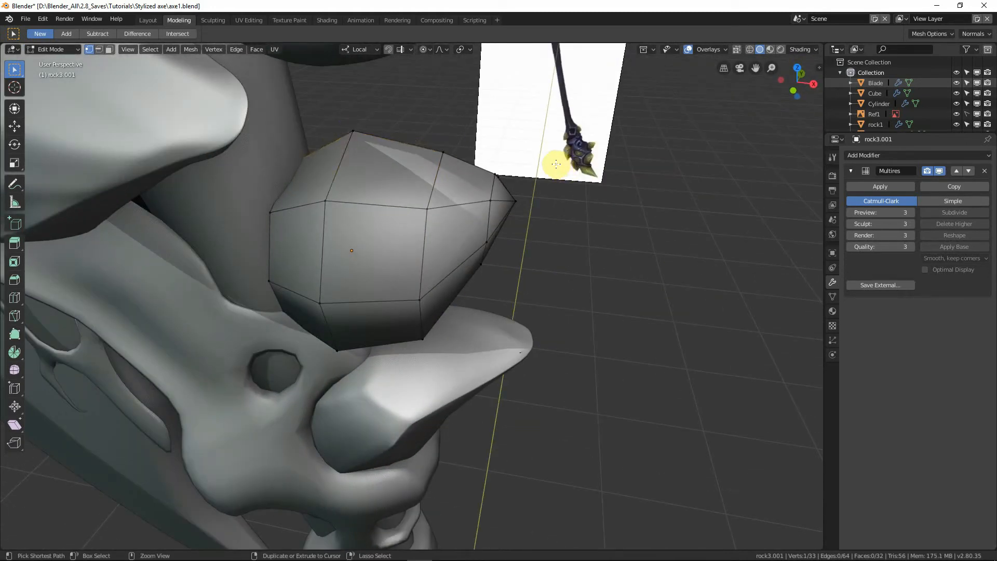
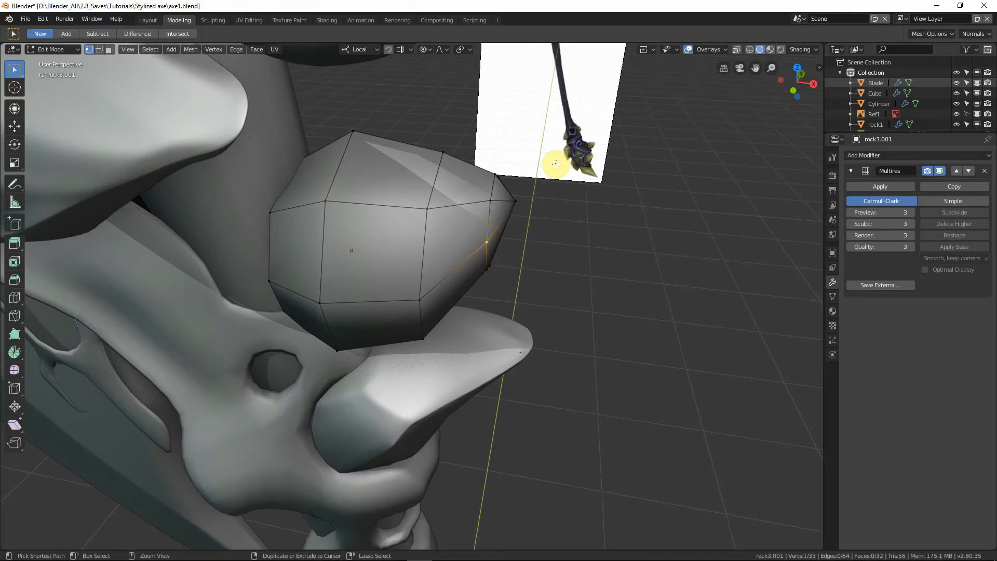
{"action": "key", "text": "ctrl+z"}
{"action": "key", "text": "ctrl+z"}
{"action": "key", "text": "ctrl+z"}
{"action": "key", "text": "ctrl+z"}
{"action": "key", "text": "ctrl+z"}
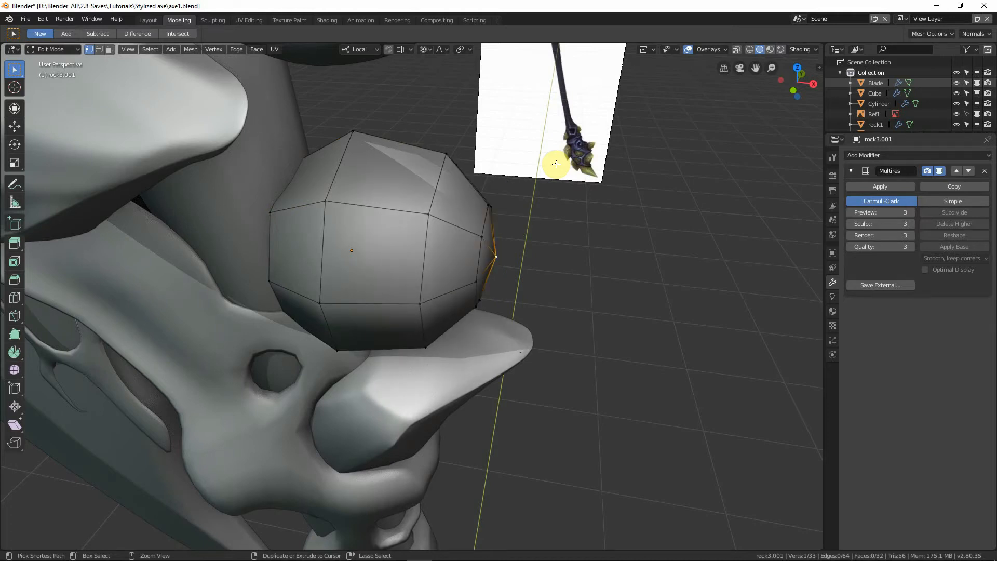
{"action": "key", "text": "ctrl+z"}
{"action": "key", "text": "ctrl+z"}
{"action": "key", "text": "ctrl+z"}
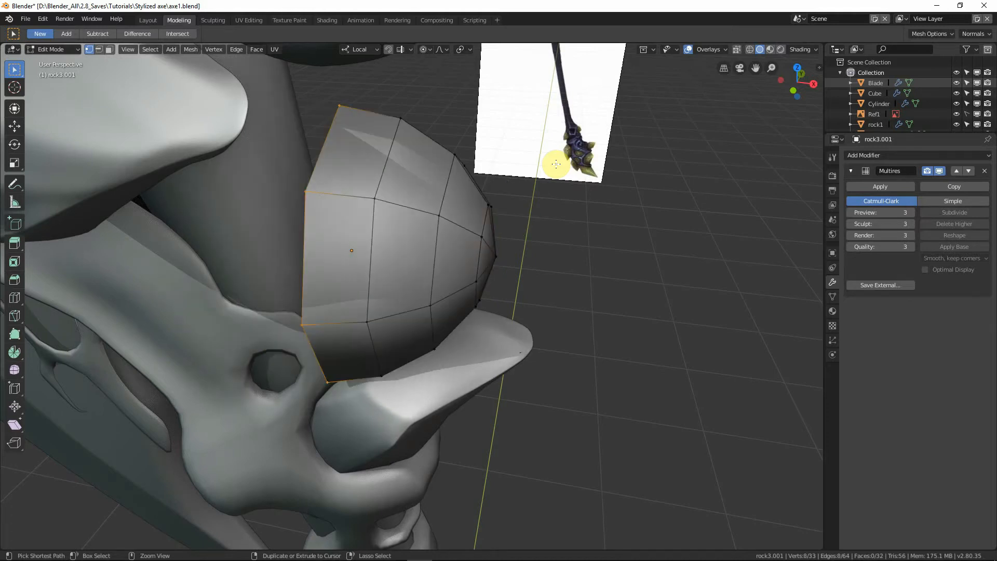
Step: Return to Object Mode and delete the rounded rock copy beside the axe handle
{"action": "scroll", "coordinate": [556, 164], "scroll_direction": "down", "scroll_amount": 4}
{"action": "middle_click_drag", "start_coordinate": [466, 270], "coordinate": [517, 263]}
{"action": "key", "text": "Tab"}
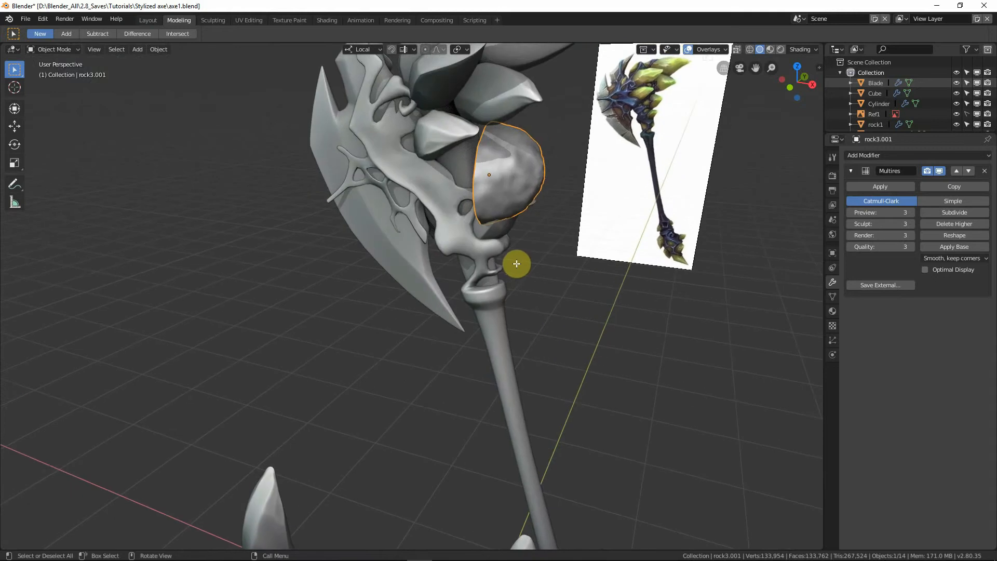
{"action": "key", "text": "x"}
{"action": "left_click", "coordinate": [511, 257]}
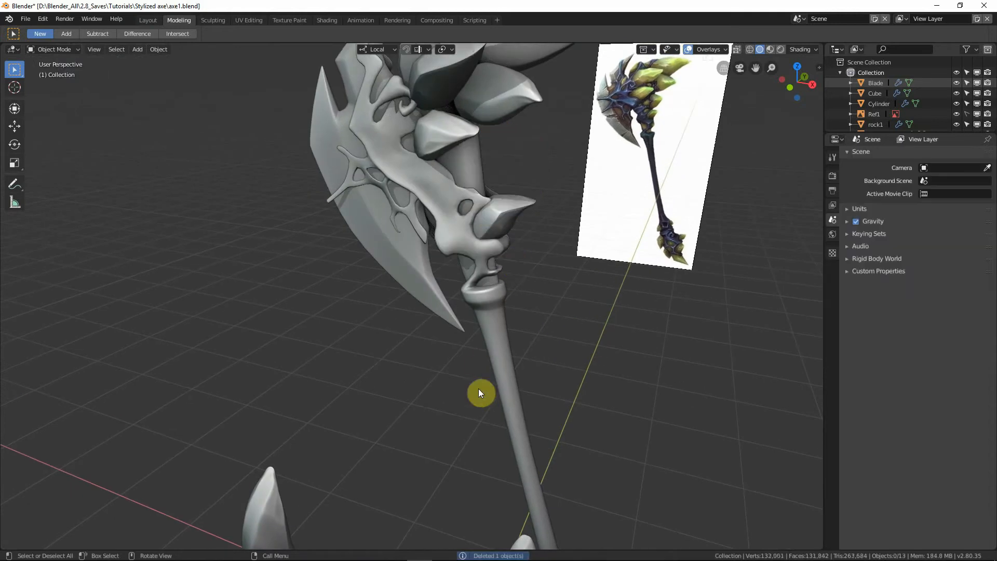
Step: Focus on the original low rounded rock and pull its top vertex up and to one side with proportional editing, forming a taller leaning crystal
{"action": "middle_click_drag", "start_coordinate": [459, 439], "coordinate": [452, 349]}
{"action": "left_click", "coordinate": [370, 413]}
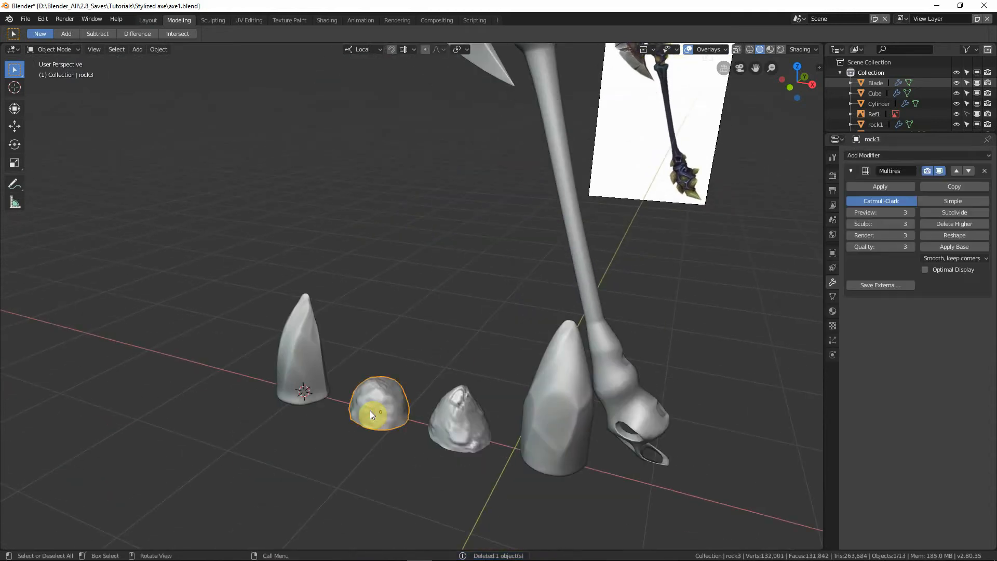
{"action": "key", "text": "KP_Decimal"}
{"action": "scroll", "coordinate": [469, 425], "scroll_direction": "down", "scroll_amount": 4}
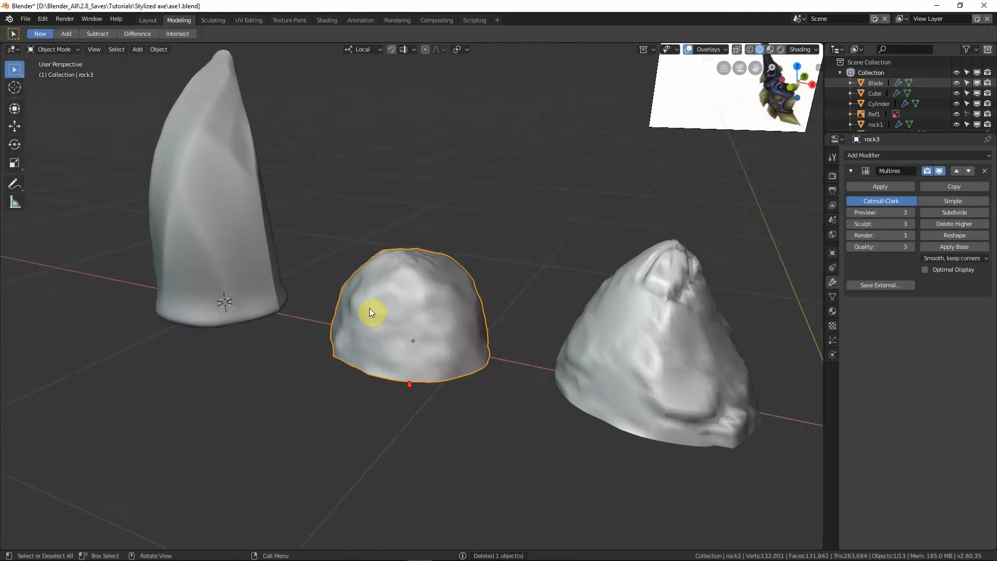
{"action": "middle_click_drag", "start_coordinate": [369, 308], "coordinate": [614, 291]}
{"action": "key", "text": "Tab"}
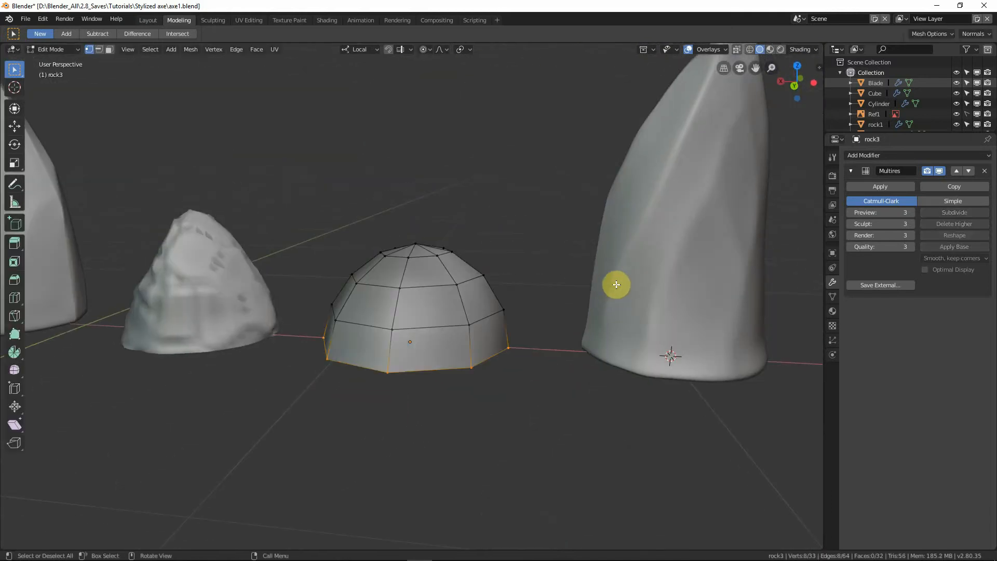
{"action": "key", "text": "Tab"}
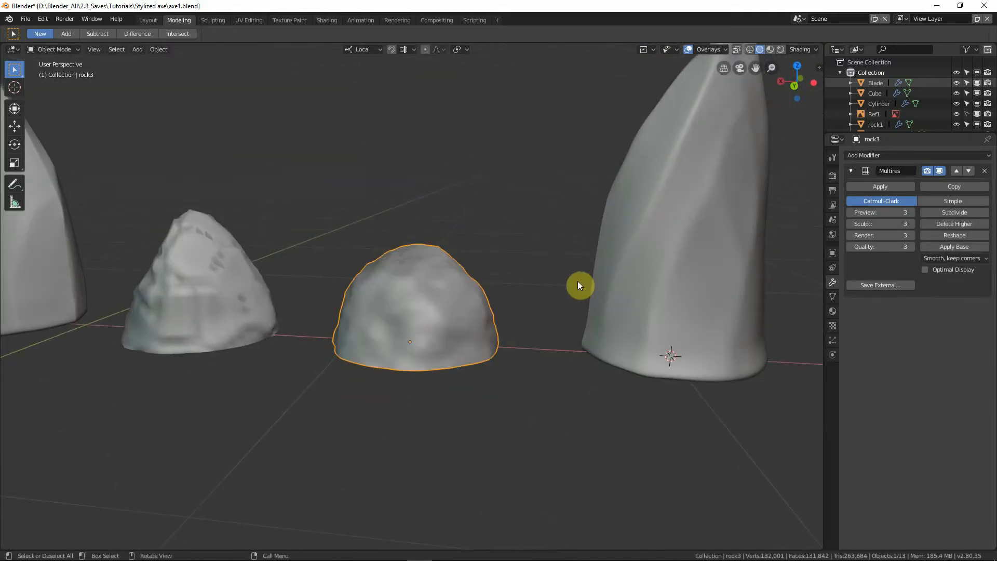
{"action": "key", "text": "Tab"}
{"action": "key", "text": "Tab"}
{"action": "key", "text": "Tab"}
{"action": "left_click_drag", "start_coordinate": [414, 243], "coordinate": [383, 173]}
{"action": "key", "text": "Tab"}
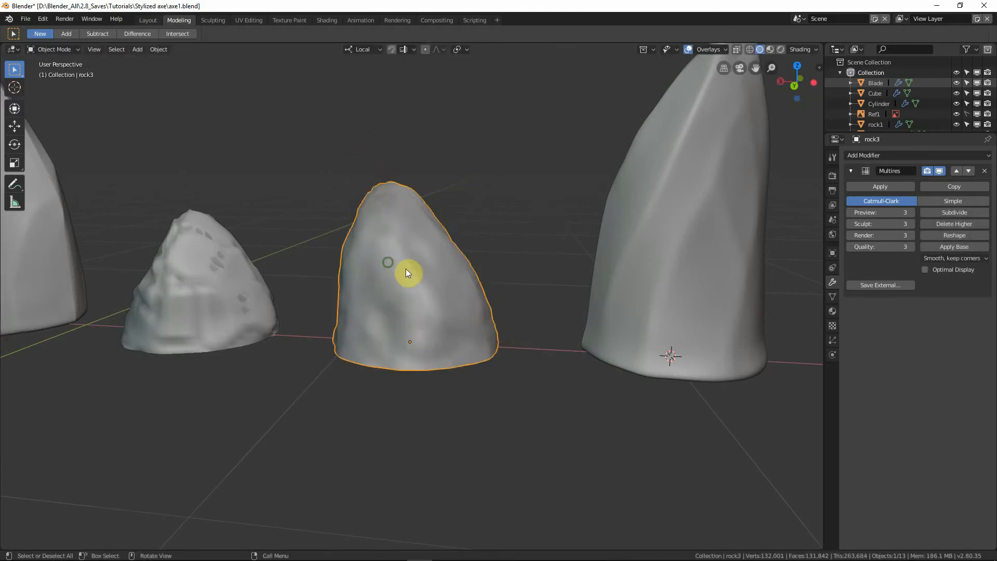
Step: Check the leaning crystal from the front and undo its reshaping to restore the low rounded source rock
{"action": "middle_click_drag", "start_coordinate": [405, 269], "coordinate": [657, 268]}
{"action": "key", "text": "KP_1"}
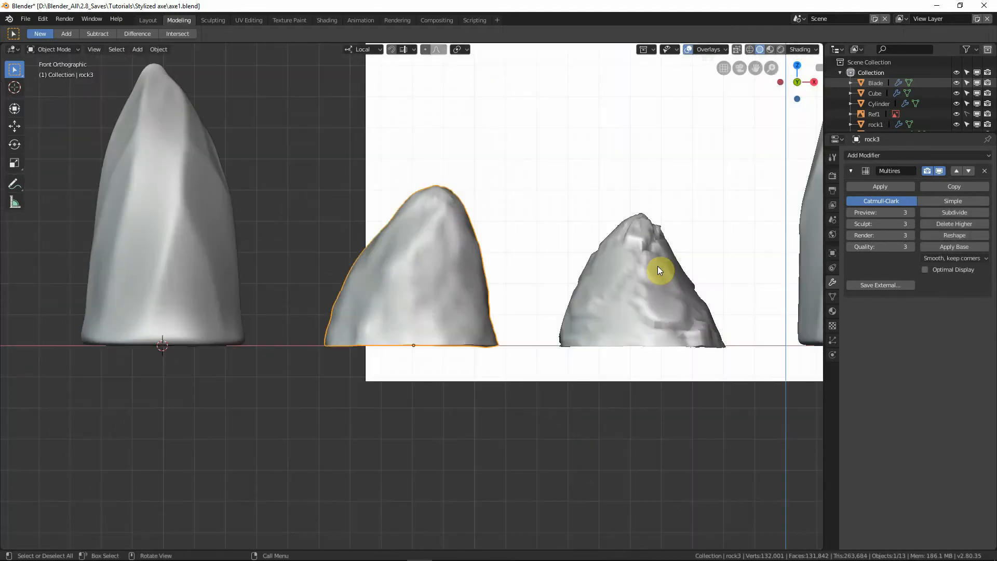
{"action": "key", "text": "Tab"}
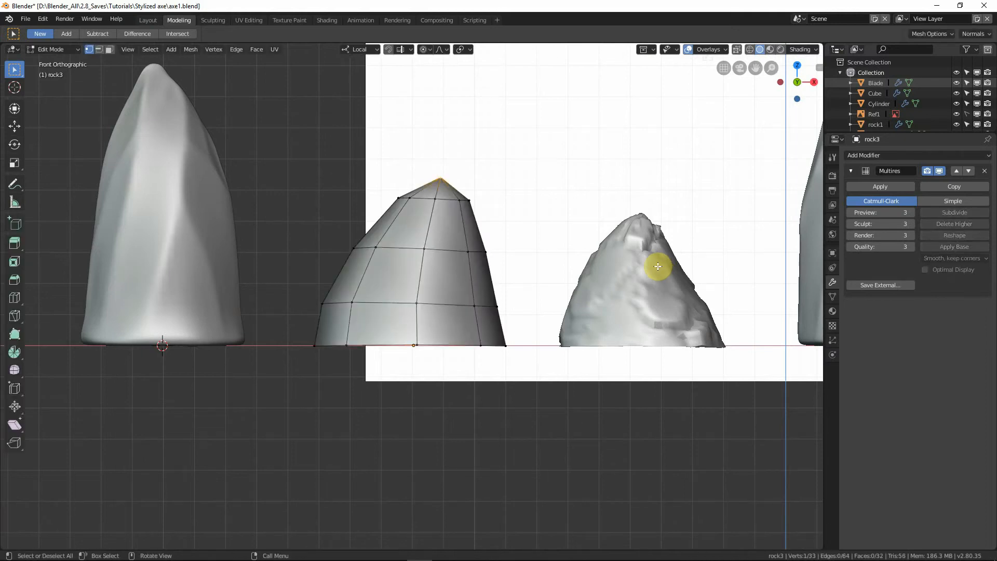
{"action": "key", "text": "Tab"}
{"action": "scroll", "coordinate": [507, 218], "scroll_direction": "down", "scroll_amount": 5}
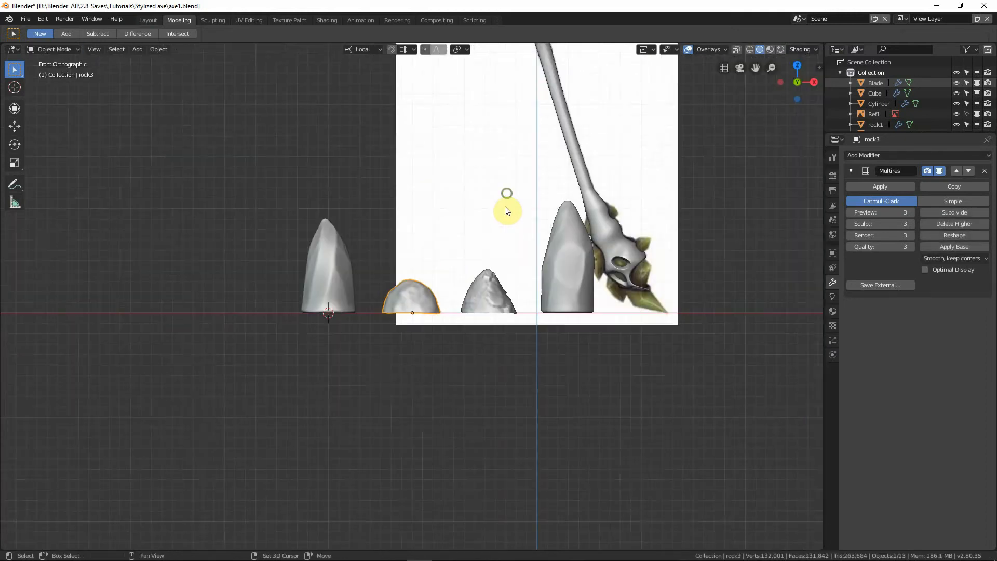
Step: Duplicate the low rounded rock, place the copy beside the axe head below the lowest crystal spike and rotate it about 90°
{"action": "key", "text": "shift+d"}
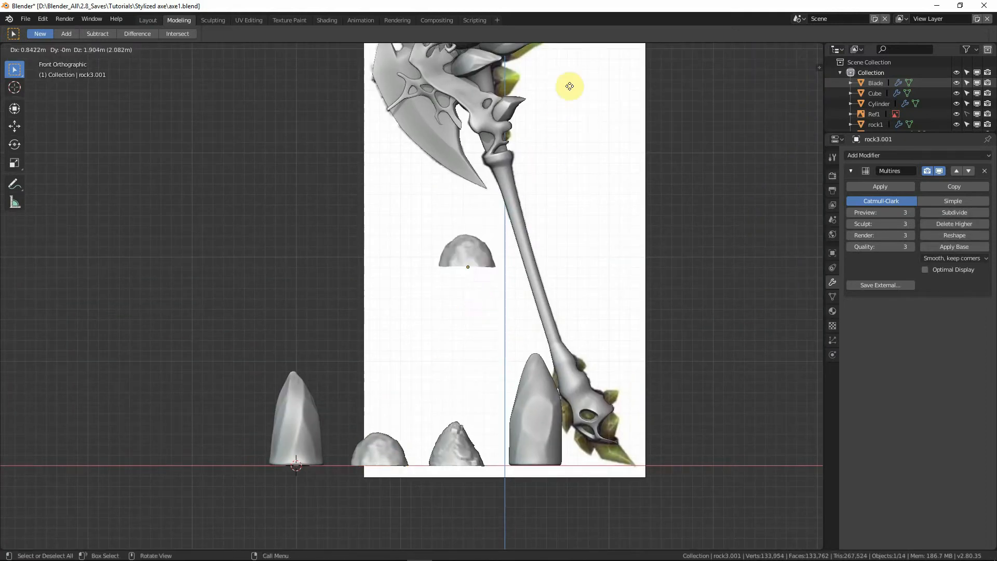
{"action": "left_click", "coordinate": [592, 449]}
{"action": "scroll", "coordinate": [523, 423], "scroll_direction": "up", "scroll_amount": 6}
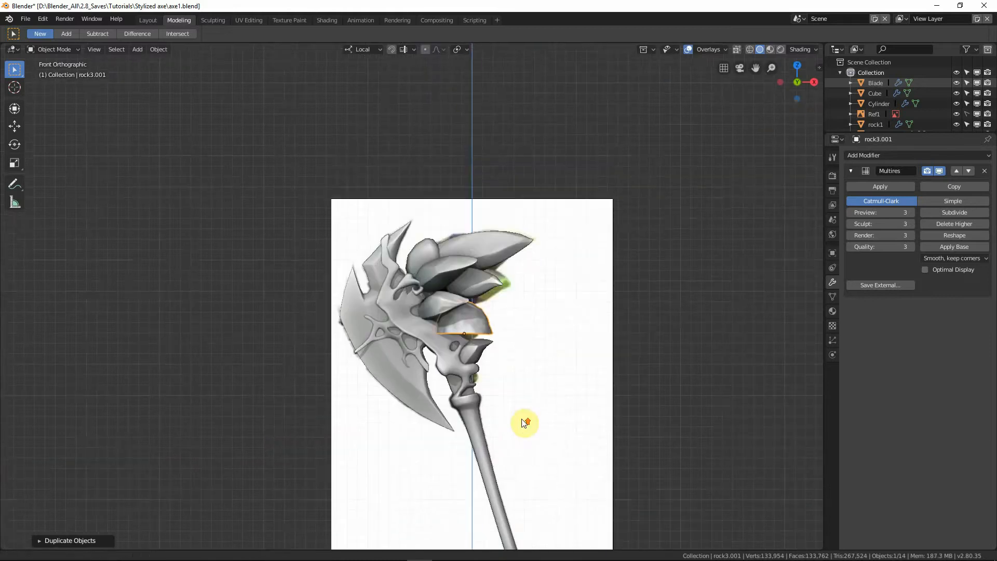
{"action": "key", "text": "r"}
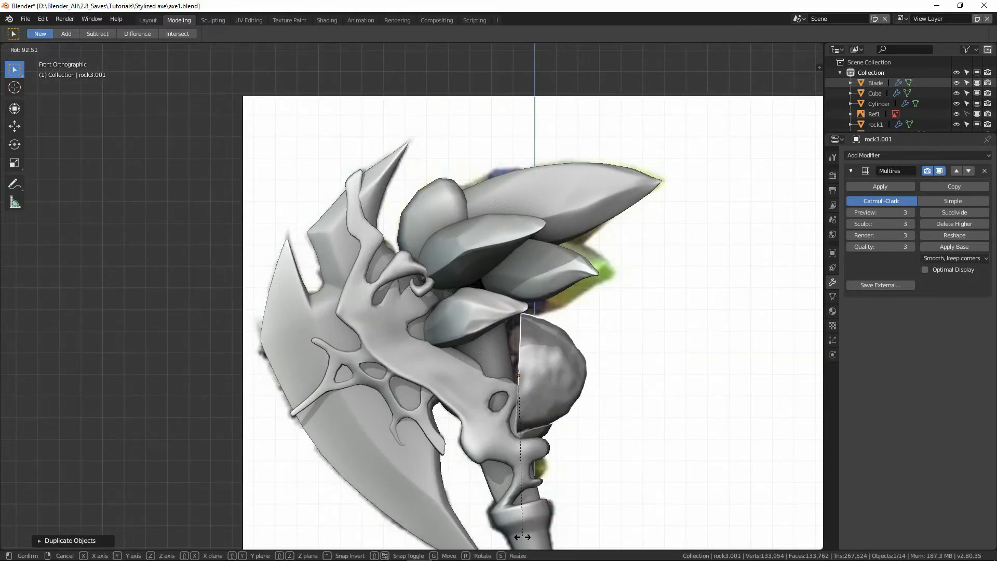
{"action": "left_click", "coordinate": [576, 486]}
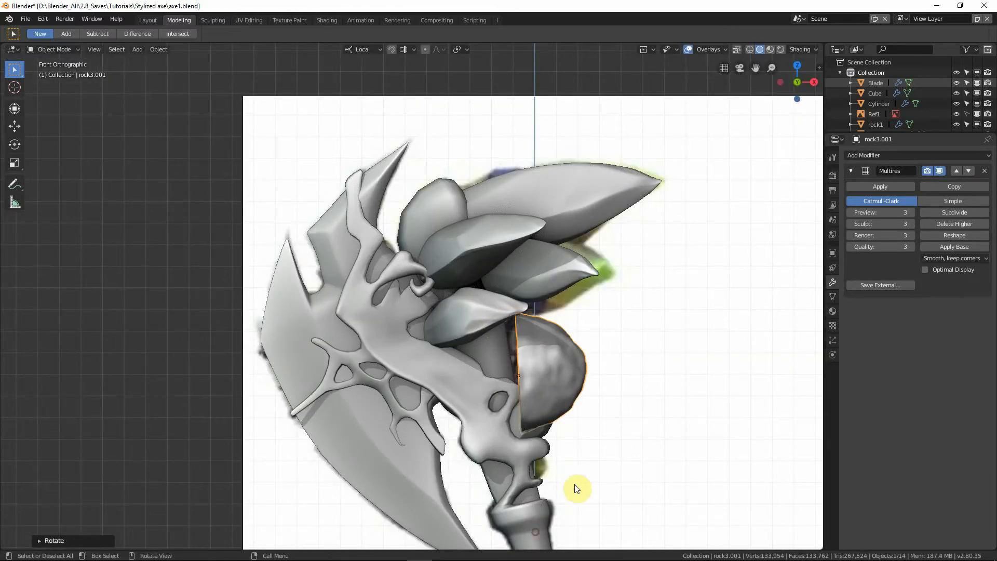
{"action": "middle_click_drag", "start_coordinate": [576, 487], "coordinate": [558, 463]}
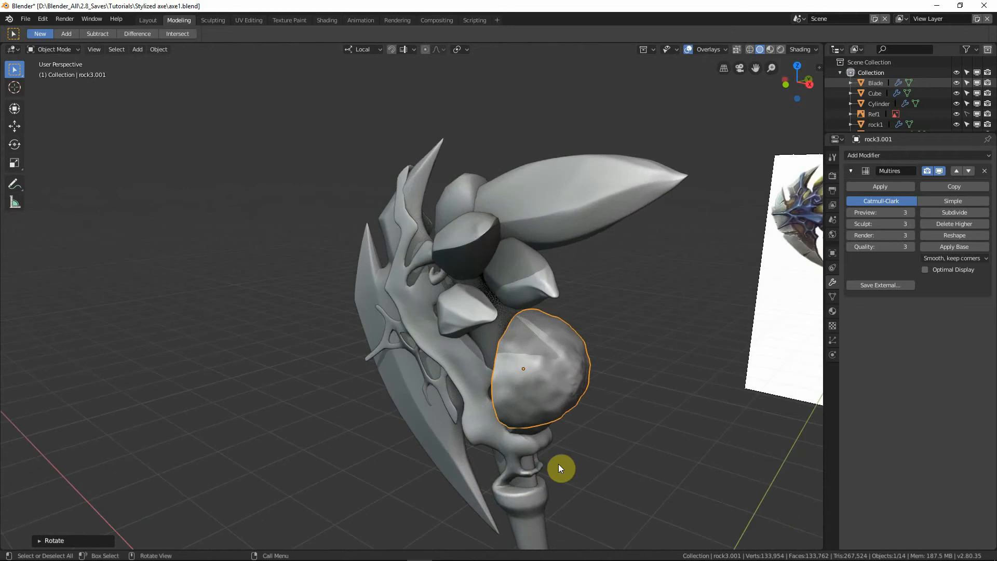
{"action": "key", "text": "g"}
{"action": "right_click", "coordinate": [633, 413]}
{"action": "middle_click_drag", "start_coordinate": [634, 413], "coordinate": [605, 454]}
{"action": "key", "text": "KP_1"}
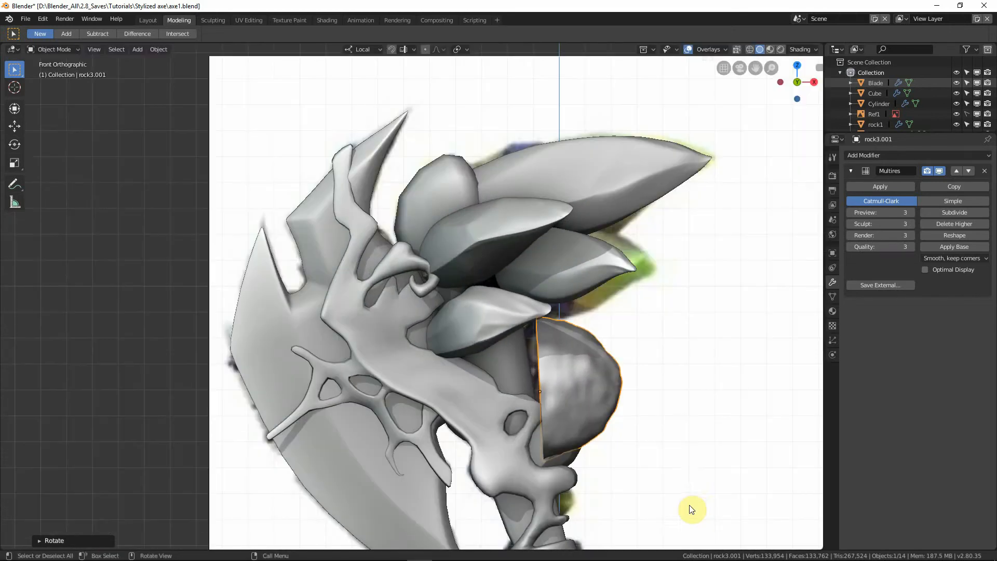
Step: Scale the rock copy down in wireframe and move it over the reference crystal above the small lower spike
{"action": "key", "text": "shift+z"}
{"action": "scroll", "coordinate": [697, 484], "scroll_direction": "up", "scroll_amount": 2}
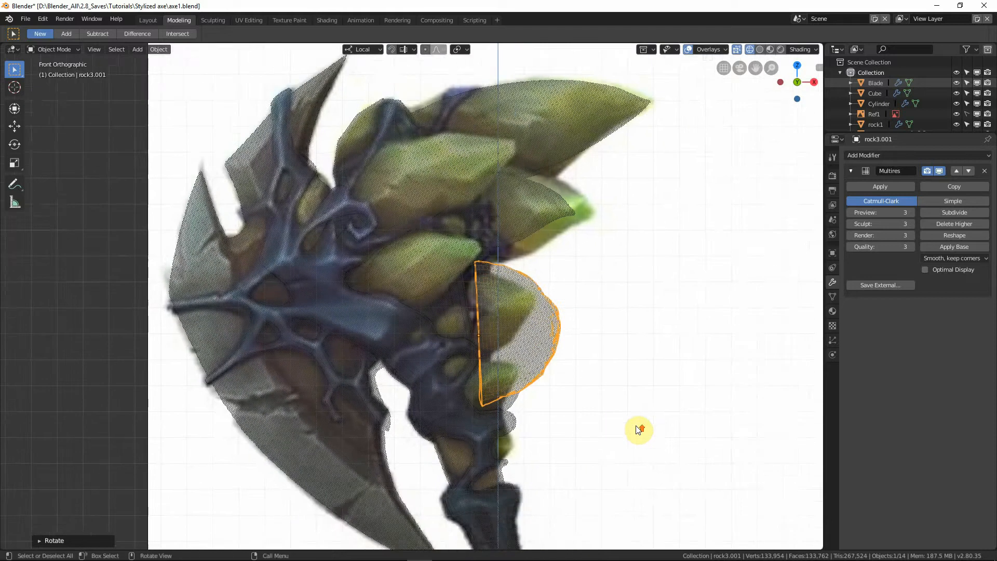
{"action": "key", "text": "s"}
{"action": "key", "text": "g"}
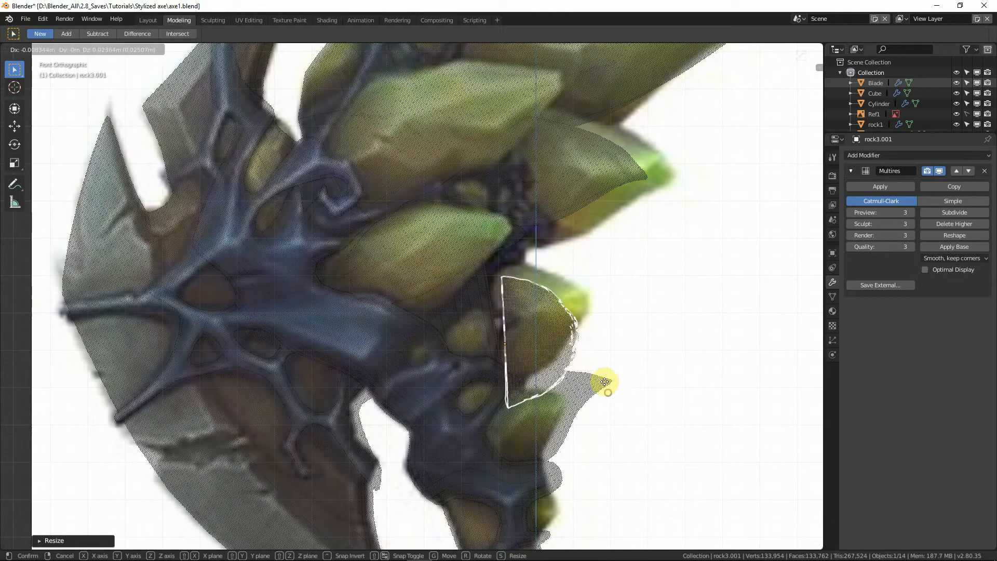
{"action": "left_click", "coordinate": [565, 364]}
Step: Extend the rock copy's flat base toward the axe head with proportional editing and scale the base vertices narrower
{"action": "key", "text": "Tab"}
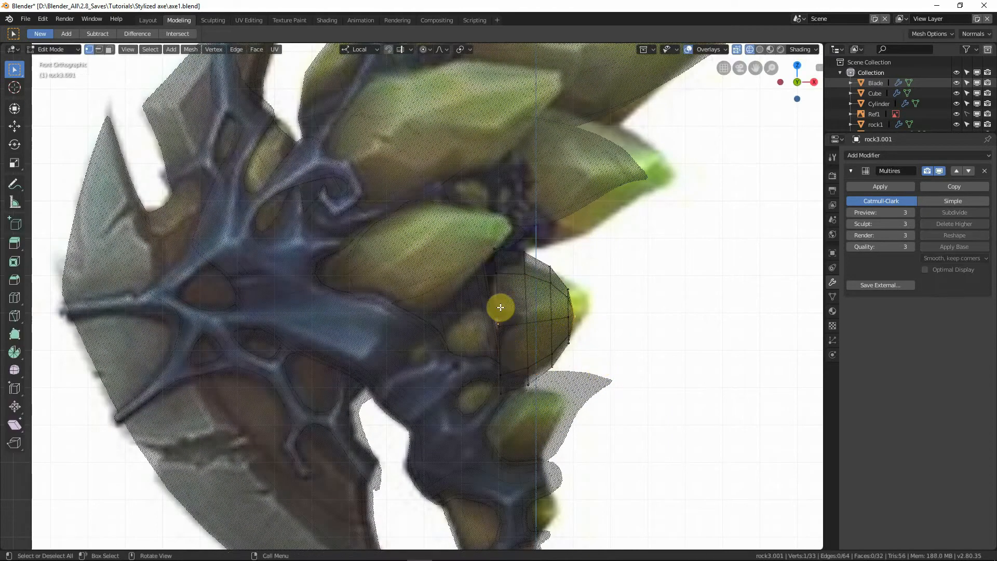
{"action": "key", "text": "g"}
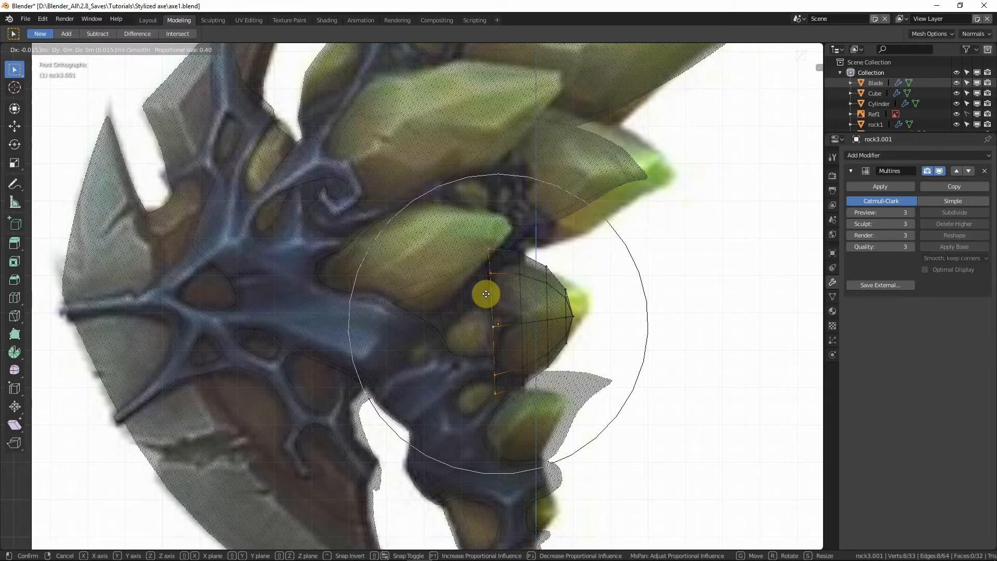
{"action": "scroll", "coordinate": [485, 292], "scroll_direction": "up", "scroll_amount": 5}
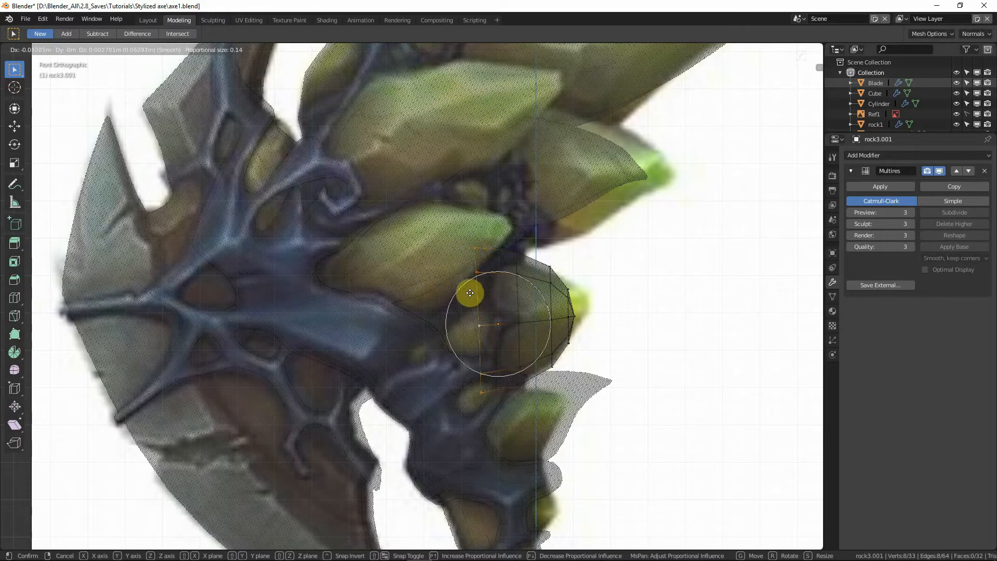
{"action": "left_click", "coordinate": [483, 322]}
{"action": "key", "text": "s"}
{"action": "scroll", "coordinate": [483, 327], "scroll_direction": "down", "scroll_amount": 1}
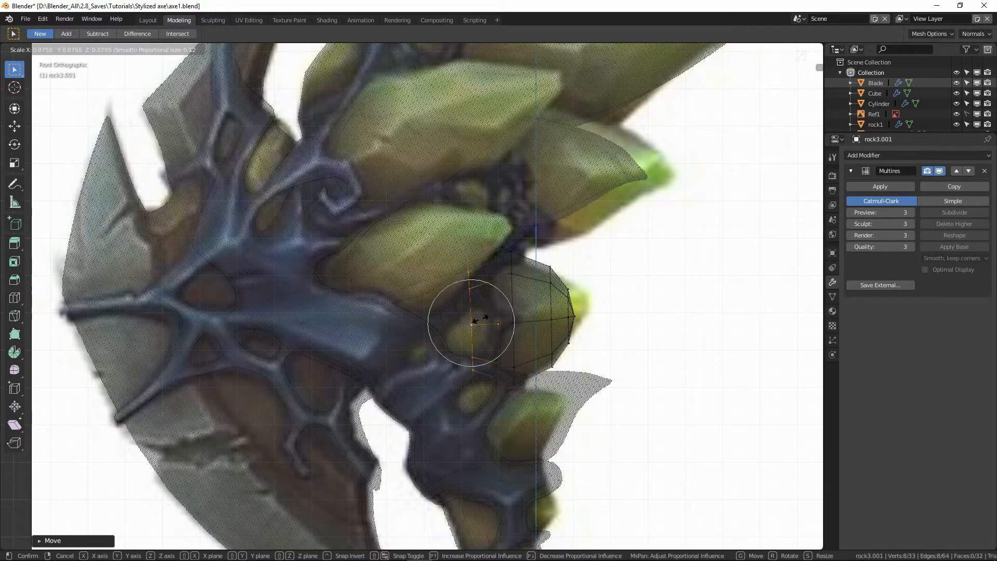
{"action": "left_click", "coordinate": [485, 317]}
{"action": "key", "text": "s"}
{"action": "scroll", "coordinate": [499, 328], "scroll_direction": "down", "scroll_amount": 7}
{"action": "left_click", "coordinate": [500, 329]}
Step: Pull the rock copy's tip vertex out to the reference crystal's point and scale the surrounding vertices with proportional editing
{"action": "left_click", "coordinate": [574, 312]}
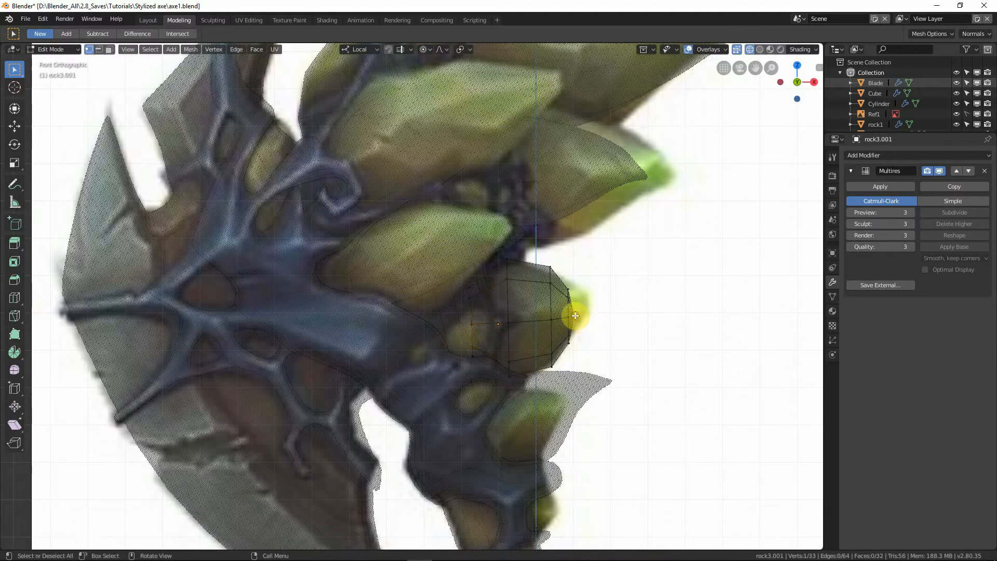
{"action": "key", "text": "g"}
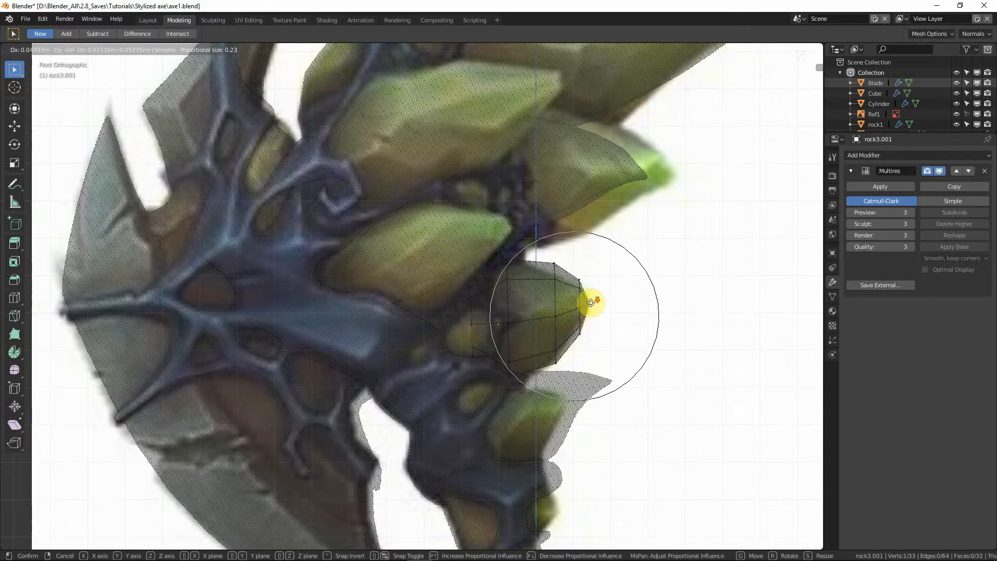
{"action": "scroll", "coordinate": [590, 302], "scroll_direction": "up", "scroll_amount": 2}
{"action": "left_click", "coordinate": [593, 300]}
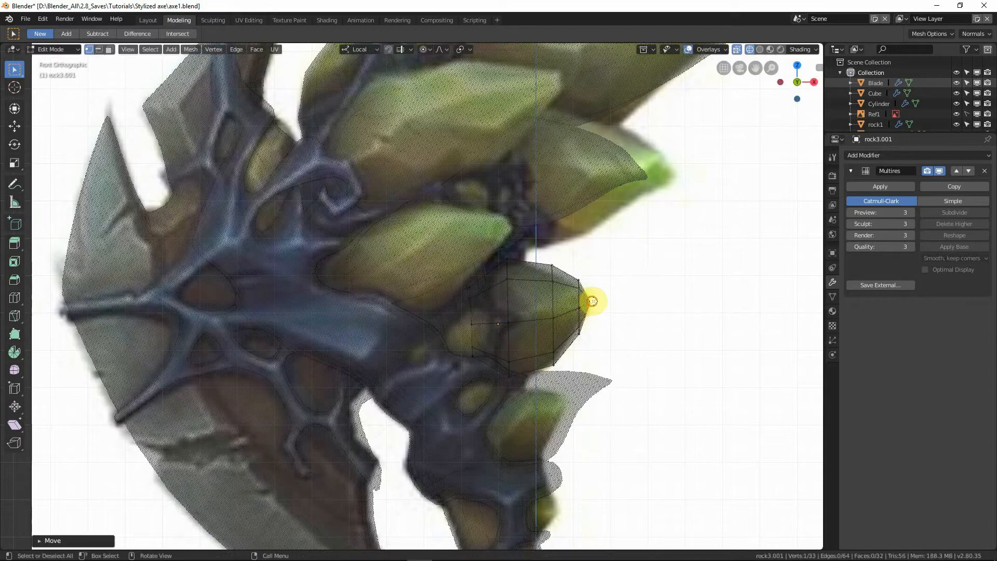
{"action": "key", "text": "s"}
{"action": "left_click", "coordinate": [639, 308]}
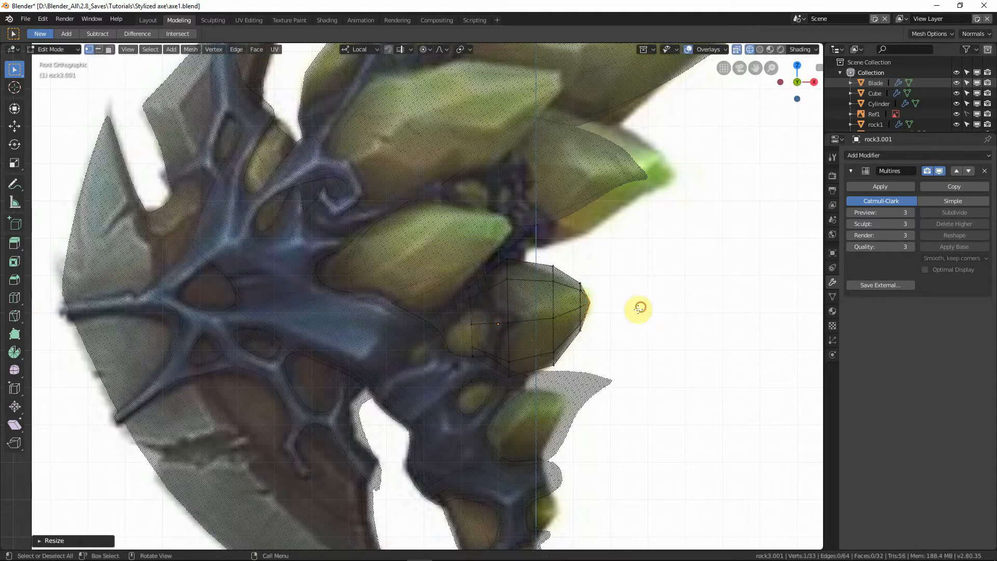
Step: Adjust the vertices along the rock copy's lower outline to follow the reference crystal's underside and return to Object Mode
{"action": "left_click", "coordinate": [553, 363]}
{"action": "key", "text": "s"}
{"action": "left_click", "coordinate": [609, 362]}
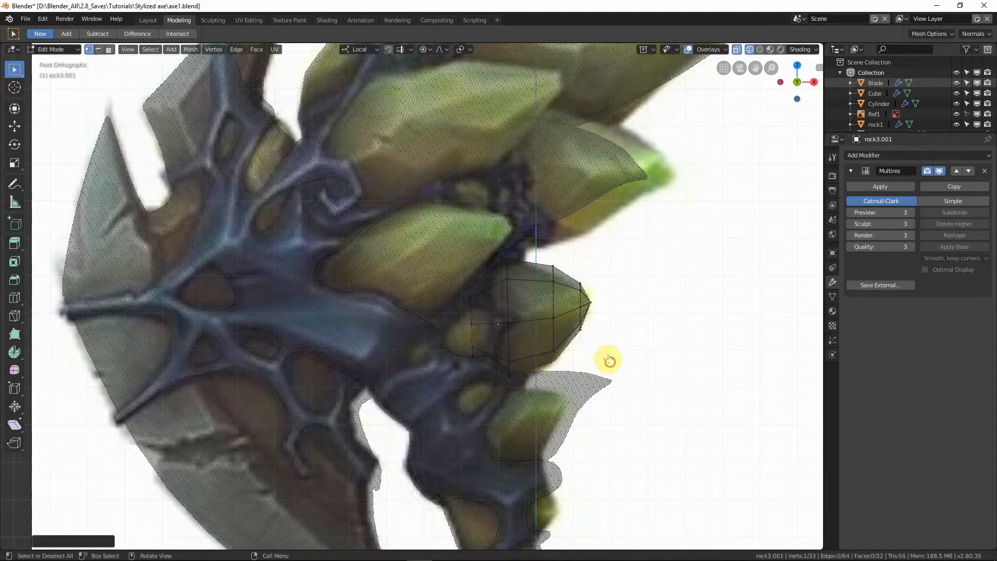
{"action": "left_click", "coordinate": [581, 336]}
{"action": "key", "text": "g"}
{"action": "right_click", "coordinate": [623, 347]}
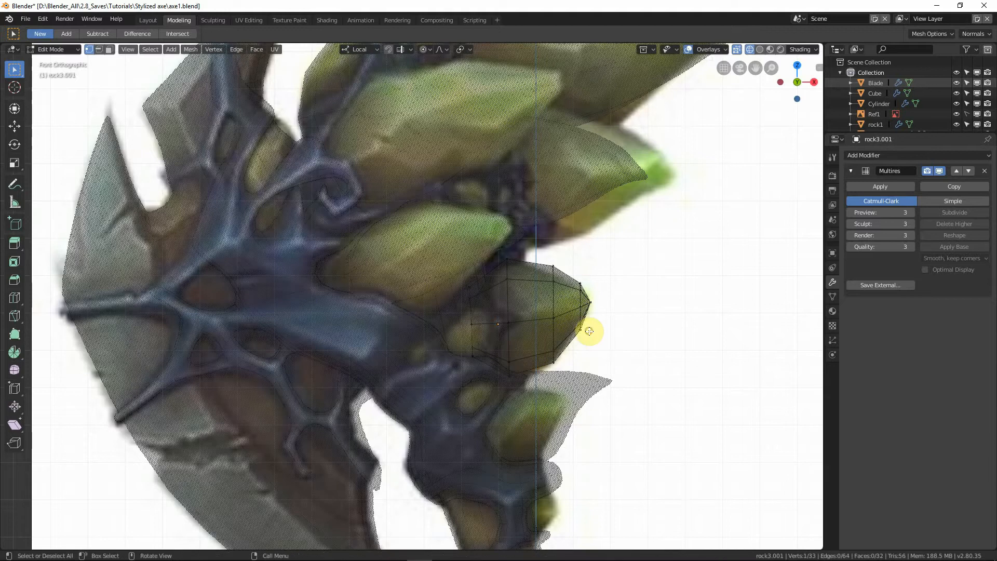
{"action": "key", "text": "shift+z"}
{"action": "key", "text": "shift+z"}
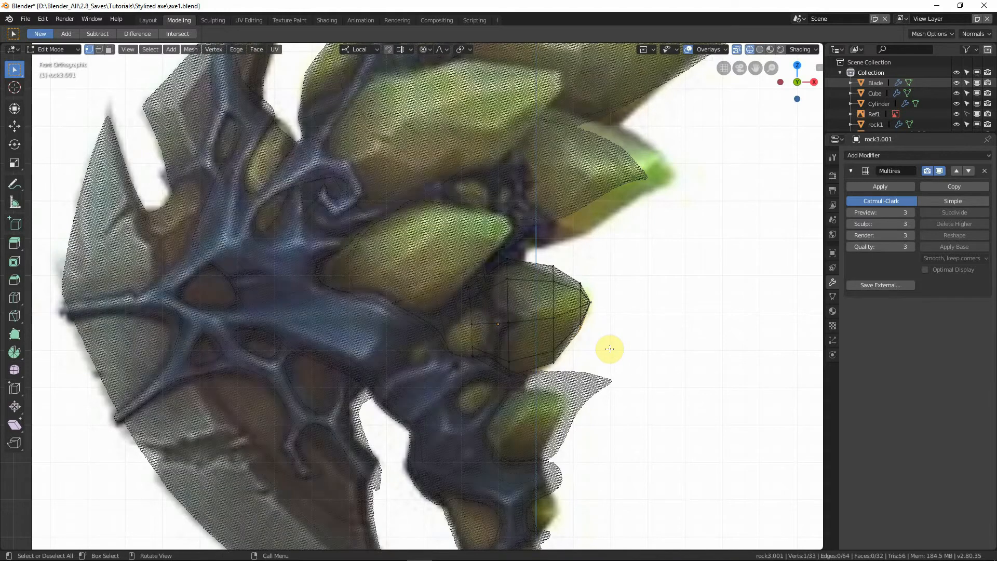
{"action": "key", "text": "g"}
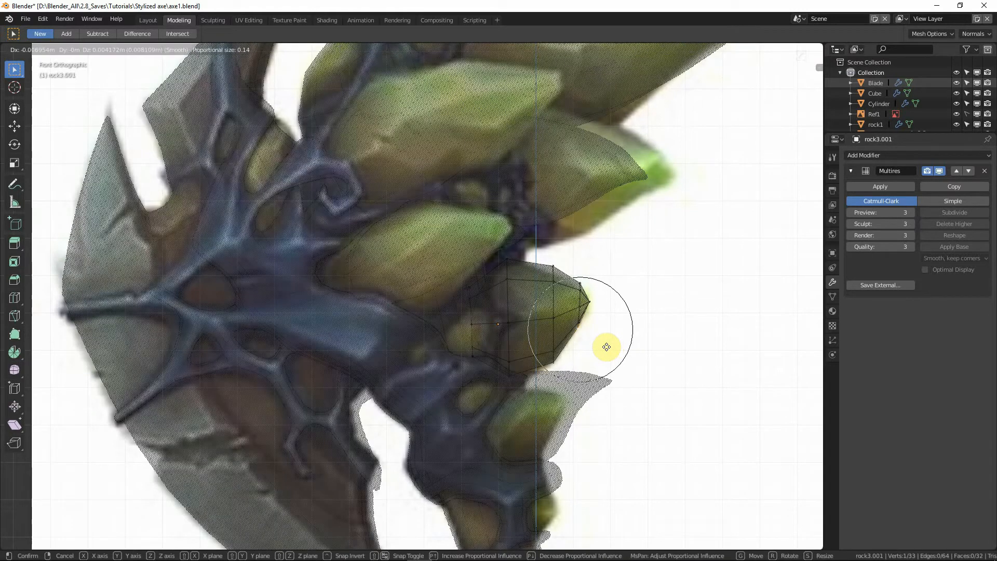
{"action": "left_click", "coordinate": [605, 347]}
{"action": "key", "text": "Tab"}
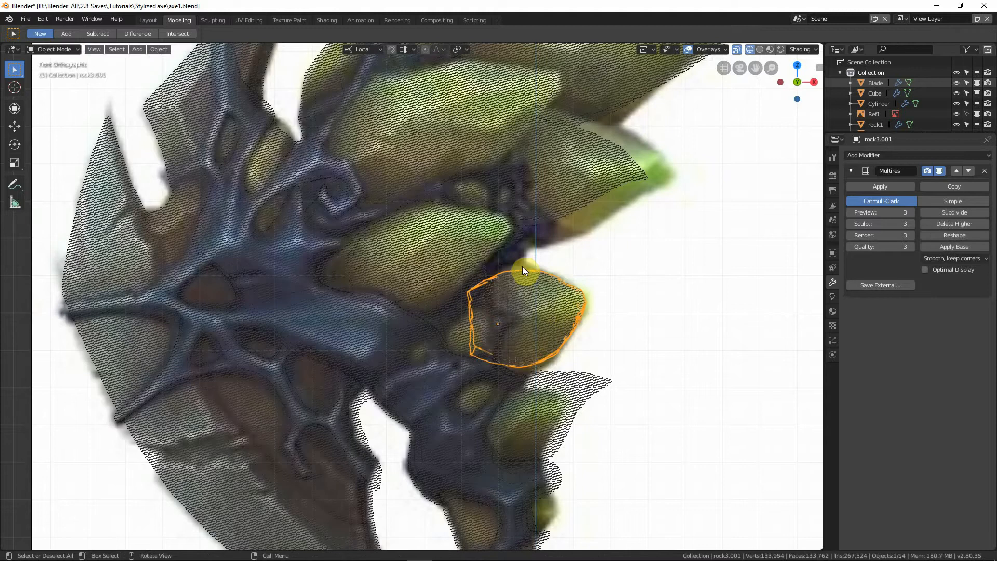
Step: Raise the upper outline vertex of the rock copy slightly toward the reference edge and return to Object Mode
{"action": "key", "text": "Tab"}
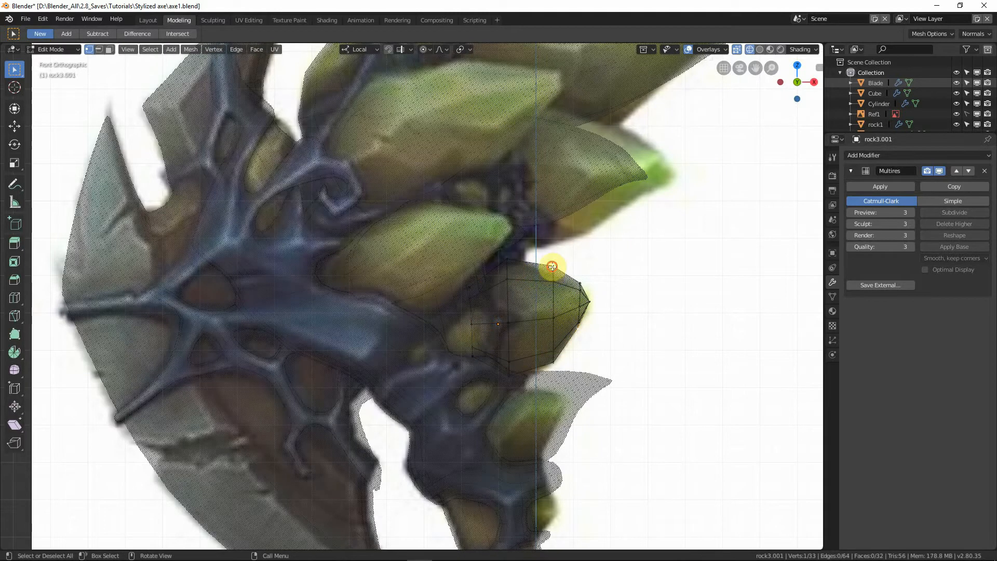
{"action": "key", "text": "g"}
{"action": "left_click", "coordinate": [551, 260]}
{"action": "key", "text": "Tab"}
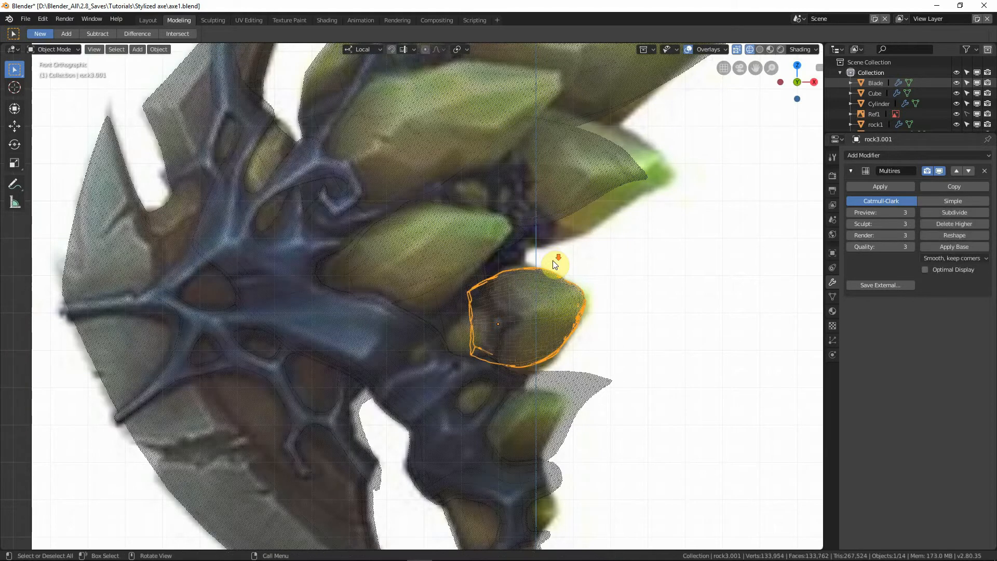
Step: Compare the reshaped crystal and the area beneath it with the reference in solid and wireframe shading
{"action": "key", "text": "shift+z"}
{"action": "key", "text": "alt+z"}
{"action": "mouse_move", "coordinate": [551, 263]}
{"action": "middle_mouse_down"}
{"action": "mouse_move", "coordinate": [508, 384]}
{"action": "mouse_move", "coordinate": [443, 398]}
{"action": "mouse_move", "coordinate": [255, 378]}
{"action": "mouse_move", "coordinate": [388, 364]}
{"action": "mouse_move", "coordinate": [461, 390]}
{"action": "middle_mouse_up"}
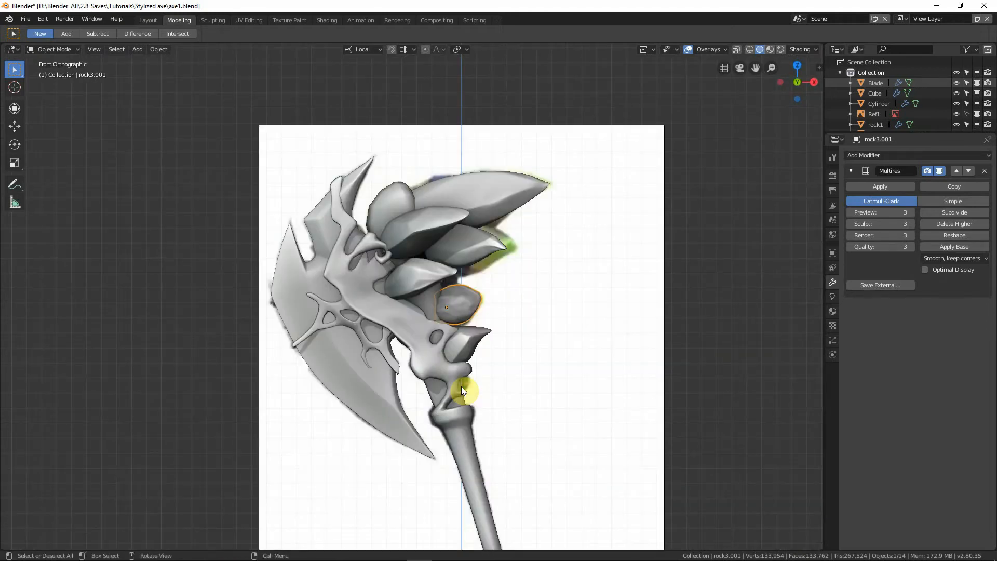
{"action": "key", "text": "shift+z"}
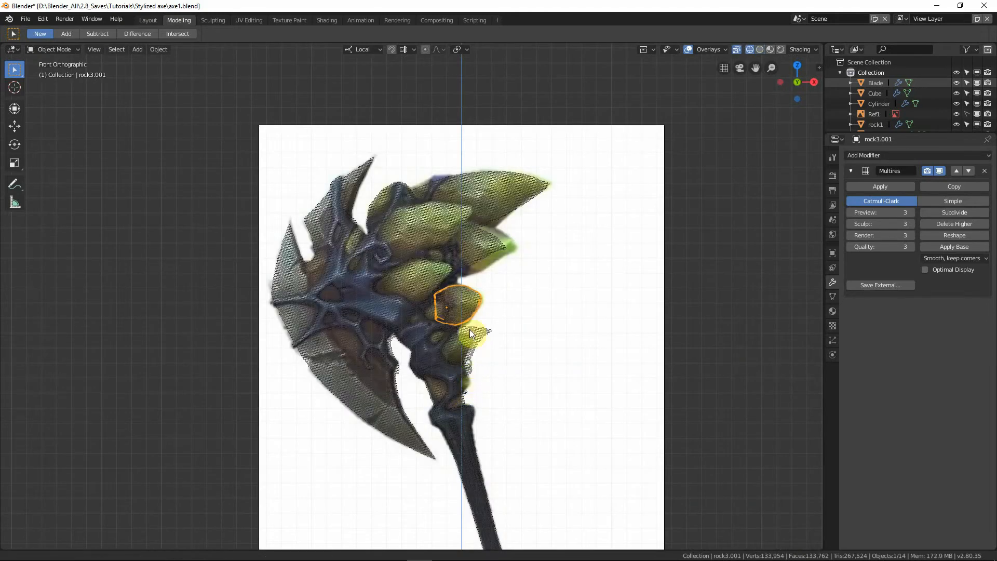
{"action": "middle_click_drag", "start_coordinate": [469, 363], "coordinate": [475, 318], "text": "shift"}
{"action": "scroll", "coordinate": [474, 318], "scroll_direction": "up", "scroll_amount": 2}
{"action": "key", "text": "shift+z"}
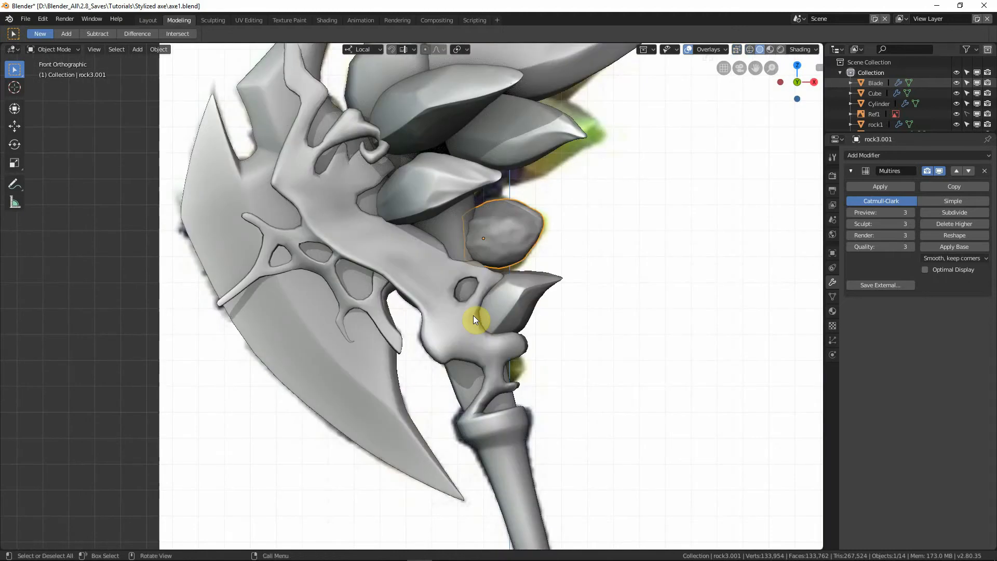
Step: Duplicate the rough cone-shaped rock below the axe and raise the copy along the Z axis above the original
{"action": "scroll", "coordinate": [472, 316], "scroll_direction": "down", "scroll_amount": 3}
{"action": "scroll", "coordinate": [470, 457], "scroll_direction": "up", "scroll_amount": 2}
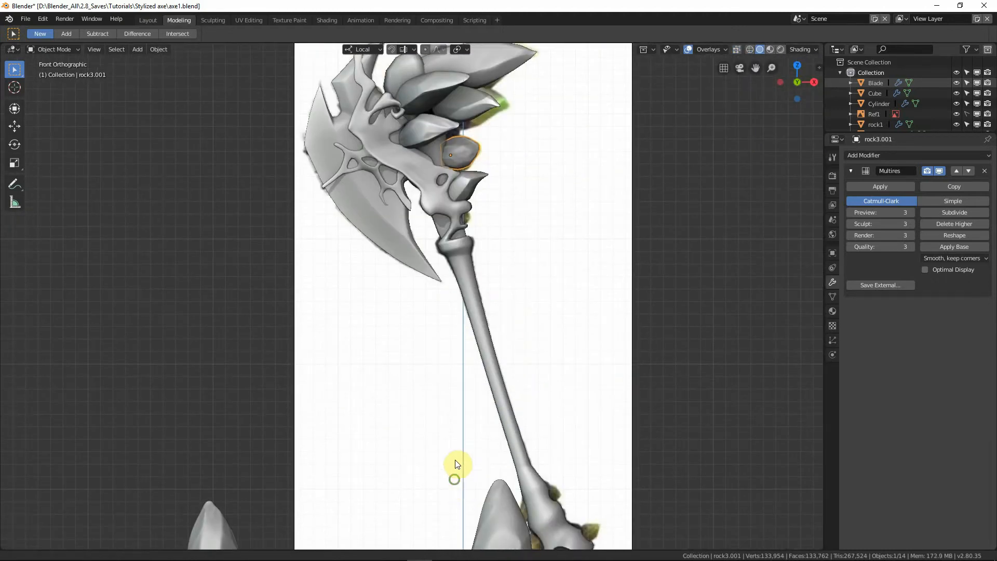
{"action": "middle_click_drag", "start_coordinate": [455, 464], "coordinate": [440, 389], "text": "shift"}
{"action": "left_click", "coordinate": [407, 422]}
{"action": "middle_click_drag", "start_coordinate": [443, 307], "coordinate": [446, 387], "text": "shift"}
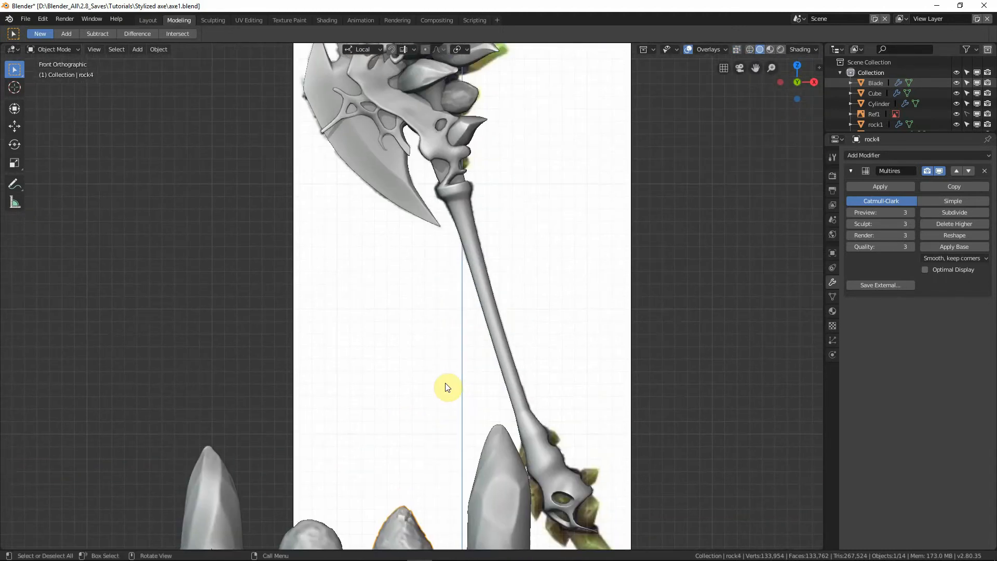
{"action": "key", "text": "shift+d"}
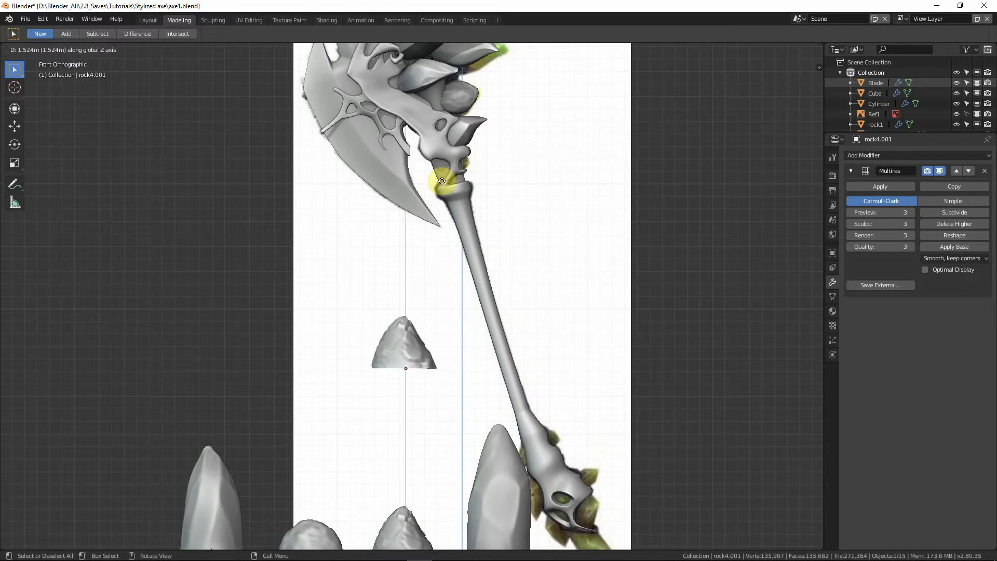
{"action": "left_click", "coordinate": [442, 173]}
Step: Rotate the copied rough rock by about -92° in the right view so its tip points toward the front
{"action": "key", "text": "KP_3"}
{"action": "key", "text": "r"}
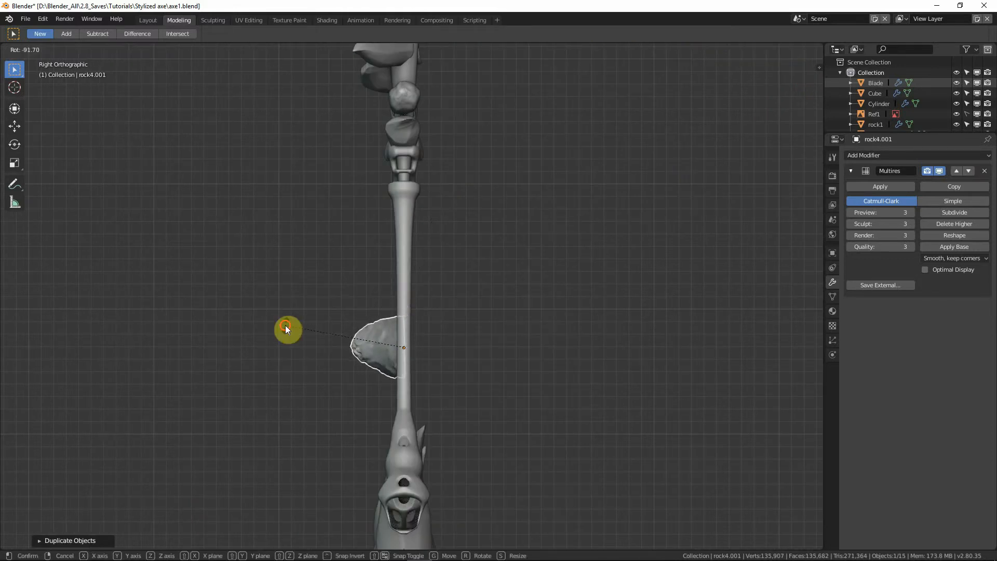
{"action": "left_click", "coordinate": [285, 328]}
Step: Move the rough rock onto the axe head beside the lower rounded rock and scale it down
{"action": "key", "text": "KP_1"}
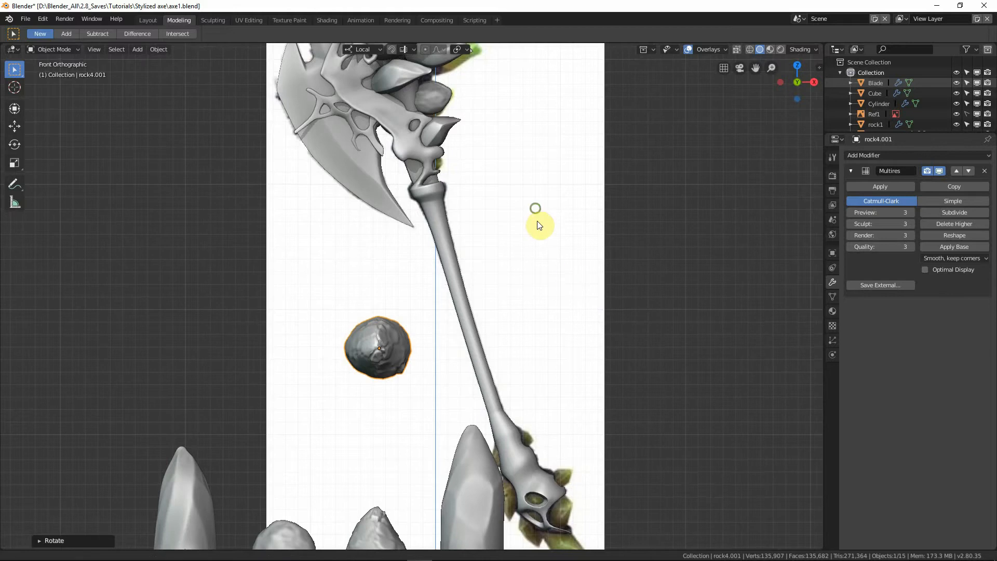
{"action": "middle_click_drag", "start_coordinate": [537, 225], "coordinate": [541, 296], "text": "shift"}
{"action": "key", "text": "g"}
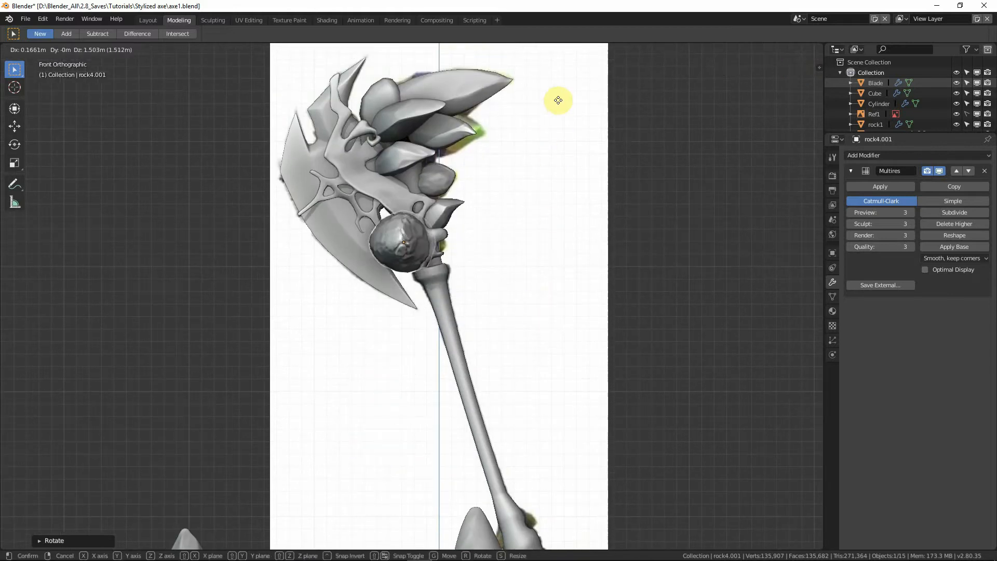
{"action": "left_click", "coordinate": [565, 55]}
{"action": "key", "text": "s"}
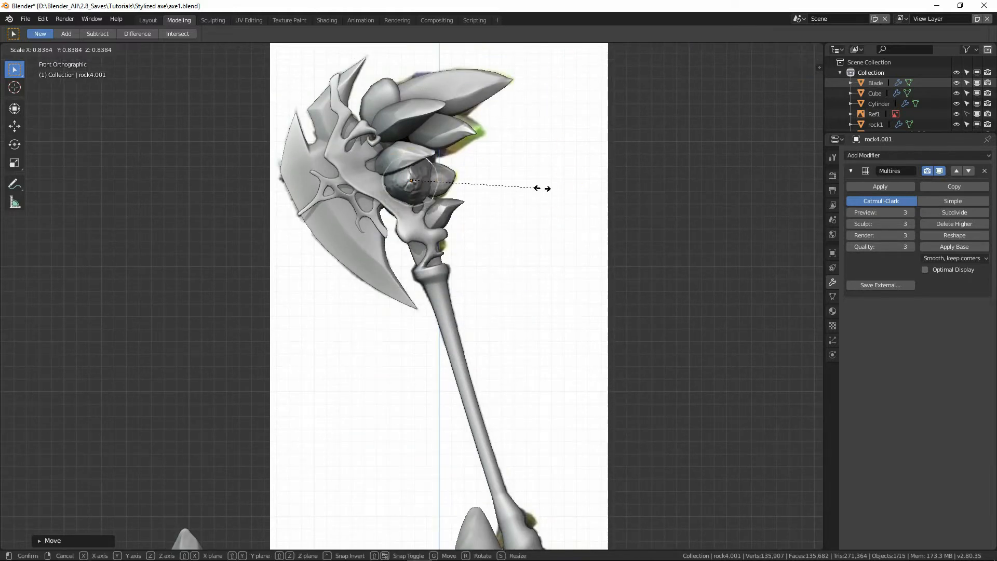
{"action": "left_click", "coordinate": [494, 175]}
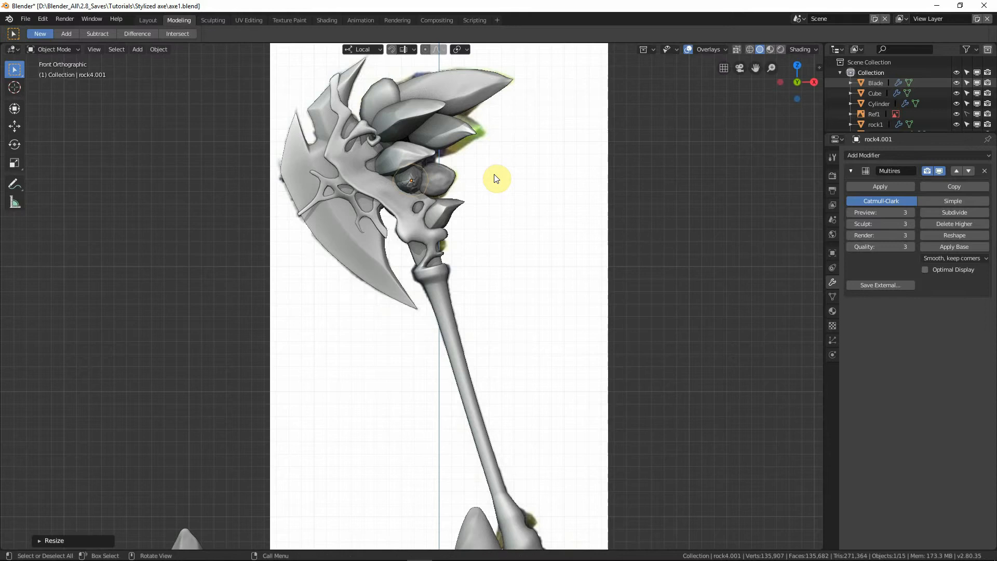
Step: Shift the rough rock slightly forward along the Y axis so it protrudes further from the axe head
{"action": "key", "text": "KP_3"}
{"action": "scroll", "coordinate": [460, 155], "scroll_direction": "up", "scroll_amount": 4}
{"action": "middle_click_drag", "start_coordinate": [441, 109], "coordinate": [450, 281], "text": "shift"}
{"action": "scroll", "coordinate": [450, 283], "scroll_direction": "up", "scroll_amount": 3}
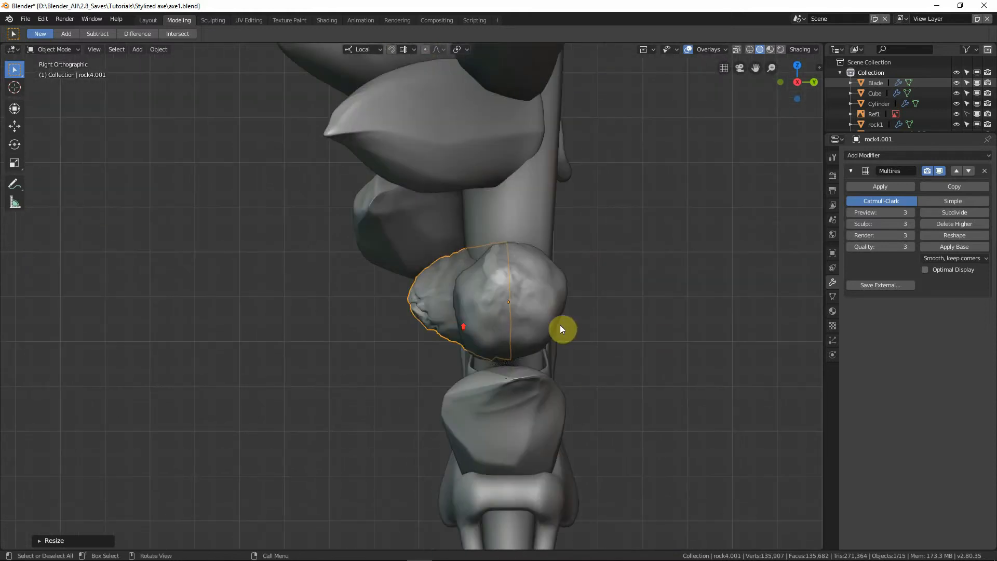
{"action": "key", "text": "g"}
{"action": "key", "text": "y"}
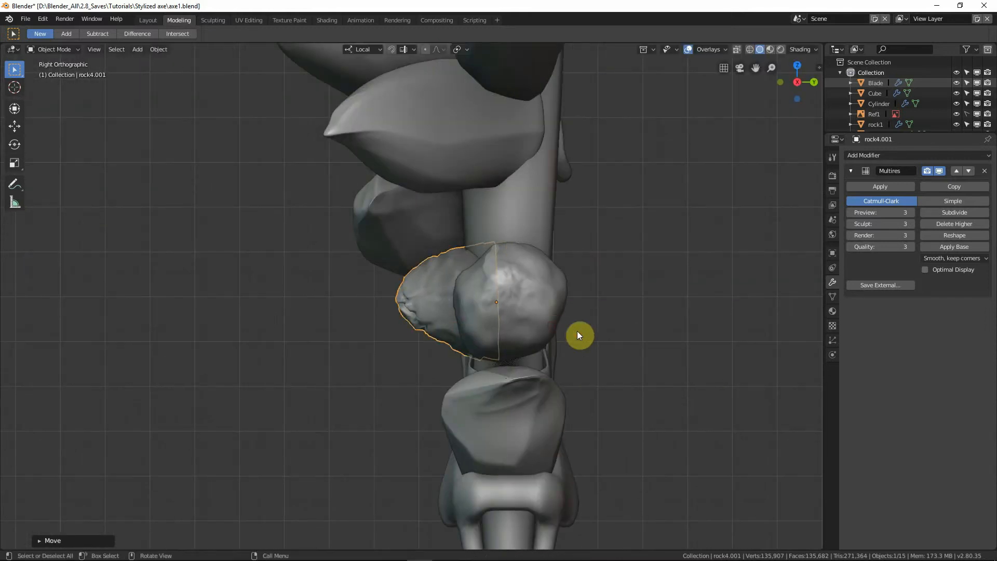
{"action": "left_click", "coordinate": [574, 330]}
Step: Scale the rough rock to about 0.72 against the wireframe reference and nudge it into the gap beside the rounded rock
{"action": "key", "text": "KP_1"}
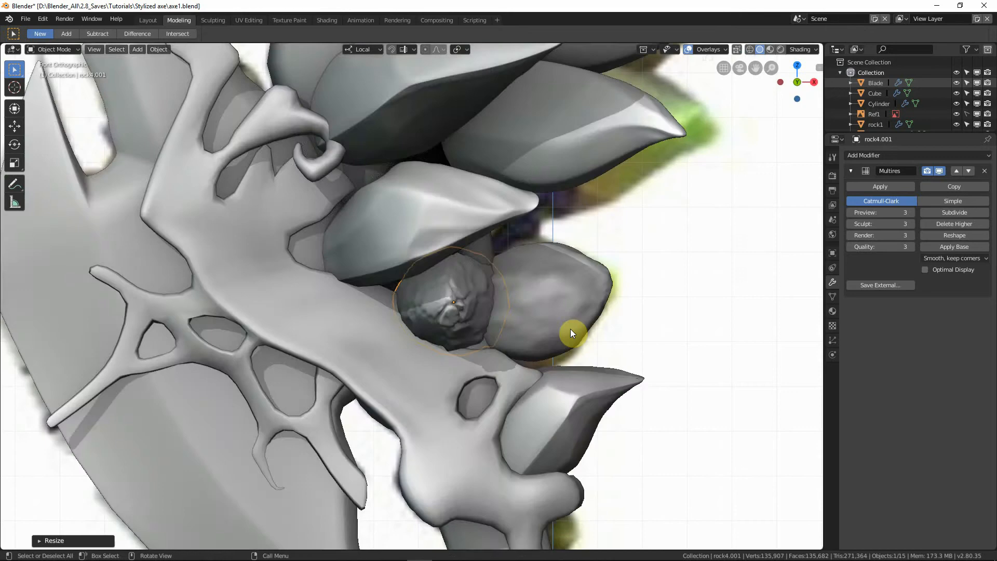
{"action": "key", "text": "shift+z"}
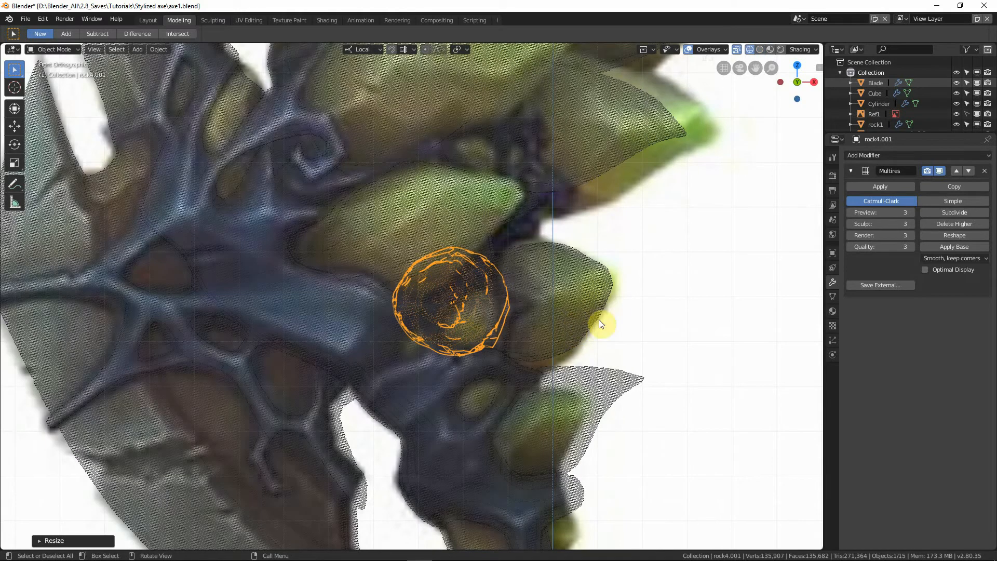
{"action": "key", "text": "s"}
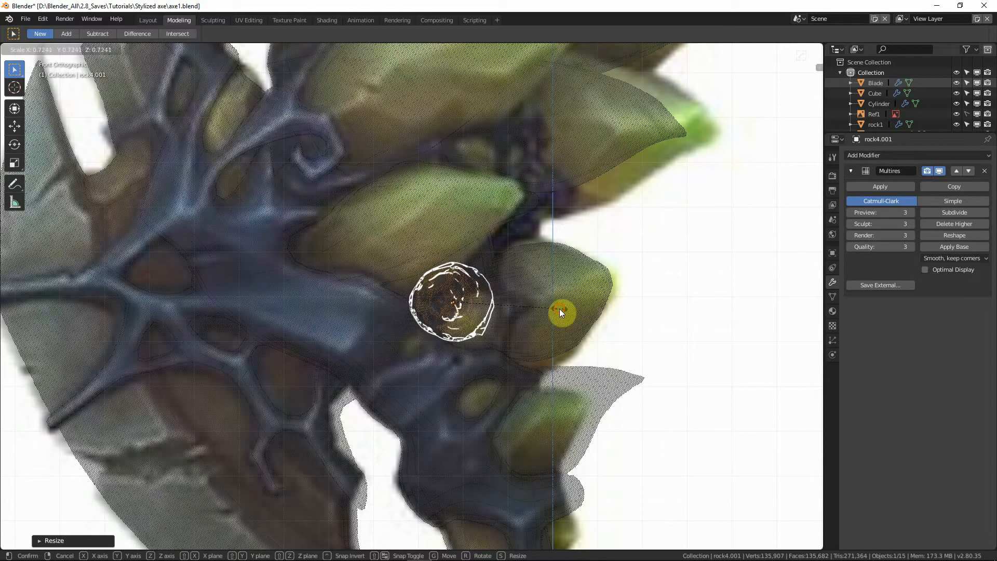
{"action": "left_click", "coordinate": [559, 308]}
{"action": "key", "text": "g"}
{"action": "left_click", "coordinate": [572, 326]}
{"action": "key", "text": "shift+z"}
{"action": "scroll", "coordinate": [561, 334], "scroll_direction": "down", "scroll_amount": 2}
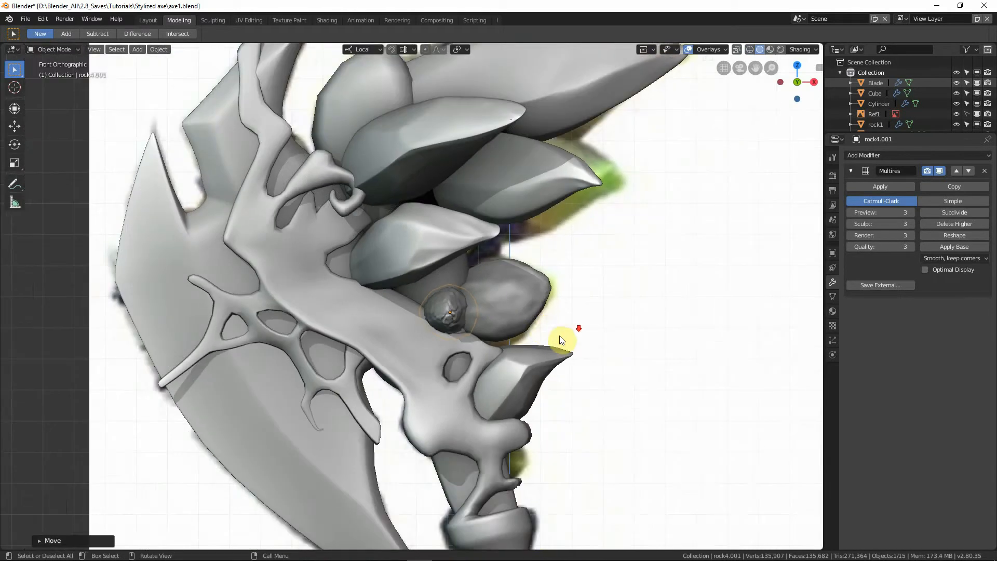
Step: Duplicate the crystal rock2.002 in the top view and place the copy in front of the axe head
{"action": "middle_click_drag", "start_coordinate": [559, 337], "coordinate": [500, 366]}
{"action": "scroll", "coordinate": [496, 369], "scroll_direction": "up", "scroll_amount": 4}
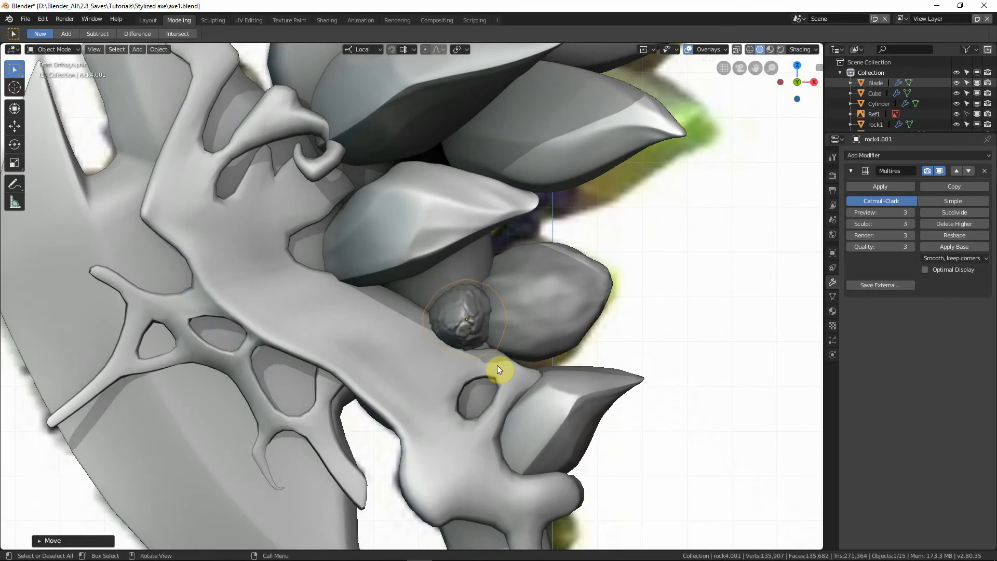
{"action": "middle_click_drag", "start_coordinate": [494, 325], "coordinate": [549, 264], "text": "shift"}
{"action": "left_click", "coordinate": [552, 261]}
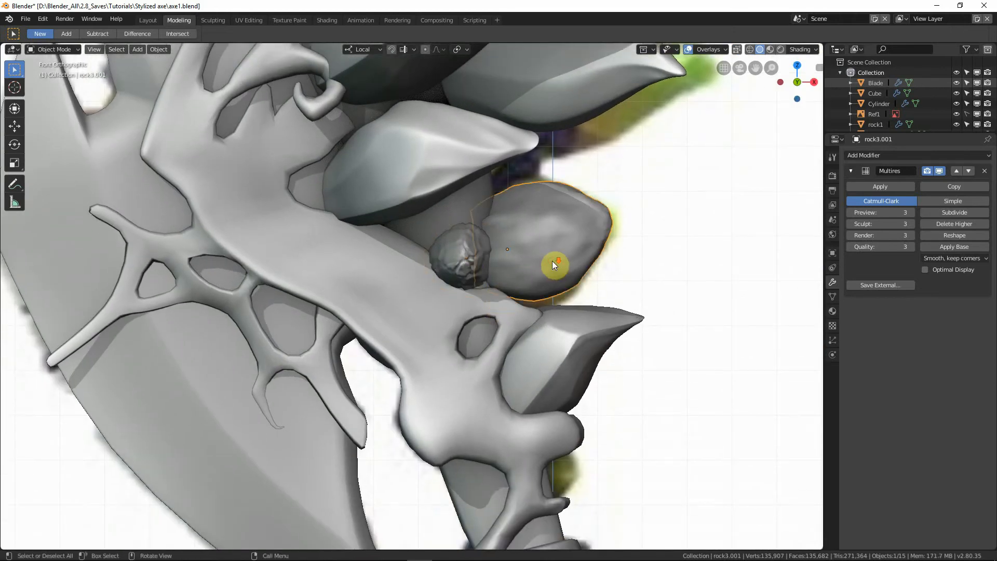
{"action": "scroll", "coordinate": [552, 261], "scroll_direction": "down", "scroll_amount": 5}
{"action": "mouse_move", "coordinate": [549, 306]}
{"action": "middle_mouse_down"}
{"action": "mouse_move", "coordinate": [421, 329]}
{"action": "mouse_move", "coordinate": [552, 313]}
{"action": "middle_mouse_up"}
{"action": "left_click", "coordinate": [502, 199]}
{"action": "middle_click_drag", "start_coordinate": [551, 231], "coordinate": [481, 266]}
{"action": "key", "text": "KP_7"}
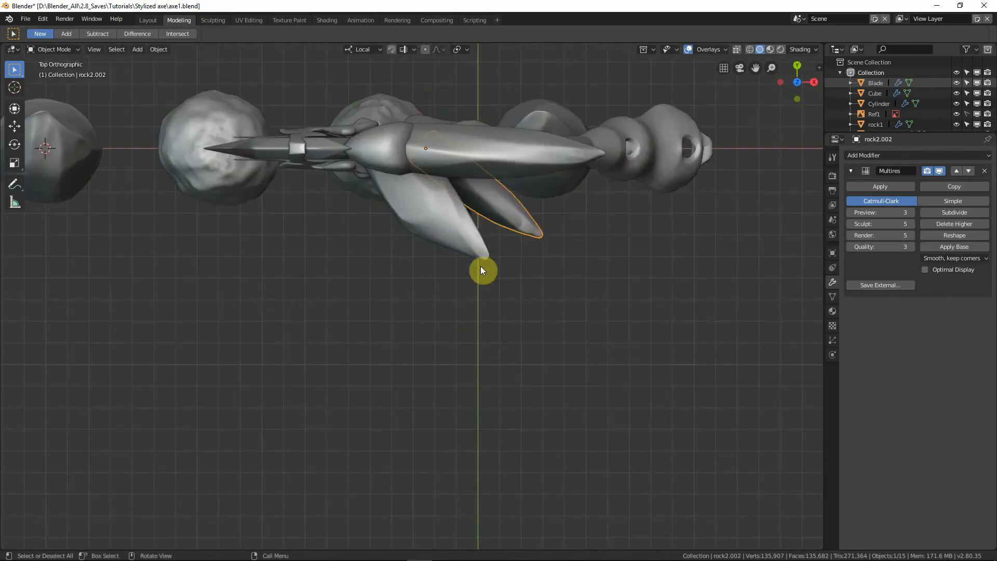
{"action": "key", "text": "shift+d"}
{"action": "left_click", "coordinate": [467, 354]}
Step: Rotate the copied crystal to point straight forward and scale it to about 0.21
{"action": "key", "text": "r"}
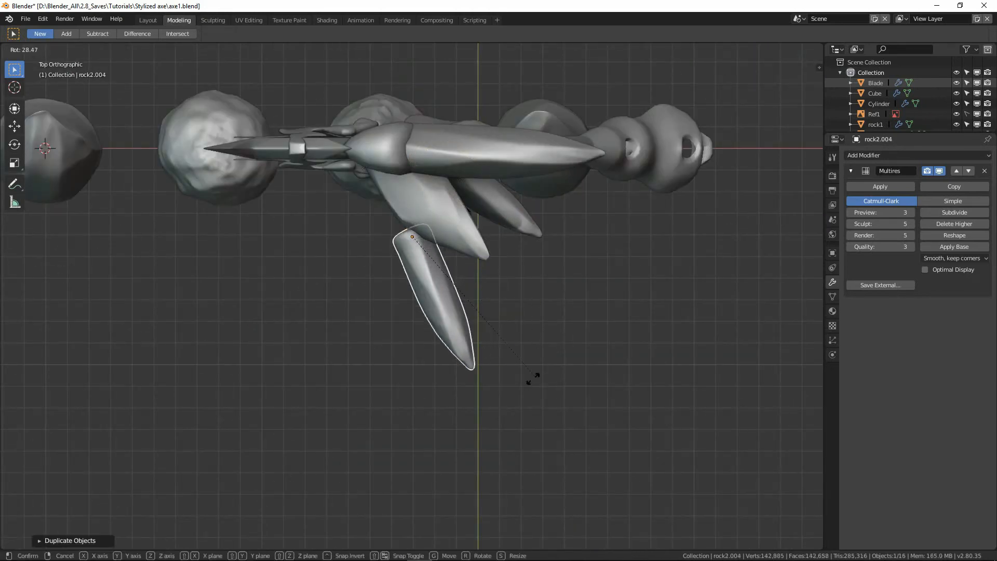
{"action": "left_click", "coordinate": [470, 415]}
{"action": "key", "text": "s"}
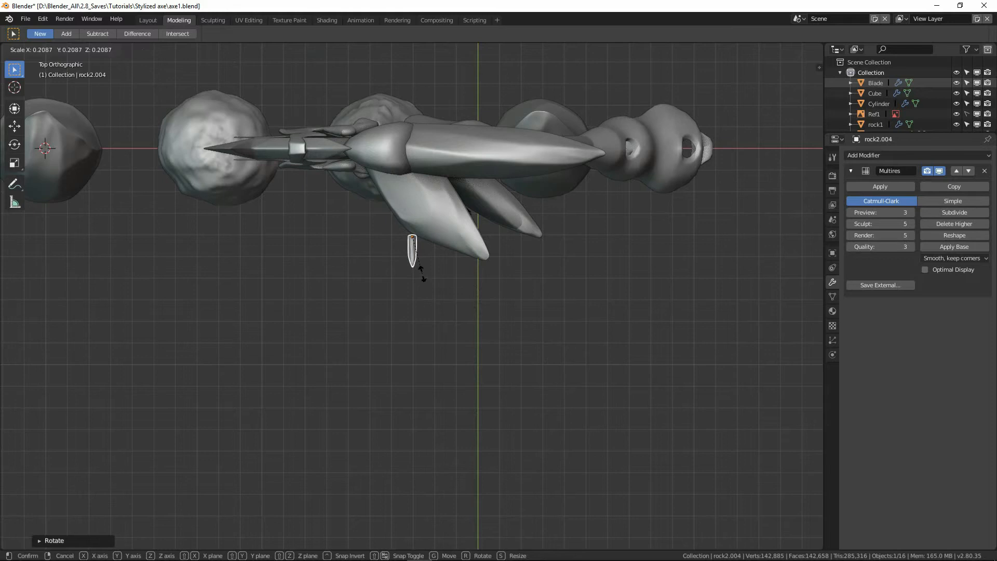
{"action": "left_click", "coordinate": [422, 275]}
Step: Widen the small crystal by scaling it on every axis except its local Z
{"action": "scroll", "coordinate": [423, 281], "scroll_direction": "up", "scroll_amount": 3}
{"action": "key", "text": "s"}
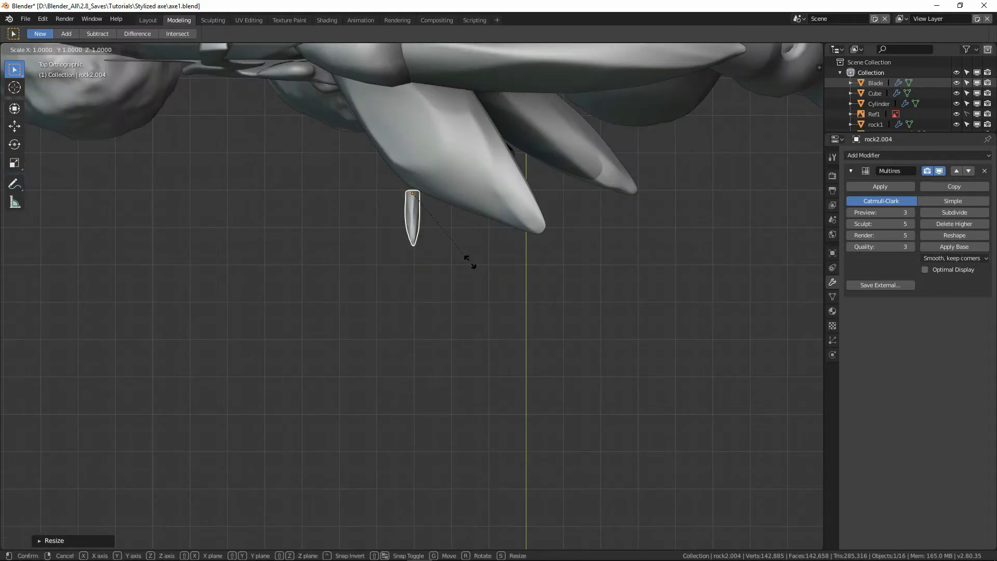
{"action": "key", "text": "shift+z"}
{"action": "key", "text": "shift+z"}
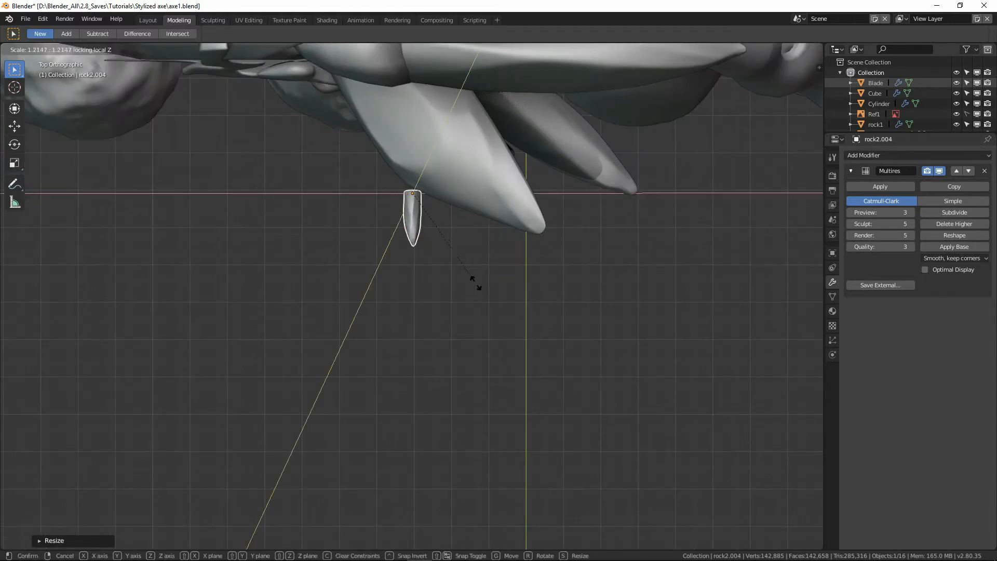
{"action": "left_click", "coordinate": [488, 300]}
Step: Shrink the small crystal and thicken it by about 1.15 on every axis except its local Z
{"action": "key", "text": "s"}
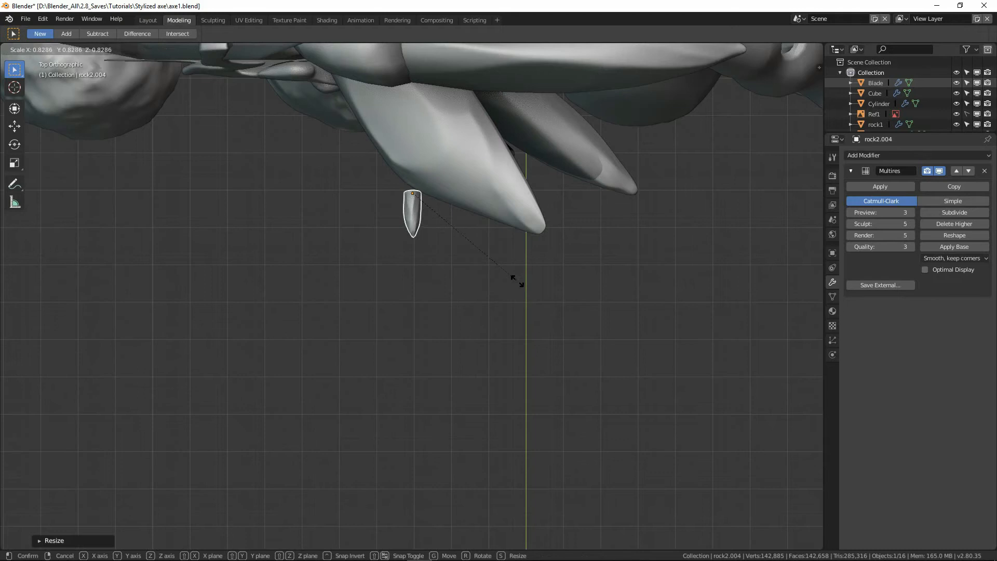
{"action": "left_click", "coordinate": [496, 257]}
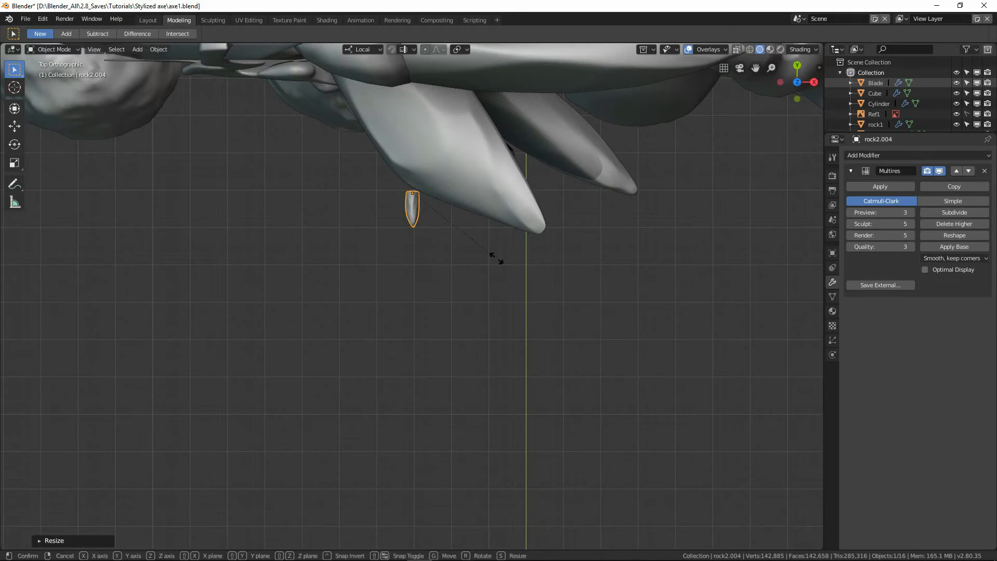
{"action": "key", "text": "s"}
{"action": "key", "text": "shift+z"}
{"action": "key", "text": "shift+z"}
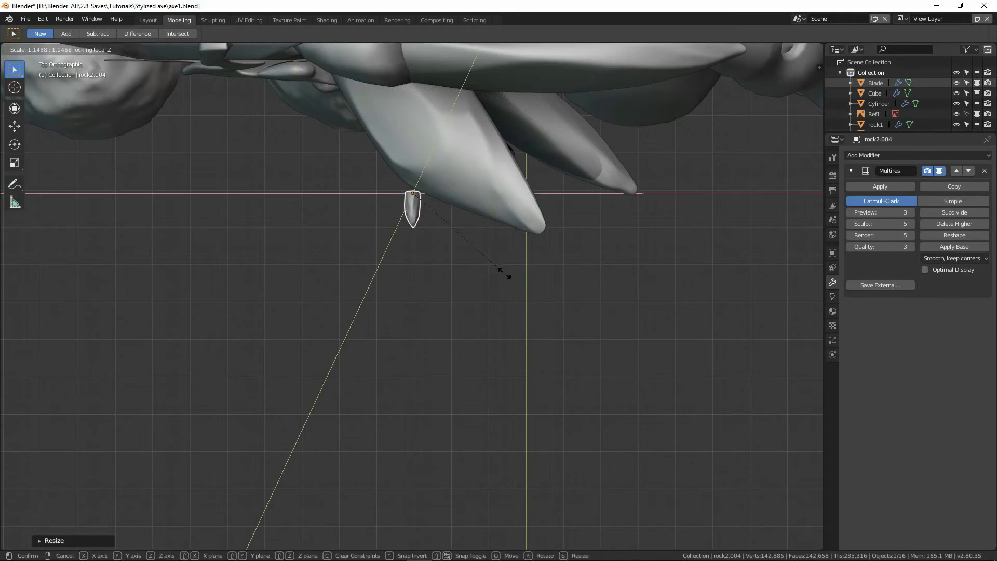
{"action": "left_click", "coordinate": [504, 273]}
Step: Widen the small crystal along the X axis and move it to the oval hole in the lower frame of the axe head
{"action": "key", "text": "KP_1"}
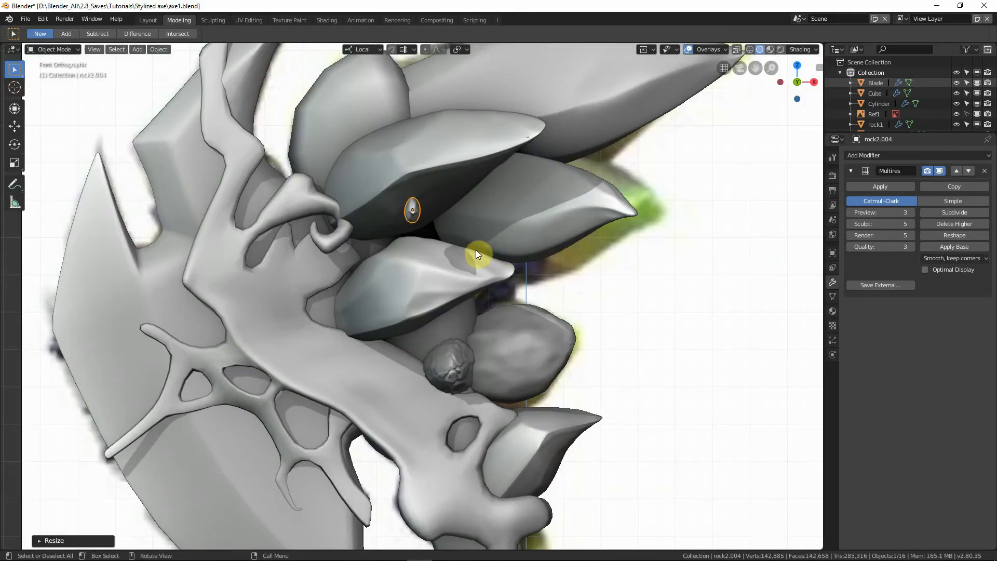
{"action": "key", "text": "s"}
{"action": "key", "text": "x"}
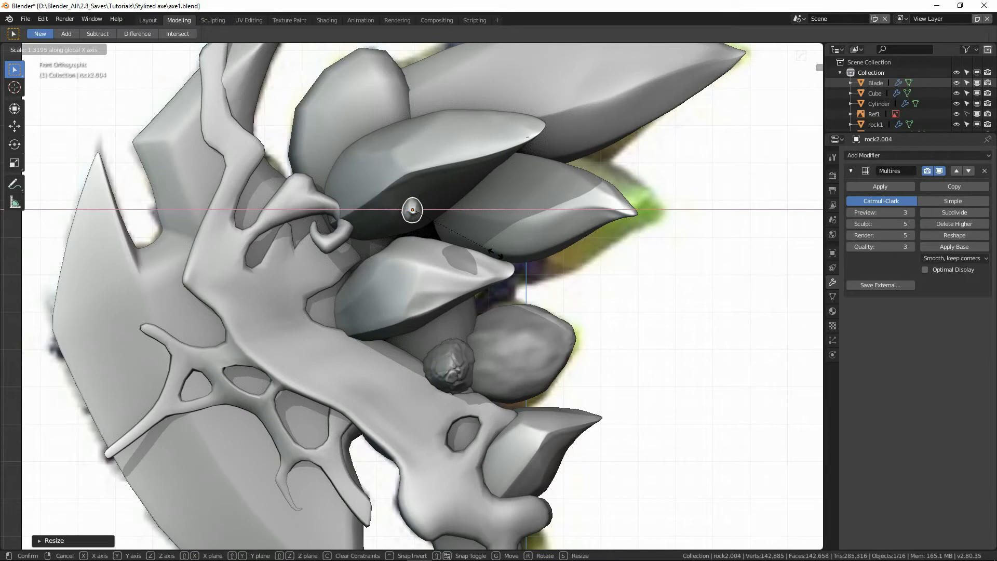
{"action": "left_click", "coordinate": [514, 254]}
{"action": "key", "text": "g"}
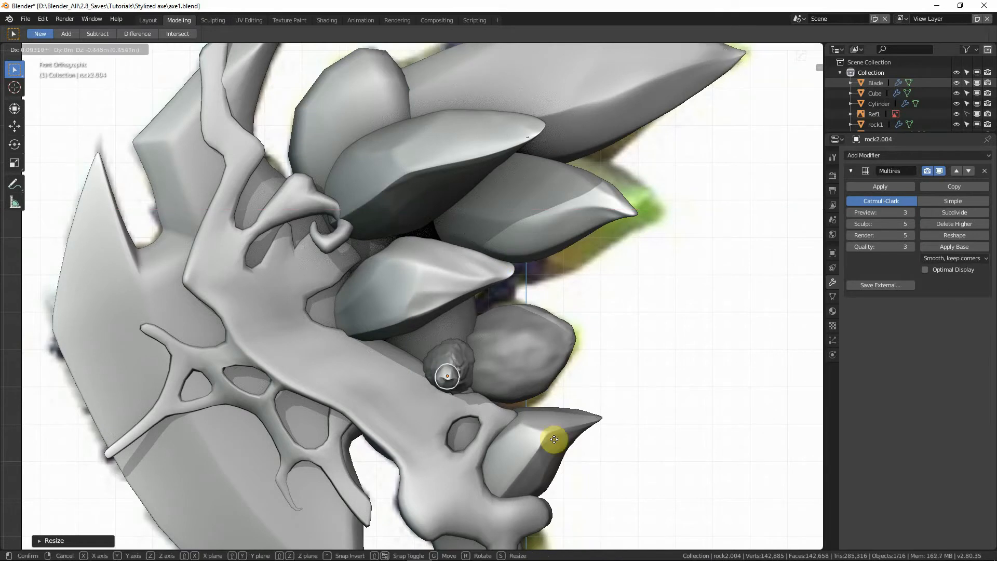
{"action": "left_click", "coordinate": [529, 414]}
{"action": "middle_click_drag", "start_coordinate": [529, 413], "coordinate": [498, 370]}
Step: Scale the small crystal along the X and Z axes to match the oval hole's proportions
{"action": "key", "text": "KP_1"}
{"action": "key", "text": "s"}
{"action": "key", "text": "x"}
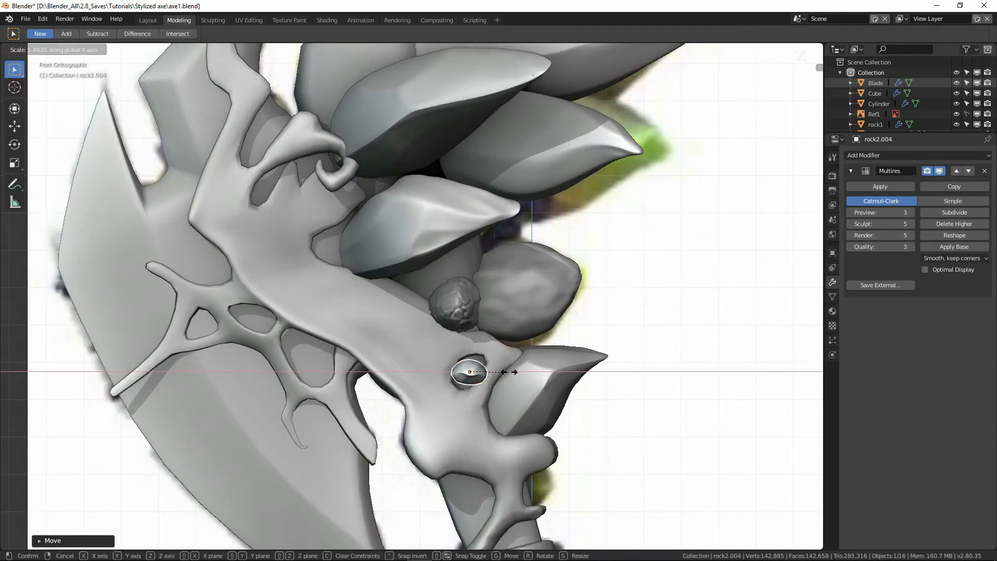
{"action": "left_click", "coordinate": [502, 369]}
{"action": "key", "text": "s"}
{"action": "key", "text": "z"}
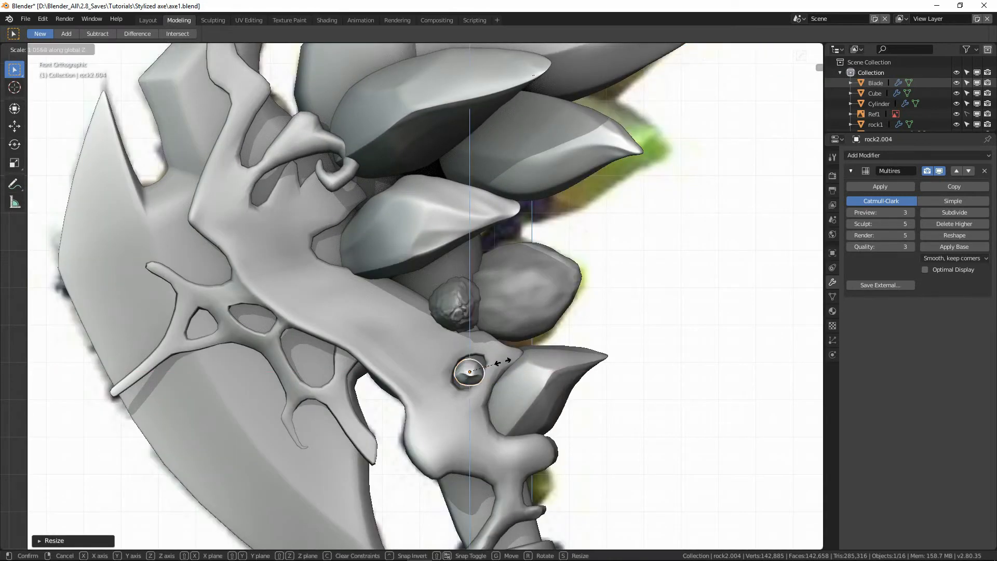
{"action": "left_click", "coordinate": [506, 344]}
Step: Rotate the small crystal about 20° and enlarge it slightly to fill the oval hole
{"action": "key", "text": "r"}
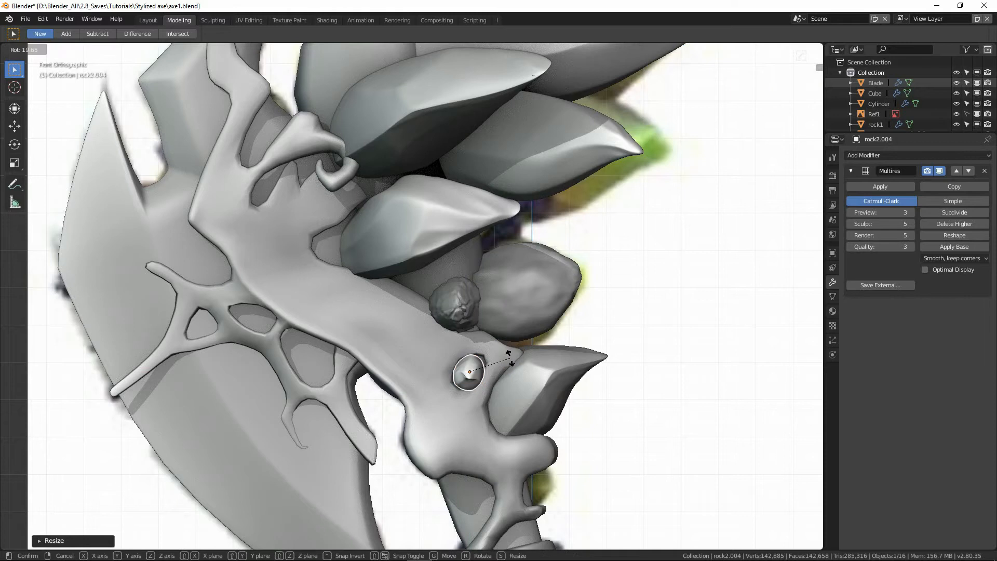
{"action": "left_click", "coordinate": [511, 359]}
{"action": "key", "text": "s"}
{"action": "left_click", "coordinate": [519, 365]}
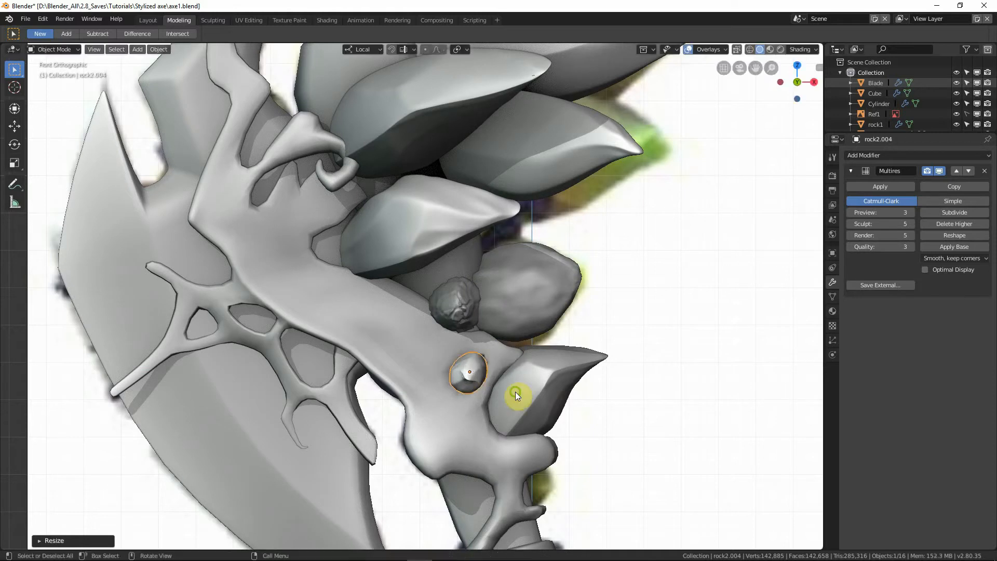
Step: Push the small crystal about 0.33 m along the Y axis to seat it in the oval hole
{"action": "middle_click_drag", "start_coordinate": [514, 391], "coordinate": [600, 403]}
{"action": "key", "text": "g"}
{"action": "key", "text": "y"}
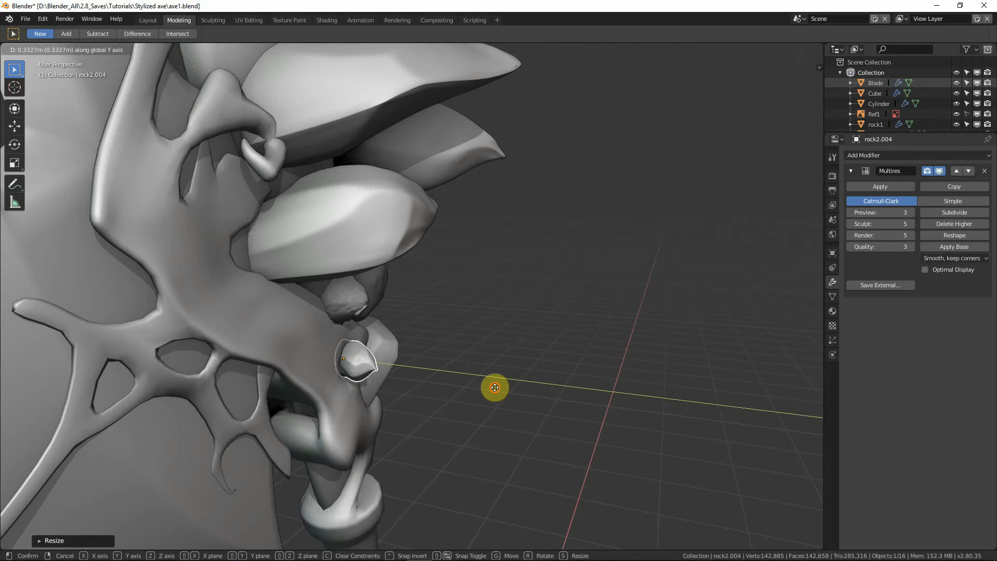
{"action": "left_click", "coordinate": [494, 387]}
{"action": "middle_click_drag", "start_coordinate": [495, 388], "coordinate": [400, 387]}
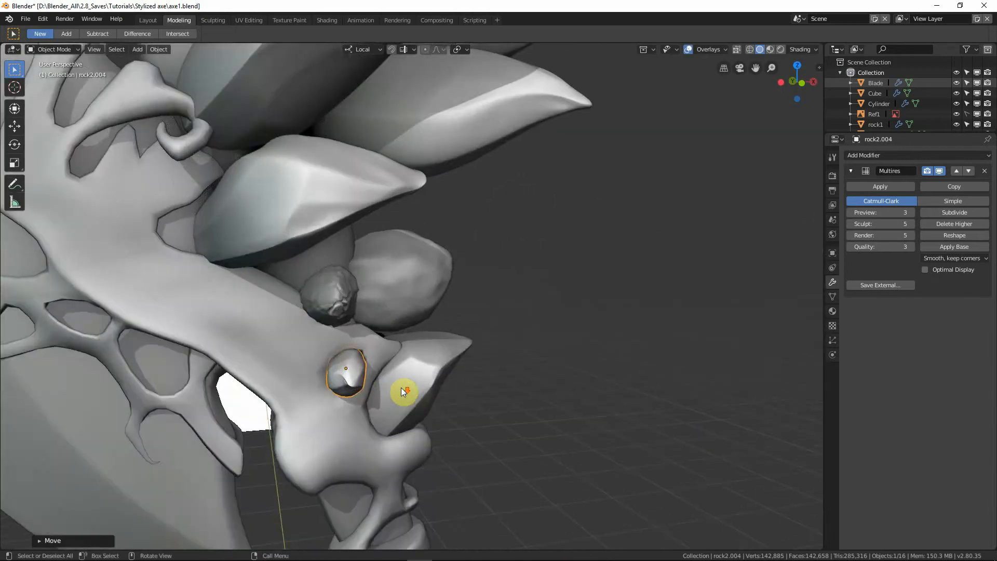
Step: Pull an upper vertex of the small crystal outward with proportional editing at size 0.07 to fill the oval hole
{"action": "scroll", "coordinate": [401, 387], "scroll_direction": "up", "scroll_amount": 3}
{"action": "key", "text": "Tab"}
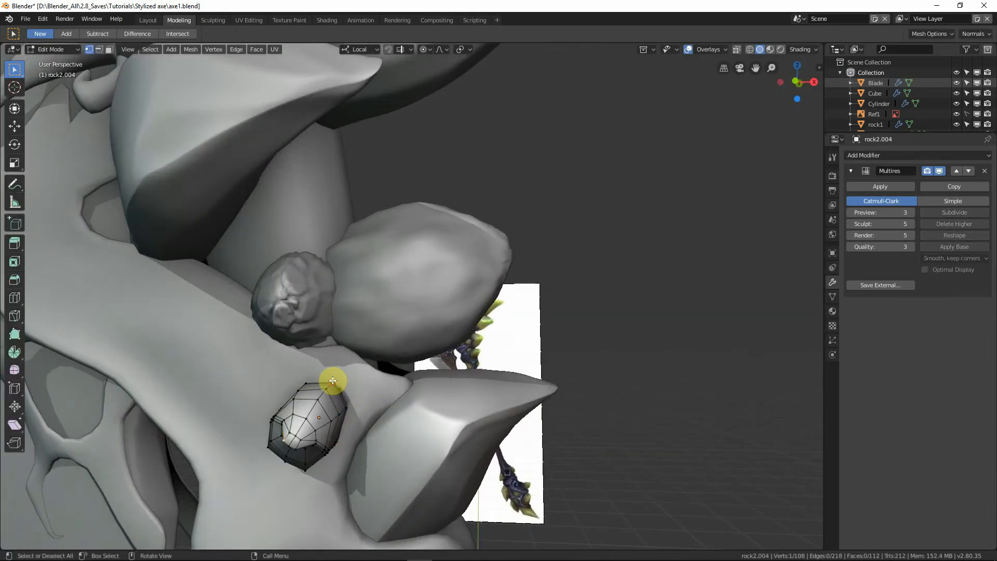
{"action": "key", "text": "g"}
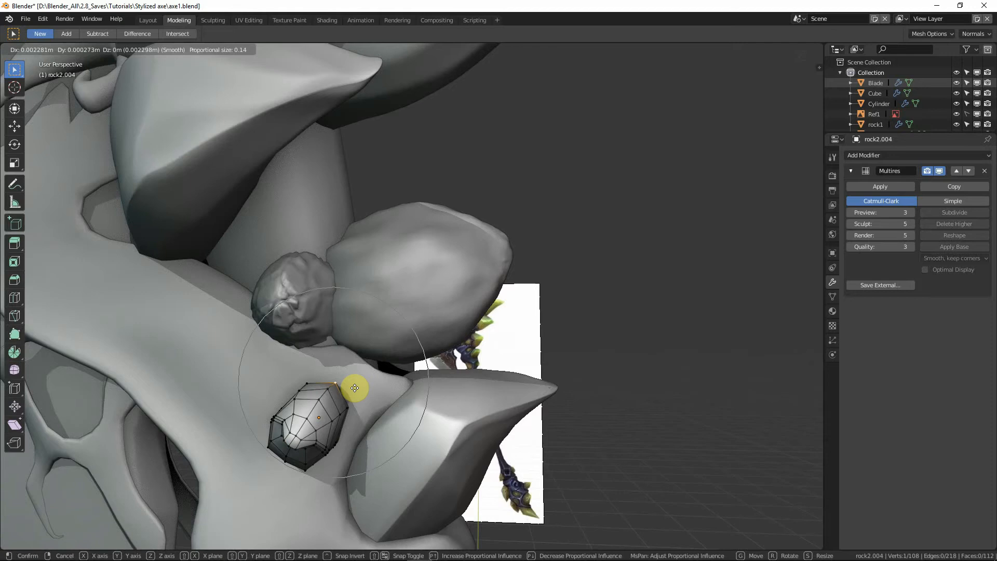
{"action": "scroll", "coordinate": [354, 388], "scroll_direction": "up", "scroll_amount": 3}
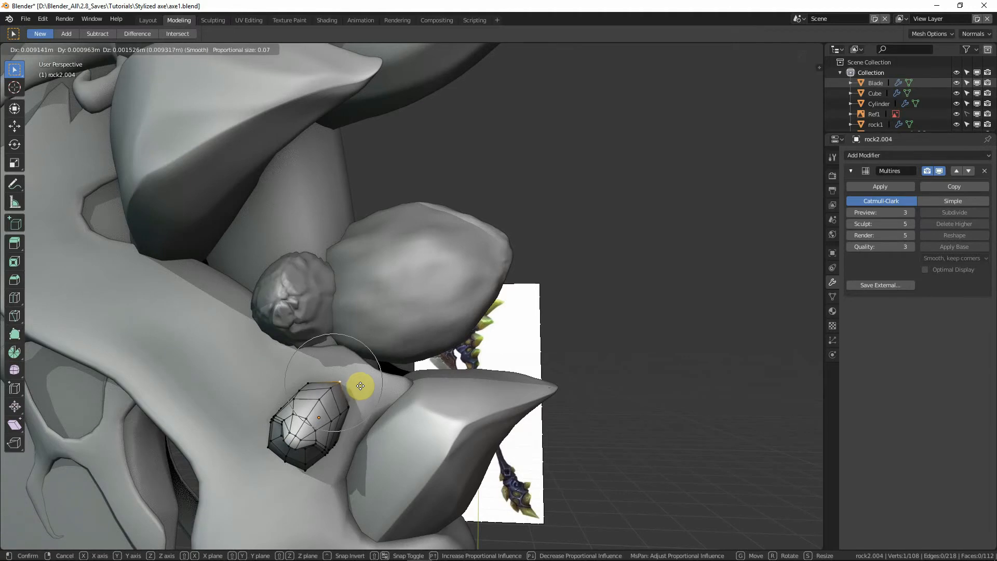
{"action": "left_click", "coordinate": [361, 385]}
{"action": "key", "text": "Tab"}
{"action": "middle_click_drag", "start_coordinate": [362, 384], "coordinate": [581, 397]}
{"action": "left_click", "coordinate": [615, 420]}
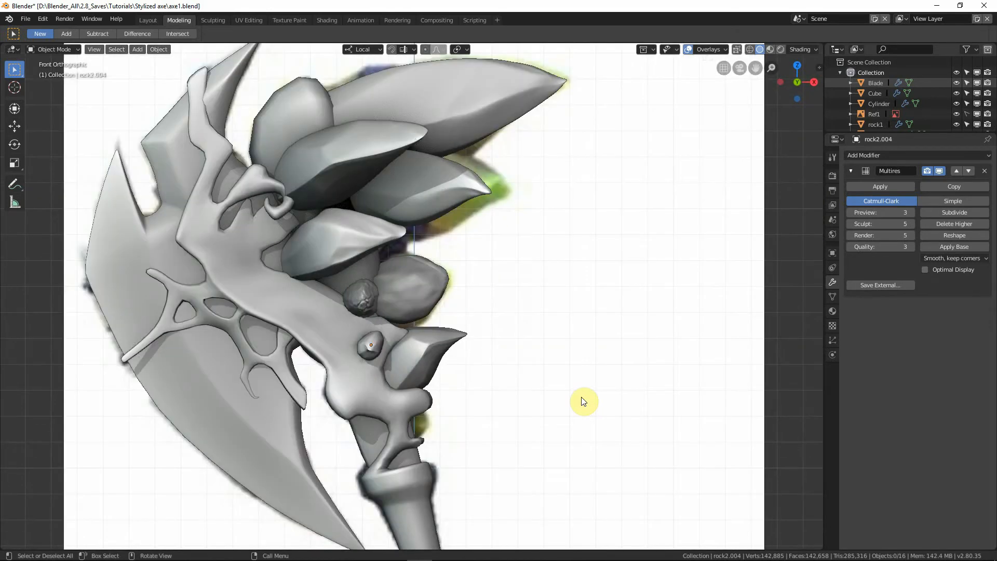
Step: Duplicate the large rounded rock behind the frame and place the copy beside the opening just above the handle collar
{"action": "key", "text": "shift+z"}
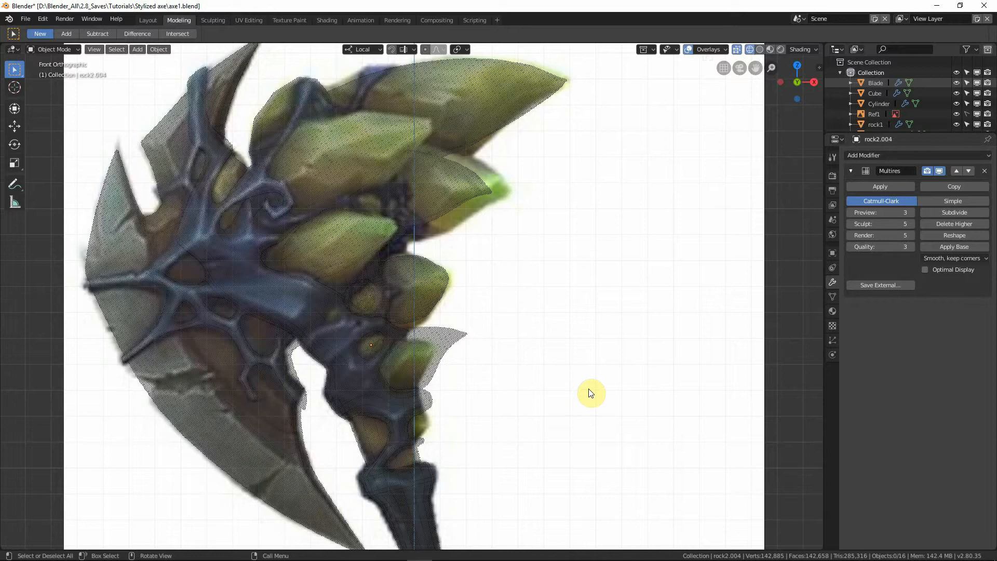
{"action": "key", "text": "shift+z"}
{"action": "middle_click_drag", "start_coordinate": [507, 469], "coordinate": [502, 269], "text": "shift"}
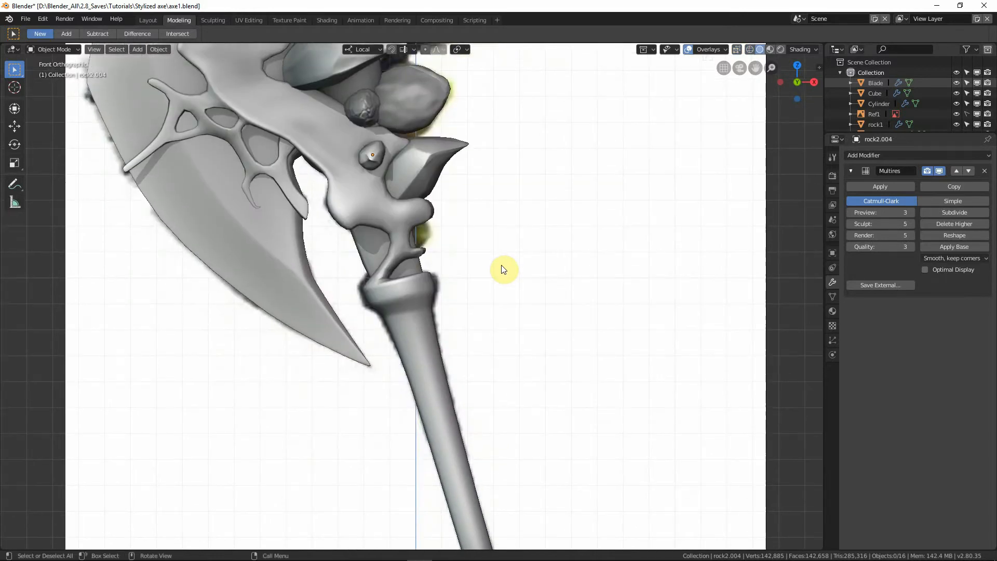
{"action": "key", "text": "shift+z"}
{"action": "key", "text": "shift+z"}
{"action": "scroll", "coordinate": [506, 265], "scroll_direction": "down", "scroll_amount": 3}
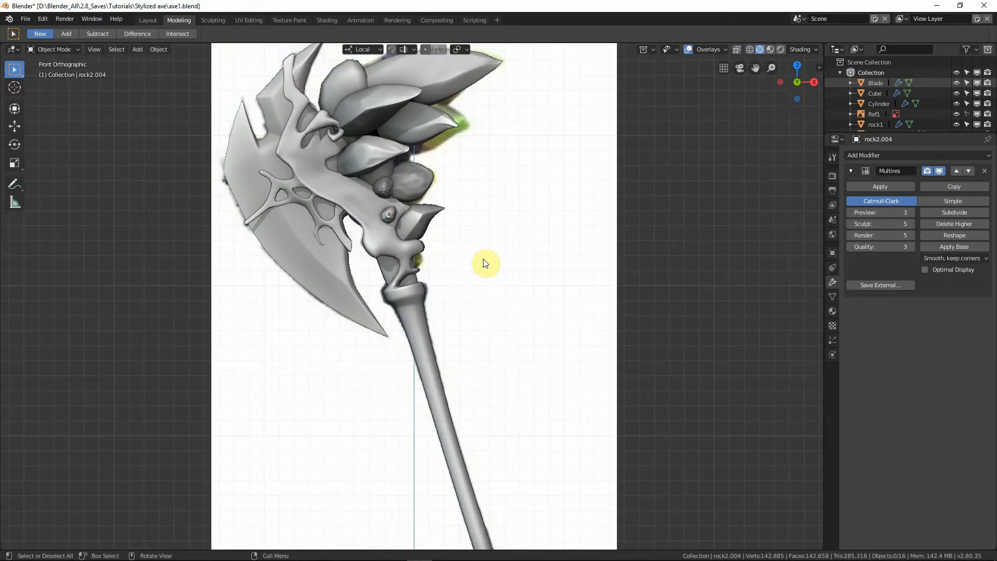
{"action": "left_click", "coordinate": [422, 186]}
{"action": "scroll", "coordinate": [425, 223], "scroll_direction": "up", "scroll_amount": 4}
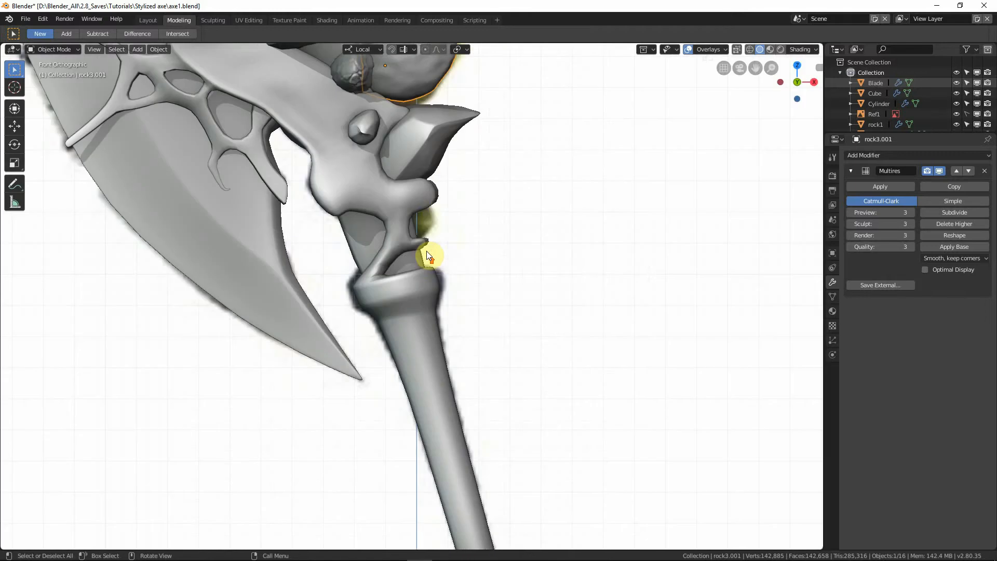
{"action": "key", "text": "shift+d"}
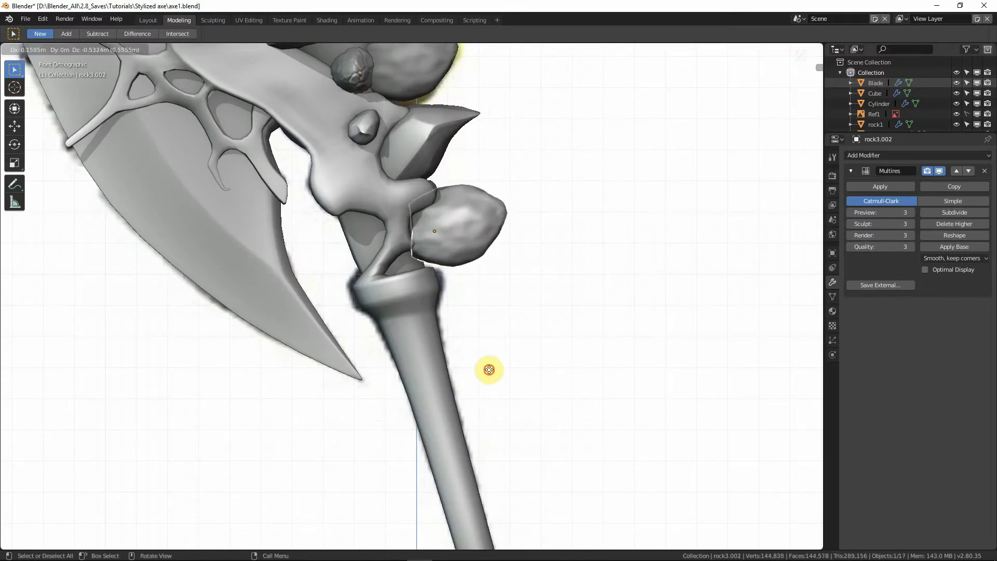
{"action": "left_click", "coordinate": [490, 369]}
Step: Shrink and rotate the copied rock, and fit it into the back opening above the handle collar
{"action": "key", "text": "s"}
{"action": "left_click", "coordinate": [480, 311]}
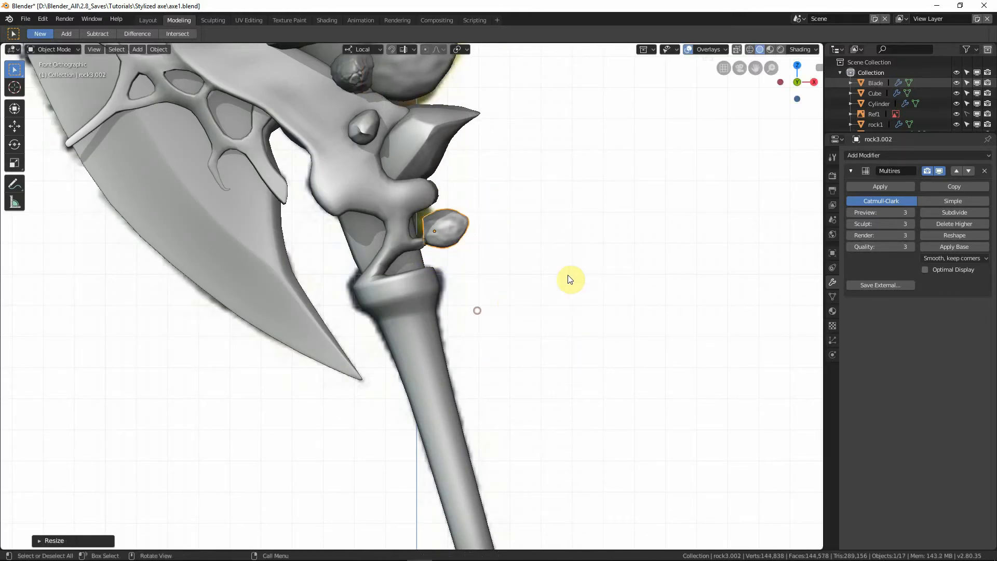
{"action": "key", "text": "r"}
{"action": "left_click", "coordinate": [563, 301]}
{"action": "key", "text": "g"}
{"action": "left_click", "coordinate": [549, 293]}
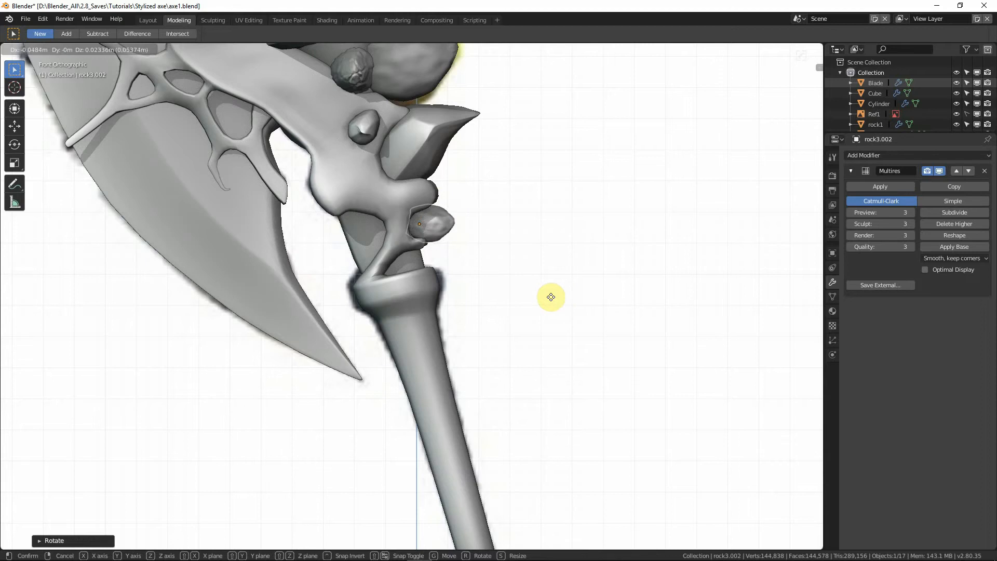
{"action": "key", "text": "s"}
{"action": "left_click", "coordinate": [560, 300]}
Step: Widen the small rock along the Y axis and adjust its Z scale to fill the back opening
{"action": "middle_click_drag", "start_coordinate": [561, 300], "coordinate": [455, 306]}
{"action": "scroll", "coordinate": [456, 301], "scroll_direction": "up", "scroll_amount": 3}
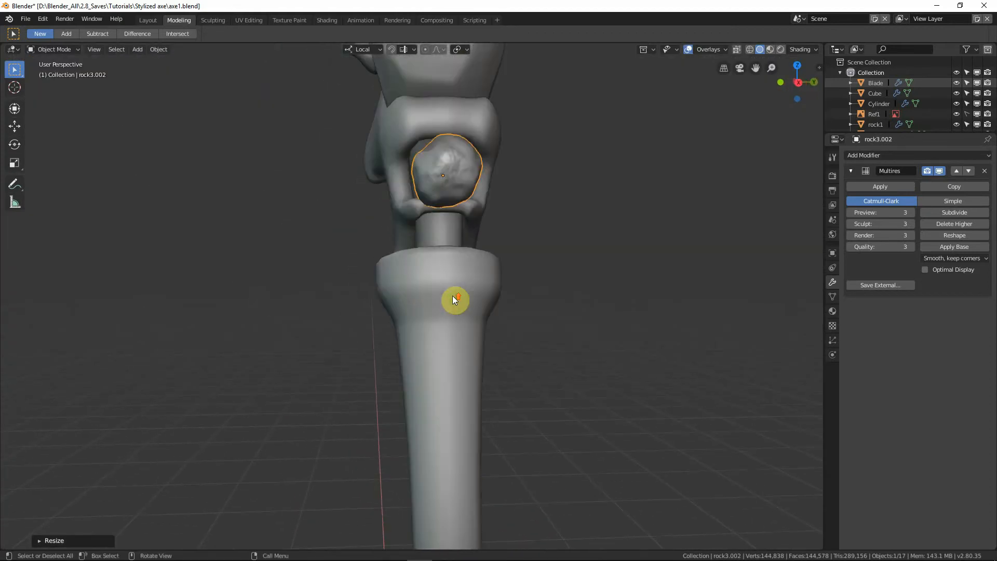
{"action": "key", "text": "s"}
{"action": "key", "text": "y"}
{"action": "left_click", "coordinate": [567, 250]}
{"action": "key", "text": "s"}
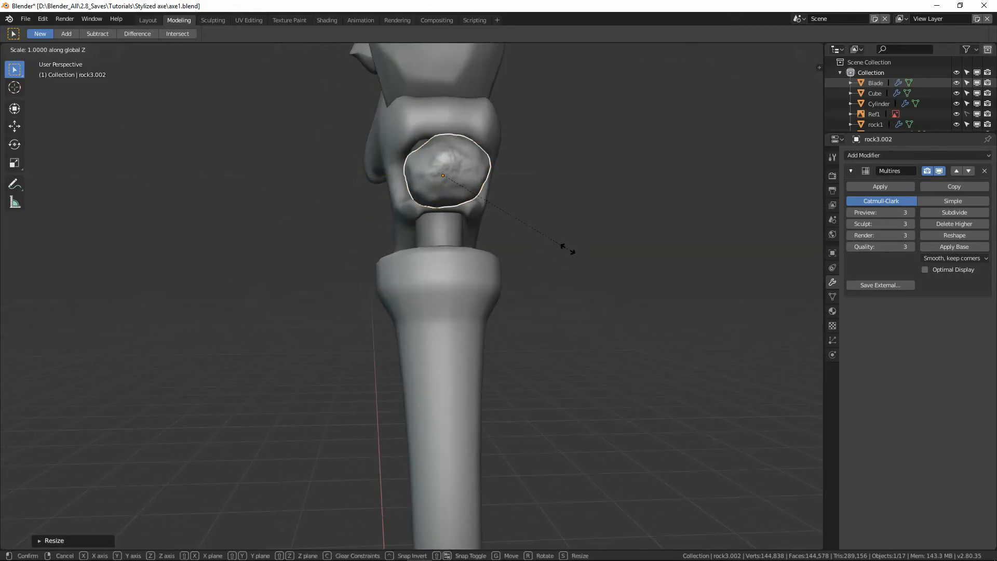
{"action": "key", "text": "z"}
{"action": "left_click", "coordinate": [567, 278]}
Step: Flatten the small rock along the global Z axis and push it inward along the X axis
{"action": "middle_click_drag", "start_coordinate": [567, 279], "coordinate": [645, 278]}
{"action": "key", "text": "s"}
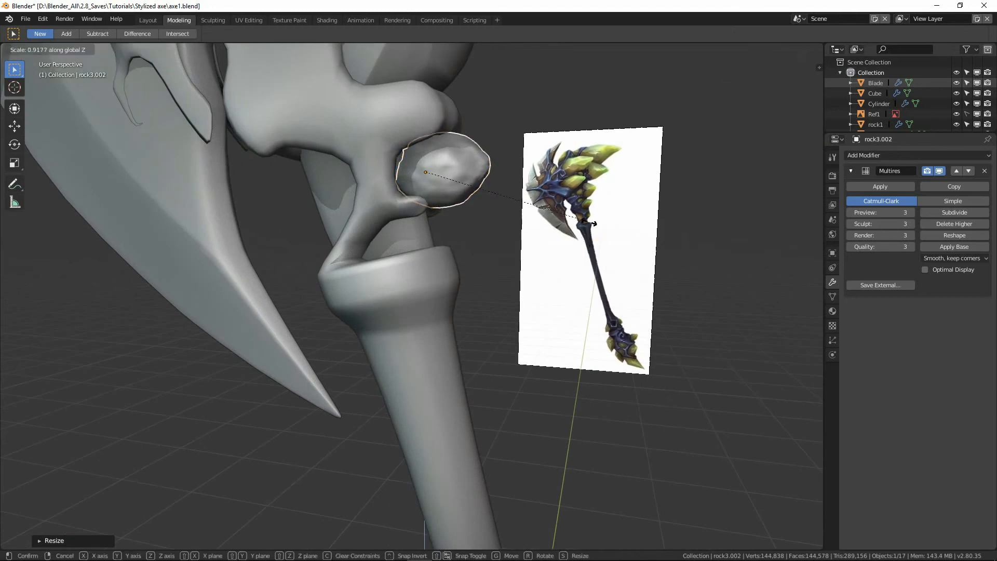
{"action": "left_click", "coordinate": [586, 211]}
{"action": "middle_click_drag", "start_coordinate": [586, 210], "coordinate": [604, 218]}
{"action": "key", "text": "g"}
{"action": "key", "text": "x"}
{"action": "left_click", "coordinate": [579, 232]}
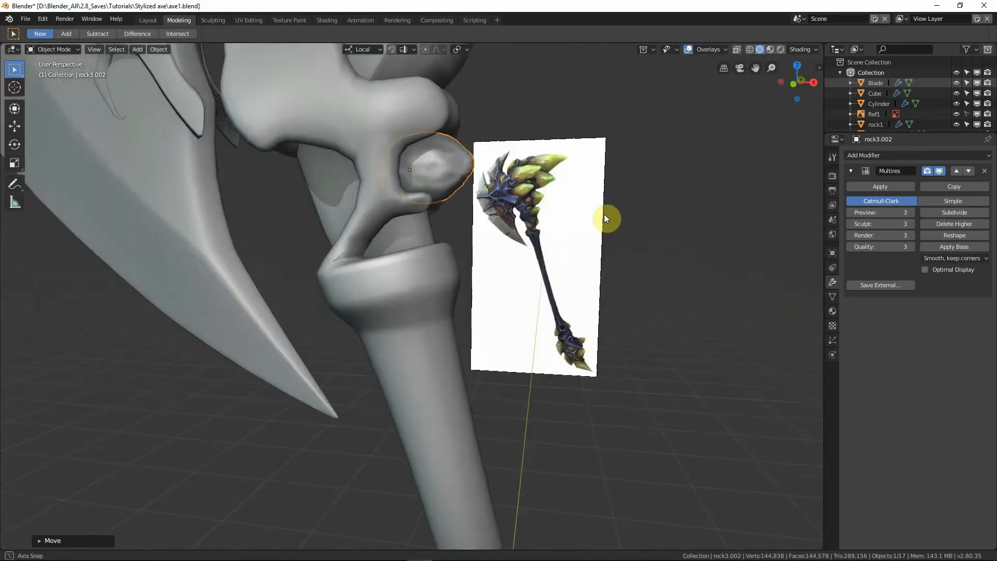
Step: Reshape the small rock's upper edge by moving its top vertices with proportional editing at size 0.07 in wireframe view
{"action": "key", "text": "KP_1"}
{"action": "key", "text": "Tab"}
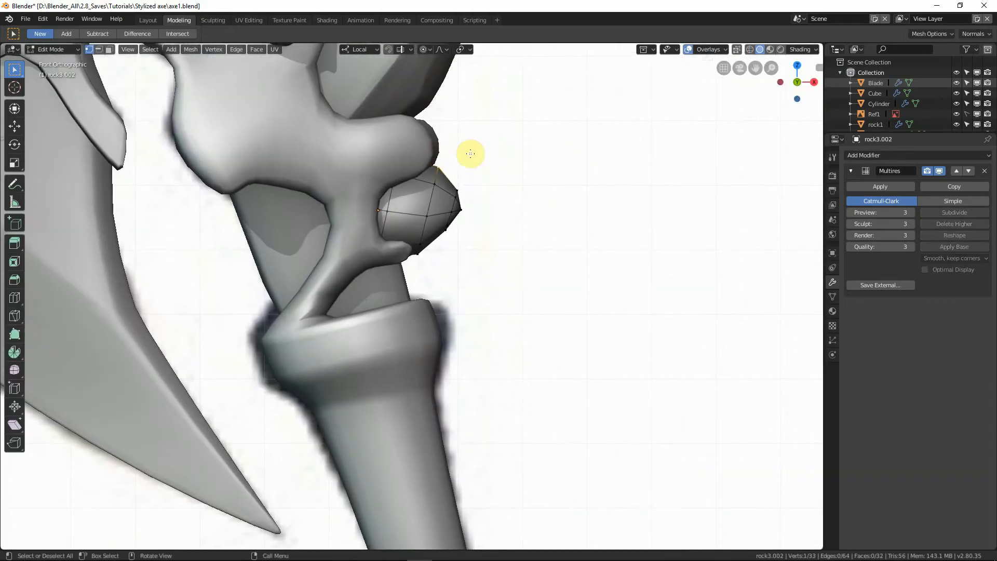
{"action": "key", "text": "shift+z"}
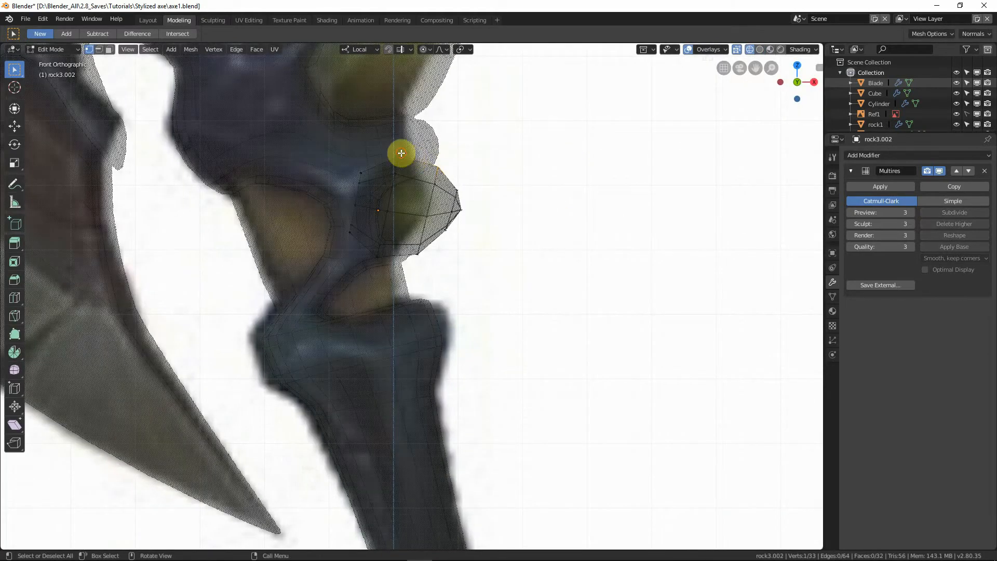
{"action": "key", "text": "g"}
{"action": "left_click", "coordinate": [375, 163]}
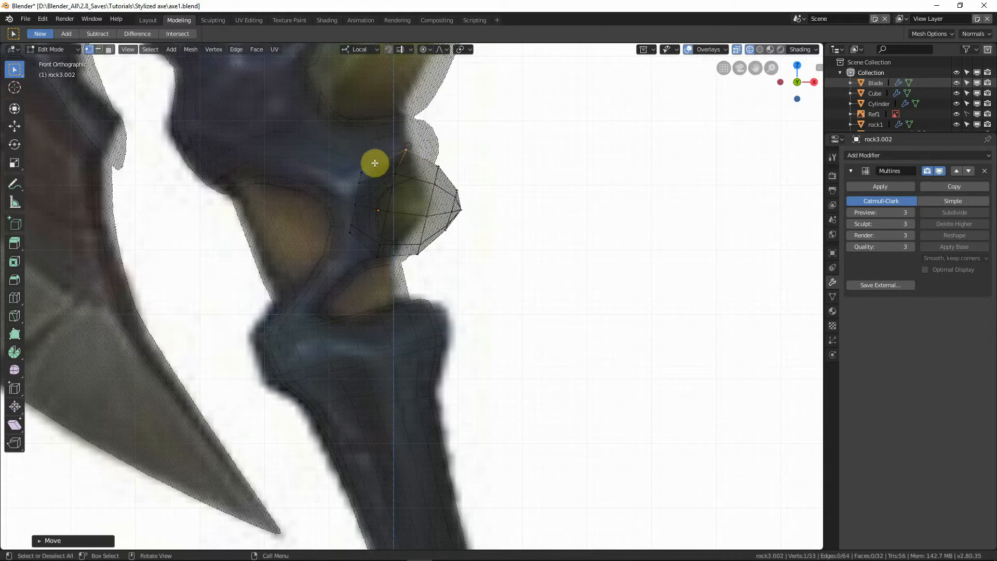
{"action": "key", "text": "g"}
{"action": "left_click", "coordinate": [363, 168]}
{"action": "key", "text": "g"}
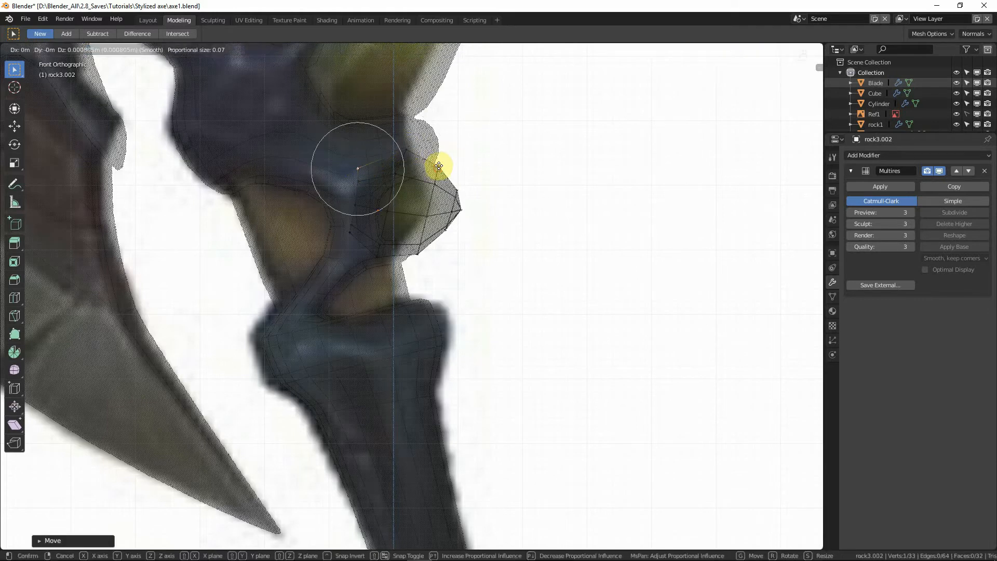
{"action": "right_click", "coordinate": [439, 164]}
{"action": "key", "text": "g"}
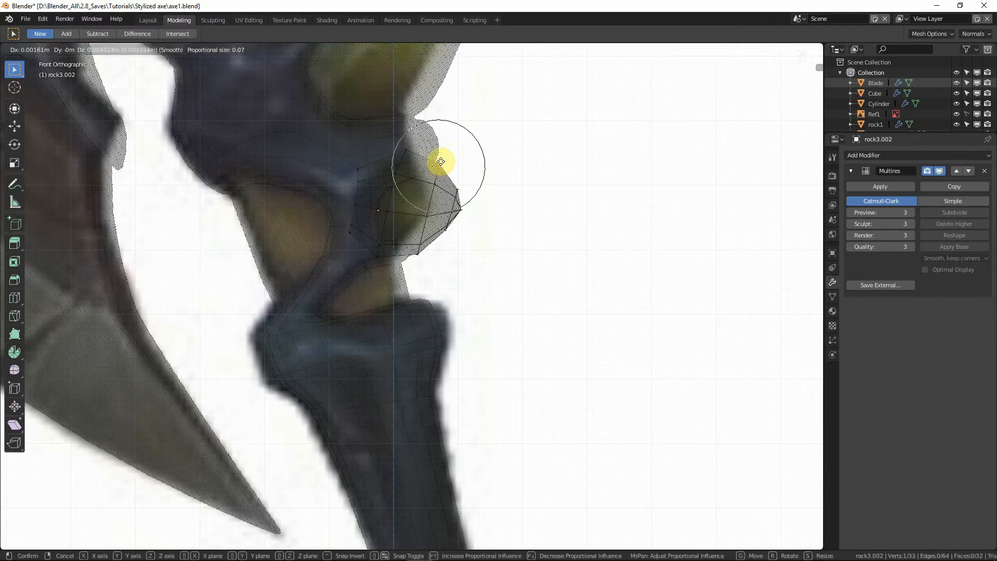
{"action": "left_click", "coordinate": [440, 161]}
Step: Adjust the small rock's lower vertices with proportional editing to fit the opening's bottom edge, and return to solid object view
{"action": "key", "text": "g"}
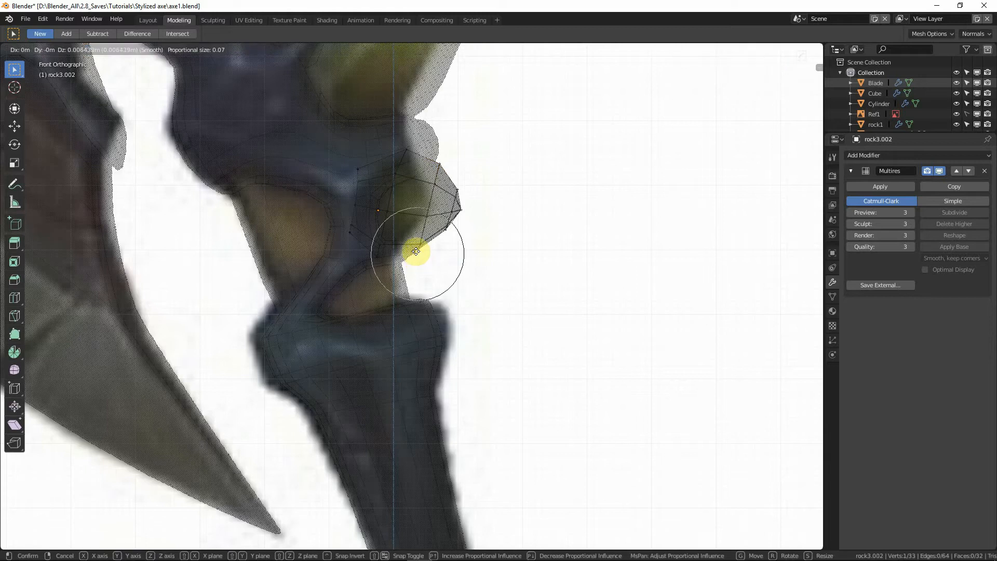
{"action": "left_click", "coordinate": [356, 260]}
{"action": "key", "text": "g"}
{"action": "left_click", "coordinate": [378, 253]}
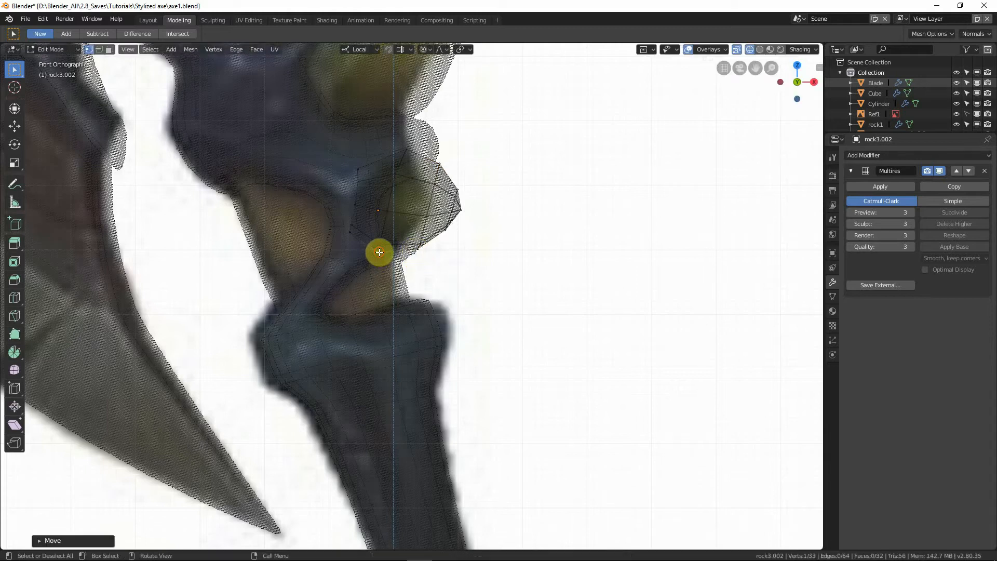
{"action": "key", "text": "Tab"}
{"action": "key", "text": "shift+z"}
Step: Move two vertices on the small rock's upper side to fit the frame opening, and deselect the finished rock
{"action": "middle_click_drag", "start_coordinate": [474, 260], "coordinate": [387, 256]}
{"action": "key", "text": "Tab"}
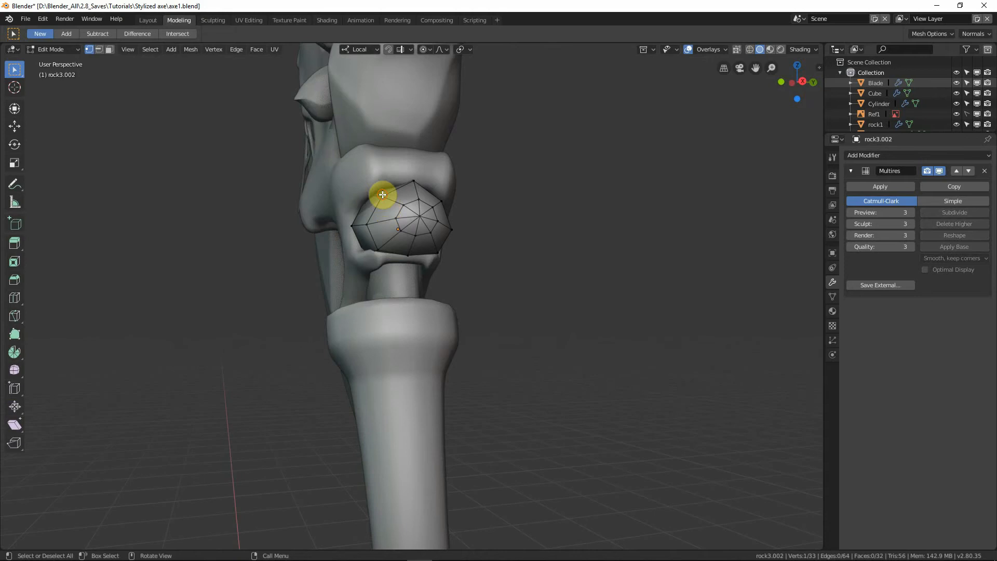
{"action": "middle_click_drag", "start_coordinate": [383, 195], "coordinate": [526, 233]}
{"action": "left_click", "coordinate": [383, 202]}
{"action": "key", "text": "g"}
{"action": "left_click", "coordinate": [381, 198]}
{"action": "left_click", "coordinate": [357, 203]}
{"action": "key", "text": "g"}
{"action": "left_click", "coordinate": [343, 201]}
{"action": "key", "text": "Tab"}
{"action": "left_click", "coordinate": [577, 301]}
Step: Examine the whole axe against the reference image in wireframe and solid shading to find the remaining rock positions
{"action": "scroll", "coordinate": [563, 290], "scroll_direction": "down", "scroll_amount": 7}
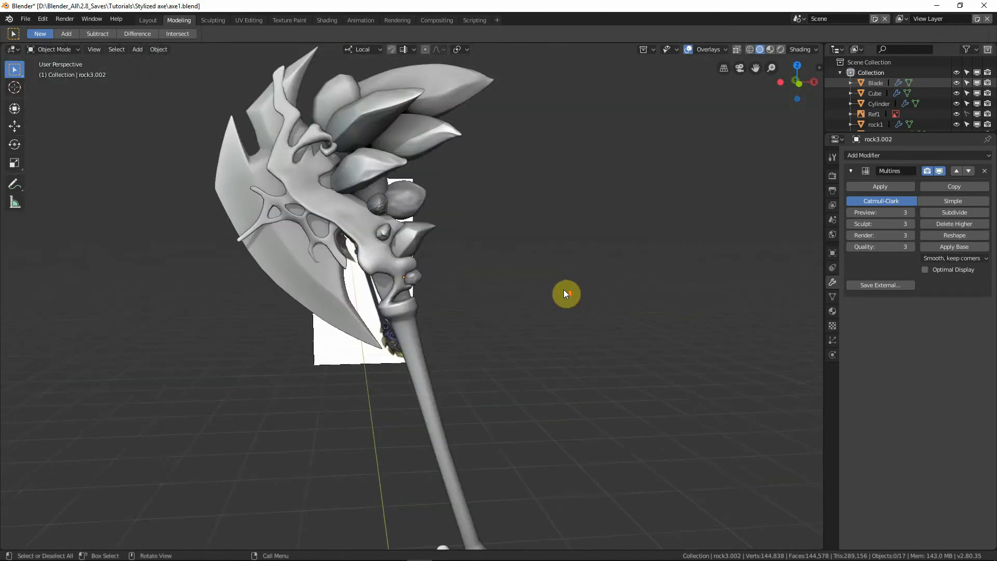
{"action": "scroll", "coordinate": [565, 293], "scroll_direction": "down", "scroll_amount": 3}
{"action": "scroll", "coordinate": [515, 292], "scroll_direction": "up", "scroll_amount": 2}
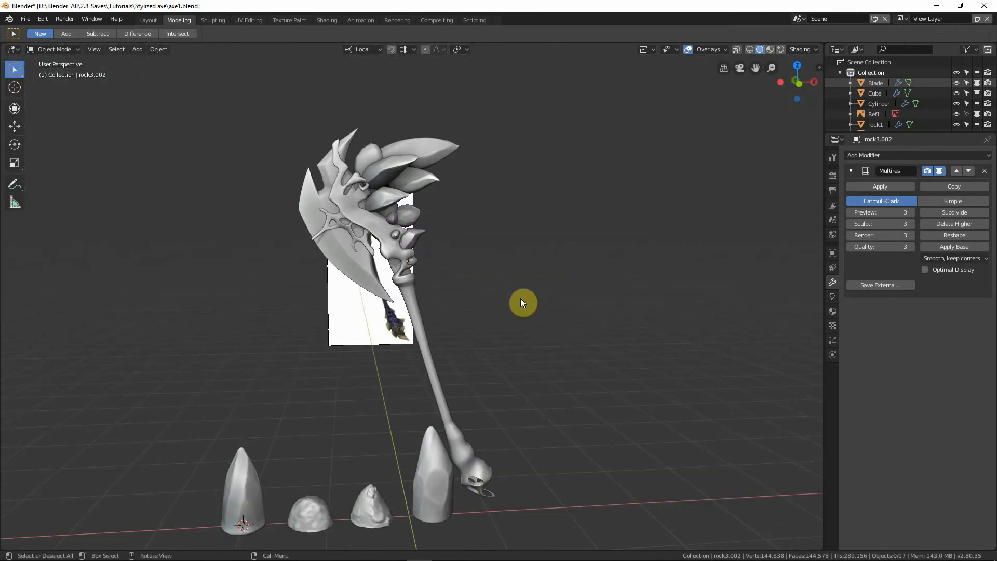
{"action": "middle_click_drag", "start_coordinate": [474, 287], "coordinate": [458, 289]}
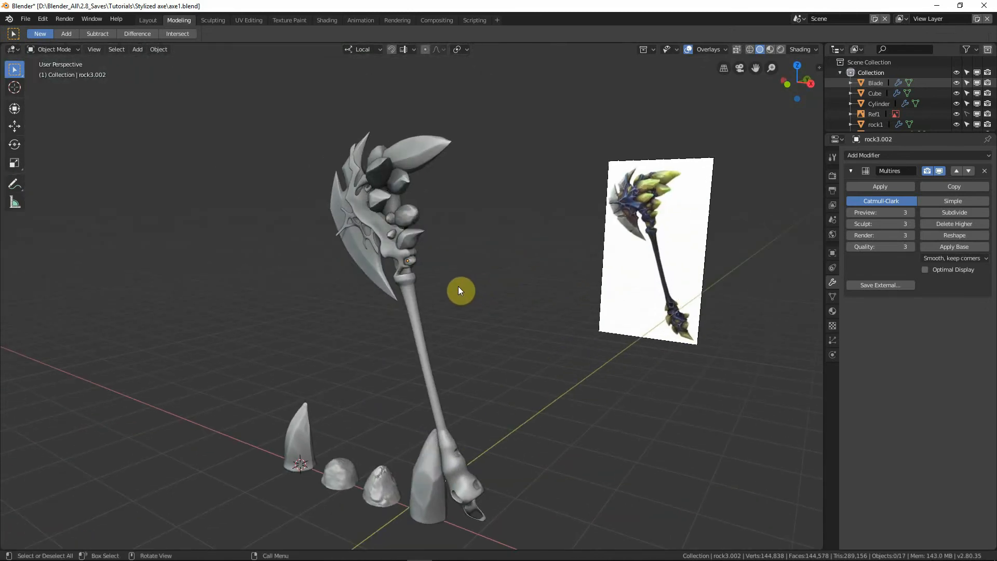
{"action": "key", "text": "KP_1"}
{"action": "key", "text": "shift+z"}
{"action": "scroll", "coordinate": [458, 289], "scroll_direction": "up", "scroll_amount": 2}
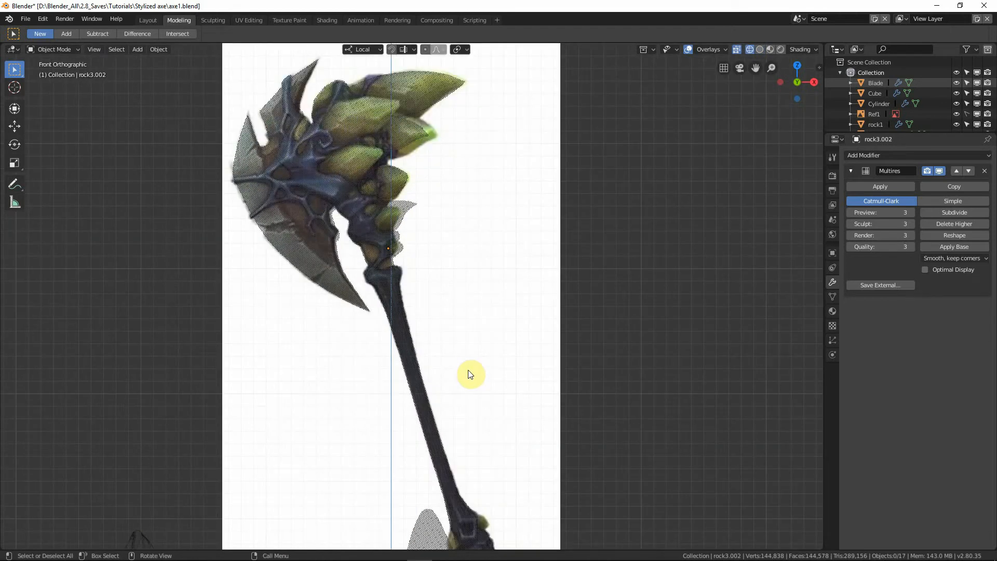
{"action": "key", "text": "shift+z"}
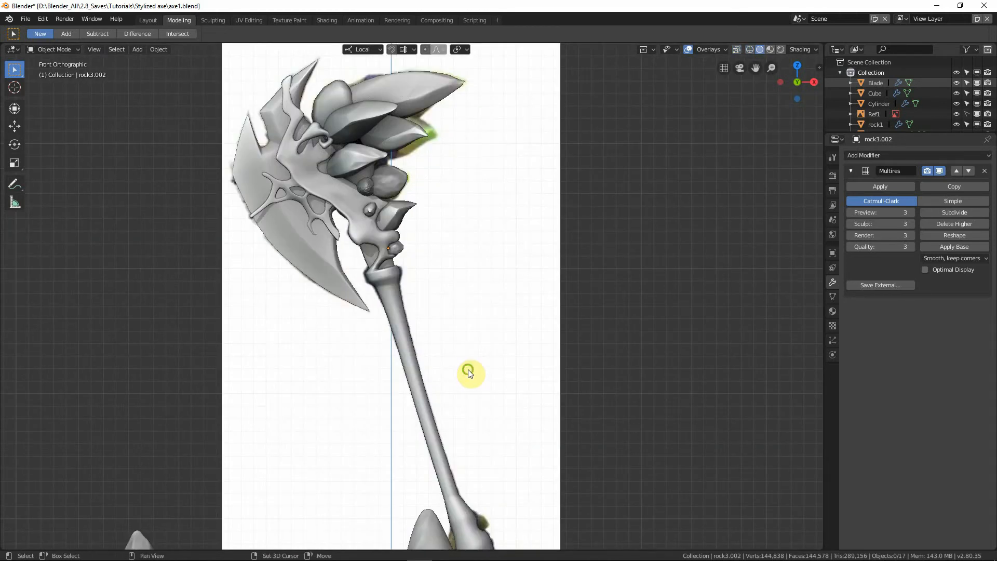
{"action": "middle_click_drag", "start_coordinate": [468, 372], "coordinate": [514, 308], "text": "shift"}
{"action": "scroll", "coordinate": [493, 351], "scroll_direction": "down", "scroll_amount": 2}
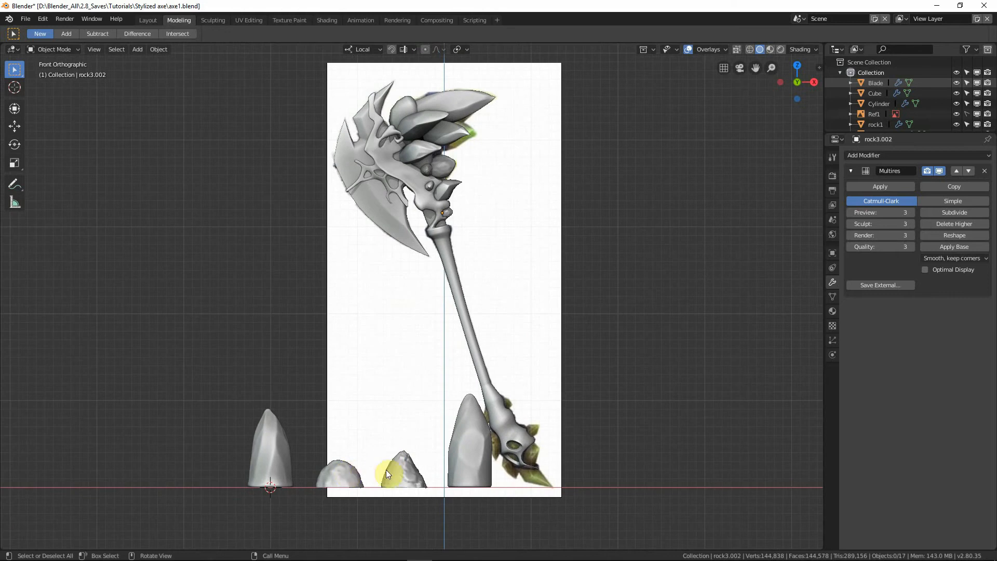
Step: Duplicate the rounded rock from the base row and rotate the copy about 90° in the side view to face forward
{"action": "left_click", "coordinate": [341, 471]}
{"action": "key", "text": "shift+d"}
{"action": "left_click", "coordinate": [366, 285]}
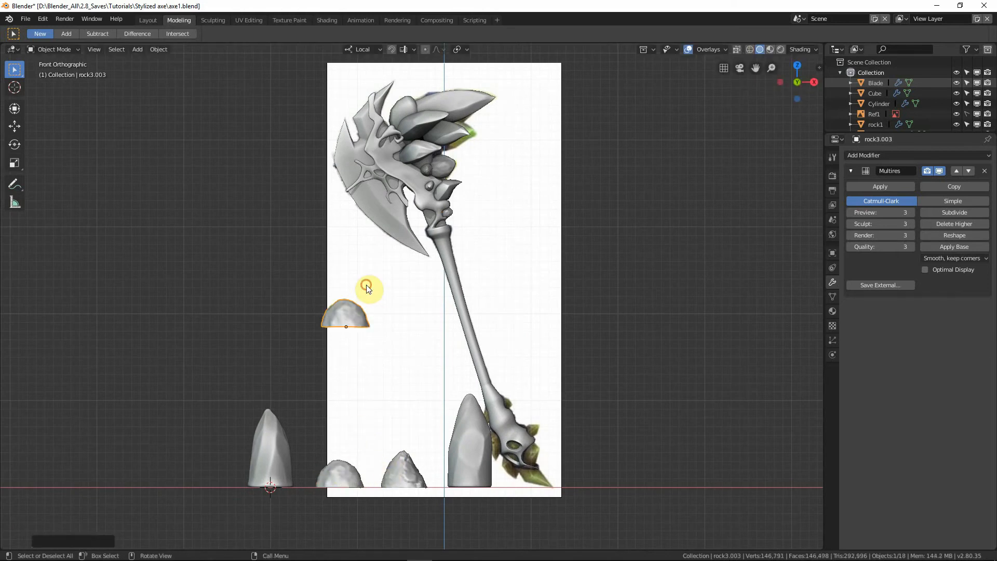
{"action": "key", "text": "KP_3"}
{"action": "key", "text": "r"}
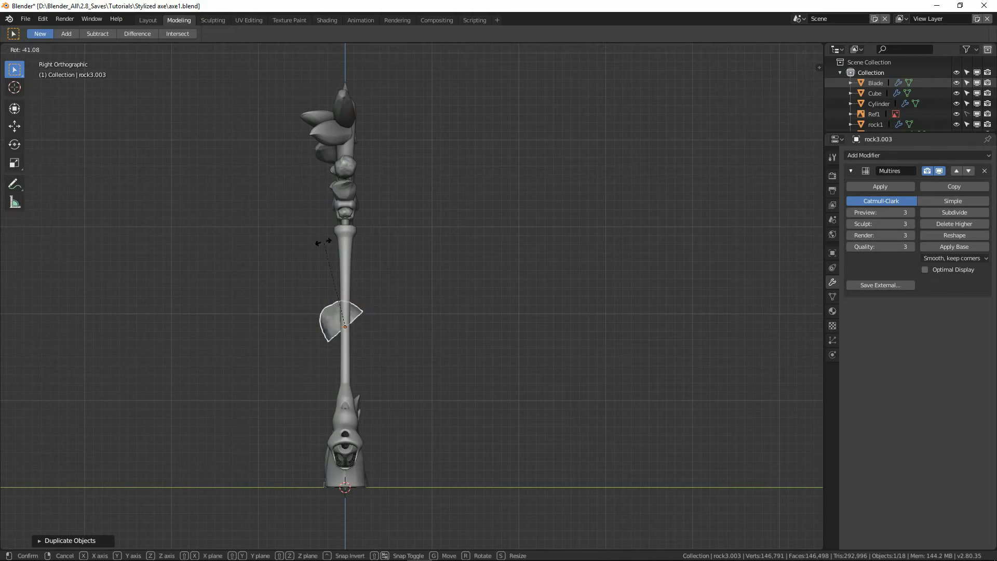
{"action": "left_click", "coordinate": [257, 280]}
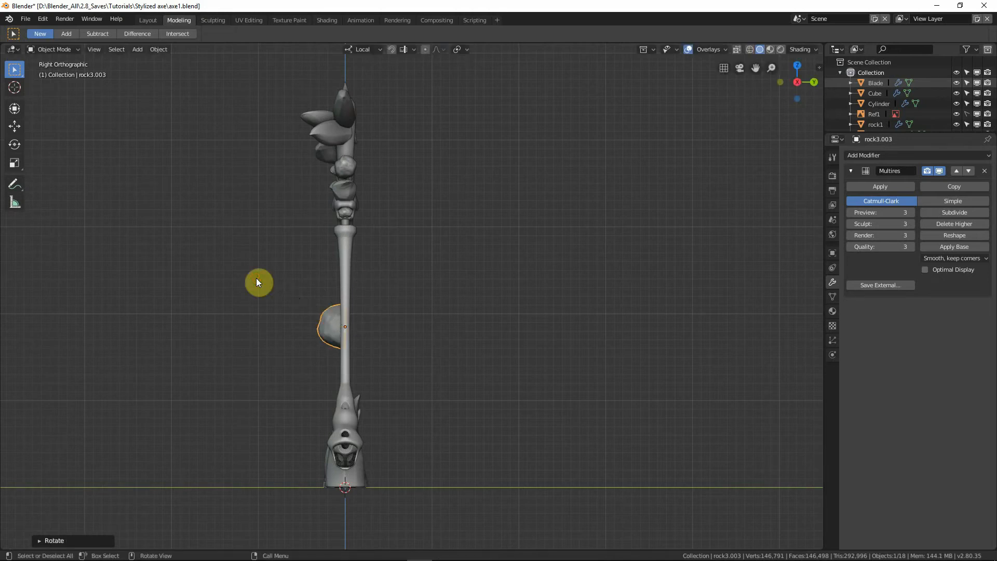
Step: Move the rounded rock copy up onto the upper part of the axe head in the front view
{"action": "key", "text": "KP_1"}
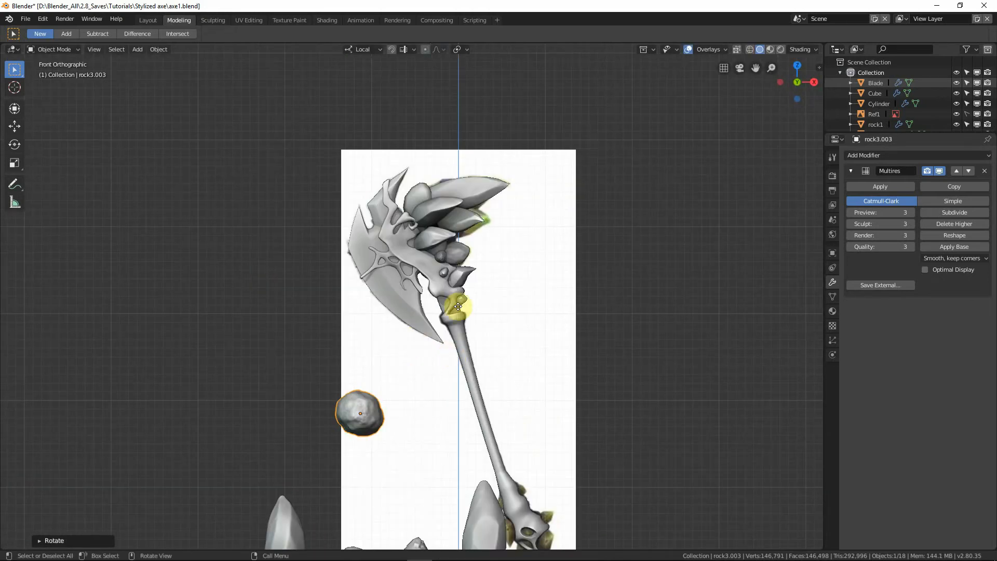
{"action": "key", "text": "g"}
{"action": "left_click", "coordinate": [480, 188]}
{"action": "scroll", "coordinate": [470, 93], "scroll_direction": "up", "scroll_amount": 6}
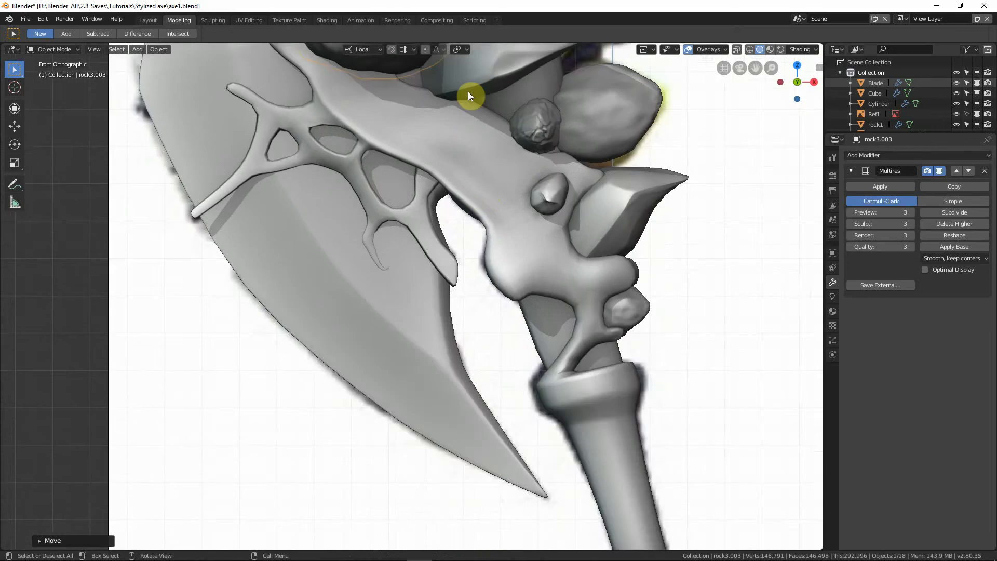
{"action": "middle_click_drag", "start_coordinate": [468, 92], "coordinate": [482, 396], "text": "shift"}
Step: Scale the rock copy down, rotate it, and place it in the upper opening of the frame beside the blade
{"action": "key", "text": "s"}
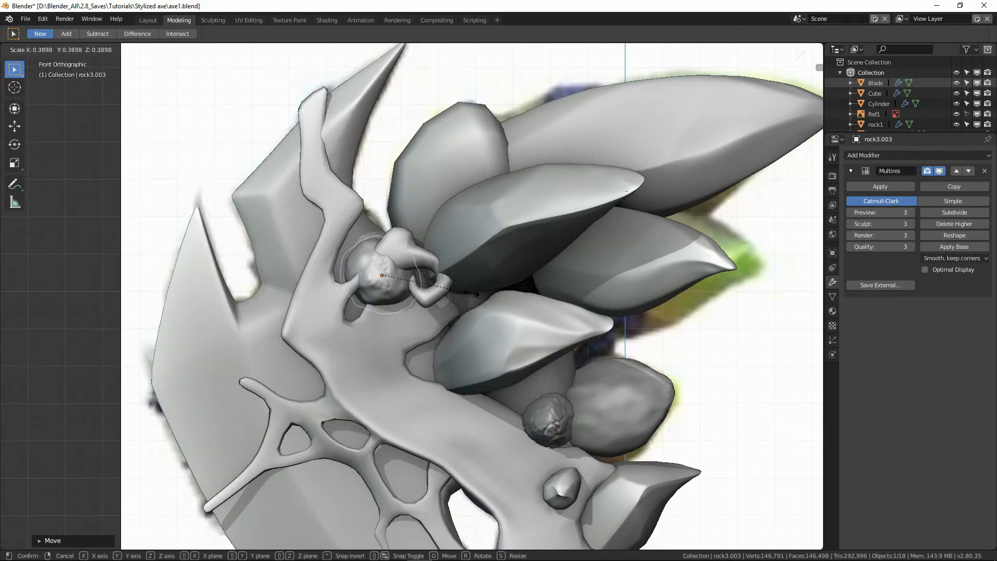
{"action": "left_click", "coordinate": [450, 289]}
{"action": "key", "text": "r"}
{"action": "left_click", "coordinate": [381, 391]}
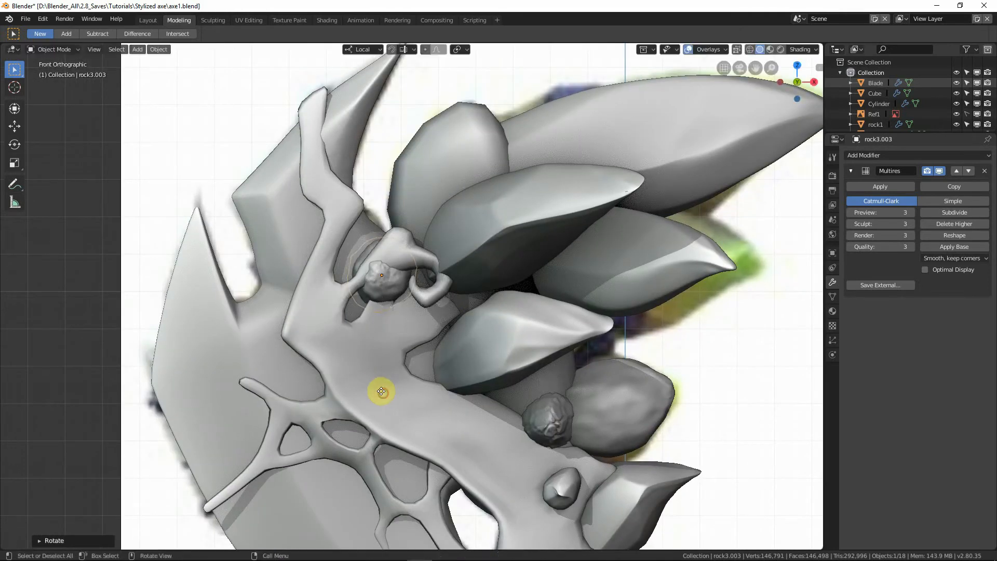
{"action": "key", "text": "g"}
{"action": "left_click", "coordinate": [349, 373]}
Step: Move the rock copy's vertices with proportional editing to fill the frame's upper opening, and deselect the finished rock
{"action": "key", "text": "Tab"}
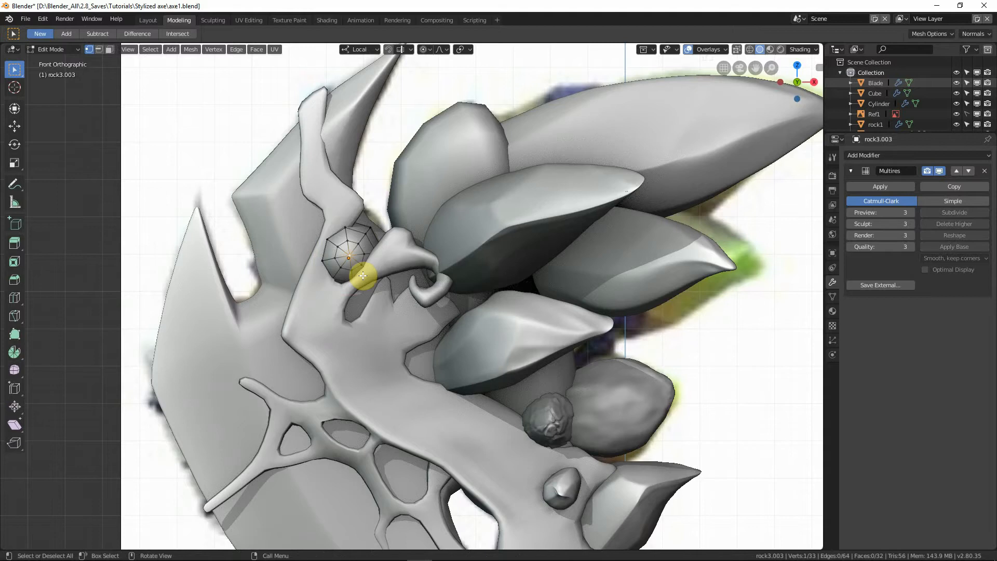
{"action": "key", "text": "g"}
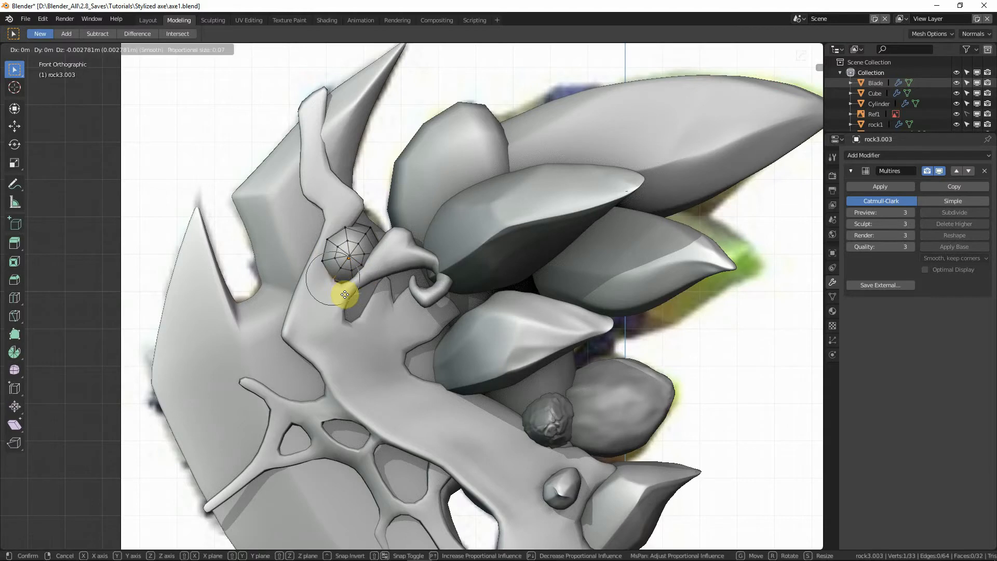
{"action": "left_click", "coordinate": [357, 232]}
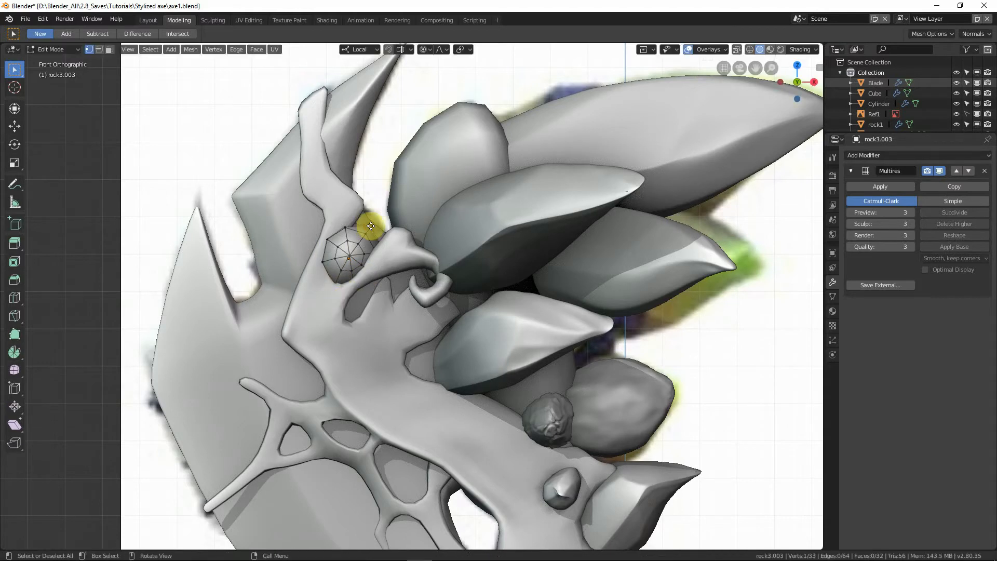
{"action": "key", "text": "g"}
{"action": "left_click", "coordinate": [349, 225]}
{"action": "key", "text": "g"}
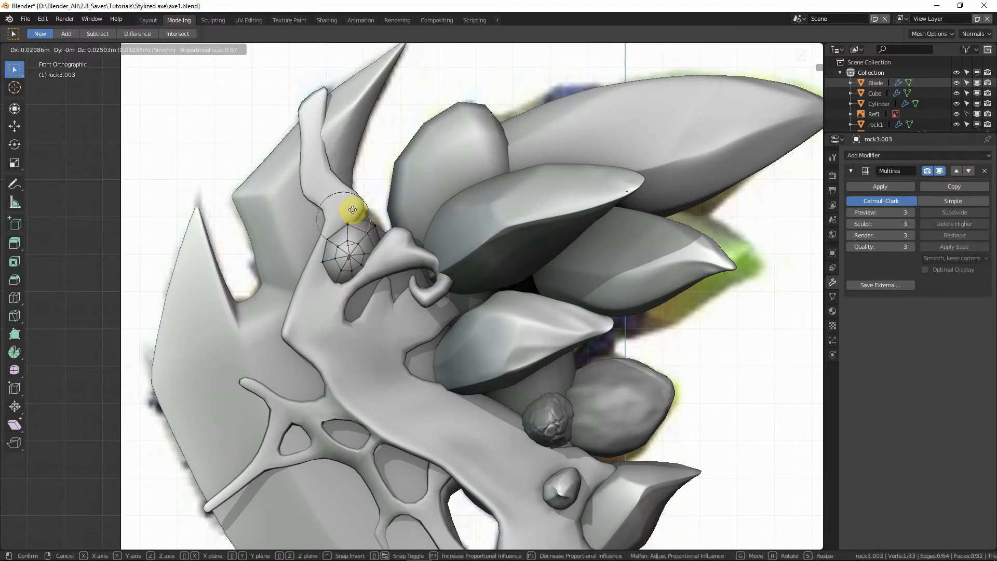
{"action": "left_click", "coordinate": [358, 207]}
{"action": "key", "text": "g"}
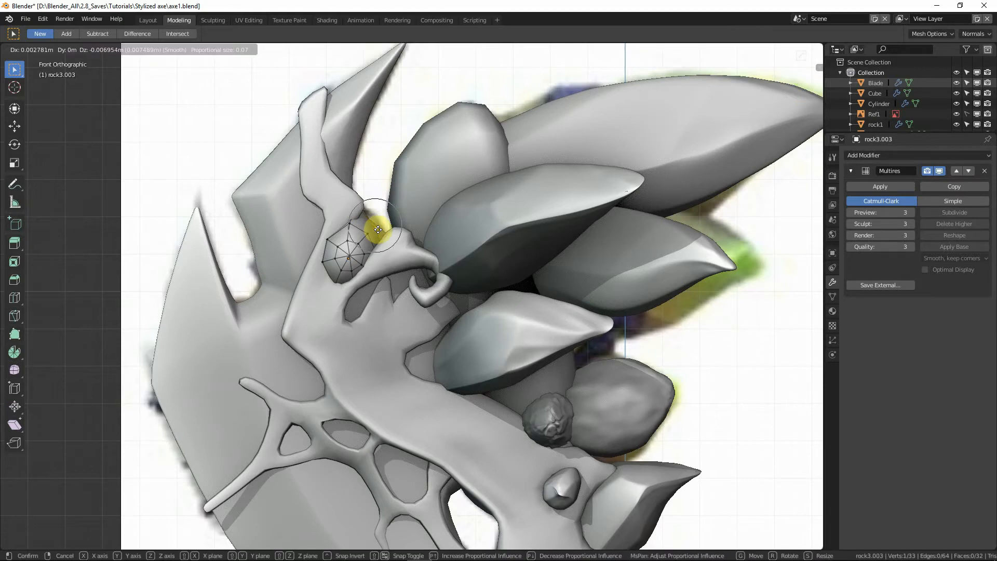
{"action": "left_click", "coordinate": [383, 234]}
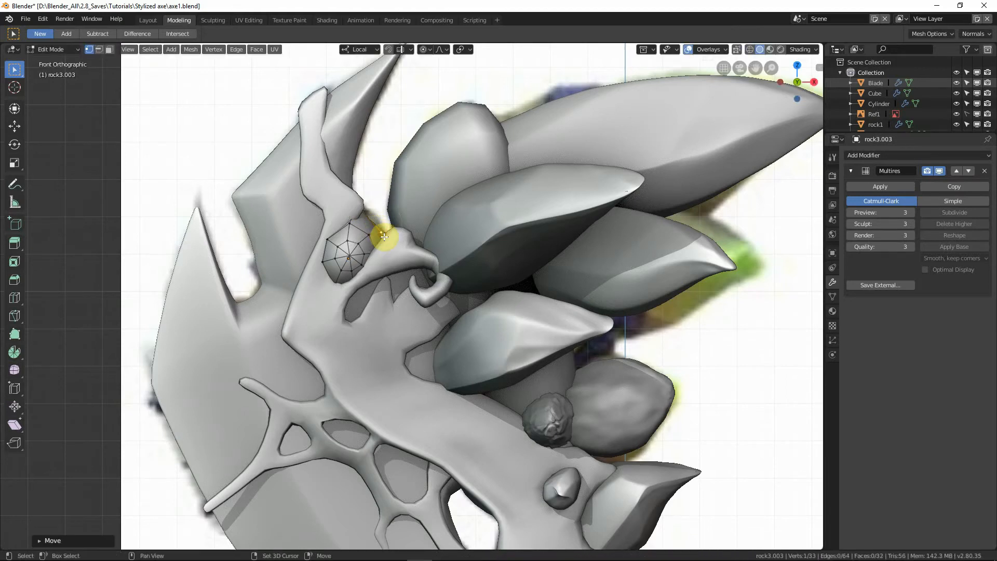
{"action": "key", "text": "alt+z"}
{"action": "scroll", "coordinate": [385, 237], "scroll_direction": "down", "scroll_amount": 2}
{"action": "key", "text": "alt+z"}
{"action": "key", "text": "Tab"}
{"action": "middle_click_drag", "start_coordinate": [392, 282], "coordinate": [451, 300]}
{"action": "scroll", "coordinate": [451, 301], "scroll_direction": "down", "scroll_amount": 4}
{"action": "left_click", "coordinate": [666, 364]}
Step: Compare the axe head with the reference image in wireframe and solid shading to check the crystal and rock shapes
{"action": "middle_click_drag", "start_coordinate": [618, 328], "coordinate": [602, 317]}
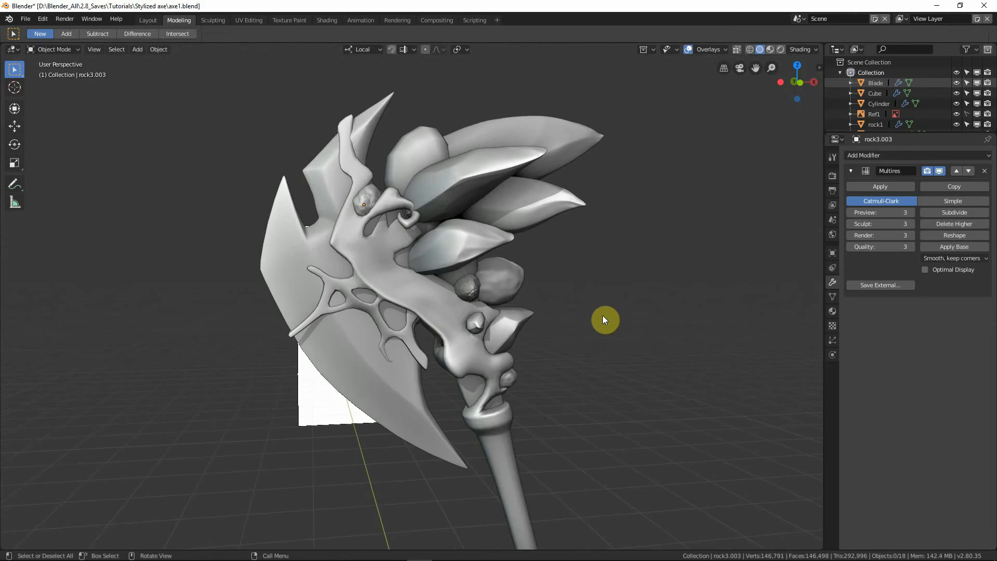
{"action": "key", "text": "KP_1"}
{"action": "key", "text": "shift+z"}
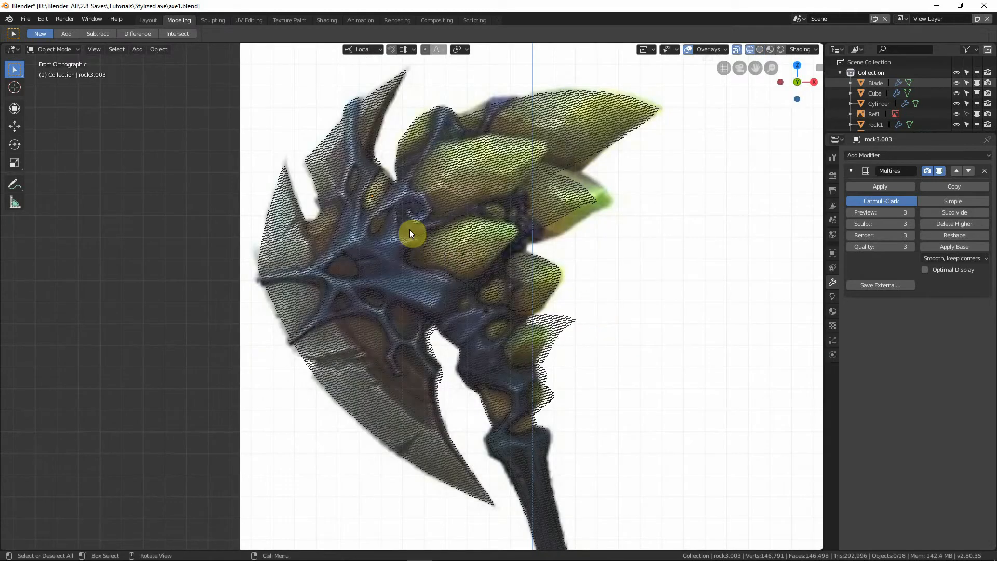
{"action": "key", "text": "shift+z"}
{"action": "key", "text": "shift+z"}
{"action": "key", "text": "shift+z"}
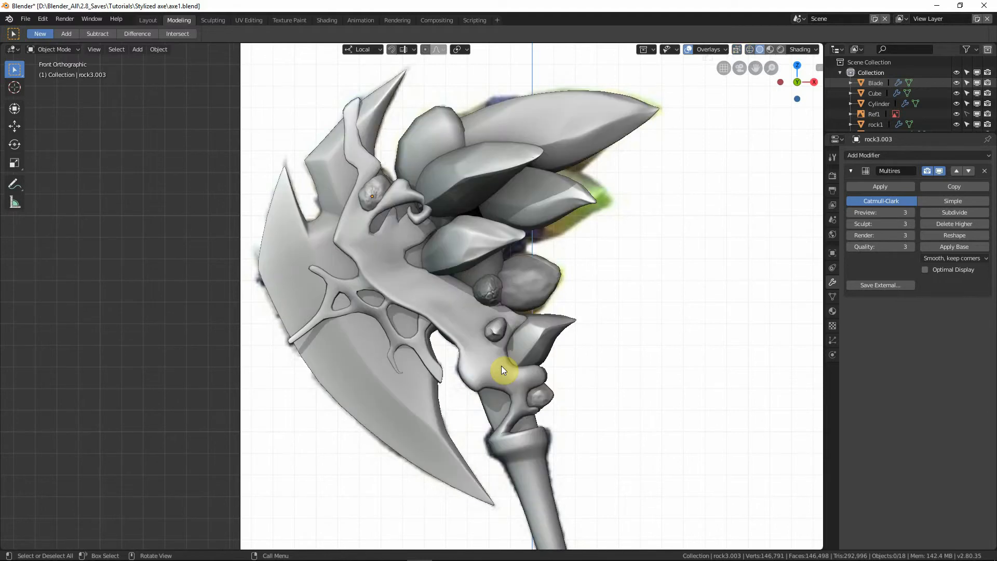
{"action": "key", "text": "shift+z"}
{"action": "key", "text": "shift+z"}
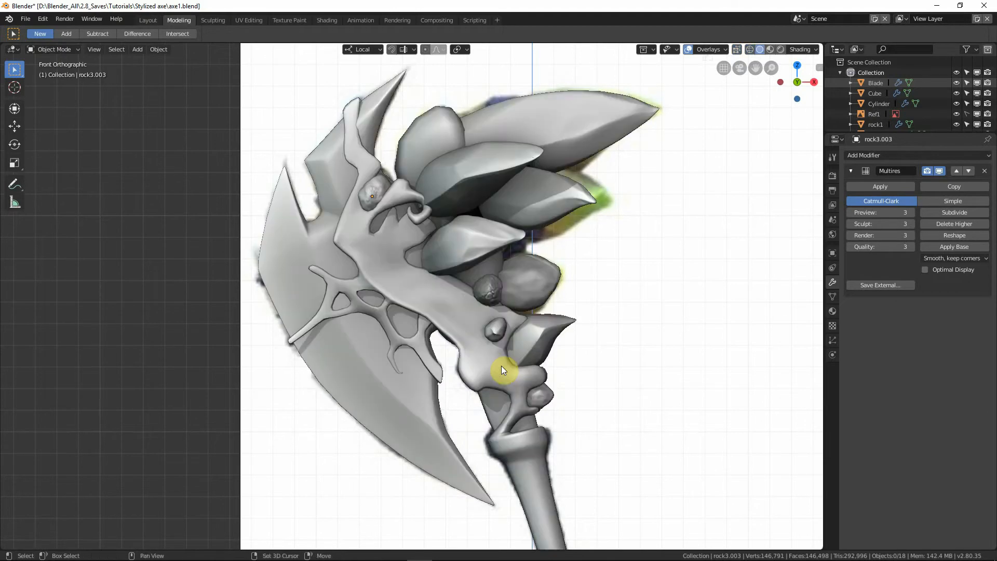
{"action": "key", "text": "shift+z"}
{"action": "key", "text": "shift+z"}
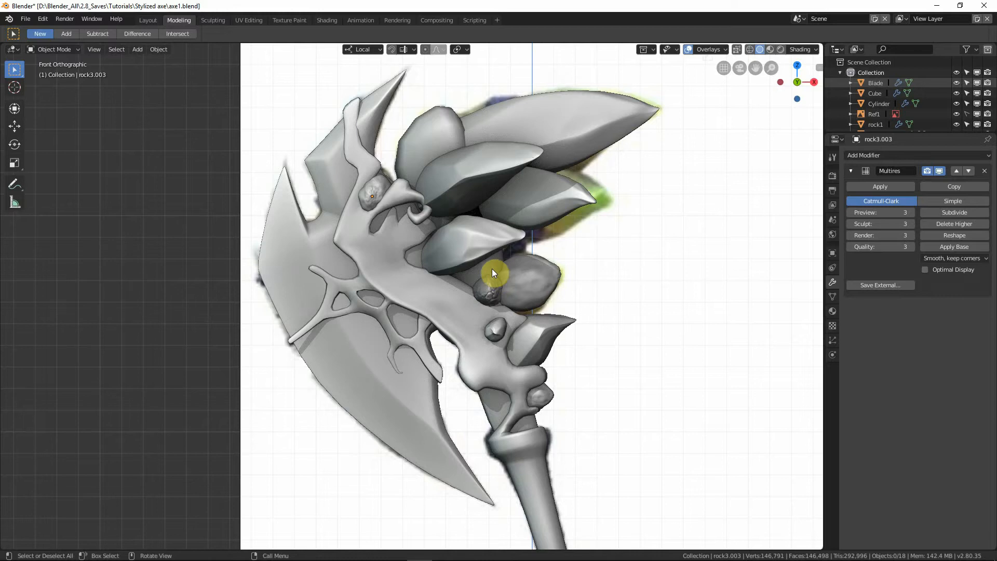
Step: Pull the lower edge loop vertices of the lowest large crystal downward with proportional editing to match the reference
{"action": "left_click", "coordinate": [478, 255]}
{"action": "key", "text": "Tab"}
{"action": "scroll", "coordinate": [479, 256], "scroll_direction": "up", "scroll_amount": 4}
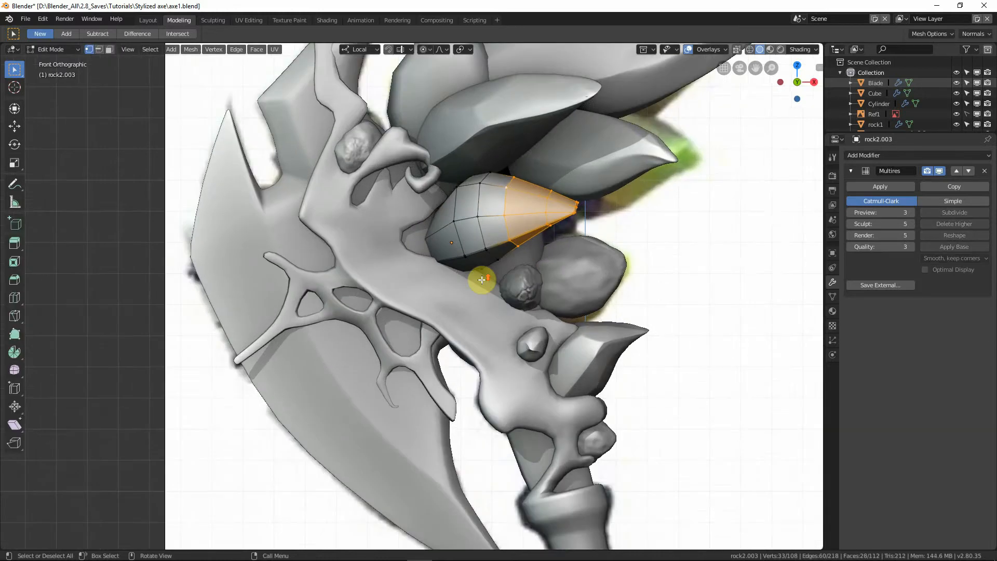
{"action": "left_click", "coordinate": [486, 237]}
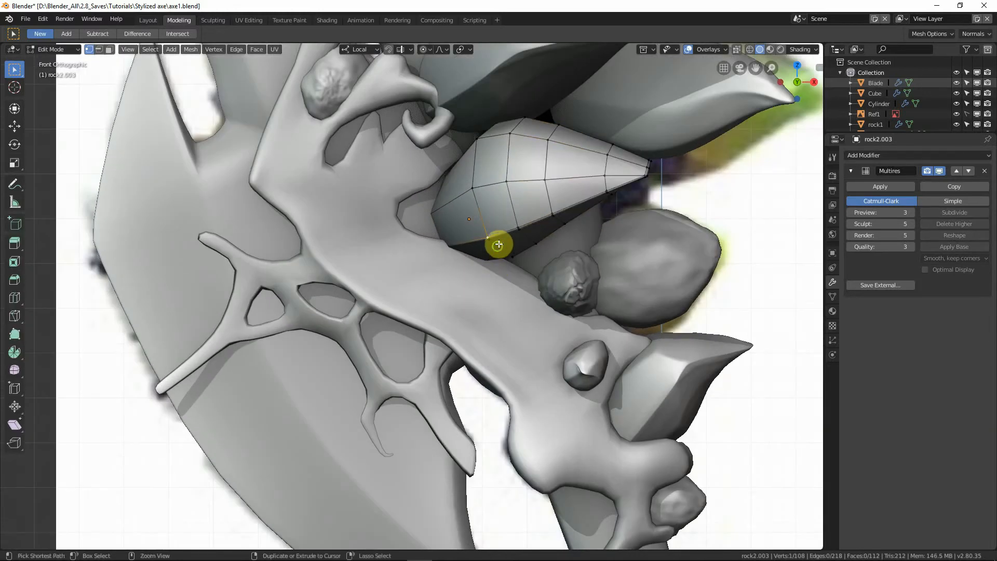
{"action": "middle_click_drag", "start_coordinate": [498, 245], "coordinate": [497, 202]}
{"action": "left_click", "coordinate": [502, 244], "text": "ctrl"}
{"action": "key", "text": "KP_1"}
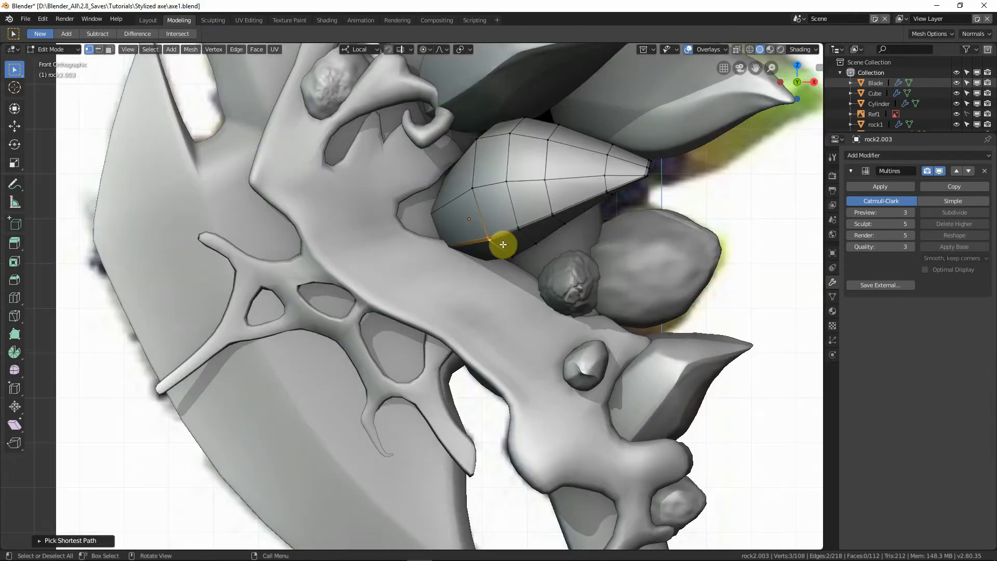
{"action": "scroll", "coordinate": [509, 243], "scroll_direction": "down", "scroll_amount": 2}
{"action": "key", "text": "g"}
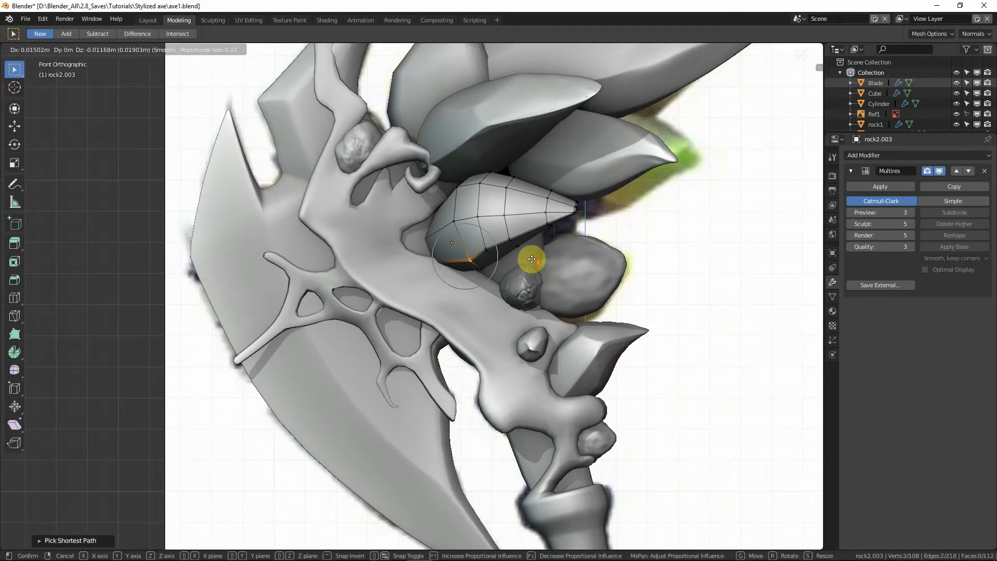
{"action": "right_click", "coordinate": [532, 259]}
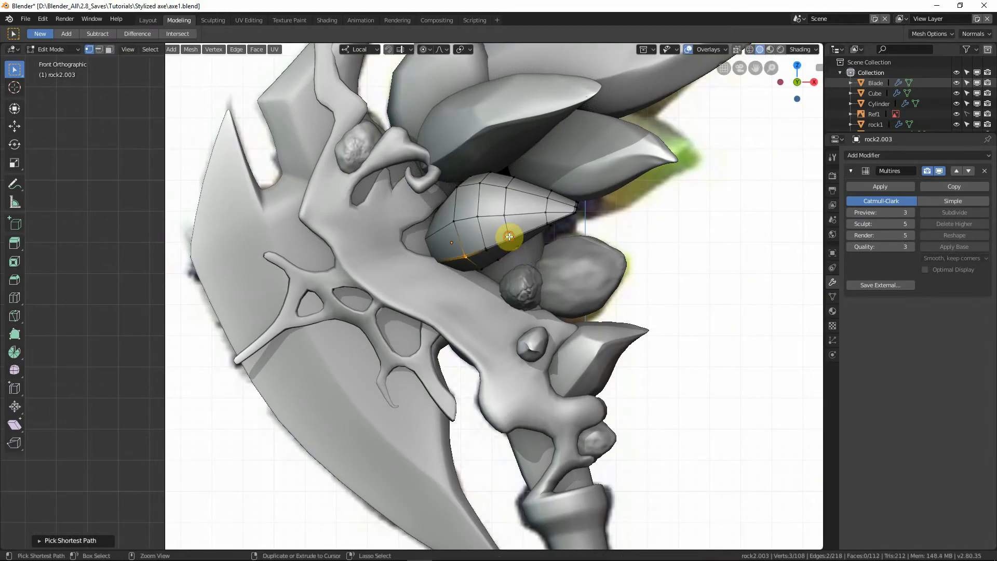
{"action": "left_click", "coordinate": [537, 261], "text": "ctrl"}
{"action": "key", "text": "g"}
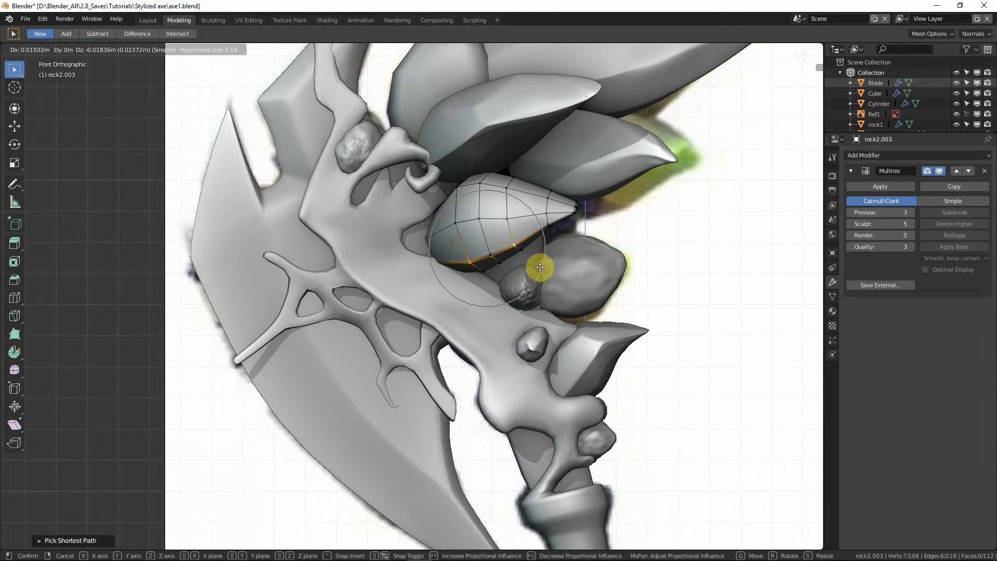
{"action": "scroll", "coordinate": [542, 273], "scroll_direction": "down", "scroll_amount": 3}
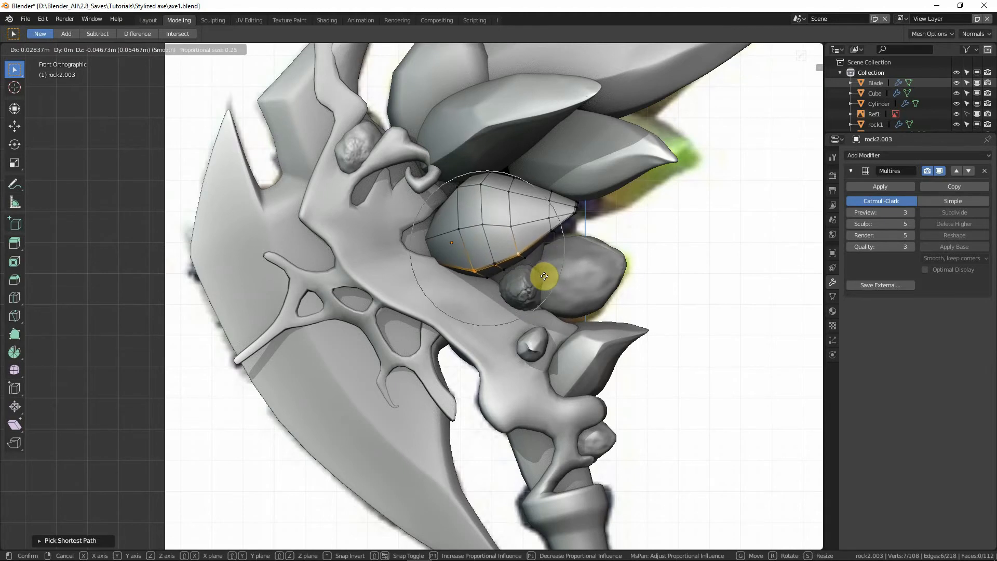
{"action": "left_click", "coordinate": [549, 279]}
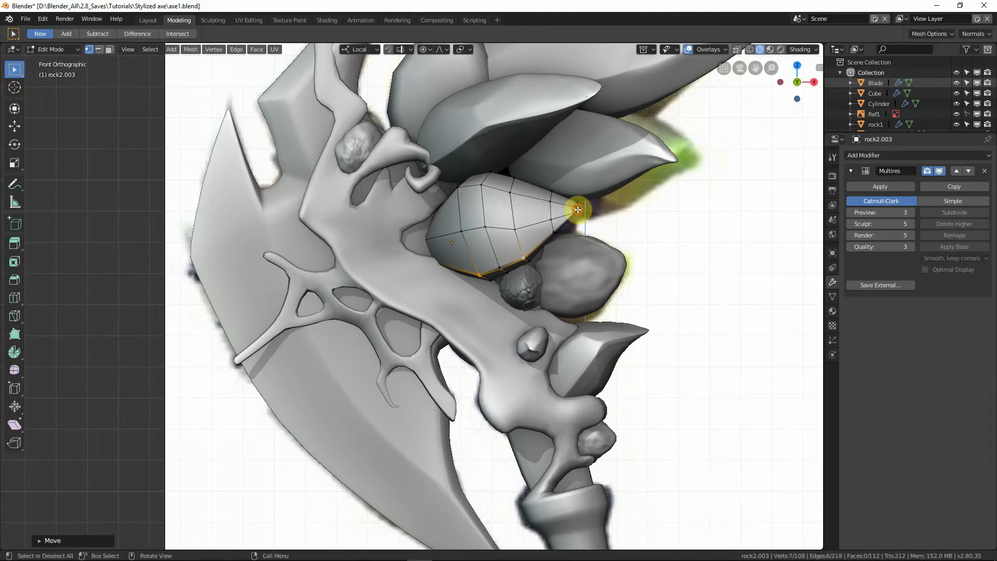
Step: Move the crystal's tip vertex outward and scale around it with proportional editing, and return to object mode
{"action": "left_click", "coordinate": [578, 210]}
{"action": "middle_click_drag", "start_coordinate": [580, 211], "coordinate": [640, 246]}
{"action": "middle_click_drag", "start_coordinate": [565, 209], "coordinate": [639, 325]}
{"action": "key", "text": "g"}
{"action": "left_click", "coordinate": [644, 326]}
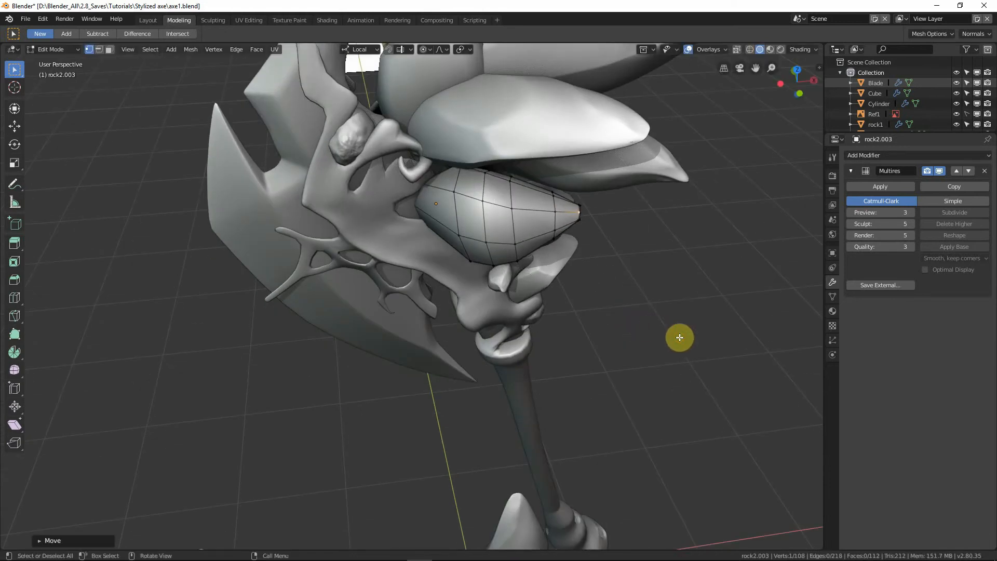
{"action": "key", "text": "s"}
{"action": "left_click", "coordinate": [669, 321]}
{"action": "key", "text": "KP_1"}
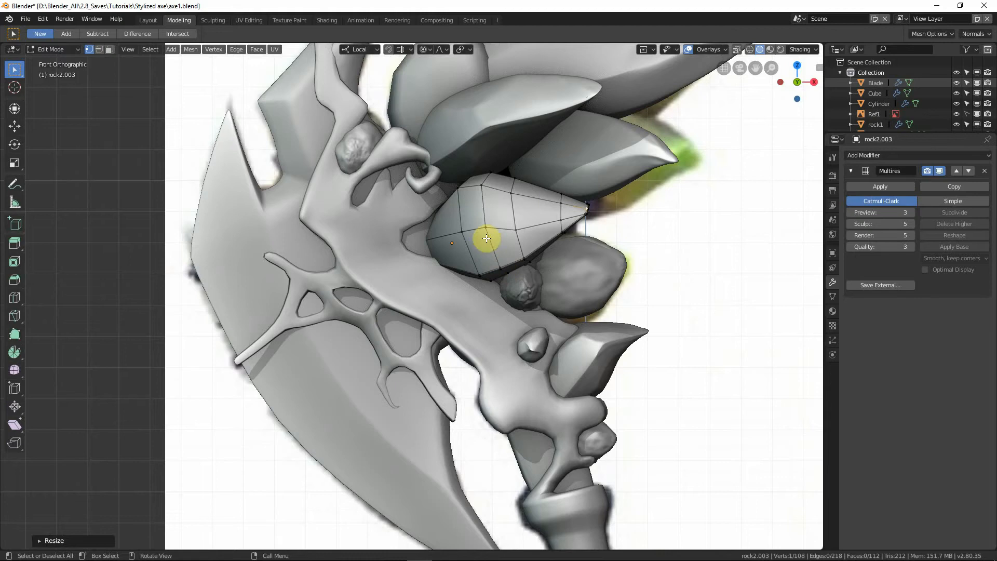
{"action": "key", "text": "Tab"}
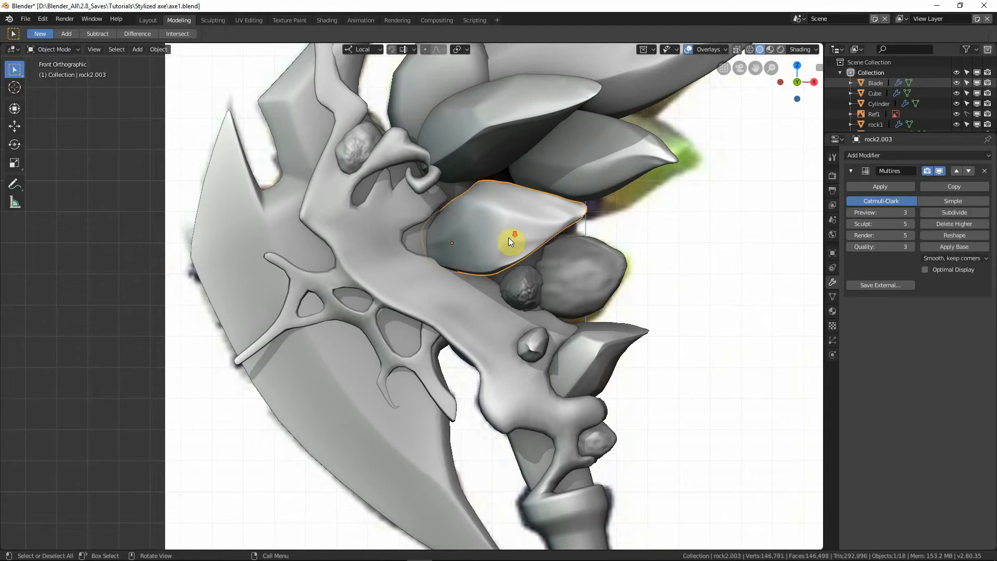
{"action": "scroll", "coordinate": [511, 239], "scroll_direction": "down", "scroll_amount": 4}
Step: Reshape the crystal's upper and lower sides by moving vertices with proportional editing, and deselect the finished crystal
{"action": "key", "text": "Tab"}
{"action": "scroll", "coordinate": [470, 232], "scroll_direction": "up", "scroll_amount": 4}
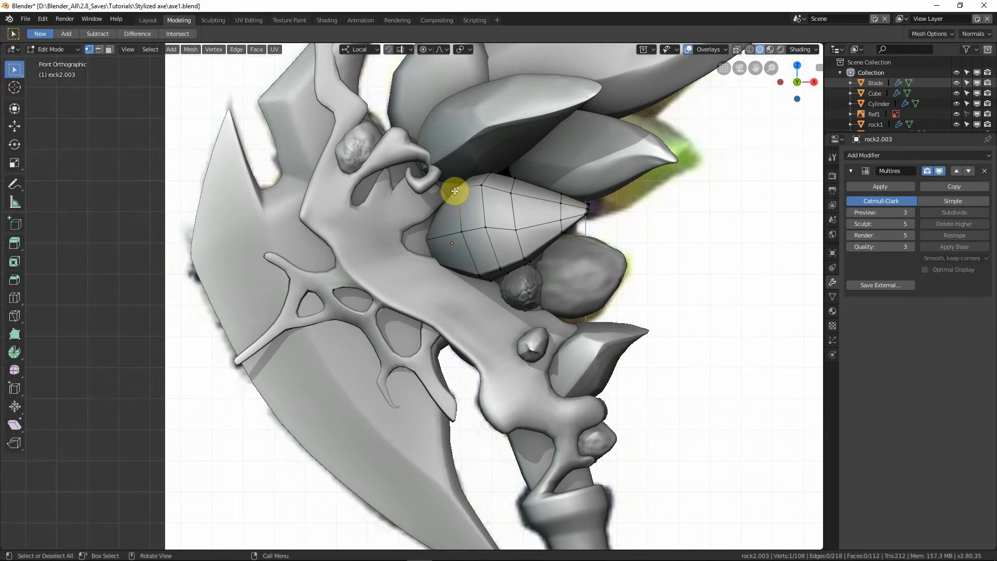
{"action": "left_click_drag", "start_coordinate": [455, 190], "coordinate": [453, 183]}
{"action": "left_click", "coordinate": [516, 174]}
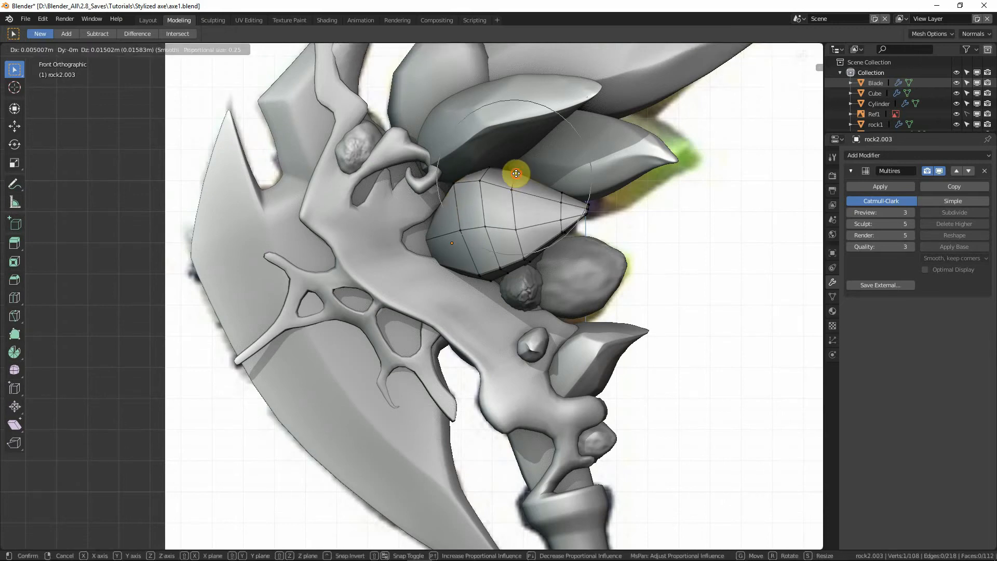
{"action": "key", "text": "g"}
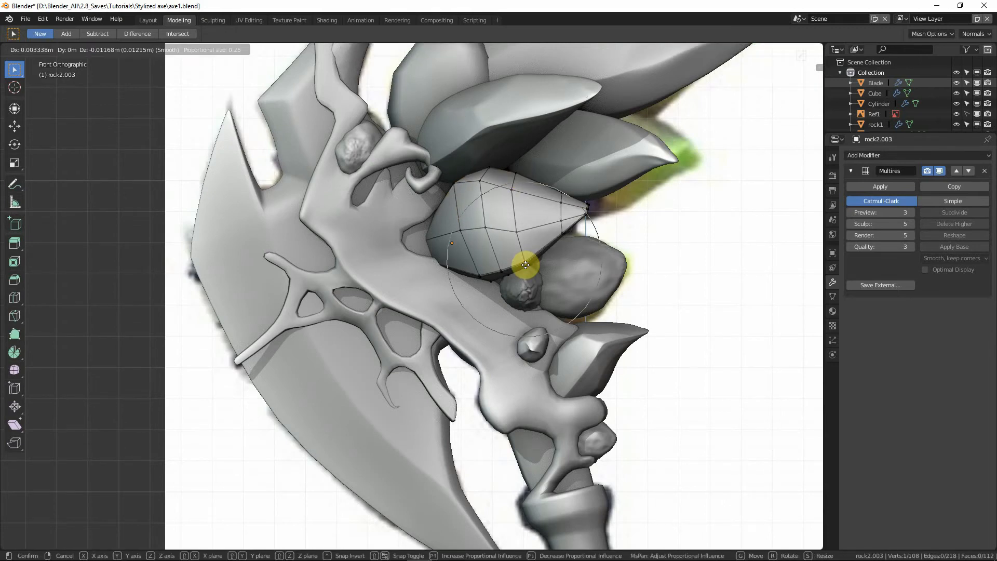
{"action": "left_click", "coordinate": [525, 264]}
{"action": "key", "text": "Tab"}
{"action": "scroll", "coordinate": [525, 264], "scroll_direction": "down", "scroll_amount": 3}
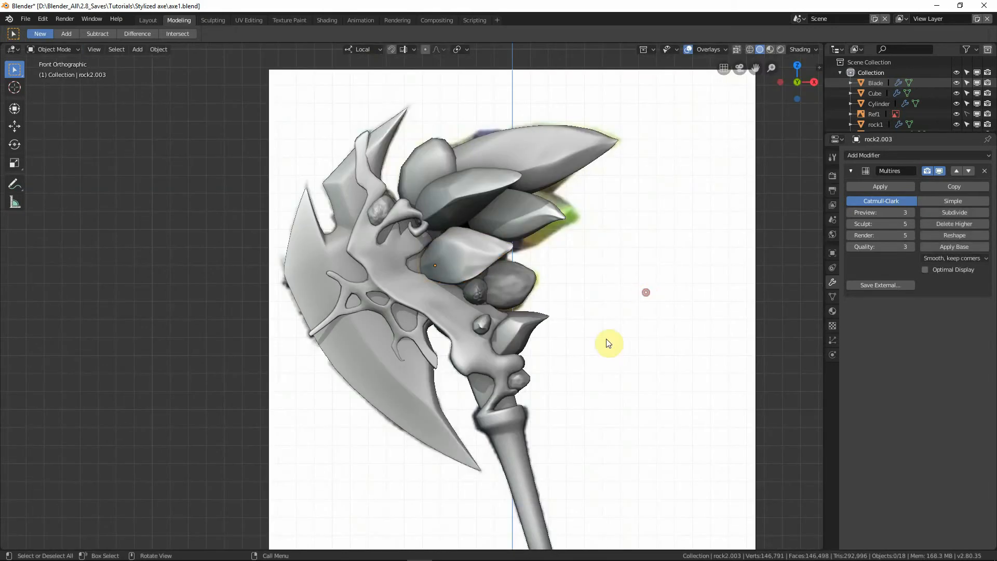
Step: Examine the lower end of the handle against the reference image and look over the other open windows
{"action": "scroll", "coordinate": [596, 363], "scroll_direction": "down", "scroll_amount": 2}
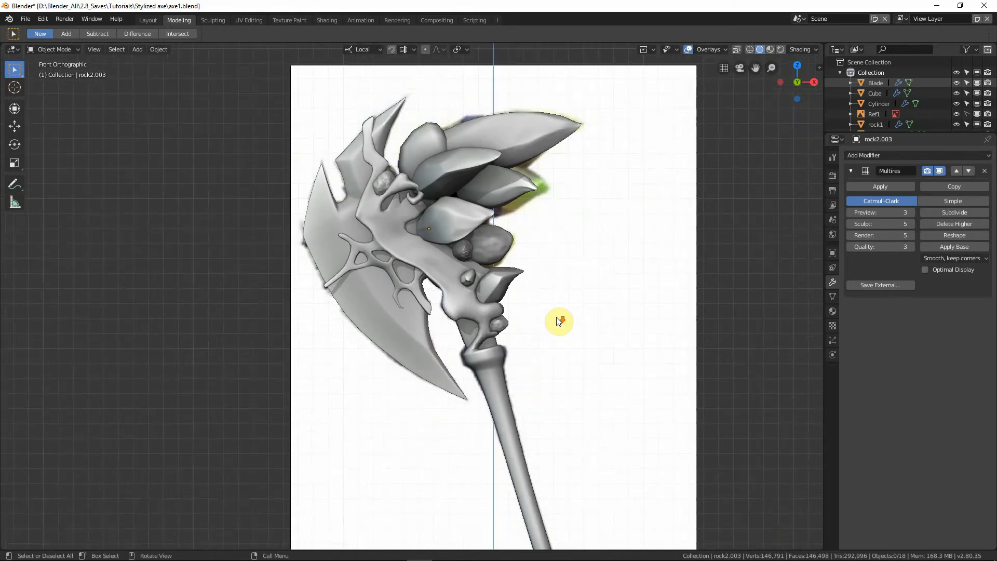
{"action": "scroll", "coordinate": [558, 320], "scroll_direction": "down", "scroll_amount": 4}
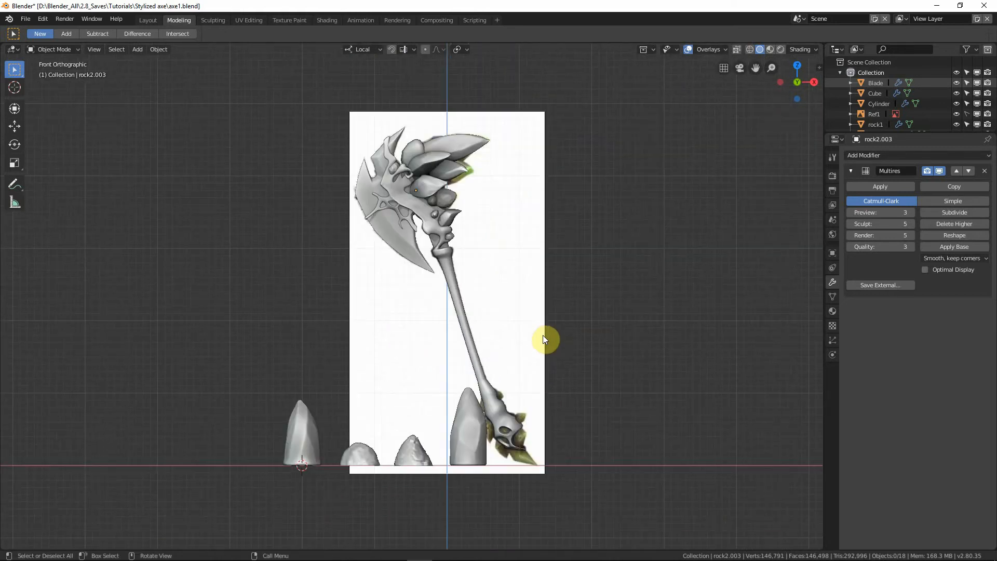
{"action": "middle_click_drag", "start_coordinate": [517, 392], "coordinate": [502, 310], "text": "shift"}
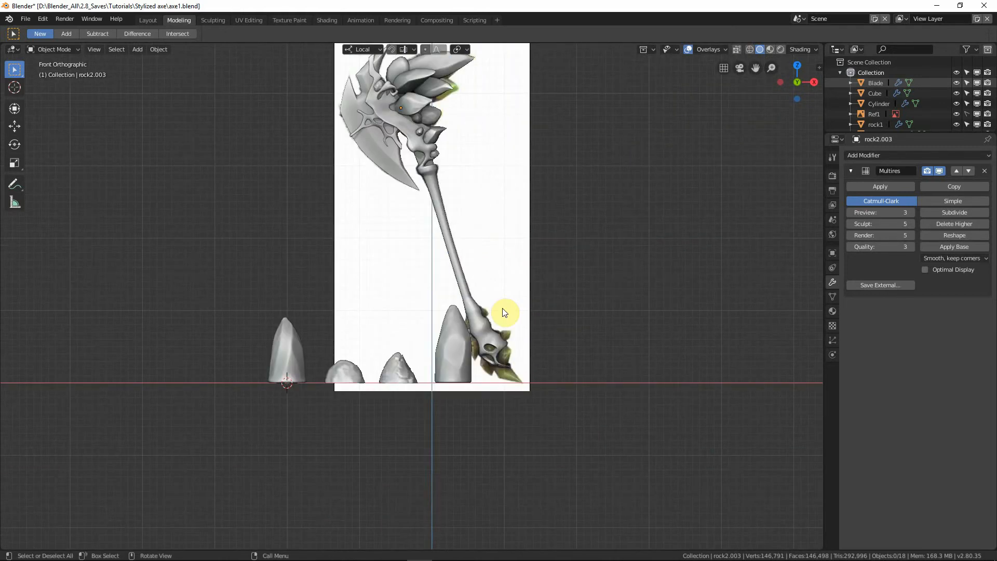
{"action": "key", "text": "alt+Tab"}
{"action": "key", "text": "alt+Tab"}
{"action": "key", "text": "alt+Tab"}
{"action": "key", "text": "alt+Tab"}
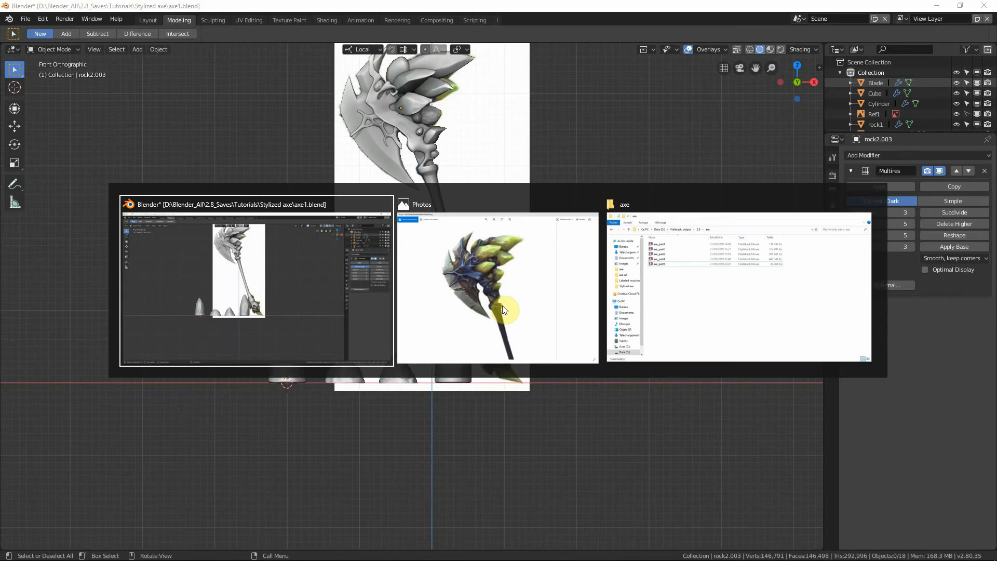
{"action": "key", "text": "alt+Tab"}
{"action": "key", "text": "alt+Tab"}
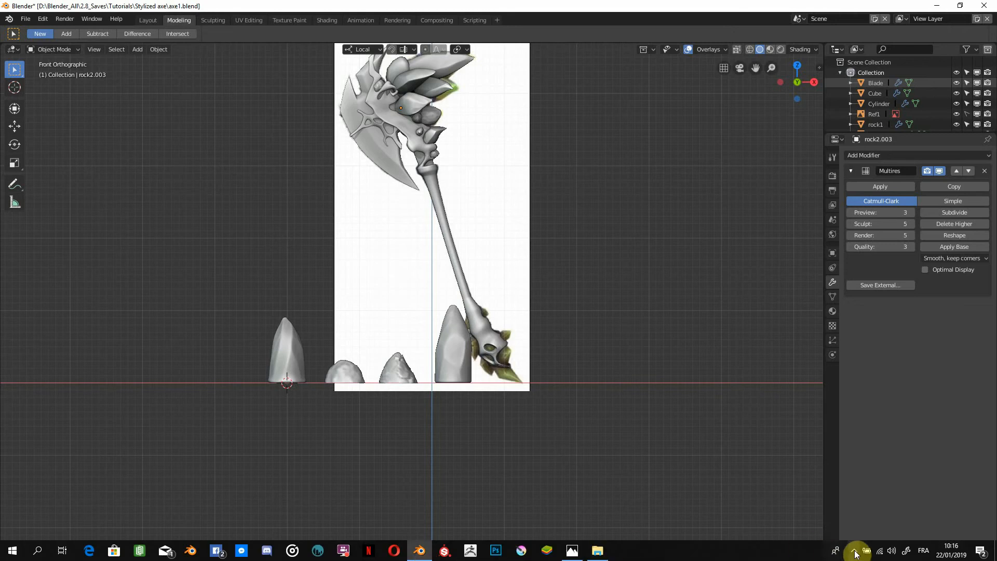
{"action": "left_click", "coordinate": [854, 551]}
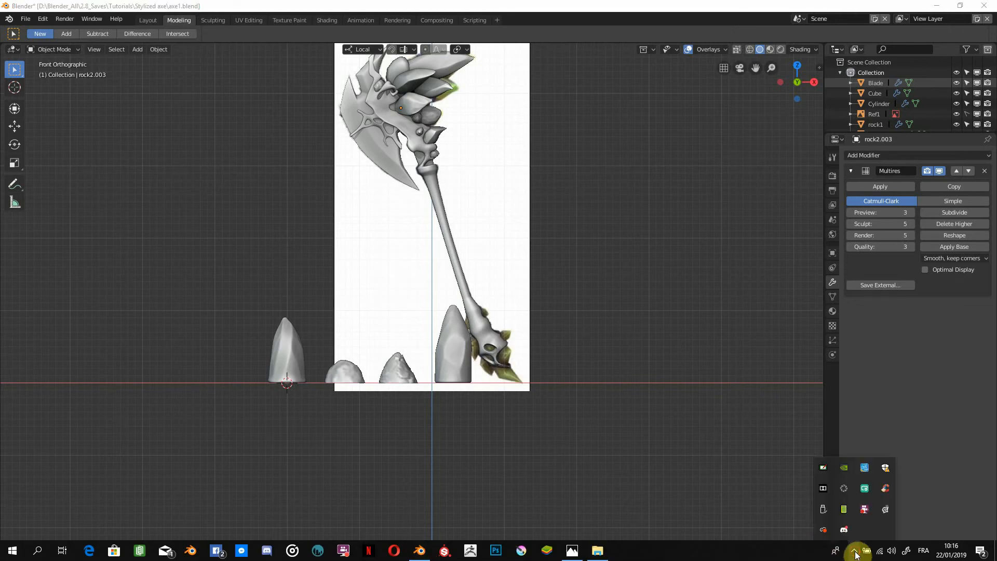
{"action": "right_click", "coordinate": [864, 507]}
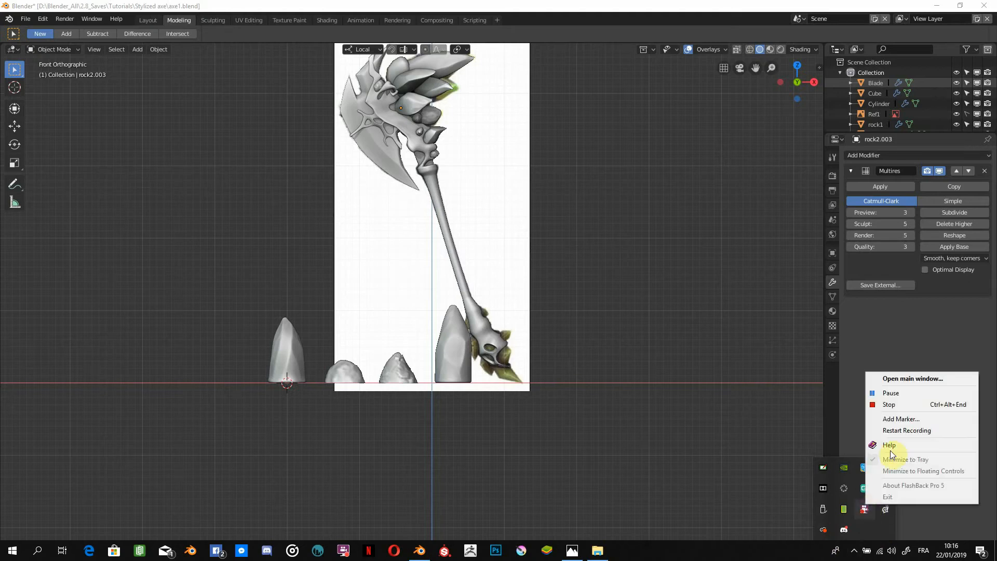
{"action": "left_click", "coordinate": [908, 378]}
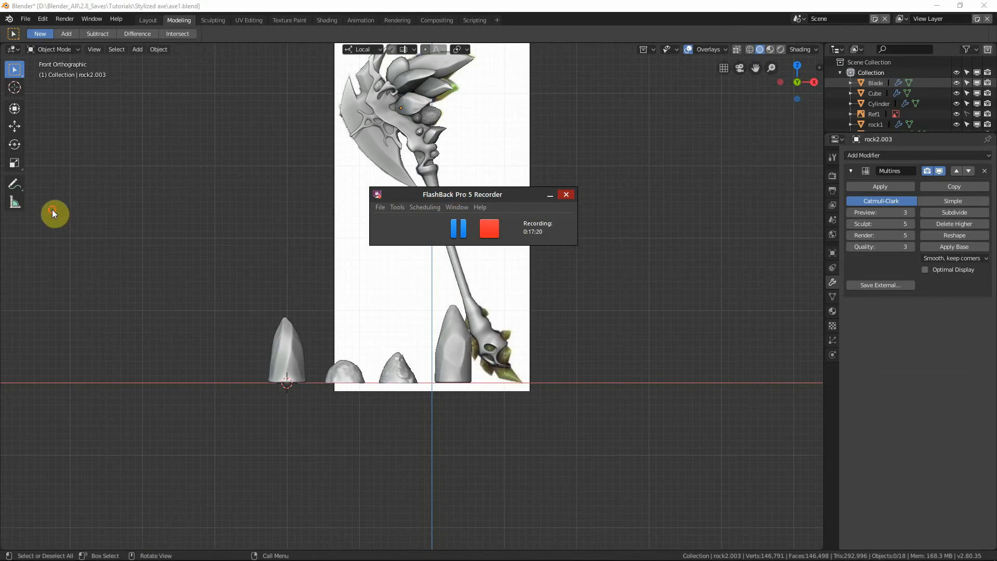
{"action": "left_click_drag", "start_coordinate": [421, 194], "coordinate": [120, 187]}
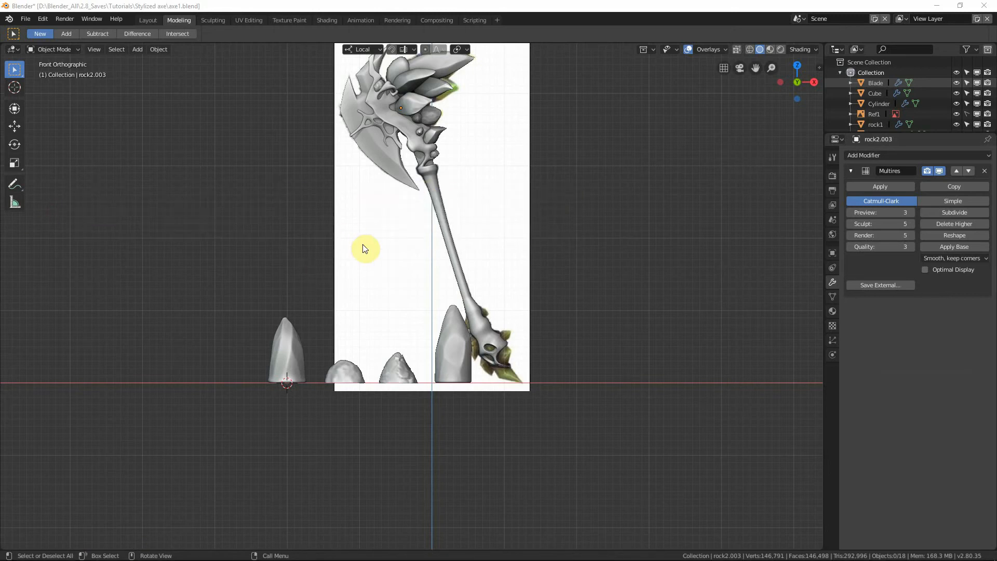
Step: Select the four source rocks standing on the ground line and move them about 1.2 m along negative X, away from the handle
{"action": "middle_click_drag", "start_coordinate": [356, 172], "coordinate": [334, 210]}
{"action": "key", "text": "KP_1"}
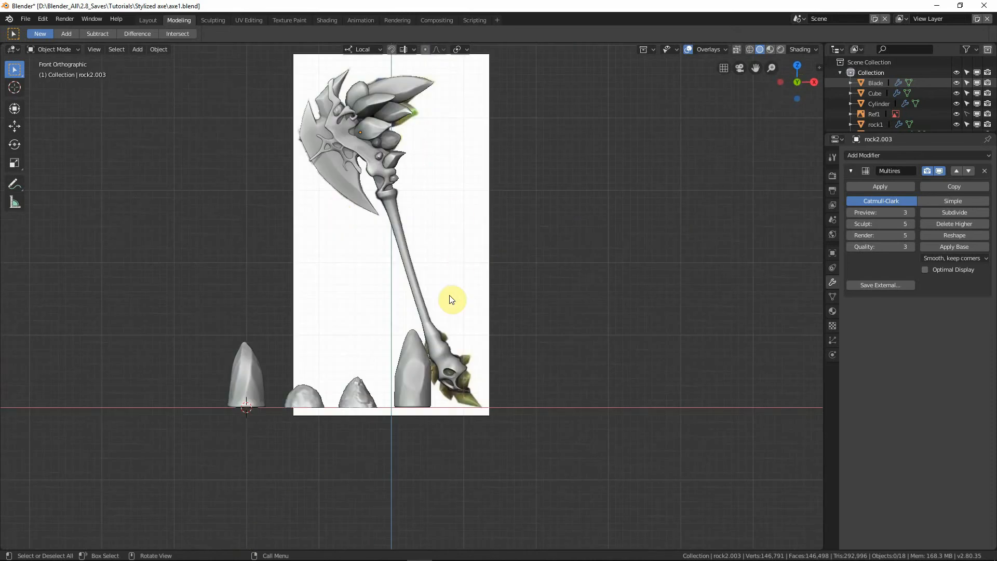
{"action": "middle_click_drag", "start_coordinate": [450, 300], "coordinate": [445, 234], "text": "shift"}
{"action": "scroll", "coordinate": [471, 332], "scroll_direction": "up", "scroll_amount": 2}
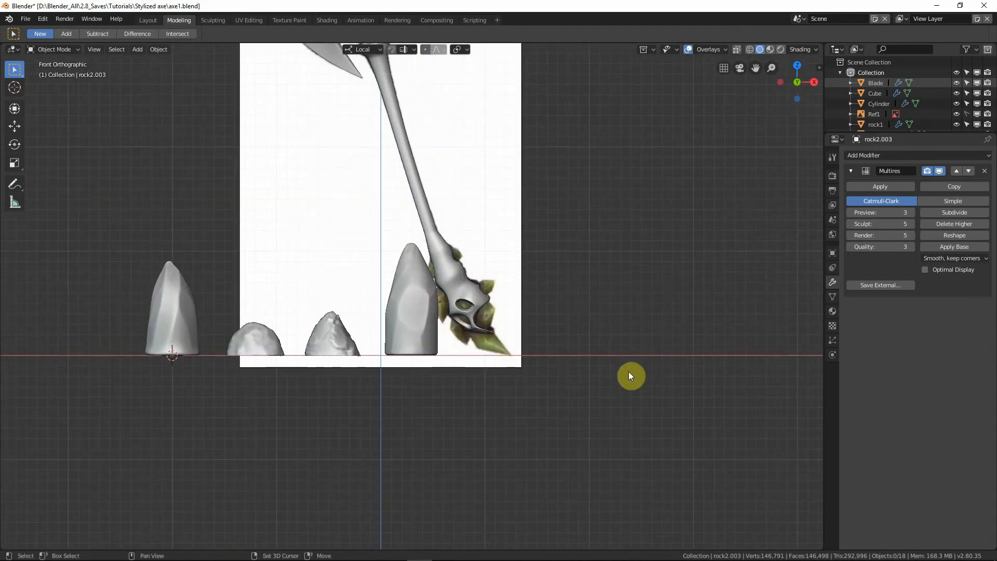
{"action": "middle_click_drag", "start_coordinate": [606, 349], "coordinate": [600, 332], "text": "shift"}
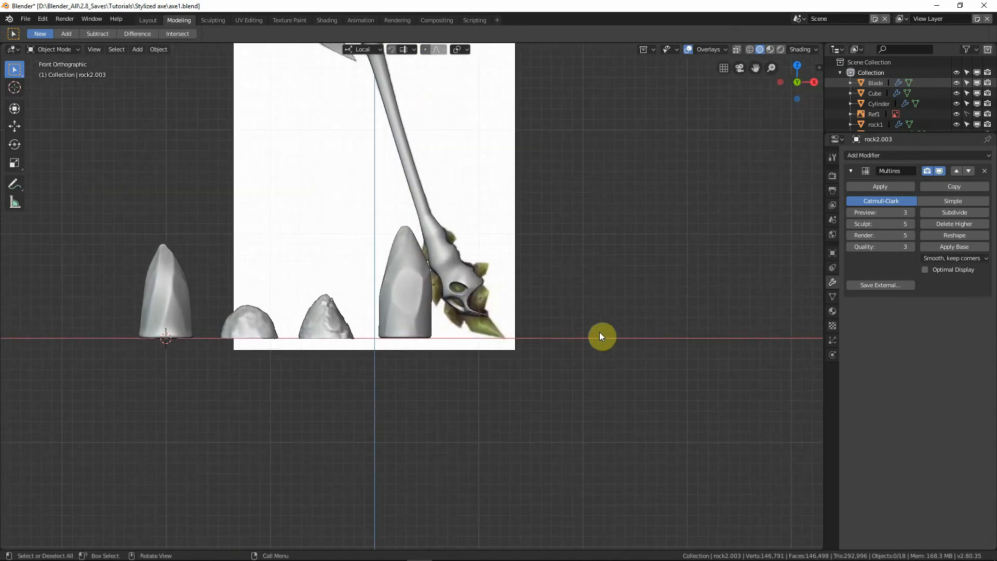
{"action": "left_click", "coordinate": [167, 295]}
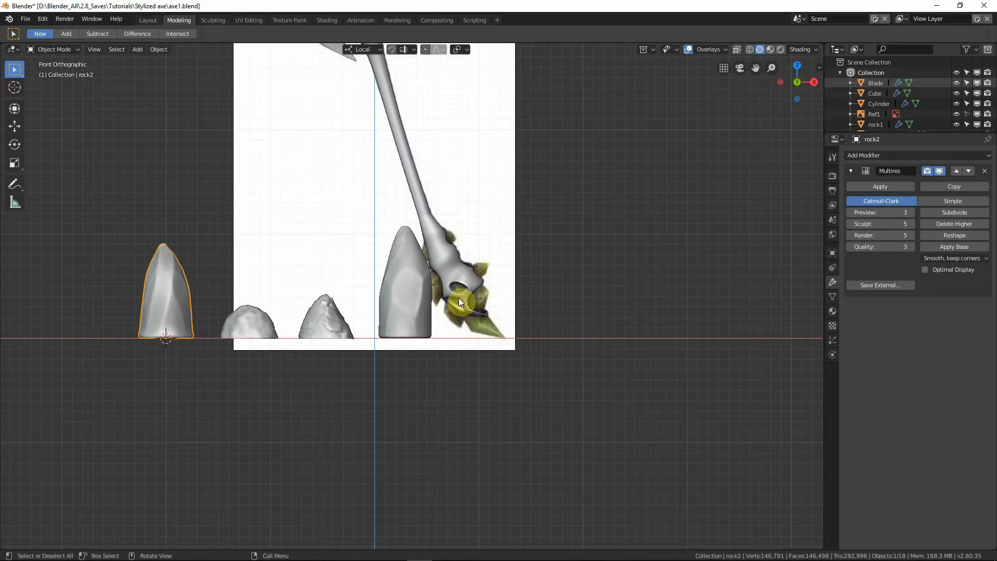
{"action": "left_click", "coordinate": [400, 309]}
{"action": "left_click", "coordinate": [167, 313], "text": "shift"}
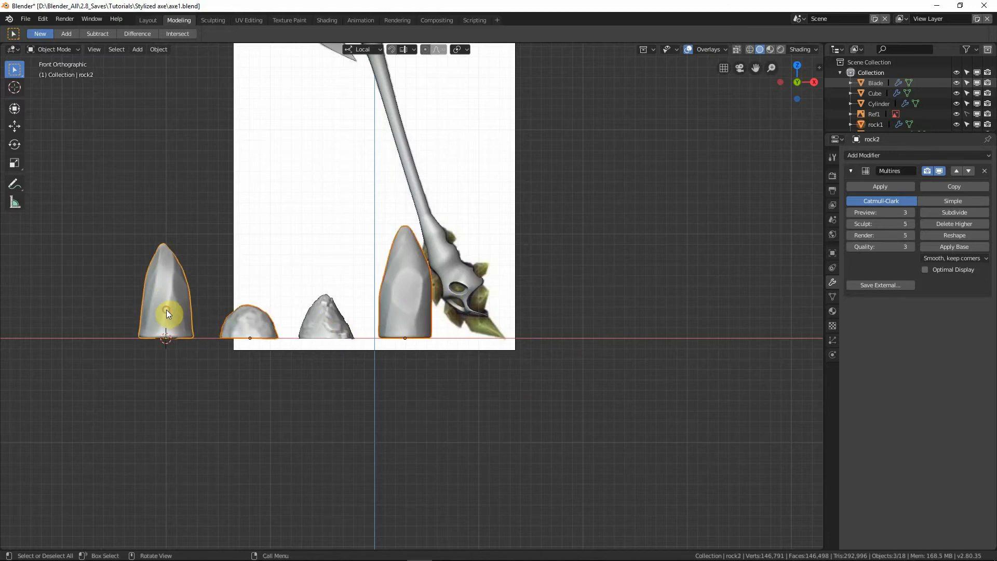
{"action": "key", "text": "g"}
{"action": "key", "text": "x"}
{"action": "right_click", "coordinate": [269, 375]}
{"action": "key", "text": "g"}
{"action": "key", "text": "x"}
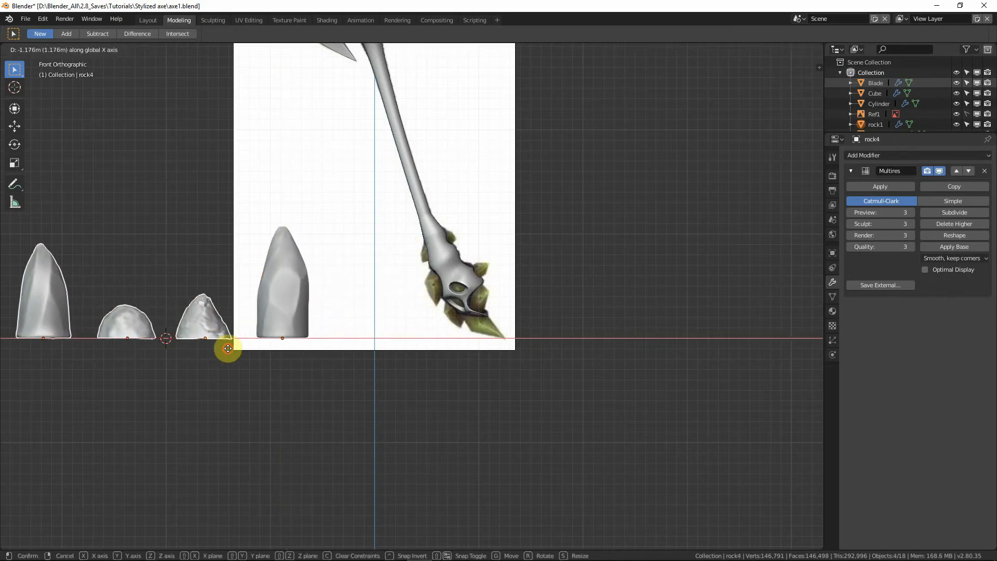
{"action": "left_click", "coordinate": [231, 360]}
Step: Duplicate the tall faceted rock nearest the handle and shift the copy about 1.8 m along X
{"action": "scroll", "coordinate": [358, 218], "scroll_direction": "down", "scroll_amount": 5}
{"action": "middle_click_drag", "start_coordinate": [382, 301], "coordinate": [363, 336], "text": "shift"}
{"action": "scroll", "coordinate": [363, 337], "scroll_direction": "up", "scroll_amount": 5}
{"action": "middle_click_drag", "start_coordinate": [400, 425], "coordinate": [426, 349], "text": "shift"}
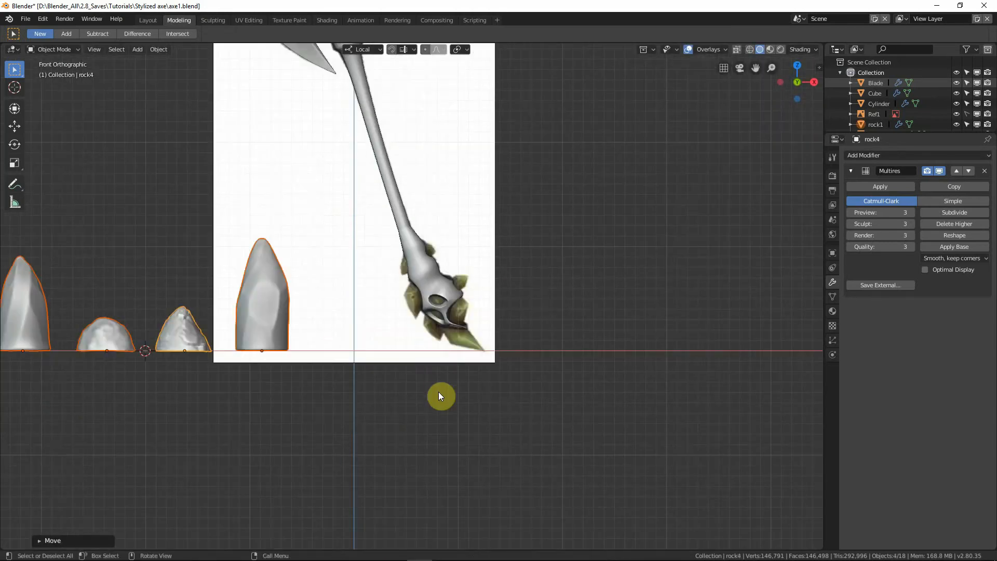
{"action": "middle_click_drag", "start_coordinate": [377, 387], "coordinate": [465, 339], "text": "shift"}
{"action": "left_click", "coordinate": [114, 246]}
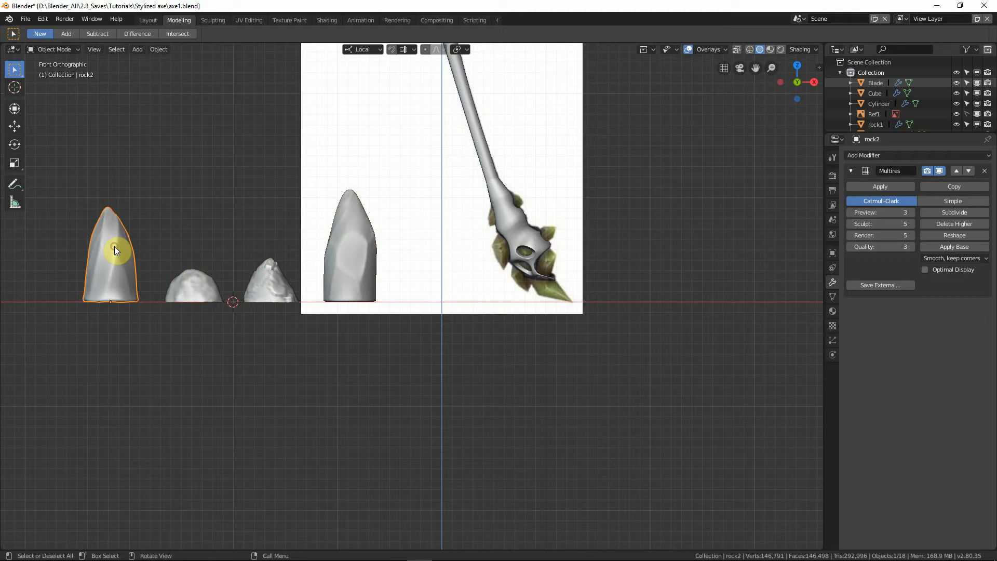
{"action": "left_click", "coordinate": [334, 267]}
{"action": "middle_click_drag", "start_coordinate": [356, 322], "coordinate": [392, 275]}
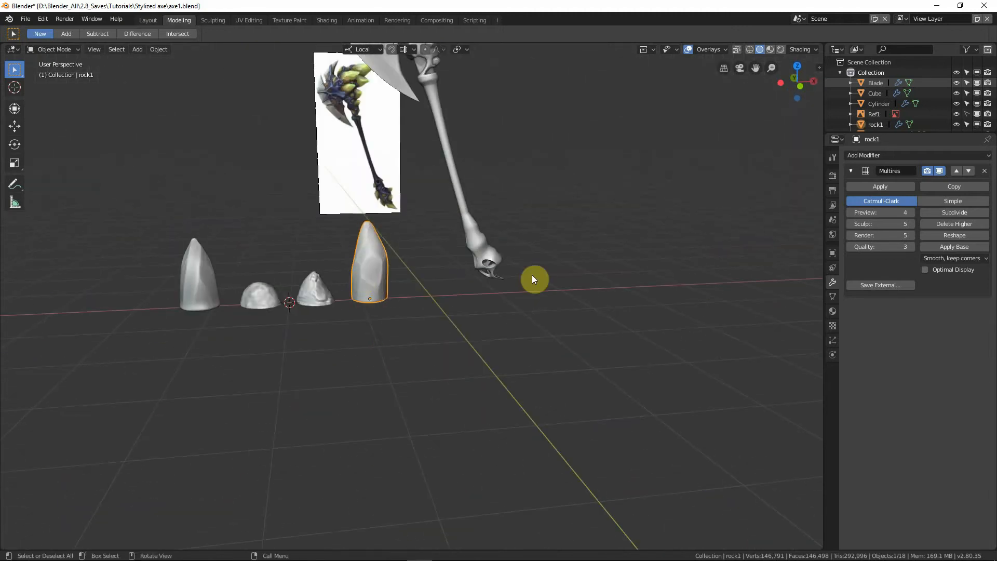
{"action": "key", "text": "KP_1"}
{"action": "scroll", "coordinate": [540, 274], "scroll_direction": "up", "scroll_amount": 2}
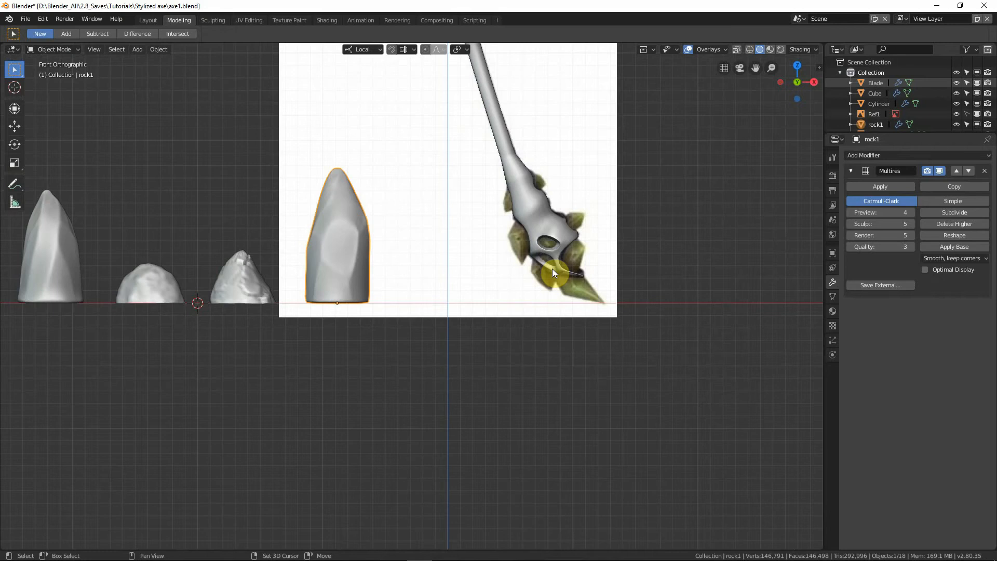
{"action": "key", "text": "shift+d"}
{"action": "key", "text": "x"}
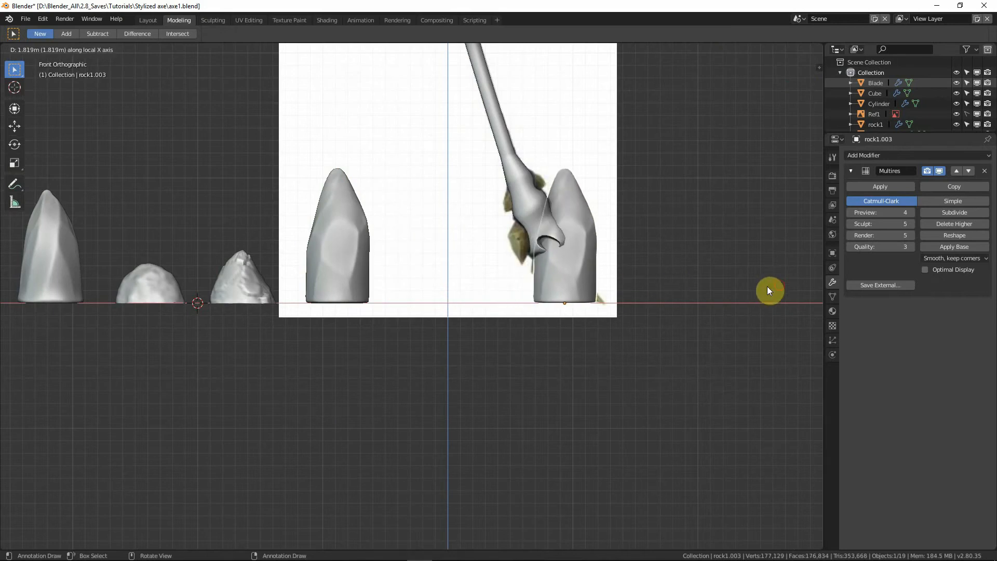
{"action": "left_click", "coordinate": [769, 291]}
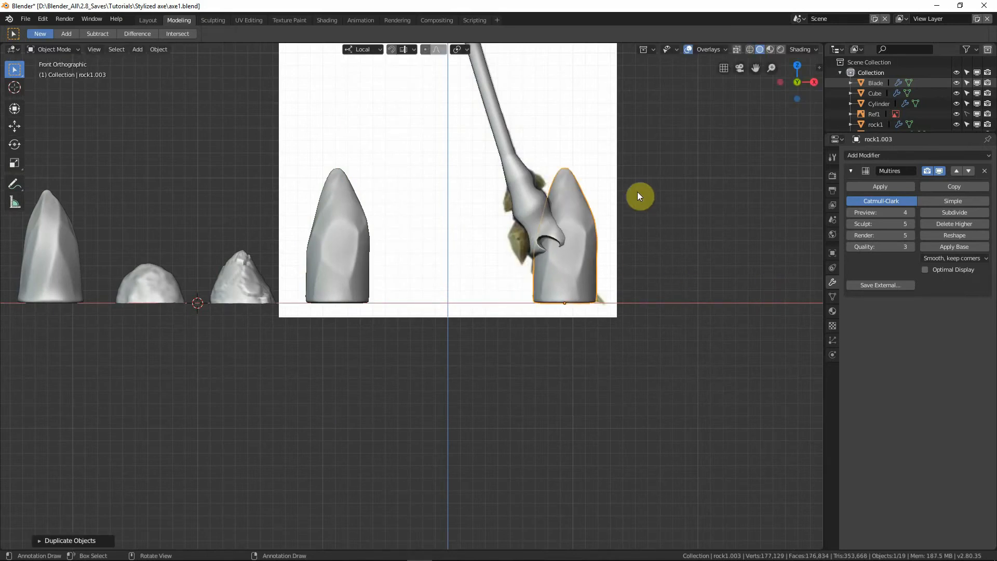
Step: Move the duplicated rock back about 0.7 m along X and rotate it about 92° around Z to show its curved profile
{"action": "key", "text": "g"}
{"action": "key", "text": "x"}
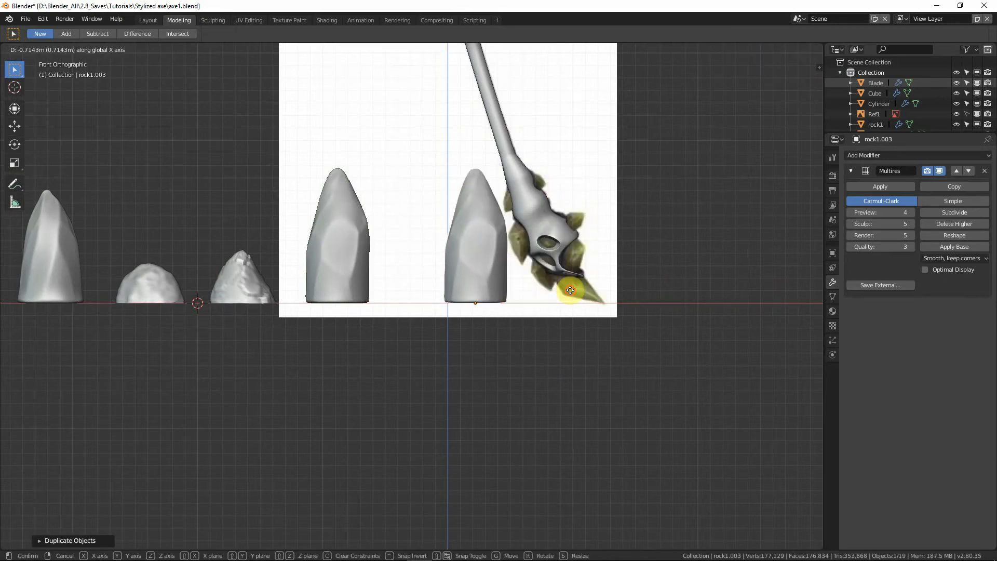
{"action": "left_click", "coordinate": [570, 290]}
{"action": "key", "text": "r"}
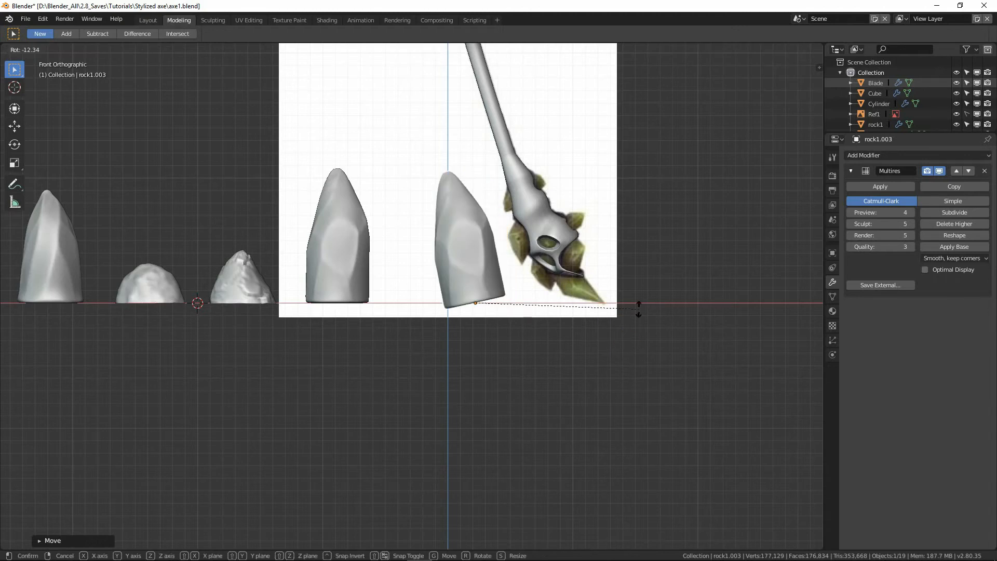
{"action": "key", "text": "z"}
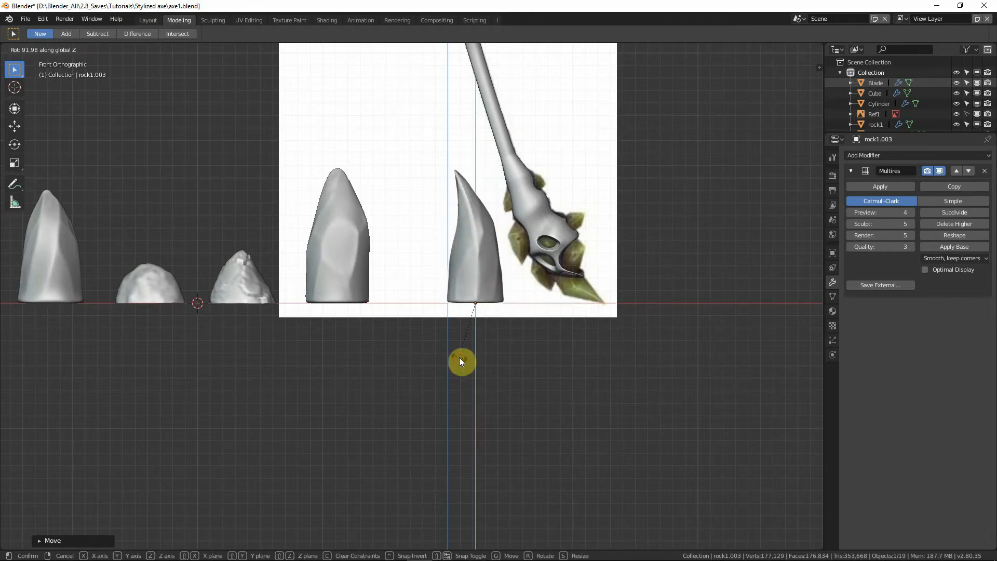
{"action": "left_click", "coordinate": [459, 357]}
Step: Rotate the duplicated rock so its tip points diagonally downward, and place its base at the lower end of the handle
{"action": "key", "text": "r"}
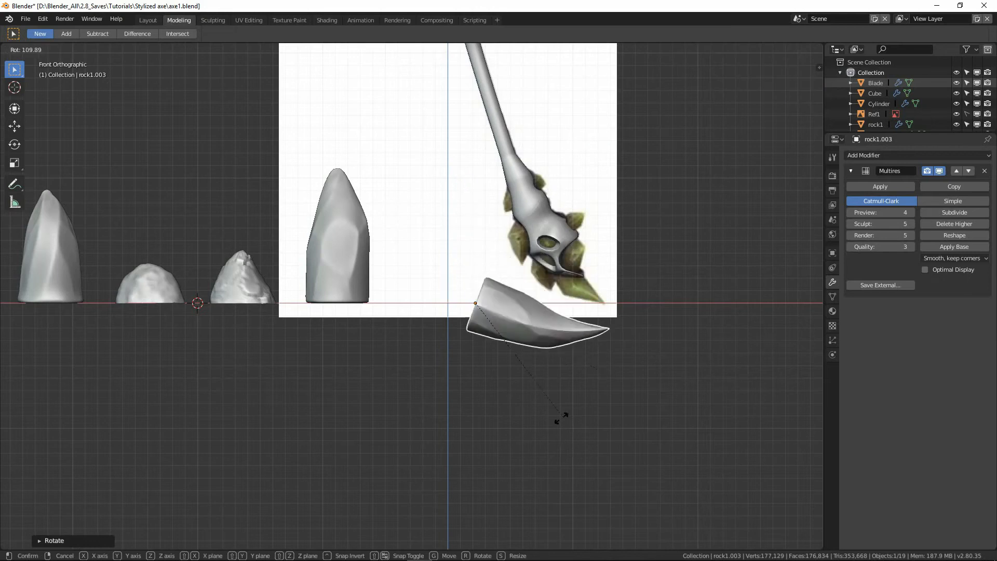
{"action": "left_click", "coordinate": [466, 428]}
{"action": "key", "text": "g"}
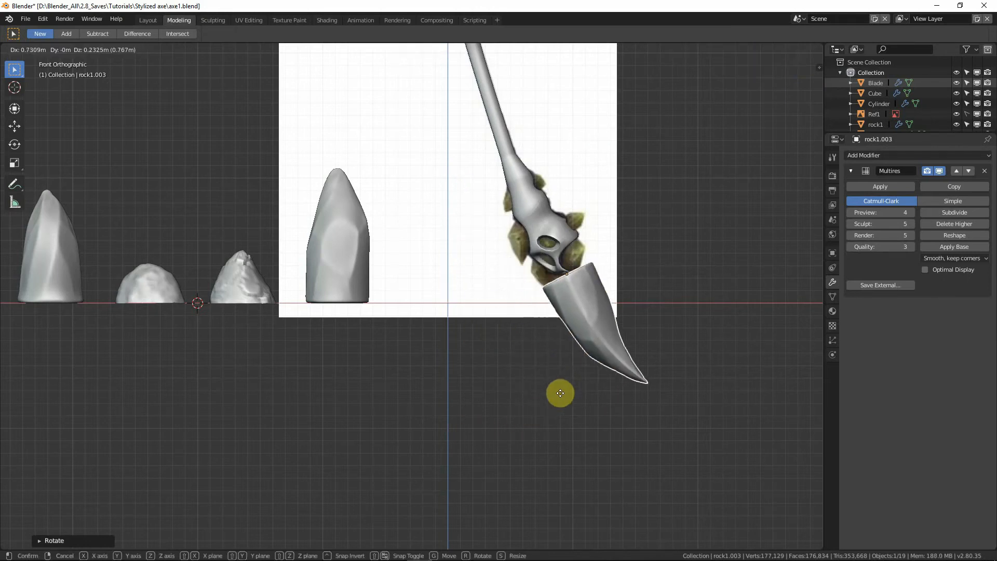
{"action": "left_click", "coordinate": [560, 393]}
Step: Scale the duplicated rock to about half size, and fine-tune its rotation and position over the handle's bottom crystal in the reference
{"action": "key", "text": "s"}
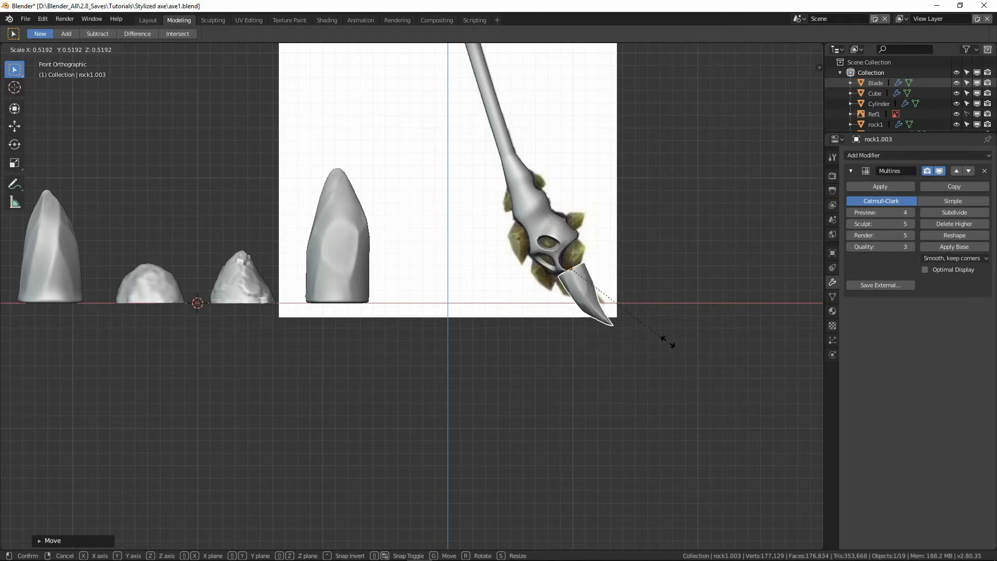
{"action": "left_click", "coordinate": [691, 389]}
{"action": "key", "text": "r"}
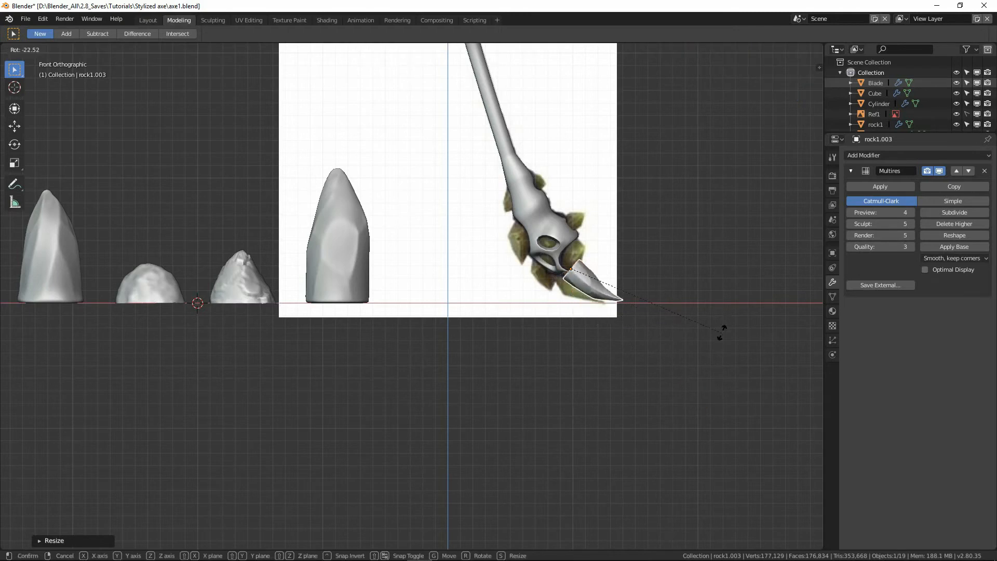
{"action": "left_click", "coordinate": [719, 318]}
{"action": "key", "text": "g"}
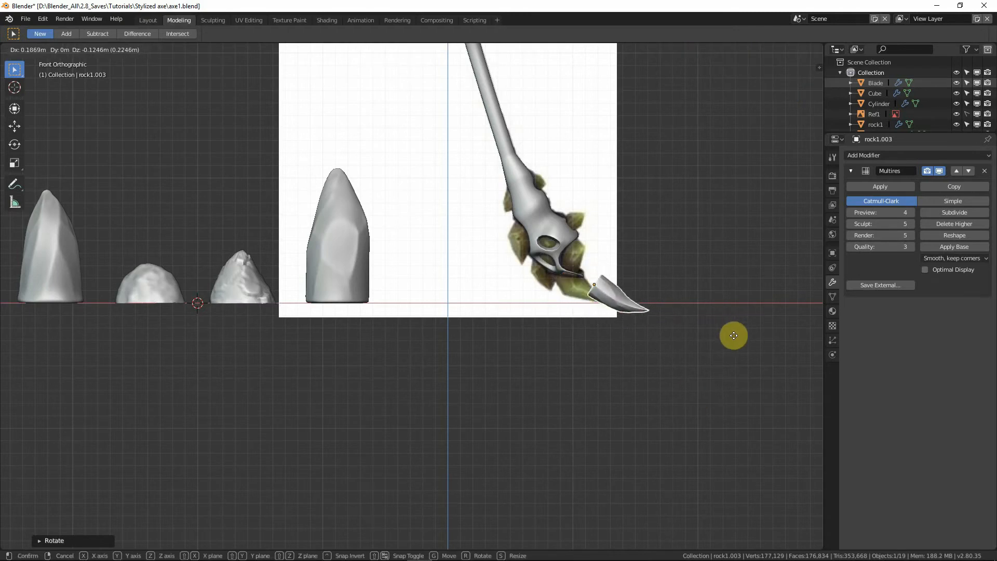
{"action": "key", "text": "z"}
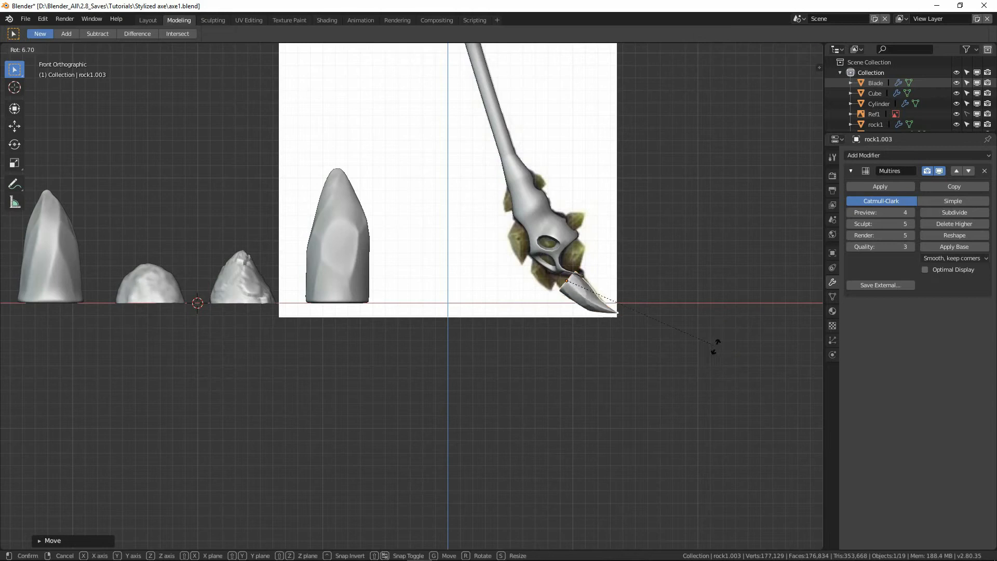
{"action": "left_click", "coordinate": [715, 358]}
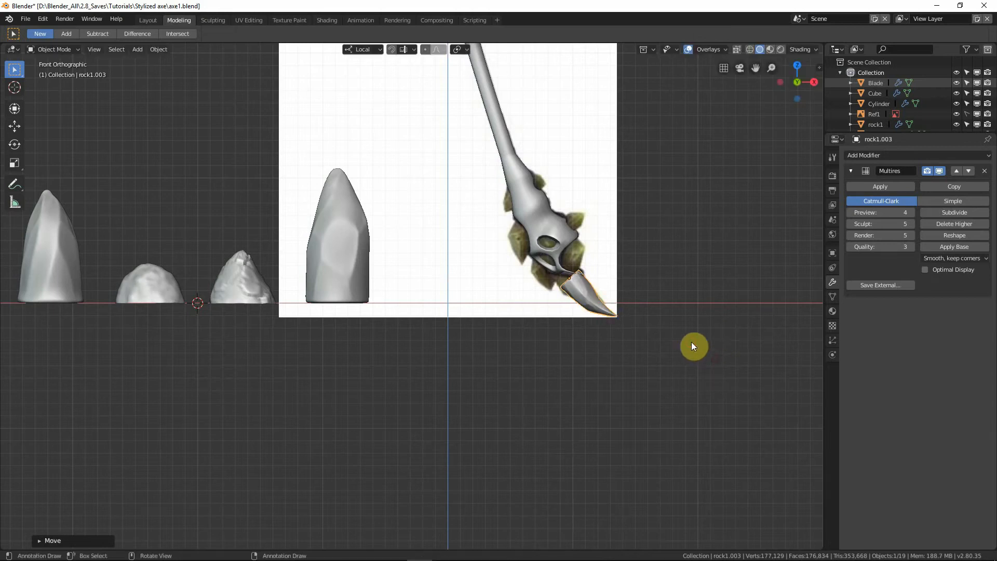
Step: Frame the claw-shaped rock at the handle's lower end and open its mesh for editing
{"action": "scroll", "coordinate": [674, 296], "scroll_direction": "up", "scroll_amount": 6}
{"action": "middle_click_drag", "start_coordinate": [388, 312], "coordinate": [548, 335]}
{"action": "key", "text": "KP_Decimal"}
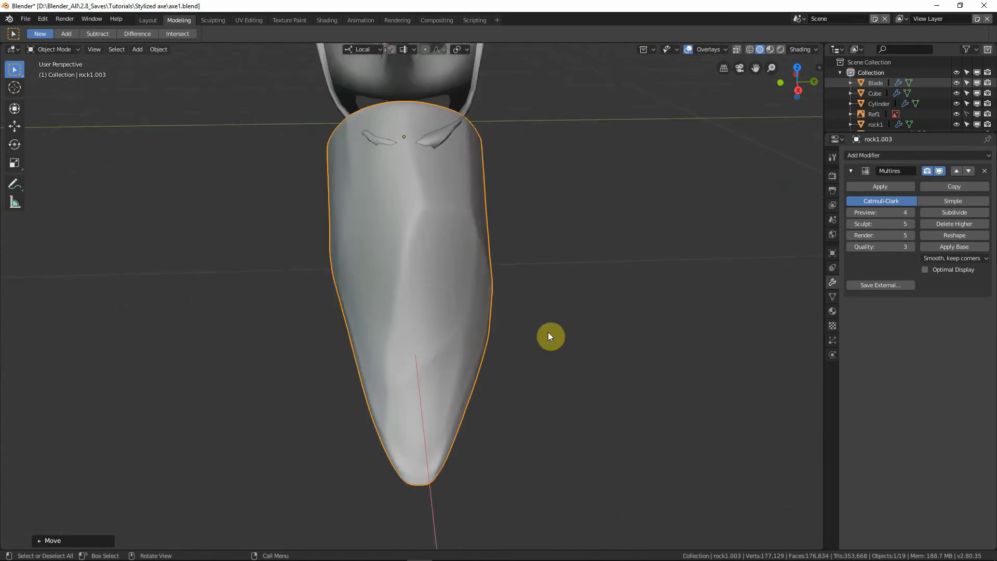
{"action": "scroll", "coordinate": [550, 336], "scroll_direction": "down", "scroll_amount": 3}
{"action": "middle_click_drag", "start_coordinate": [467, 271], "coordinate": [371, 355]}
{"action": "key", "text": "Tab"}
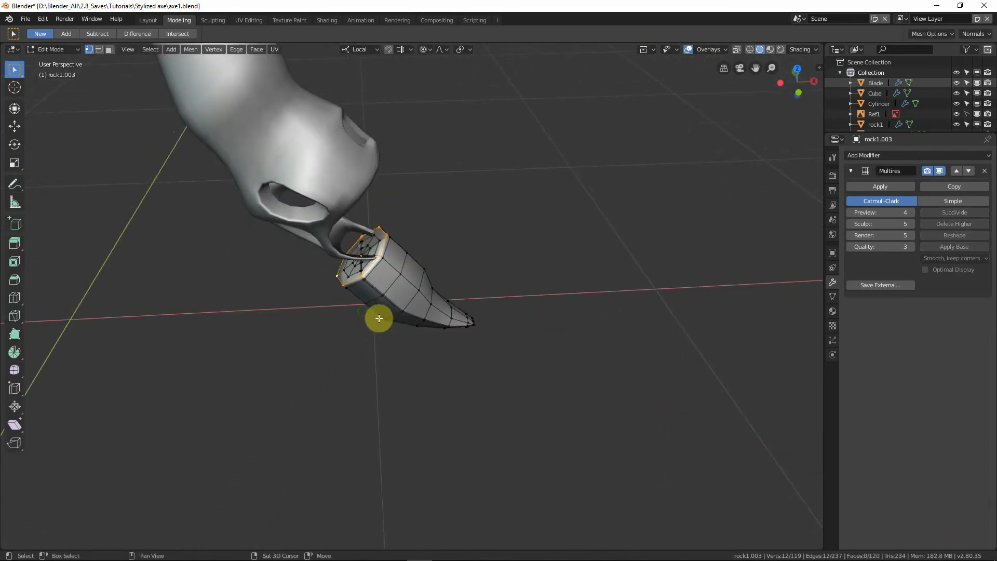
Step: Select all faces of the rock's flat base, from the outer rim to the centre
{"action": "scroll", "coordinate": [378, 318], "scroll_direction": "up", "scroll_amount": 5}
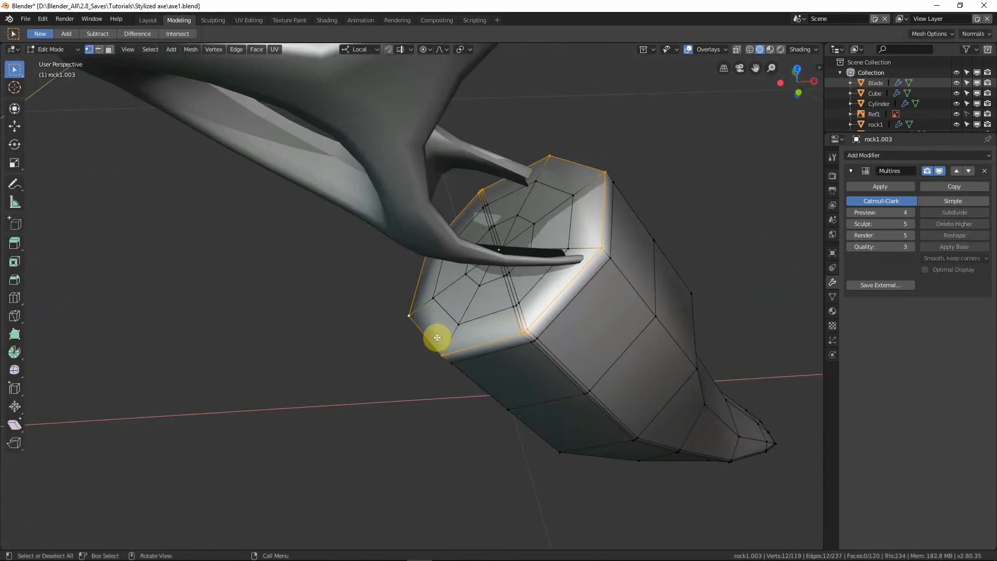
{"action": "left_click", "coordinate": [507, 221], "text": "alt"}
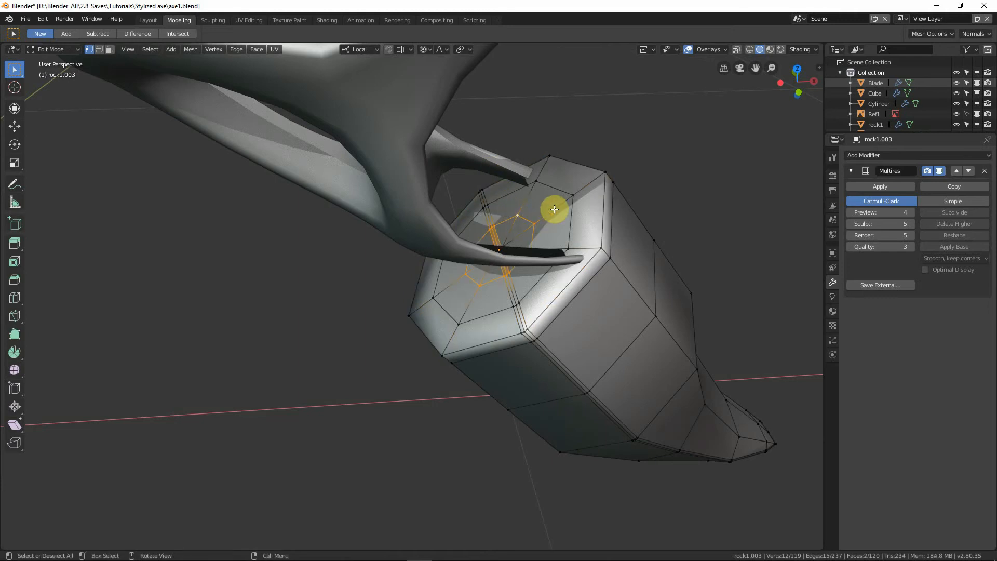
{"action": "left_click", "coordinate": [562, 191], "text": "alt+shift"}
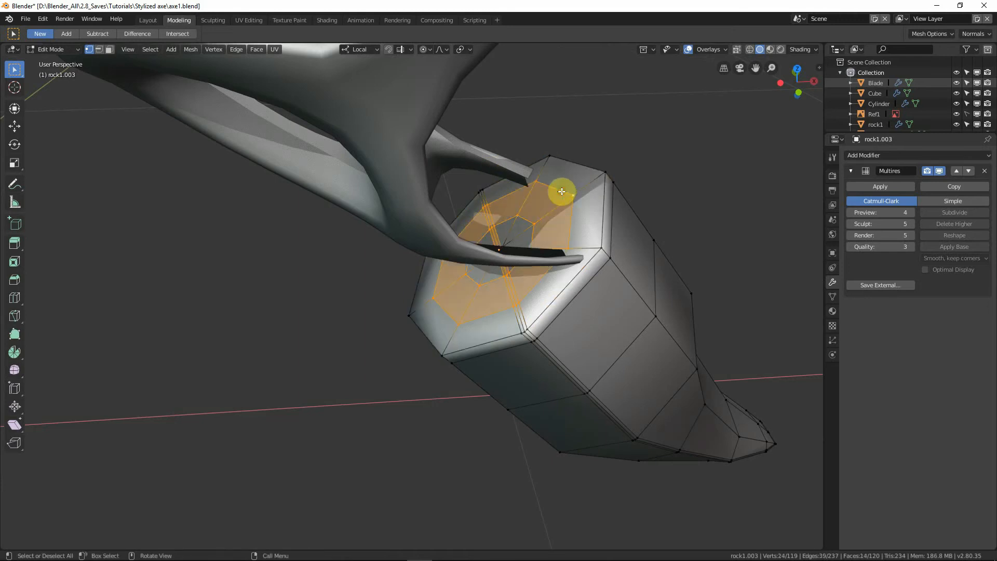
{"action": "left_click", "coordinate": [577, 277], "text": "alt+shift"}
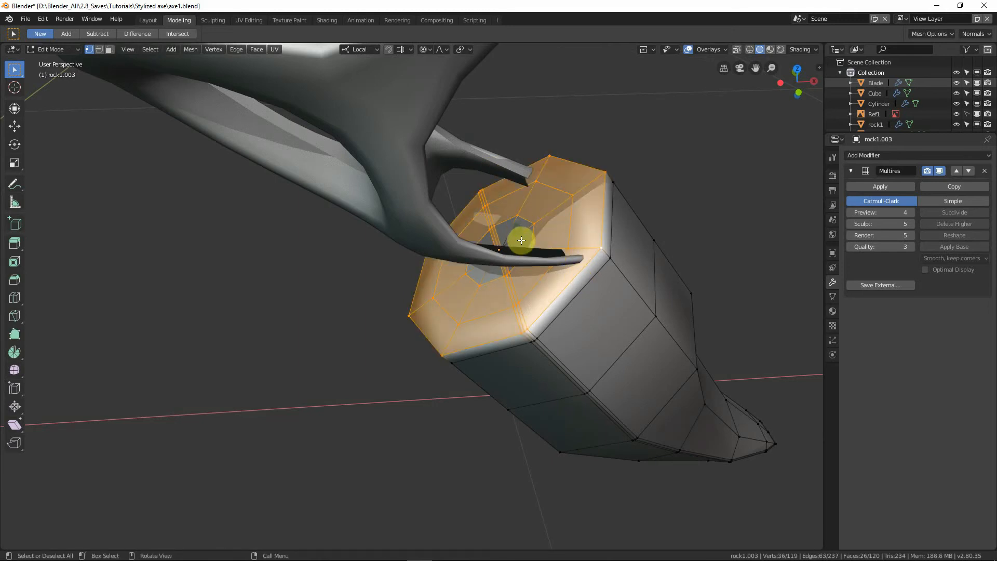
{"action": "middle_click_drag", "start_coordinate": [521, 239], "coordinate": [523, 246]}
{"action": "left_click", "coordinate": [494, 263], "text": "ctrl"}
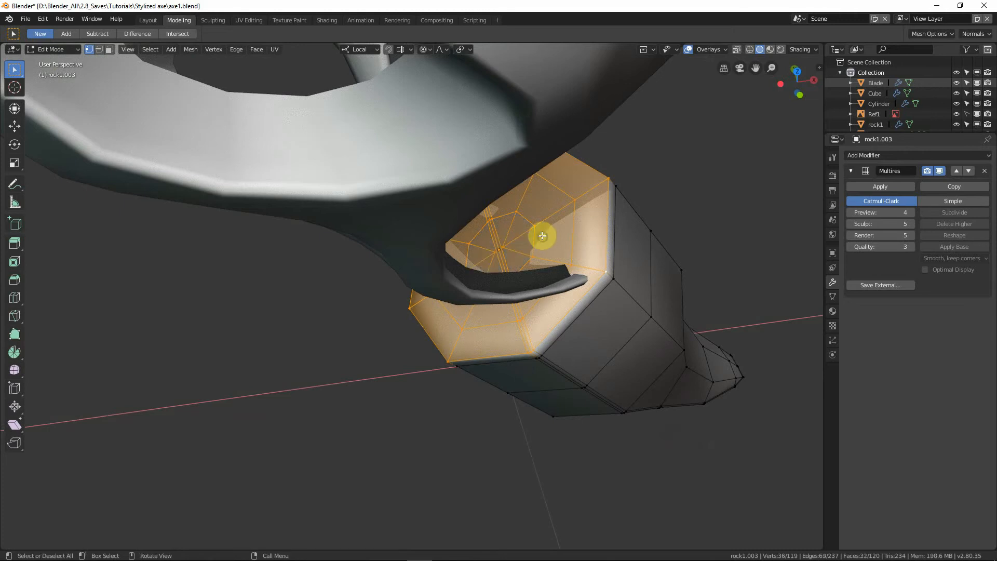
{"action": "key", "text": "shift+z"}
{"action": "scroll", "coordinate": [546, 244], "scroll_direction": "down", "scroll_amount": 4}
{"action": "mouse_move", "coordinate": [545, 245]}
{"action": "middle_mouse_down"}
{"action": "mouse_move", "coordinate": [550, 336]}
{"action": "mouse_move", "coordinate": [545, 320]}
{"action": "middle_mouse_up"}
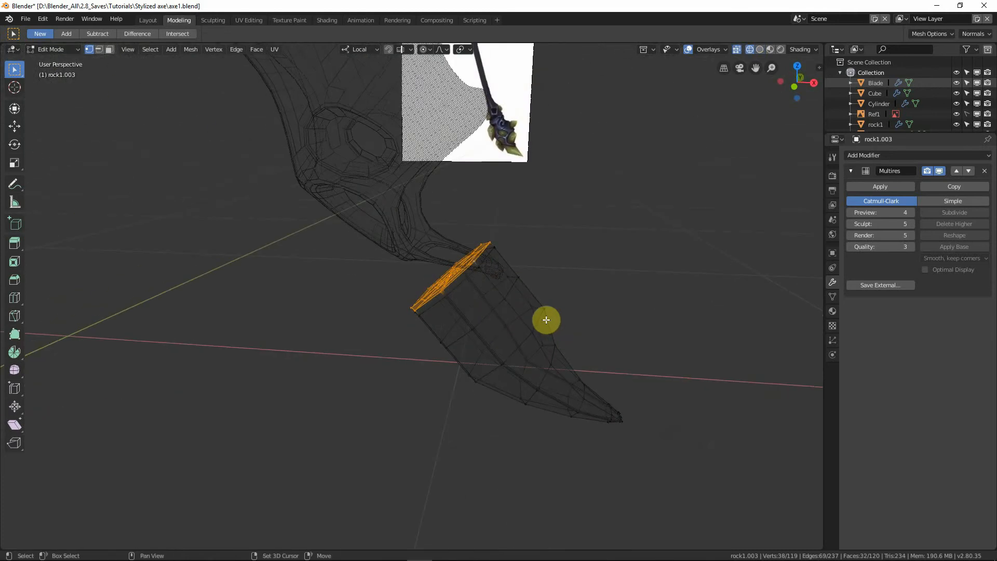
{"action": "key", "text": "shift+z"}
Step: Narrow the rock's base with proportional editing, then rotate and nudge it until it sits nearly level under the handle's rim
{"action": "key", "text": "KP_1"}
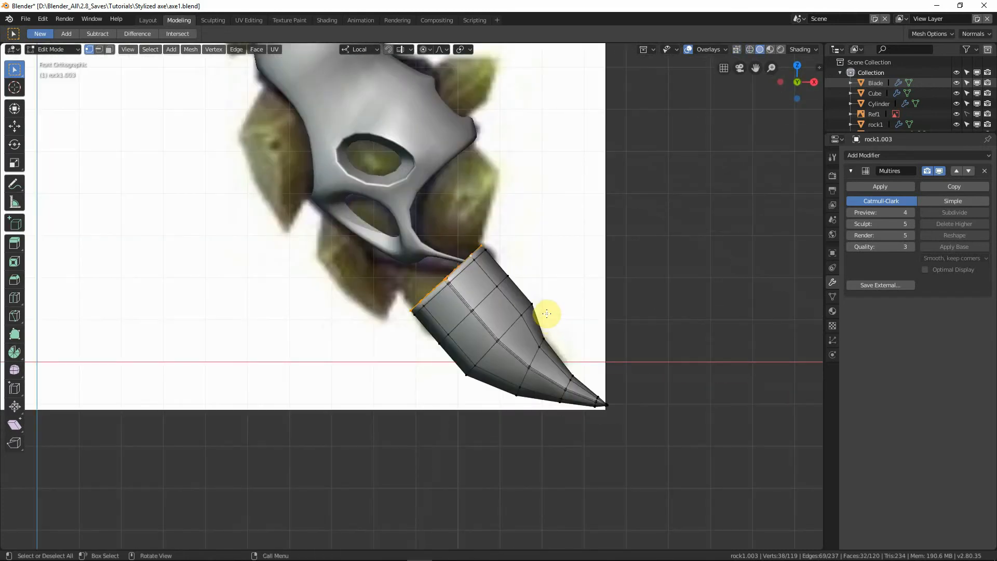
{"action": "scroll", "coordinate": [513, 295], "scroll_direction": "up", "scroll_amount": 1}
{"action": "key", "text": "s"}
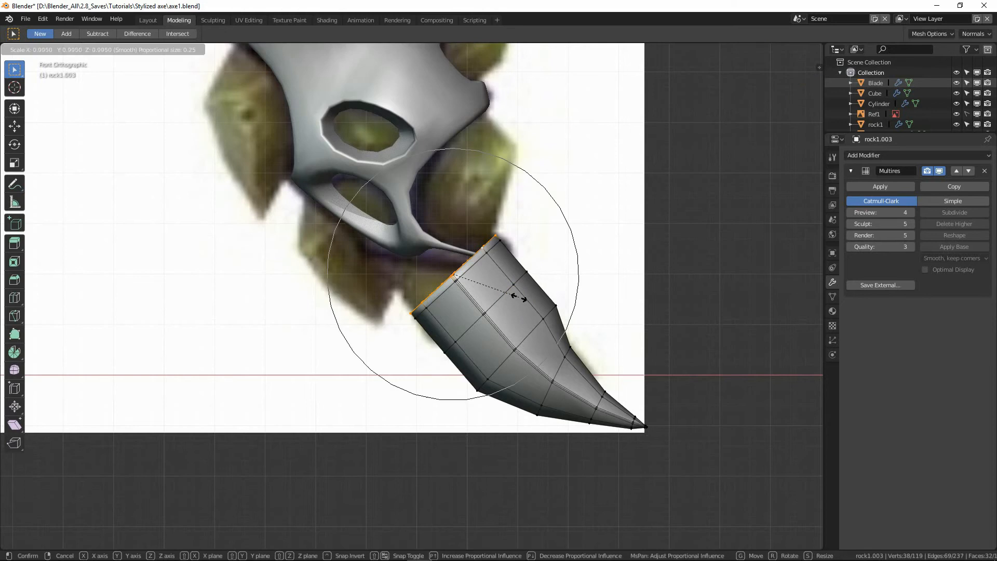
{"action": "left_click", "coordinate": [503, 275]}
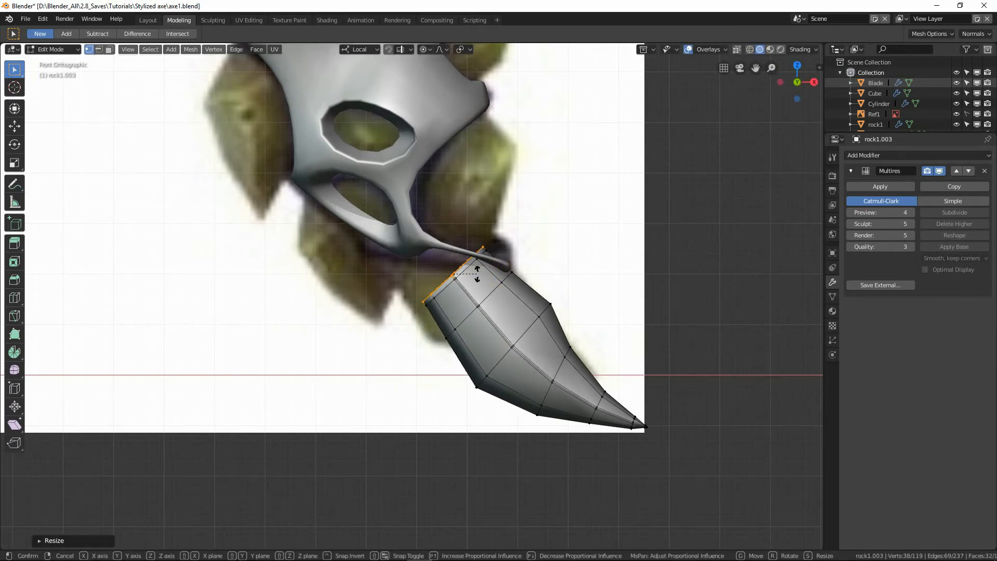
{"action": "key", "text": "r"}
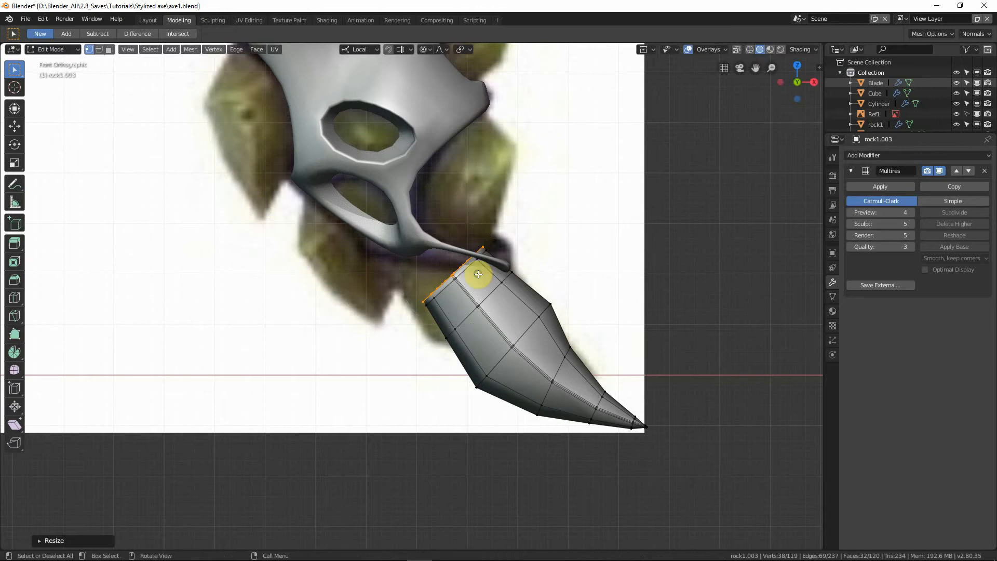
{"action": "left_click", "coordinate": [537, 320]}
{"action": "key", "text": "g"}
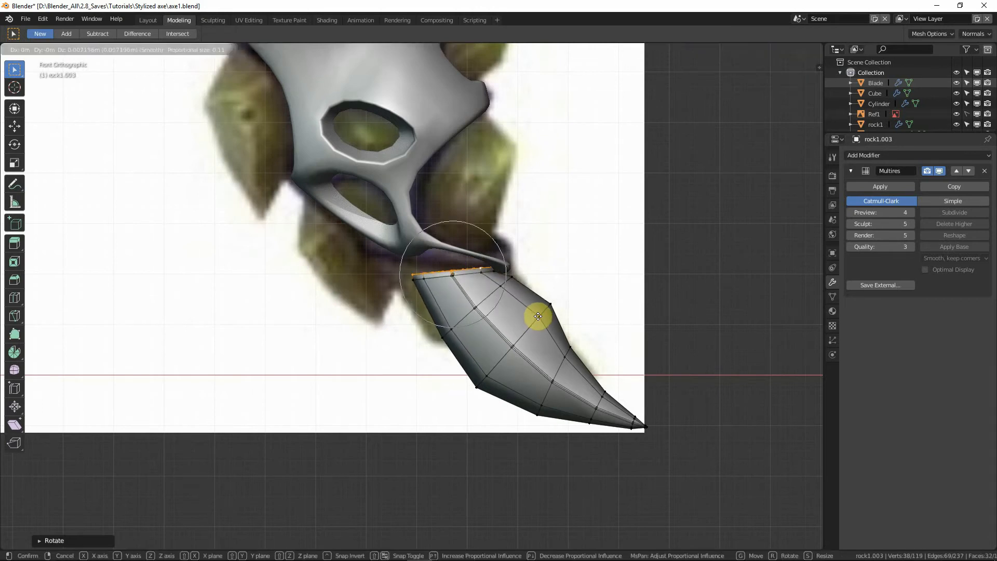
{"action": "left_click", "coordinate": [537, 314]}
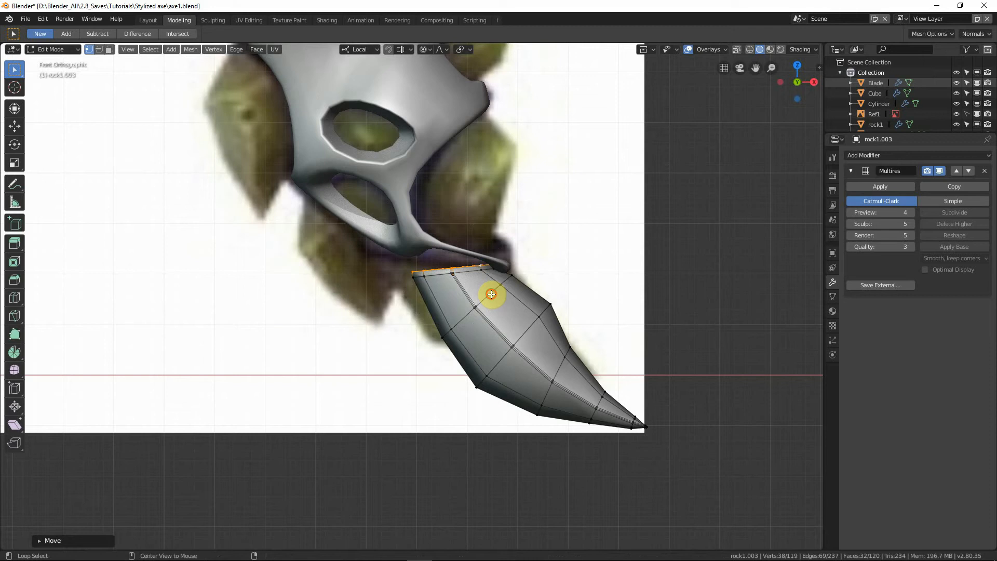
Step: Rotate the edge loop just below the rock's base and shift it slightly down towards the inner curve of the rock
{"action": "left_click", "coordinate": [491, 293], "text": "alt"}
{"action": "key", "text": "r"}
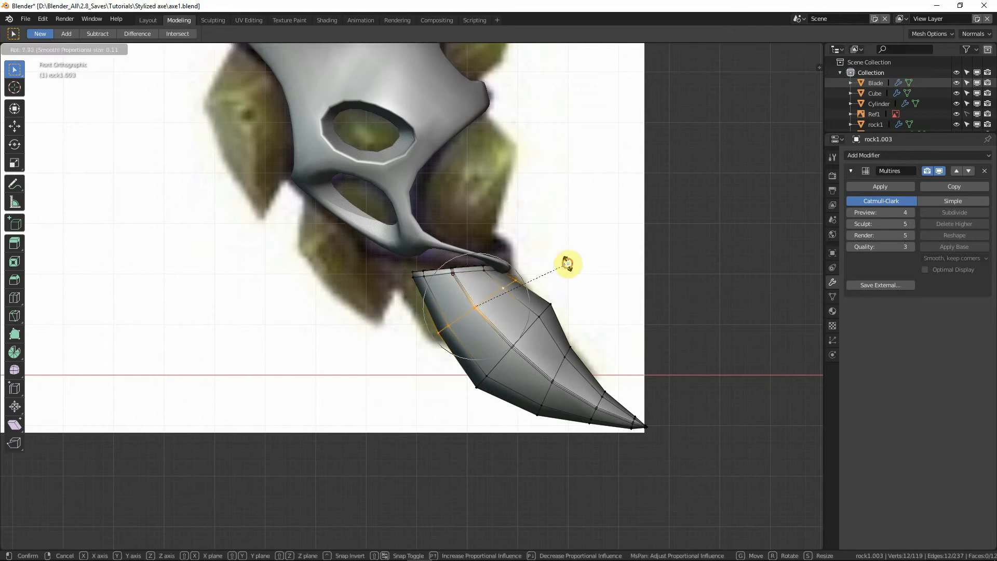
{"action": "left_click", "coordinate": [568, 264]}
{"action": "key", "text": "g"}
{"action": "left_click", "coordinate": [559, 270]}
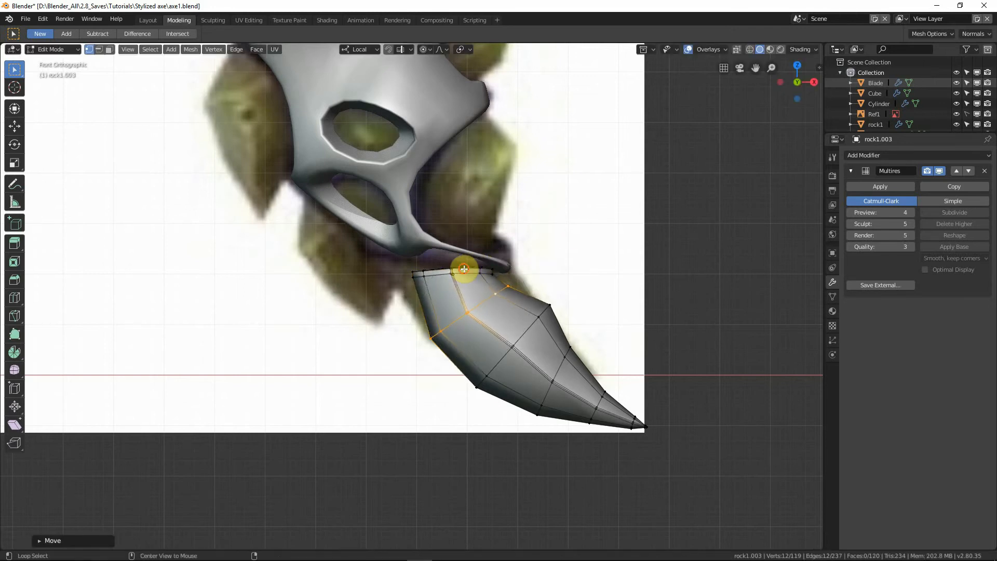
Step: Move the base's rim loop up into the handle's lower ring and rotate it to follow the ring's slope
{"action": "left_click", "coordinate": [463, 269], "text": "alt"}
{"action": "key", "text": "g"}
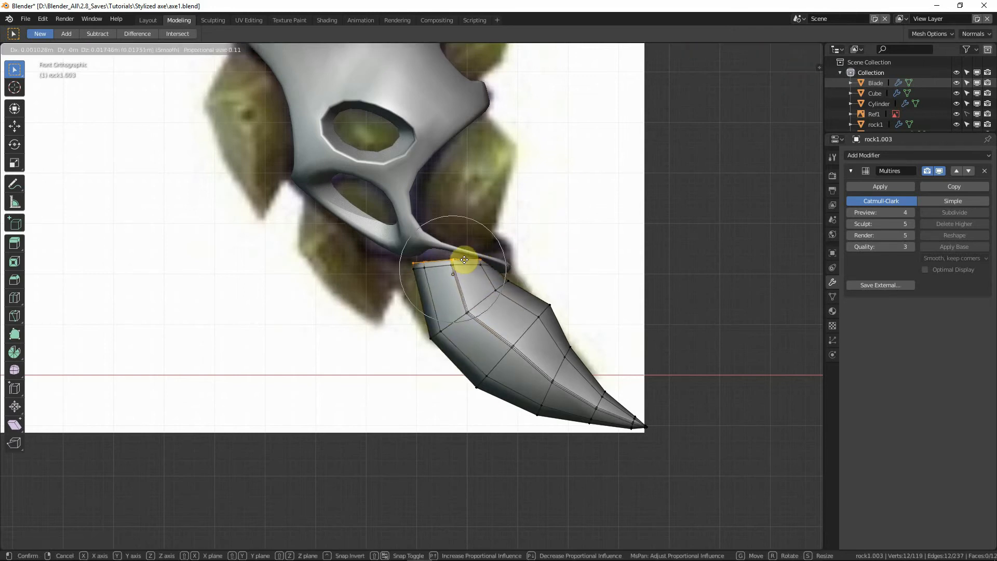
{"action": "left_click", "coordinate": [462, 250]}
{"action": "key", "text": "r"}
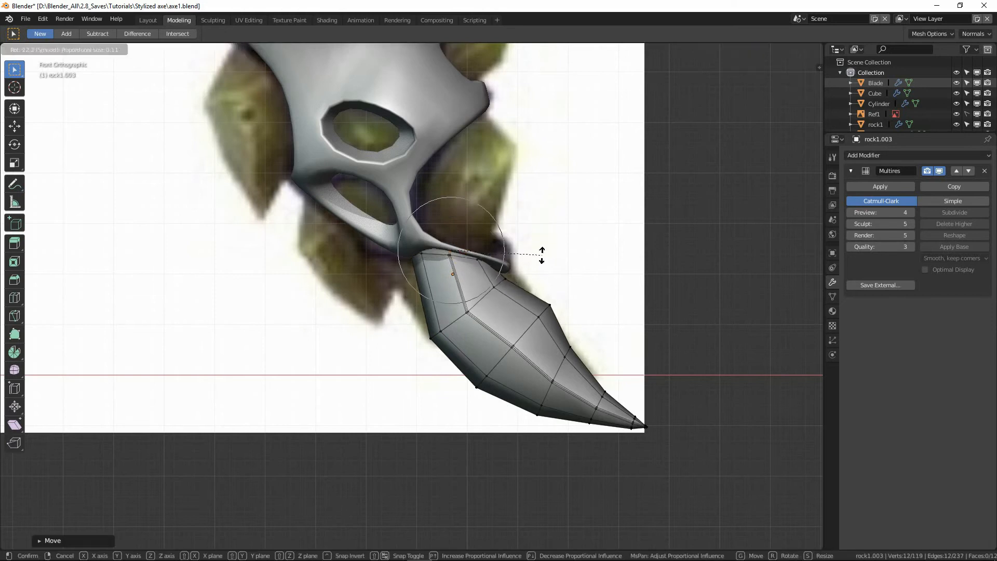
{"action": "left_click", "coordinate": [539, 259]}
{"action": "key", "text": "g"}
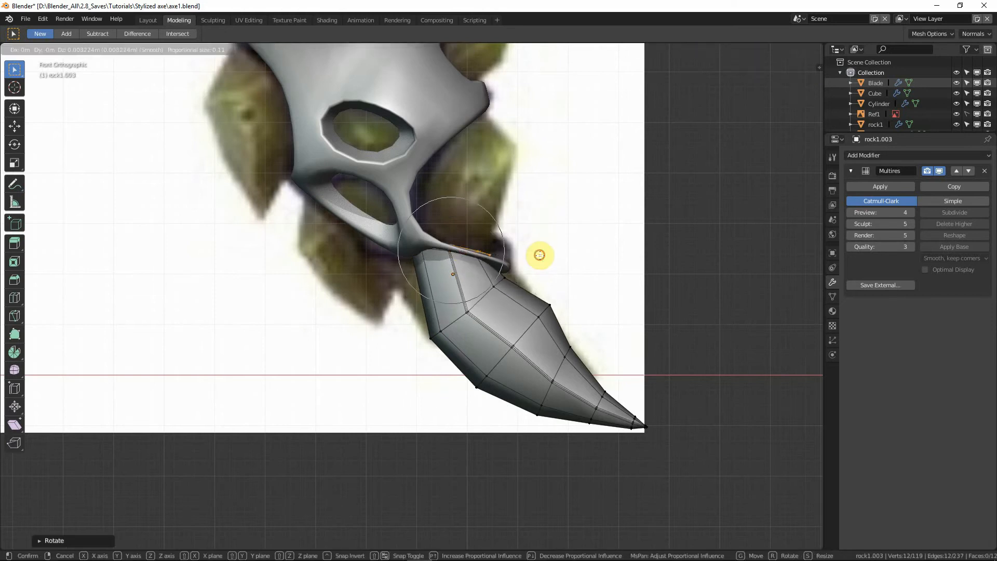
{"action": "left_click", "coordinate": [540, 254]}
Step: Pull the rock's tip up and inward to fit the reference crystal, using a wide proportional falloff of about 0.65
{"action": "key", "text": "Tab"}
{"action": "middle_click_drag", "start_coordinate": [540, 255], "coordinate": [537, 311]}
{"action": "key", "text": "Tab"}
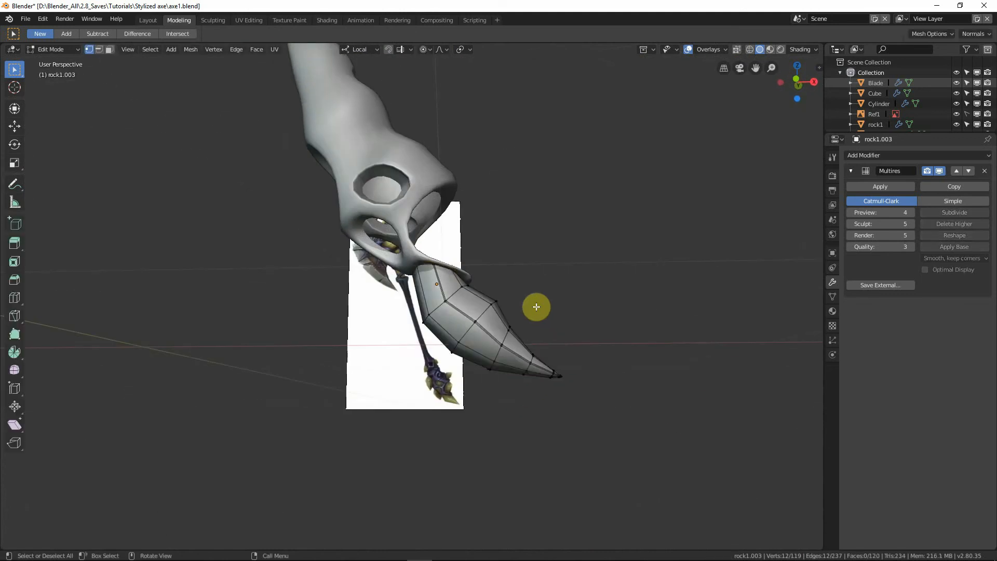
{"action": "key", "text": "KP_1"}
{"action": "key", "text": "shift+z"}
{"action": "scroll", "coordinate": [534, 312], "scroll_direction": "up", "scroll_amount": 2}
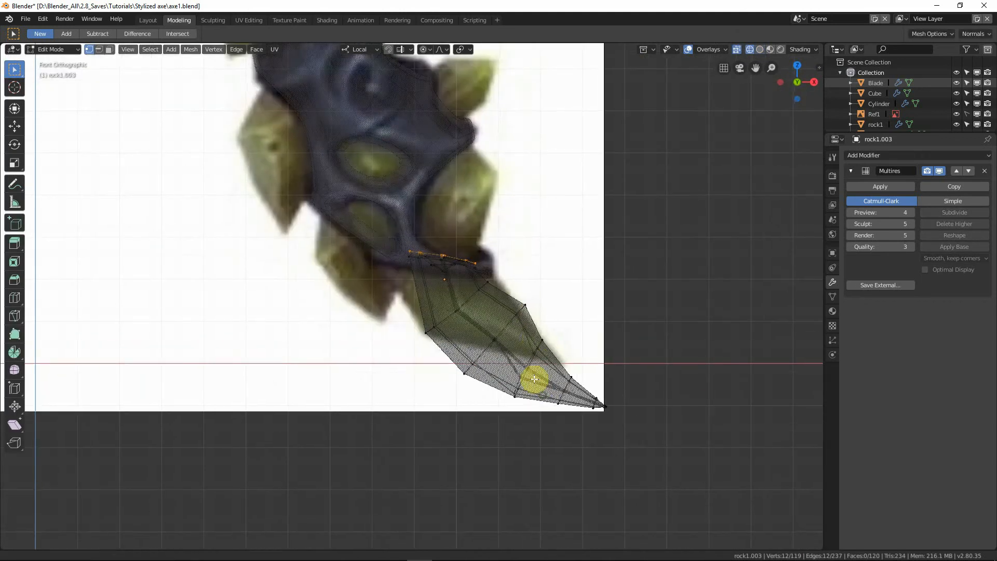
{"action": "scroll", "coordinate": [533, 309], "scroll_direction": "down", "scroll_amount": 1}
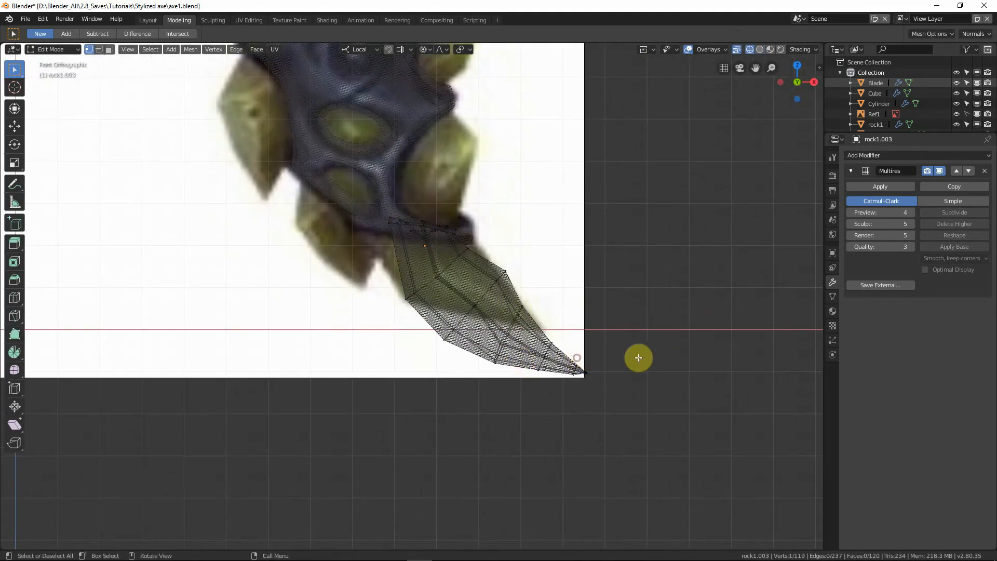
{"action": "left_click_drag", "start_coordinate": [642, 340], "coordinate": [556, 379]}
{"action": "key", "text": "g"}
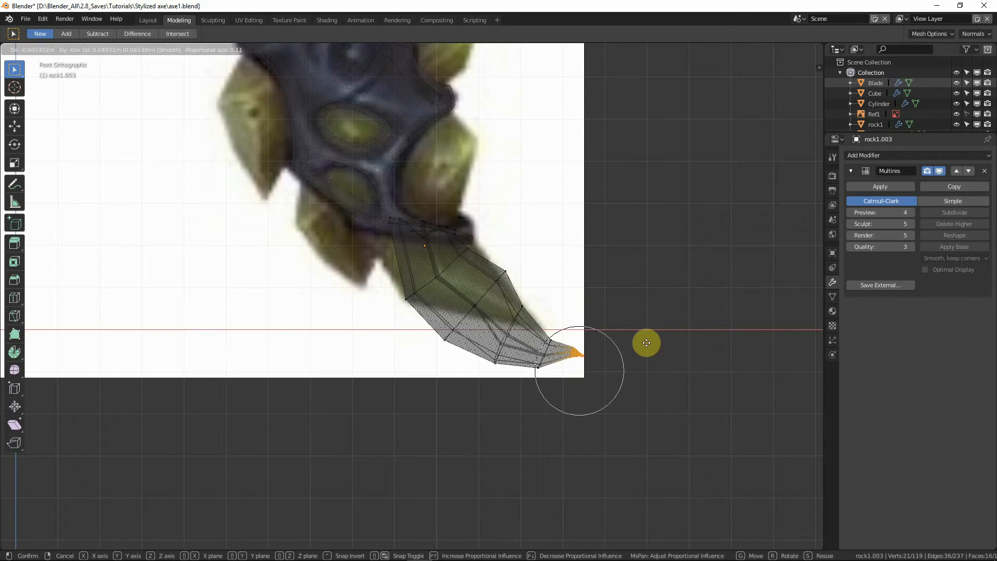
{"action": "scroll", "coordinate": [646, 343], "scroll_direction": "down", "scroll_amount": 15}
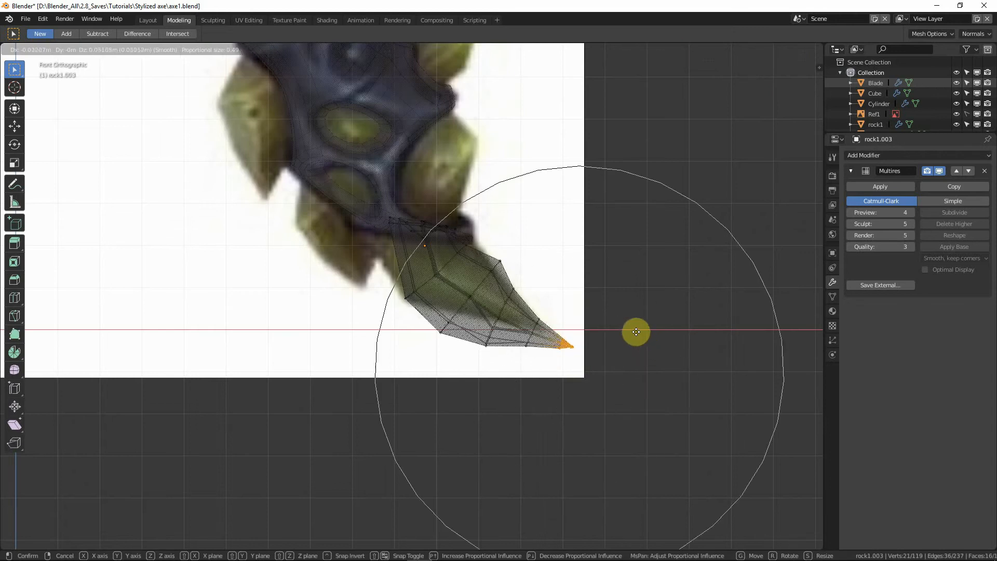
{"action": "scroll", "coordinate": [634, 332], "scroll_direction": "down", "scroll_amount": 3}
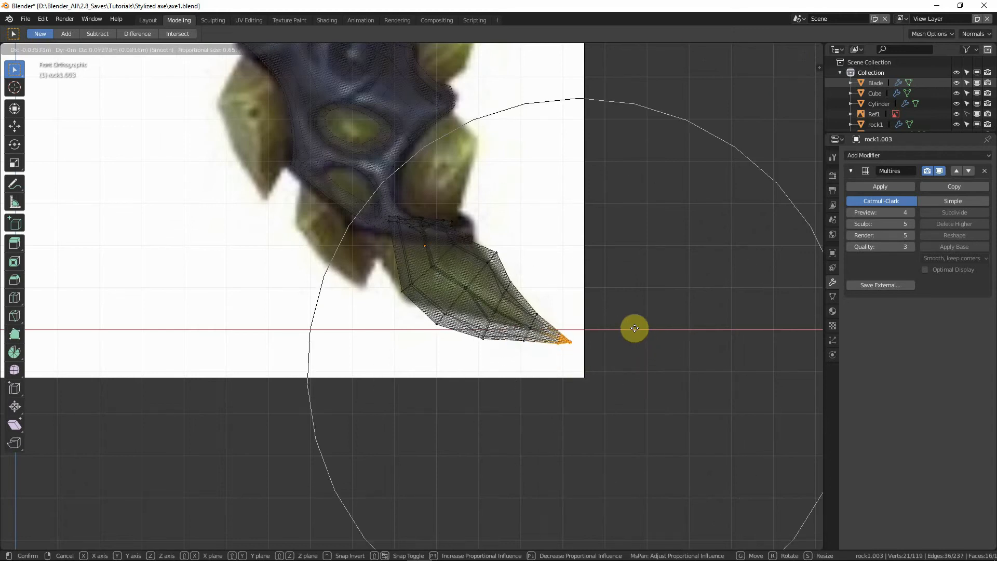
{"action": "left_click", "coordinate": [634, 328]}
Step: Move the bulging vertex on the rock's upper edge inward to the reference outline, with proportional size 0.11
{"action": "left_click", "coordinate": [501, 255]}
{"action": "scroll", "coordinate": [519, 254], "scroll_direction": "up", "scroll_amount": 3}
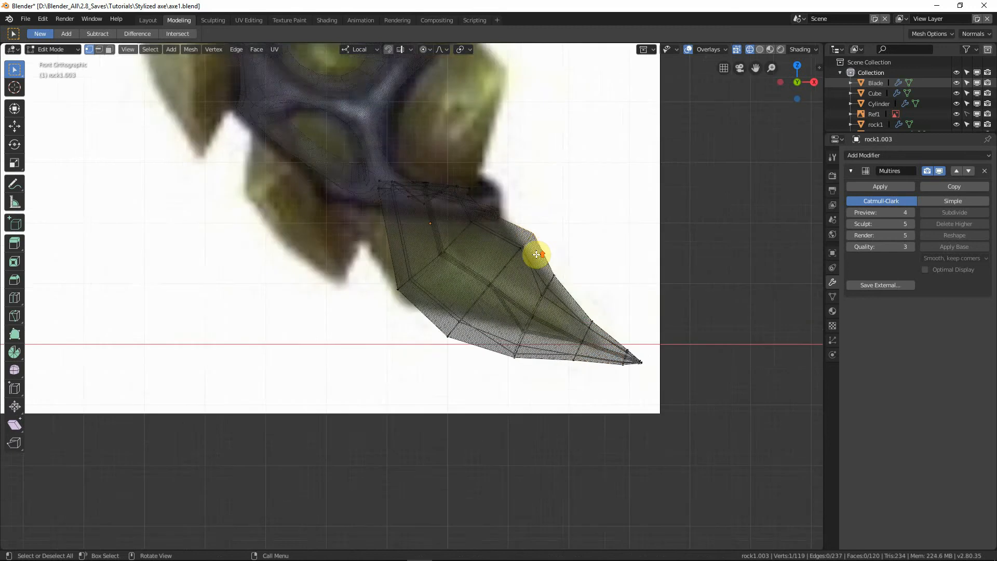
{"action": "key", "text": "g"}
{"action": "scroll", "coordinate": [561, 237], "scroll_direction": "up", "scroll_amount": 8}
{"action": "scroll", "coordinate": [558, 240], "scroll_direction": "up", "scroll_amount": 5}
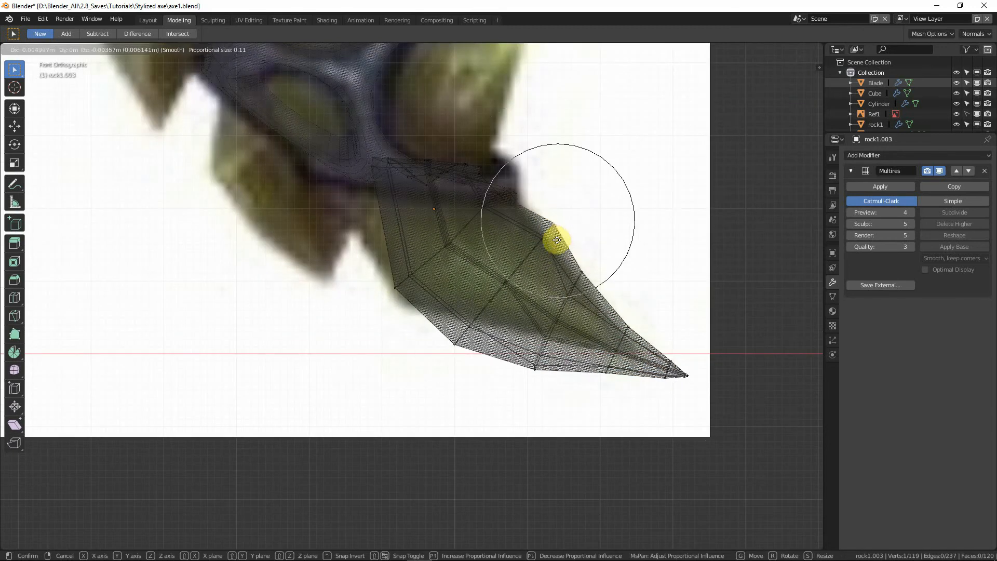
{"action": "left_click", "coordinate": [543, 243]}
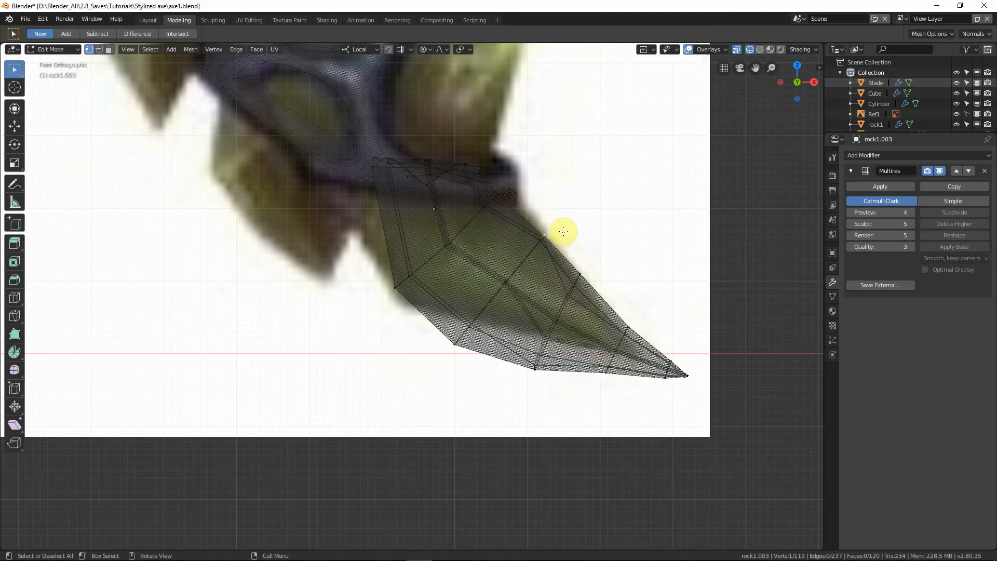
Step: Select the row of three vertices across the rock's upper bulge and shift it inward to flatten that edge against the reference
{"action": "key", "text": "b"}
{"action": "left_click_drag", "start_coordinate": [562, 222], "coordinate": [520, 254]}
{"action": "key", "text": "shift+z"}
{"action": "key", "text": "b"}
{"action": "key", "text": "shift+z"}
{"action": "key", "text": "shift+z"}
{"action": "middle_click_drag", "start_coordinate": [573, 222], "coordinate": [649, 220]}
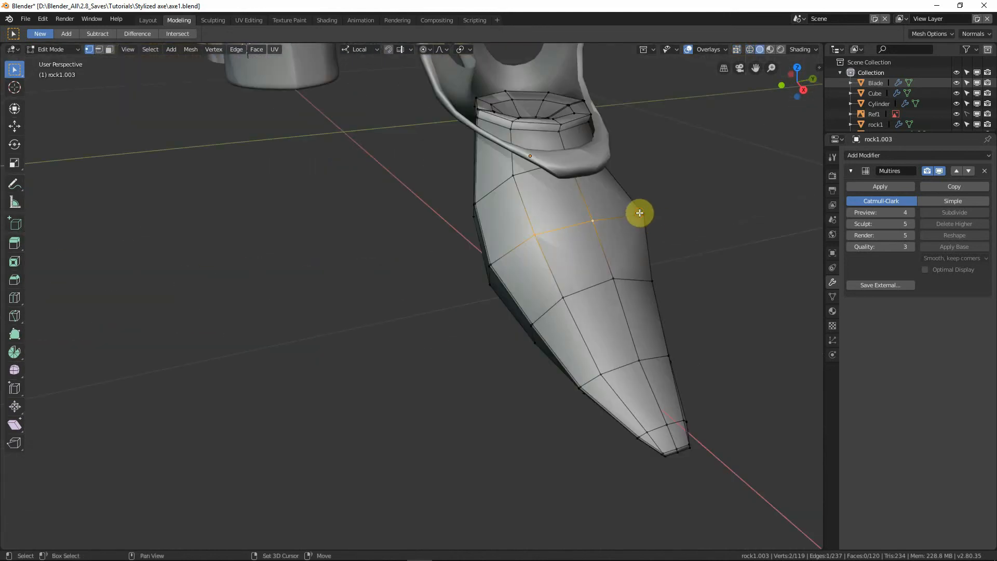
{"action": "left_click", "coordinate": [644, 214], "text": "shift"}
{"action": "key", "text": "KP_1"}
{"action": "key", "text": "g"}
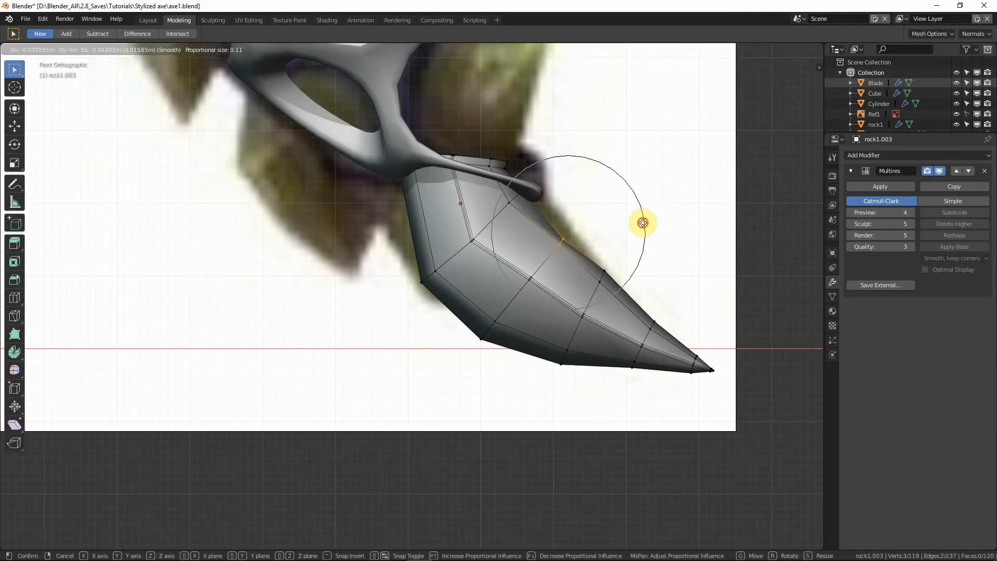
{"action": "left_click", "coordinate": [642, 223]}
Step: Nudge the next vertex down the rock's upper edge inward, with proportional size 0.05, and compare the outline in wireframe
{"action": "left_click", "coordinate": [603, 268]}
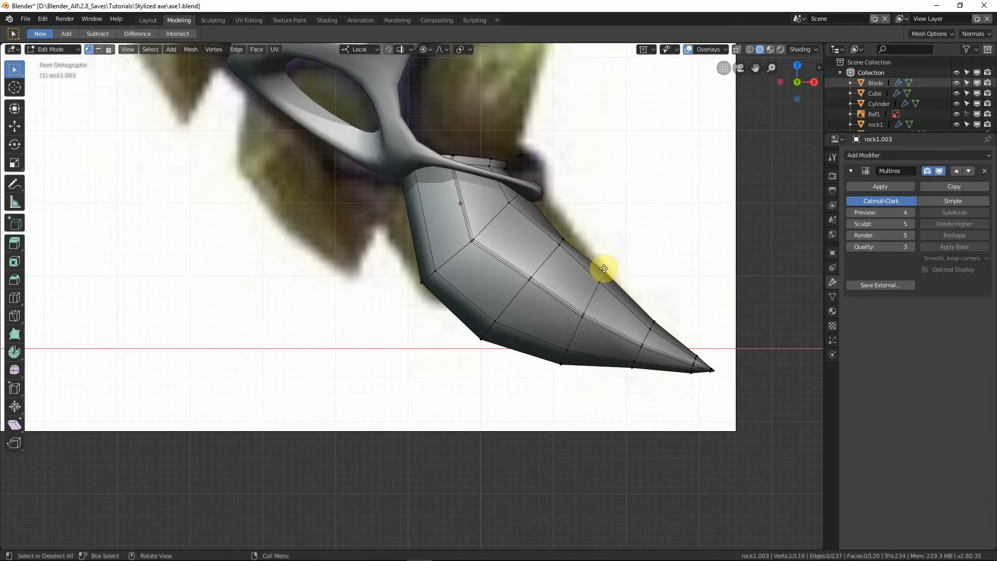
{"action": "key", "text": "g"}
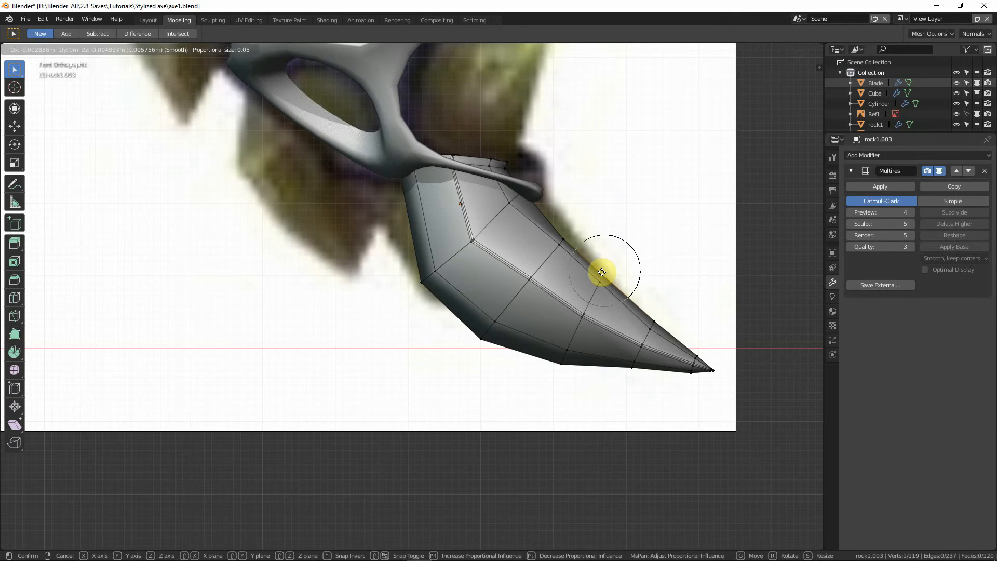
{"action": "left_click", "coordinate": [602, 272]}
{"action": "key", "text": "shift+z"}
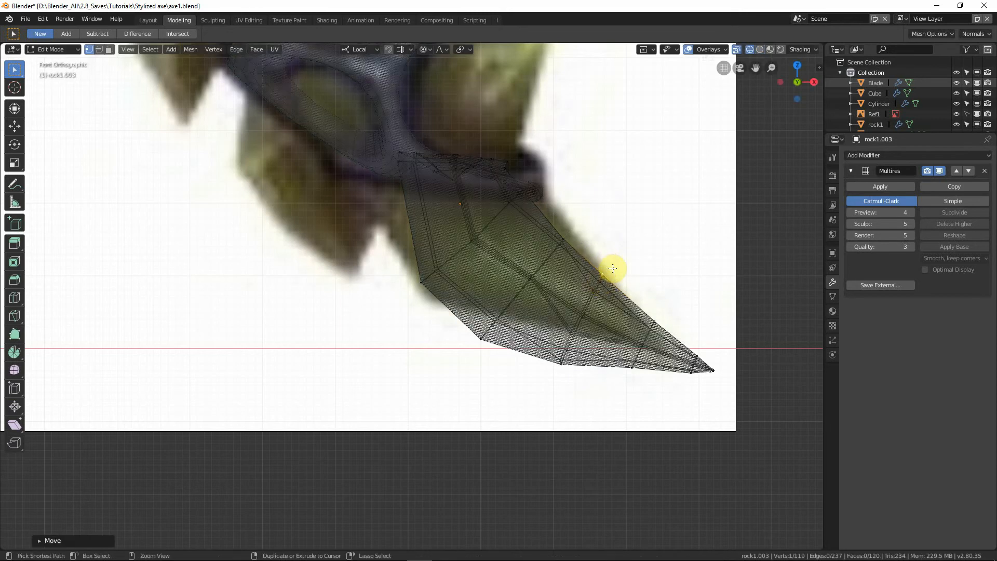
{"action": "key", "text": "shift+z"}
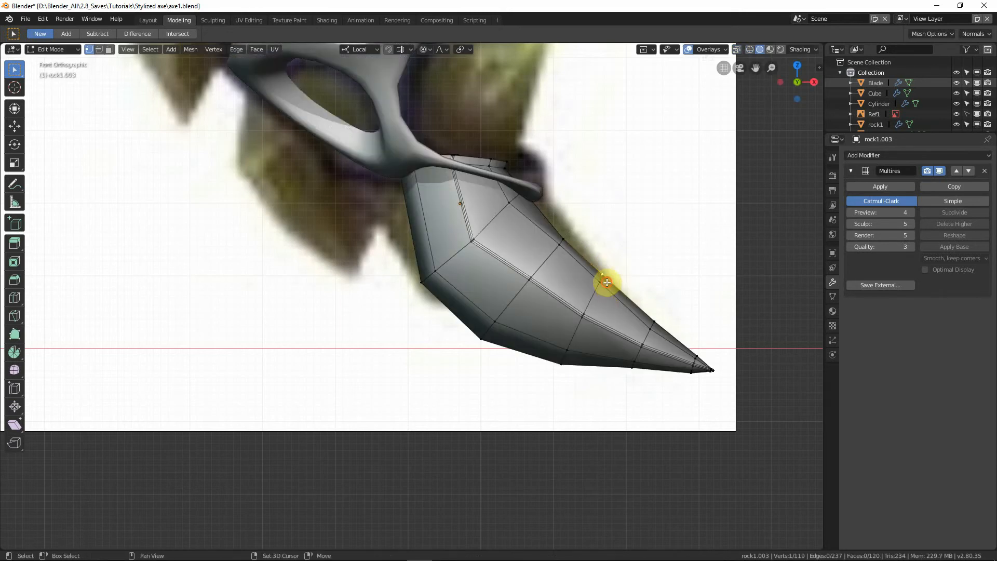
Step: Select the vertex row across the middle of the rock's upper edge plus the next vertex tipward, and shift them inward with proportional size 0.13
{"action": "middle_click_drag", "start_coordinate": [639, 281], "coordinate": [540, 301]}
{"action": "left_click", "coordinate": [642, 289], "text": "shift"}
{"action": "left_click", "coordinate": [709, 272], "text": "shift"}
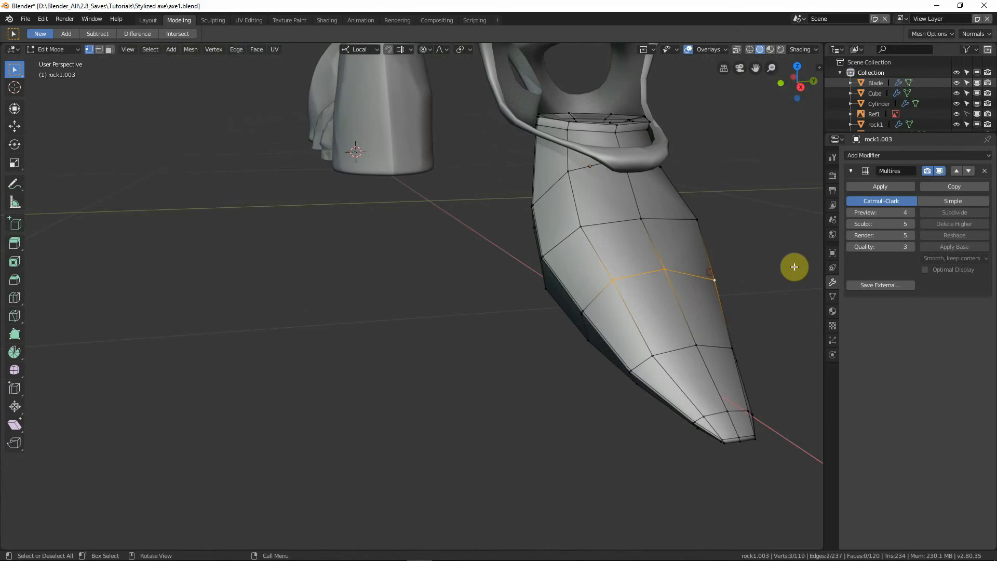
{"action": "key", "text": "KP_1"}
{"action": "key", "text": "g"}
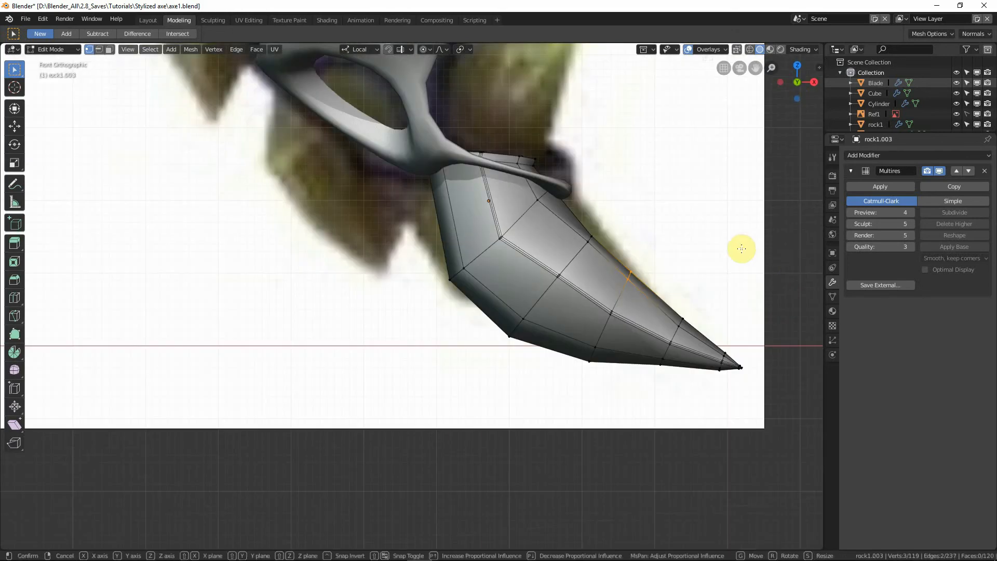
{"action": "scroll", "coordinate": [739, 251], "scroll_direction": "down", "scroll_amount": 8}
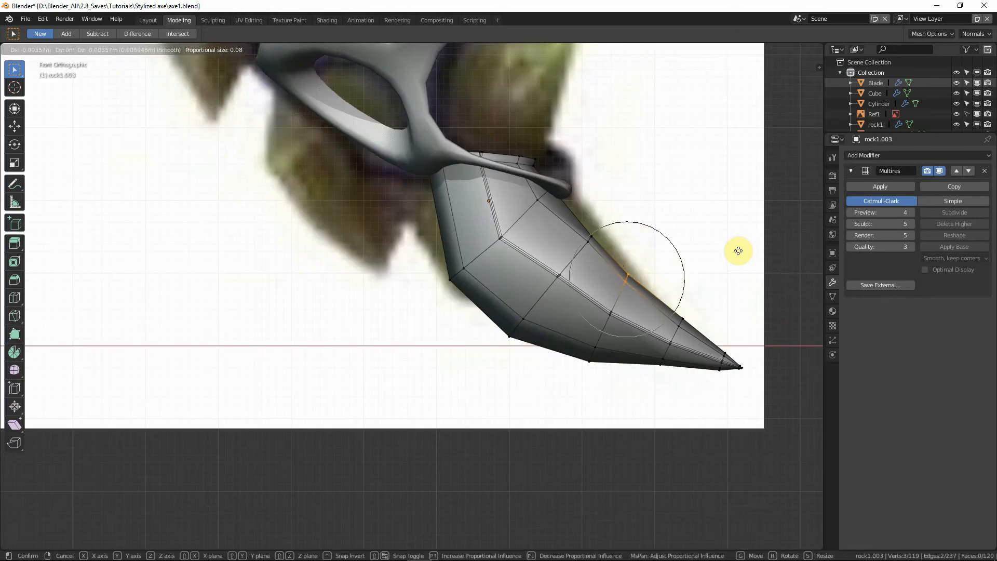
{"action": "left_click", "coordinate": [734, 256]}
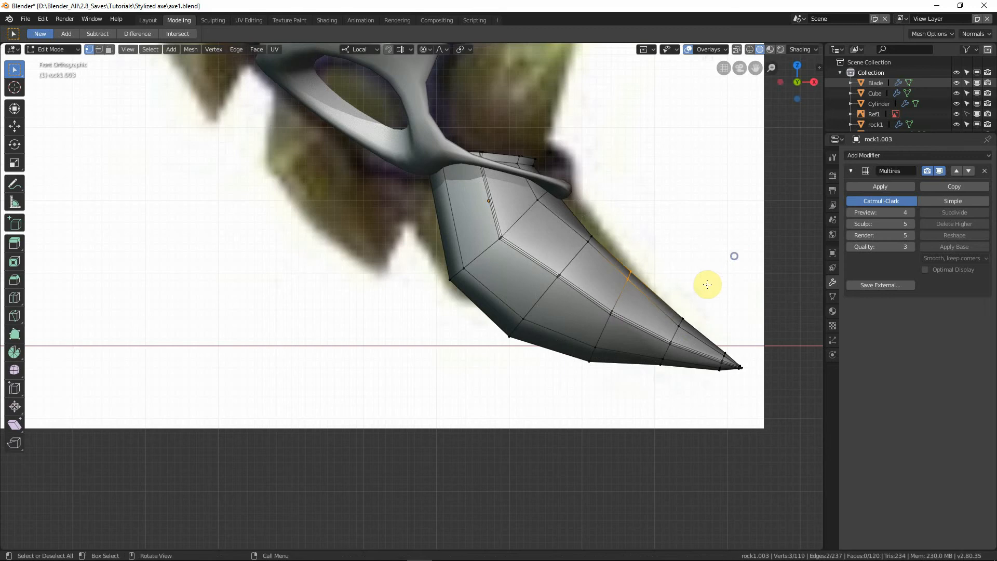
{"action": "key", "text": "g"}
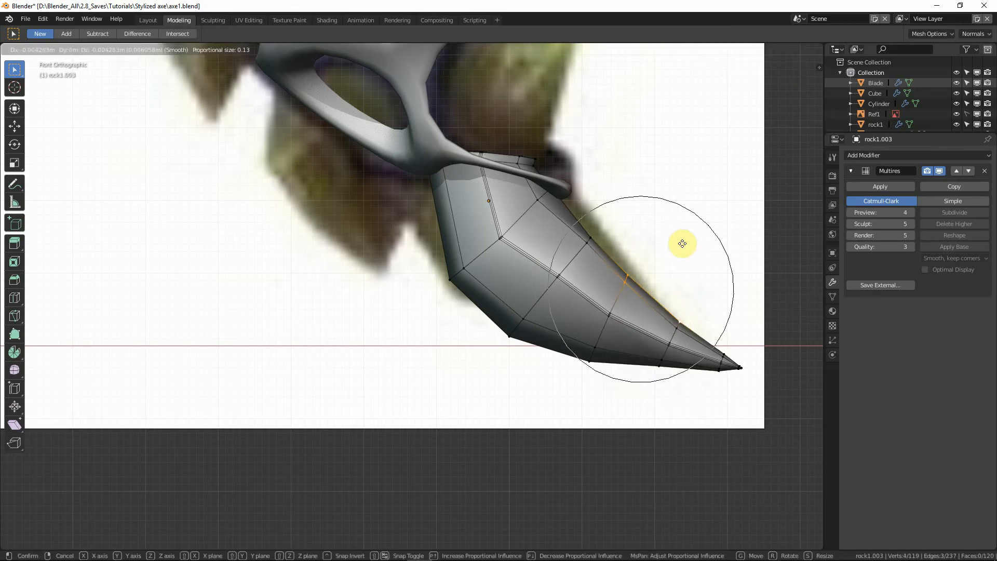
{"action": "left_click", "coordinate": [679, 246]}
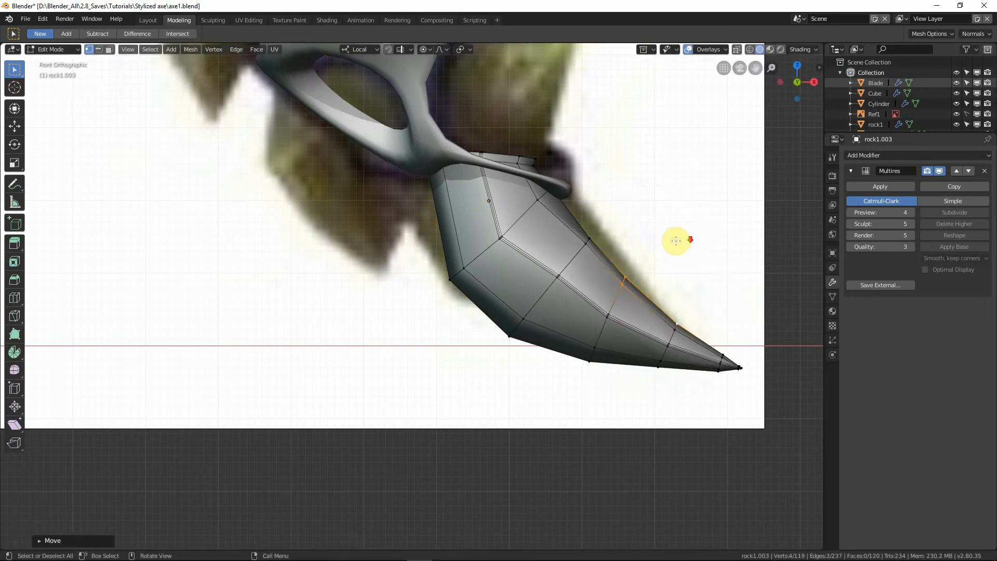
{"action": "scroll", "coordinate": [625, 216], "scroll_direction": "down", "scroll_amount": 4}
{"action": "key", "text": "Tab"}
{"action": "scroll", "coordinate": [506, 193], "scroll_direction": "down", "scroll_amount": 3}
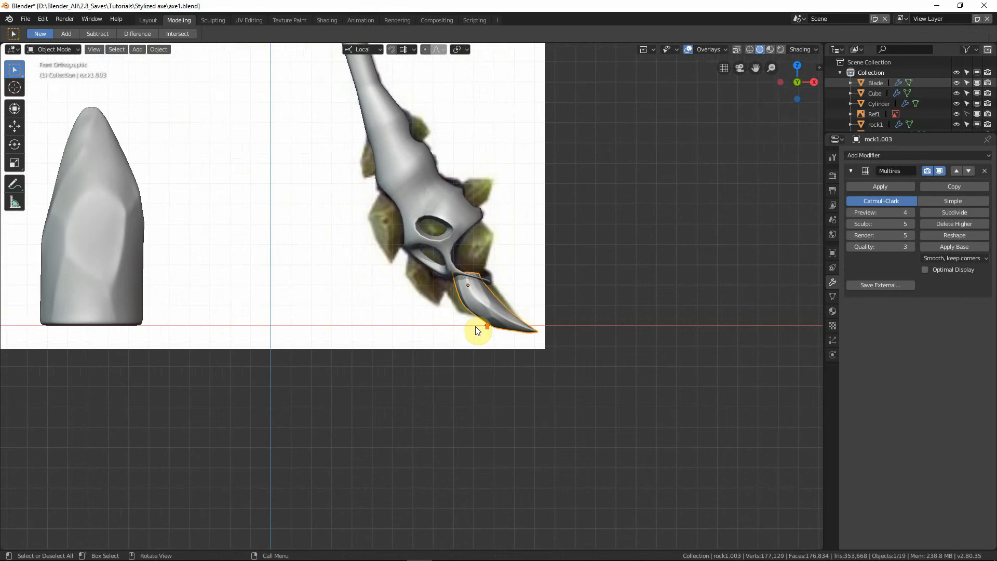
Step: Pull the corner vertex on the rock's lower edge outward to the reference outline, with proportional size 0.25
{"action": "scroll", "coordinate": [476, 329], "scroll_direction": "up", "scroll_amount": 5}
{"action": "key", "text": "Tab"}
{"action": "middle_click_drag", "start_coordinate": [562, 338], "coordinate": [527, 319], "text": "shift"}
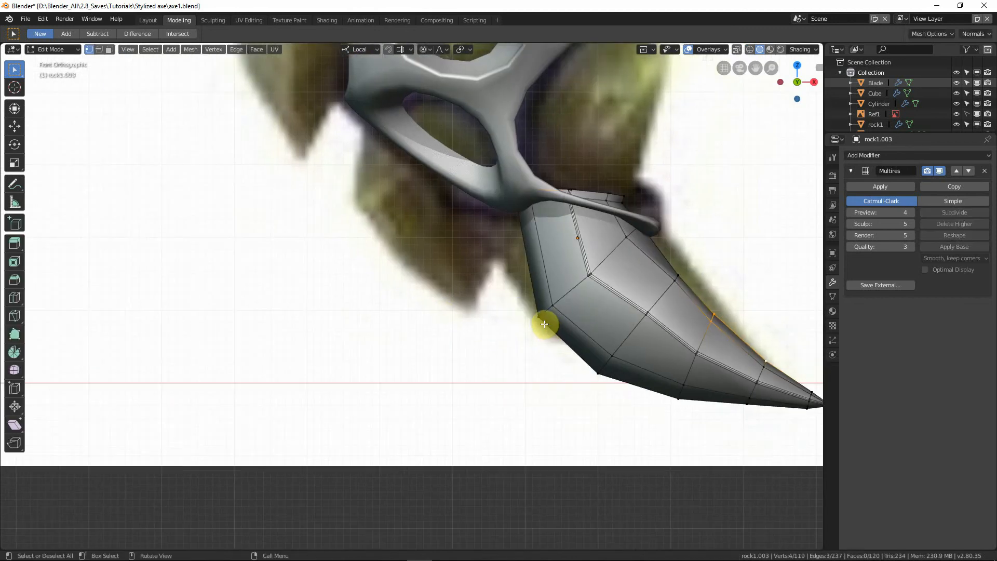
{"action": "key", "text": "g"}
{"action": "scroll", "coordinate": [522, 323], "scroll_direction": "down", "scroll_amount": 4}
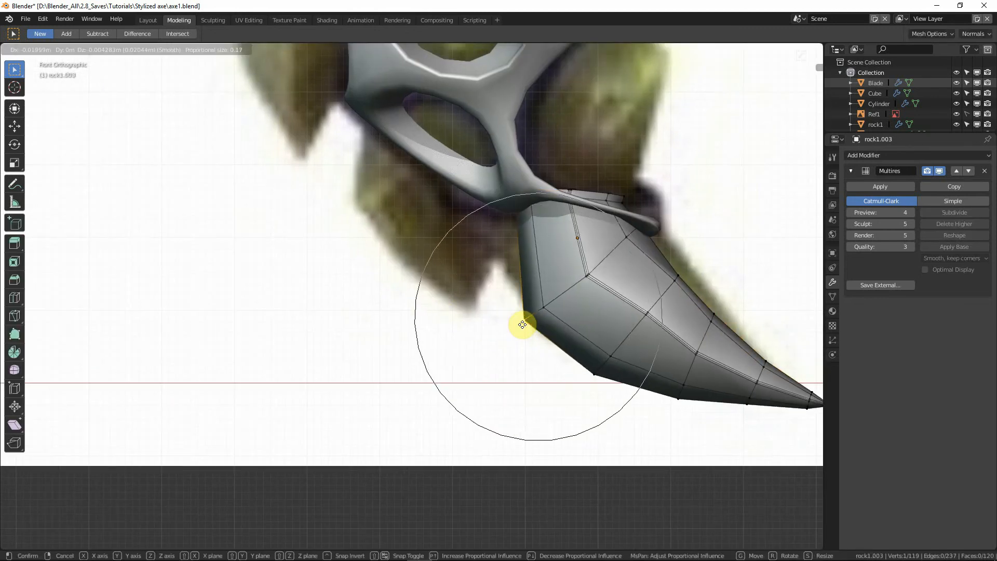
{"action": "scroll", "coordinate": [523, 324], "scroll_direction": "down", "scroll_amount": 2}
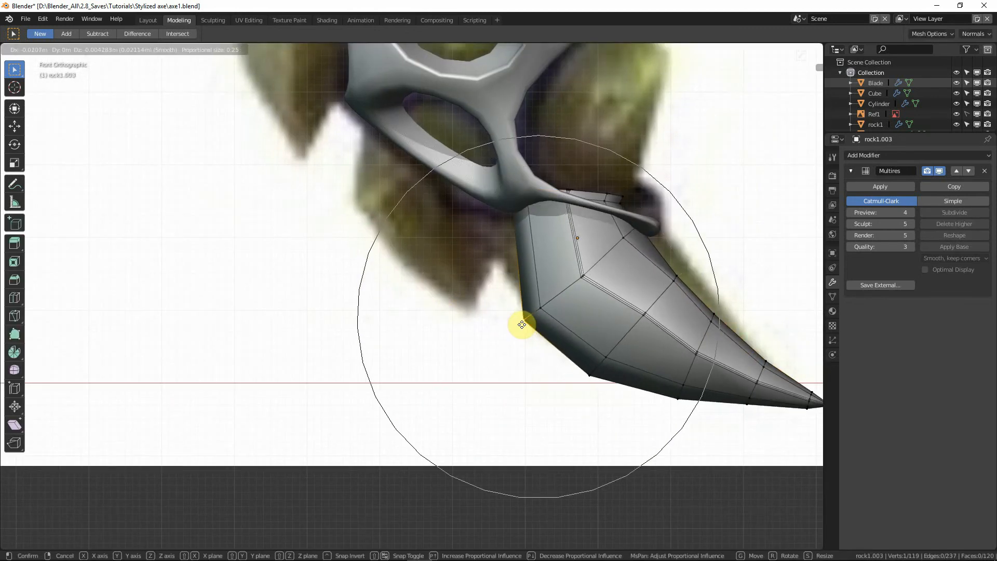
{"action": "left_click", "coordinate": [522, 324]}
{"action": "key", "text": "Tab"}
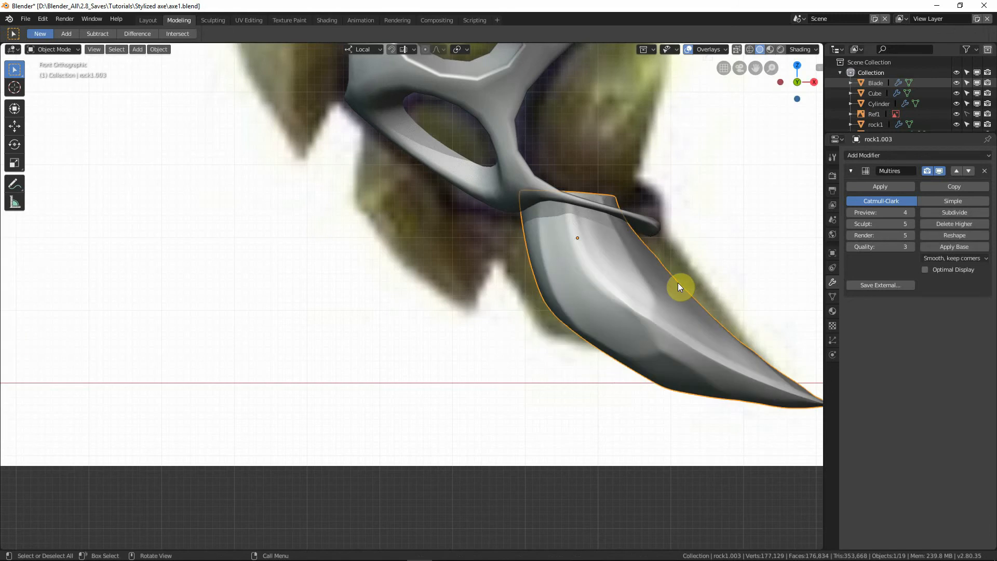
Step: Push the same lower-edge corner vertex slightly further out with proportional size 0.11, and adjust the vertex beside it
{"action": "key", "text": "Tab"}
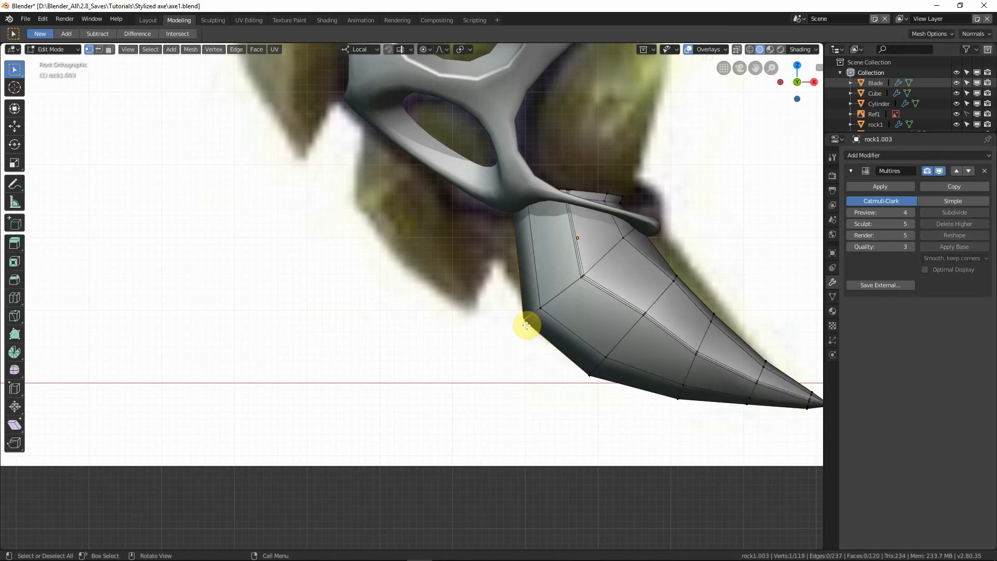
{"action": "key", "text": "g"}
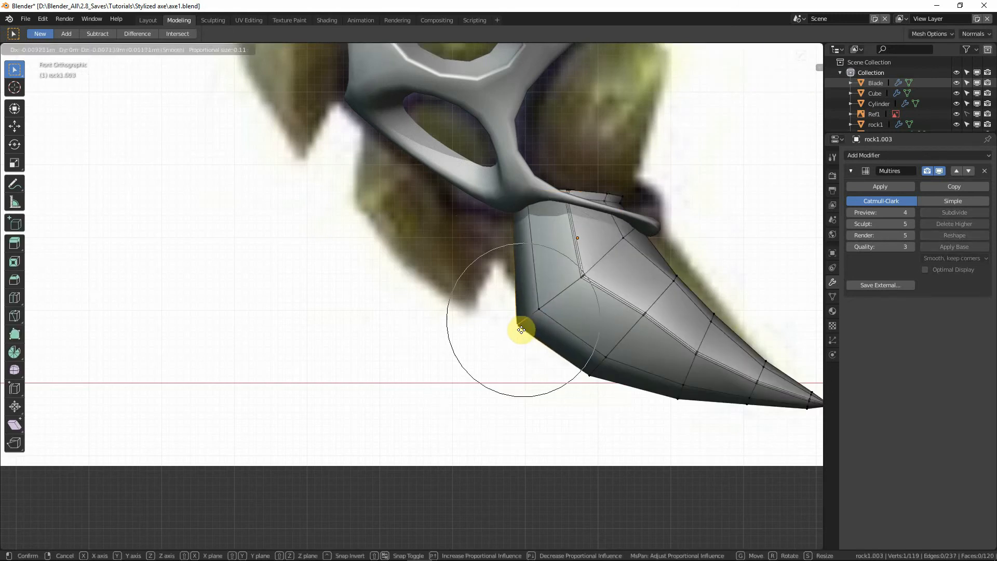
{"action": "left_click", "coordinate": [521, 329]}
{"action": "left_click", "coordinate": [538, 311]}
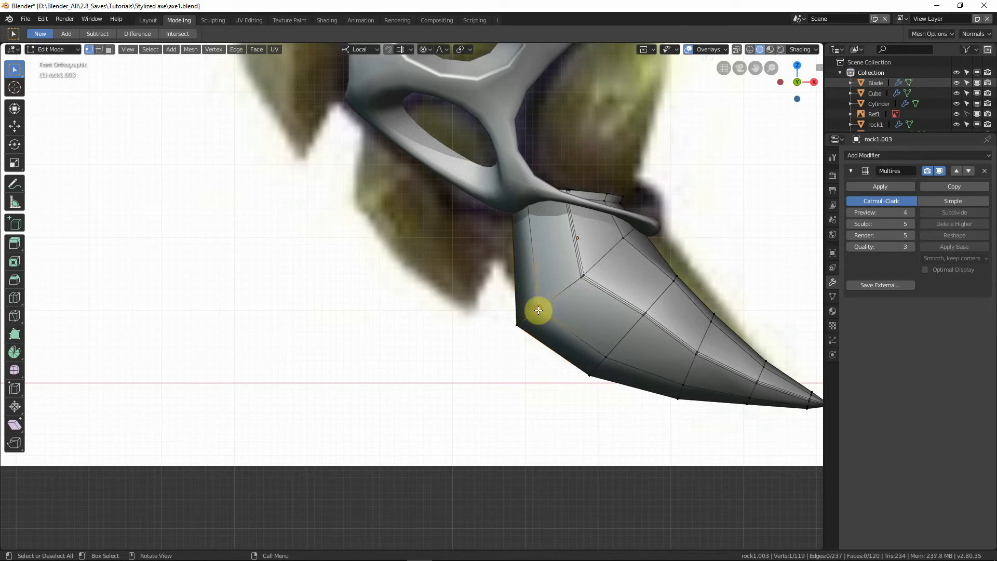
{"action": "key", "text": "g"}
{"action": "left_click", "coordinate": [593, 379]}
{"action": "key", "text": "Tab"}
{"action": "scroll", "coordinate": [546, 322], "scroll_direction": "down", "scroll_amount": 5}
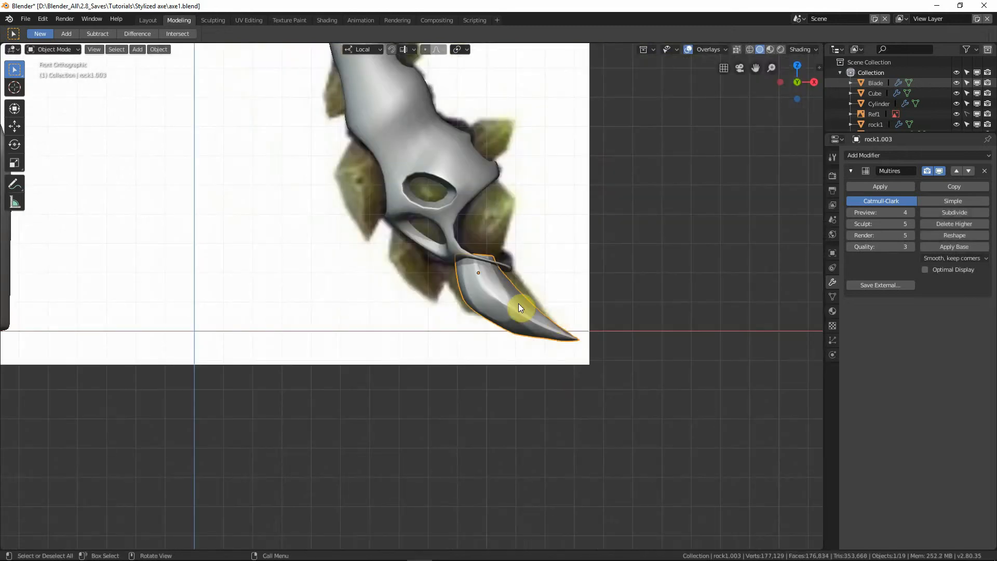
Step: Shift vertices on the rock's base ring to fit it inside the handle's socket rim, and check the fit from several angles
{"action": "middle_click_drag", "start_coordinate": [510, 273], "coordinate": [643, 357], "text": "shift"}
{"action": "key", "text": "Tab"}
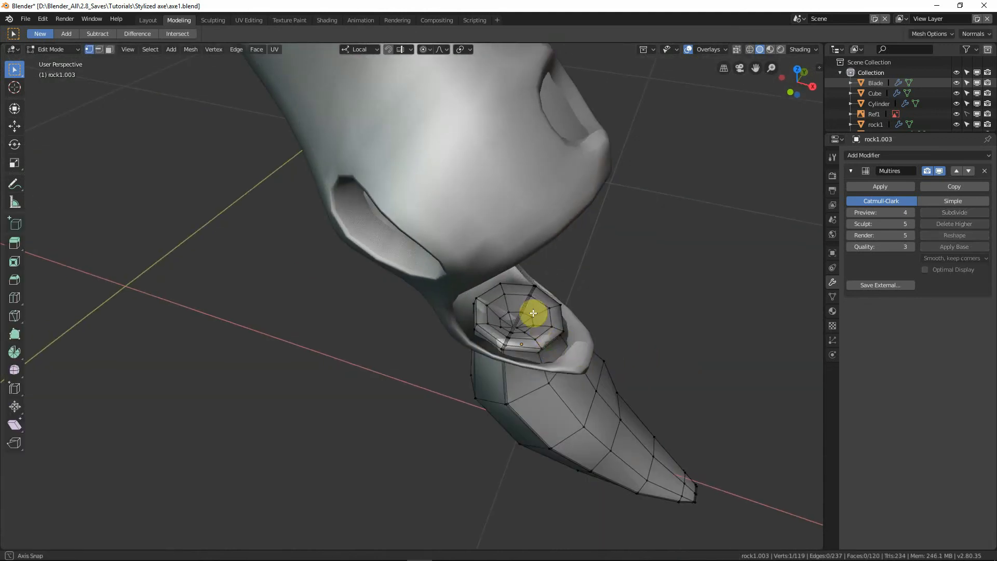
{"action": "middle_click_drag", "start_coordinate": [534, 316], "coordinate": [478, 311]}
{"action": "key", "text": "g"}
{"action": "left_click", "coordinate": [657, 331]}
{"action": "key", "text": "g"}
{"action": "left_click", "coordinate": [587, 323]}
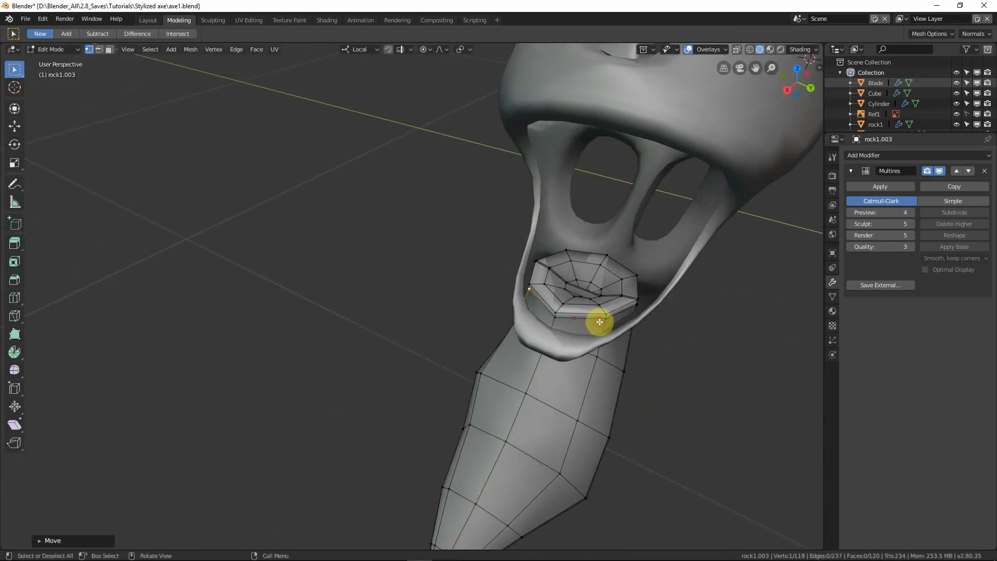
{"action": "middle_click_drag", "start_coordinate": [600, 322], "coordinate": [550, 304]}
{"action": "key", "text": "g"}
{"action": "left_click", "coordinate": [705, 356]}
{"action": "key", "text": "Tab"}
{"action": "scroll", "coordinate": [551, 306], "scroll_direction": "down", "scroll_amount": 3}
{"action": "key", "text": "KP_1"}
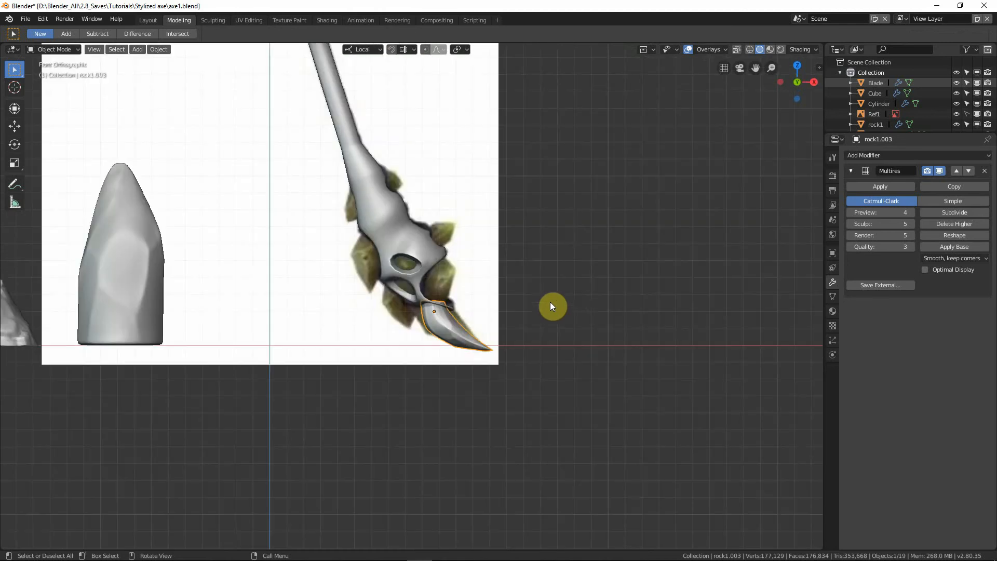
{"action": "middle_click_drag", "start_coordinate": [475, 260], "coordinate": [393, 273]}
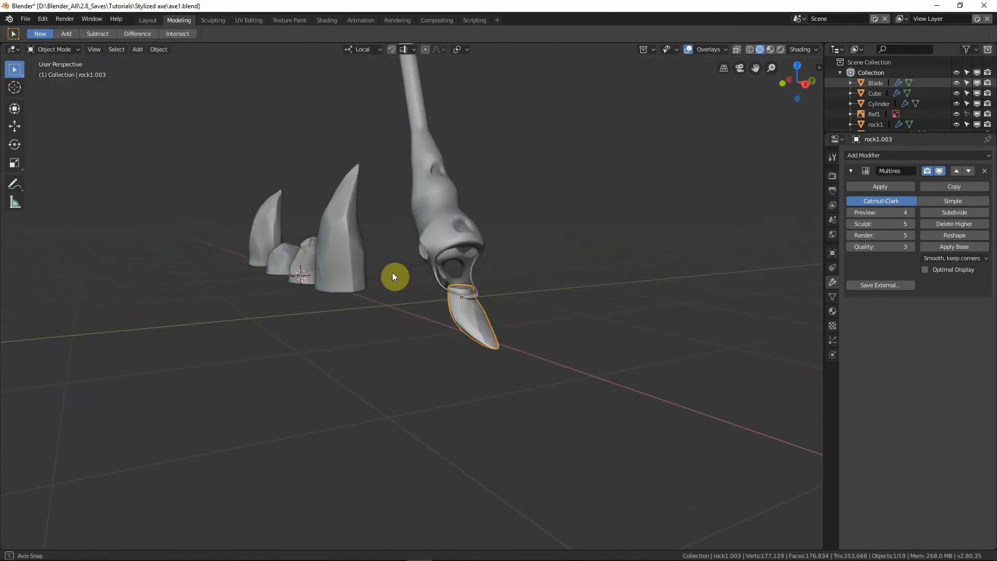
{"action": "key", "text": "KP_1"}
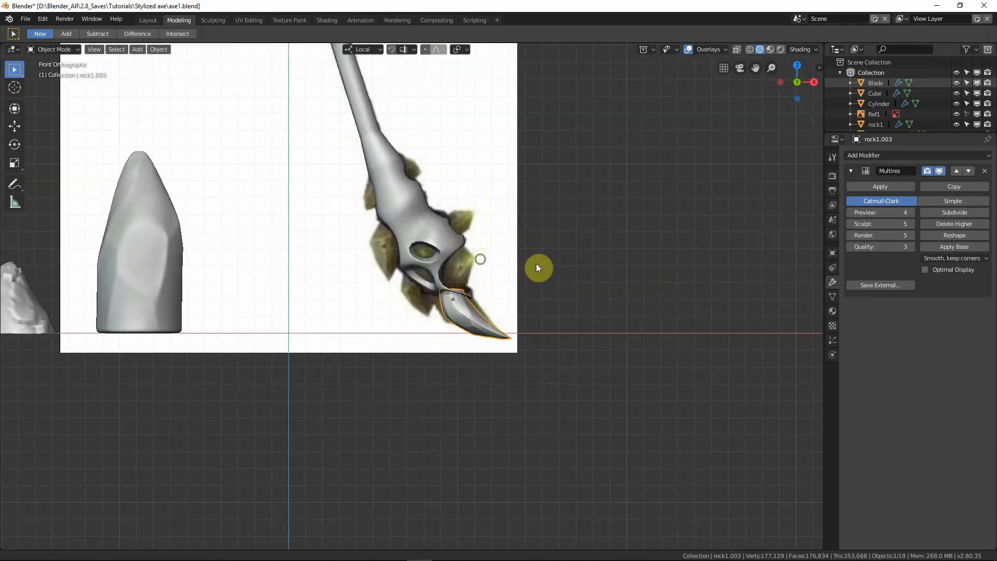
Step: Duplicate the low rounded rock beside the axe and place the copy over the end of the handle
{"action": "scroll", "coordinate": [581, 269], "scroll_direction": "down", "scroll_amount": 3}
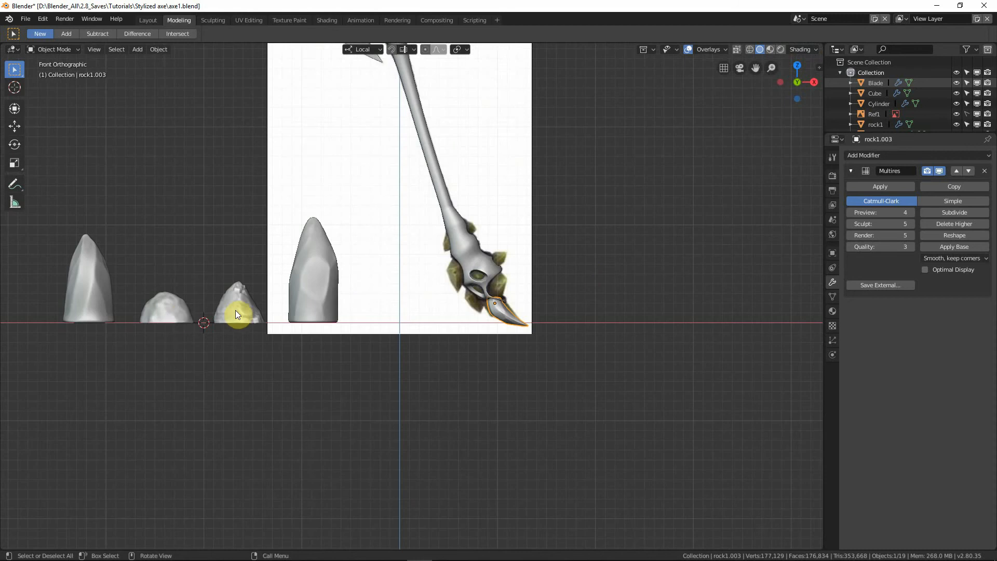
{"action": "left_click", "coordinate": [180, 314]}
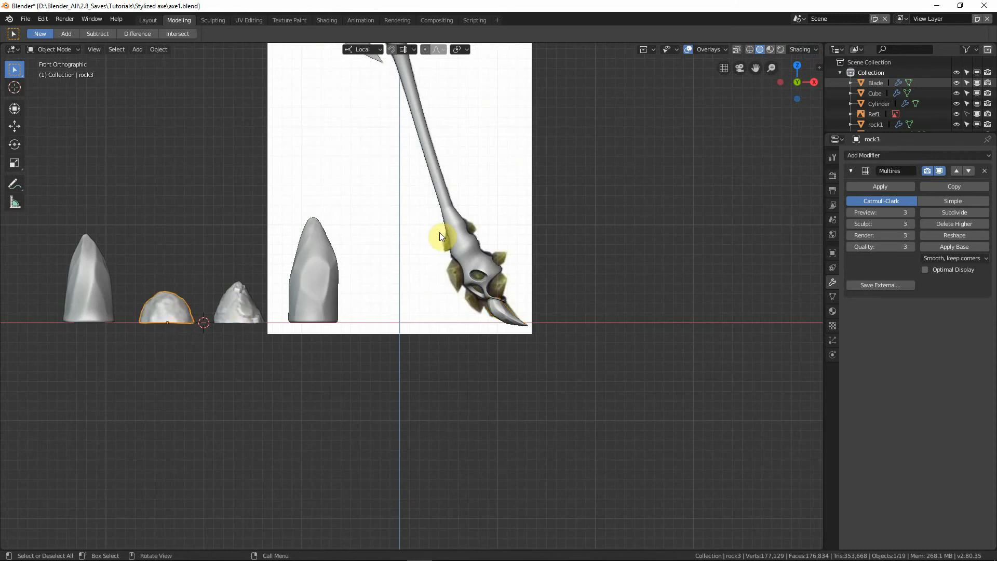
{"action": "key", "text": "shift+d"}
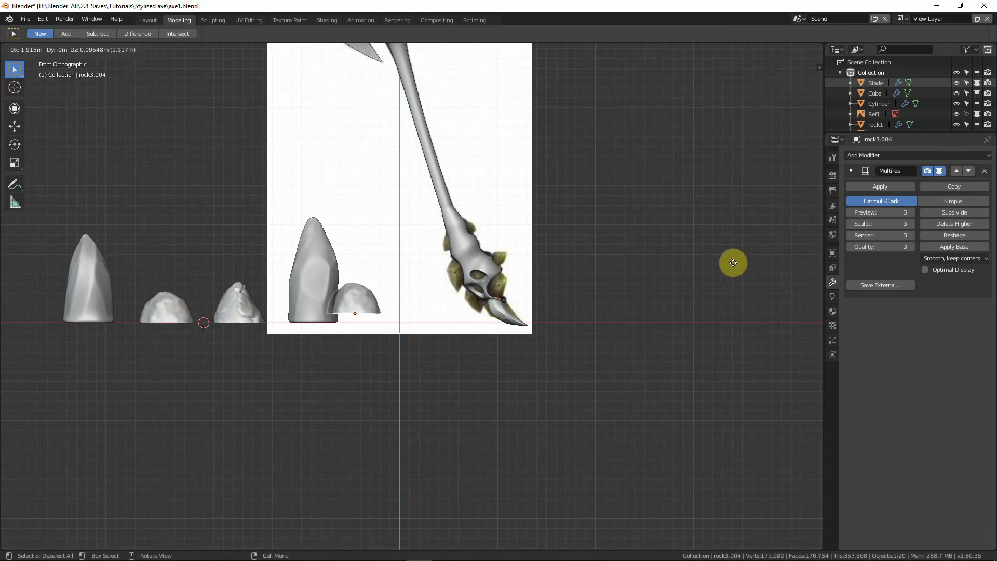
{"action": "left_click", "coordinate": [725, 294]}
Step: Rotate the rounded rock copy about 90° so its flat base faces the handle, scale it to about 0.55, and move it to the side cavity
{"action": "scroll", "coordinate": [612, 293], "scroll_direction": "up", "scroll_amount": 4}
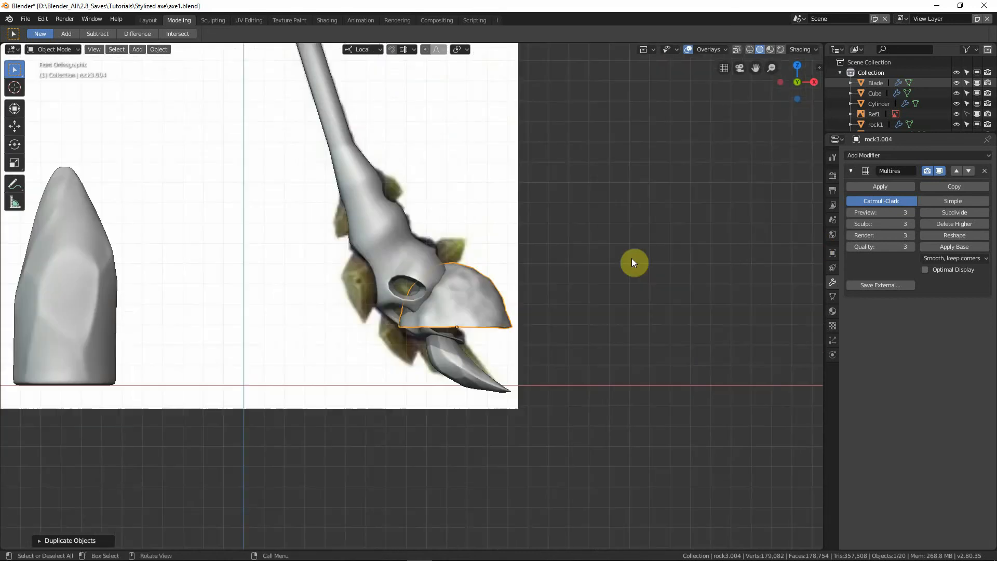
{"action": "key", "text": "r"}
{"action": "left_click", "coordinate": [580, 396]}
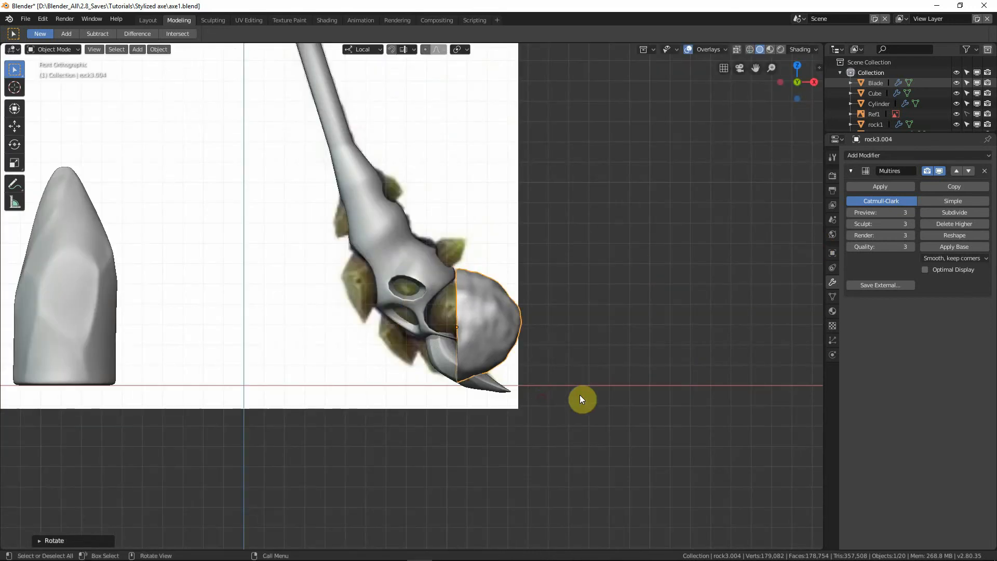
{"action": "key", "text": "s"}
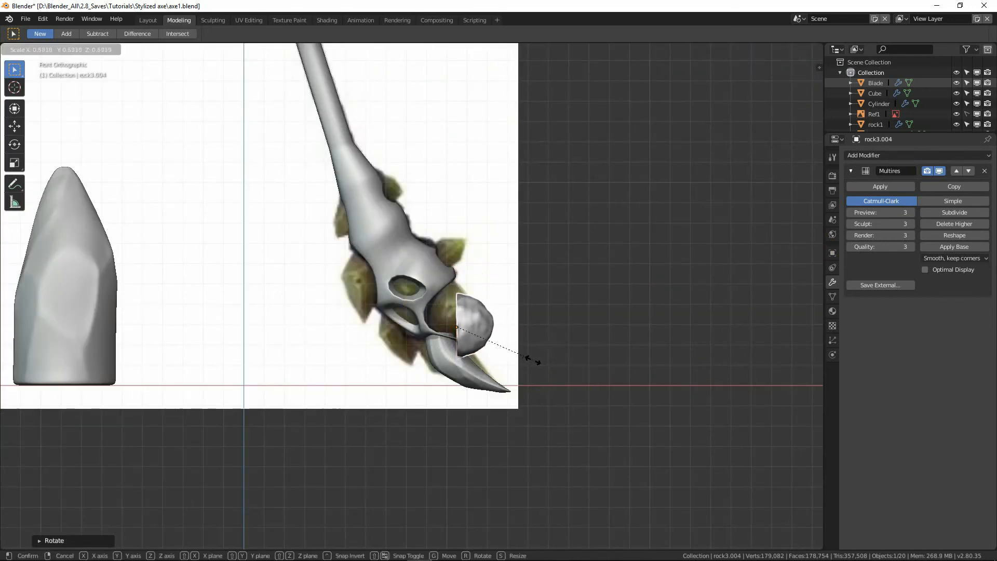
{"action": "left_click", "coordinate": [533, 359]}
{"action": "key", "text": "g"}
{"action": "left_click", "coordinate": [528, 342]}
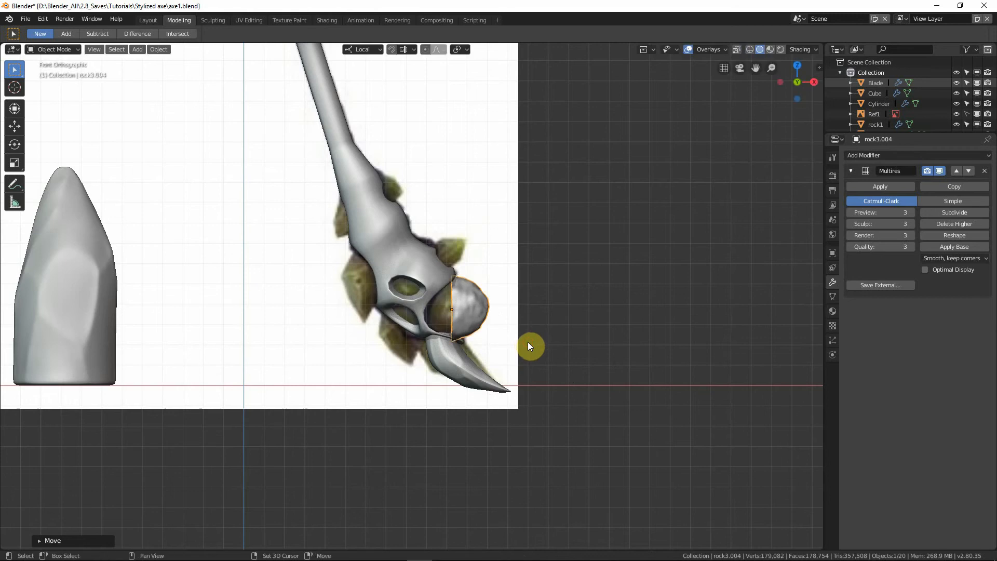
Step: Switch to wireframe and align the rounded rock with the reference crystal in the cavity above the pointed rock
{"action": "key", "text": "shift+z"}
{"action": "scroll", "coordinate": [507, 342], "scroll_direction": "up", "scroll_amount": 5}
{"action": "middle_click_drag", "start_coordinate": [561, 354], "coordinate": [501, 328], "text": "shift"}
{"action": "key", "text": "g"}
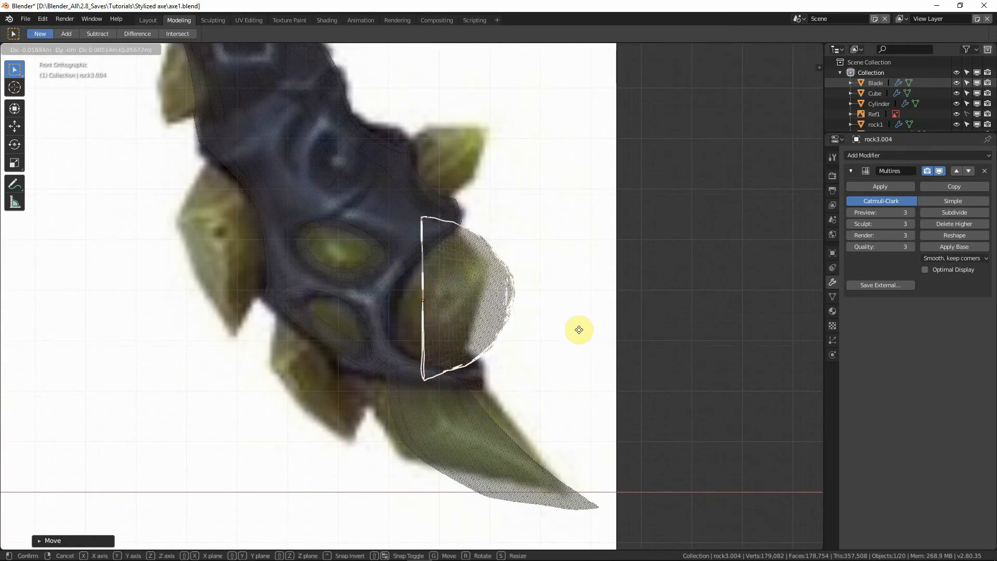
{"action": "left_click", "coordinate": [572, 328]}
Step: Scale down the rounded rock's flat base vertices with proportional size 0.19 and move them into the handle
{"action": "key", "text": "Tab"}
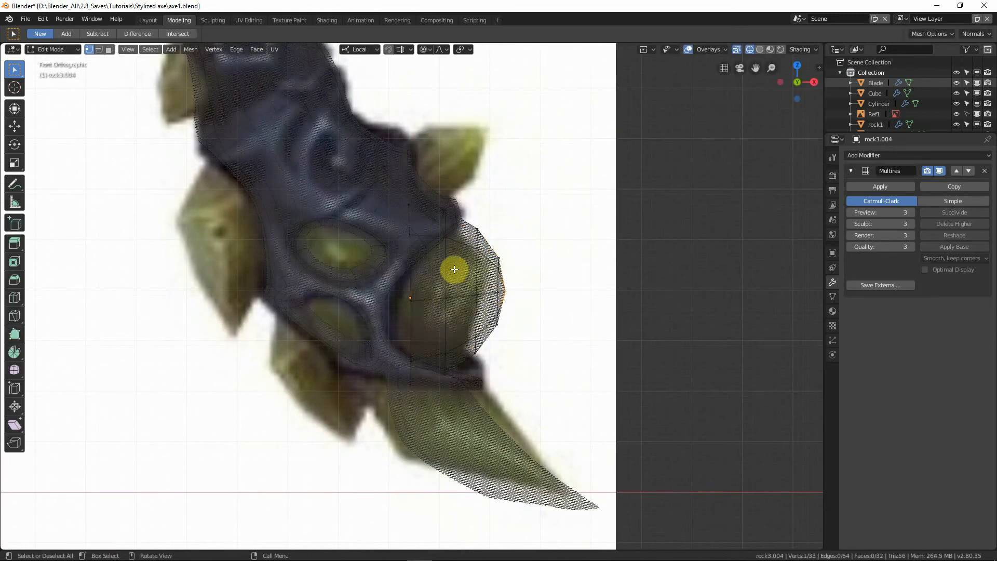
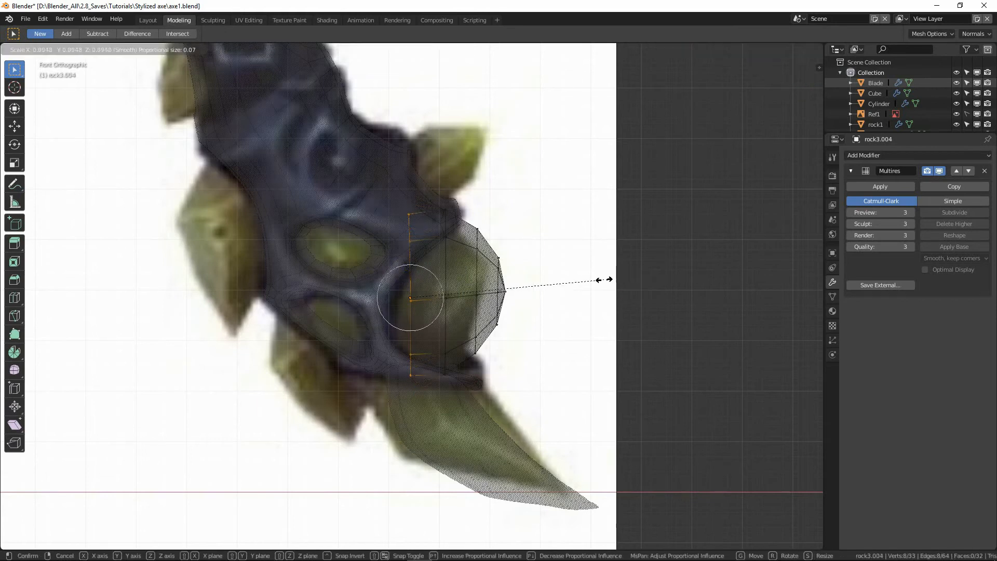
{"action": "scroll", "coordinate": [602, 279], "scroll_direction": "down", "scroll_amount": 3}
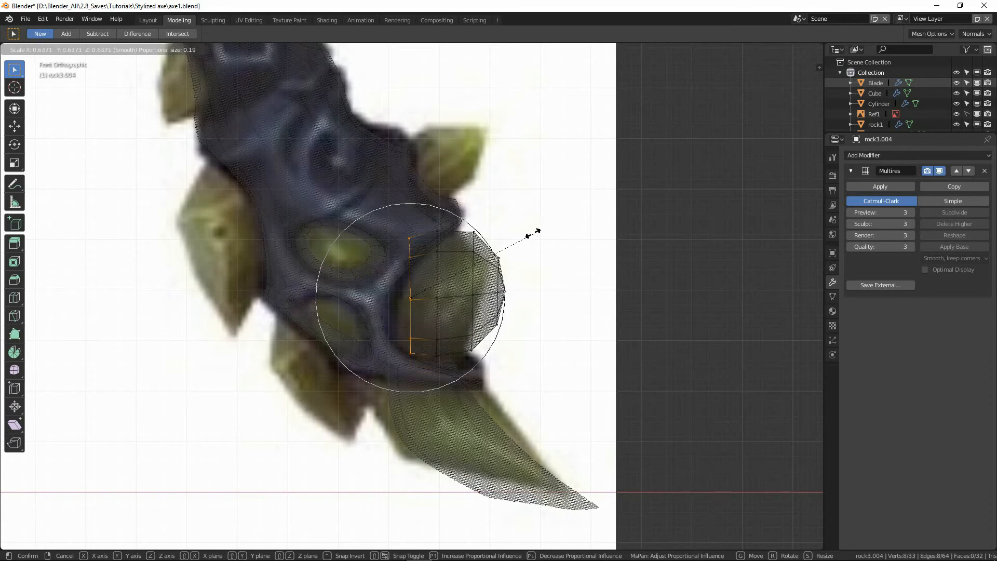
{"action": "left_click", "coordinate": [496, 213]}
{"action": "key", "text": "g"}
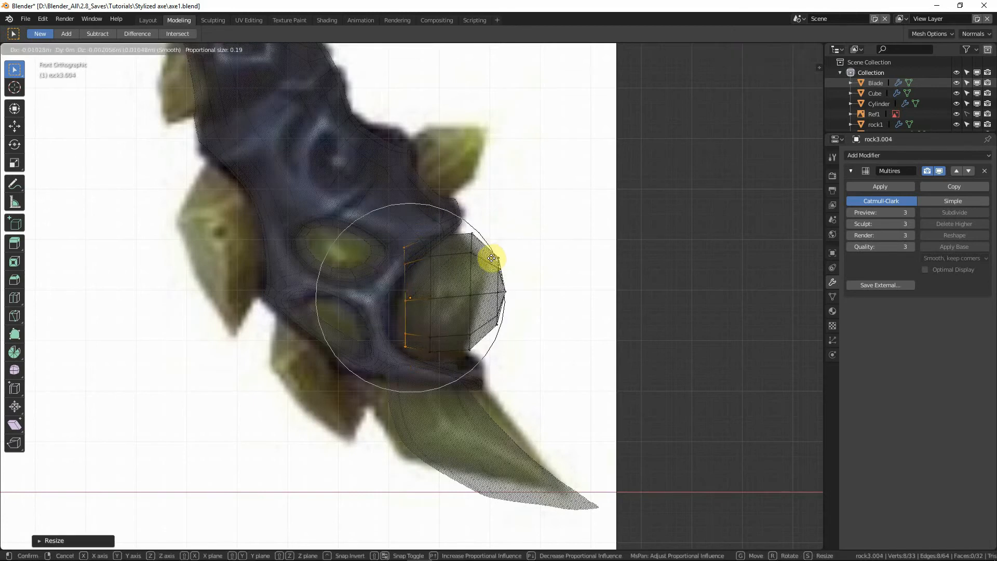
{"action": "left_click", "coordinate": [476, 259]}
Step: Shrink the base vertices slightly more, push them deeper into the handle, and check the rock's seating in solid shading
{"action": "key", "text": "s"}
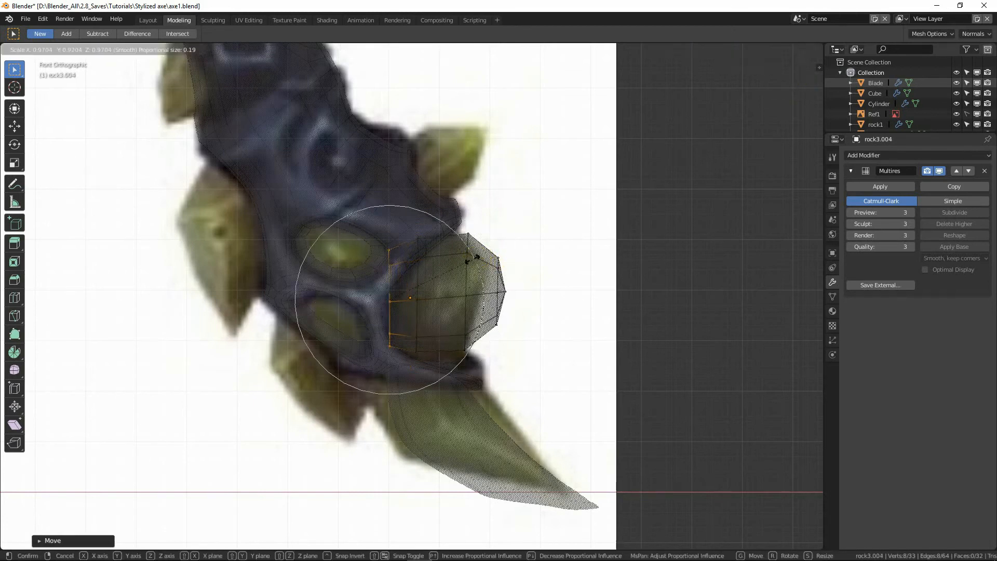
{"action": "left_click", "coordinate": [451, 258]}
{"action": "key", "text": "g"}
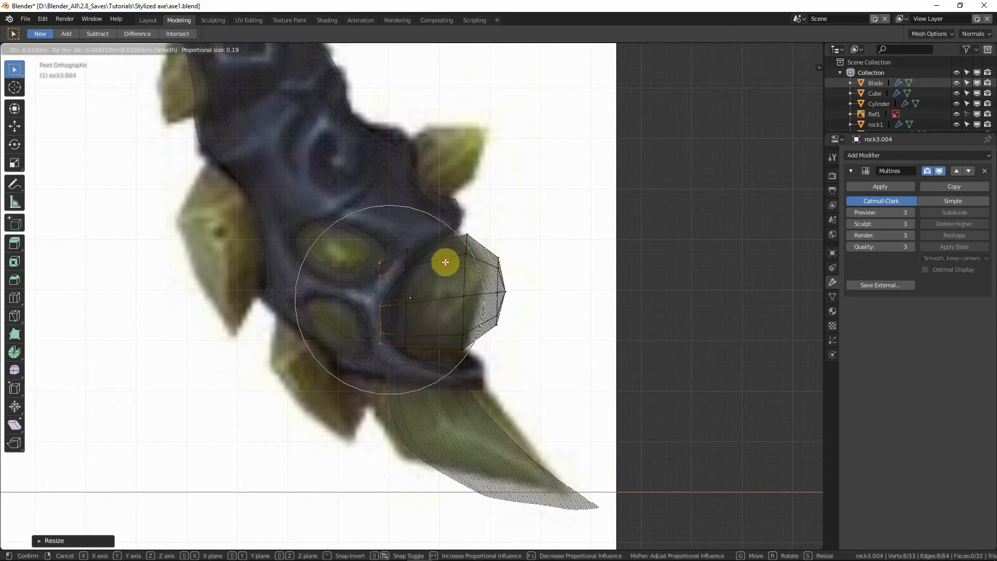
{"action": "left_click", "coordinate": [445, 262]}
{"action": "key", "text": "alt+z"}
{"action": "scroll", "coordinate": [539, 332], "scroll_direction": "down", "scroll_amount": 3}
{"action": "middle_click_drag", "start_coordinate": [539, 331], "coordinate": [460, 321]}
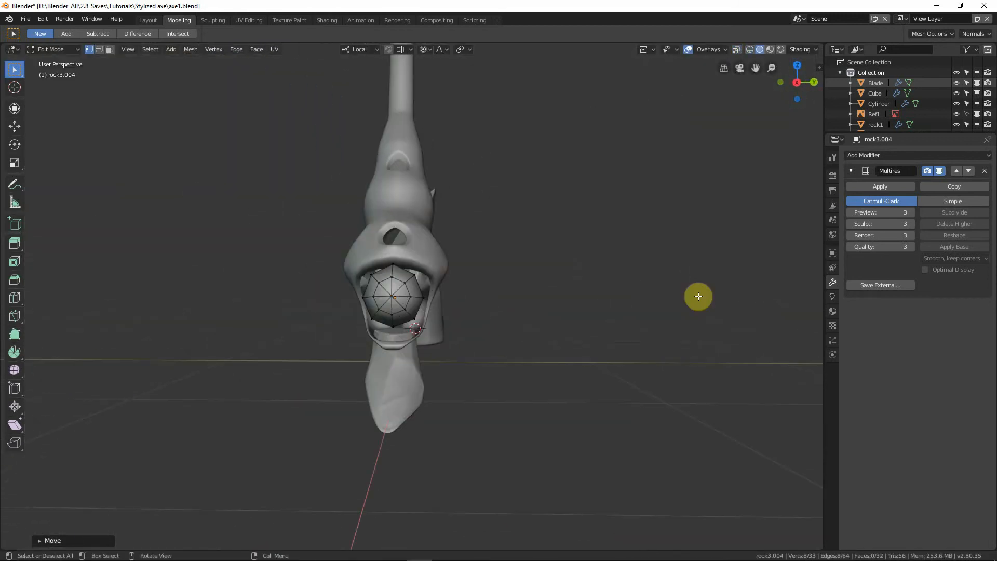
Step: In the right view, widen the rock's base vertices along Y and stretch them along Z to fill the cavity
{"action": "key", "text": "ctrl+KP_3"}
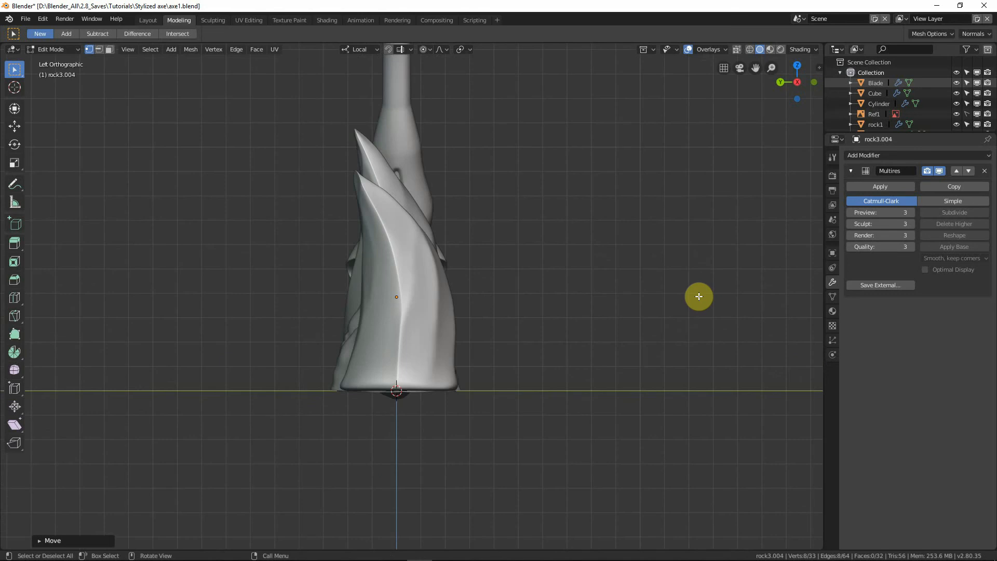
{"action": "middle_click_drag", "start_coordinate": [626, 312], "coordinate": [436, 323]}
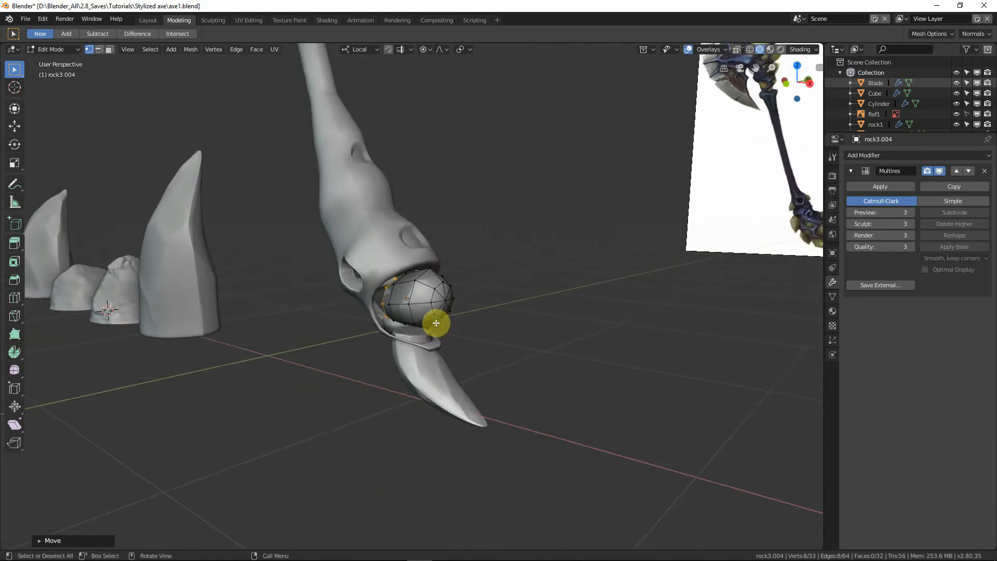
{"action": "key", "text": "KP_3"}
{"action": "scroll", "coordinate": [393, 265], "scroll_direction": "up", "scroll_amount": 6}
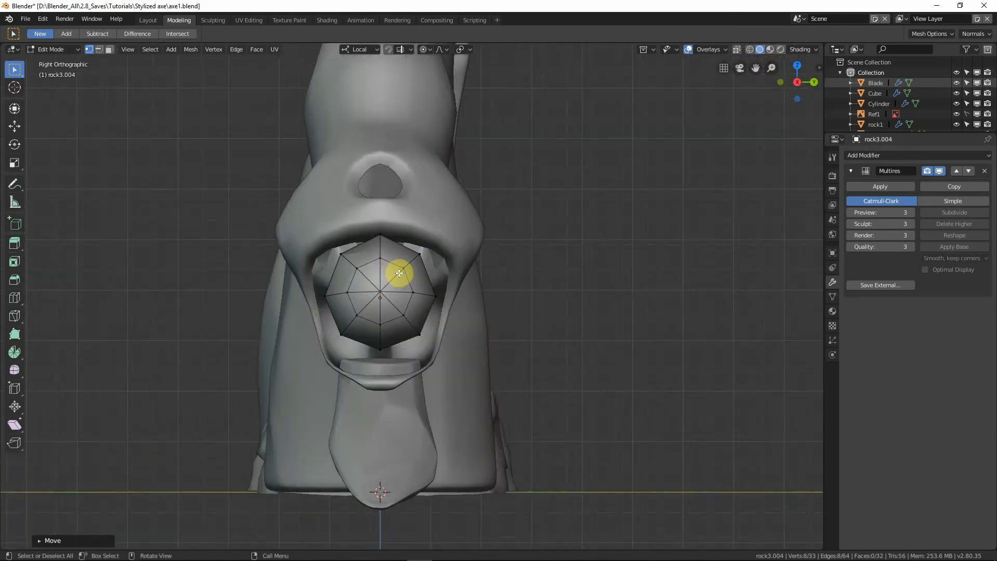
{"action": "key", "text": "s"}
{"action": "key", "text": "y"}
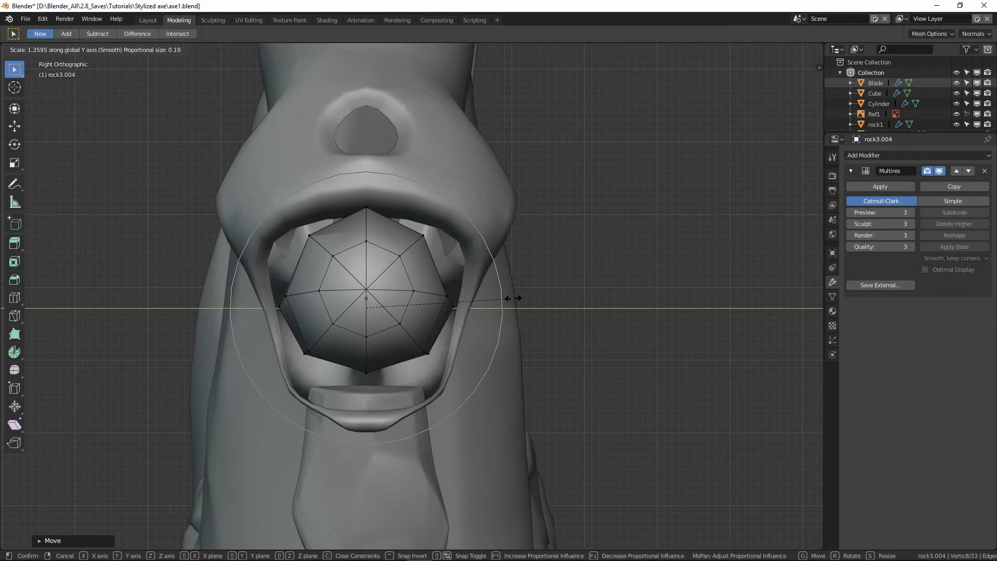
{"action": "key", "text": "z"}
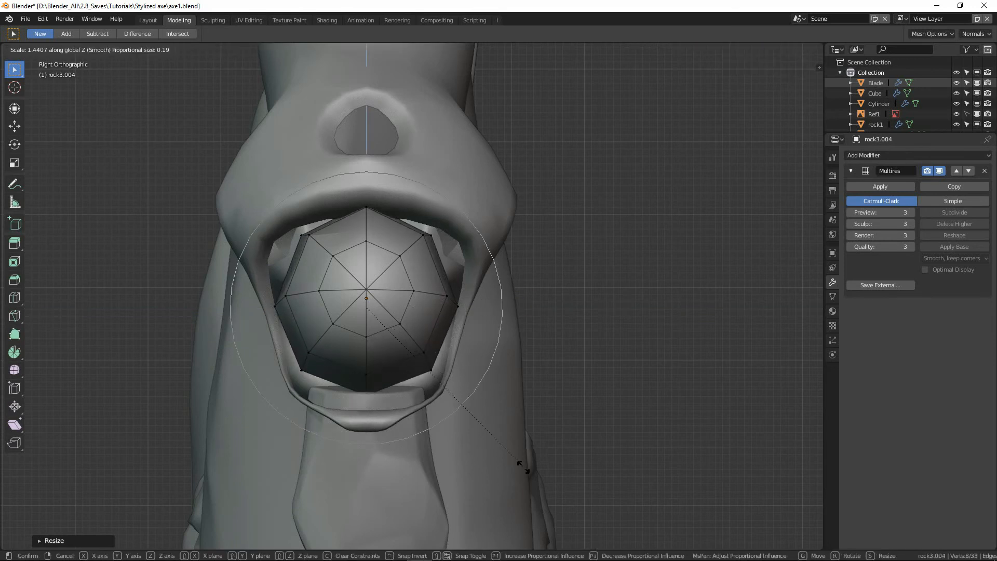
{"action": "left_click", "coordinate": [528, 521]}
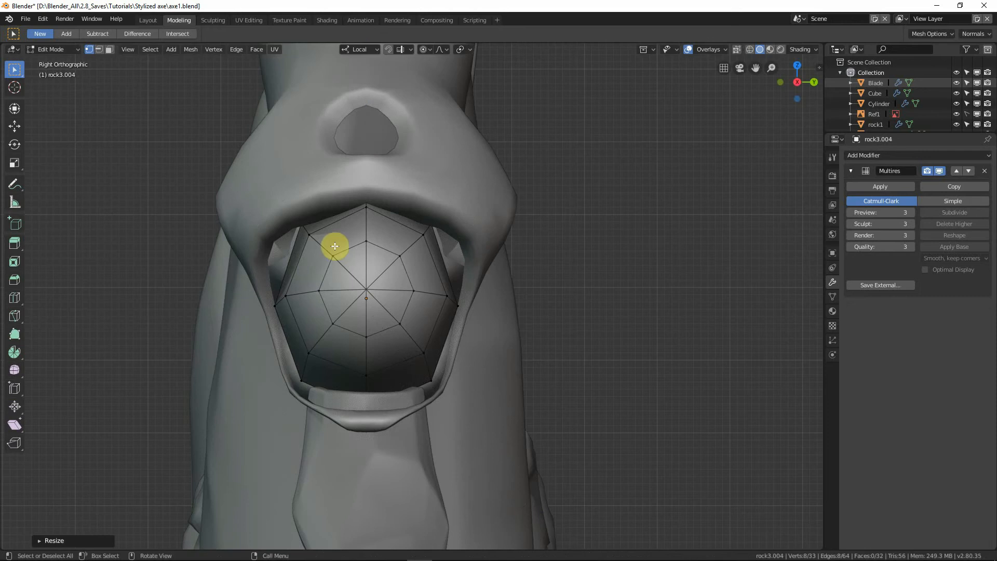
Step: Move the rock's side base vertex outward against the cavity wall, checking its fit from behind the handle
{"action": "middle_click_drag", "start_coordinate": [334, 244], "coordinate": [413, 263]}
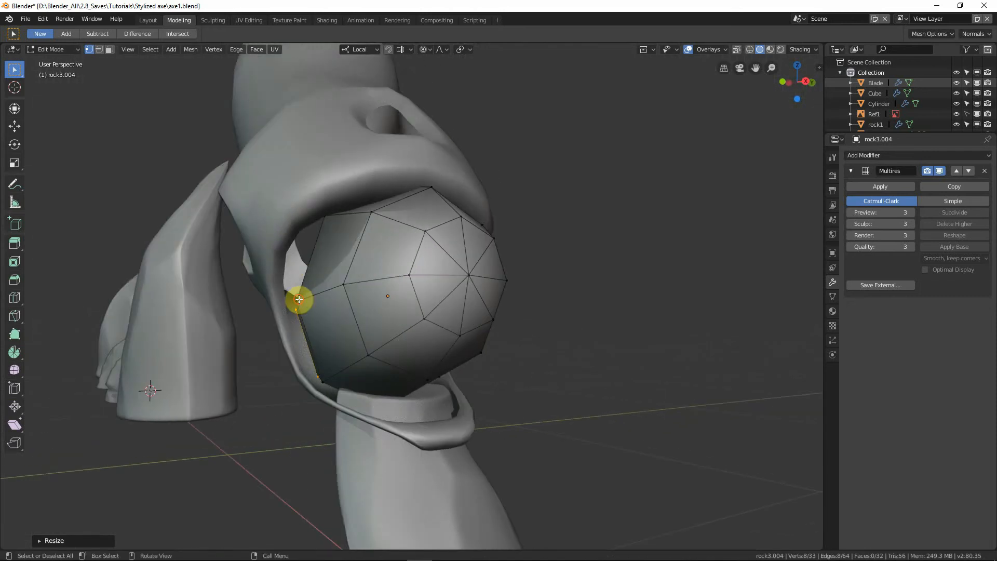
{"action": "middle_click_drag", "start_coordinate": [299, 299], "coordinate": [367, 296]}
{"action": "left_click", "coordinate": [266, 307]}
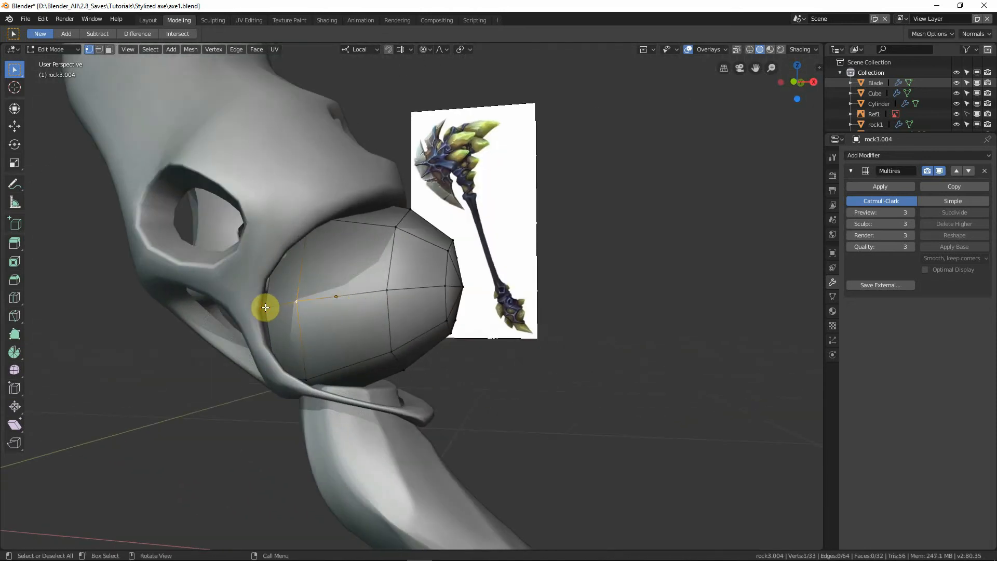
{"action": "middle_click_drag", "start_coordinate": [289, 310], "coordinate": [458, 344]}
{"action": "key", "text": "g"}
{"action": "left_click", "coordinate": [300, 305]}
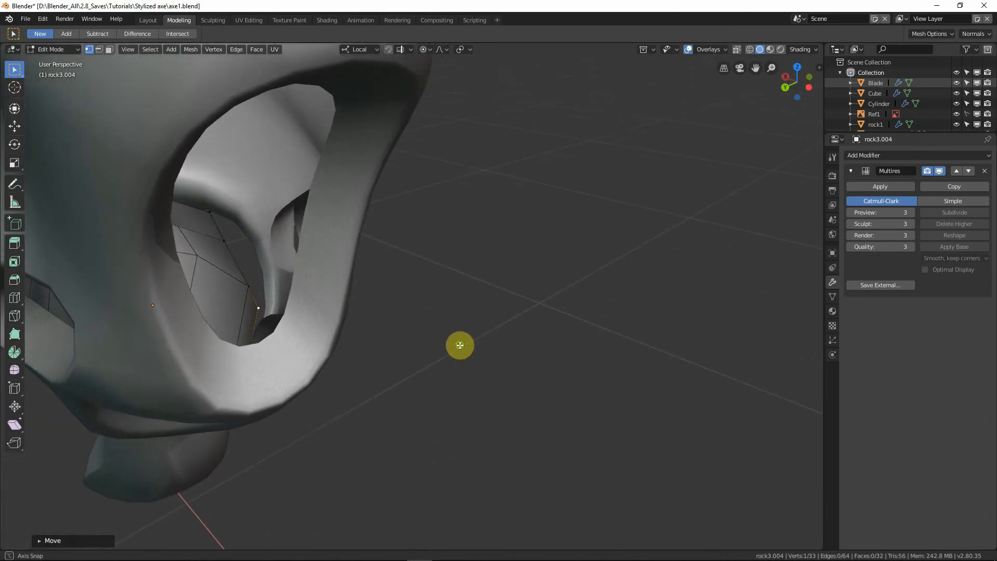
{"action": "key", "text": "g"}
{"action": "left_click", "coordinate": [467, 336]}
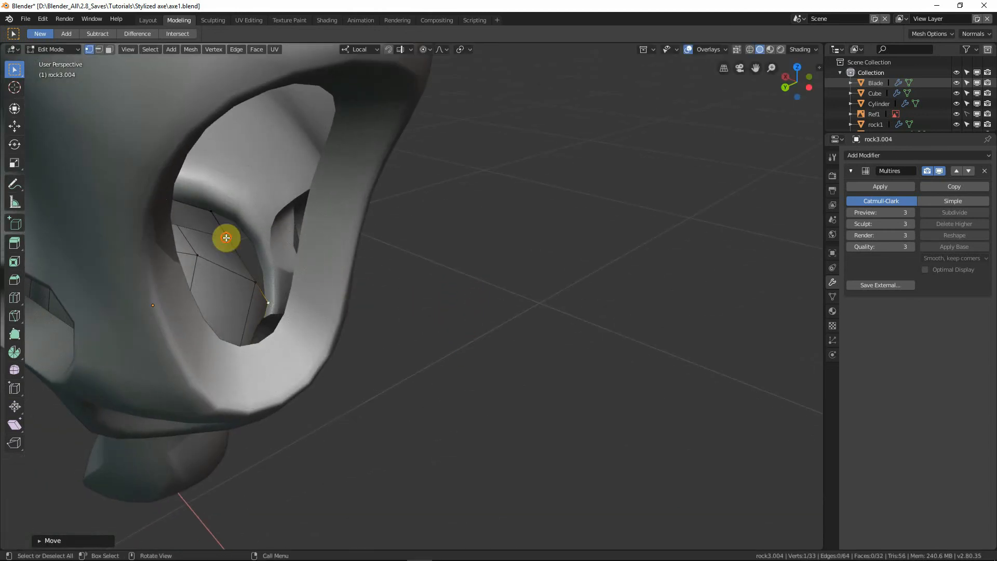
Step: Move the rock's rear vertices reachable through the handle opening against the cavity wall, using proportional size 0.13
{"action": "middle_click_drag", "start_coordinate": [226, 238], "coordinate": [83, 237]}
{"action": "key", "text": "g"}
{"action": "left_click", "coordinate": [234, 219]}
{"action": "key", "text": "g"}
{"action": "left_click", "coordinate": [246, 222]}
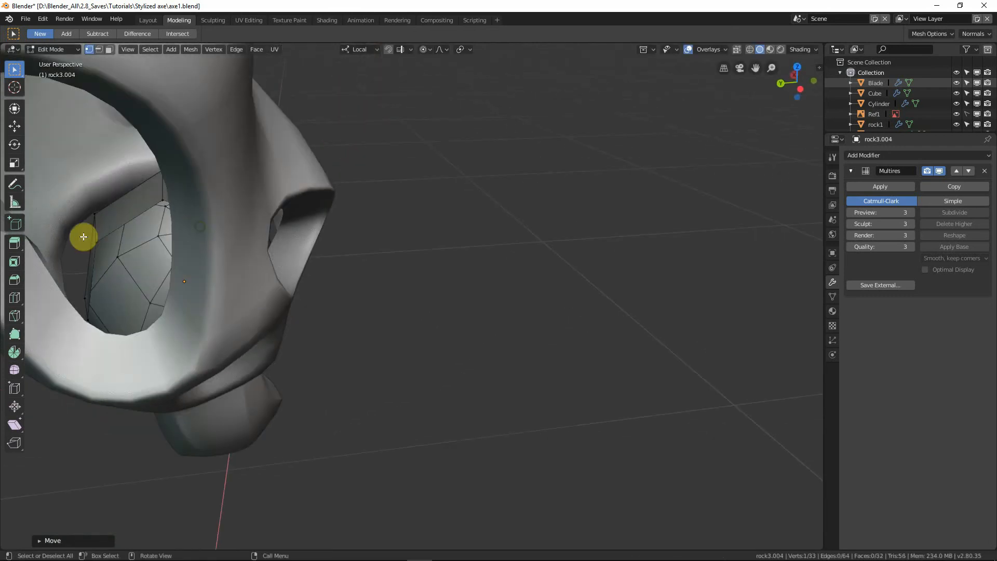
{"action": "left_click", "coordinate": [98, 244]}
{"action": "key", "text": "g"}
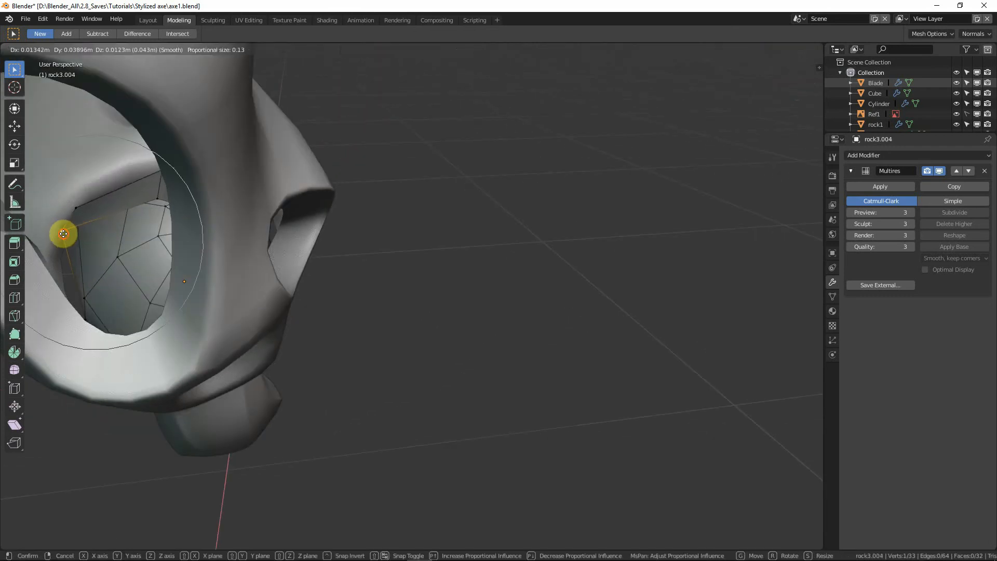
{"action": "left_click", "coordinate": [62, 230]}
{"action": "middle_click_drag", "start_coordinate": [84, 266], "coordinate": [82, 318]}
{"action": "key", "text": "g"}
{"action": "left_click", "coordinate": [71, 319]}
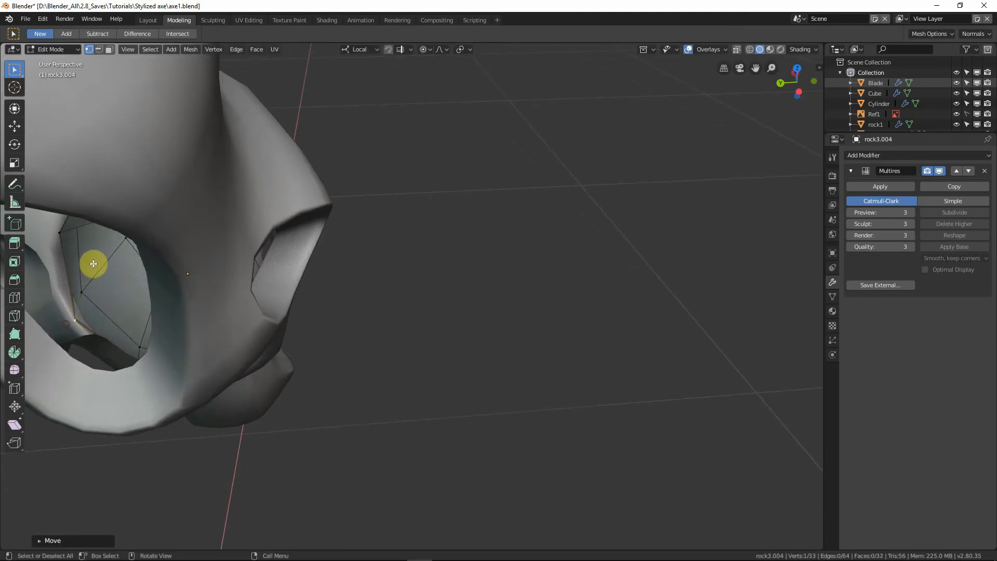
Step: Move the rock's lower corner and lower middle vertices down into the cavity's lower rim with proportional size 0.13
{"action": "middle_click_drag", "start_coordinate": [93, 263], "coordinate": [301, 280]}
{"action": "middle_click_drag", "start_coordinate": [145, 253], "coordinate": [159, 384]}
{"action": "key", "text": "g"}
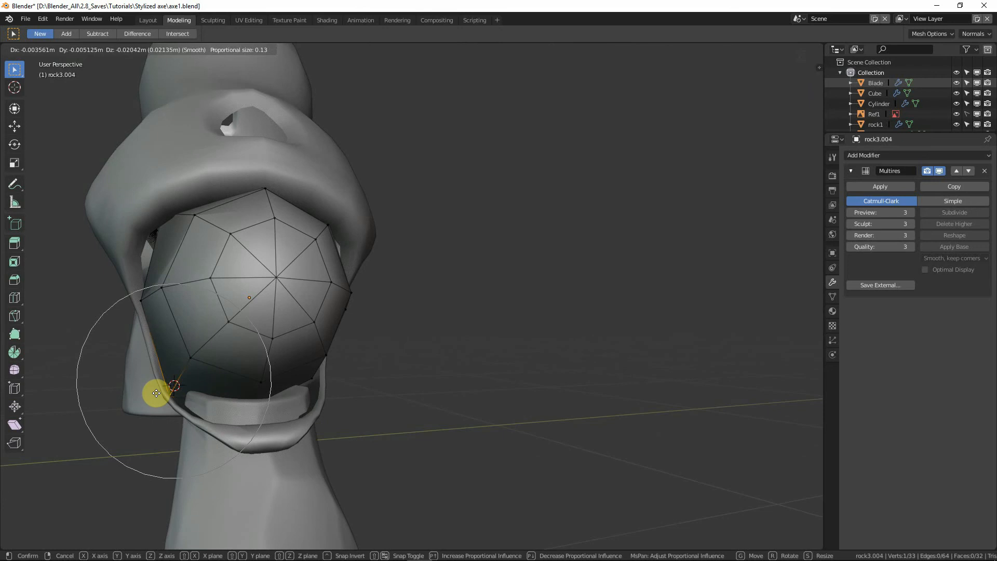
{"action": "left_click", "coordinate": [158, 393]}
{"action": "middle_click_drag", "start_coordinate": [270, 375], "coordinate": [240, 367]}
{"action": "key", "text": "g"}
{"action": "left_click", "coordinate": [323, 412]}
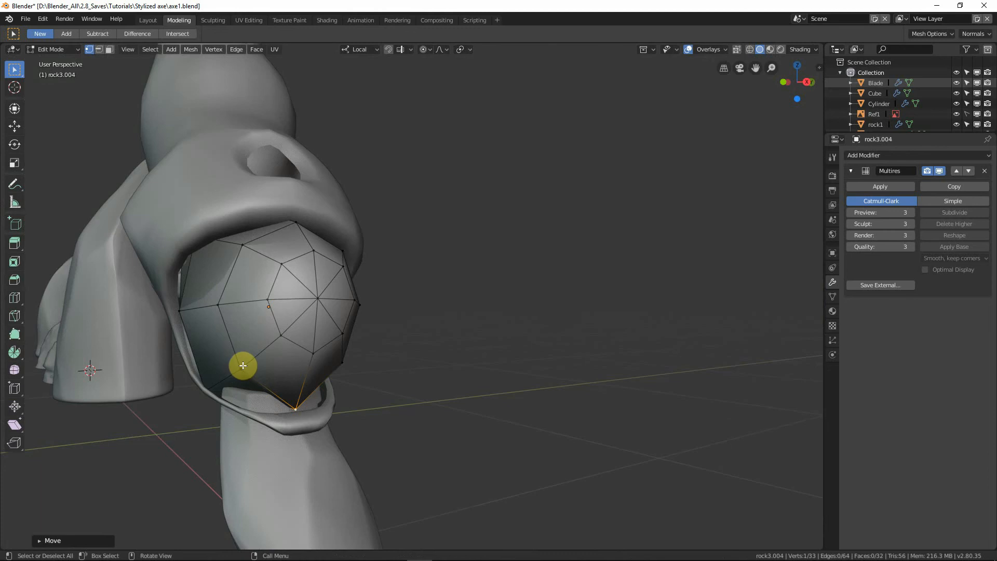
{"action": "key", "text": "g"}
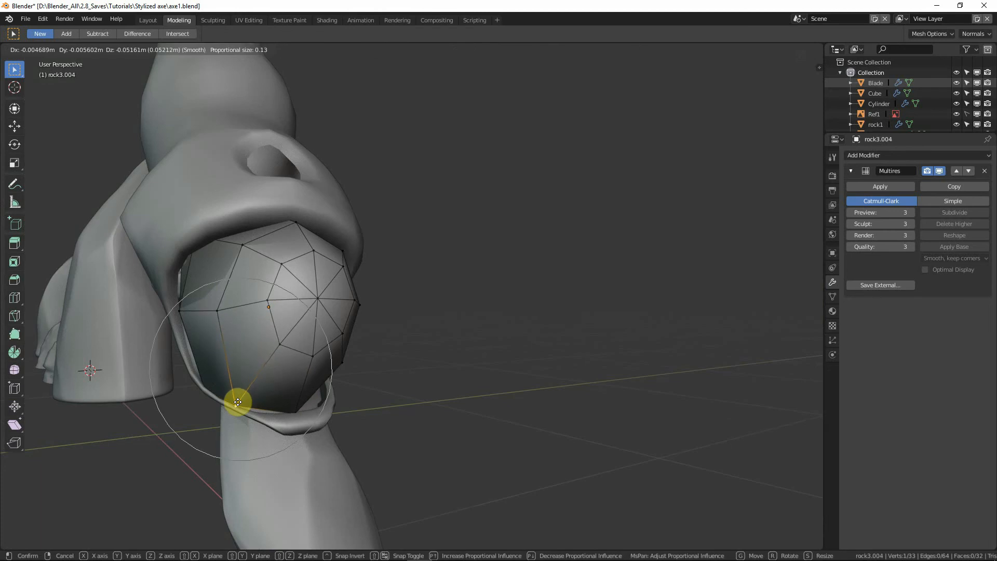
{"action": "left_click", "coordinate": [237, 401]}
Step: Fit the opposite lower corner vertex to the rim, slide the neighbouring face vertex along its edge, and move the side vertex outward
{"action": "middle_click_drag", "start_coordinate": [240, 393], "coordinate": [370, 384]}
{"action": "key", "text": "g"}
{"action": "left_click", "coordinate": [365, 370]}
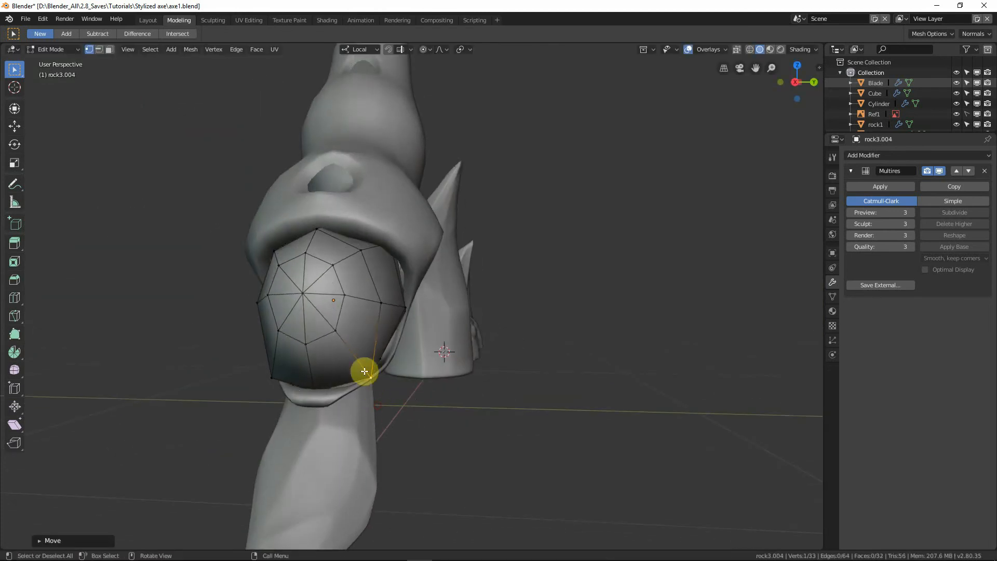
{"action": "key", "text": "g"}
{"action": "key", "text": "g"}
{"action": "left_click", "coordinate": [336, 336]}
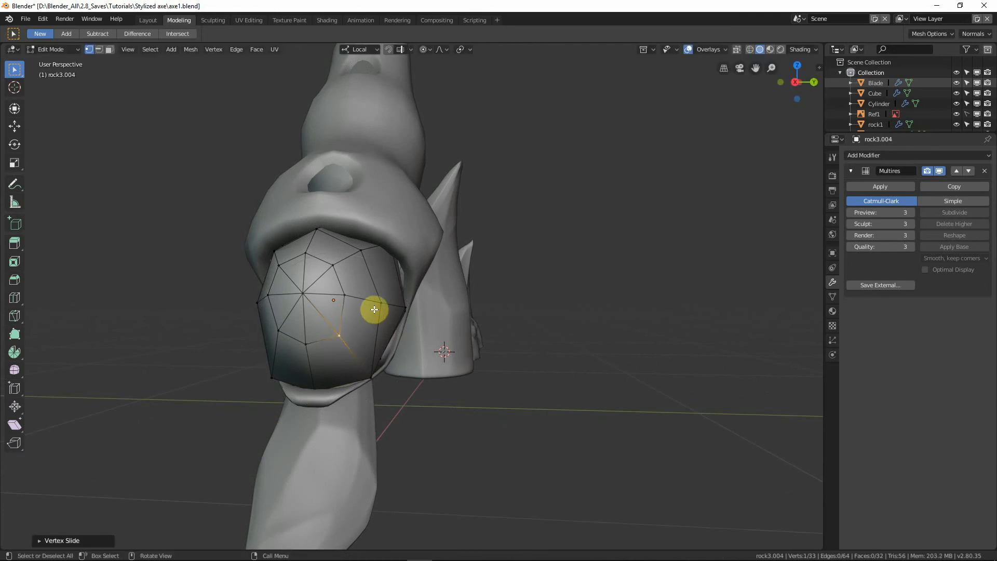
{"action": "left_click", "coordinate": [381, 295]}
{"action": "key", "text": "g"}
{"action": "left_click", "coordinate": [386, 298]}
Step: In front wireframe view, move the rock's top vertex up to the upper rim and its bottom vertex down to the lower rim
{"action": "middle_click_drag", "start_coordinate": [386, 298], "coordinate": [441, 349]}
{"action": "key", "text": "Tab"}
{"action": "key", "text": "KP_1"}
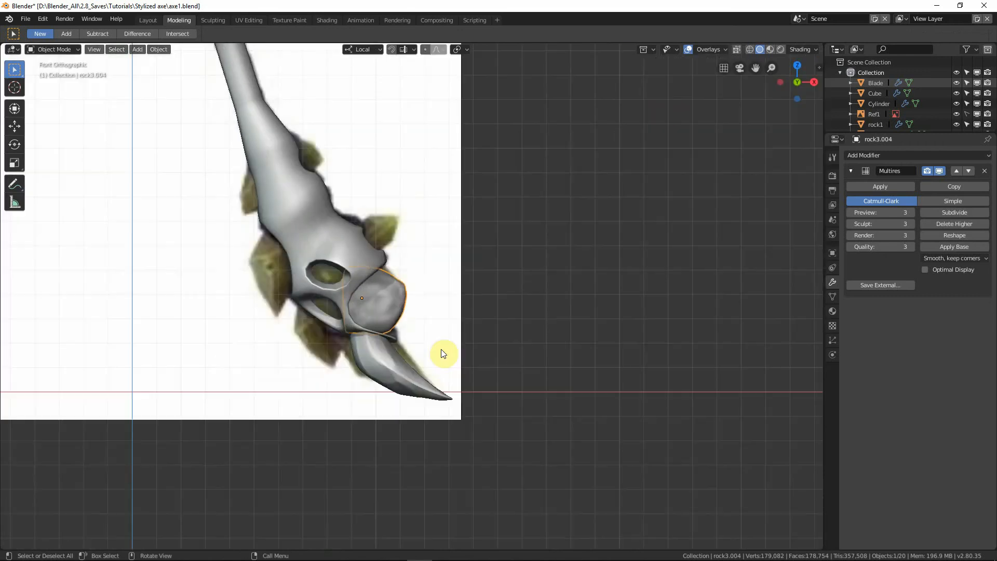
{"action": "scroll", "coordinate": [441, 349], "scroll_direction": "up", "scroll_amount": 6}
{"action": "key", "text": "Tab"}
{"action": "scroll", "coordinate": [363, 246], "scroll_direction": "up", "scroll_amount": 1}
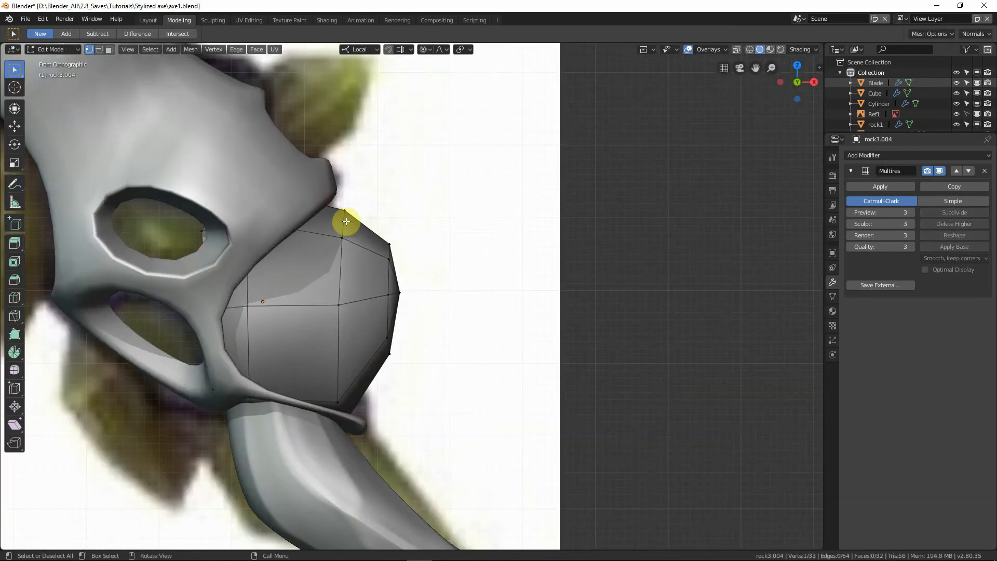
{"action": "key", "text": "shift+z"}
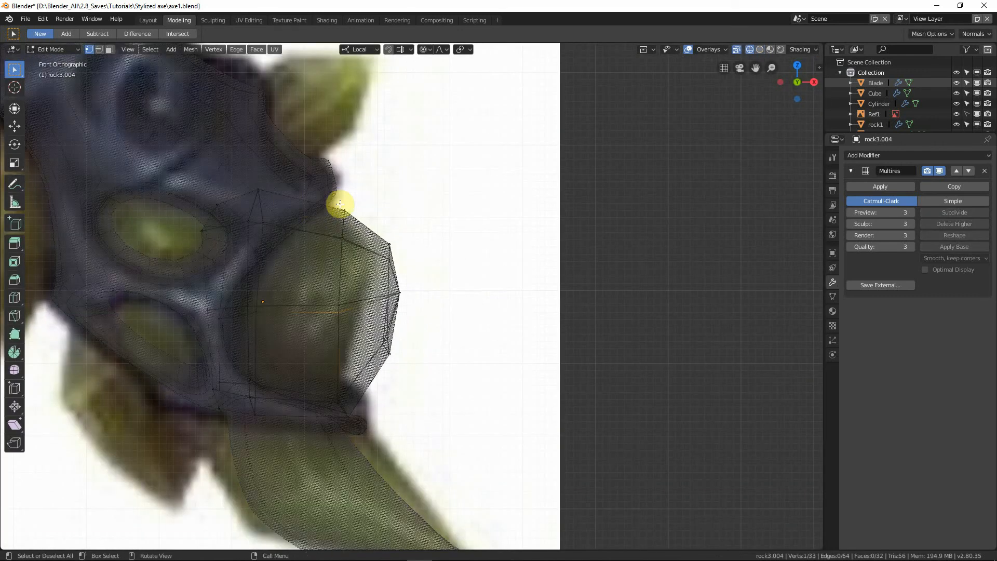
{"action": "key", "text": "g"}
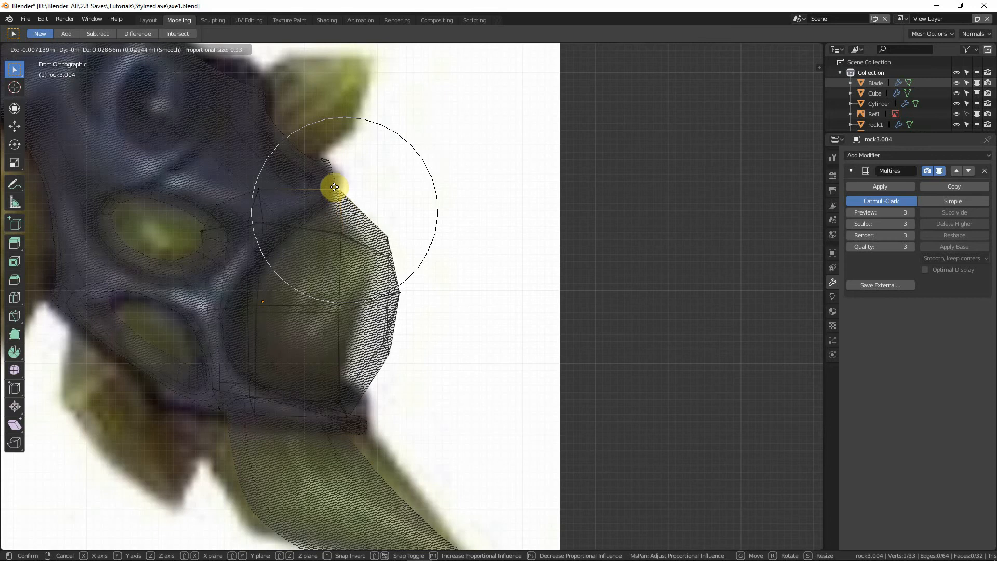
{"action": "left_click", "coordinate": [334, 184]}
{"action": "left_click", "coordinate": [351, 410]}
{"action": "key", "text": "g"}
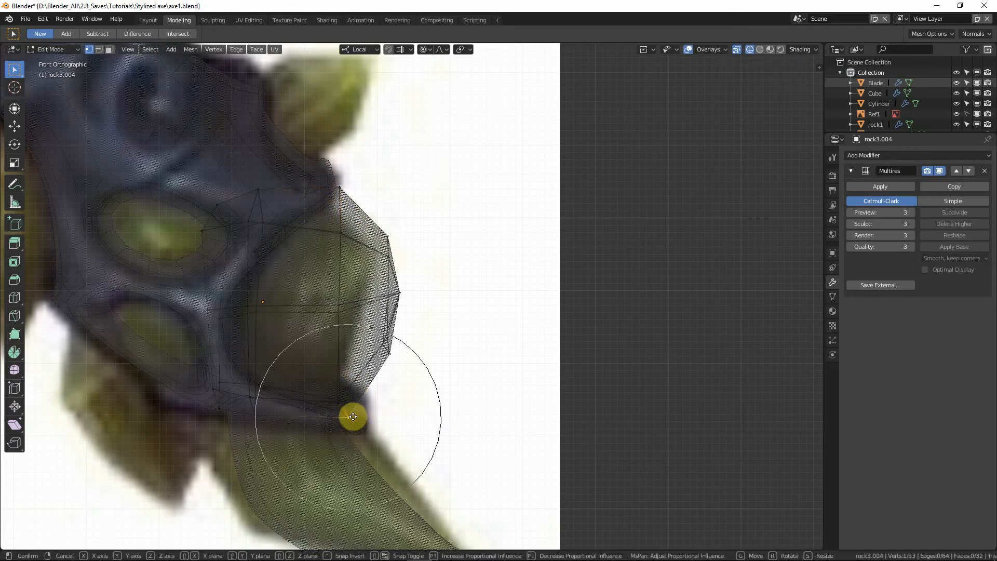
{"action": "left_click", "coordinate": [355, 425]}
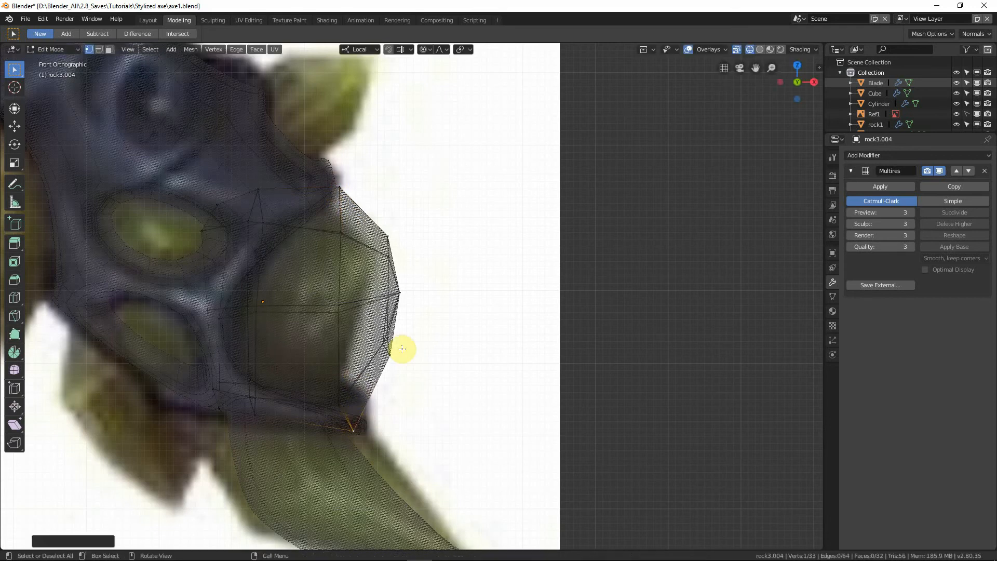
Step: Pull the rock's front centre vertex outward and up into a pointed tip with proportional size 0.12, and check it in solid shading
{"action": "left_click", "coordinate": [406, 301]}
{"action": "key", "text": "g"}
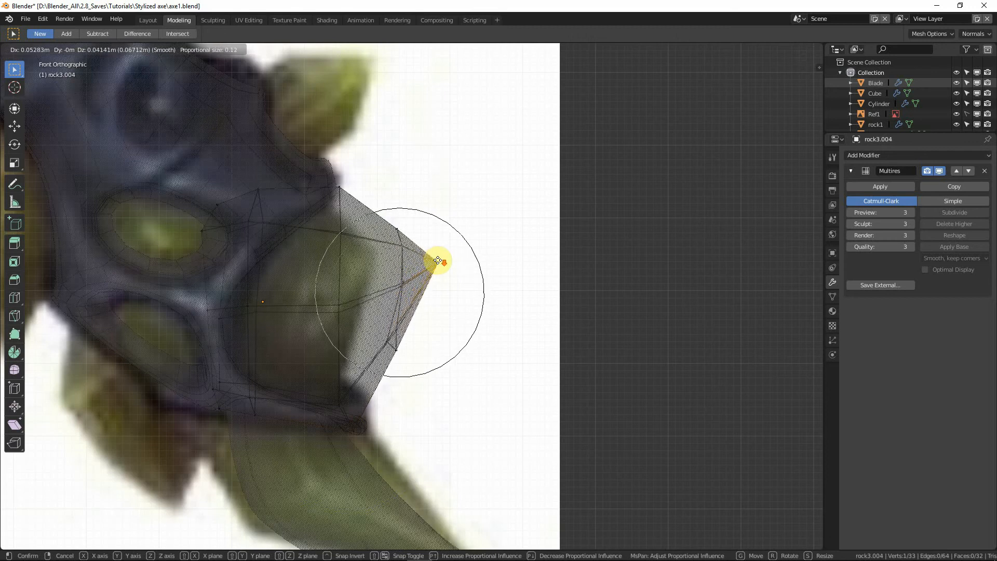
{"action": "left_click", "coordinate": [440, 258]}
{"action": "key", "text": "r"}
{"action": "left_click", "coordinate": [497, 286]}
{"action": "key", "text": "Tab"}
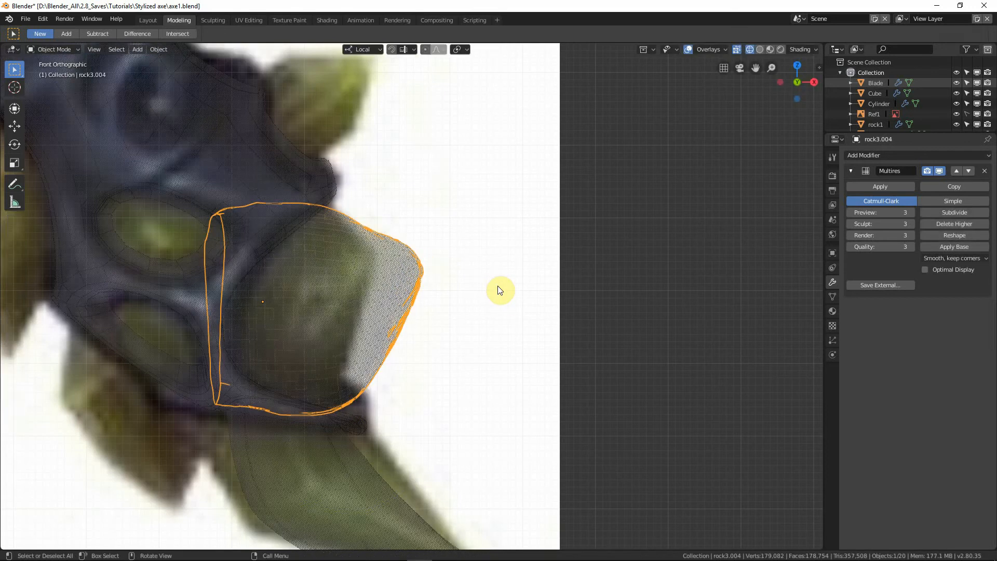
{"action": "key", "text": "shift+z"}
{"action": "scroll", "coordinate": [432, 260], "scroll_direction": "down", "scroll_amount": 3}
{"action": "middle_click_drag", "start_coordinate": [423, 265], "coordinate": [292, 262]}
{"action": "middle_click_drag", "start_coordinate": [618, 336], "coordinate": [485, 337]}
Step: Move the rock's side vertex outward to the cavity edge with proportional size 0.21
{"action": "key", "text": "Tab"}
{"action": "middle_click_drag", "start_coordinate": [295, 282], "coordinate": [280, 276]}
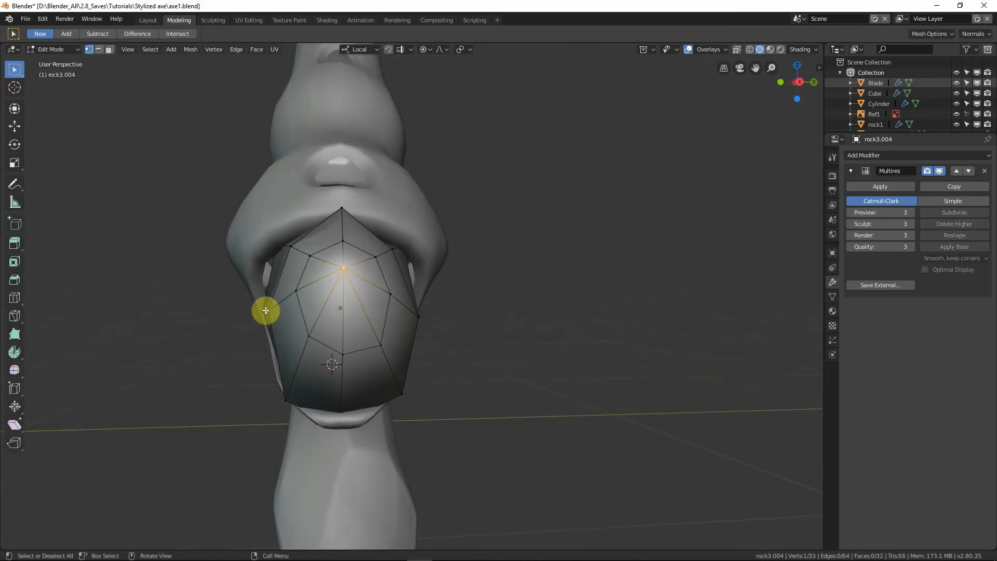
{"action": "key", "text": "g"}
{"action": "scroll", "coordinate": [259, 303], "scroll_direction": "down", "scroll_amount": 2}
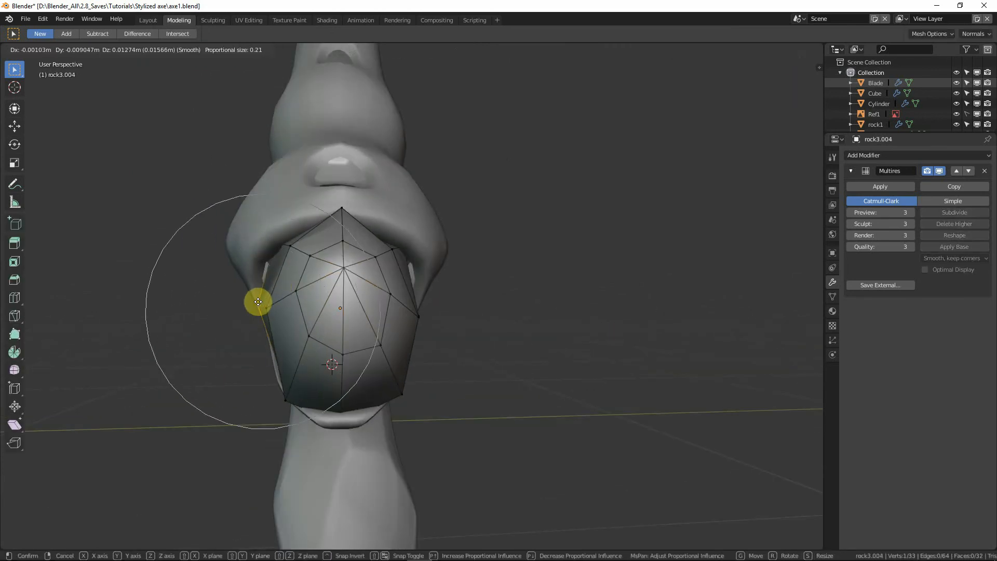
{"action": "left_click", "coordinate": [253, 302]}
Step: Adjust the rock's remaining side and lower vertices to close the gaps along the cavity rim
{"action": "middle_click_drag", "start_coordinate": [253, 301], "coordinate": [350, 358]}
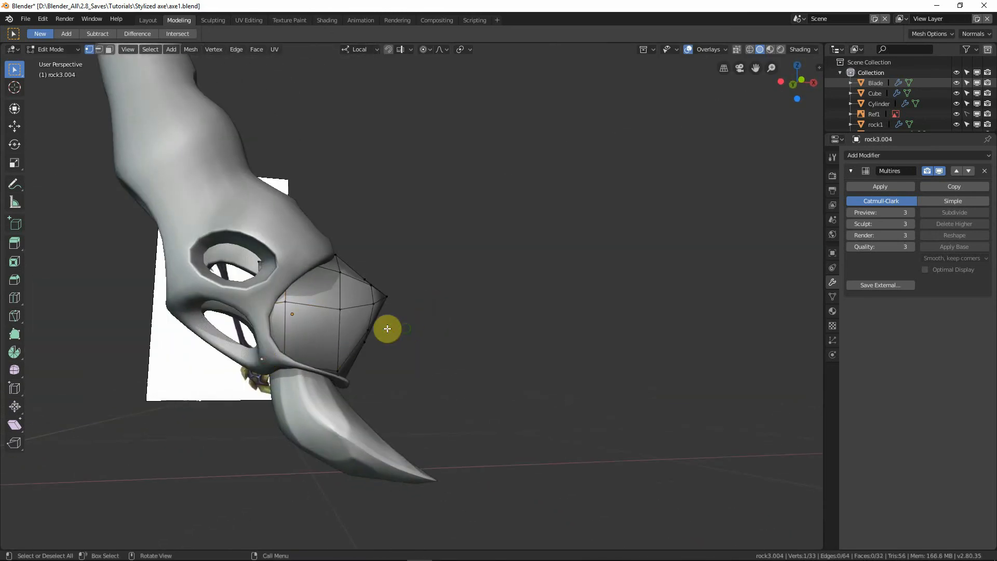
{"action": "middle_click_drag", "start_coordinate": [388, 328], "coordinate": [260, 249]}
{"action": "key", "text": "g"}
{"action": "left_click", "coordinate": [397, 307]}
{"action": "key", "text": "g"}
{"action": "left_click", "coordinate": [345, 397]}
Step: Tuck the rock's upper side vertices under the cavity's upper rim with proportional size 0.10, and check the smoothed rock
{"action": "key", "text": "g"}
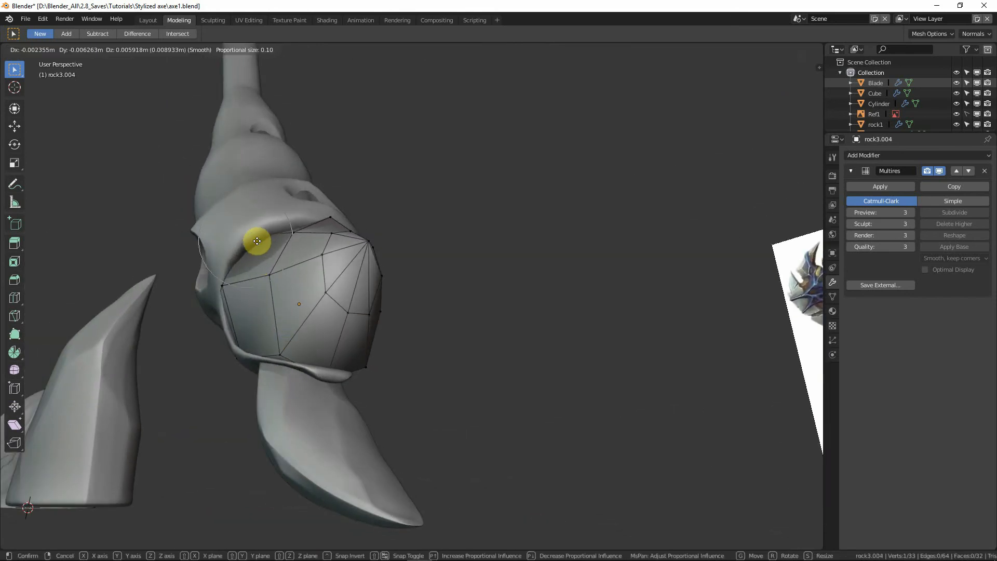
{"action": "left_click", "coordinate": [257, 240]}
{"action": "middle_click_drag", "start_coordinate": [334, 263], "coordinate": [297, 250]}
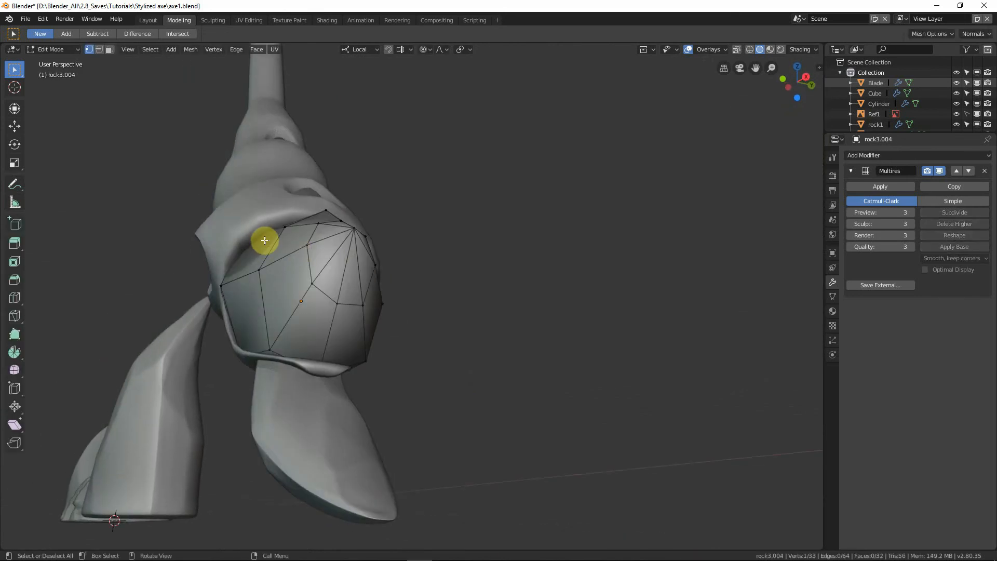
{"action": "key", "text": "g"}
{"action": "left_click", "coordinate": [252, 223]}
{"action": "key", "text": "Tab"}
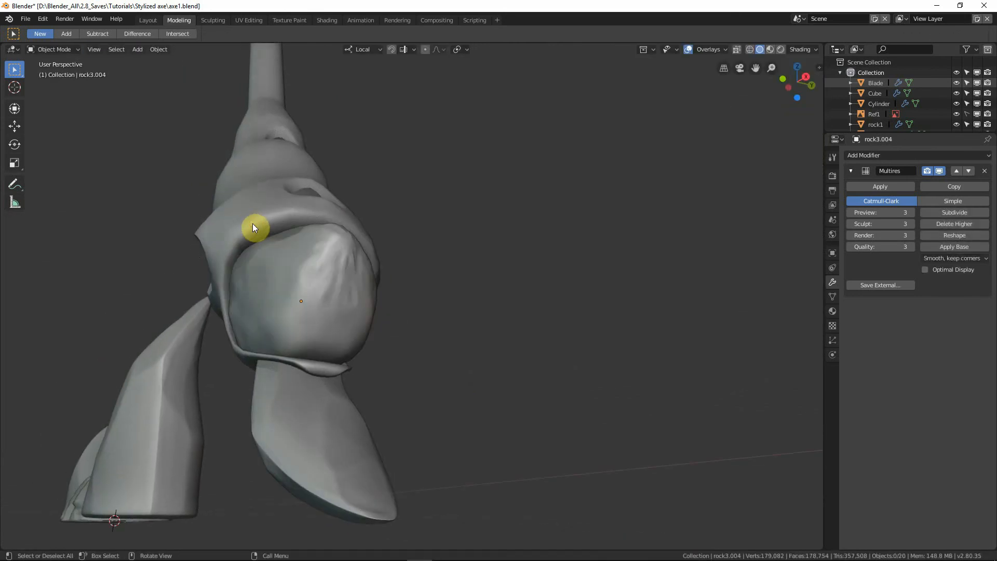
{"action": "middle_click_drag", "start_coordinate": [307, 326], "coordinate": [244, 349]}
Step: Nudge a hidden lower vertex of the rock slightly down toward the cavity's lower rim
{"action": "key", "text": "Tab"}
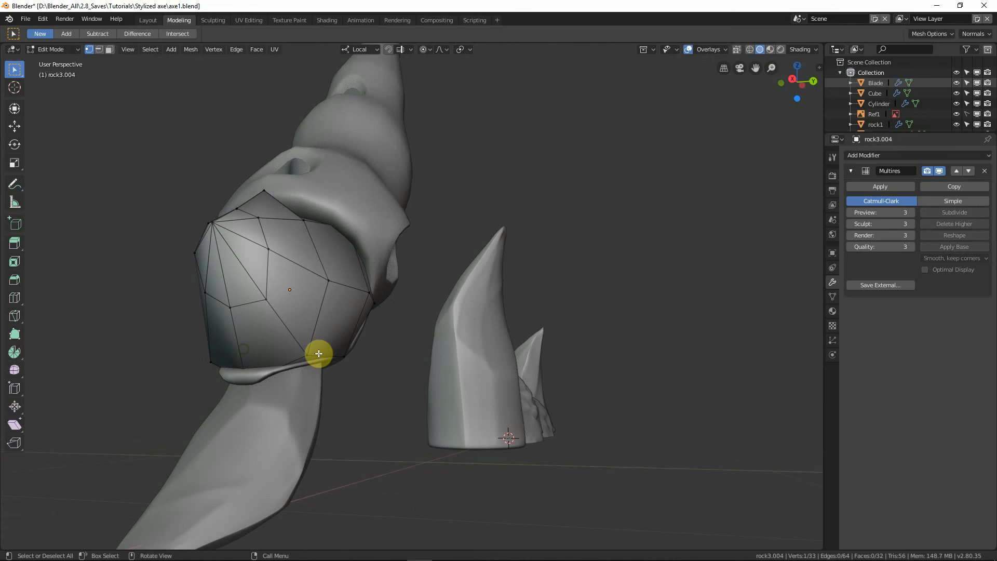
{"action": "key", "text": "shift+z"}
{"action": "mouse_move", "coordinate": [310, 360]}
{"action": "middle_mouse_down"}
{"action": "mouse_move", "coordinate": [296, 313]}
{"action": "mouse_move", "coordinate": [340, 324]}
{"action": "mouse_move", "coordinate": [281, 340]}
{"action": "mouse_move", "coordinate": [342, 361]}
{"action": "middle_mouse_up"}
{"action": "key", "text": "shift+z"}
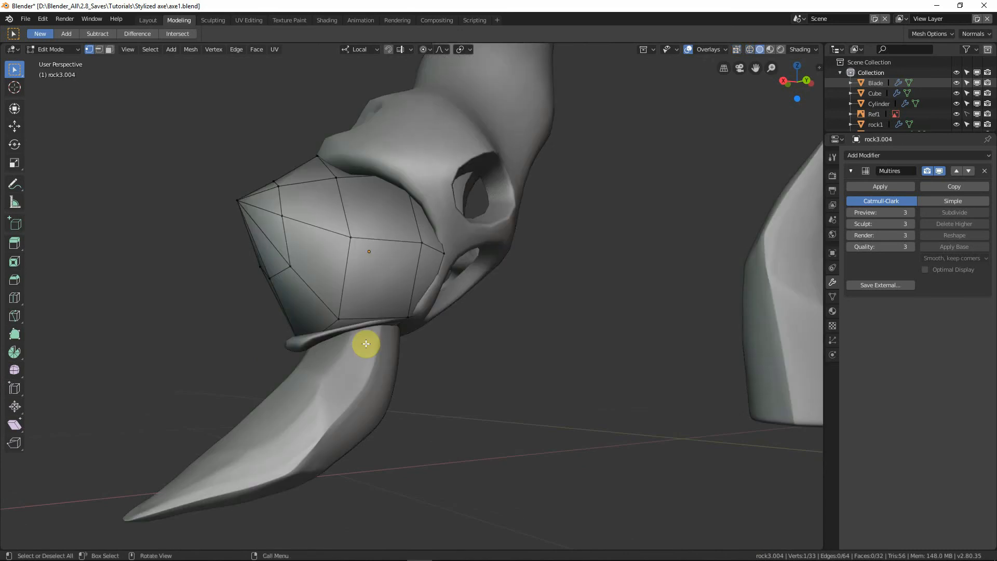
{"action": "key", "text": "g"}
{"action": "right_click", "coordinate": [366, 348]}
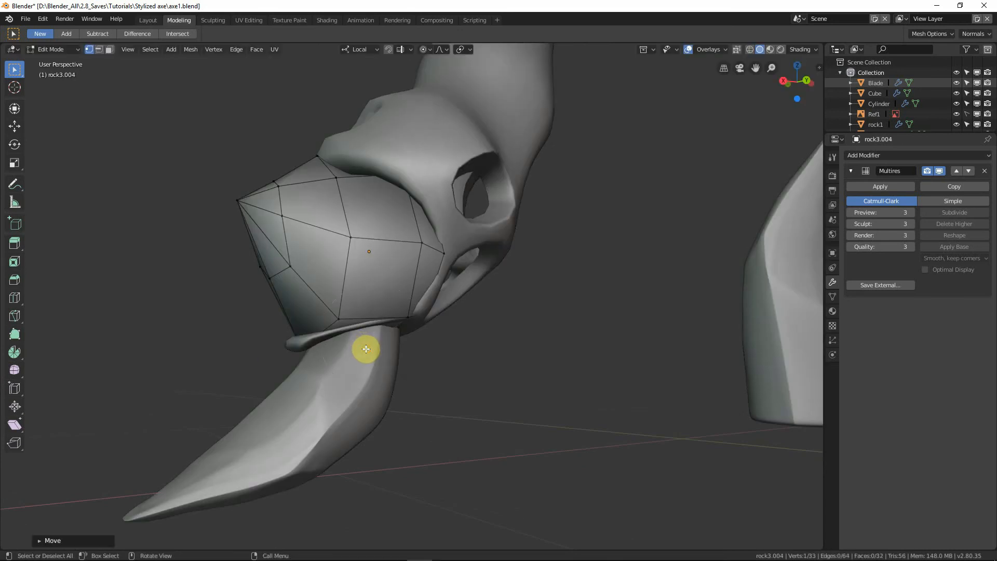
Step: Move the rock's lower side vertex down toward the cavity's lower rim and check the smoothed rock
{"action": "key", "text": "Tab"}
{"action": "key", "text": "Tab"}
{"action": "left_click", "coordinate": [345, 318]}
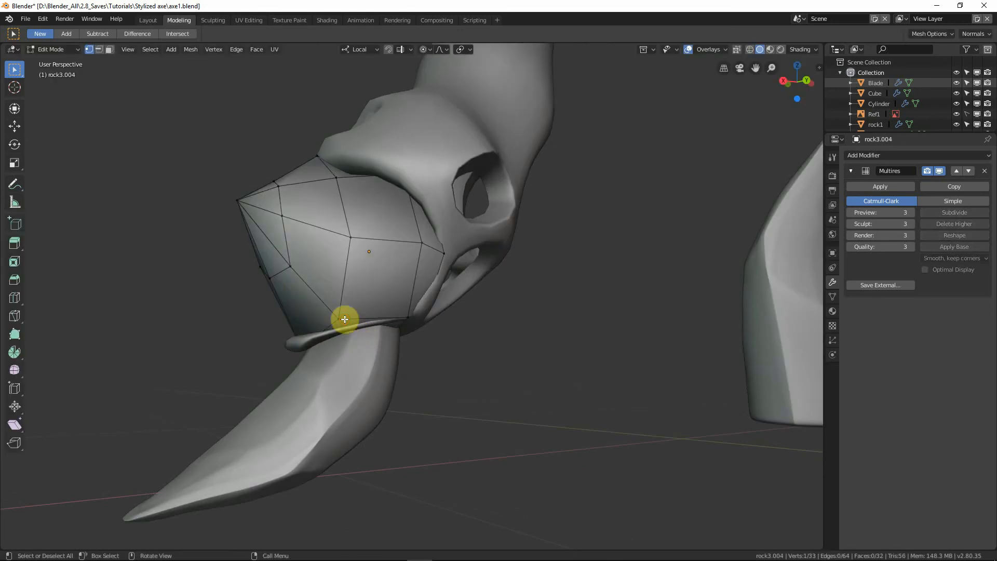
{"action": "mouse_move", "coordinate": [344, 318]}
{"action": "middle_mouse_down"}
{"action": "mouse_move", "coordinate": [385, 339]}
{"action": "mouse_move", "coordinate": [387, 314]}
{"action": "mouse_move", "coordinate": [440, 331]}
{"action": "mouse_move", "coordinate": [375, 332]}
{"action": "middle_mouse_up"}
{"action": "key", "text": "g"}
{"action": "left_click", "coordinate": [385, 341]}
{"action": "key", "text": "Tab"}
{"action": "key", "text": "Tab"}
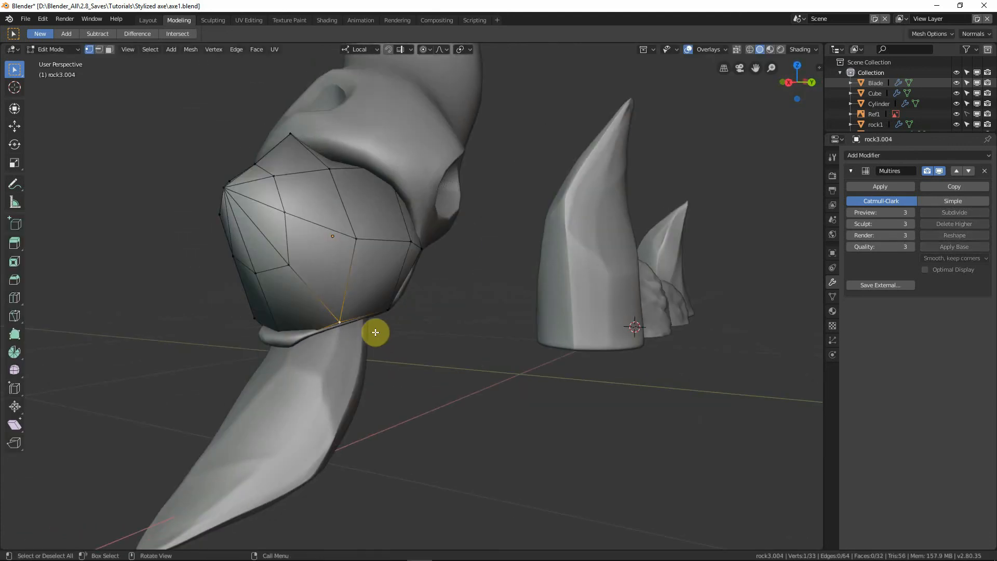
{"action": "key", "text": "Tab"}
{"action": "mouse_move", "coordinate": [375, 332]}
{"action": "middle_mouse_down"}
{"action": "mouse_move", "coordinate": [385, 319]}
{"action": "mouse_move", "coordinate": [477, 319]}
{"action": "mouse_move", "coordinate": [393, 326]}
{"action": "middle_mouse_up"}
{"action": "key", "text": "Tab"}
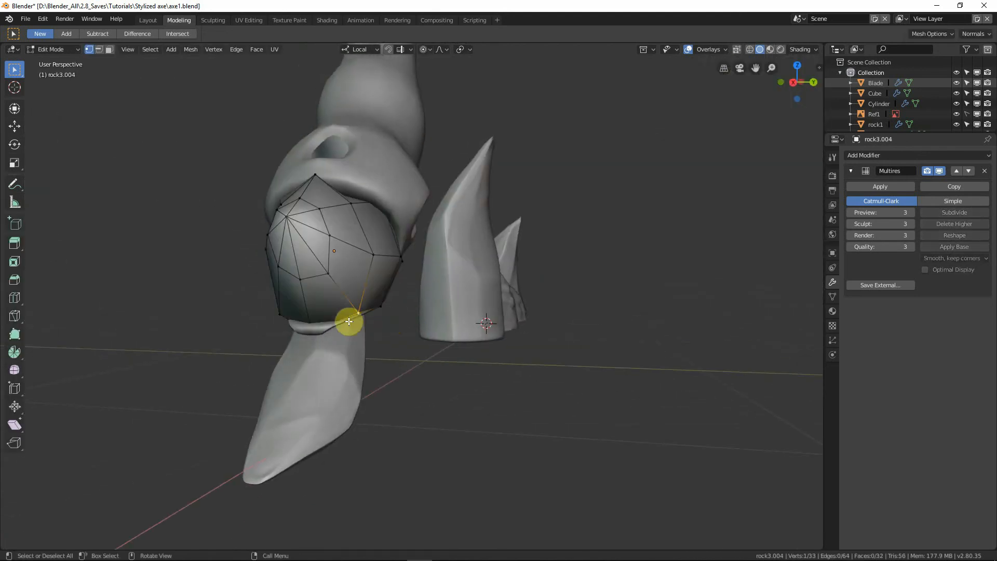
Step: Lower the rock's central and neighbouring front vertices toward the cavity's lower rim with proportional size 0.10
{"action": "scroll", "coordinate": [349, 320], "scroll_direction": "up", "scroll_amount": 3}
{"action": "left_click", "coordinate": [337, 309]}
{"action": "scroll", "coordinate": [333, 310], "scroll_direction": "down", "scroll_amount": 2}
{"action": "middle_click_drag", "start_coordinate": [331, 310], "coordinate": [394, 313]}
{"action": "middle_click_drag", "start_coordinate": [340, 287], "coordinate": [376, 296]}
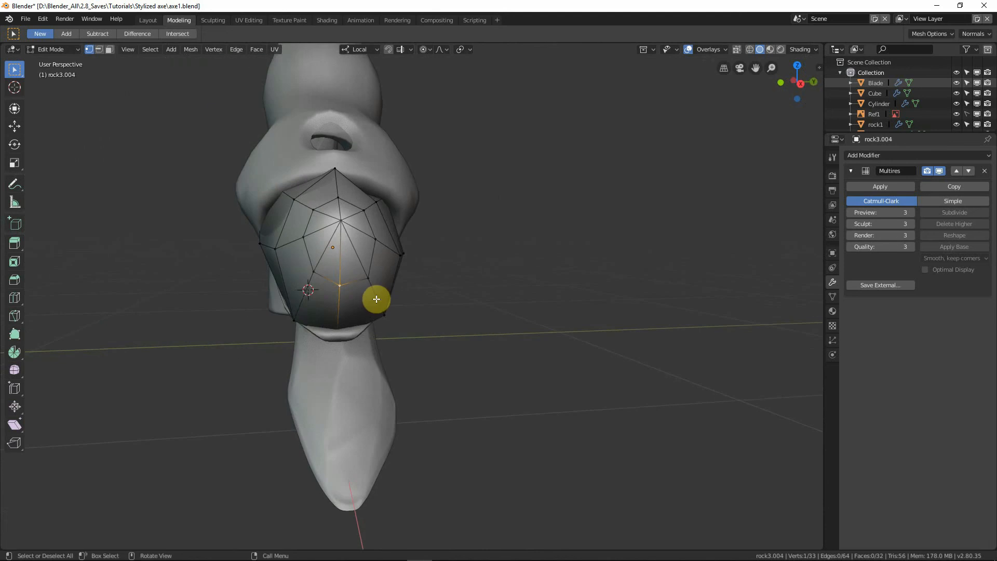
{"action": "key", "text": "g"}
{"action": "left_click", "coordinate": [375, 289]}
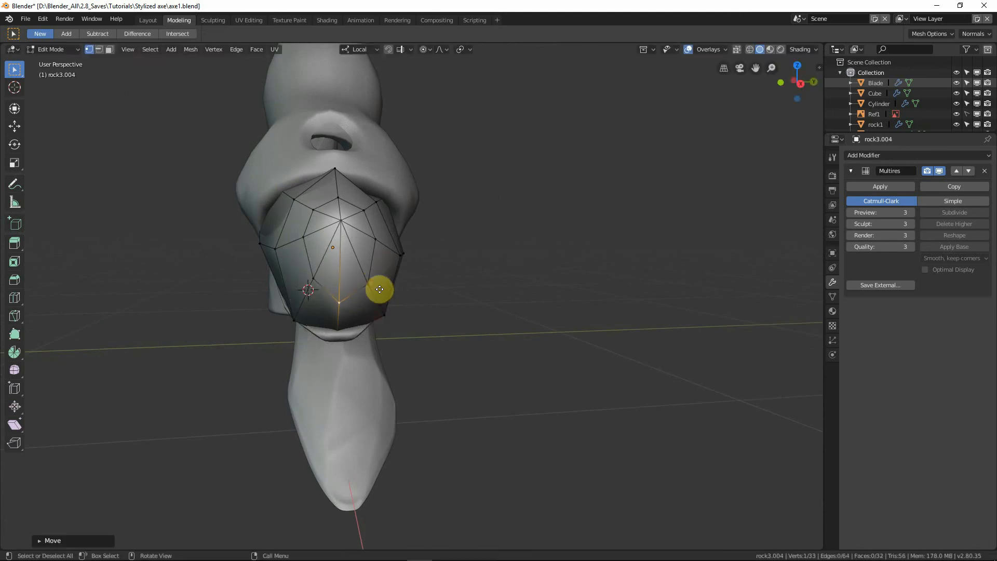
{"action": "key", "text": "g"}
{"action": "left_click", "coordinate": [378, 291]}
{"action": "key", "text": "g"}
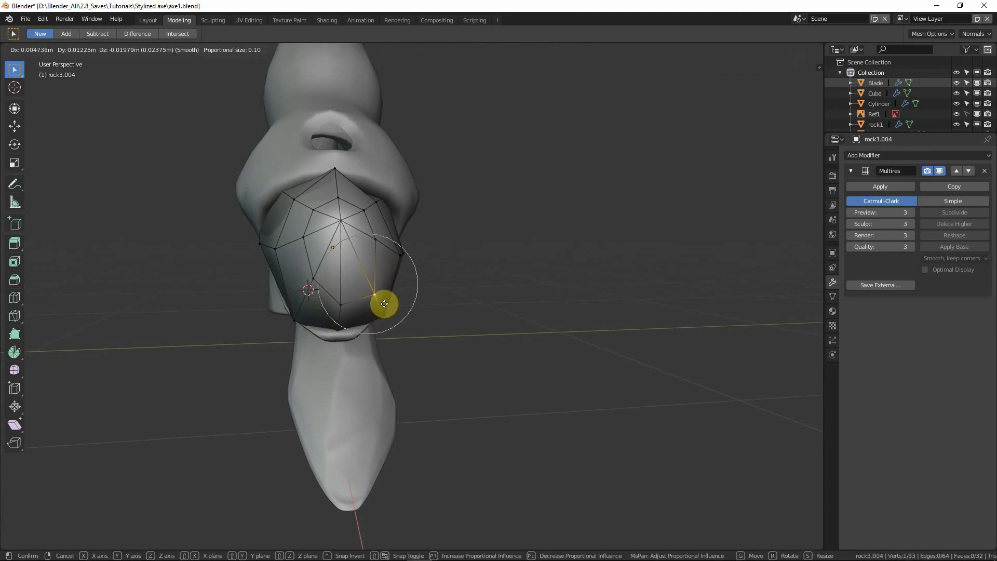
{"action": "left_click", "coordinate": [384, 304]}
{"action": "key", "text": "Tab"}
{"action": "middle_click_drag", "start_coordinate": [409, 310], "coordinate": [447, 313]}
Step: Pull the rock's protruding outer vertices inward in front wireframe view, using proportional size 0.13
{"action": "key", "text": "KP_1"}
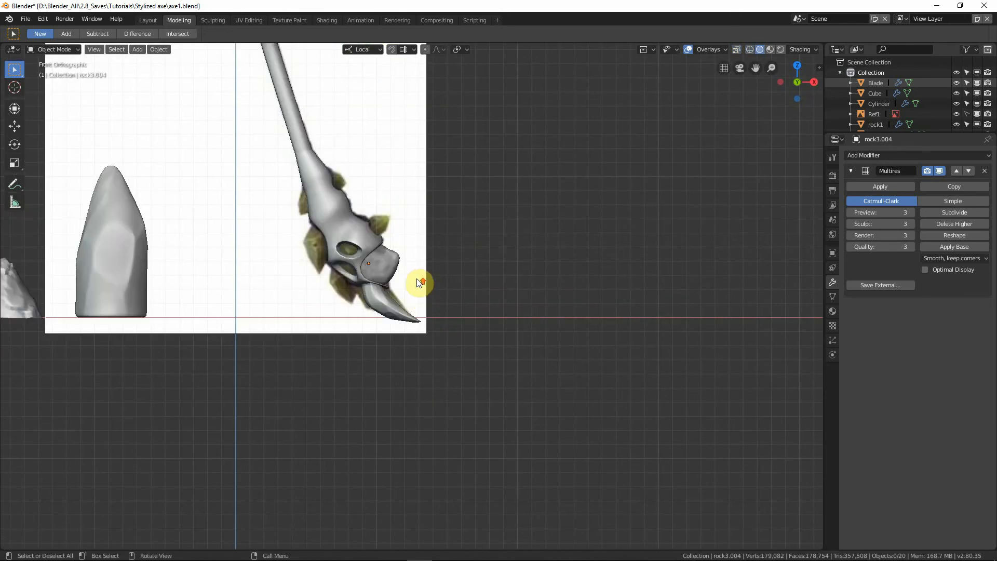
{"action": "scroll", "coordinate": [415, 279], "scroll_direction": "up", "scroll_amount": 5}
{"action": "key", "text": "shift+z"}
{"action": "scroll", "coordinate": [416, 282], "scroll_direction": "up", "scroll_amount": 3}
{"action": "key", "text": "Tab"}
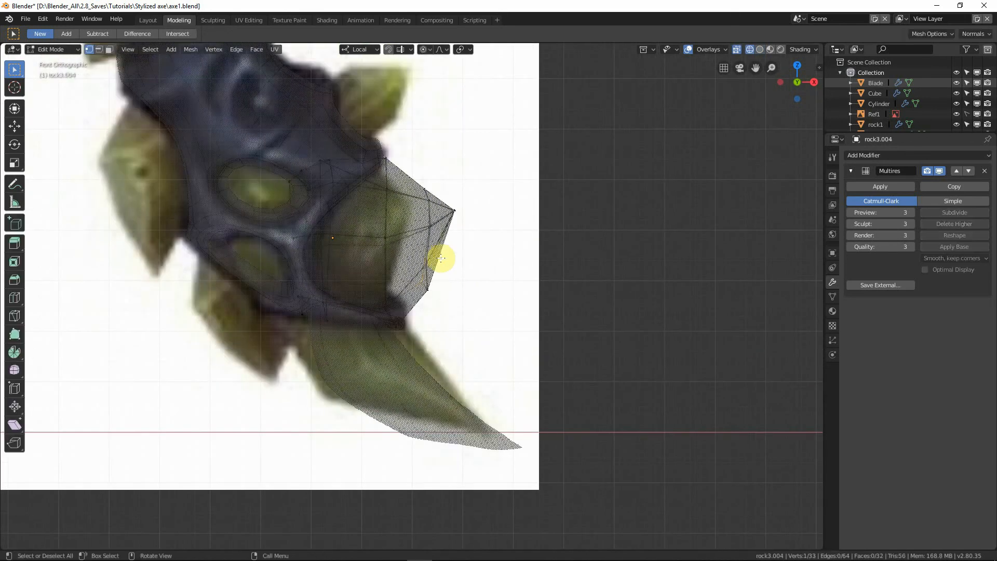
{"action": "key", "text": "g"}
{"action": "left_click", "coordinate": [466, 241]}
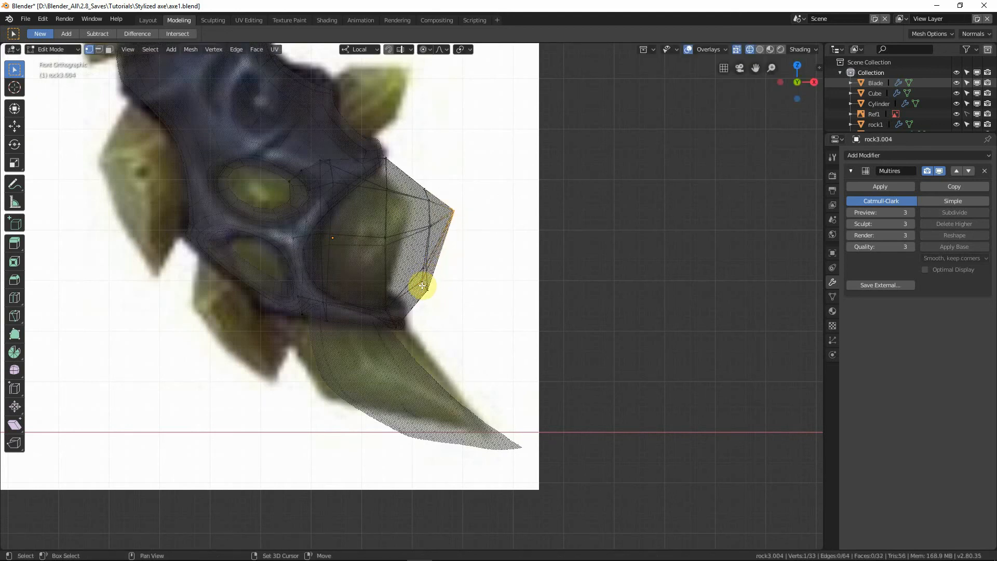
{"action": "key", "text": "g"}
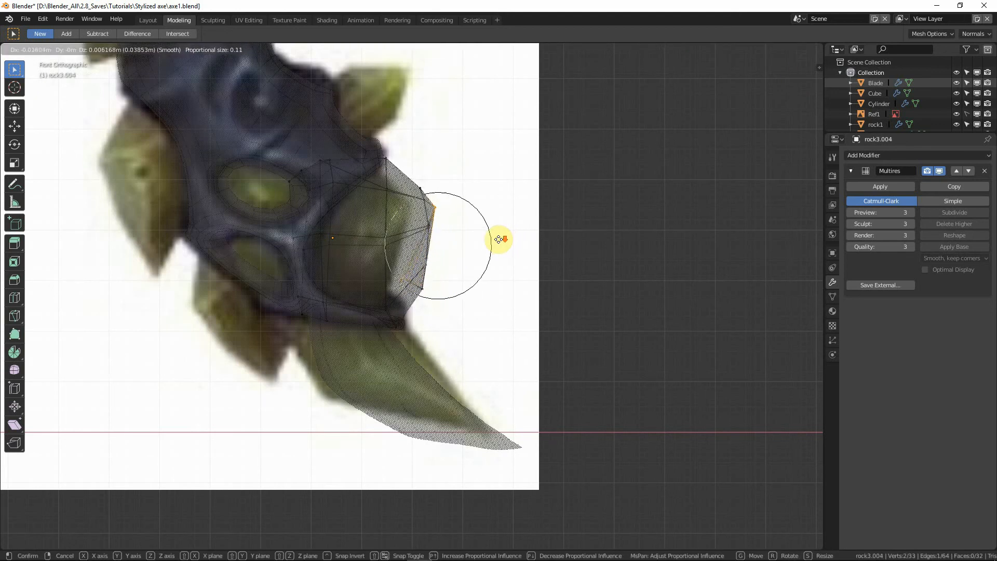
{"action": "left_click", "coordinate": [495, 239]}
{"action": "key", "text": "g"}
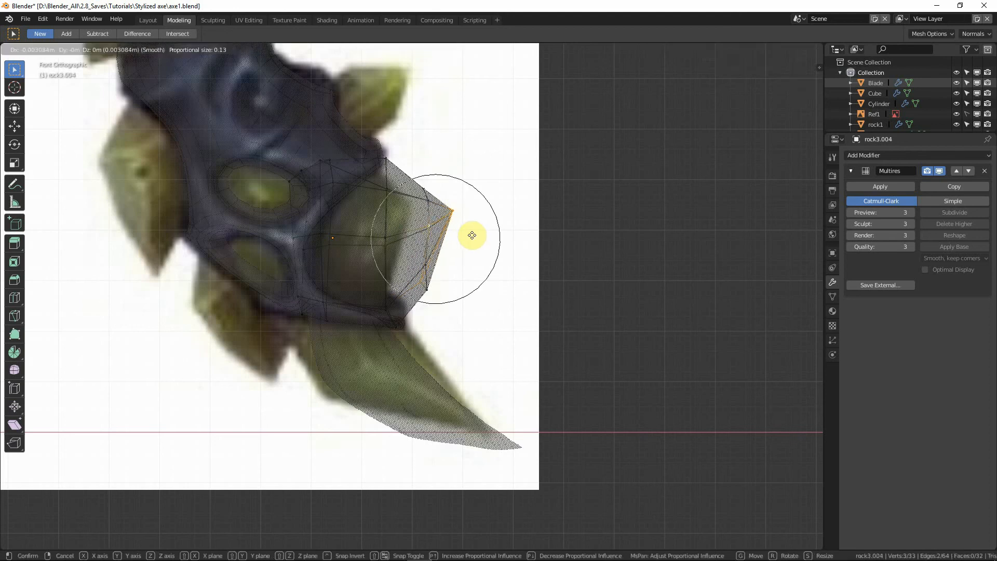
{"action": "left_click", "coordinate": [442, 228]}
{"action": "key", "text": "Tab"}
Step: Inspect the fitted rock in the handle-end cavity and apply its object transform
{"action": "scroll", "coordinate": [447, 231], "scroll_direction": "down", "scroll_amount": 3}
{"action": "middle_click_drag", "start_coordinate": [447, 231], "coordinate": [412, 269]}
{"action": "scroll", "coordinate": [415, 264], "scroll_direction": "up", "scroll_amount": 5}
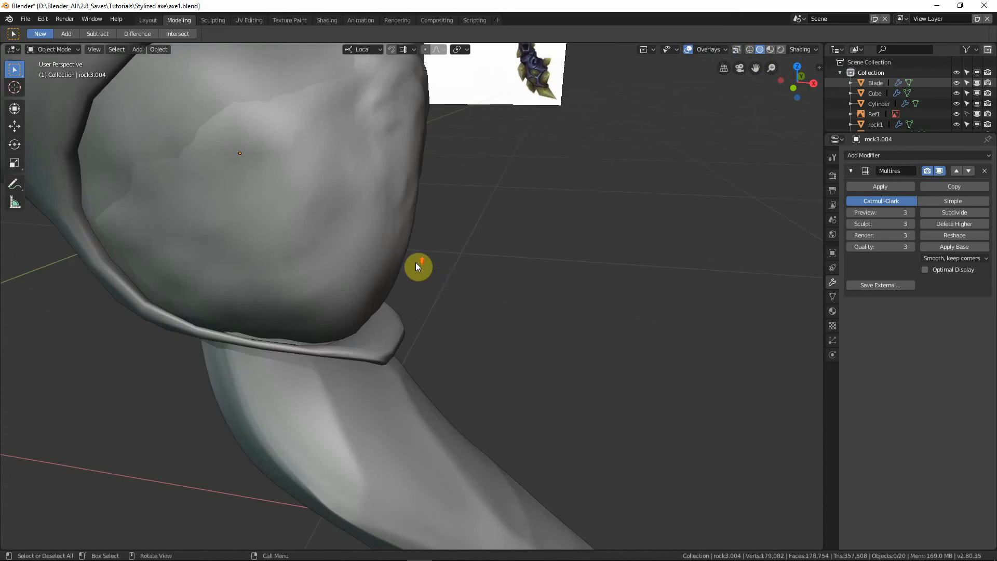
{"action": "scroll", "coordinate": [393, 229], "scroll_direction": "down", "scroll_amount": 4}
{"action": "middle_click_drag", "start_coordinate": [392, 229], "coordinate": [422, 224]}
{"action": "left_click", "coordinate": [373, 221]}
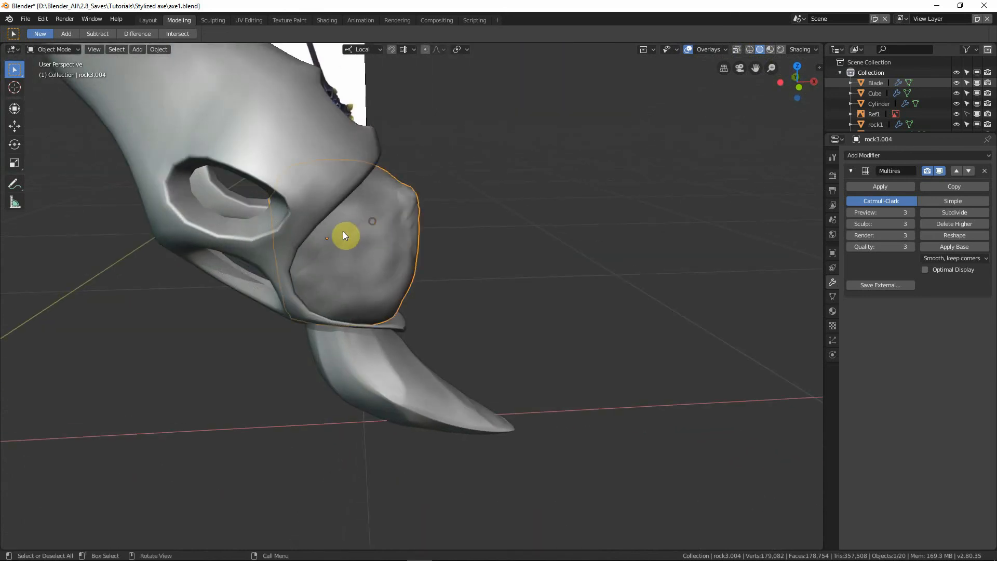
{"action": "key", "text": "g"}
{"action": "right_click", "coordinate": [479, 269]}
{"action": "scroll", "coordinate": [478, 270], "scroll_direction": "down", "scroll_amount": 6}
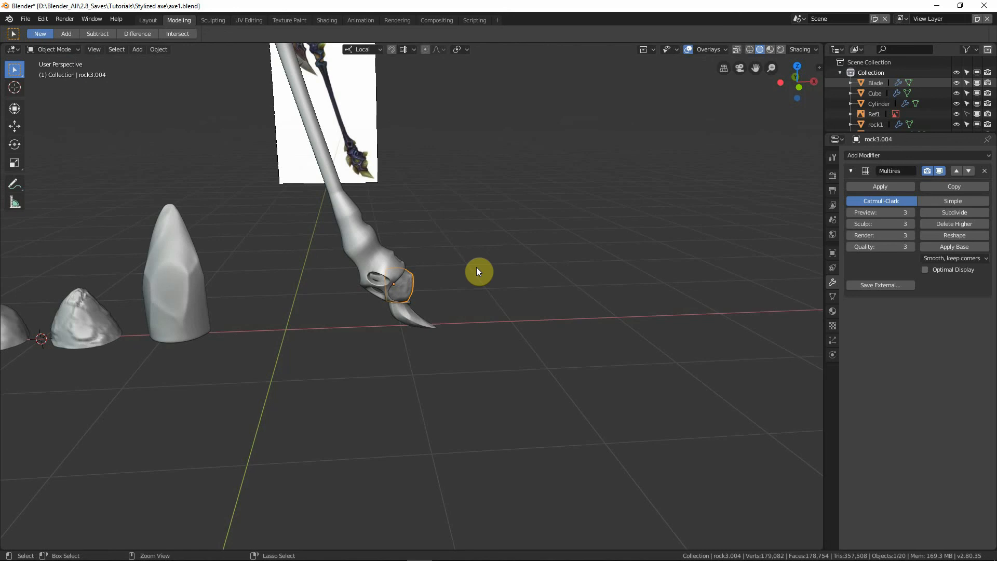
{"action": "key", "text": "ctrl+a"}
{"action": "left_click", "coordinate": [476, 267]}
{"action": "scroll", "coordinate": [476, 267], "scroll_direction": "down", "scroll_amount": 3}
{"action": "middle_click_drag", "start_coordinate": [475, 267], "coordinate": [440, 245]}
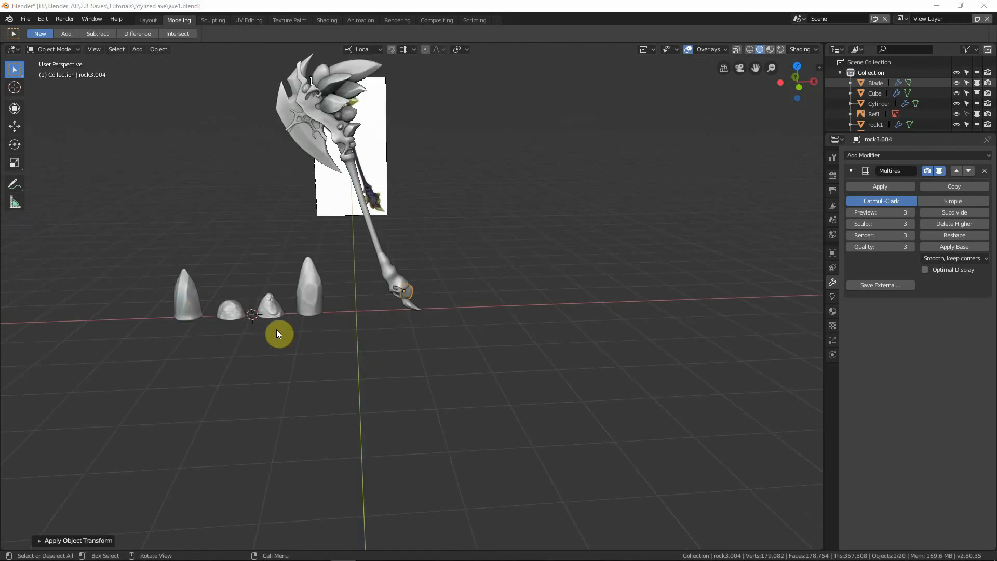
Step: Compare the handle end and the whole axe with the reference image in front view, with nothing selected
{"action": "middle_click_drag", "start_coordinate": [397, 321], "coordinate": [462, 298]}
{"action": "scroll", "coordinate": [390, 297], "scroll_direction": "up", "scroll_amount": 5}
{"action": "key", "text": "KP_5"}
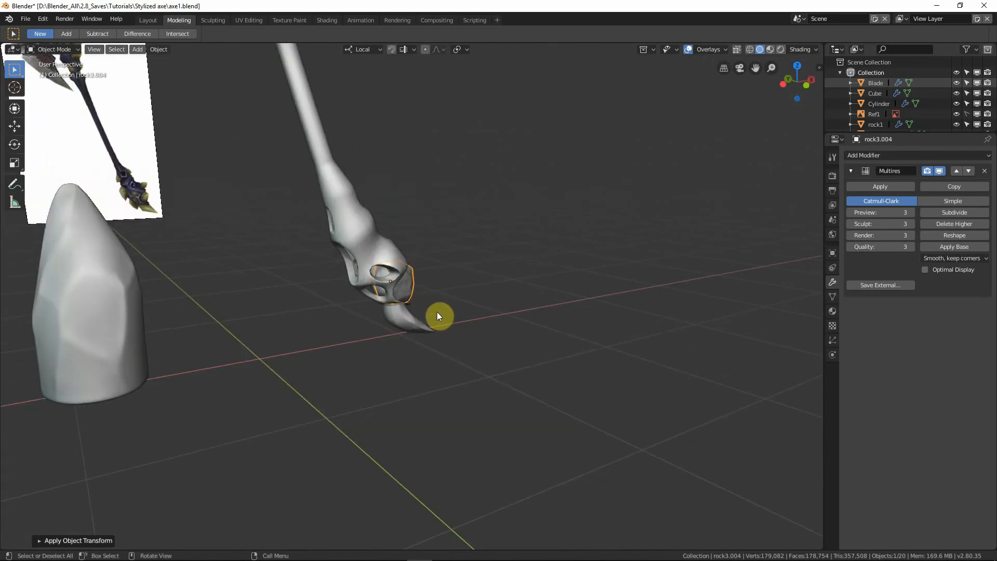
{"action": "key", "text": "KP_1"}
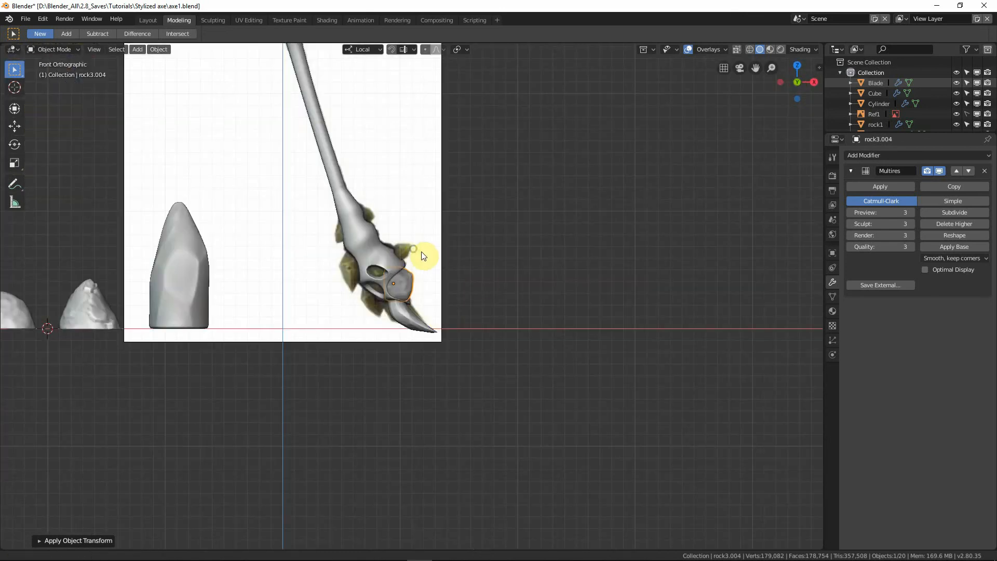
{"action": "middle_click_drag", "start_coordinate": [419, 251], "coordinate": [502, 272], "text": "shift"}
{"action": "left_click", "coordinate": [459, 357]}
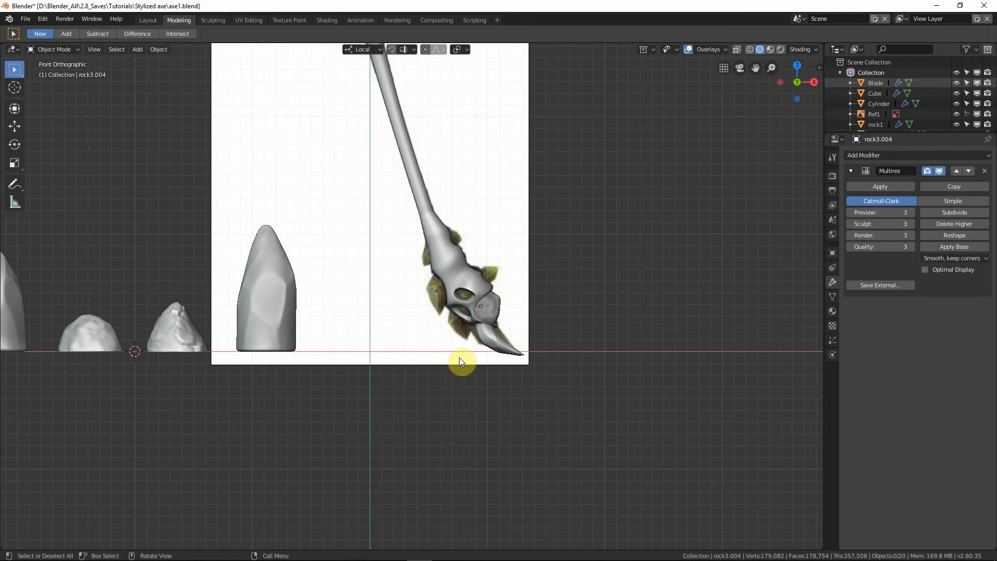
{"action": "scroll", "coordinate": [450, 357], "scroll_direction": "down", "scroll_amount": 4}
{"action": "scroll", "coordinate": [415, 269], "scroll_direction": "up", "scroll_amount": 4, "text": "shift"}
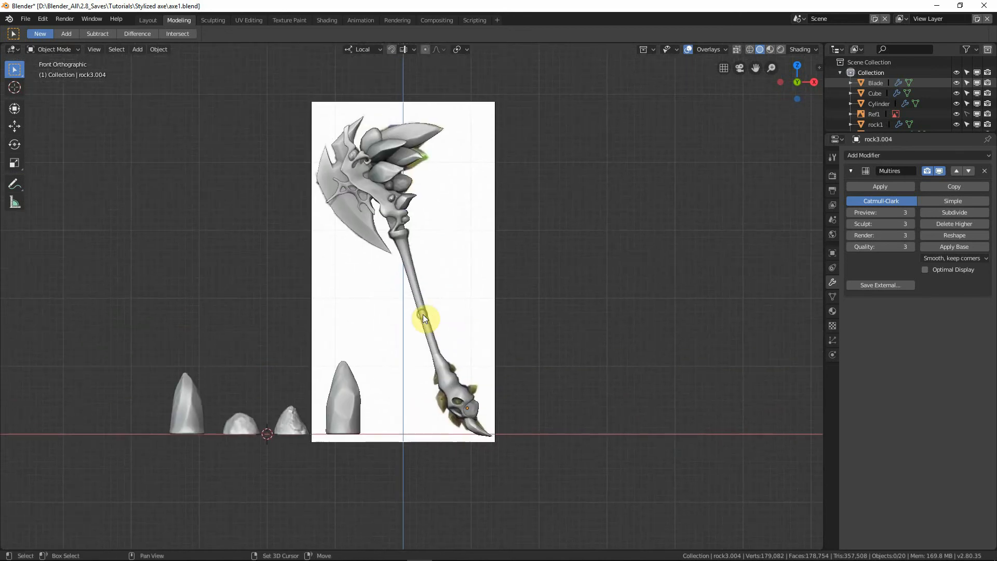
{"action": "scroll", "coordinate": [389, 217], "scroll_direction": "up", "scroll_amount": 1}
{"action": "scroll", "coordinate": [373, 165], "scroll_direction": "up", "scroll_amount": 1, "text": "shift"}
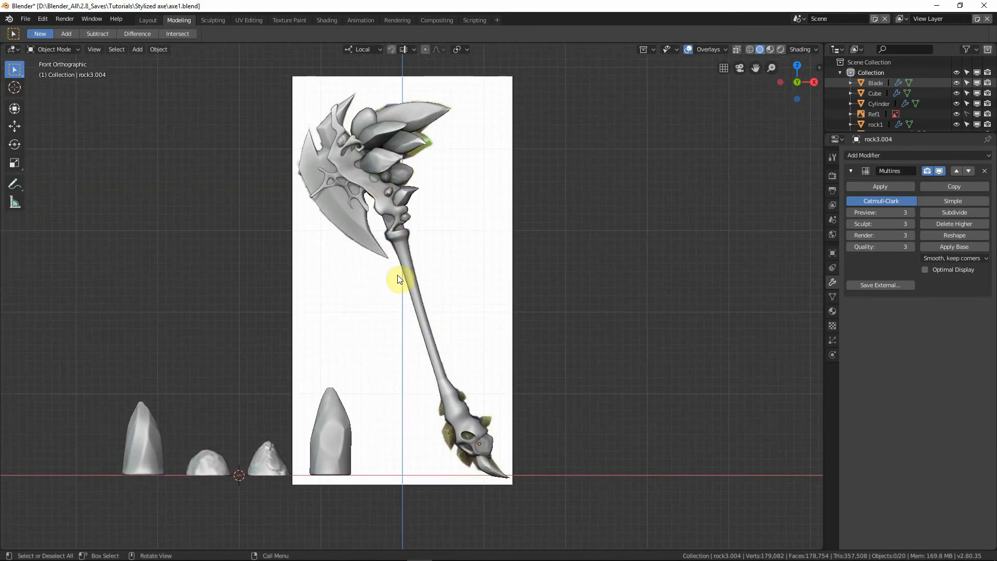
{"action": "scroll", "coordinate": [412, 322], "scroll_direction": "down", "scroll_amount": 4, "text": "shift"}
{"action": "scroll", "coordinate": [460, 379], "scroll_direction": "up", "scroll_amount": 4}
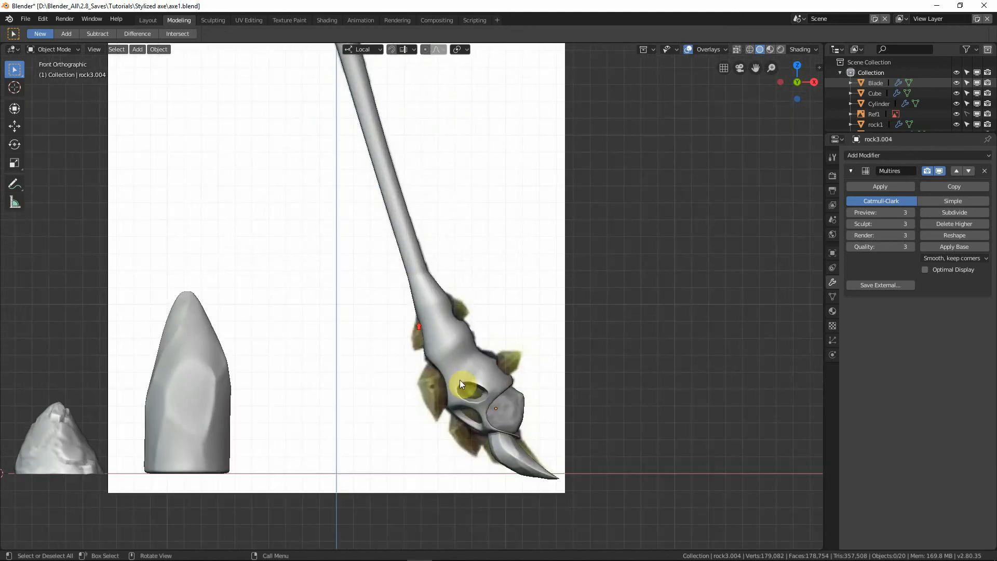
{"action": "scroll", "coordinate": [456, 410], "scroll_direction": "down", "scroll_amount": 3, "text": "shift"}
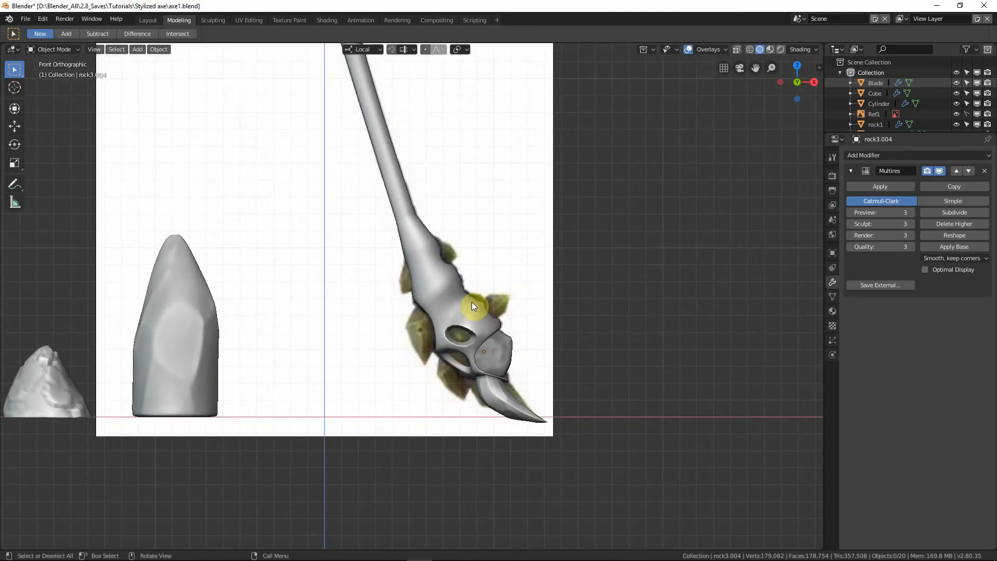
{"action": "scroll", "coordinate": [471, 301], "scroll_direction": "down", "scroll_amount": 2}
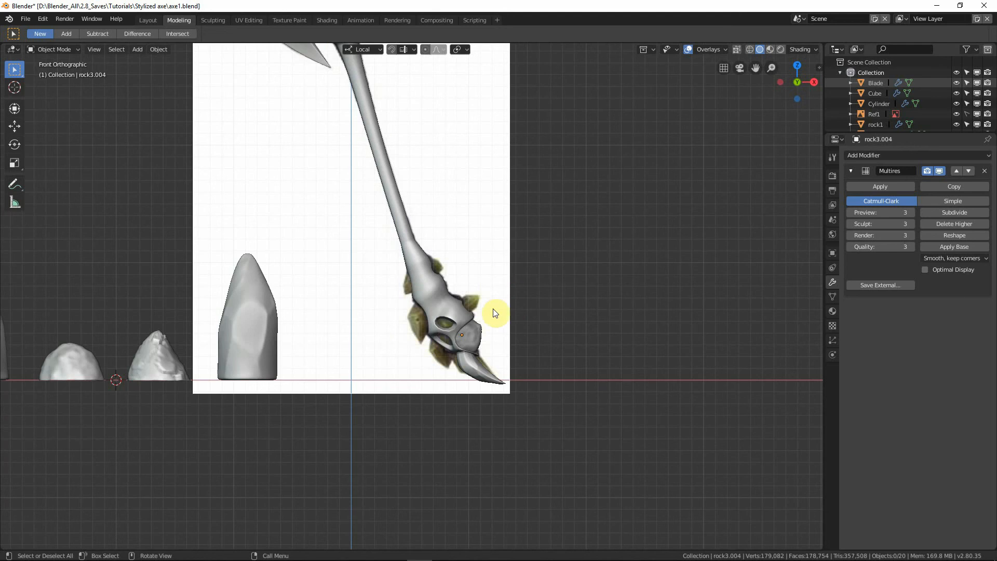
{"action": "scroll", "coordinate": [410, 300], "scroll_direction": "down", "scroll_amount": 2}
{"action": "scroll", "coordinate": [401, 333], "scroll_direction": "up", "scroll_amount": 4}
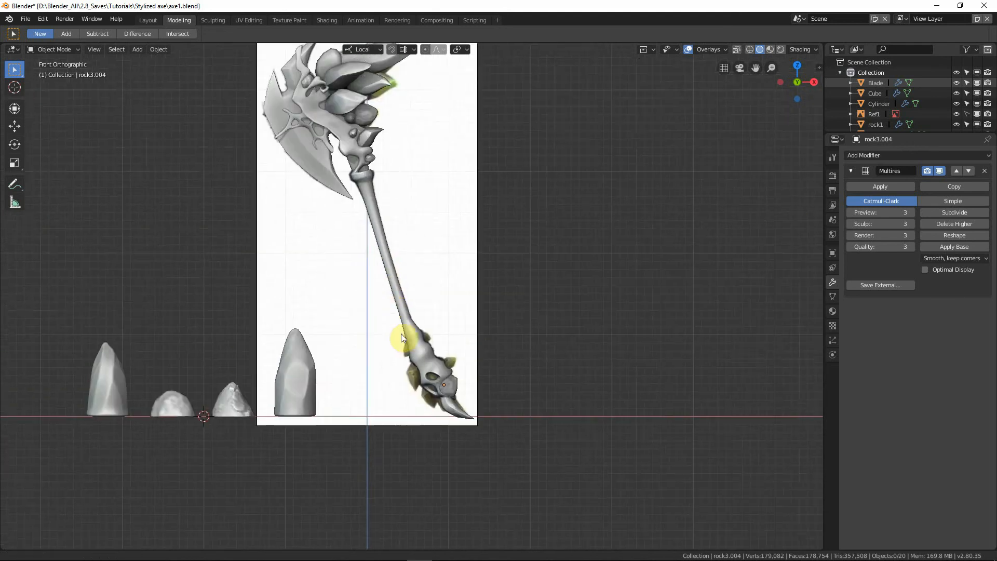
{"action": "scroll", "coordinate": [429, 427], "scroll_direction": "up", "scroll_amount": 1}
{"action": "middle_click_drag", "start_coordinate": [362, 267], "coordinate": [415, 425], "text": "shift"}
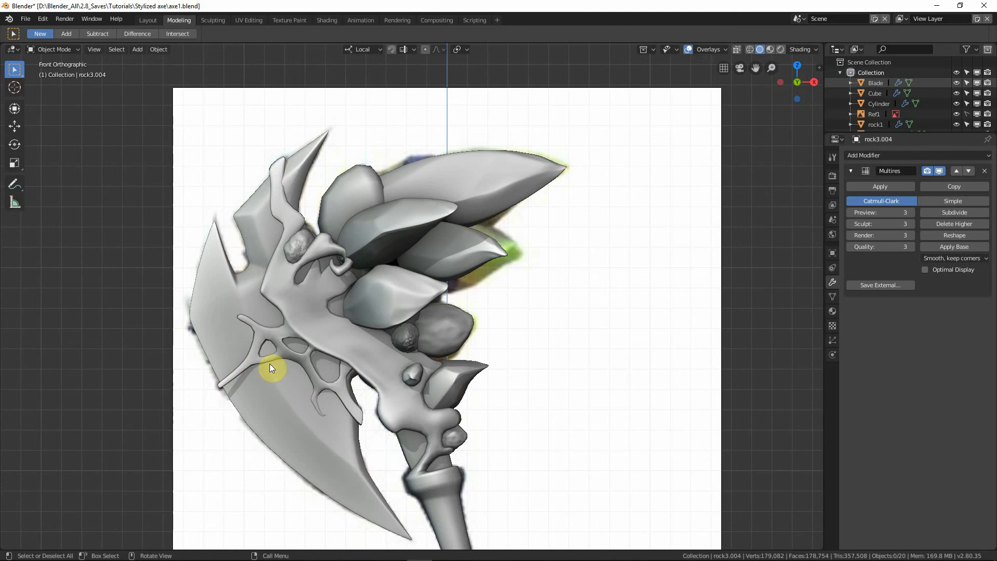
Step: Compare the axe head's rocks, crystals and vine shapes with the reference image in wireframe and solid display
{"action": "middle_click_drag", "start_coordinate": [333, 331], "coordinate": [381, 325], "text": "shift"}
{"action": "mouse_move", "coordinate": [372, 361]}
{"action": "middle_mouse_down"}
{"action": "mouse_move", "coordinate": [487, 354]}
{"action": "mouse_move", "coordinate": [388, 359]}
{"action": "middle_mouse_up"}
{"action": "scroll", "coordinate": [416, 354], "scroll_direction": "up", "scroll_amount": 1}
{"action": "scroll", "coordinate": [416, 354], "scroll_direction": "down", "scroll_amount": 3}
{"action": "scroll", "coordinate": [388, 360], "scroll_direction": "up", "scroll_amount": 2}
{"action": "key", "text": "KP_1"}
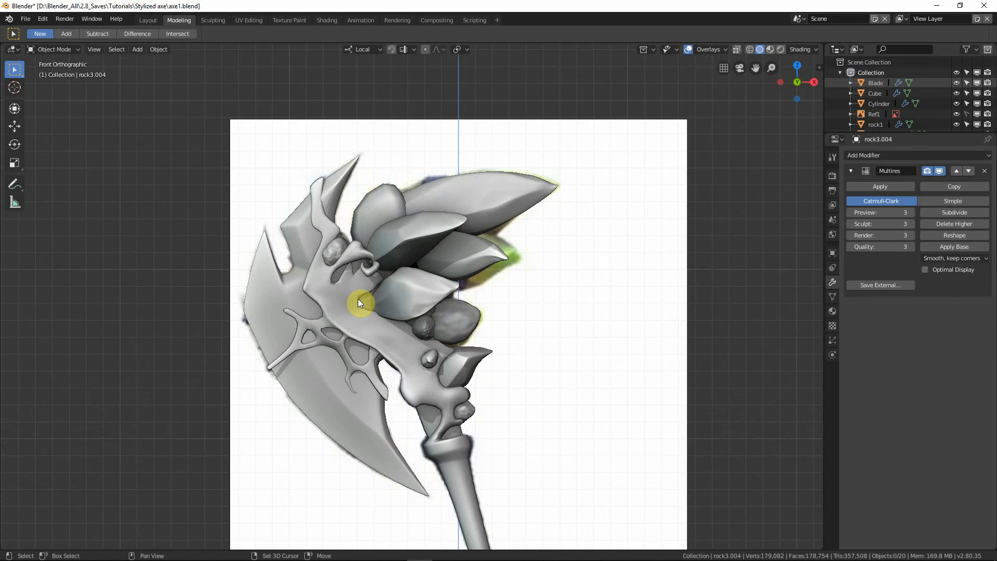
{"action": "key", "text": "shift+z"}
{"action": "scroll", "coordinate": [358, 300], "scroll_direction": "up", "scroll_amount": 3}
{"action": "key", "text": "shift+z"}
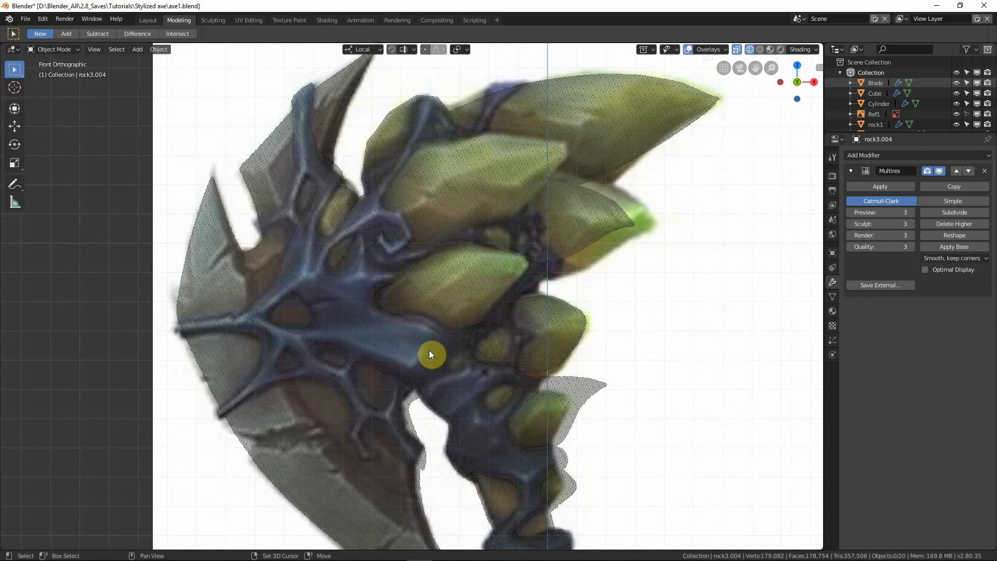
{"action": "key", "text": "alt+z"}
{"action": "key", "text": "shift+z"}
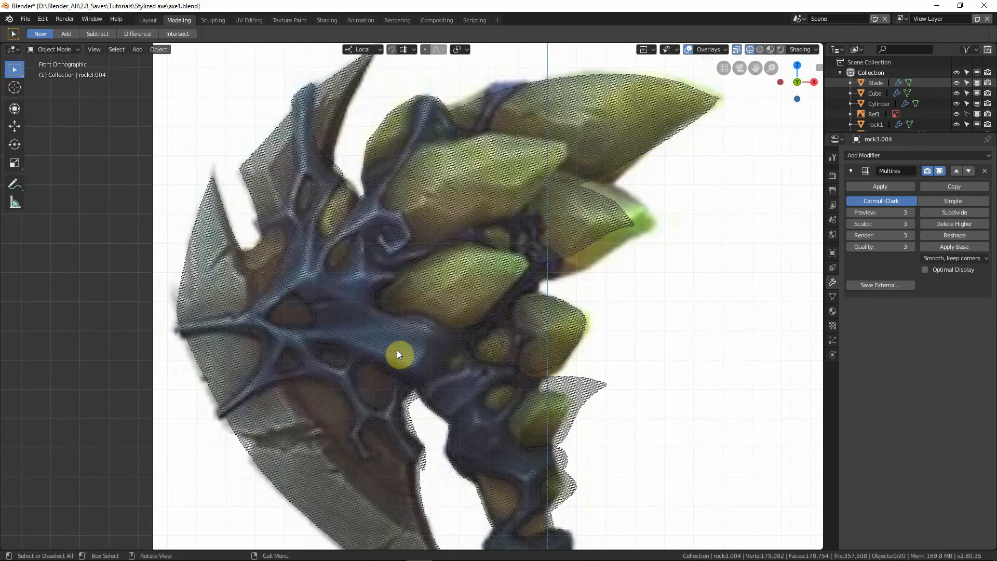
{"action": "key", "text": "shift+z"}
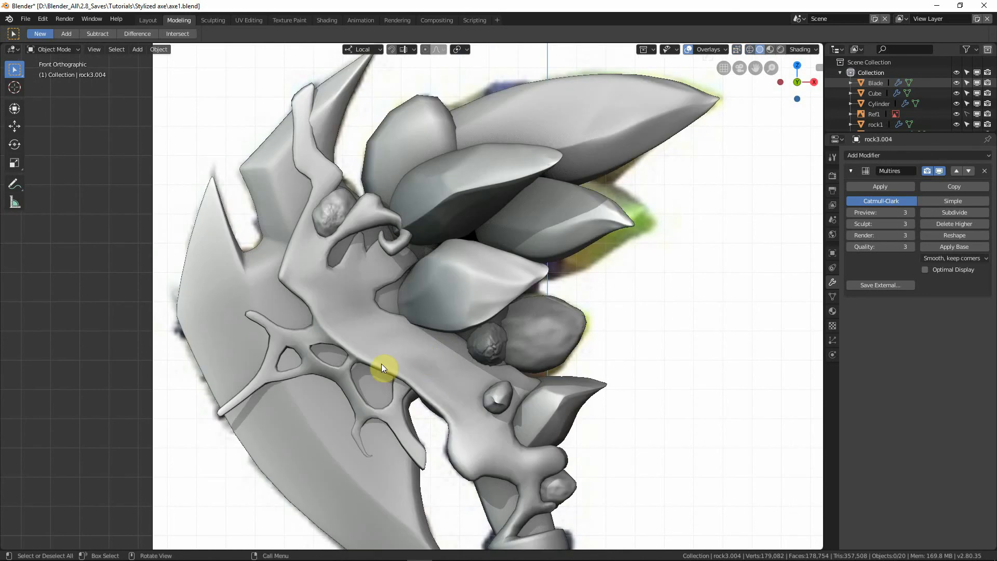
{"action": "scroll", "coordinate": [391, 316], "scroll_direction": "down", "scroll_amount": 5}
{"action": "middle_click_drag", "start_coordinate": [406, 362], "coordinate": [381, 372]}
{"action": "key", "text": "KP_1"}
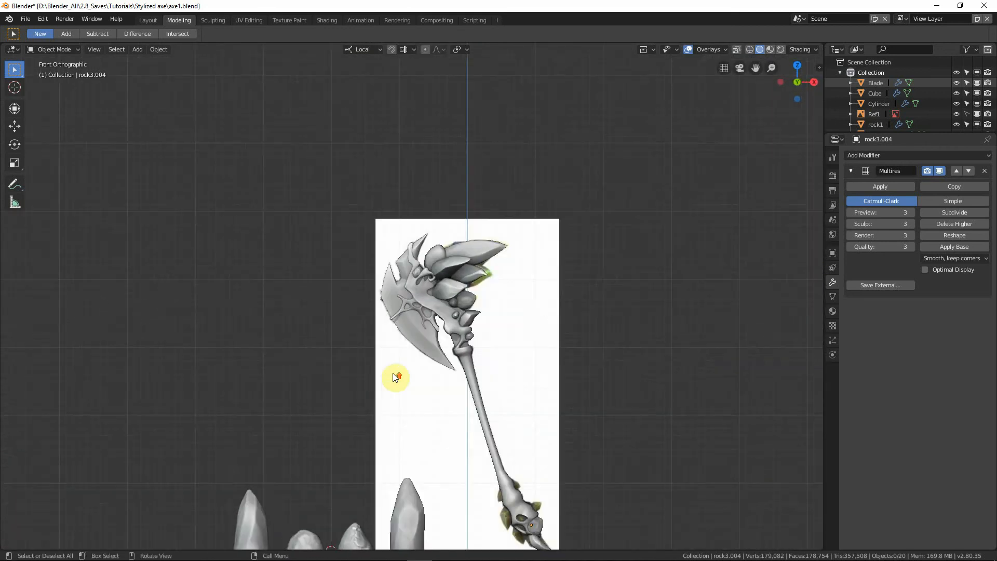
{"action": "scroll", "coordinate": [415, 377], "scroll_direction": "up", "scroll_amount": 5}
{"action": "key", "text": "shift+z"}
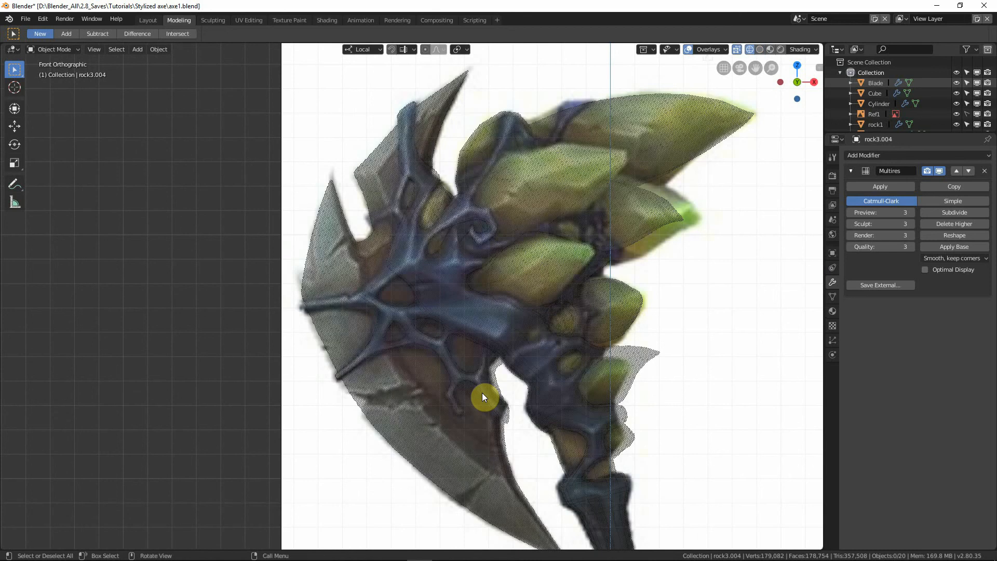
{"action": "scroll", "coordinate": [481, 392], "scroll_direction": "down", "scroll_amount": 2}
{"action": "key", "text": "shift+z"}
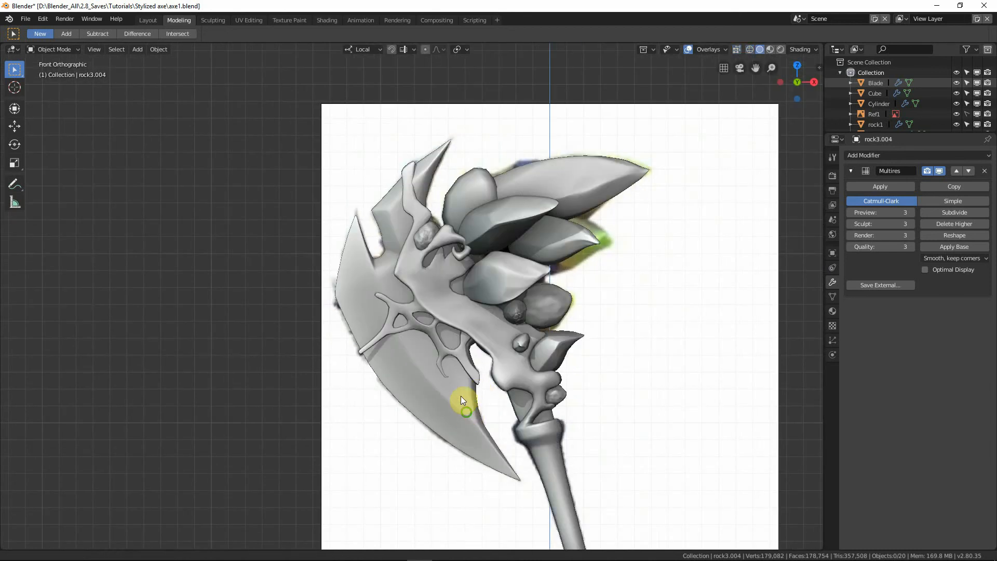
Step: Review the whole axe against the reference and examine its overall shape from the side and at an angle
{"action": "middle_click_drag", "start_coordinate": [460, 396], "coordinate": [447, 361], "text": "shift"}
{"action": "key", "text": "shift+z"}
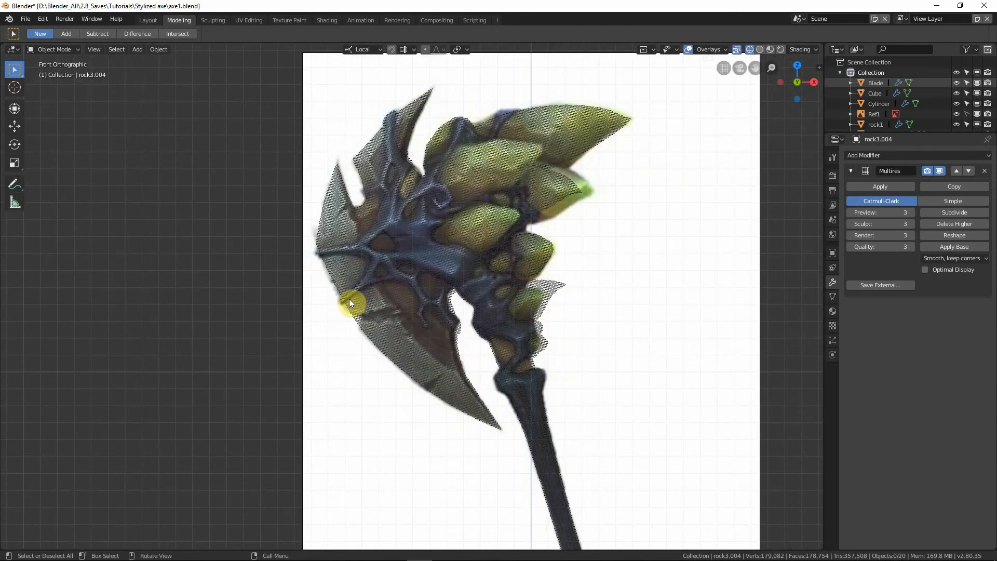
{"action": "scroll", "coordinate": [428, 350], "scroll_direction": "down", "scroll_amount": 4}
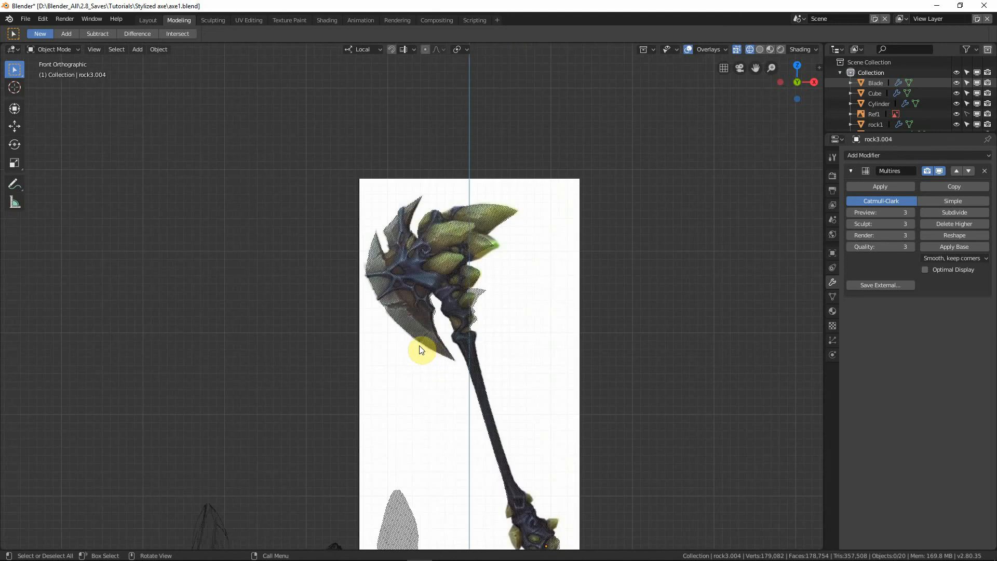
{"action": "key", "text": "shift+z"}
{"action": "middle_click_drag", "start_coordinate": [464, 427], "coordinate": [456, 356], "text": "shift"}
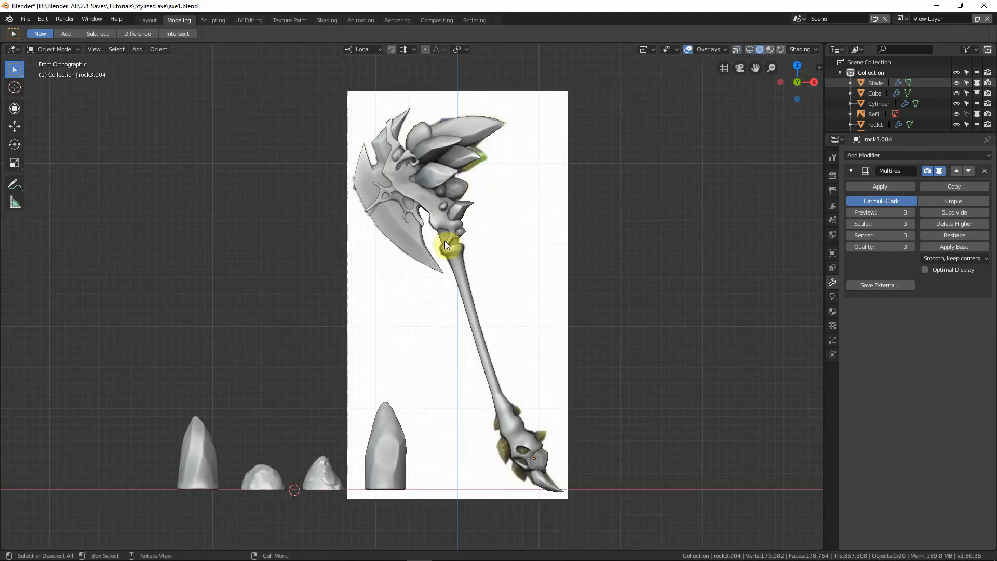
{"action": "middle_click_drag", "start_coordinate": [453, 223], "coordinate": [507, 114]}
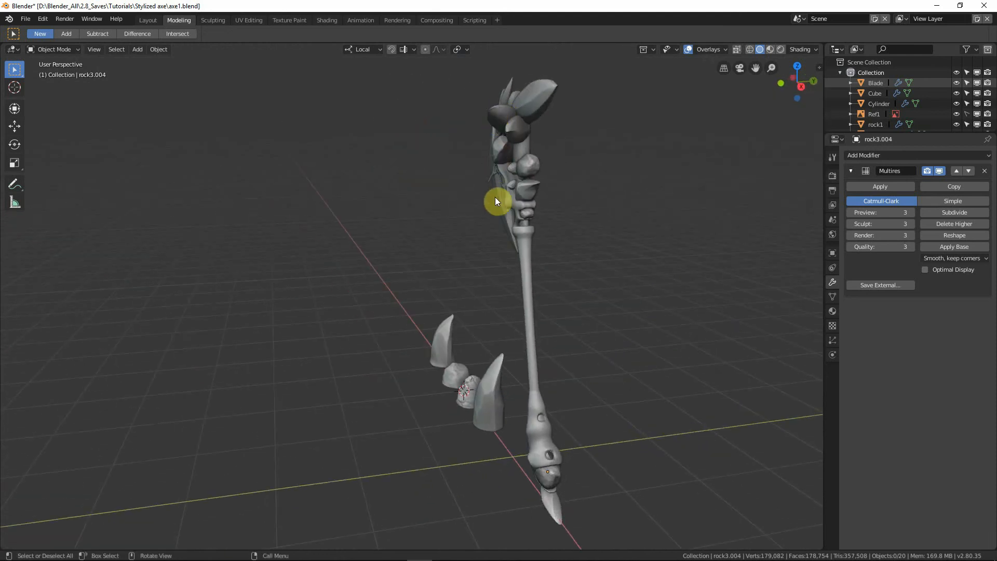
{"action": "middle_click_drag", "start_coordinate": [642, 178], "coordinate": [665, 207]}
{"action": "scroll", "coordinate": [467, 353], "scroll_direction": "up", "scroll_amount": 3}
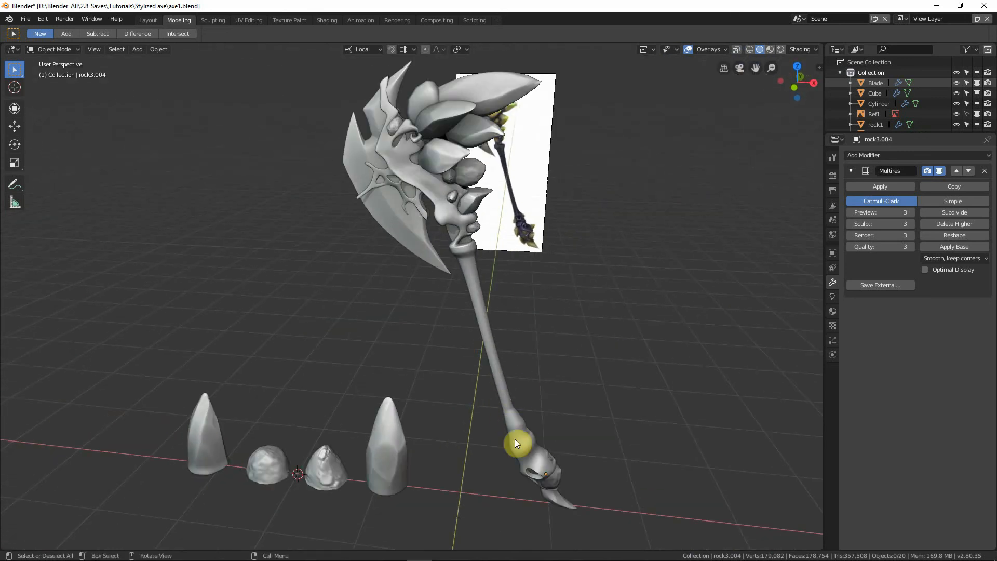
{"action": "middle_click_drag", "start_coordinate": [562, 463], "coordinate": [466, 139]}
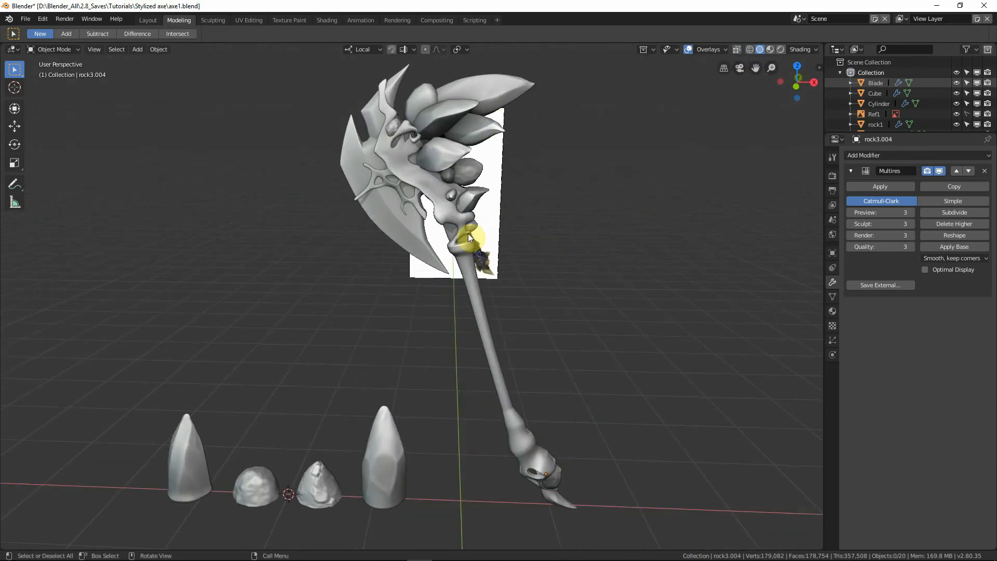